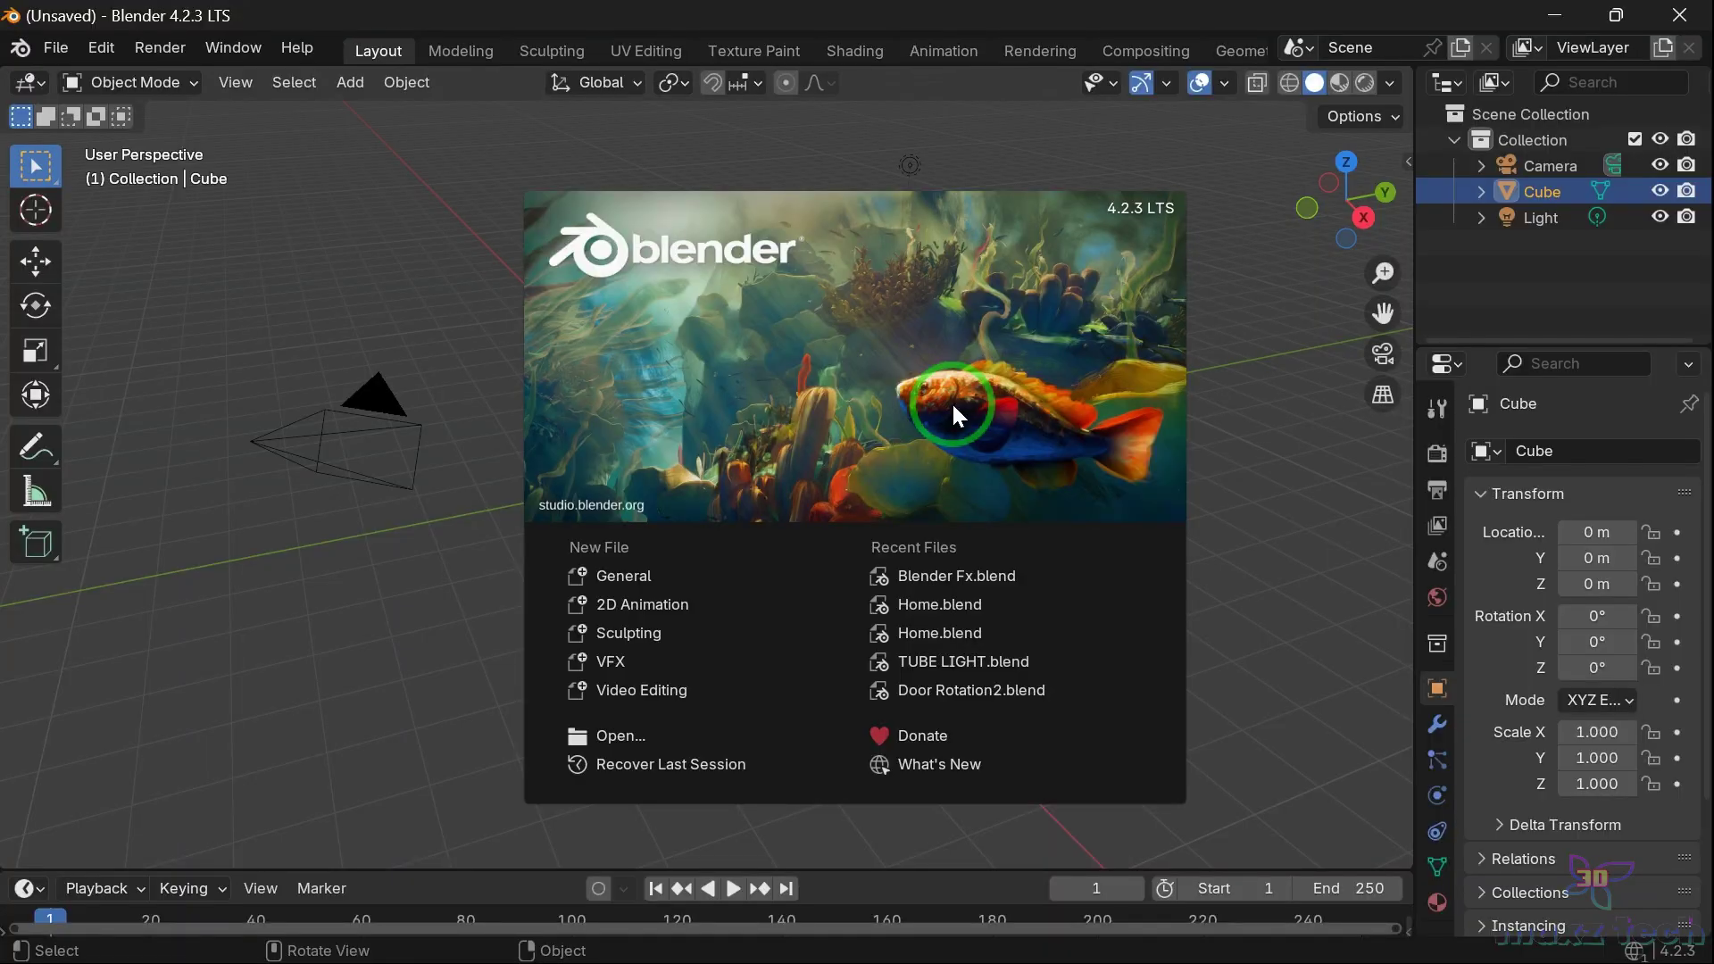
# Dismiss the splash screen and delete the default camera, cube and light from the scene
pyautogui.click(849, 367)
pyautogui.click(968, 544)
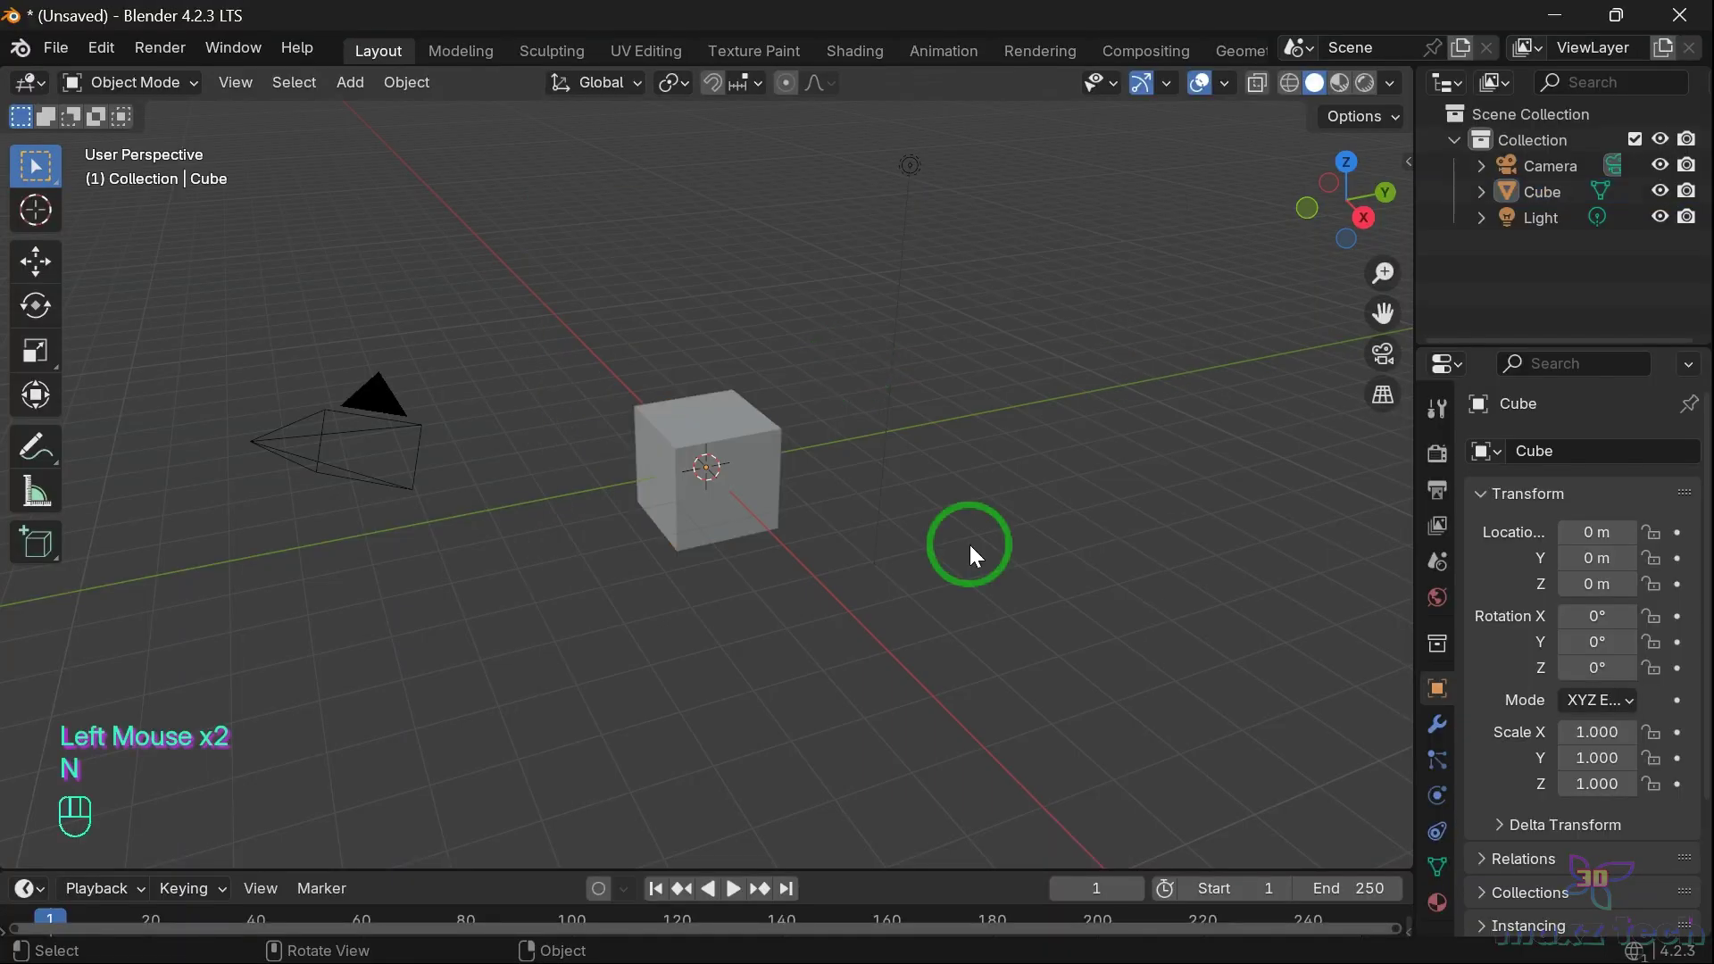
pyautogui.moveTo(197, 333); pyautogui.dragTo(1018, 757)
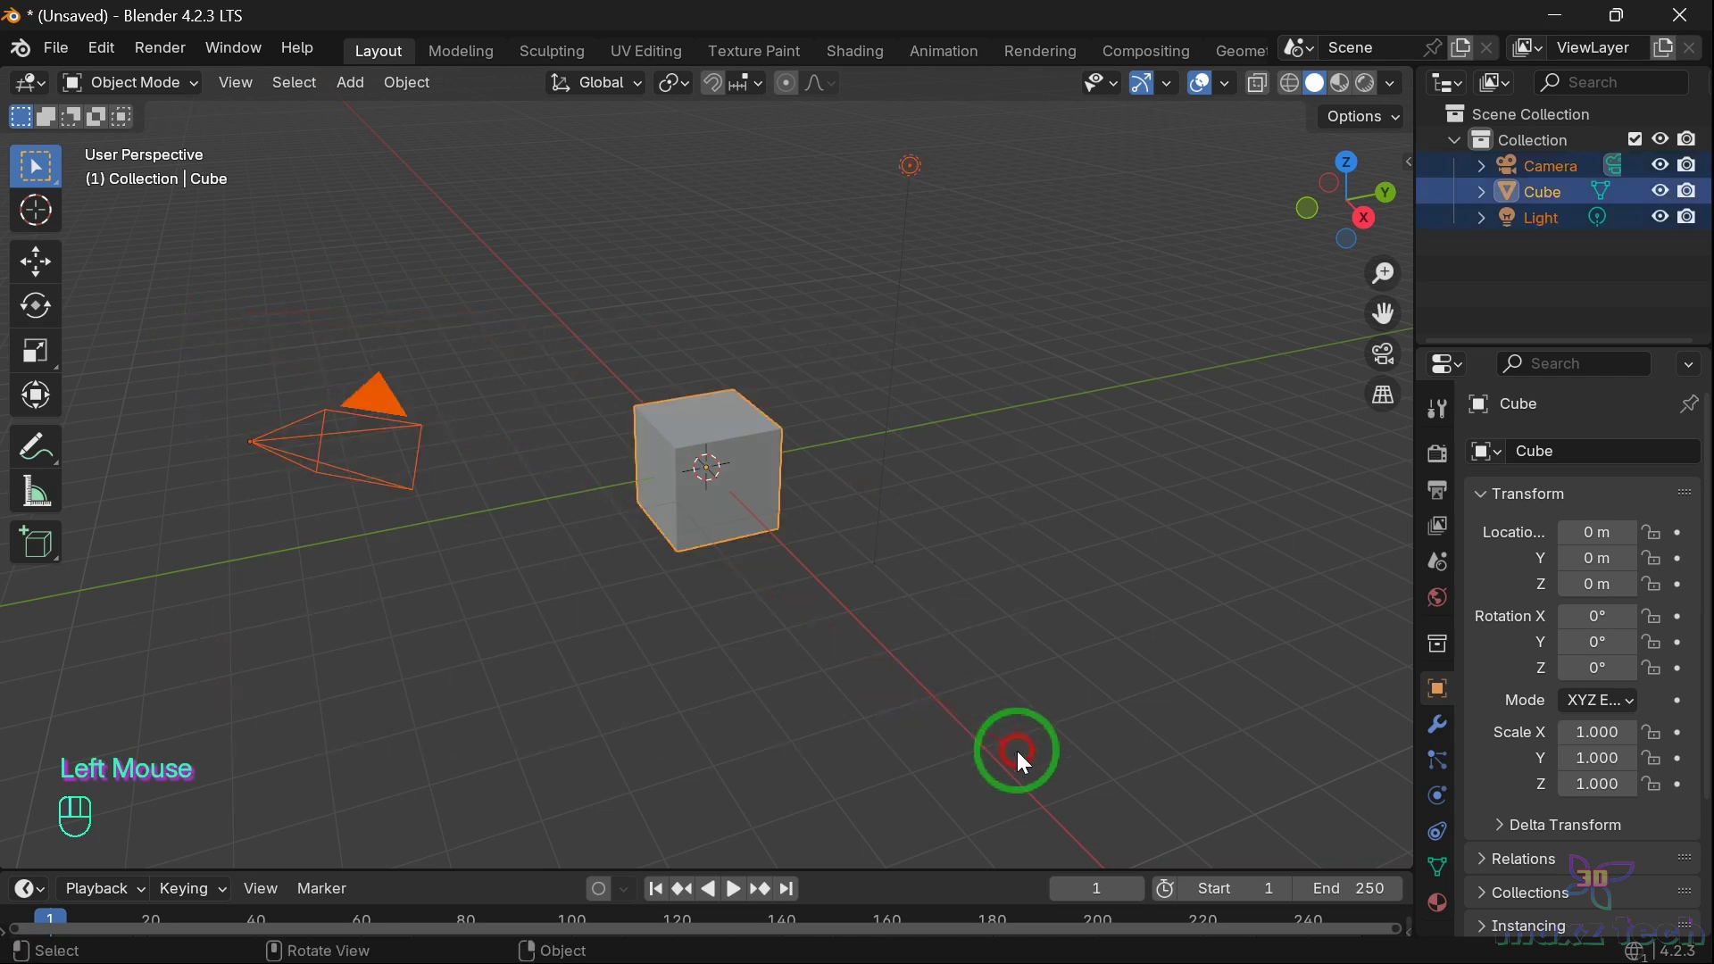
pyautogui.press('Delete')
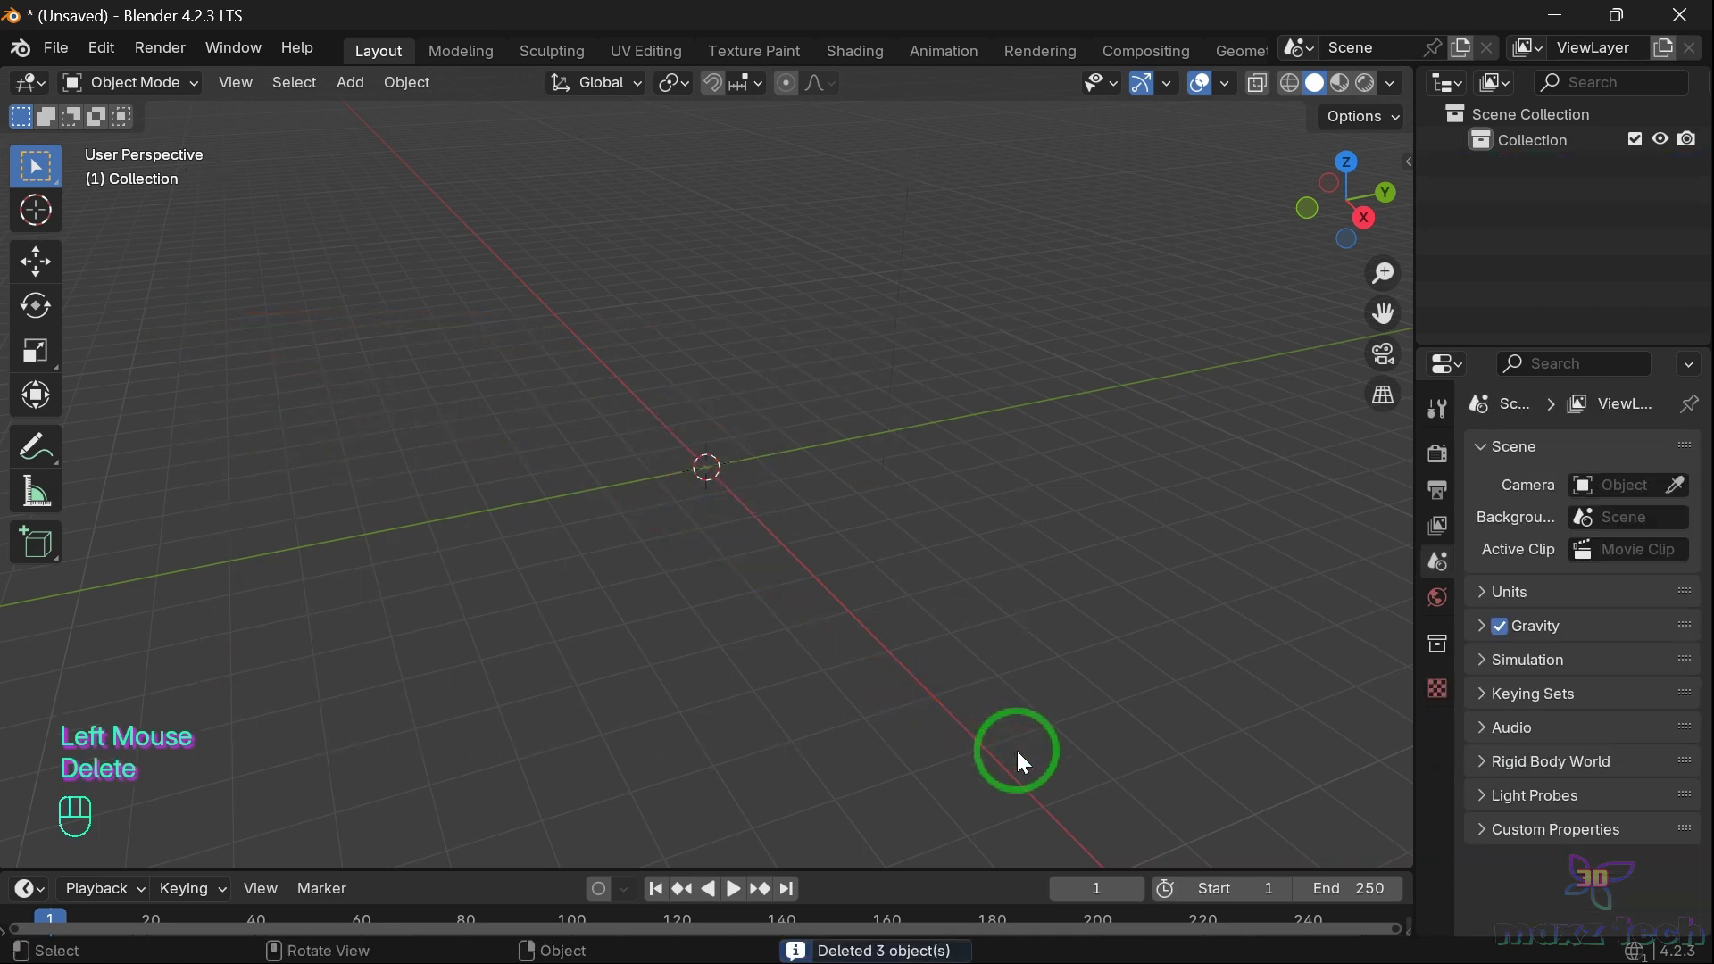
# Check the ANIMAX add-on's details, including its version, in the Blender preferences
pyautogui.click(93, 47)
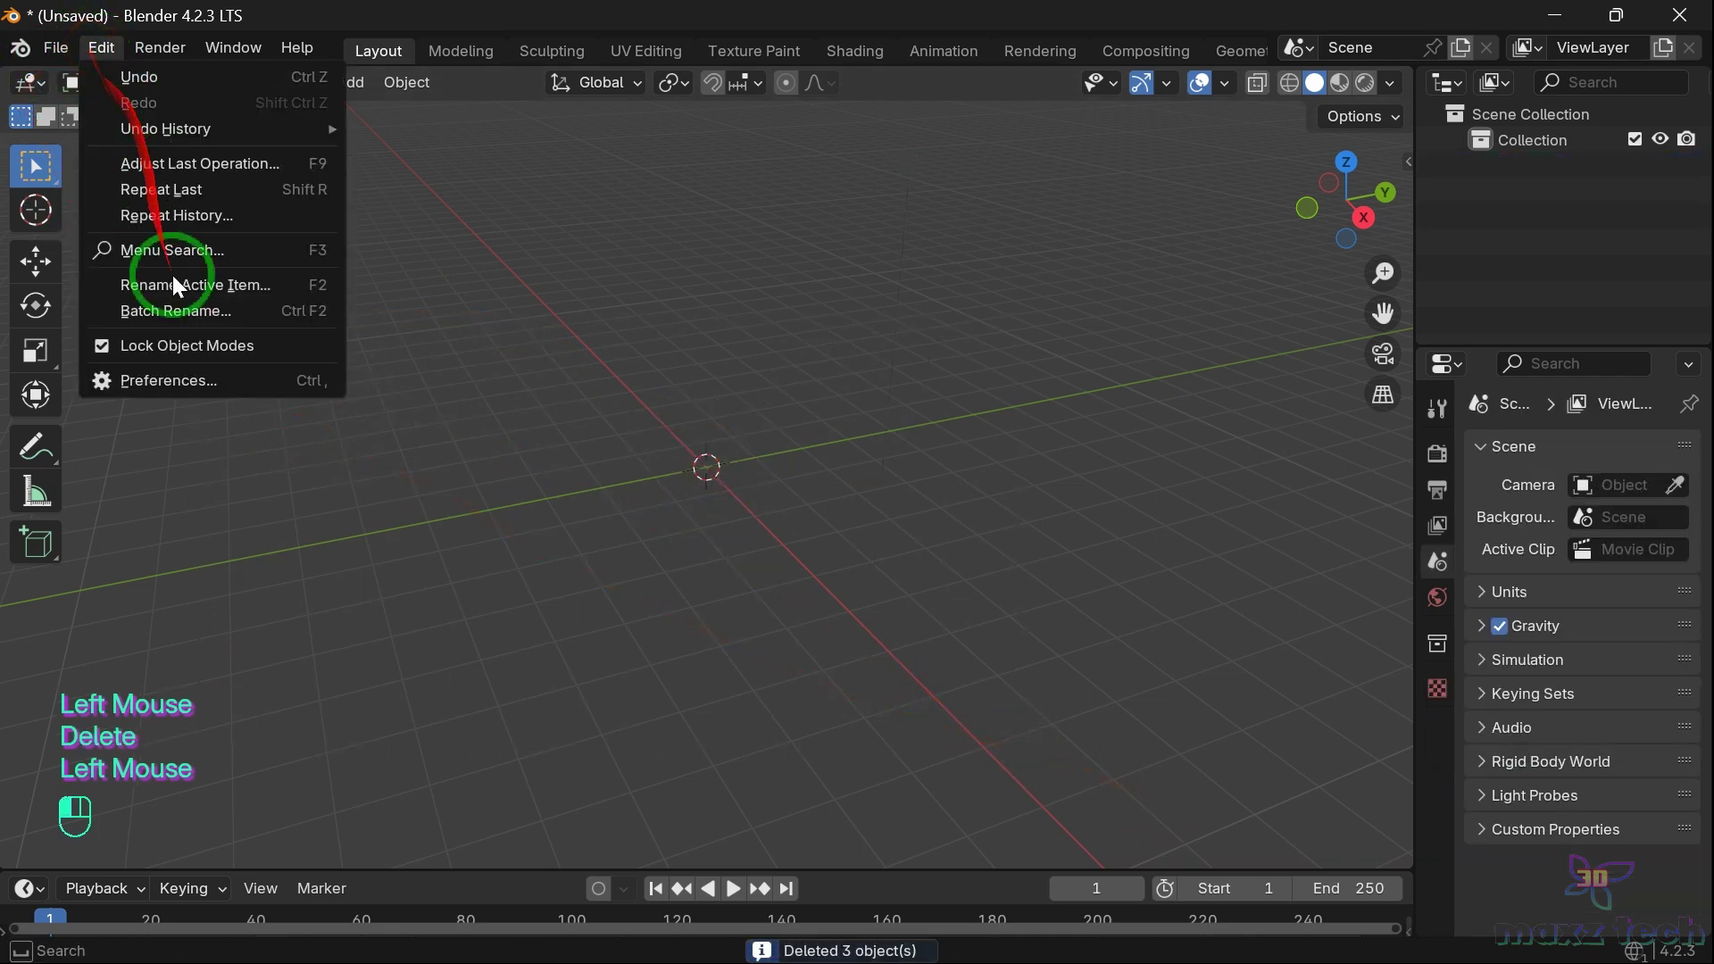
pyautogui.click(194, 379)
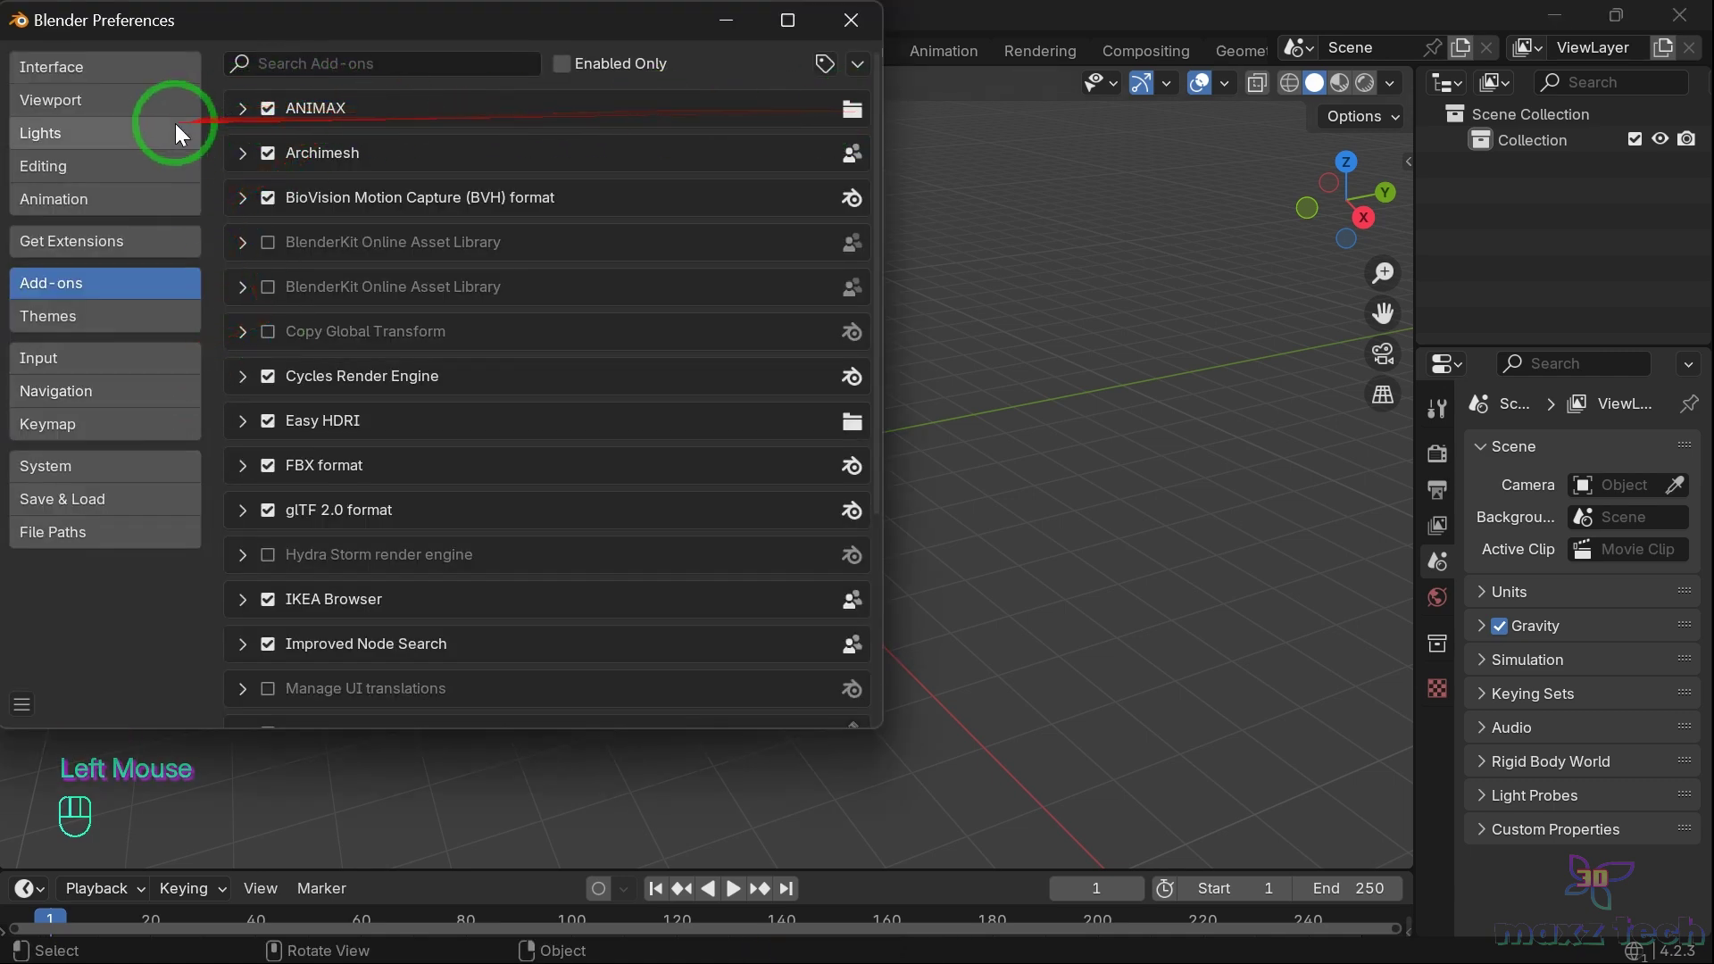
pyautogui.click(241, 108)
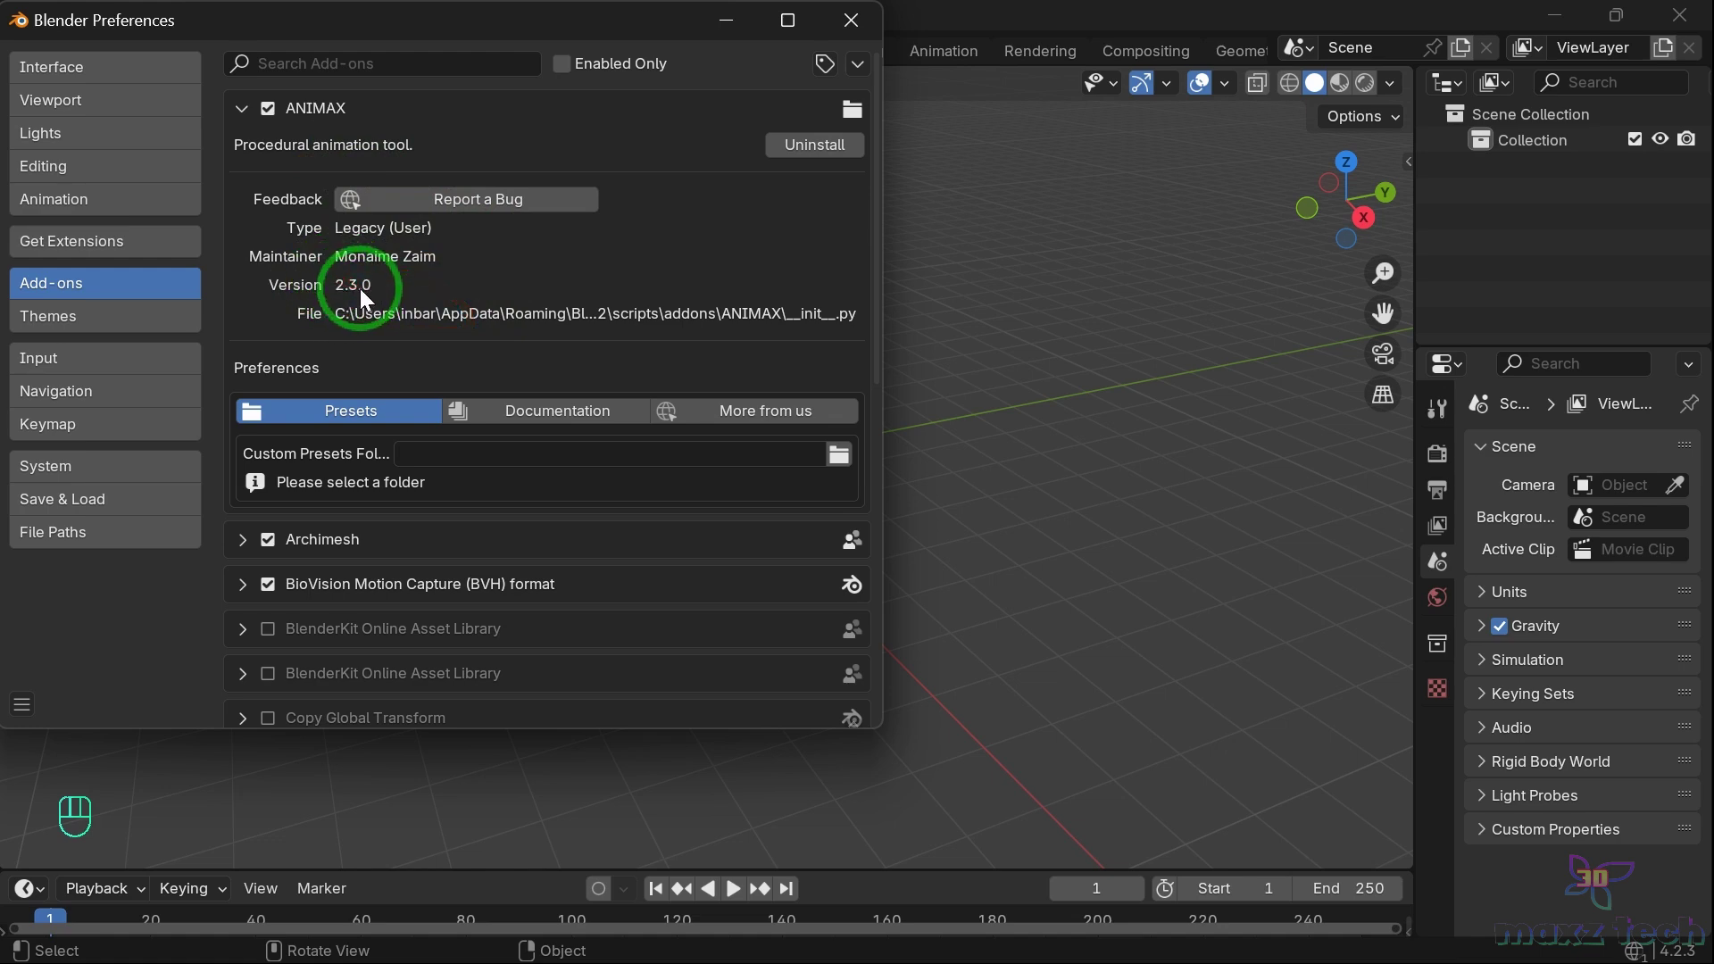
pyautogui.click(853, 18)
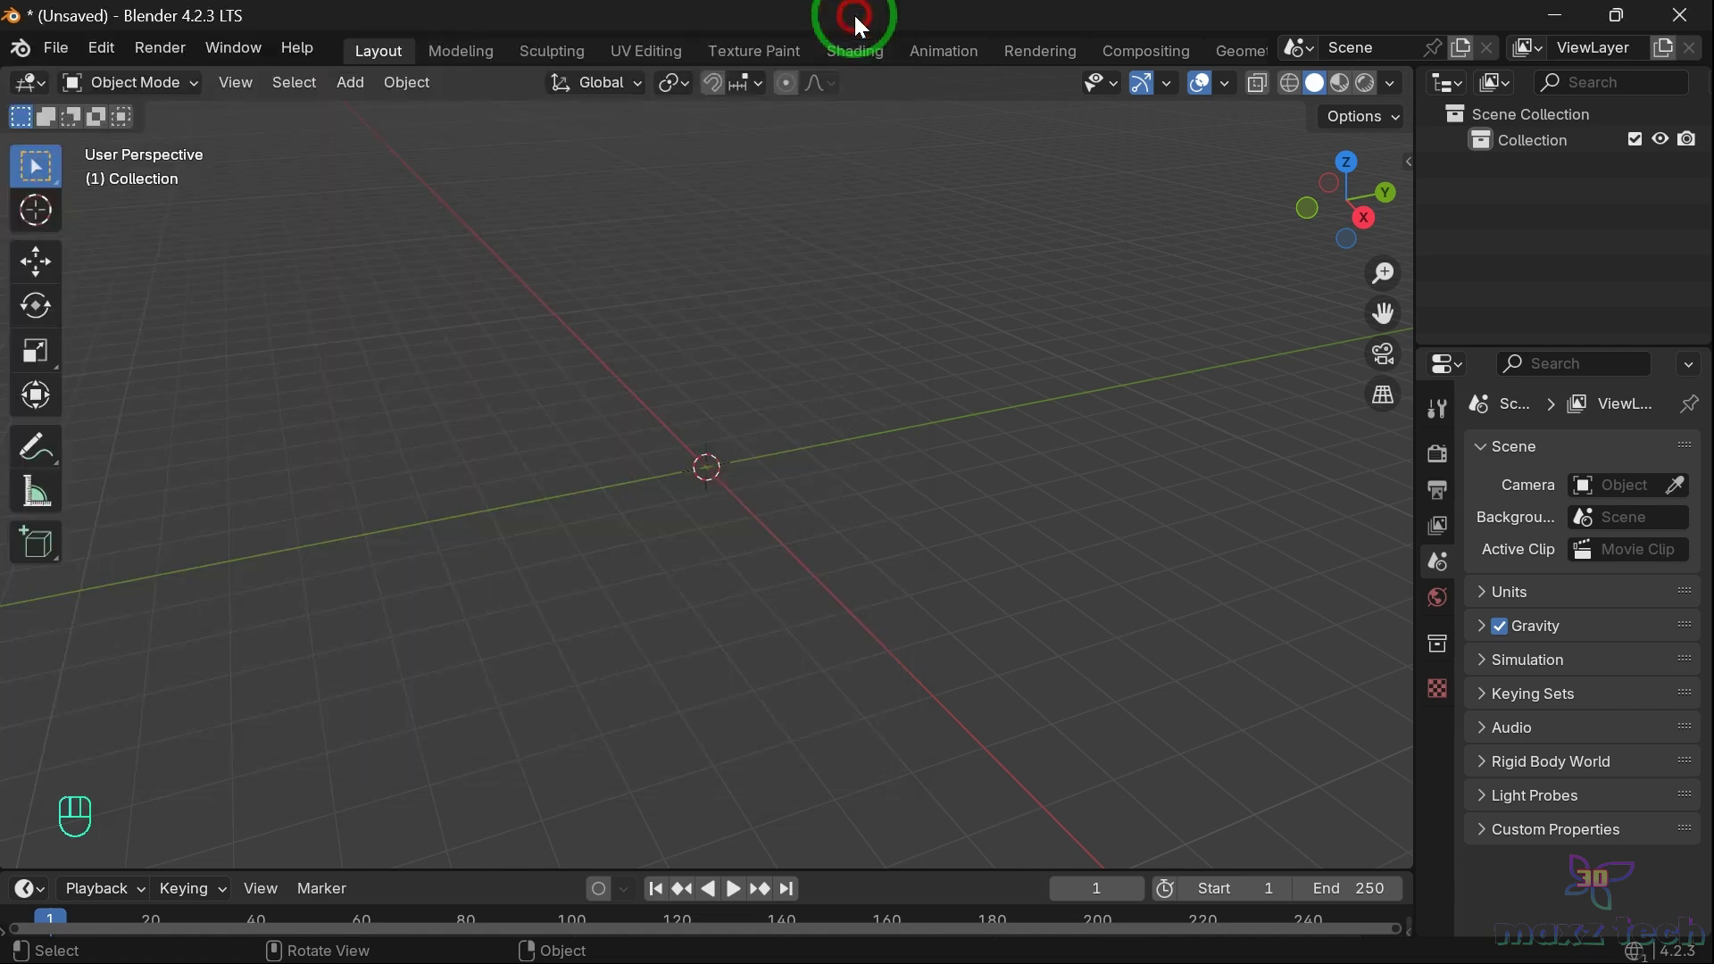
# Load the ANIMAX add-on for use in the 3D viewport
pyautogui.press('n')
pyautogui.click(1345, 659)
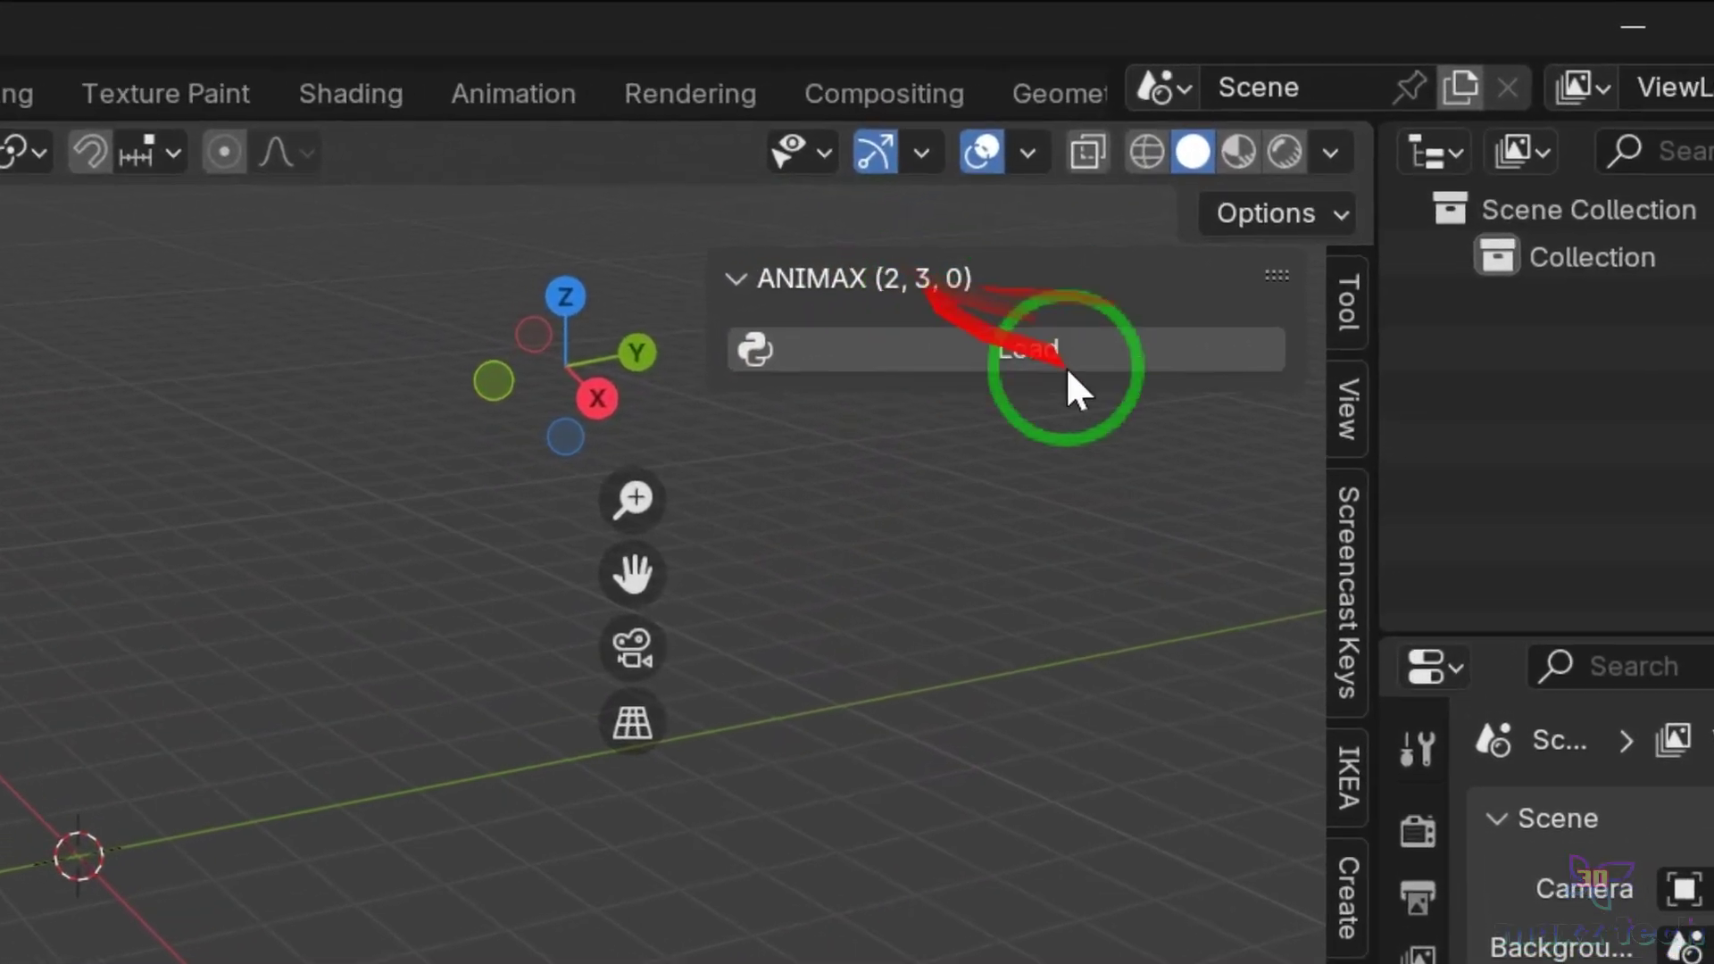
pyautogui.click(986, 380)
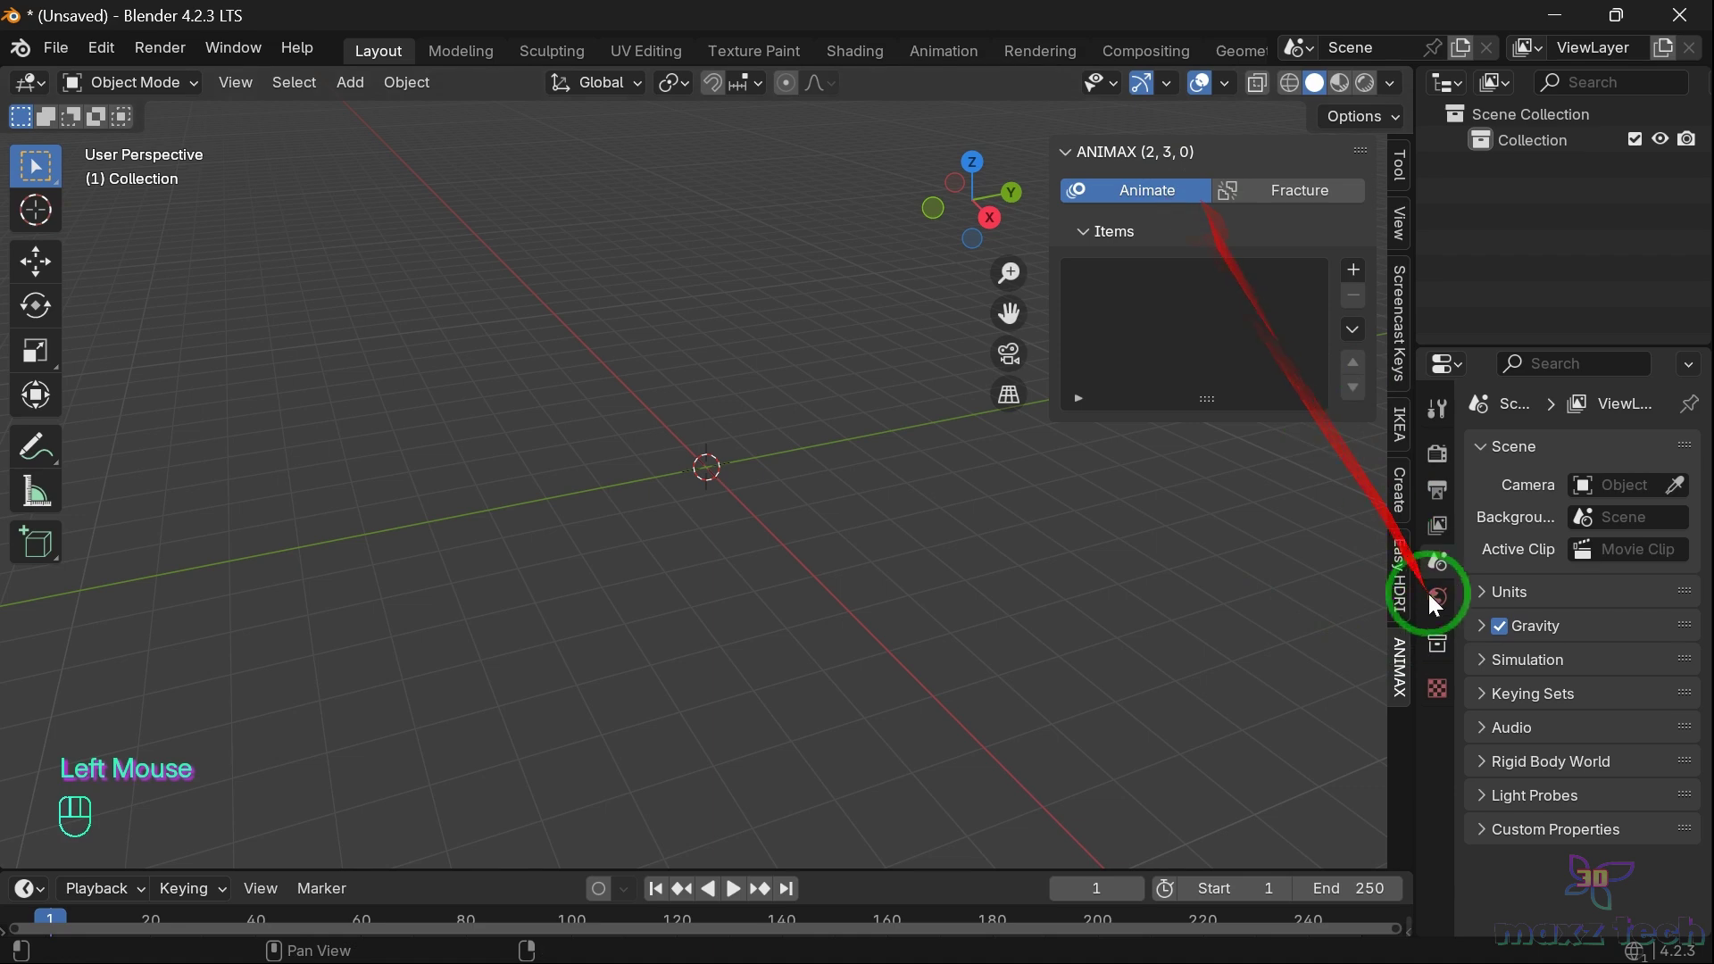
# Point Easy HDRI to the Downloads folder and create world nodes with the flower_road_4k environment
pyautogui.click(1400, 579)
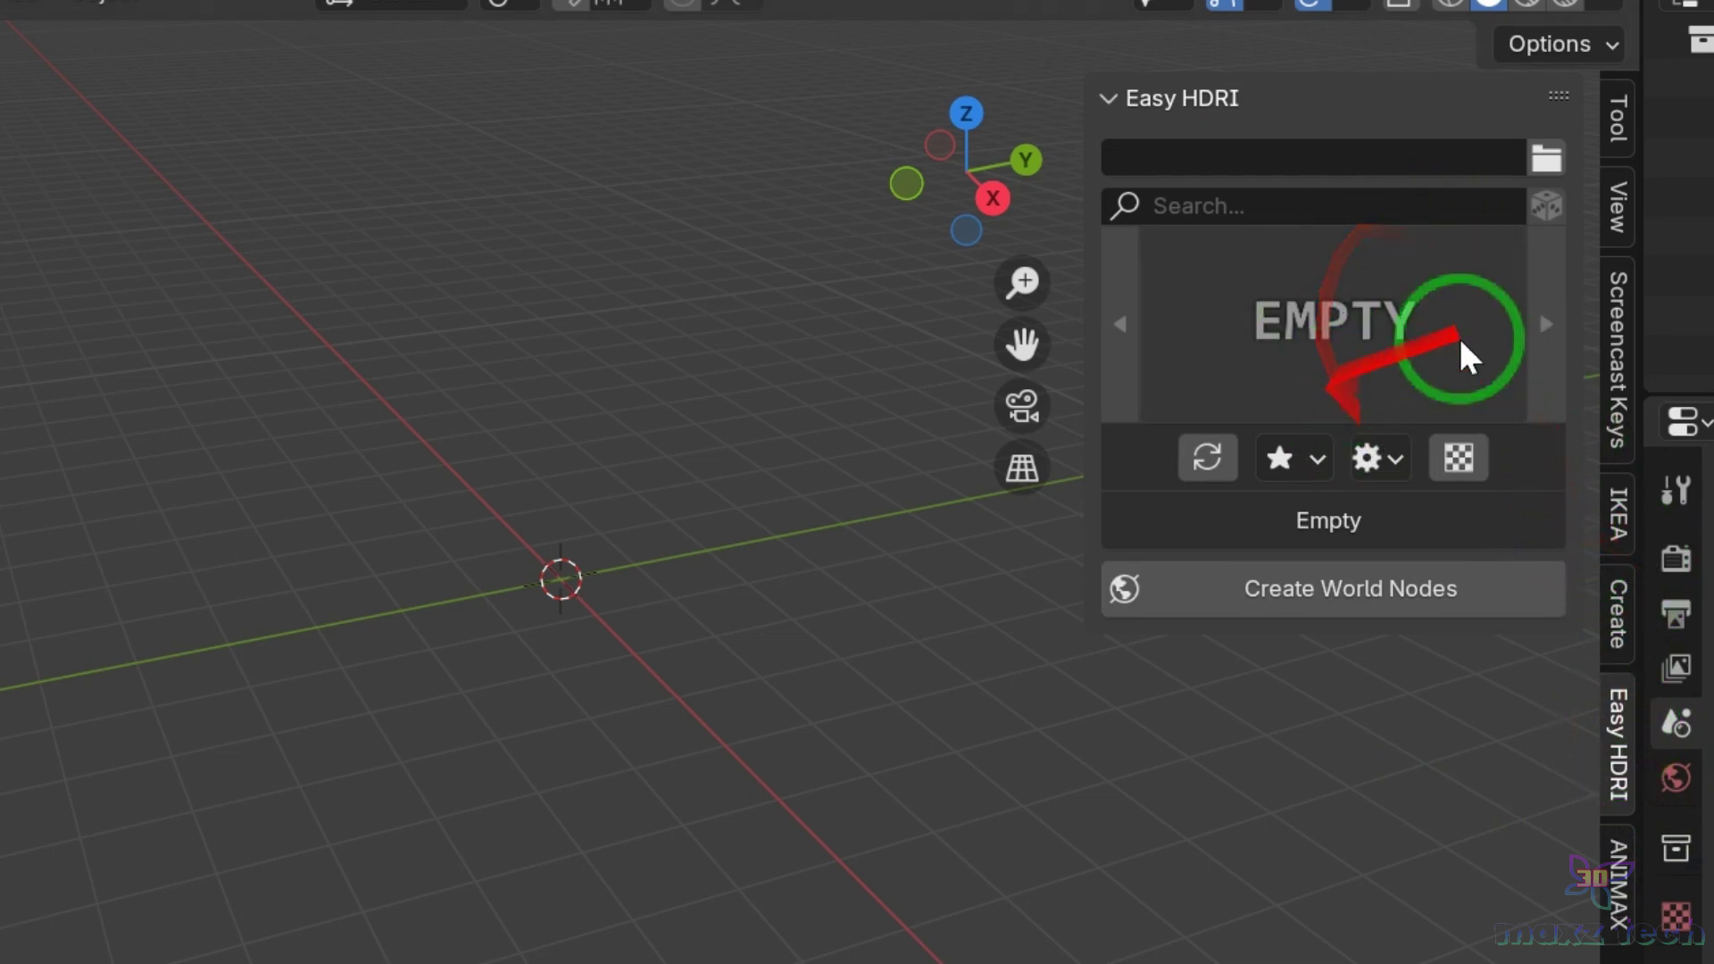
pyautogui.click(1550, 166)
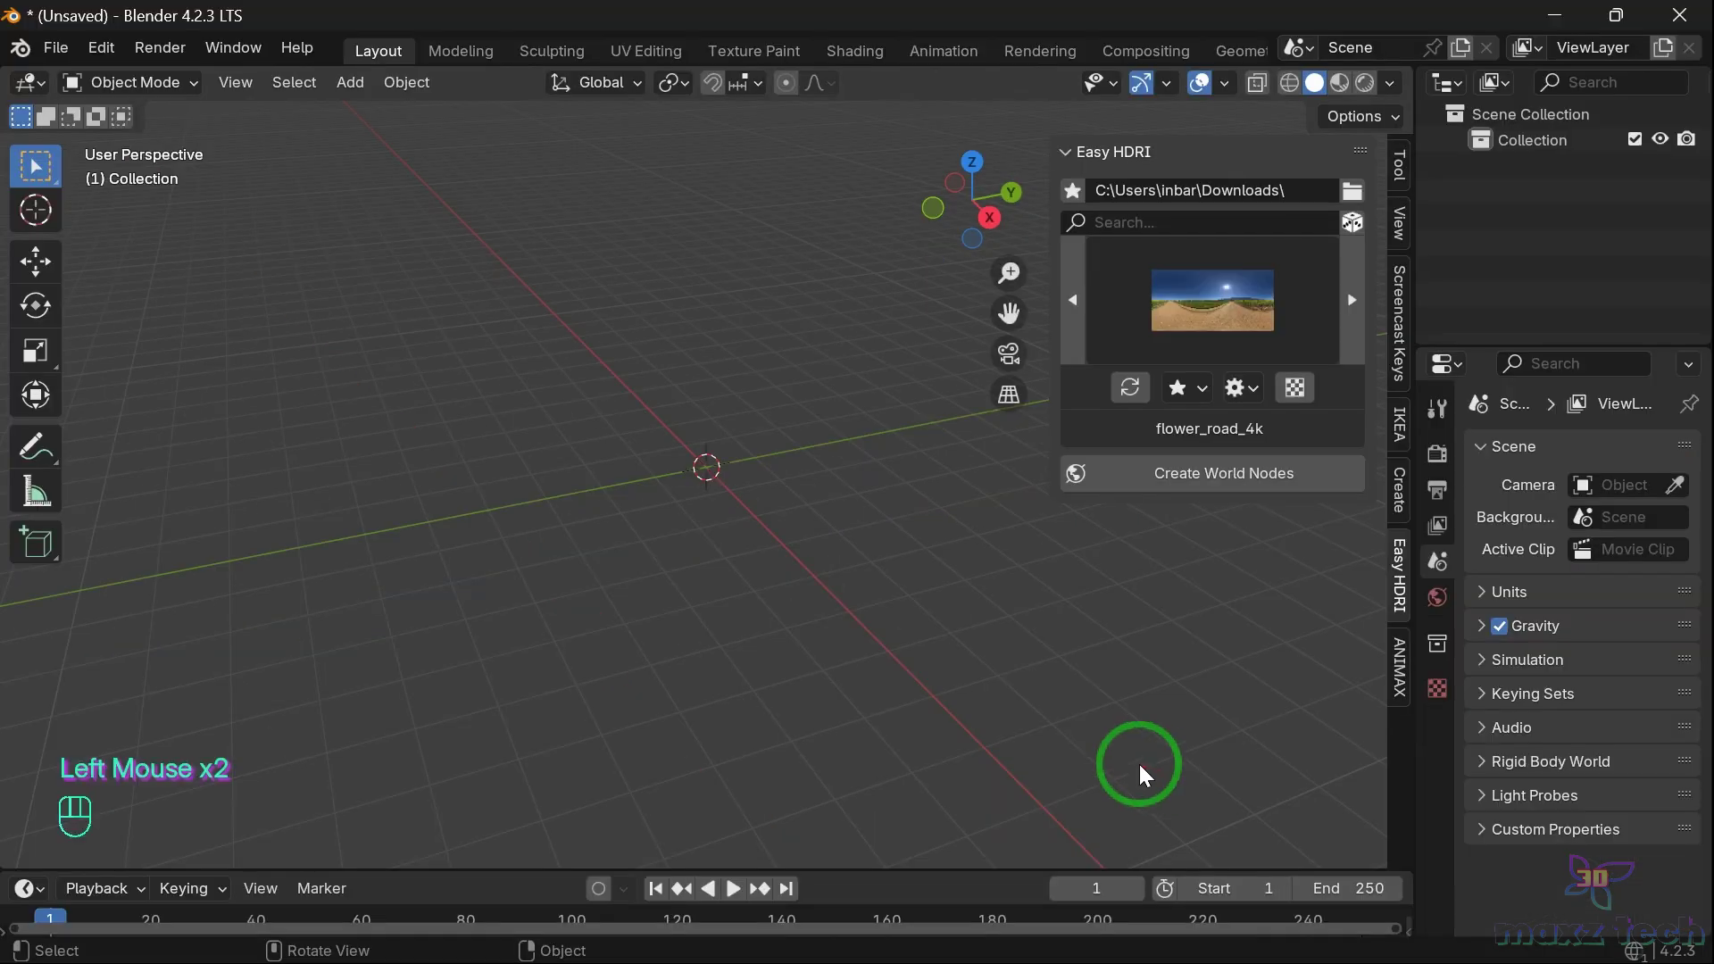
pyautogui.click(1209, 475)
# Look through the Easy HDRI color and sun lamp settings and set the background display to Solid
pyautogui.click(1098, 675)
pyautogui.scroll(-3, 1116, 786)
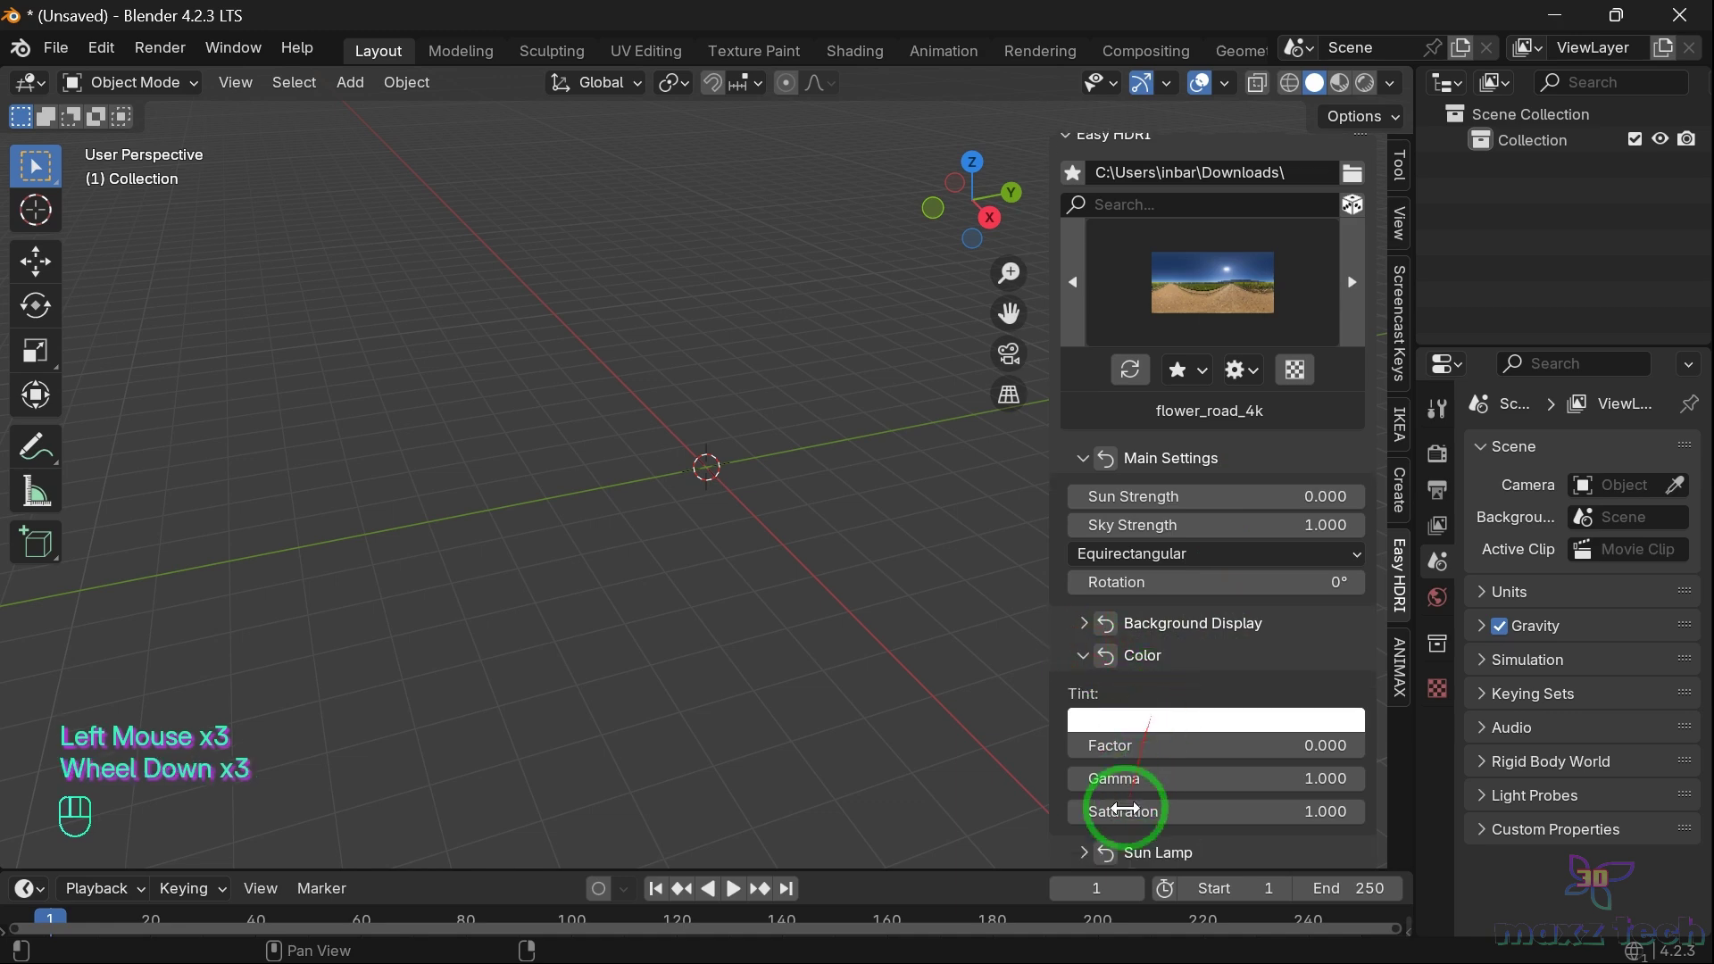
pyautogui.click(1100, 844)
pyautogui.scroll(-2, 1178, 765)
pyautogui.scroll(2, 1185, 772)
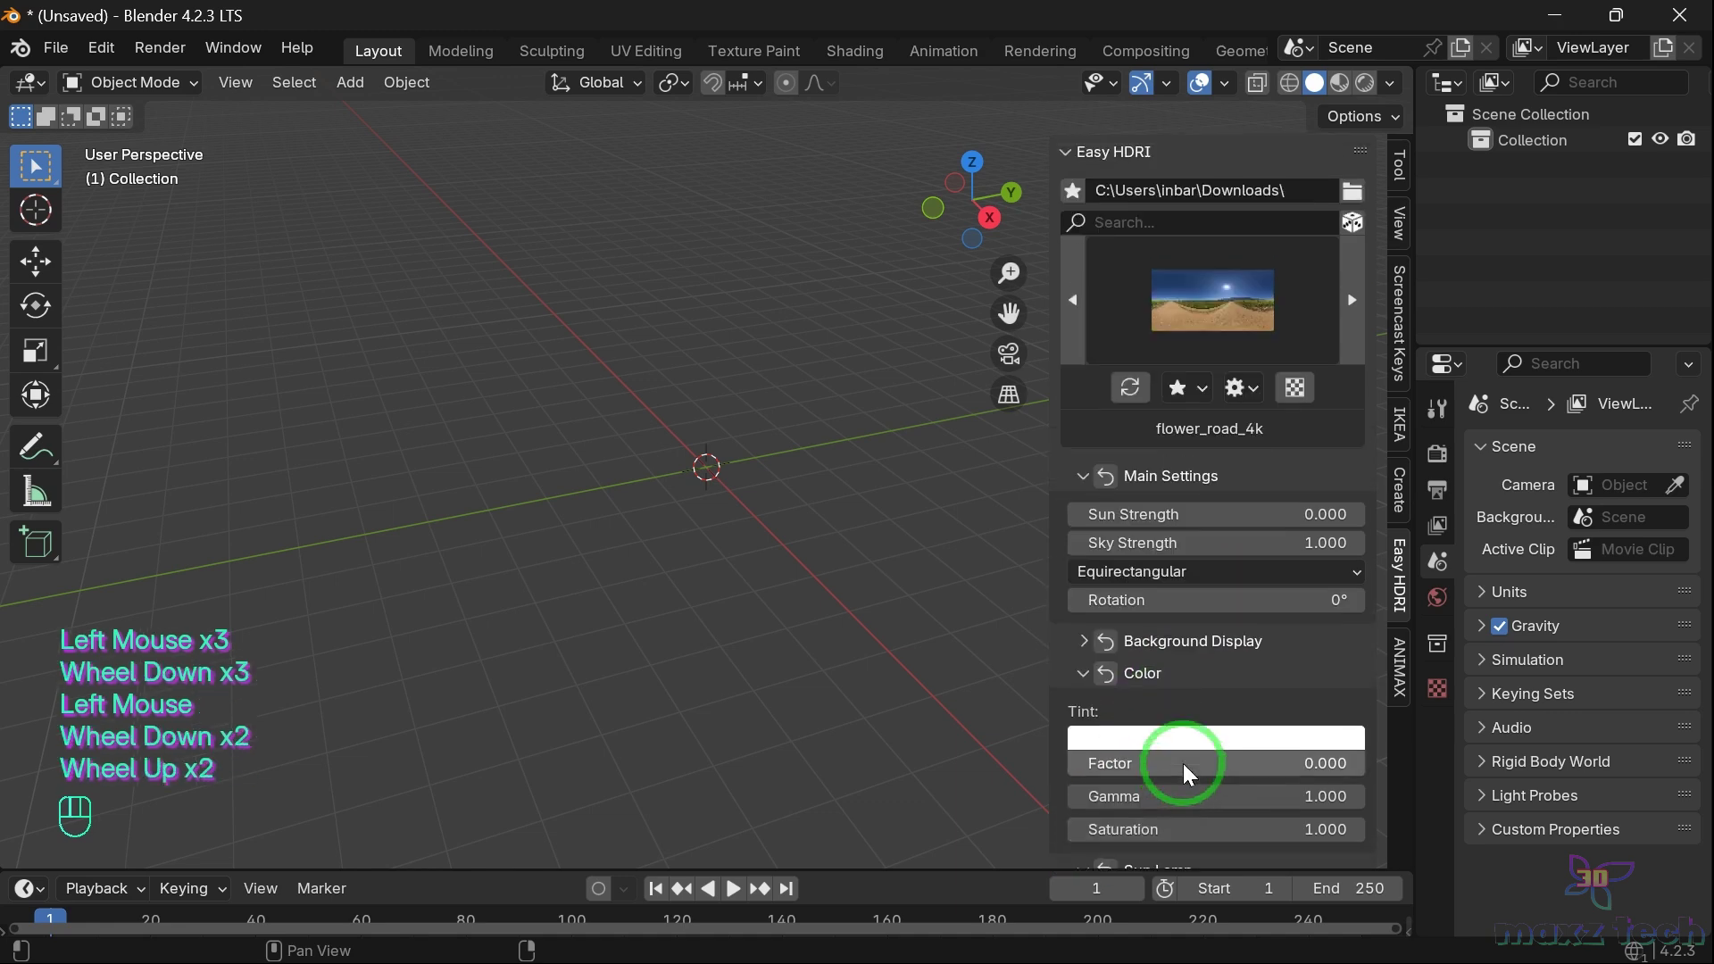
pyautogui.click(1095, 641)
pyautogui.click(1225, 680)
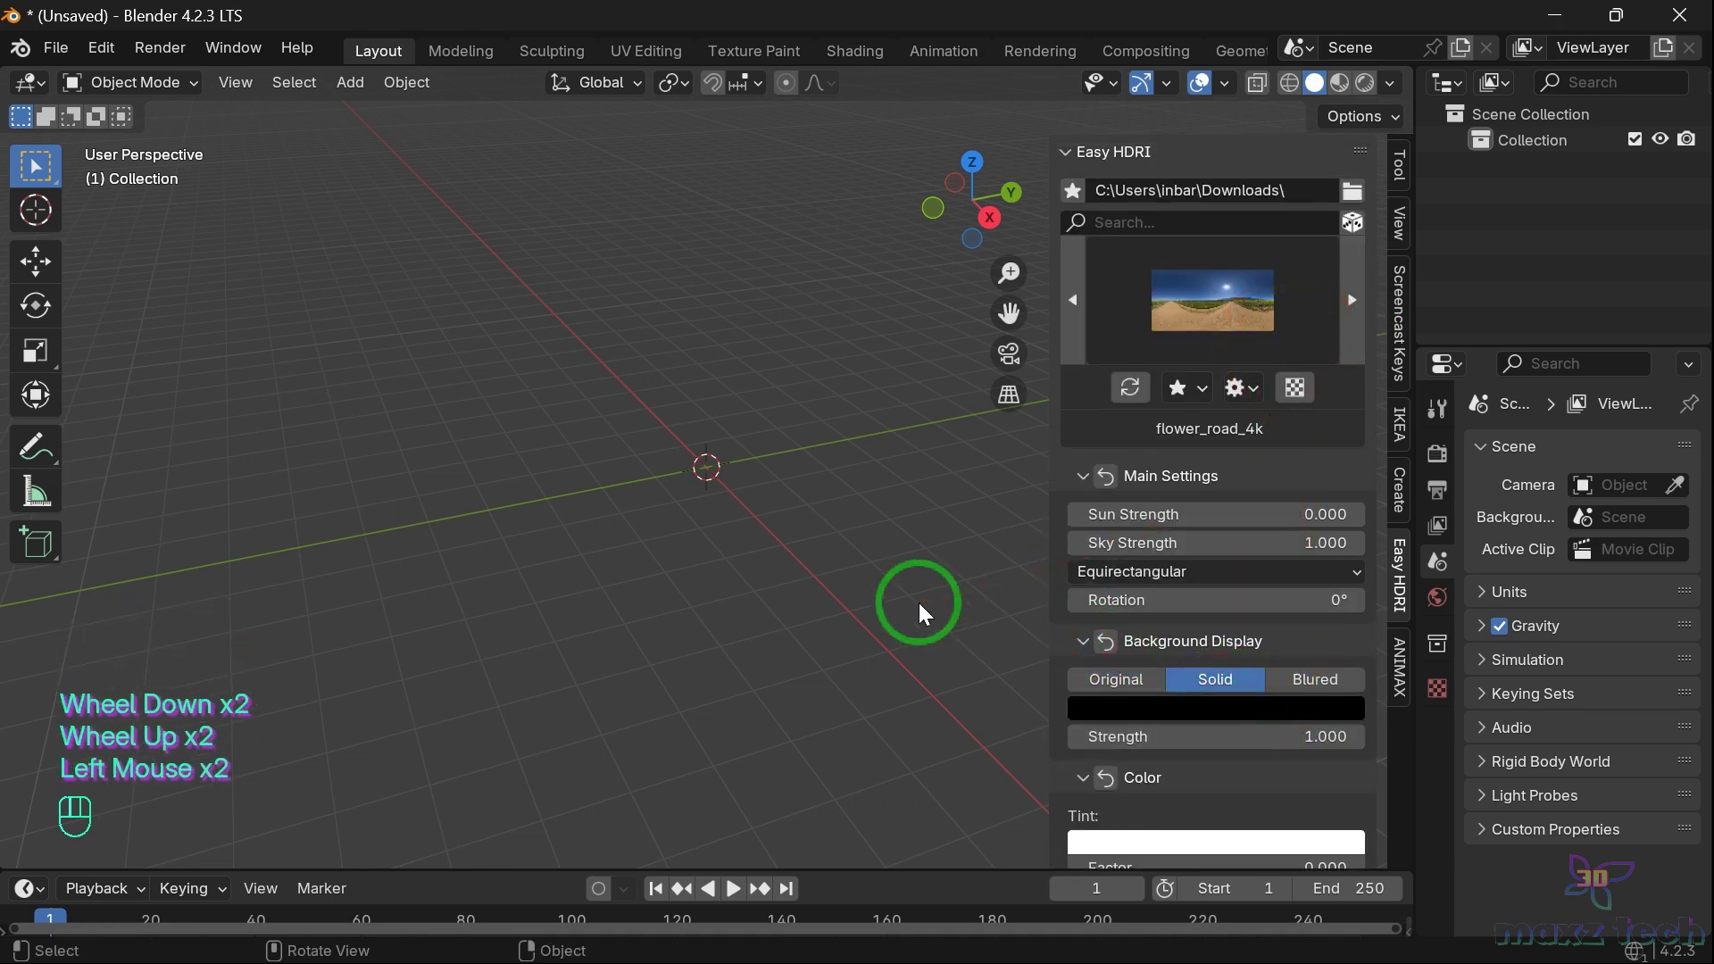
# Switch the viewport to Rendered shading and hide the overlays for a clean black background
pyautogui.press('n')
pyautogui.click(1361, 80)
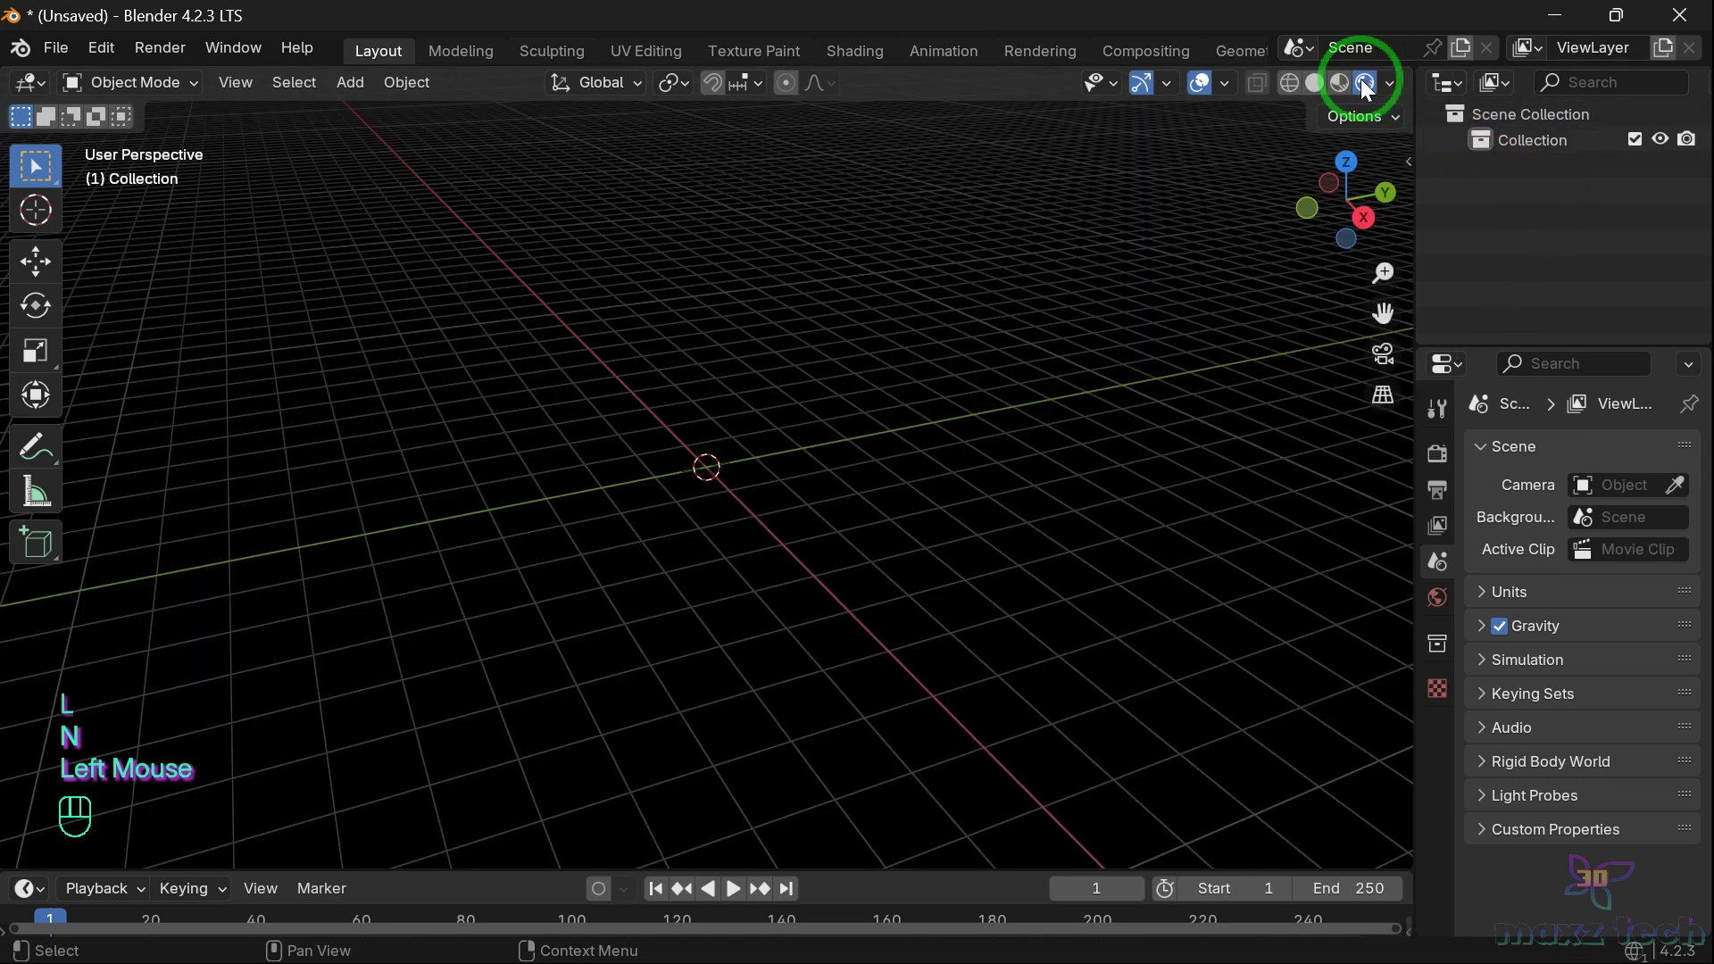
pyautogui.click(1201, 82)
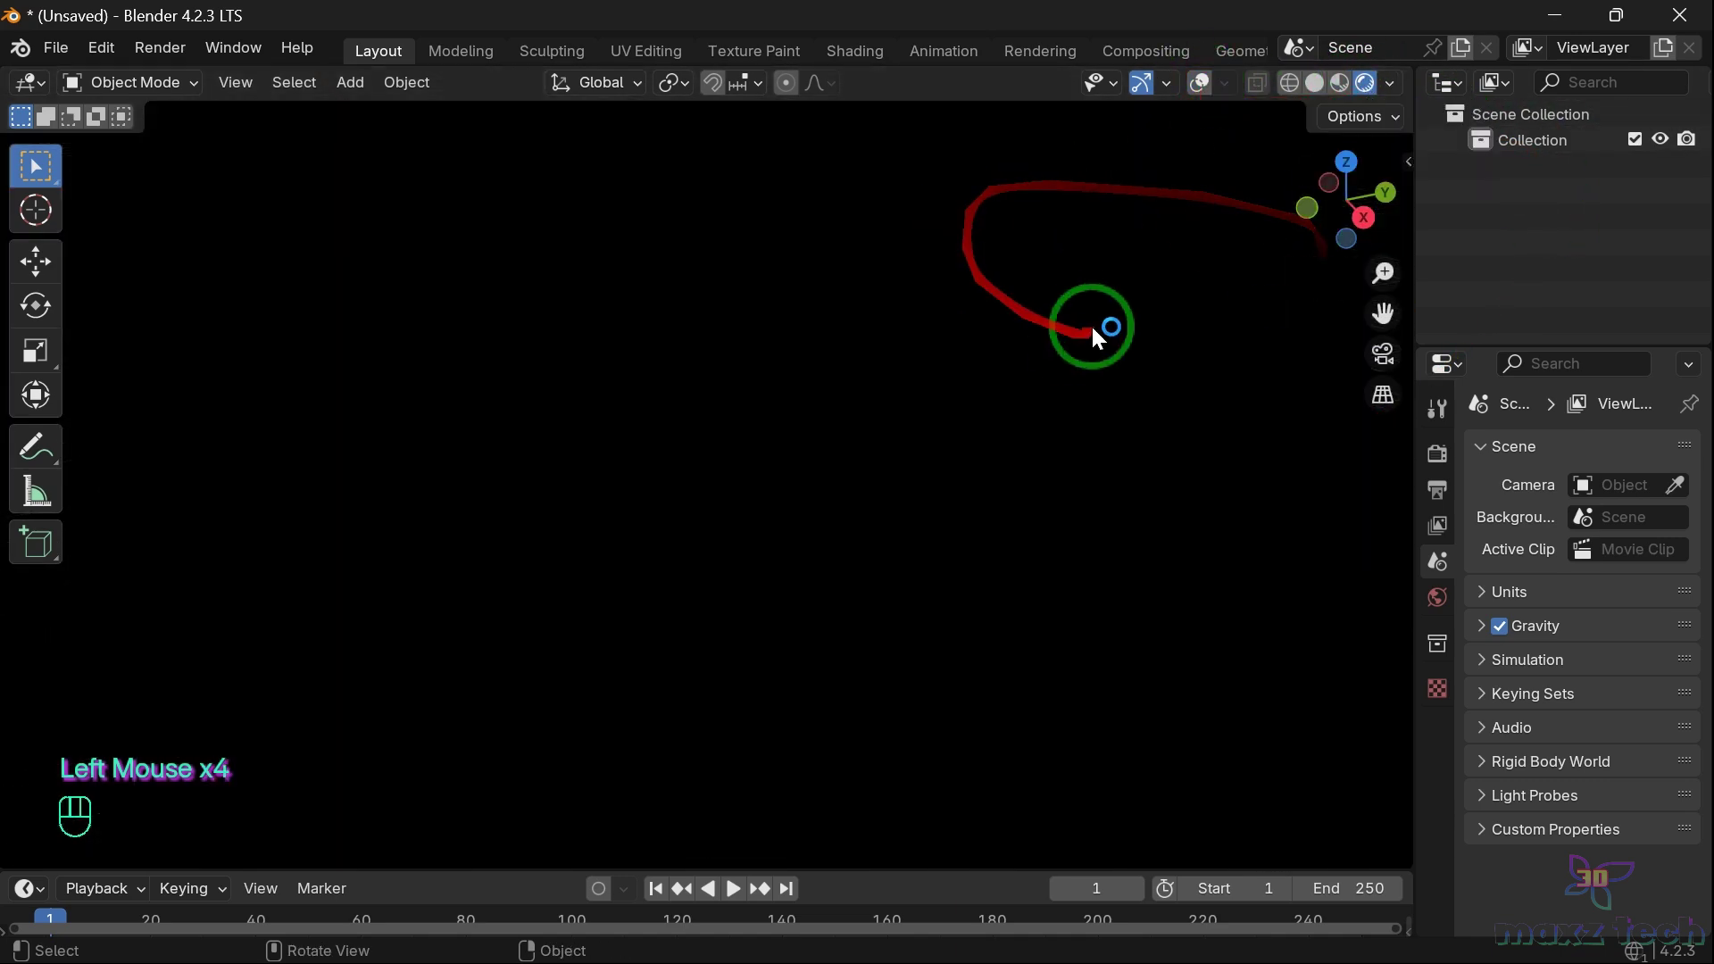
# Add a Text item to the ANIMAX animation items
pyautogui.press('n')
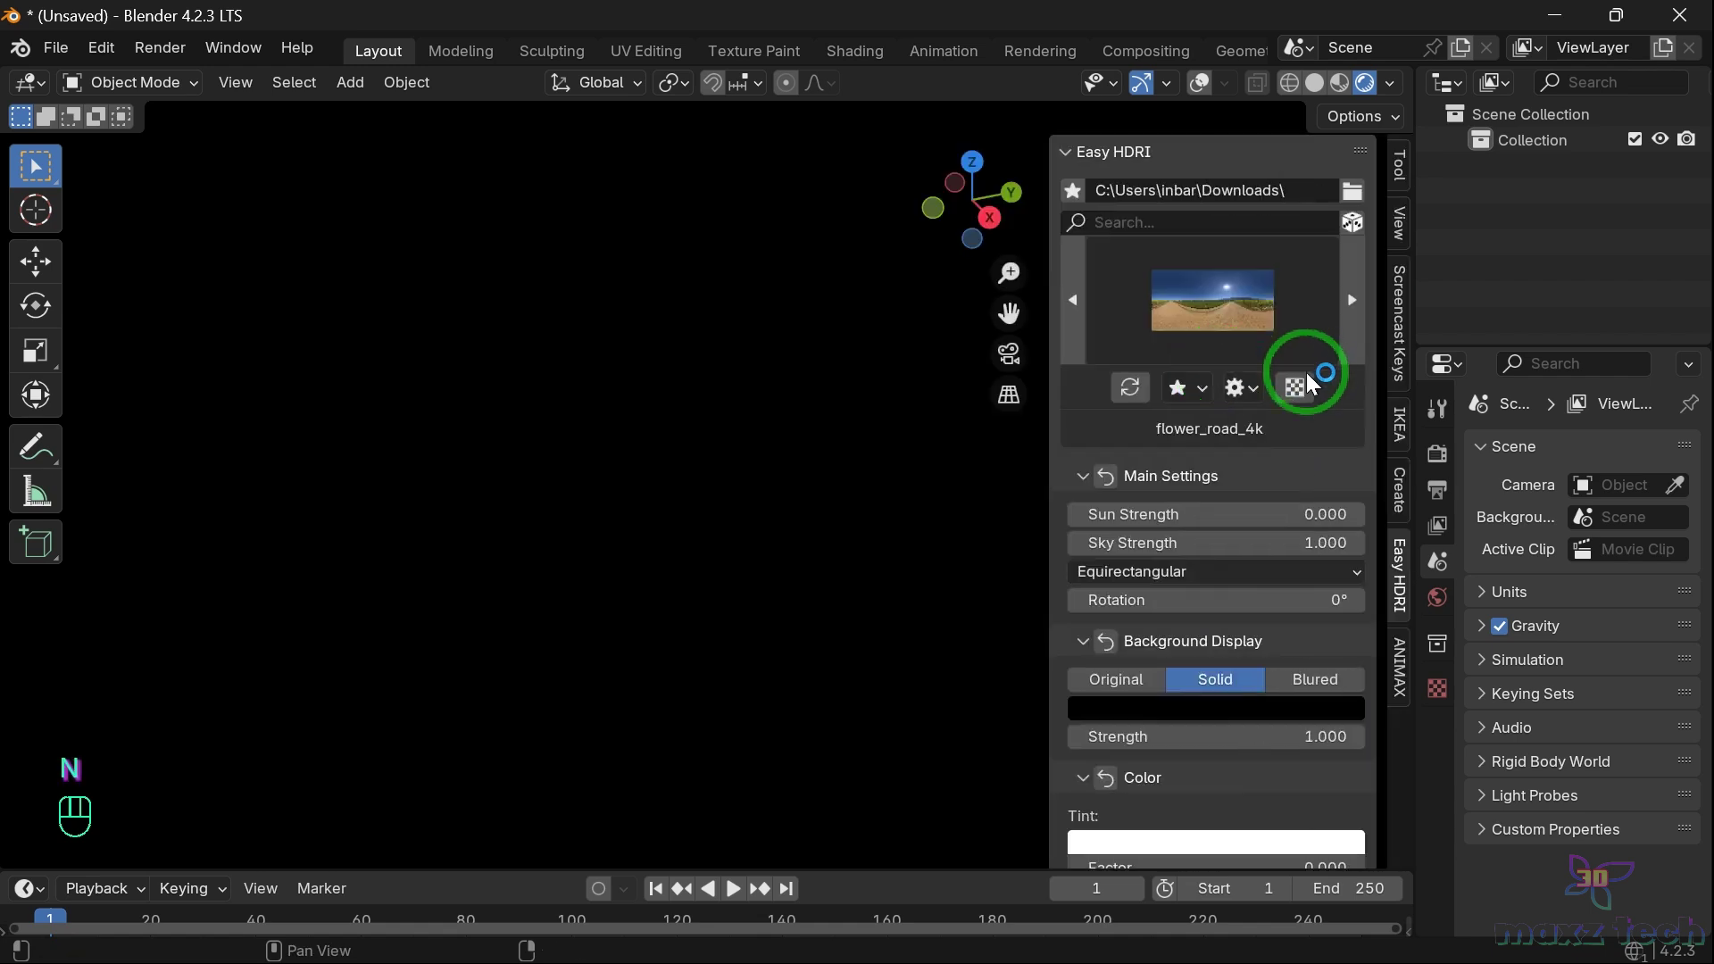
pyautogui.doubleClick(1400, 665)
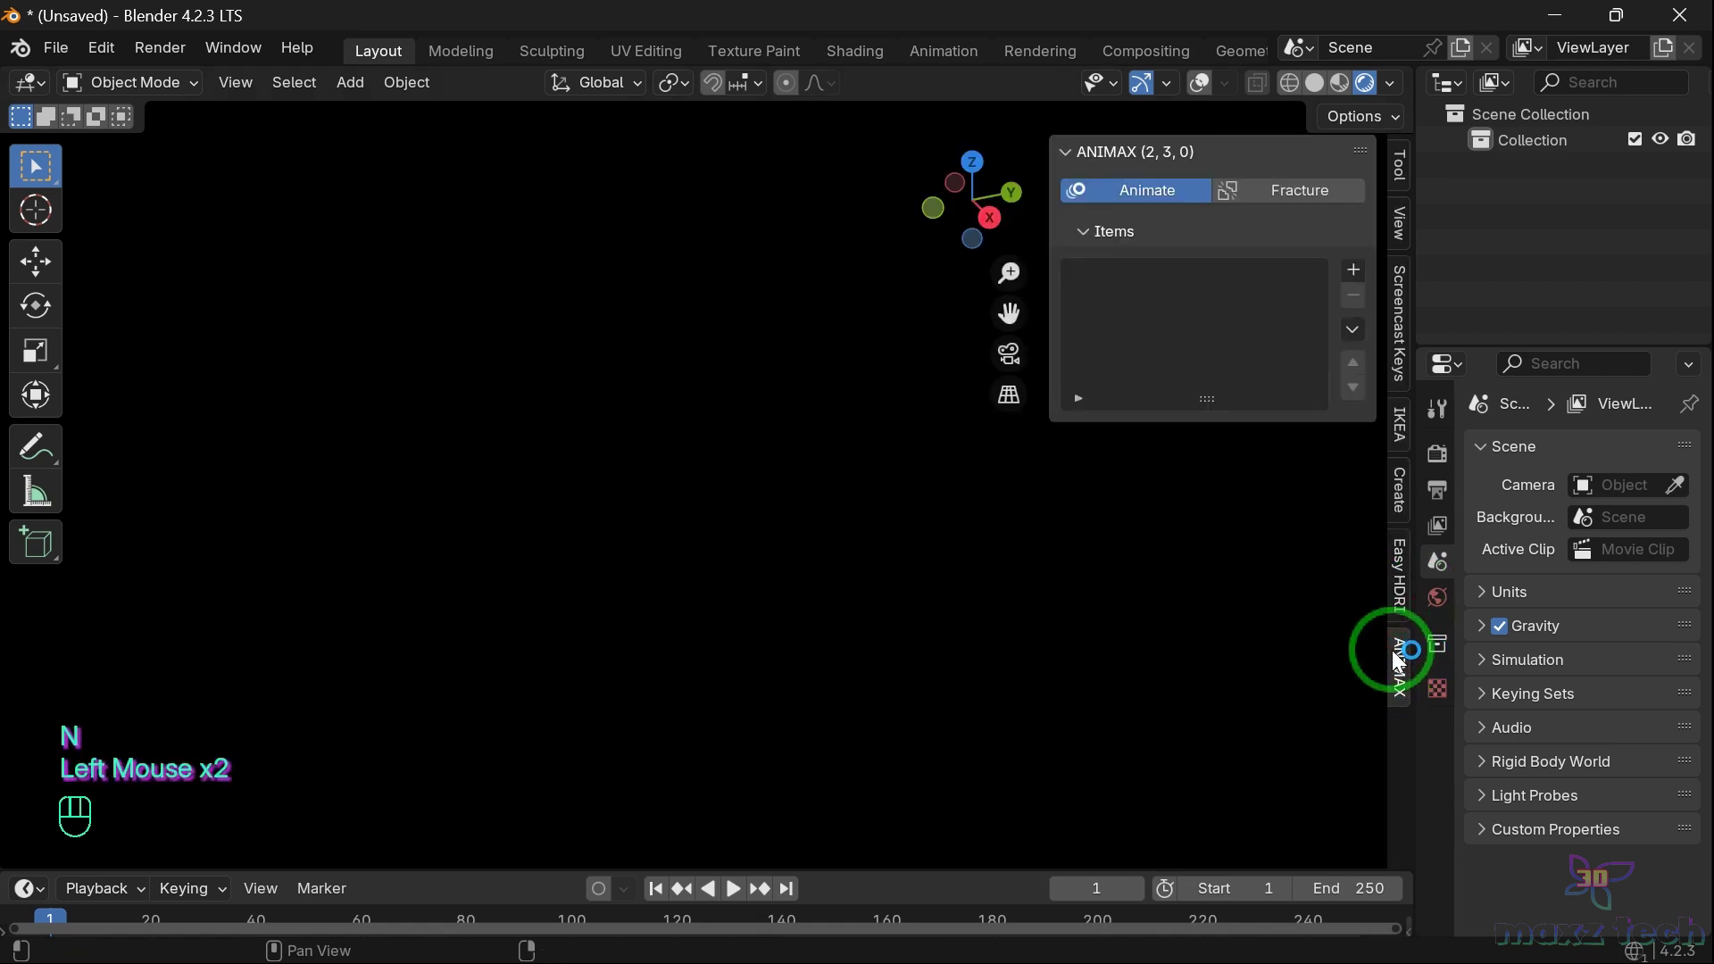
pyautogui.click(1355, 268)
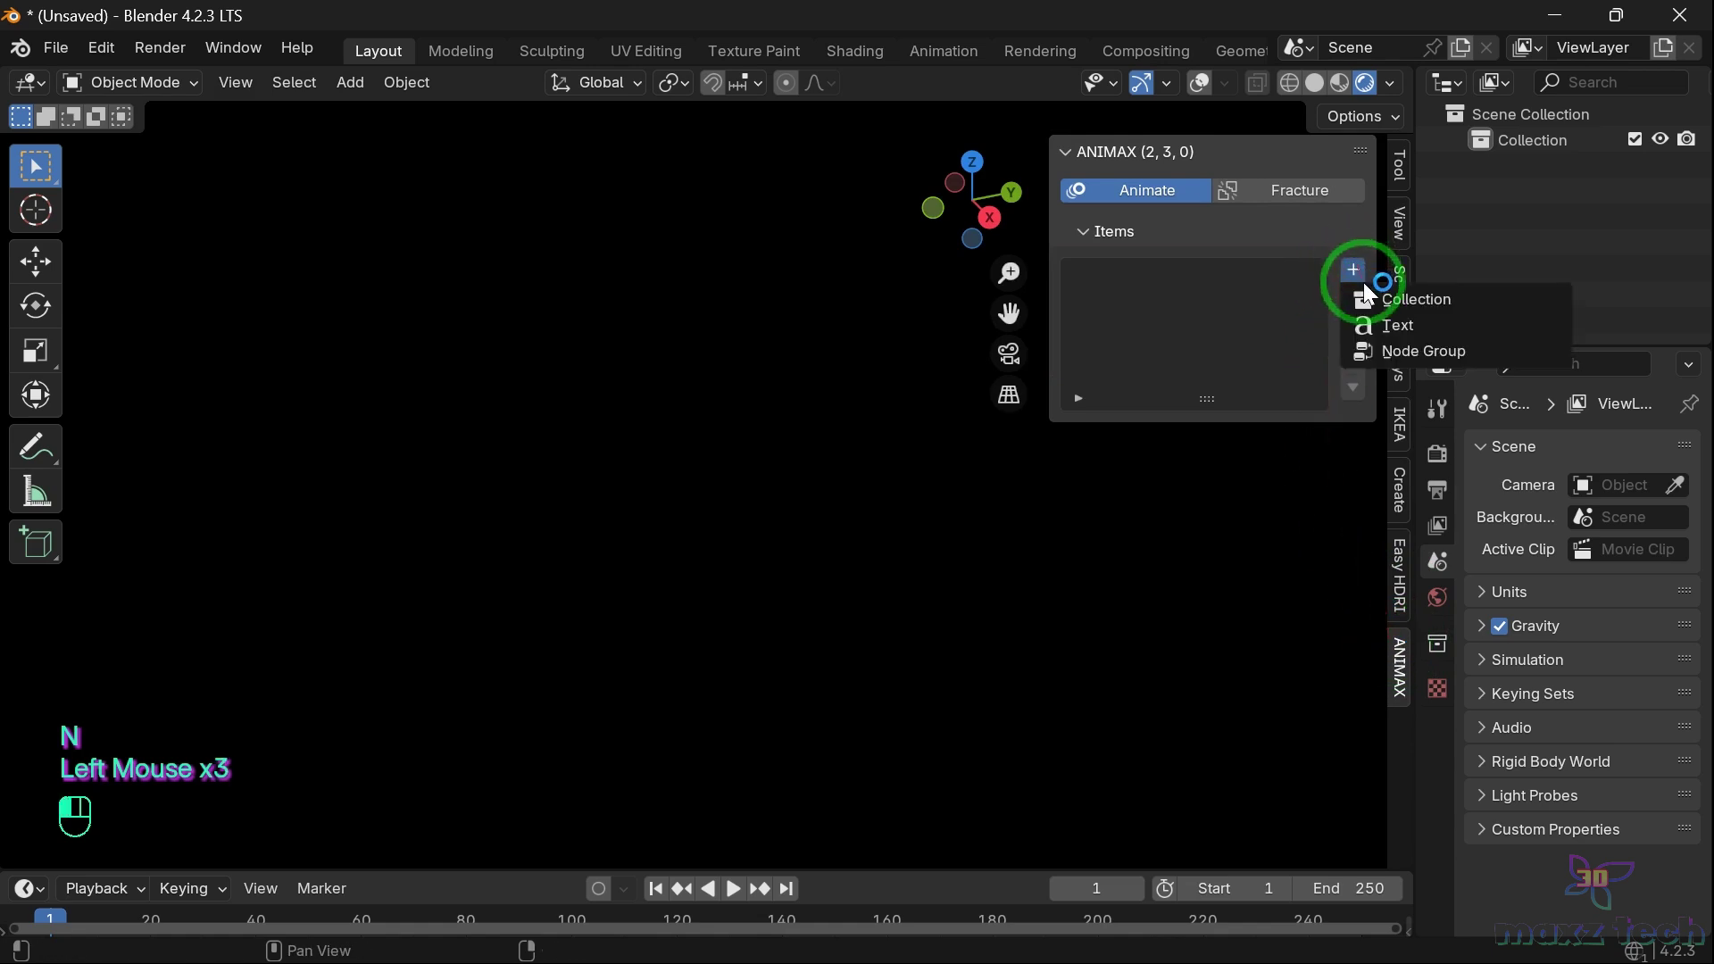
pyautogui.click(1390, 330)
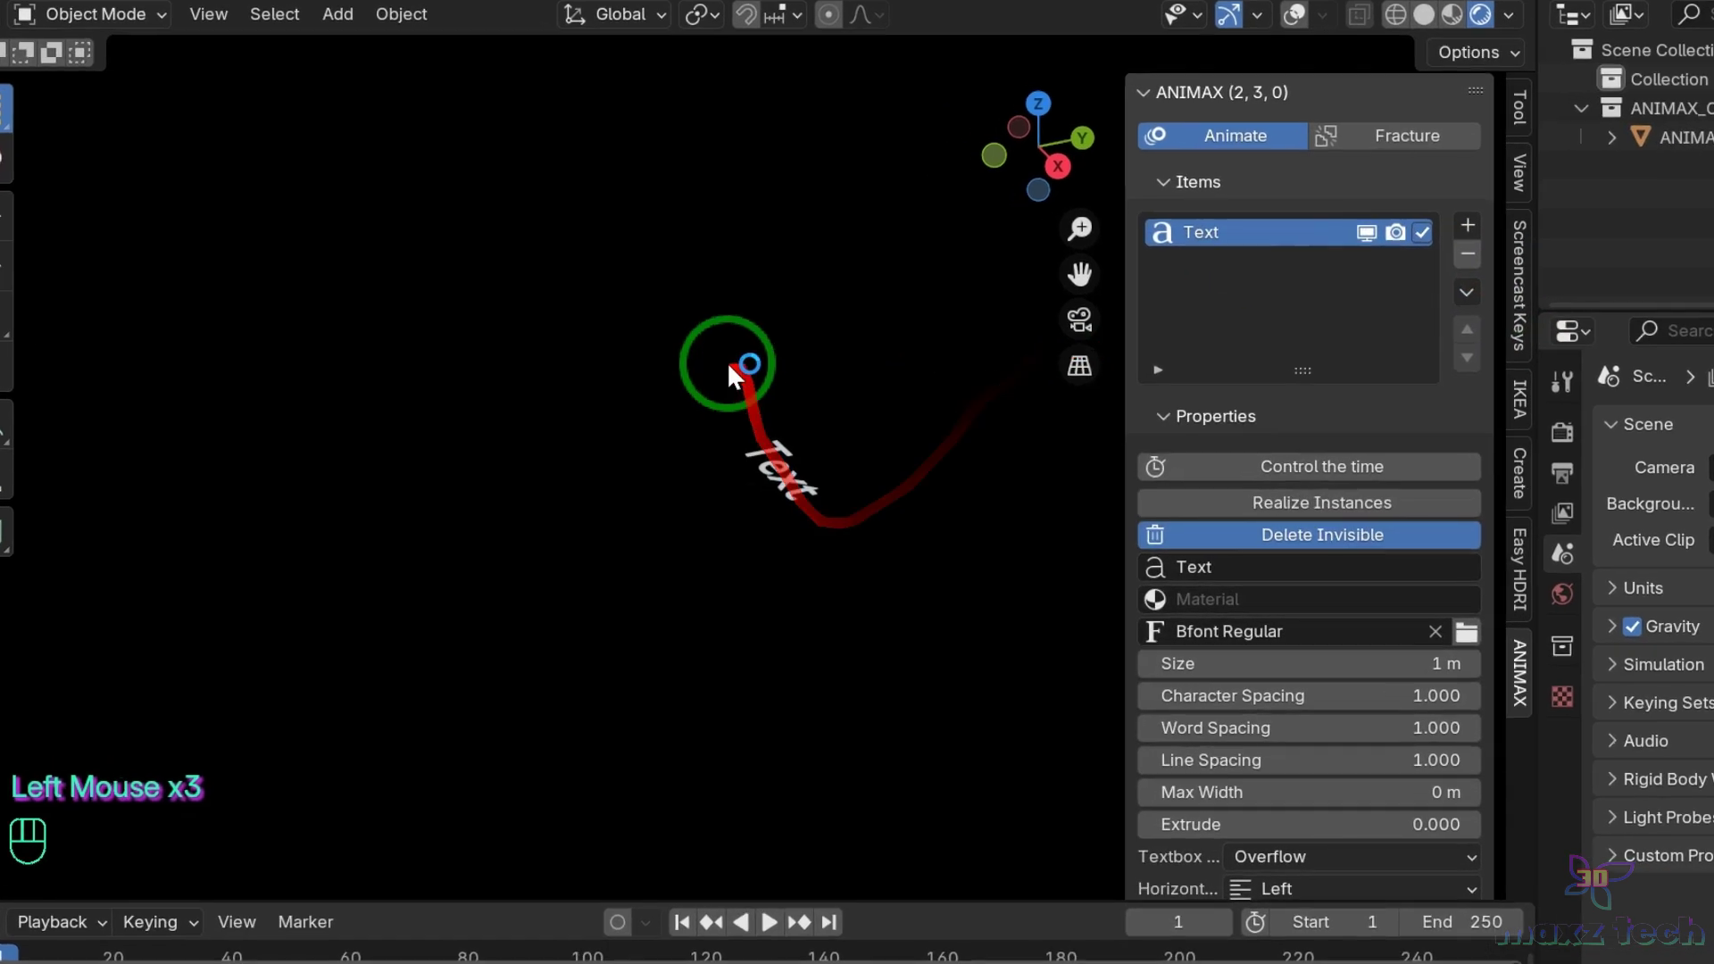
# Select the ANIMAX text object and change its text to "Maxz Tech"
pyautogui.moveTo(729, 364); pyautogui.dragTo(891, 628)
pyautogui.moveTo(738, 368); pyautogui.dragTo(895, 643)
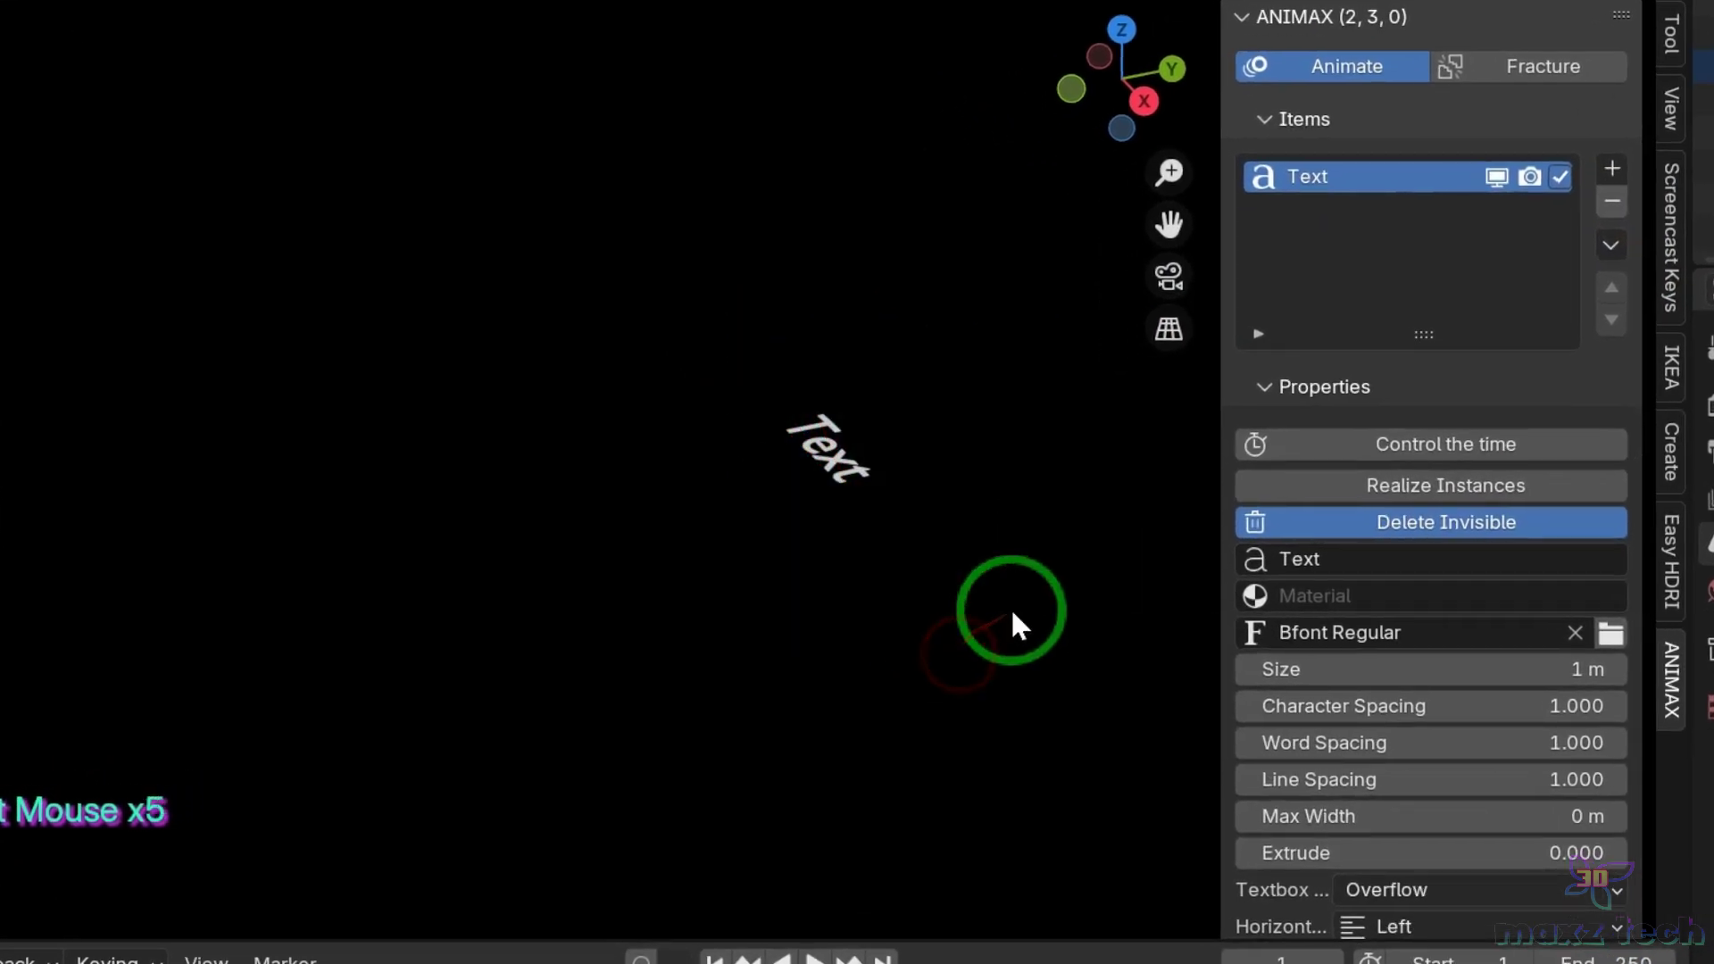
pyautogui.click(1376, 559)
pyautogui.write('Maxz Tech')
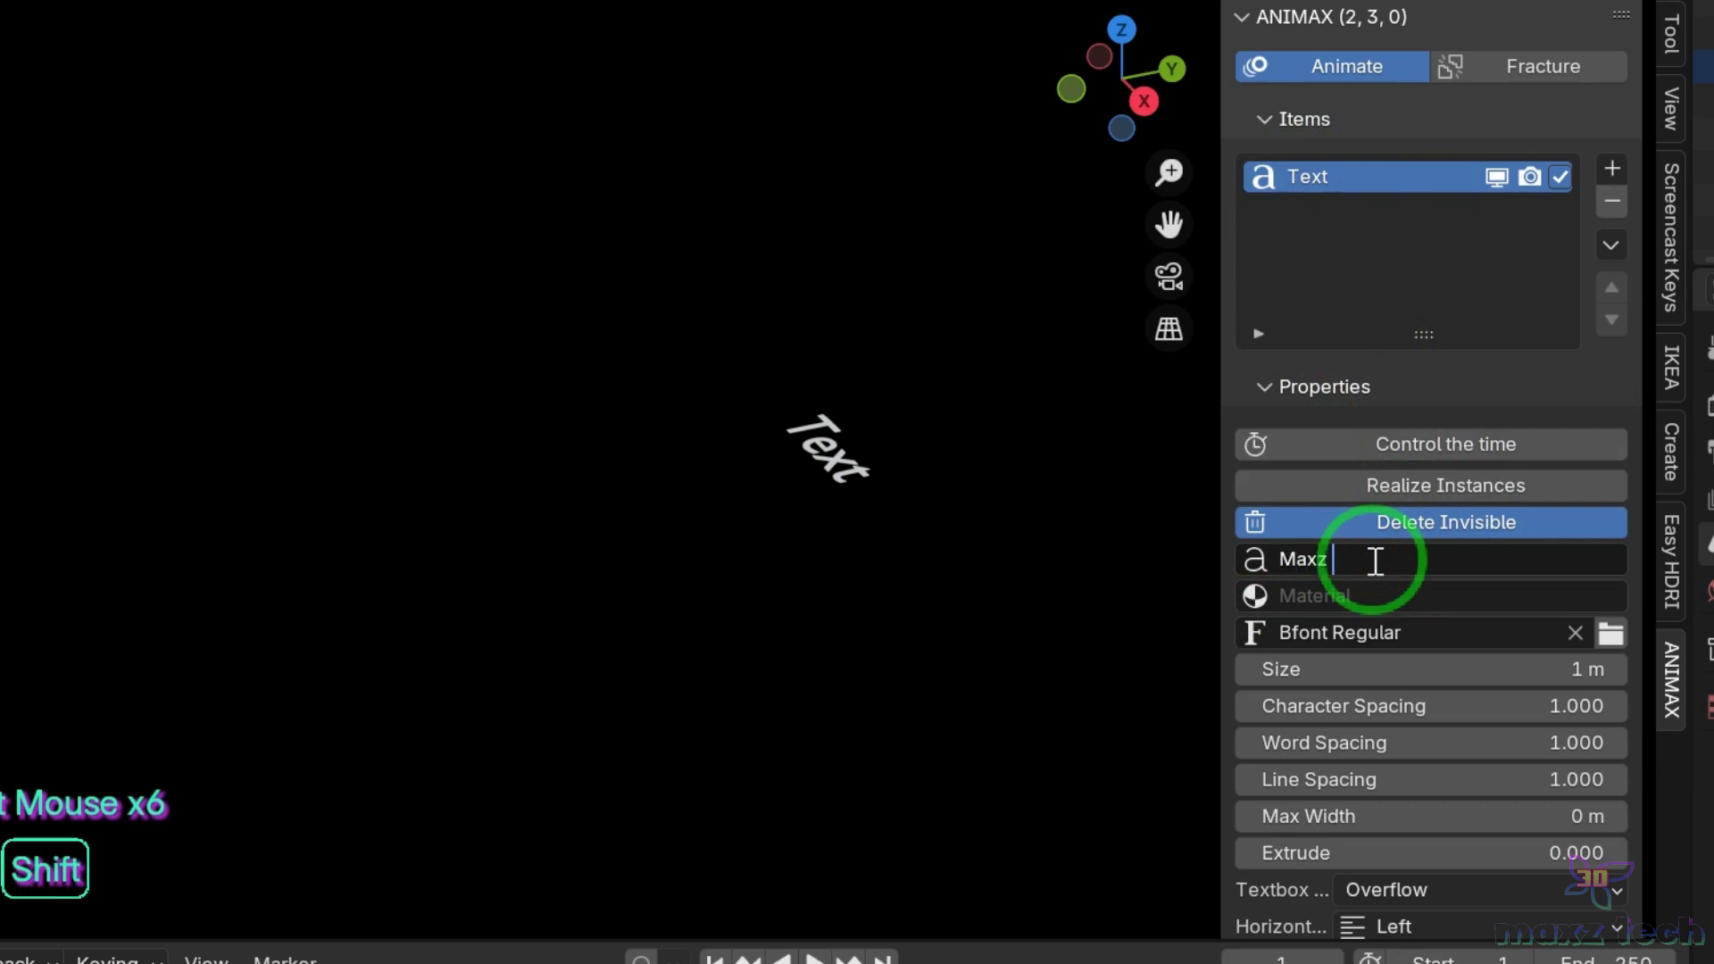
pyautogui.click(1135, 627)
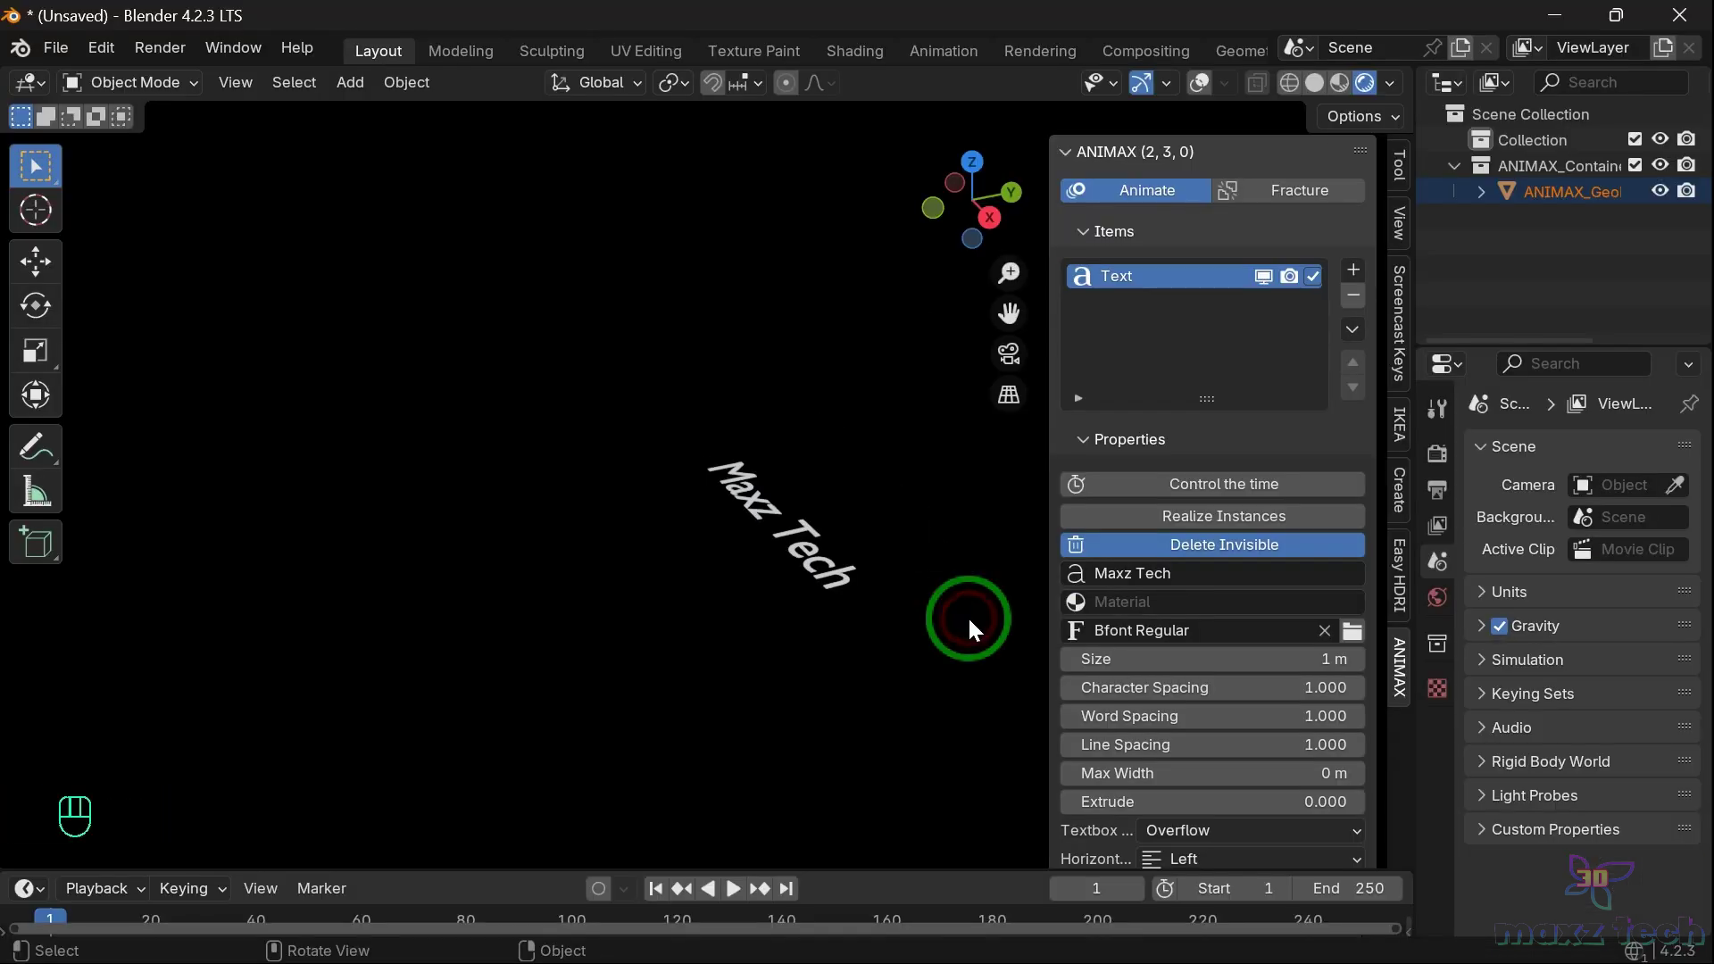
# Rotate the text object 90° around the global X axis so it stands upright
pyautogui.moveTo(714, 334); pyautogui.dragTo(1028, 720)
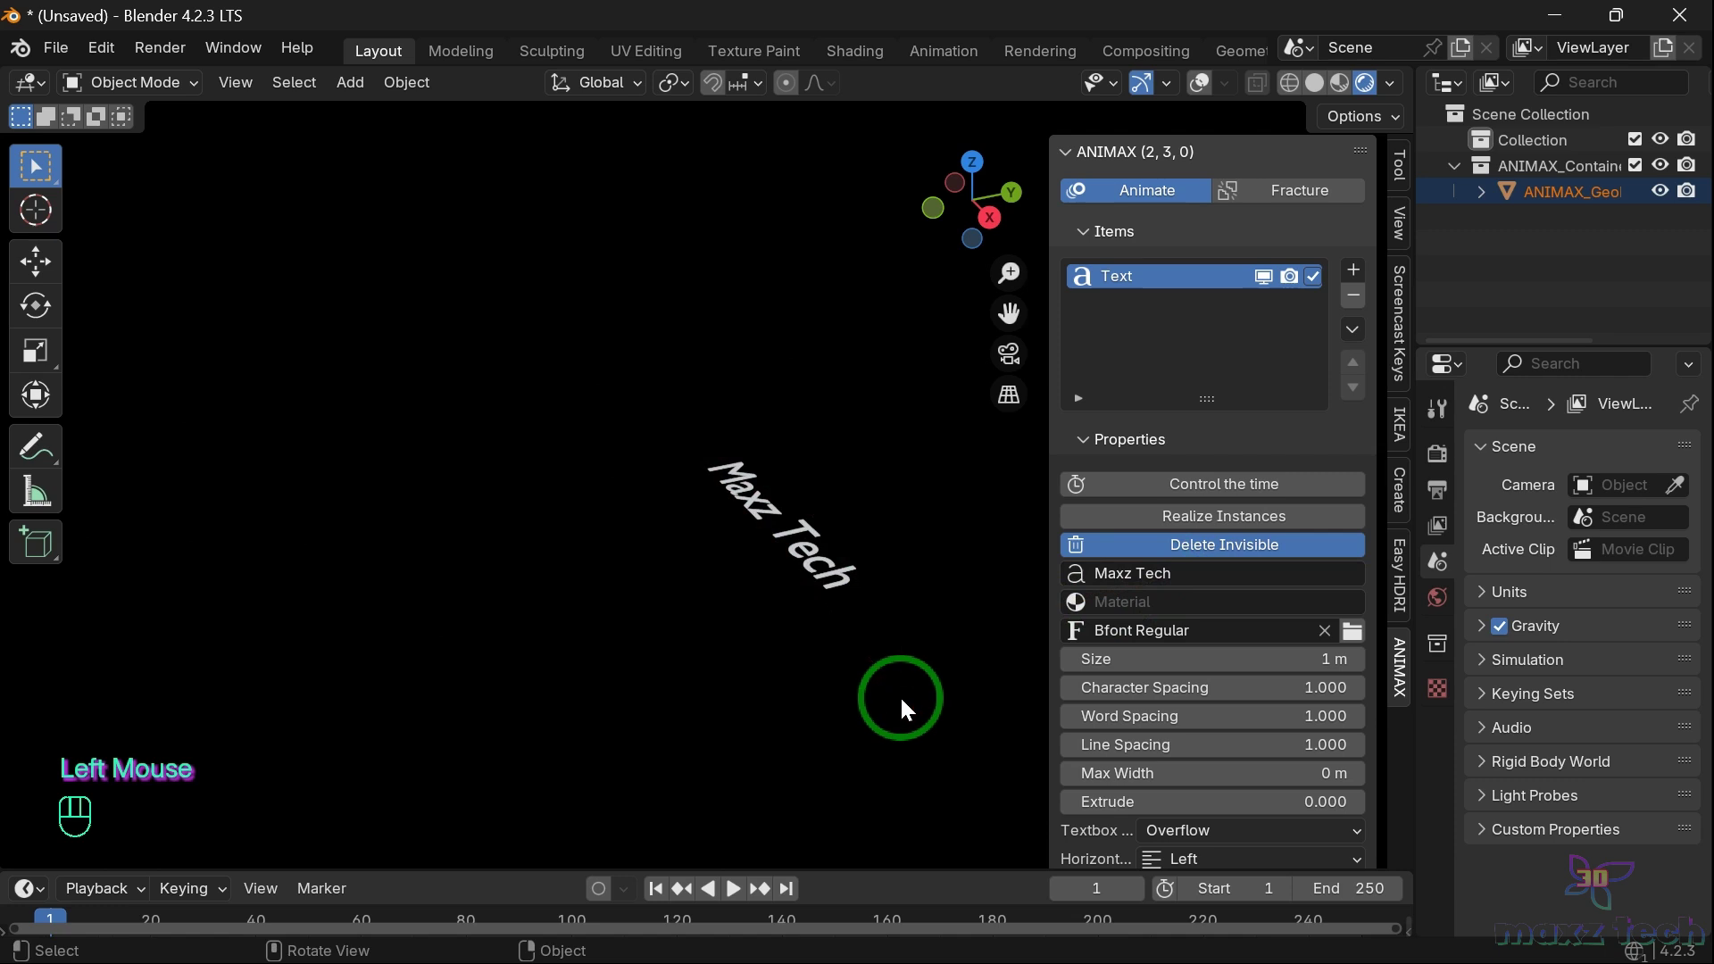
pyautogui.press('r')
pyautogui.write('x')
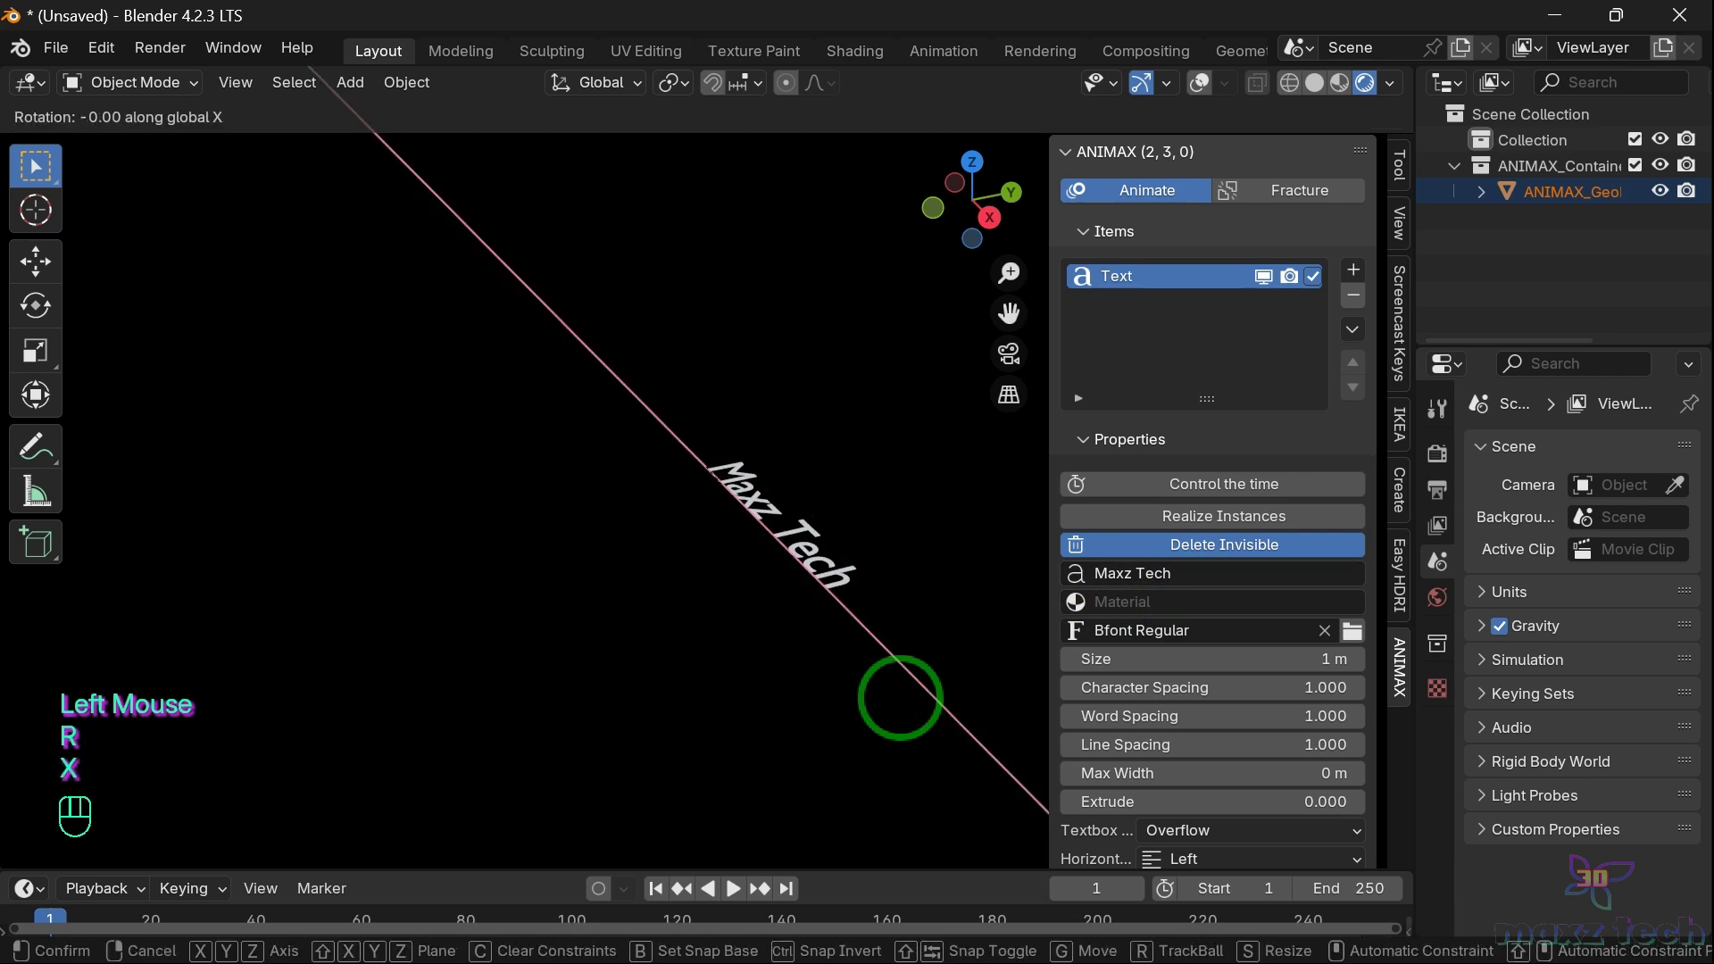
pyautogui.write('90')
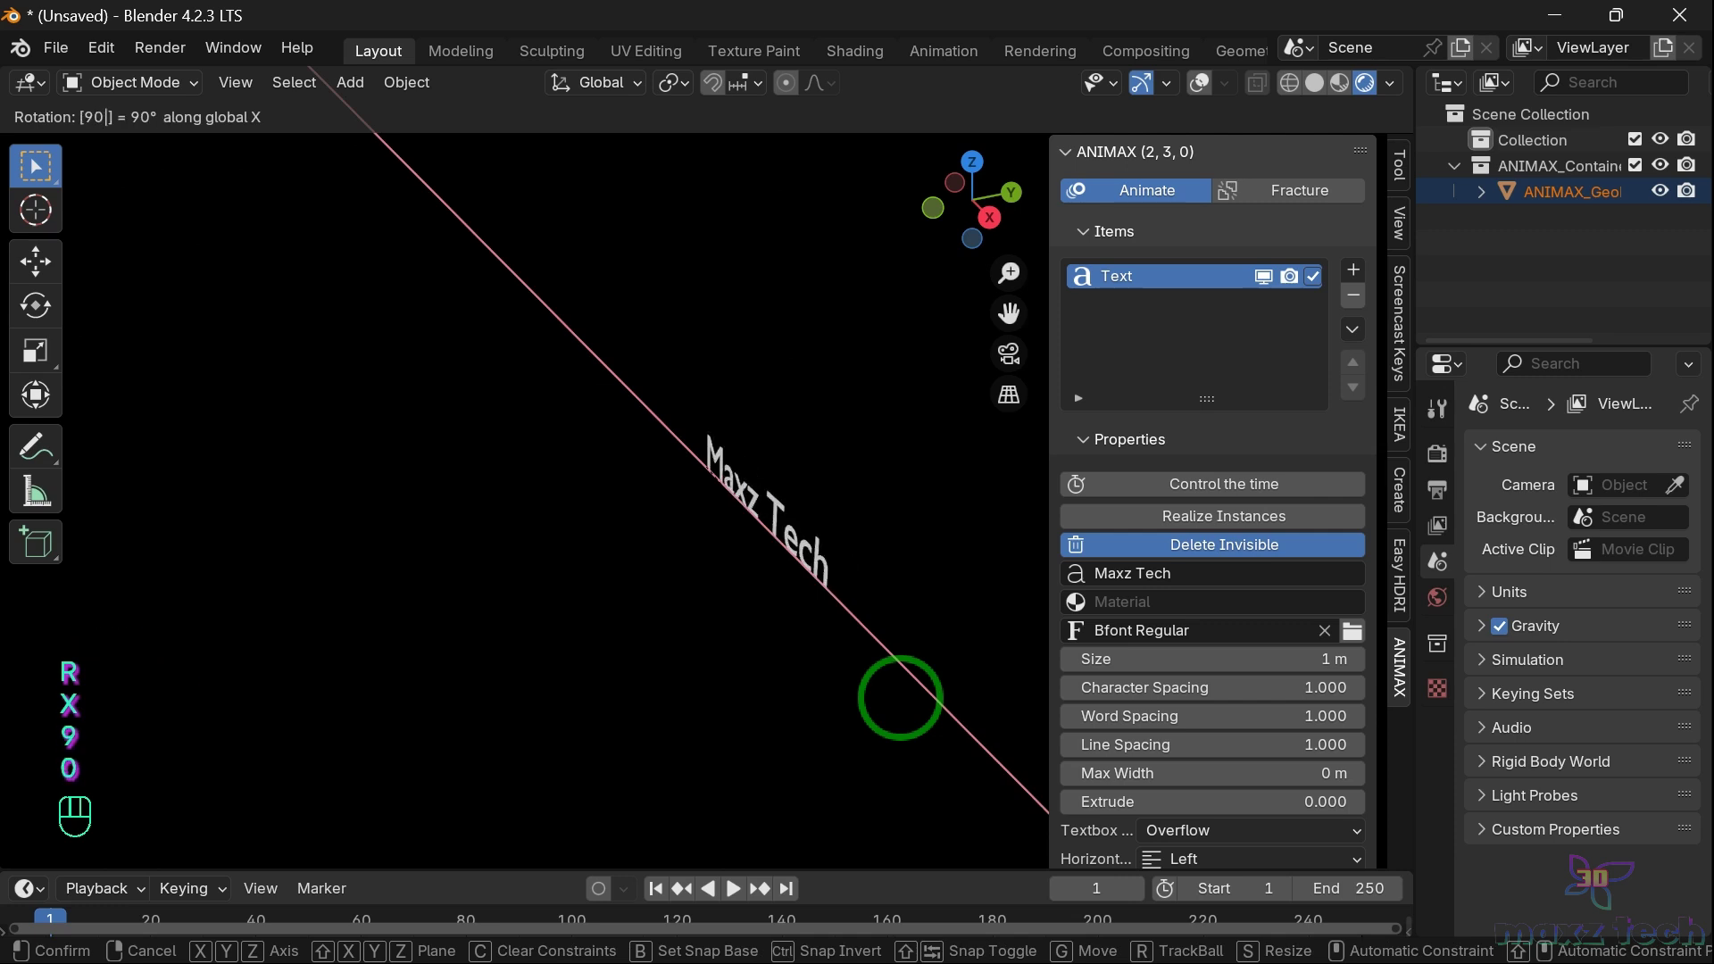
pyautogui.click(905, 701)
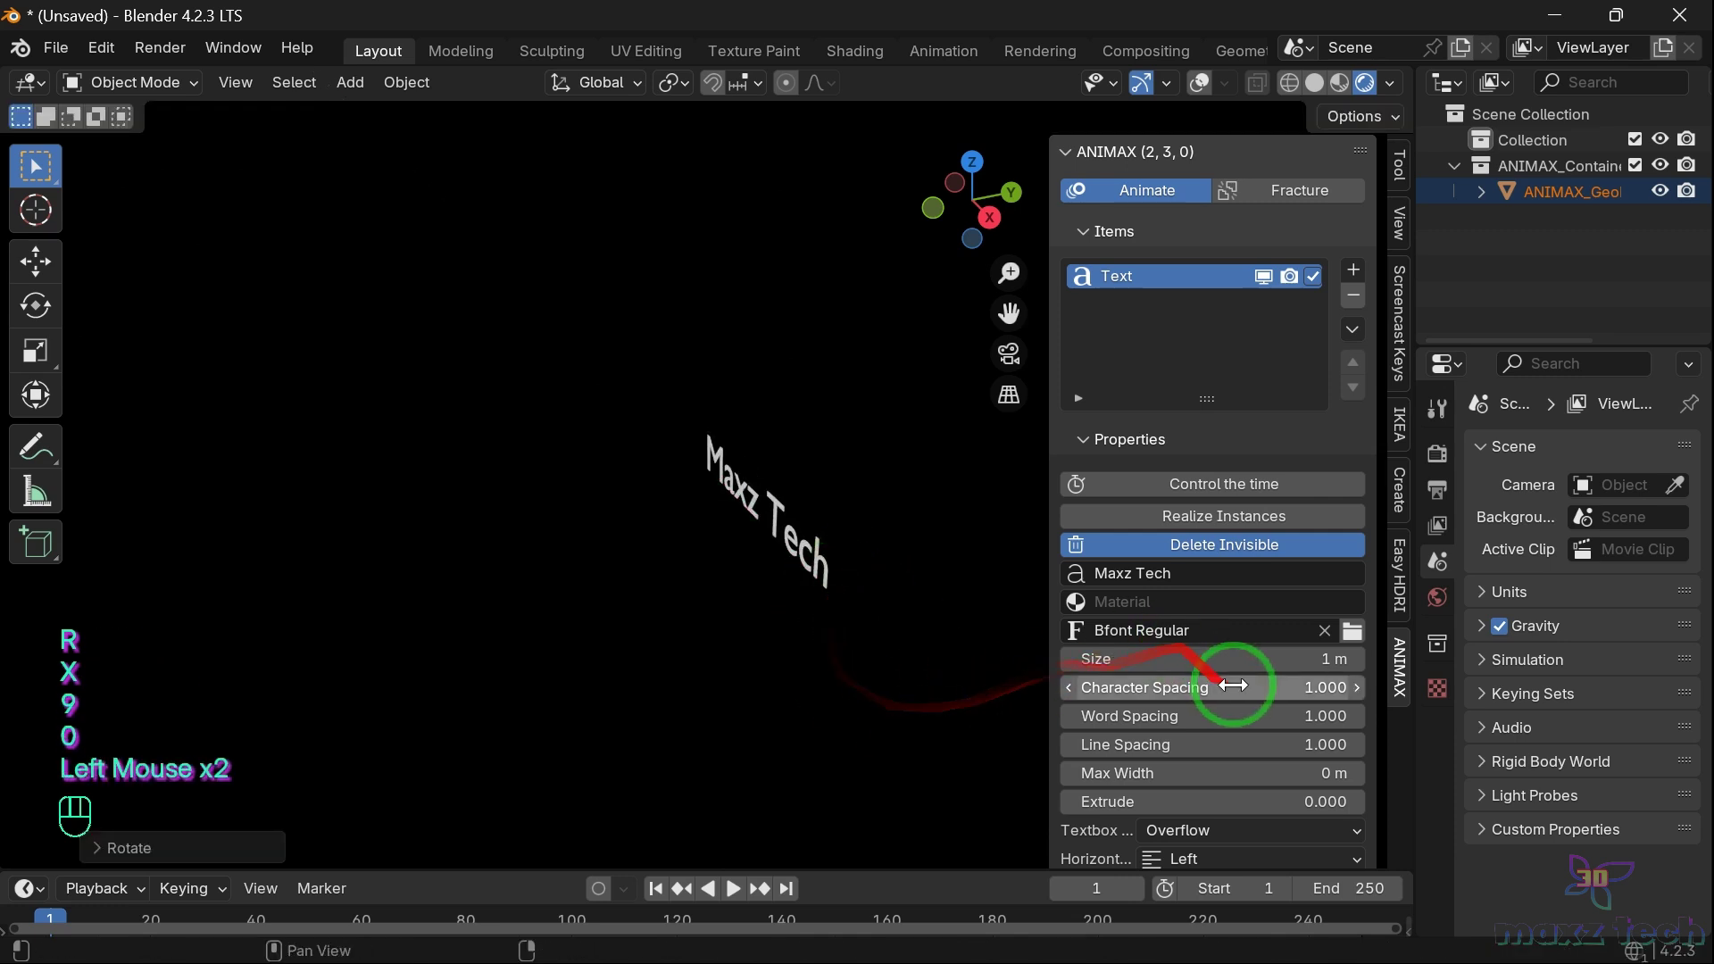
# Set the text's Extrude to 0.3 and inspect its thickness from several angles
pyautogui.moveTo(972, 253); pyautogui.dragTo(924, 214)
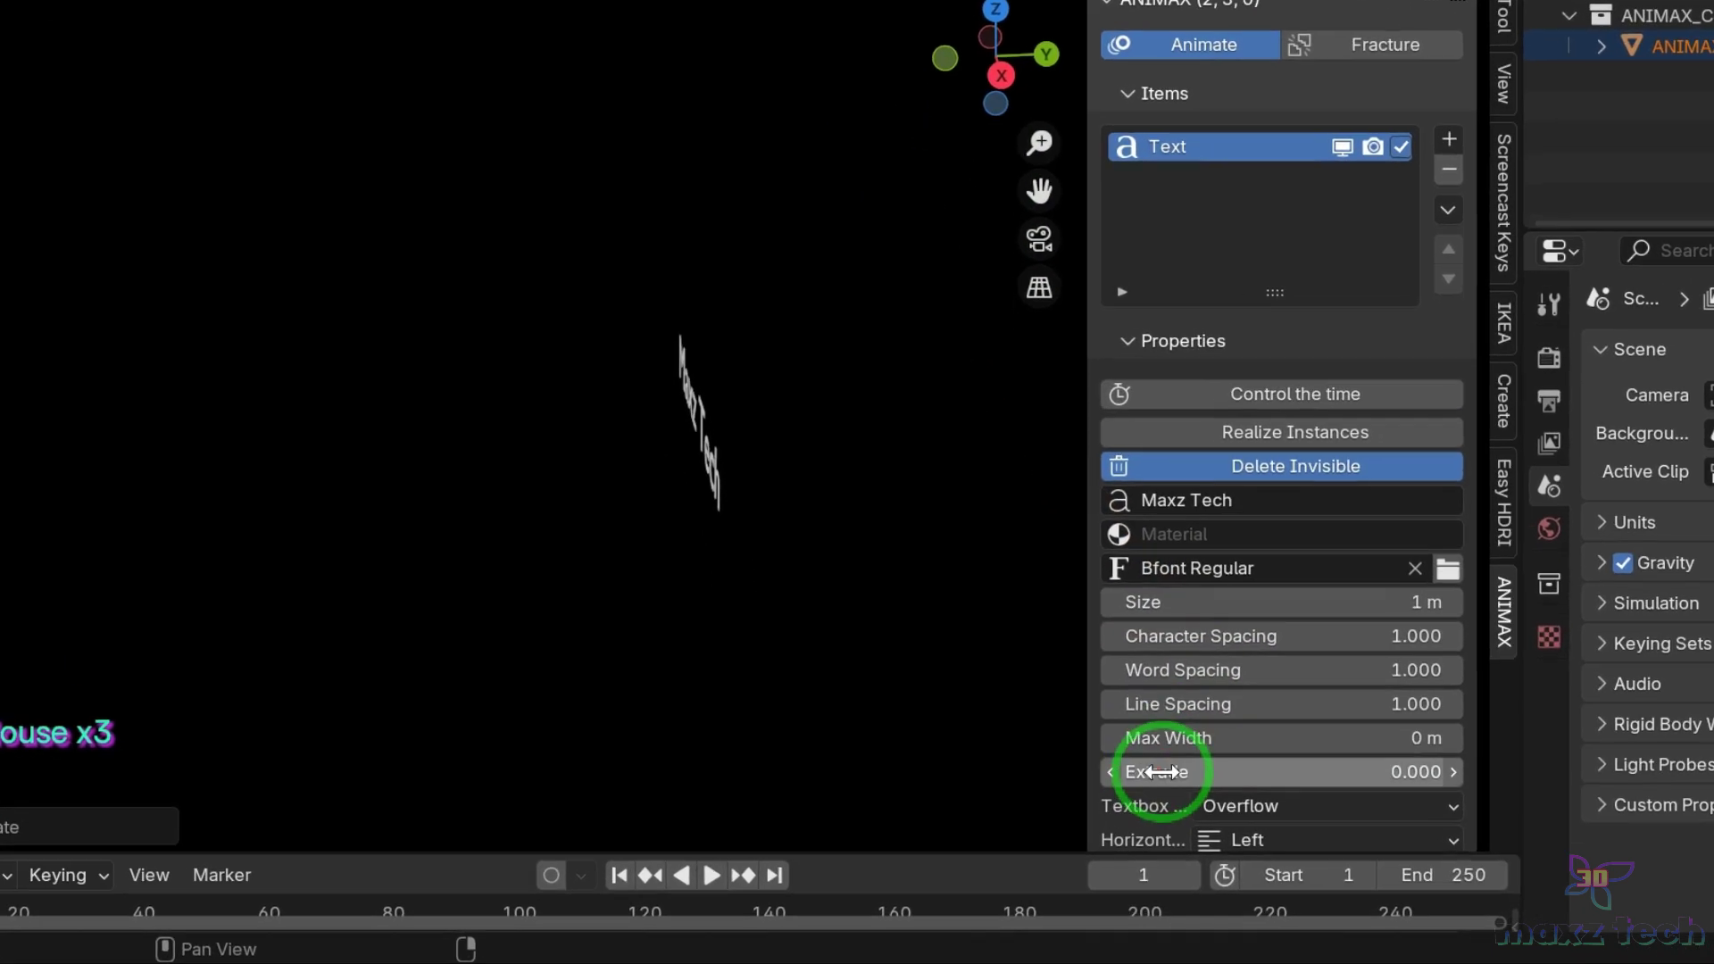
pyautogui.moveTo(1220, 553)
pyautogui.mouseDown()
pyautogui.moveTo(1202, 570)
pyautogui.moveTo(1221, 528)
pyautogui.mouseUp()
pyautogui.moveTo(1036, 2); pyautogui.dragTo(918, 2)
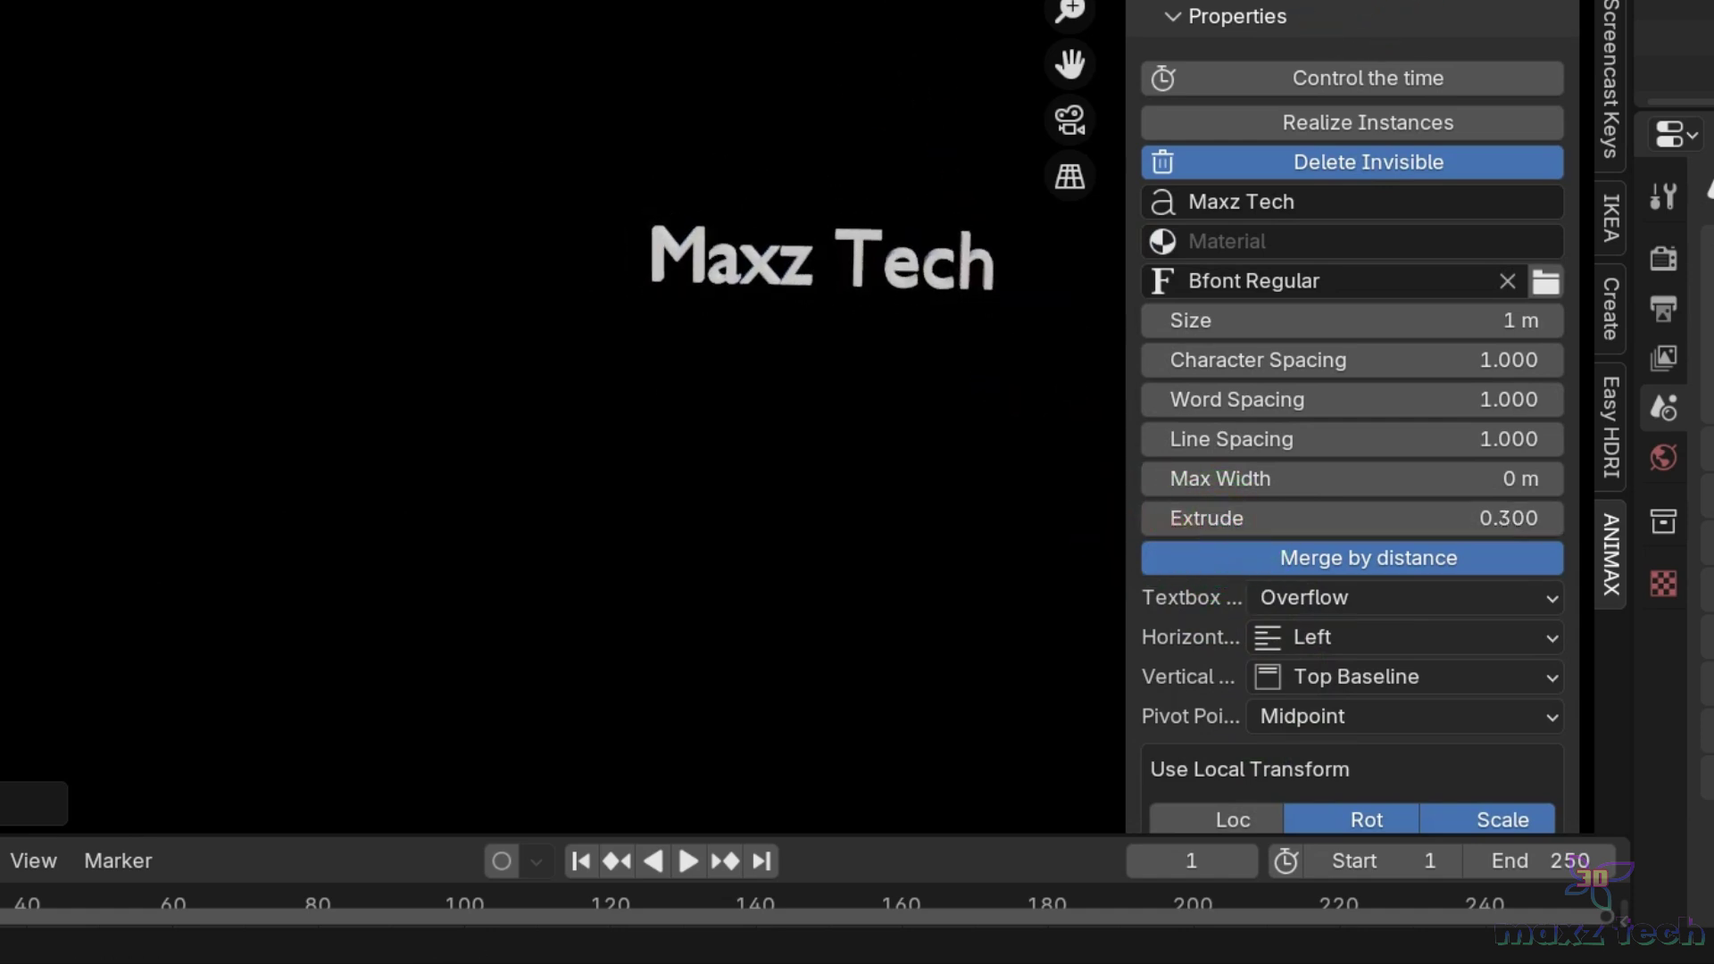
pyautogui.moveTo(1071, 64); pyautogui.dragTo(711, 2)
pyautogui.scroll(-2, 957, 361)
pyautogui.scroll(2, 957, 360)
pyautogui.moveTo(1075, 63); pyautogui.dragTo(1025, 272)
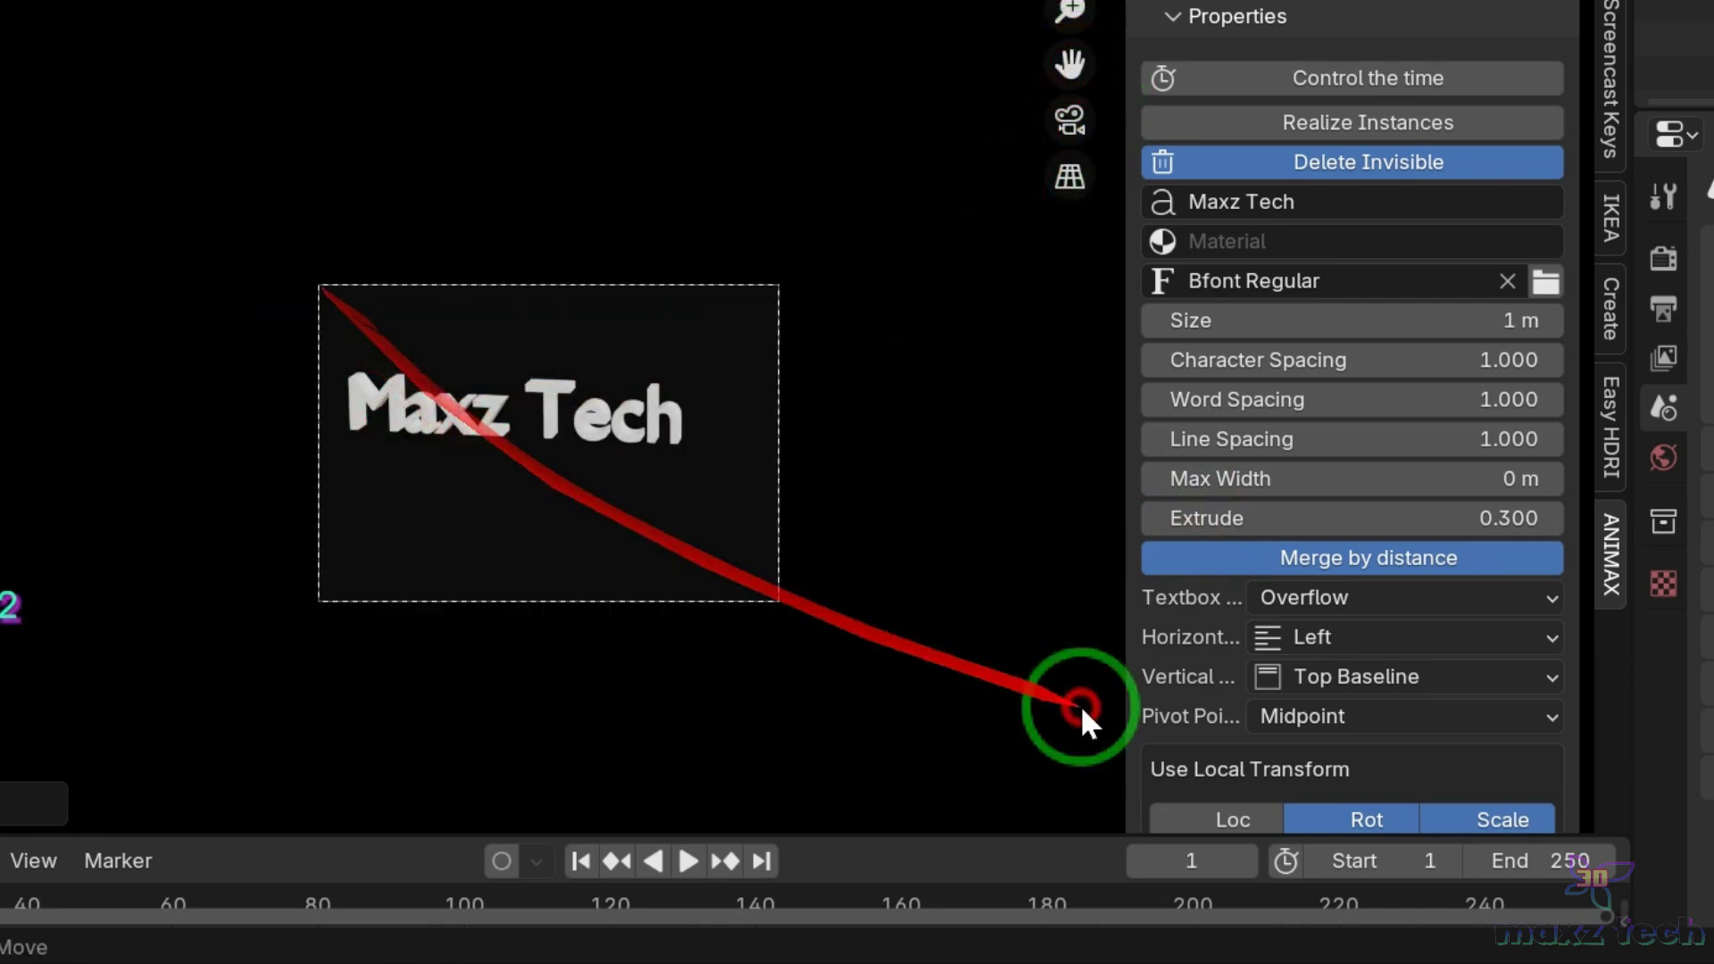
# Set the text's size to 1.2 m, character spacing to 1.2, word spacing to 0.9, line spacing to 4, and center it horizontally
pyautogui.scroll(-2, 1207, 417)
pyautogui.scroll(-2, 1208, 416)
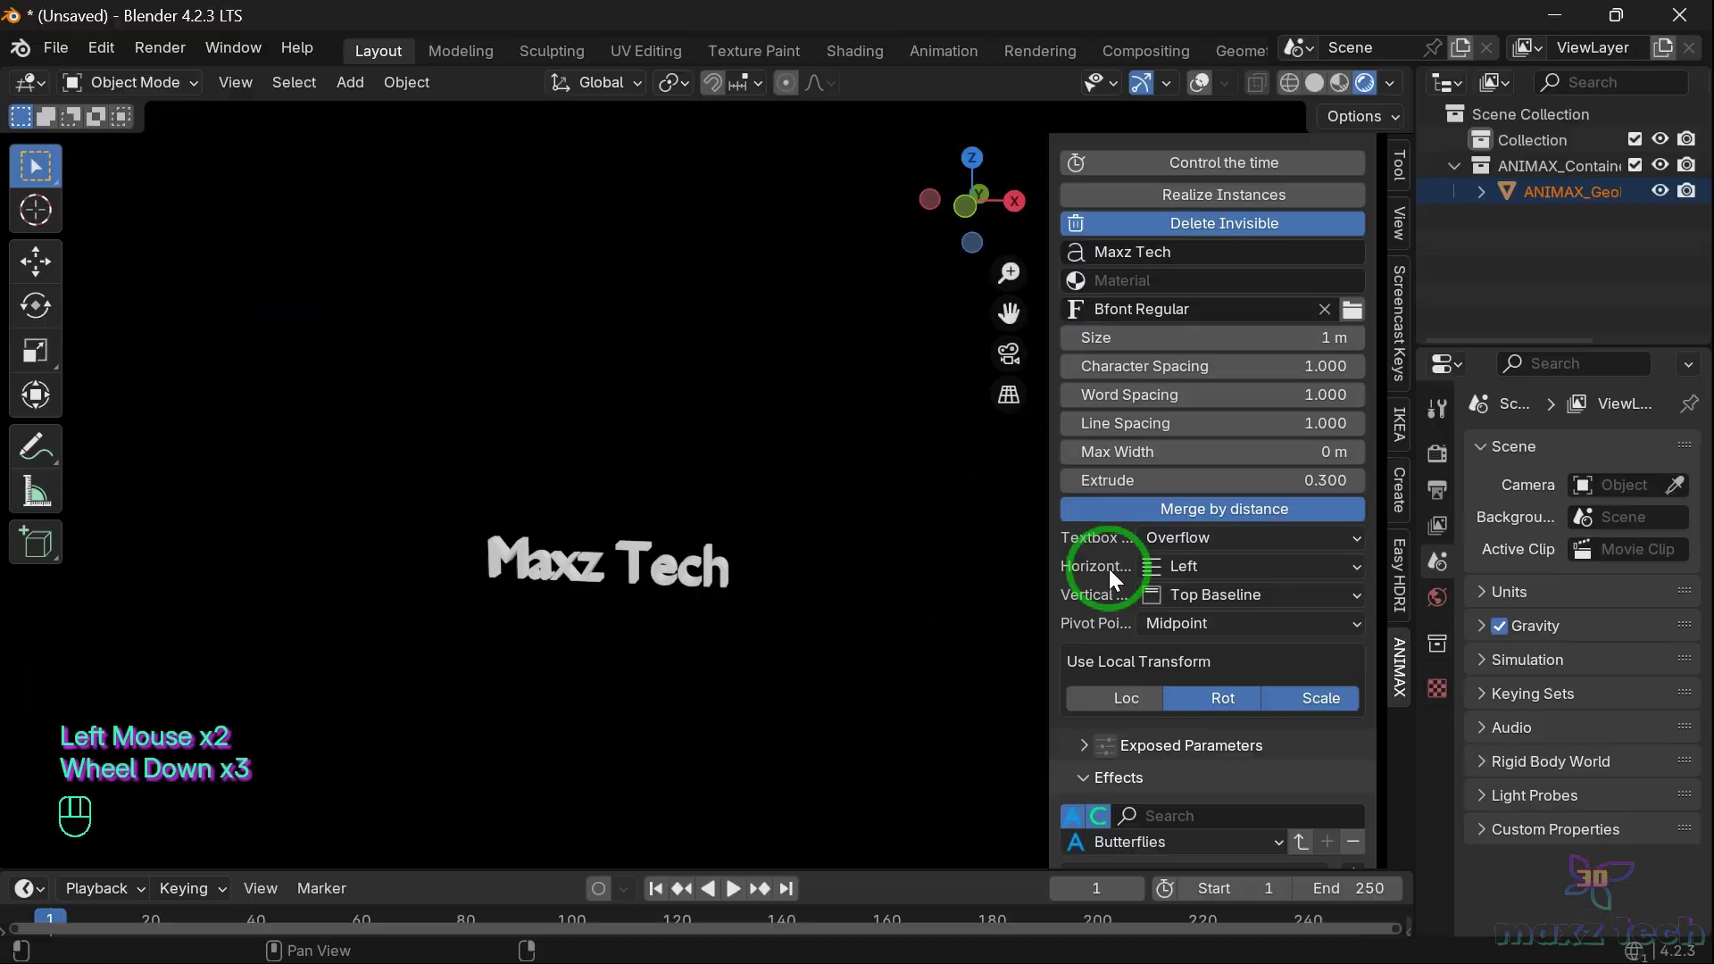
pyautogui.click(1138, 308)
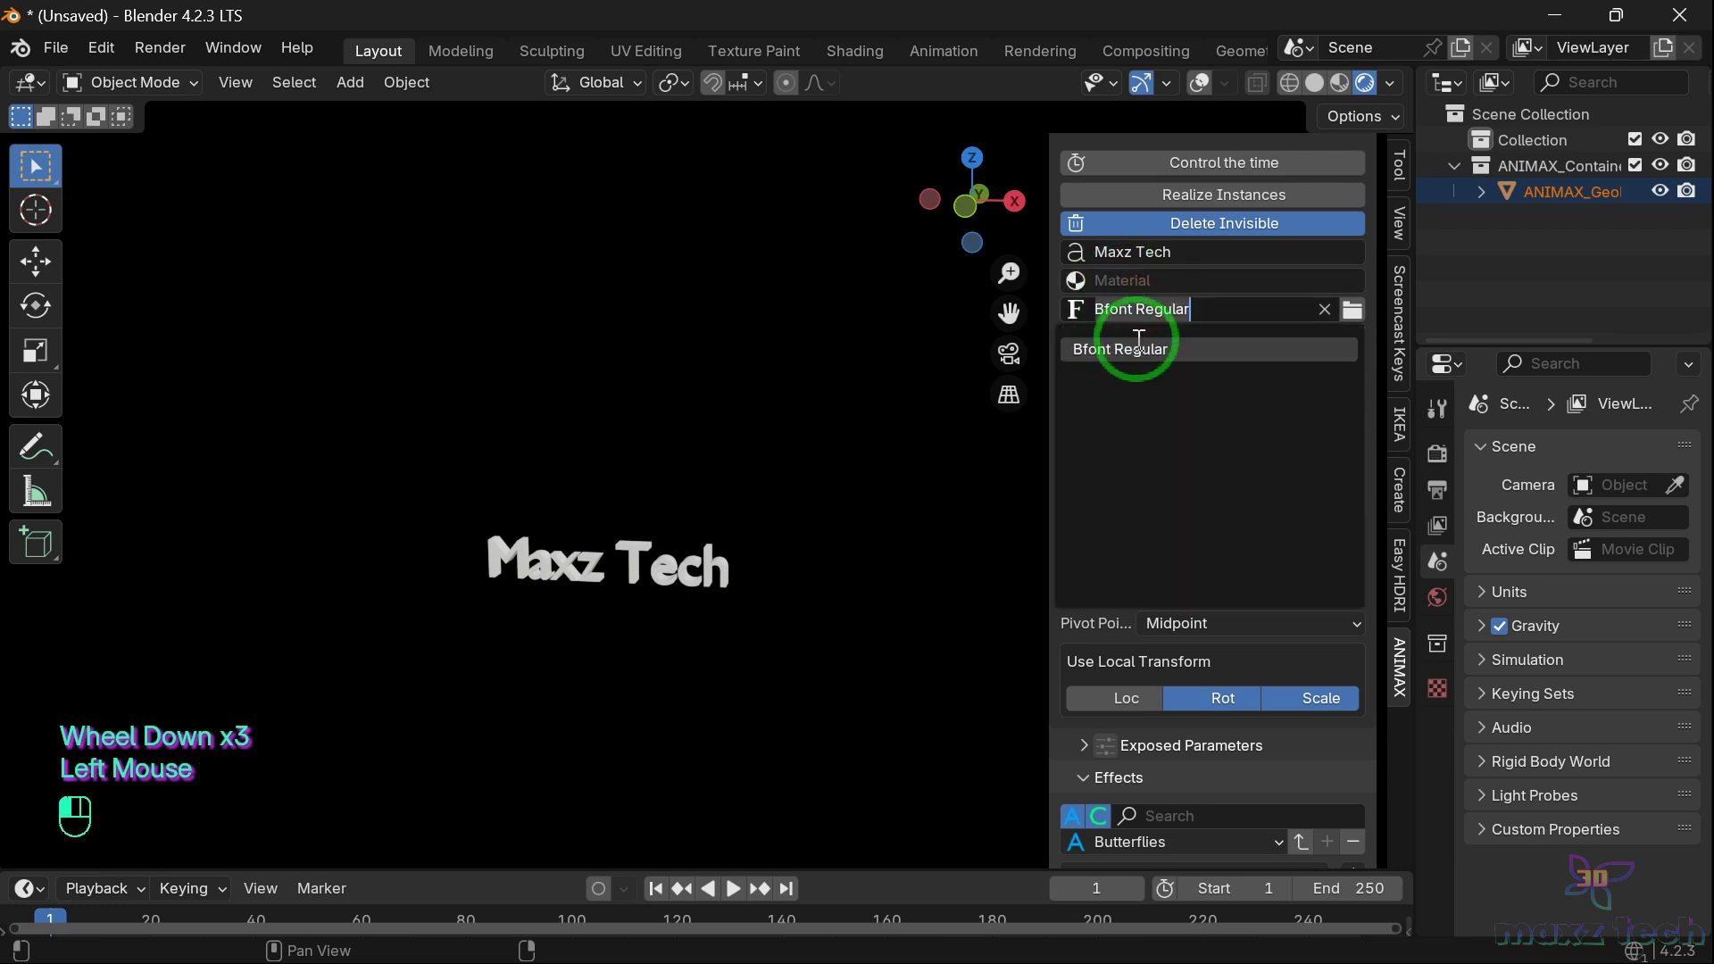
pyautogui.click(1152, 347)
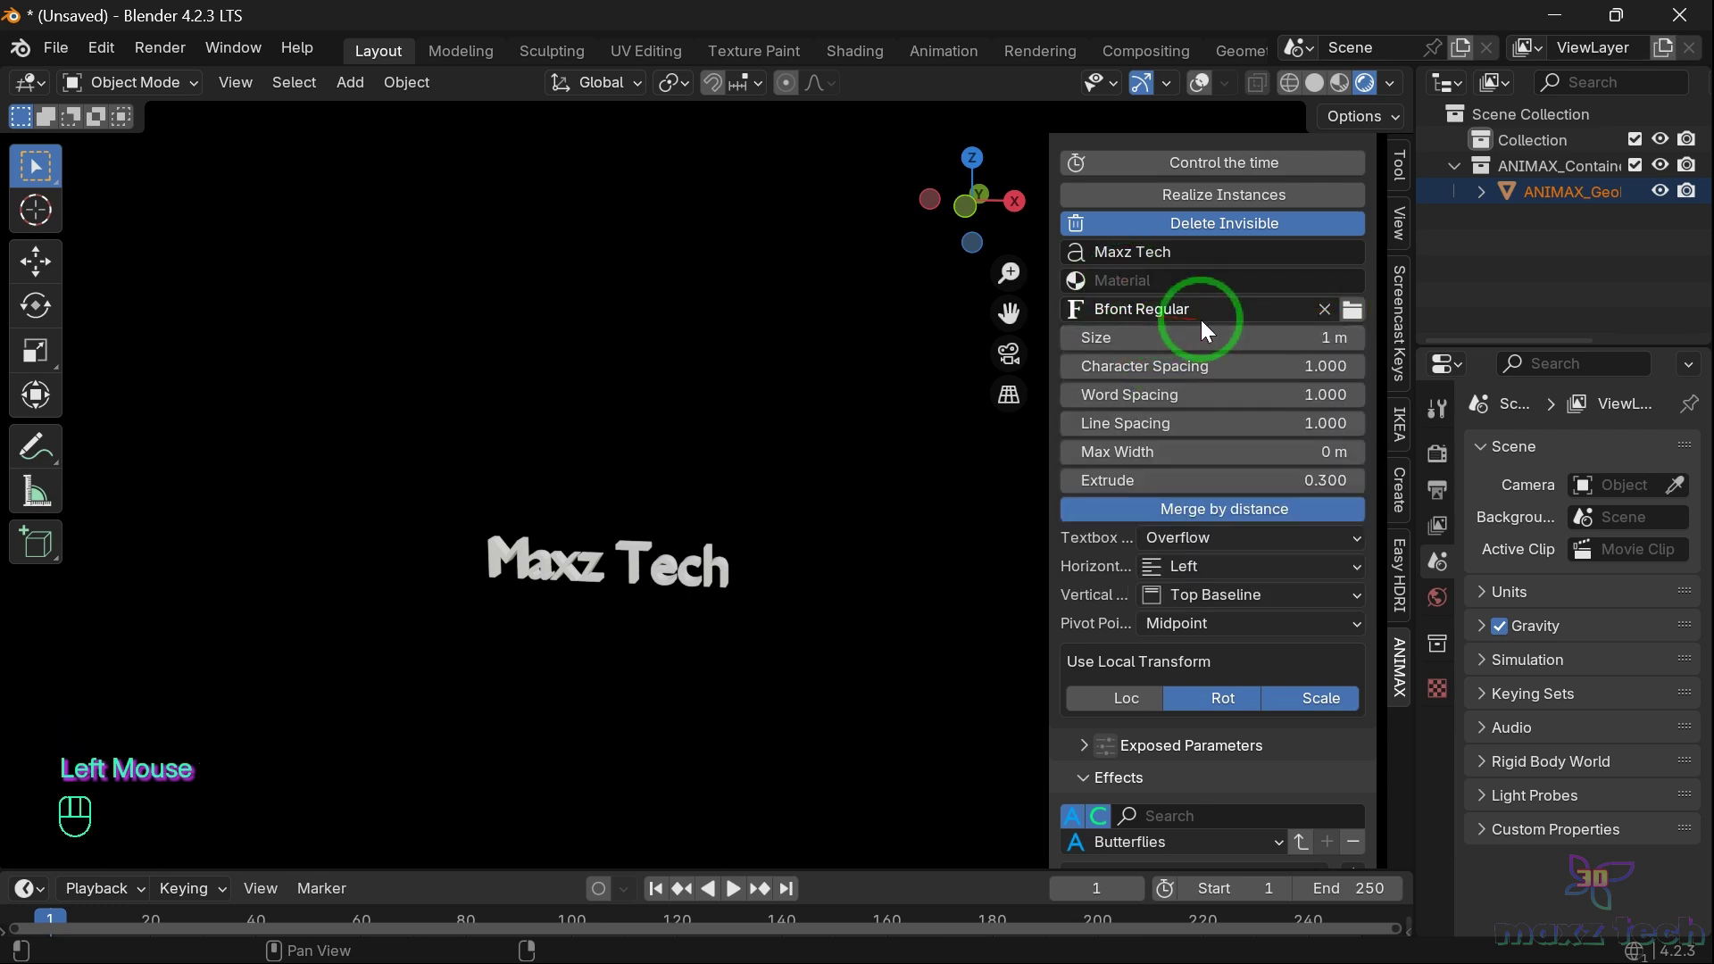
pyautogui.moveTo(1171, 340); pyautogui.dragTo(1094, 451)
pyautogui.scroll(-2, 1116, 464)
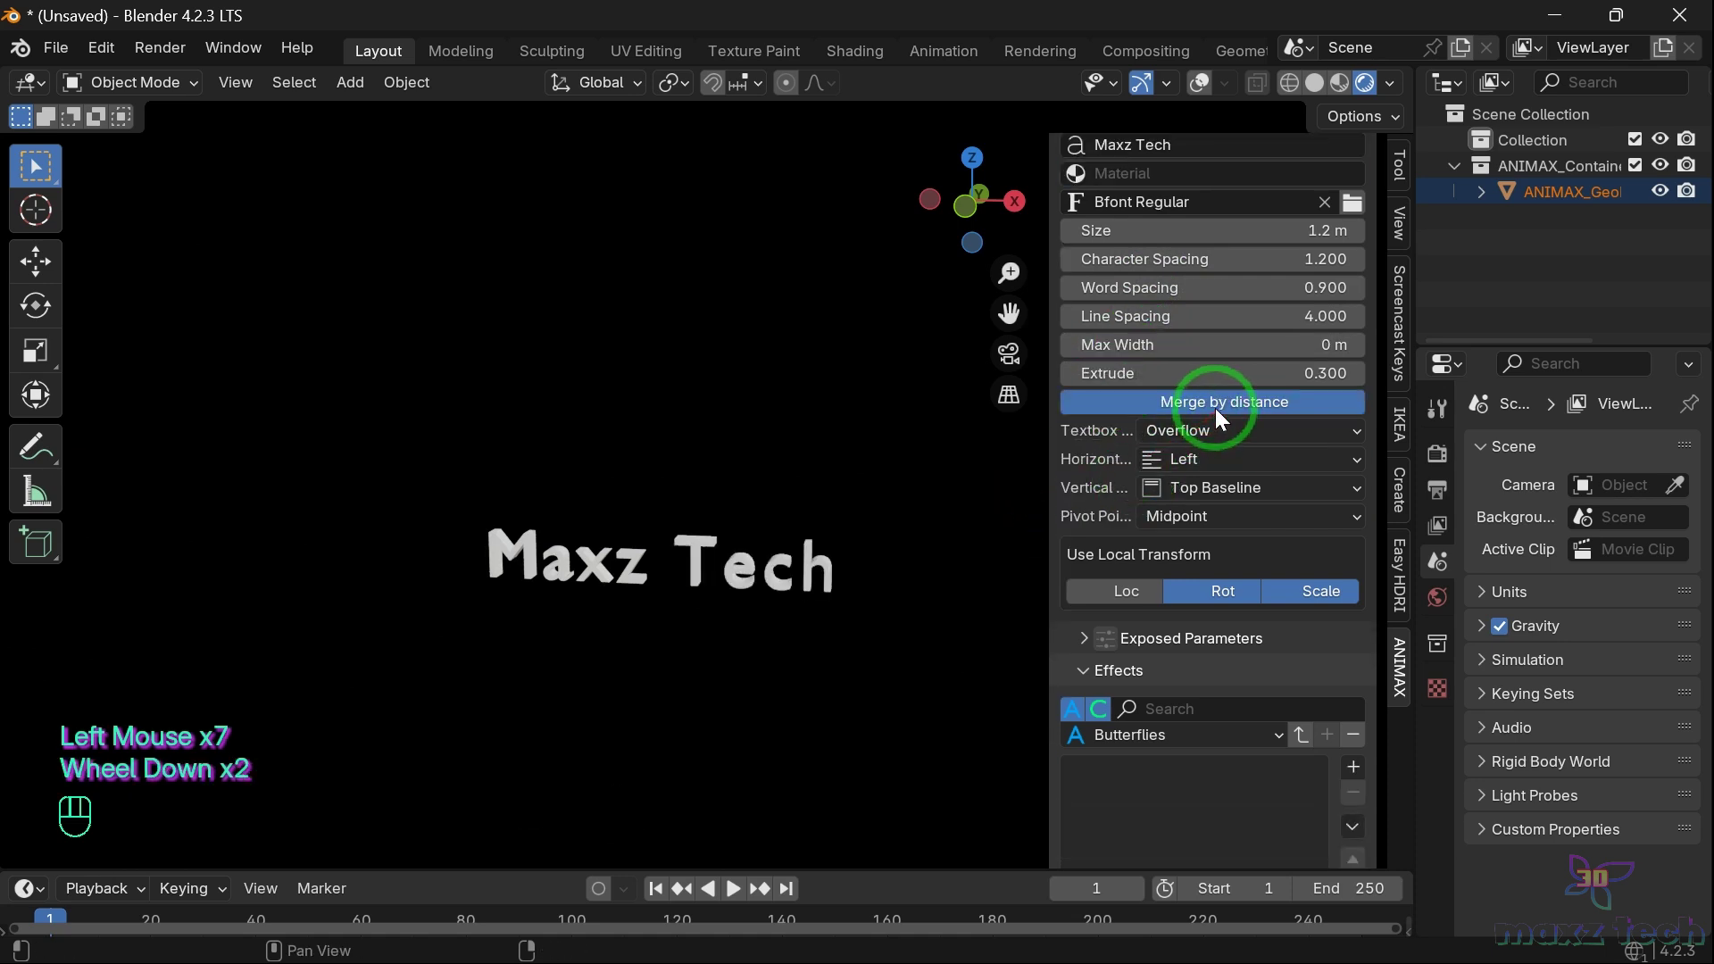
pyautogui.moveTo(1188, 465); pyautogui.dragTo(1195, 525)
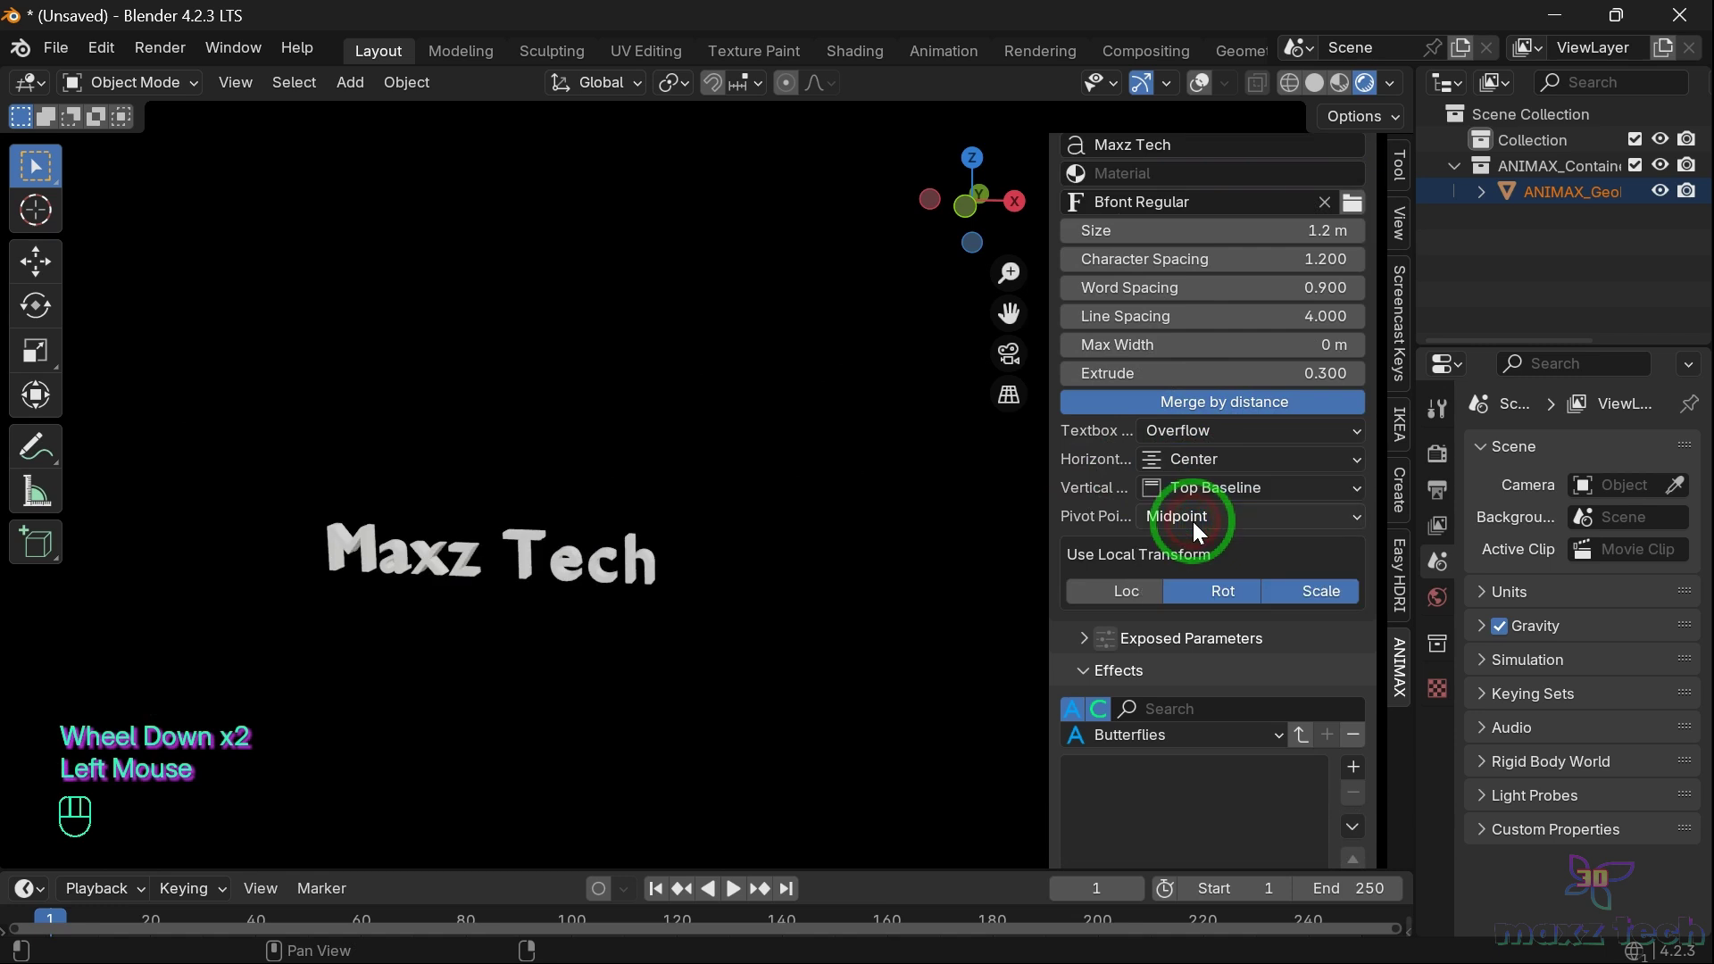
# Set the text's horizontal alignment to Left, keeping the Overflow textbox and Top Baseline vertical alignment
pyautogui.moveTo(1185, 458); pyautogui.dragTo(1187, 496)
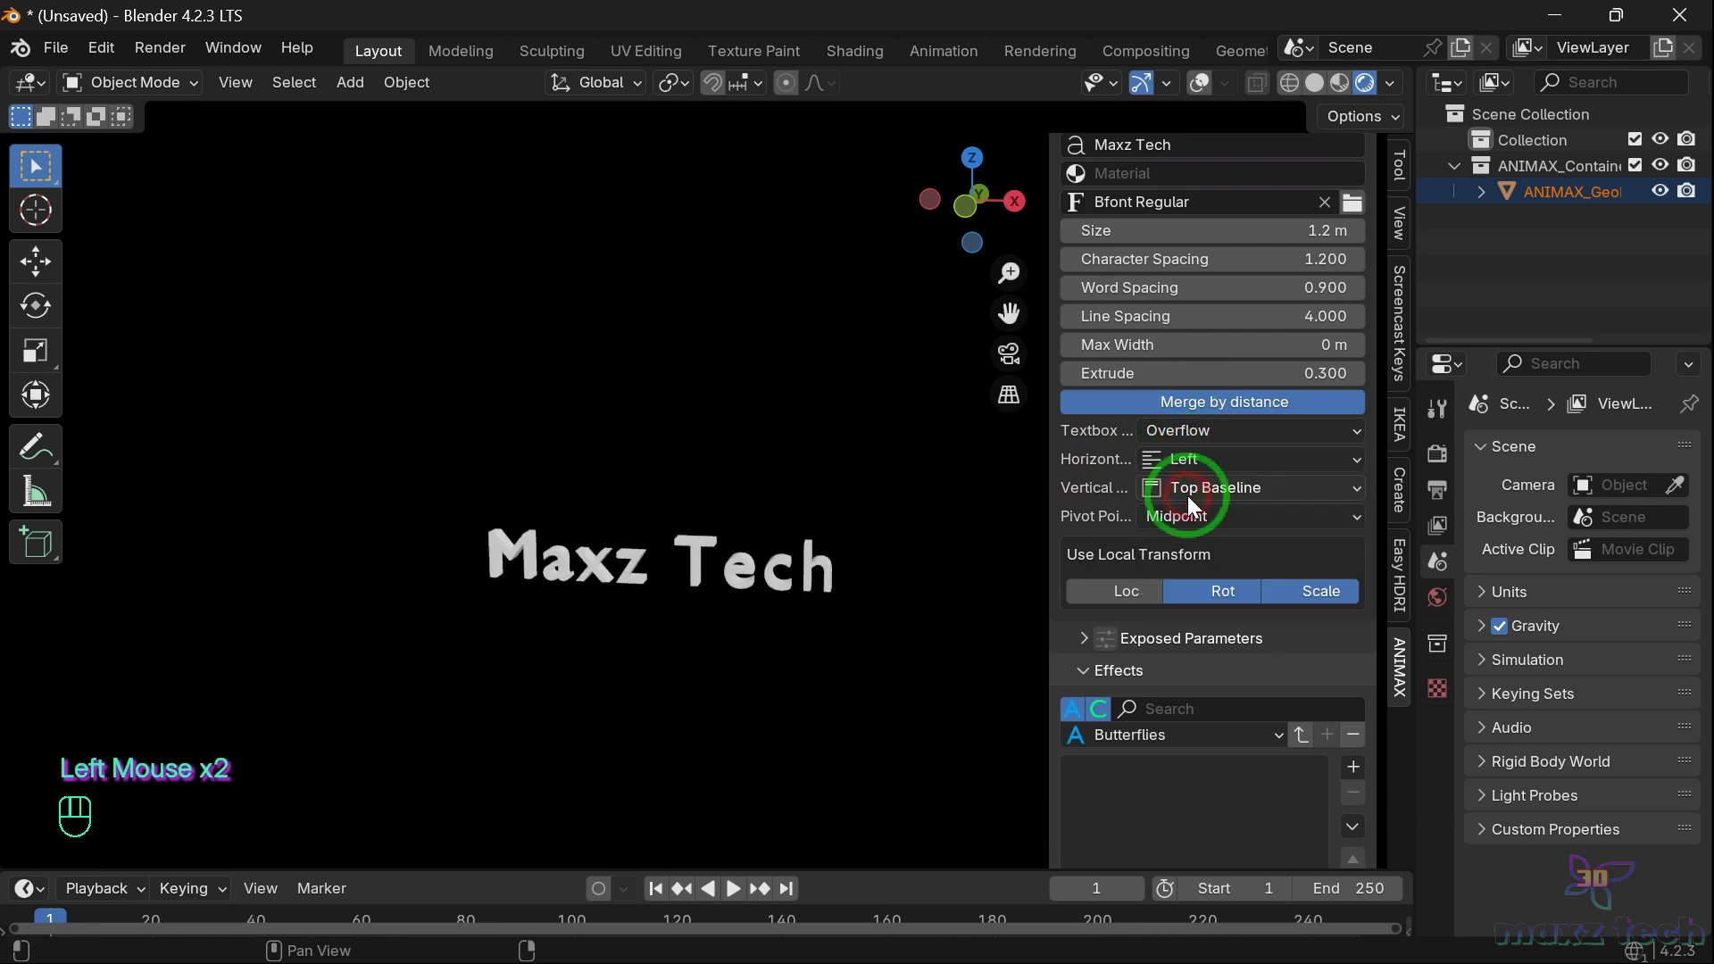
pyautogui.scroll(-1, 1213, 491)
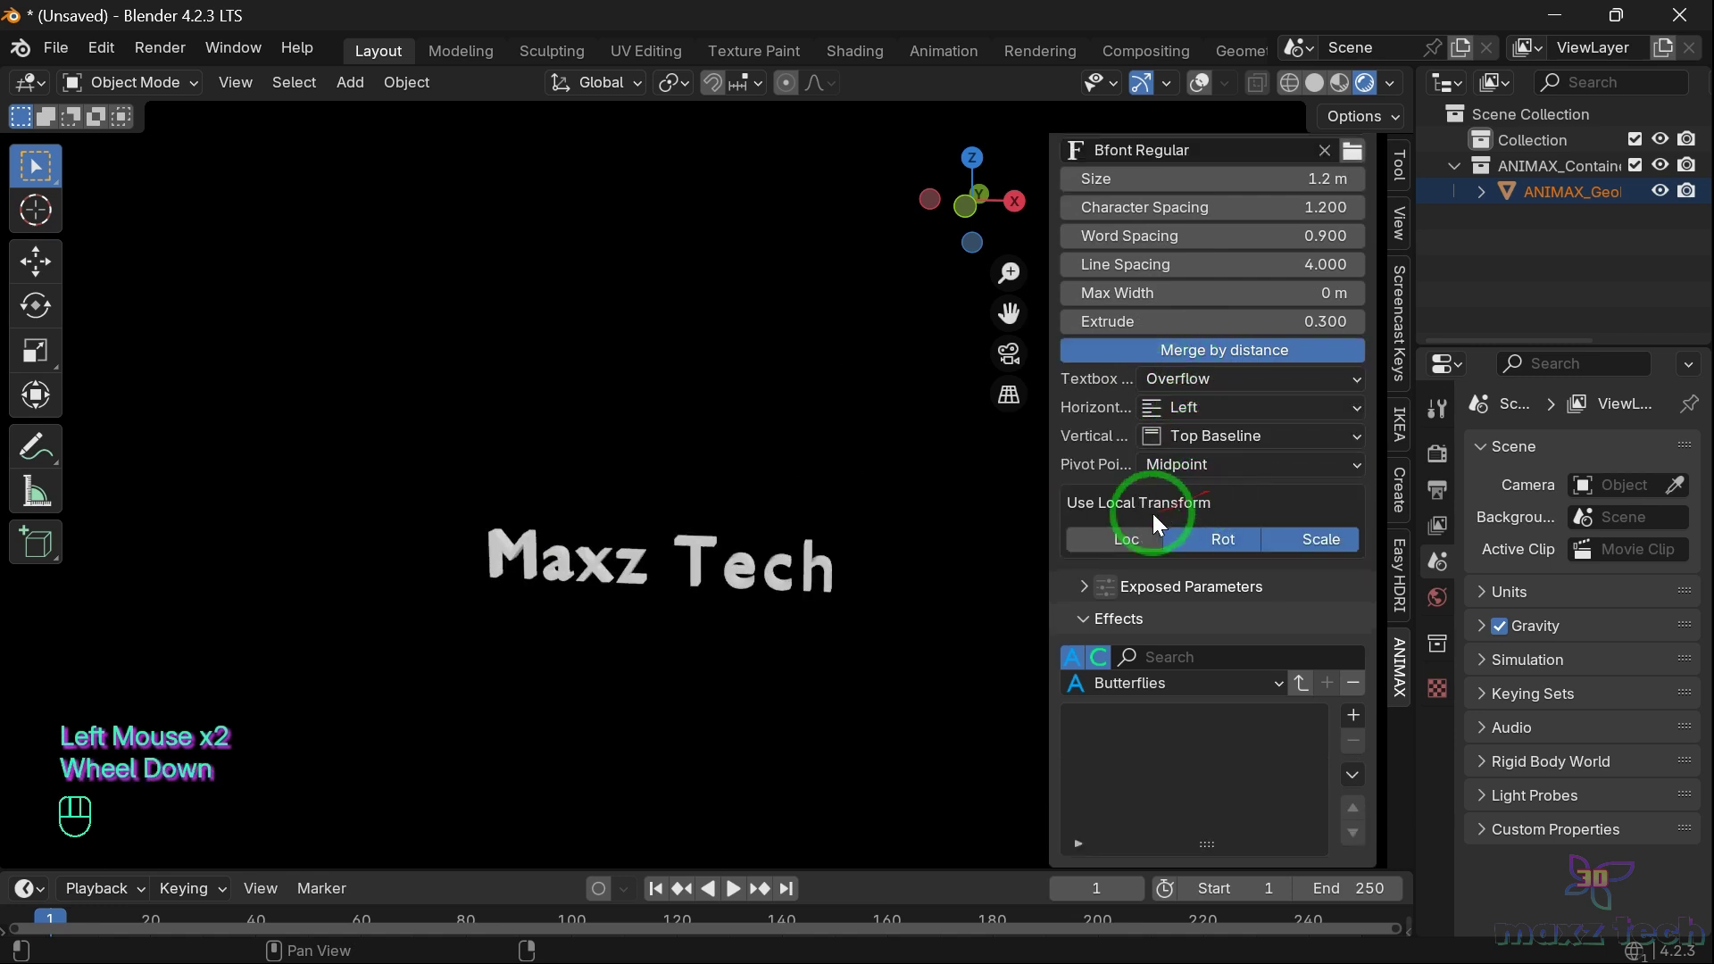
pyautogui.click(1166, 382)
pyautogui.moveTo(1168, 440); pyautogui.dragTo(1178, 408)
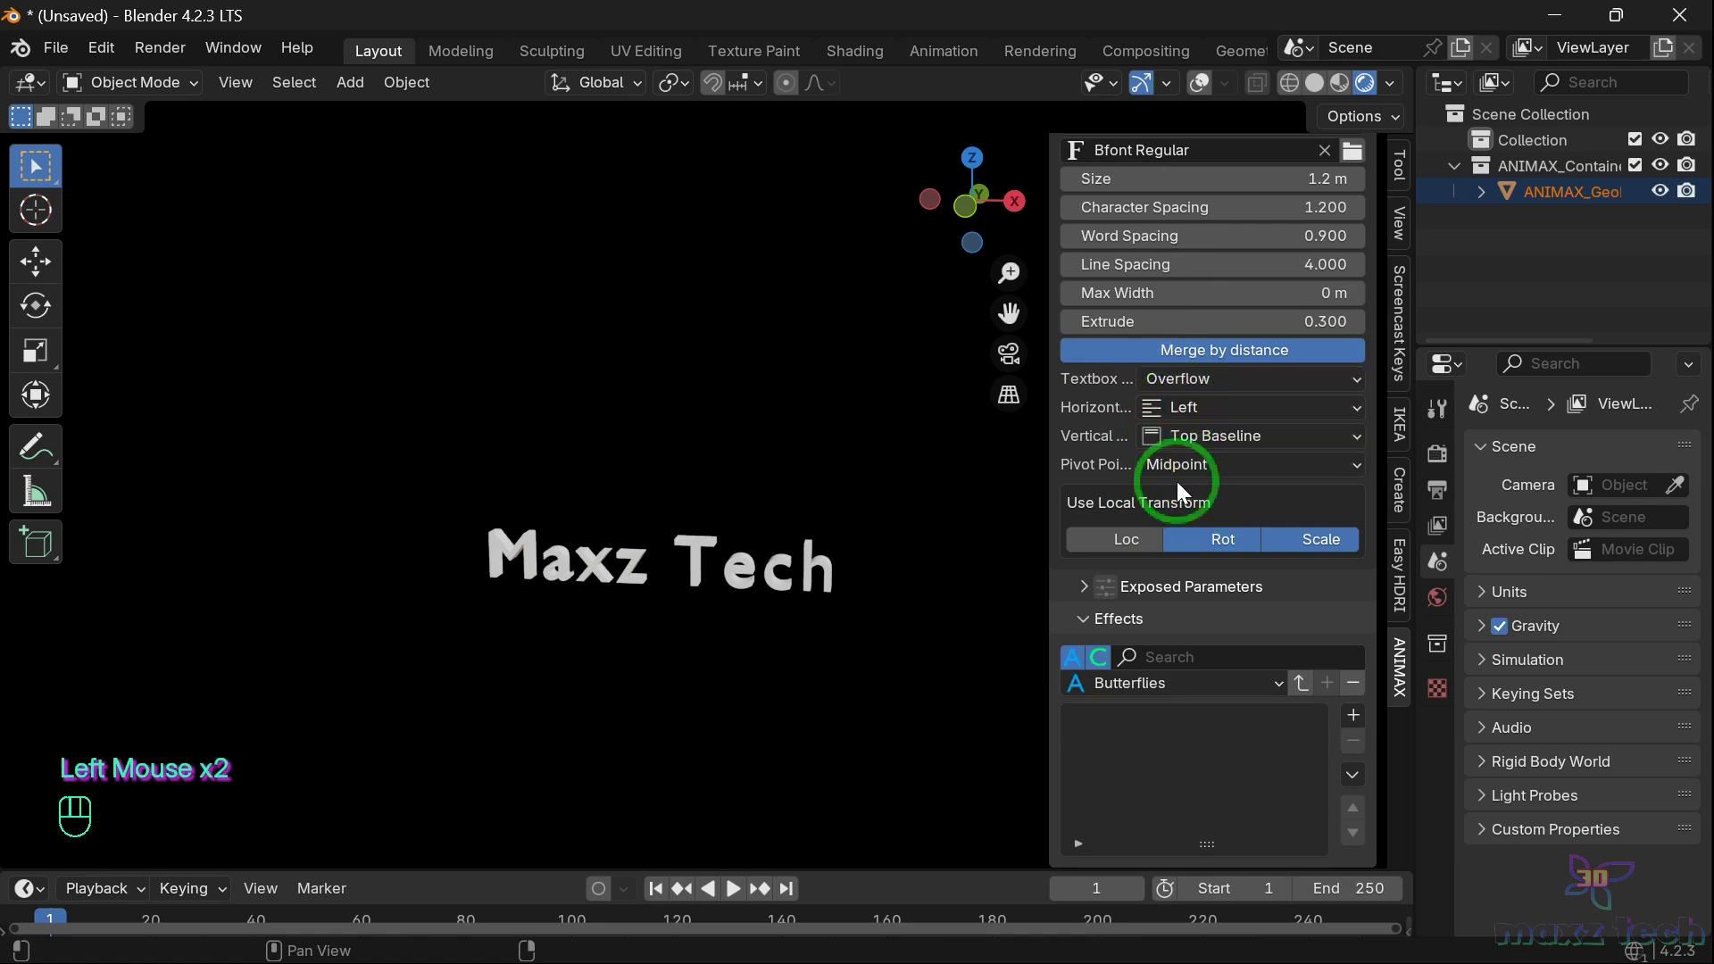
# Load the Corbel Bold Italic font from C:\WINDOWS\Fonts for the text and inspect the lettering
pyautogui.scroll(2, 1177, 481)
pyautogui.click(1211, 259)
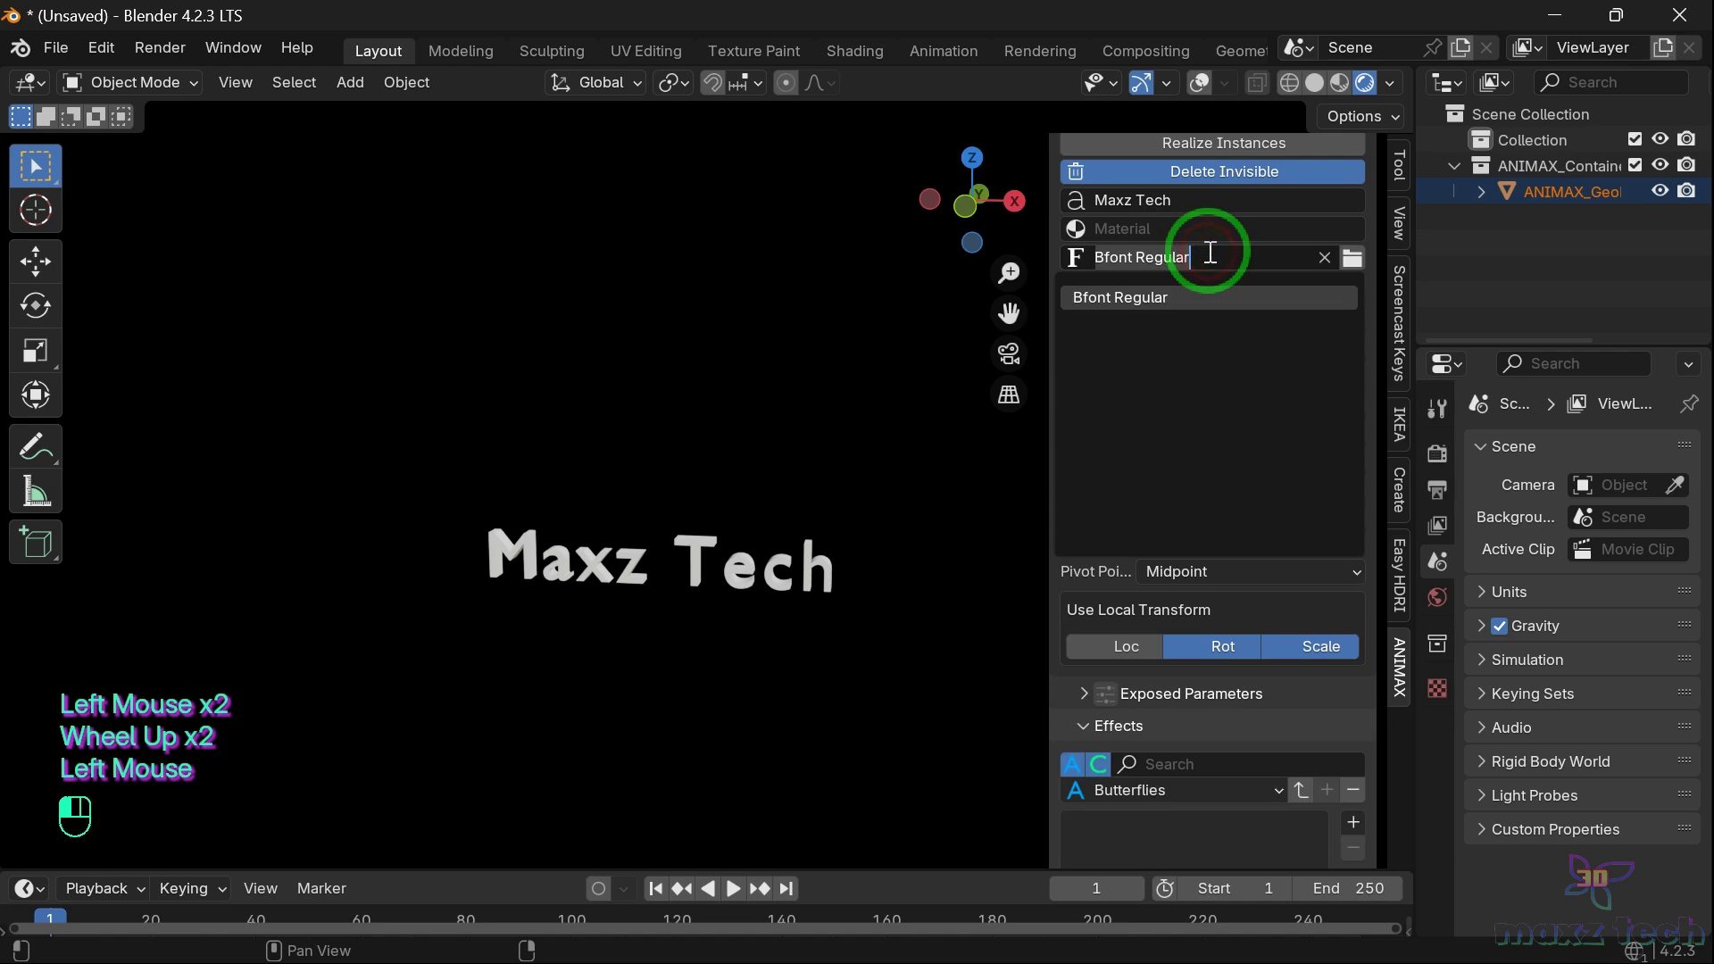
pyautogui.click(1350, 261)
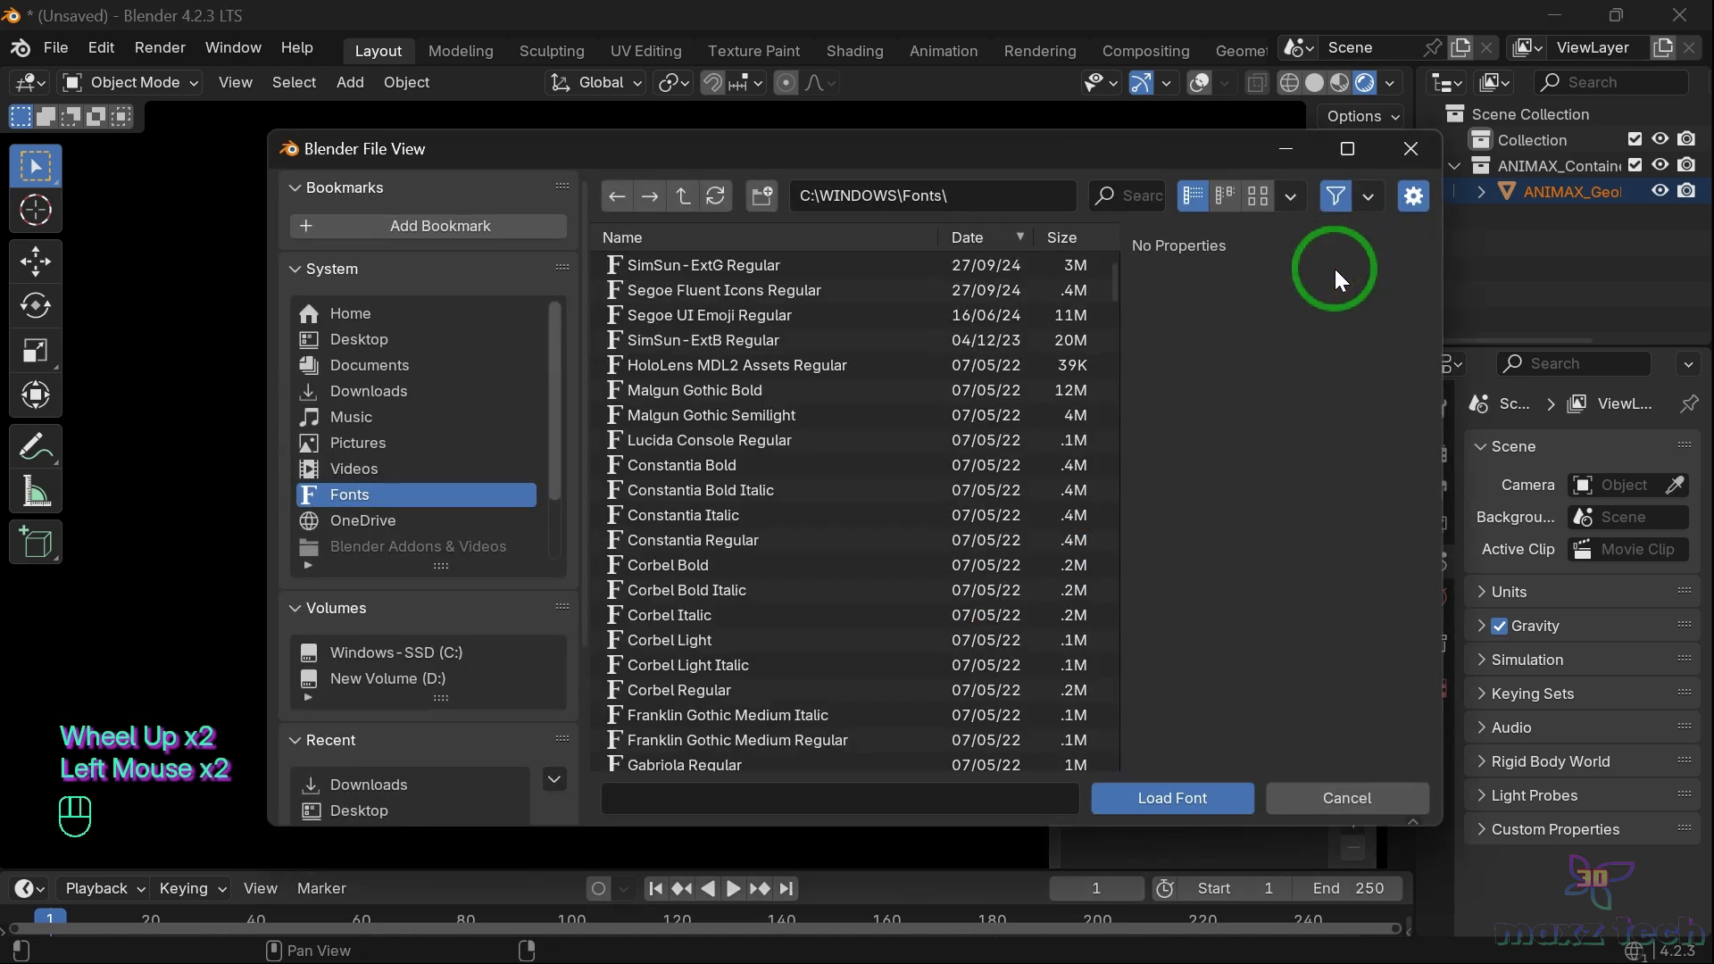
pyautogui.doubleClick(674, 596)
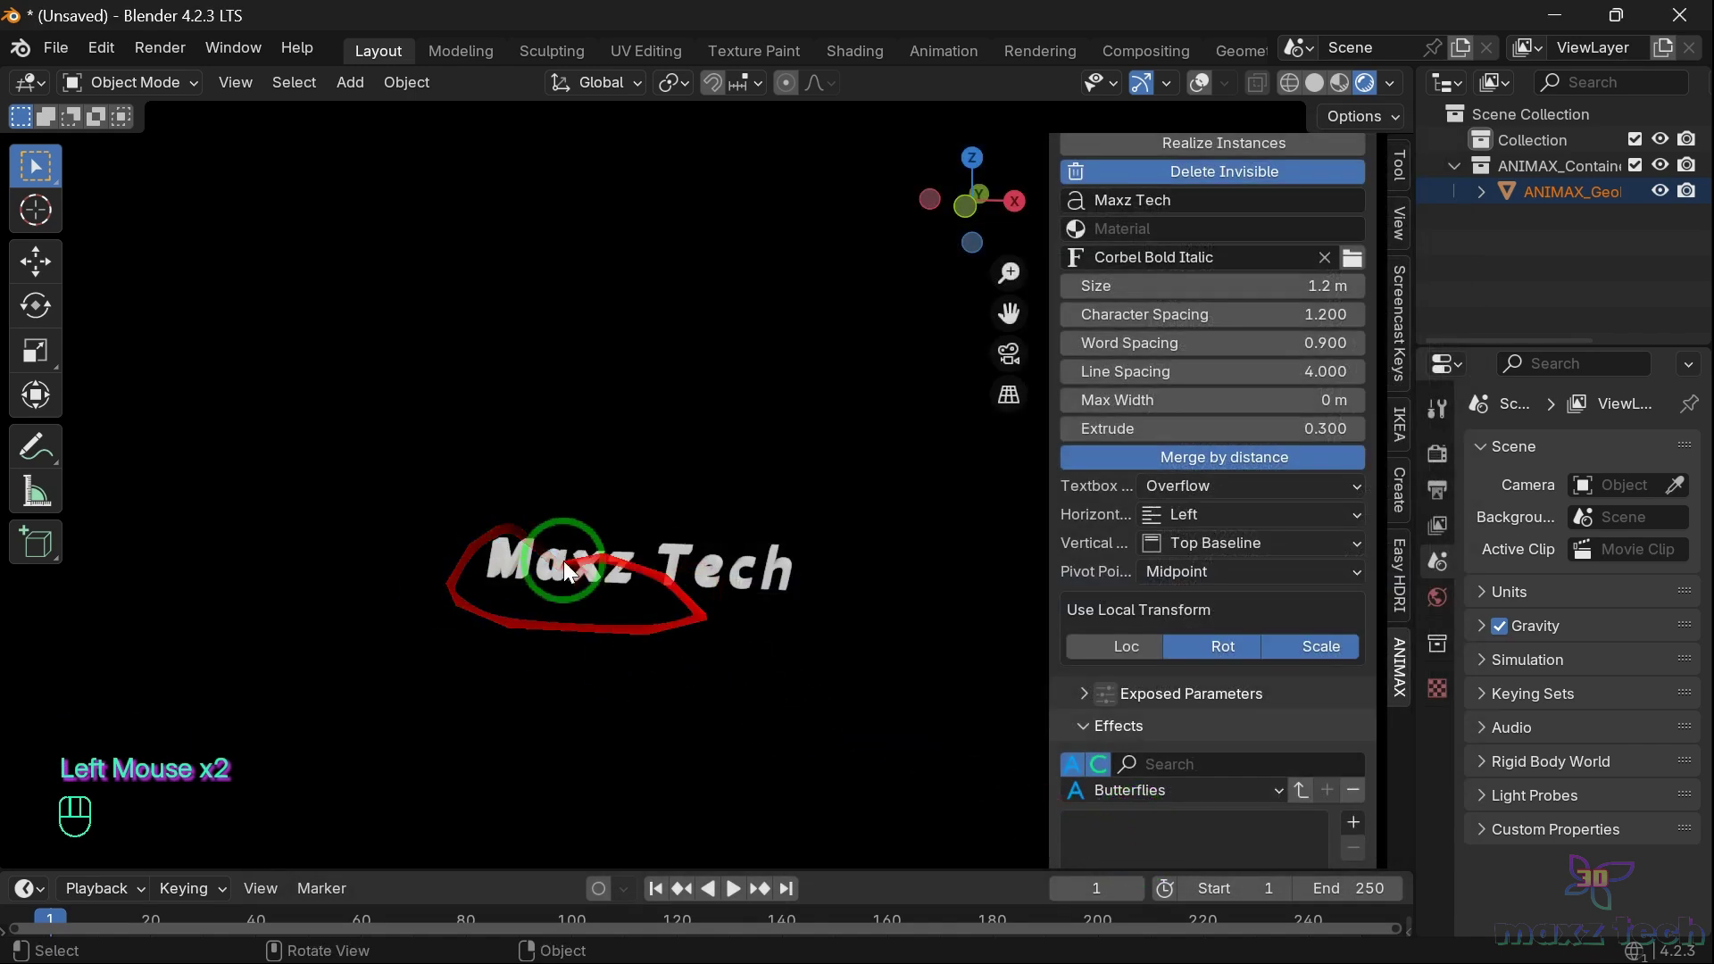
pyautogui.scroll(2, 646, 661)
pyautogui.scroll(-1, 644, 657)
pyautogui.scroll(1, 644, 657)
# Change the text's font to Segoe UI Emoji Regular and view the lettering from another angle
pyautogui.click(1362, 255)
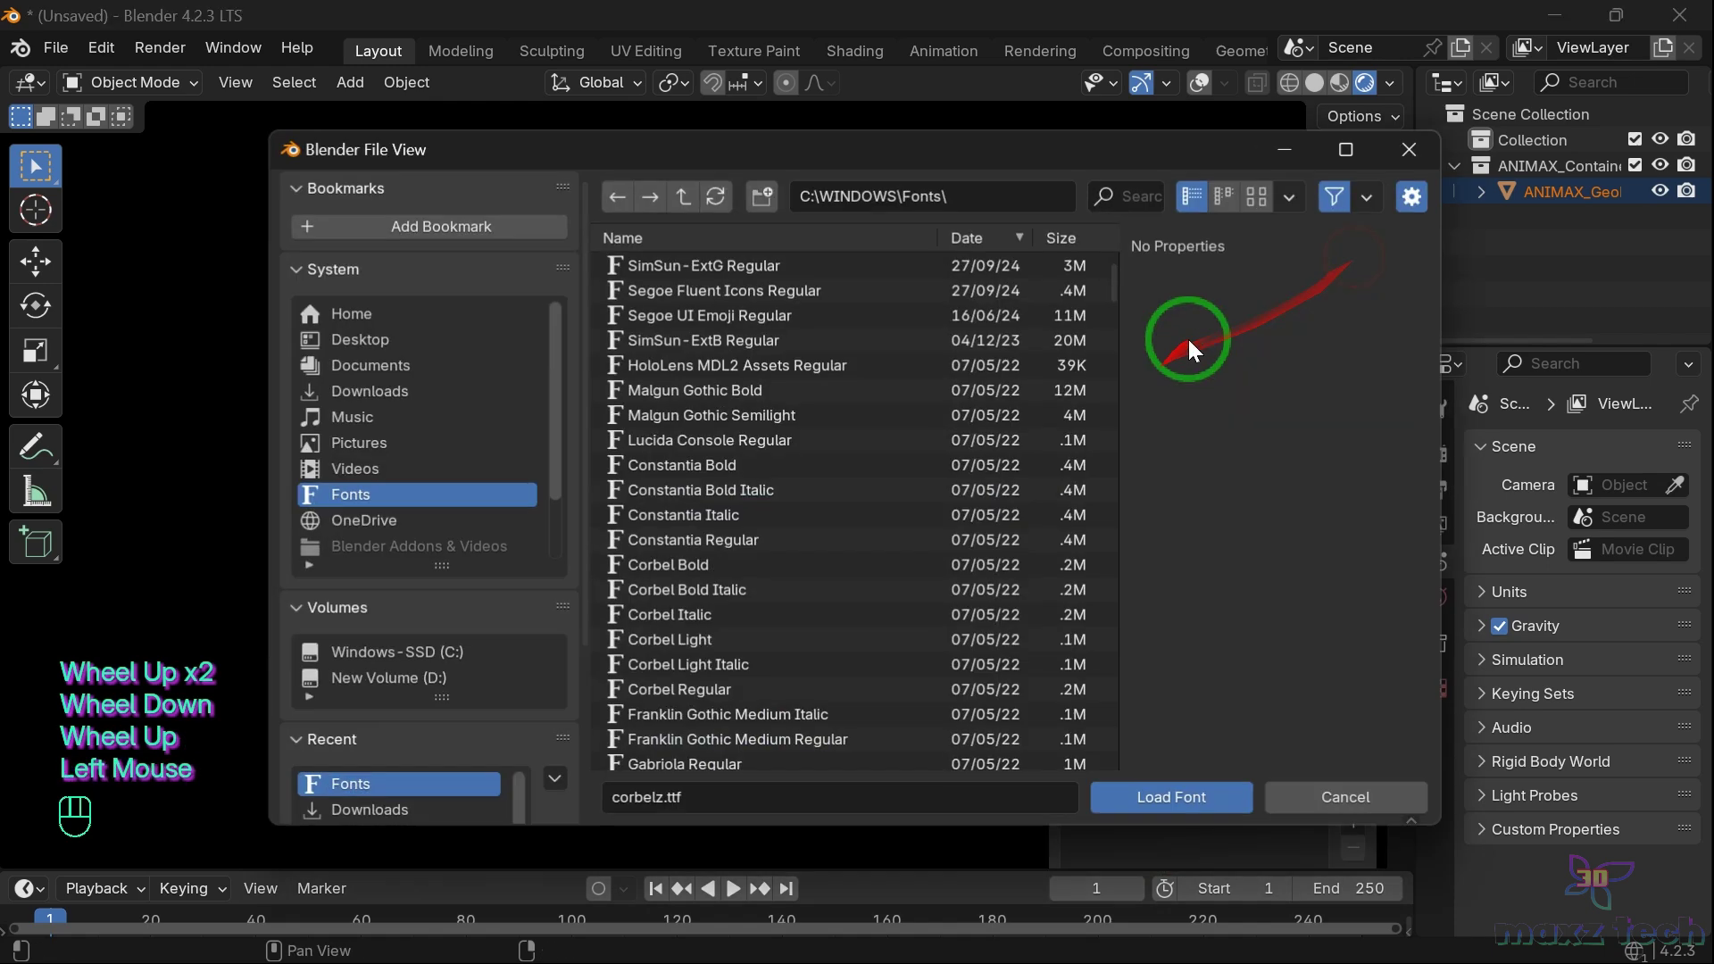
pyautogui.click(714, 317)
pyautogui.click(1149, 800)
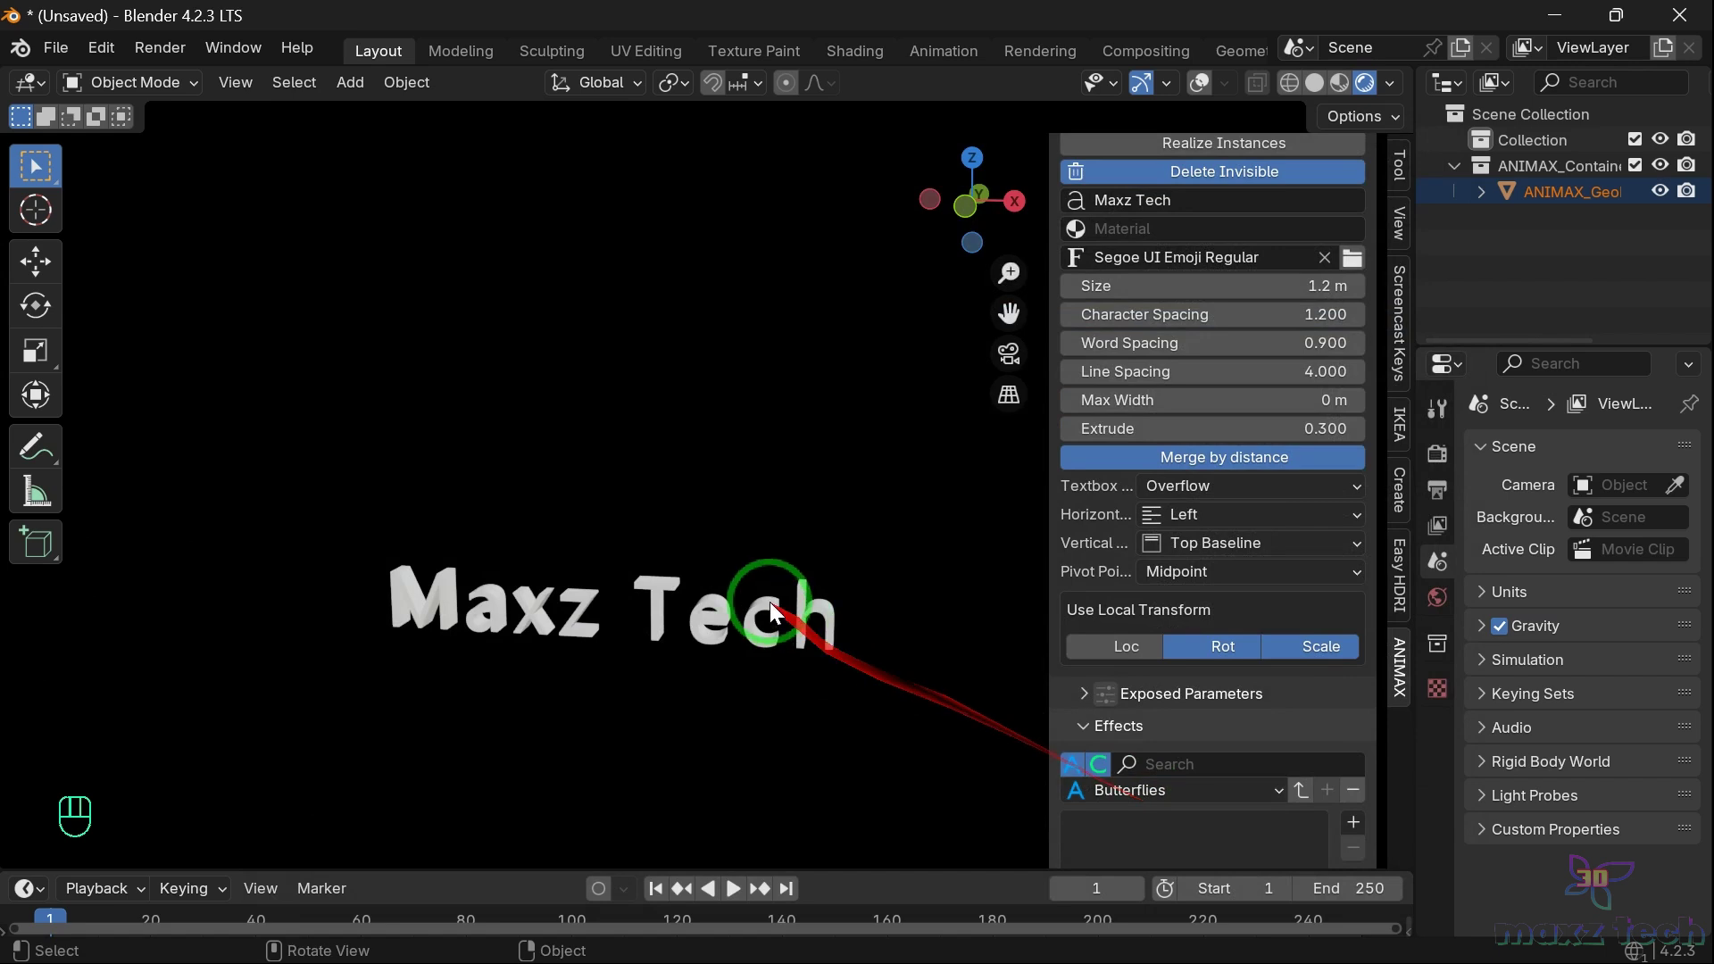
pyautogui.moveTo(960, 244)
pyautogui.mouseDown()
pyautogui.moveTo(982, 201)
pyautogui.moveTo(929, 218)
pyautogui.moveTo(917, 267)
pyautogui.moveTo(965, 259)
pyautogui.moveTo(956, 223)
pyautogui.moveTo(962, 239)
pyautogui.mouseUp()
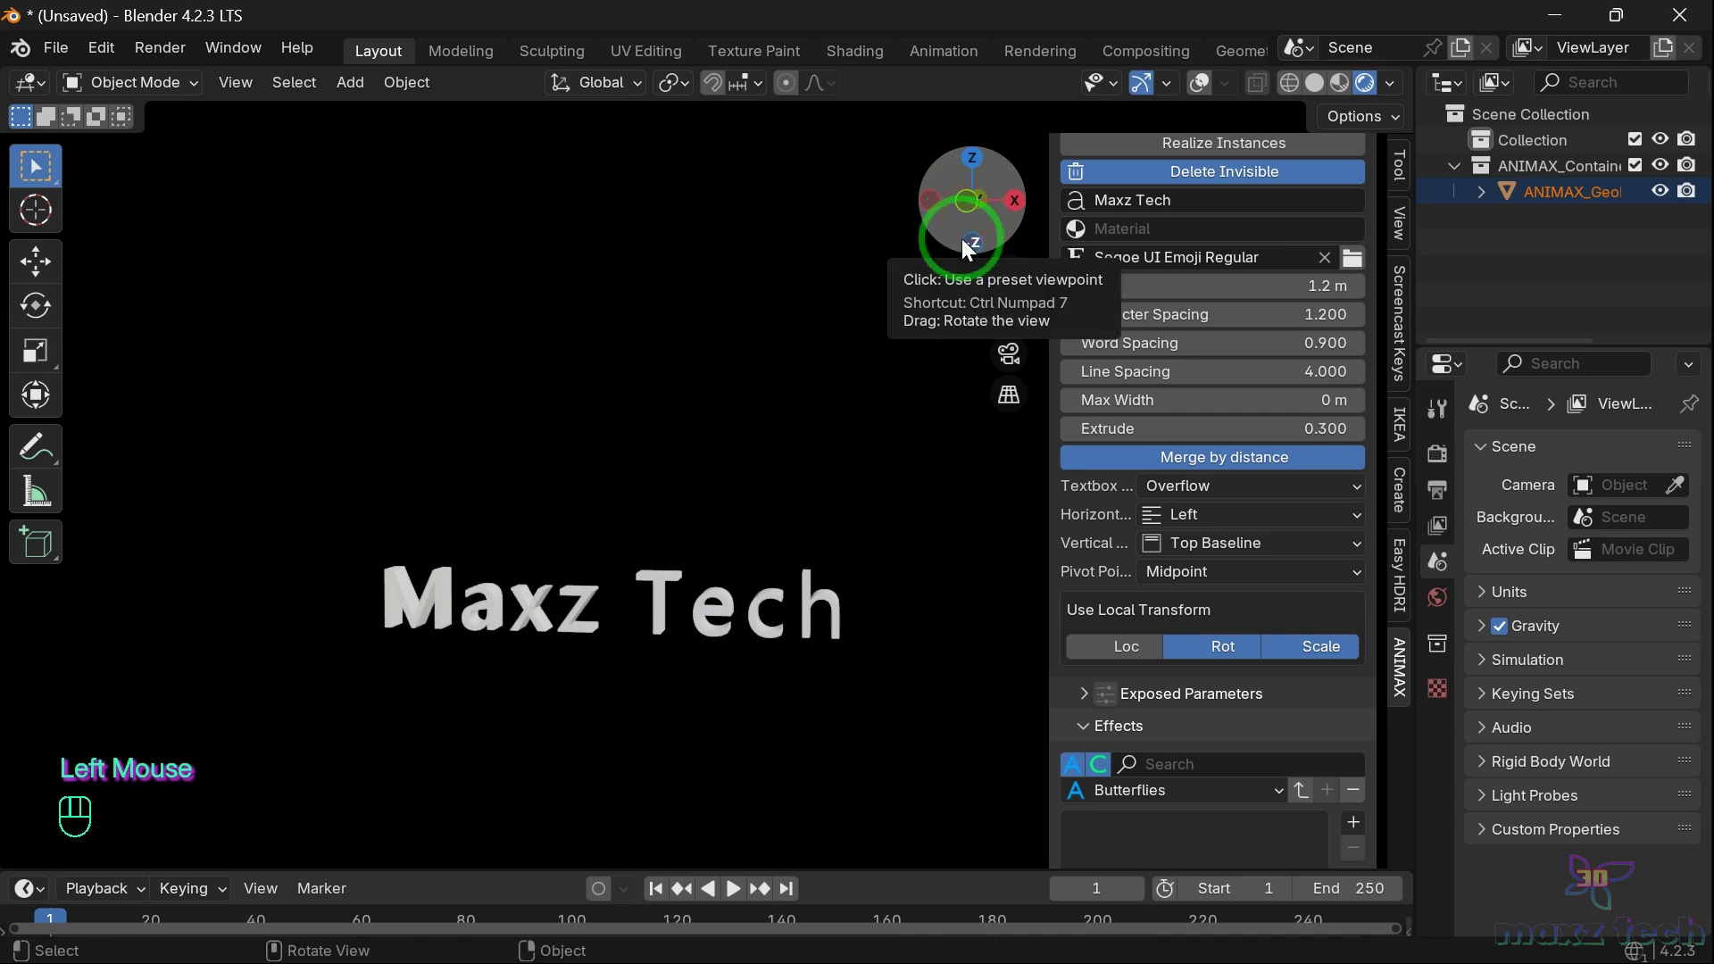
# Apply the Butterflies effect preset to the text object and look through its effect parameters
pyautogui.scroll(-3, 1081, 473)
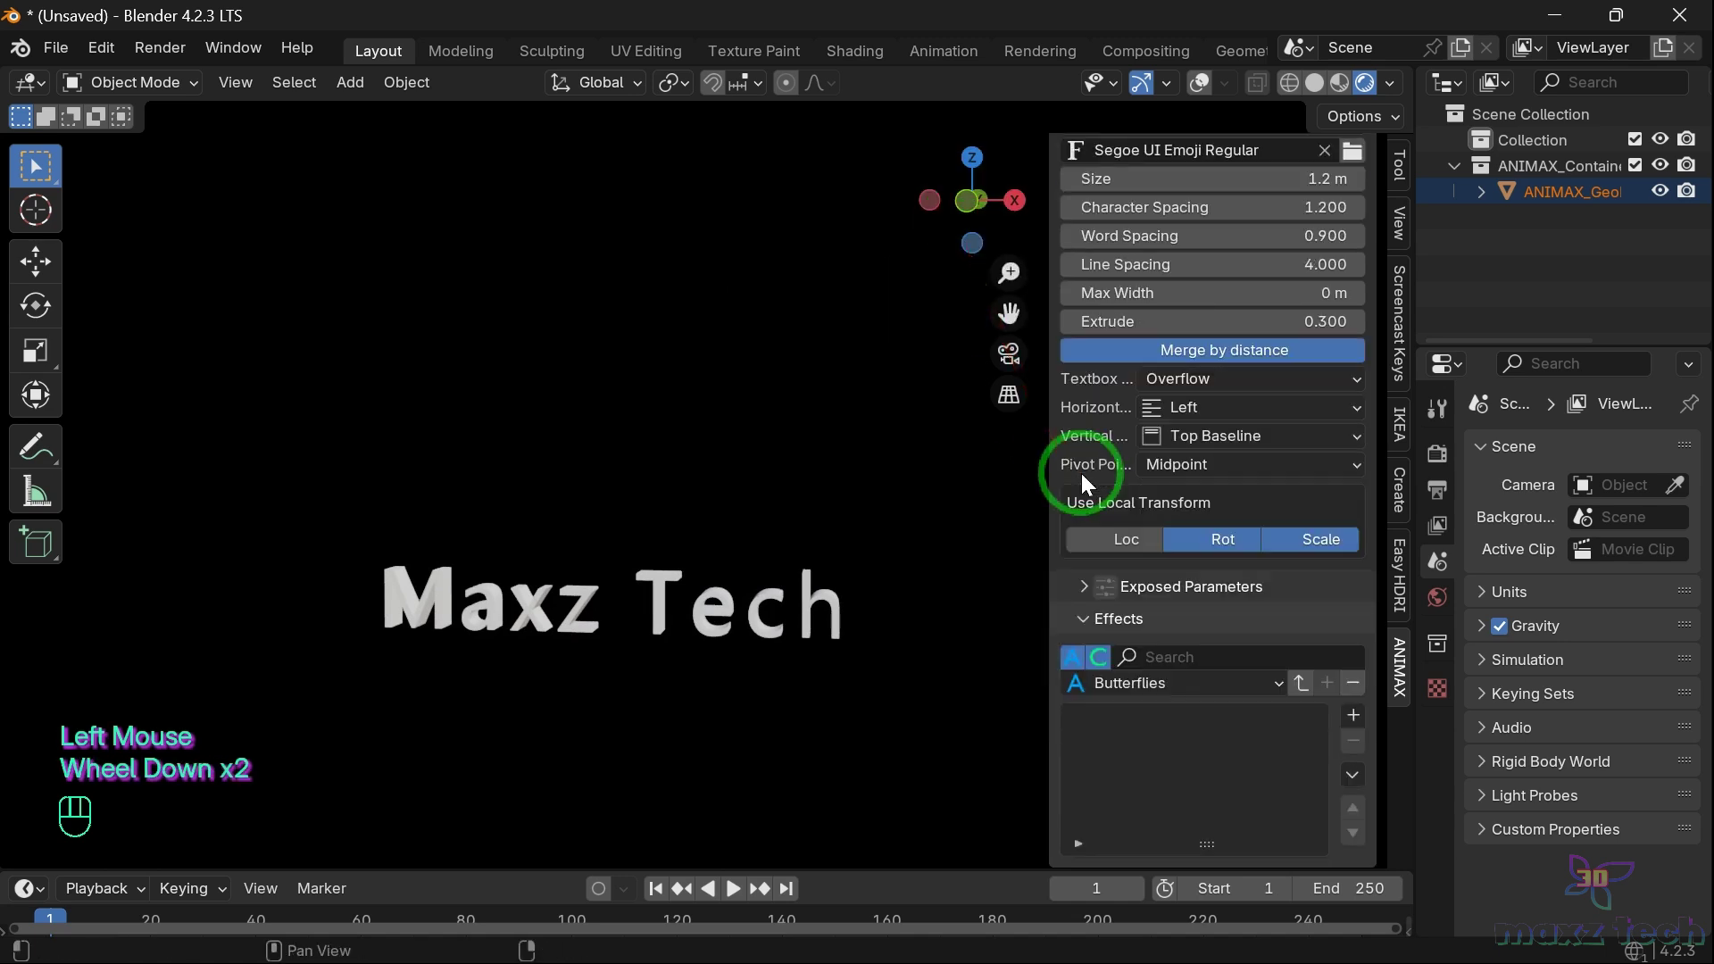
pyautogui.click(603, 552)
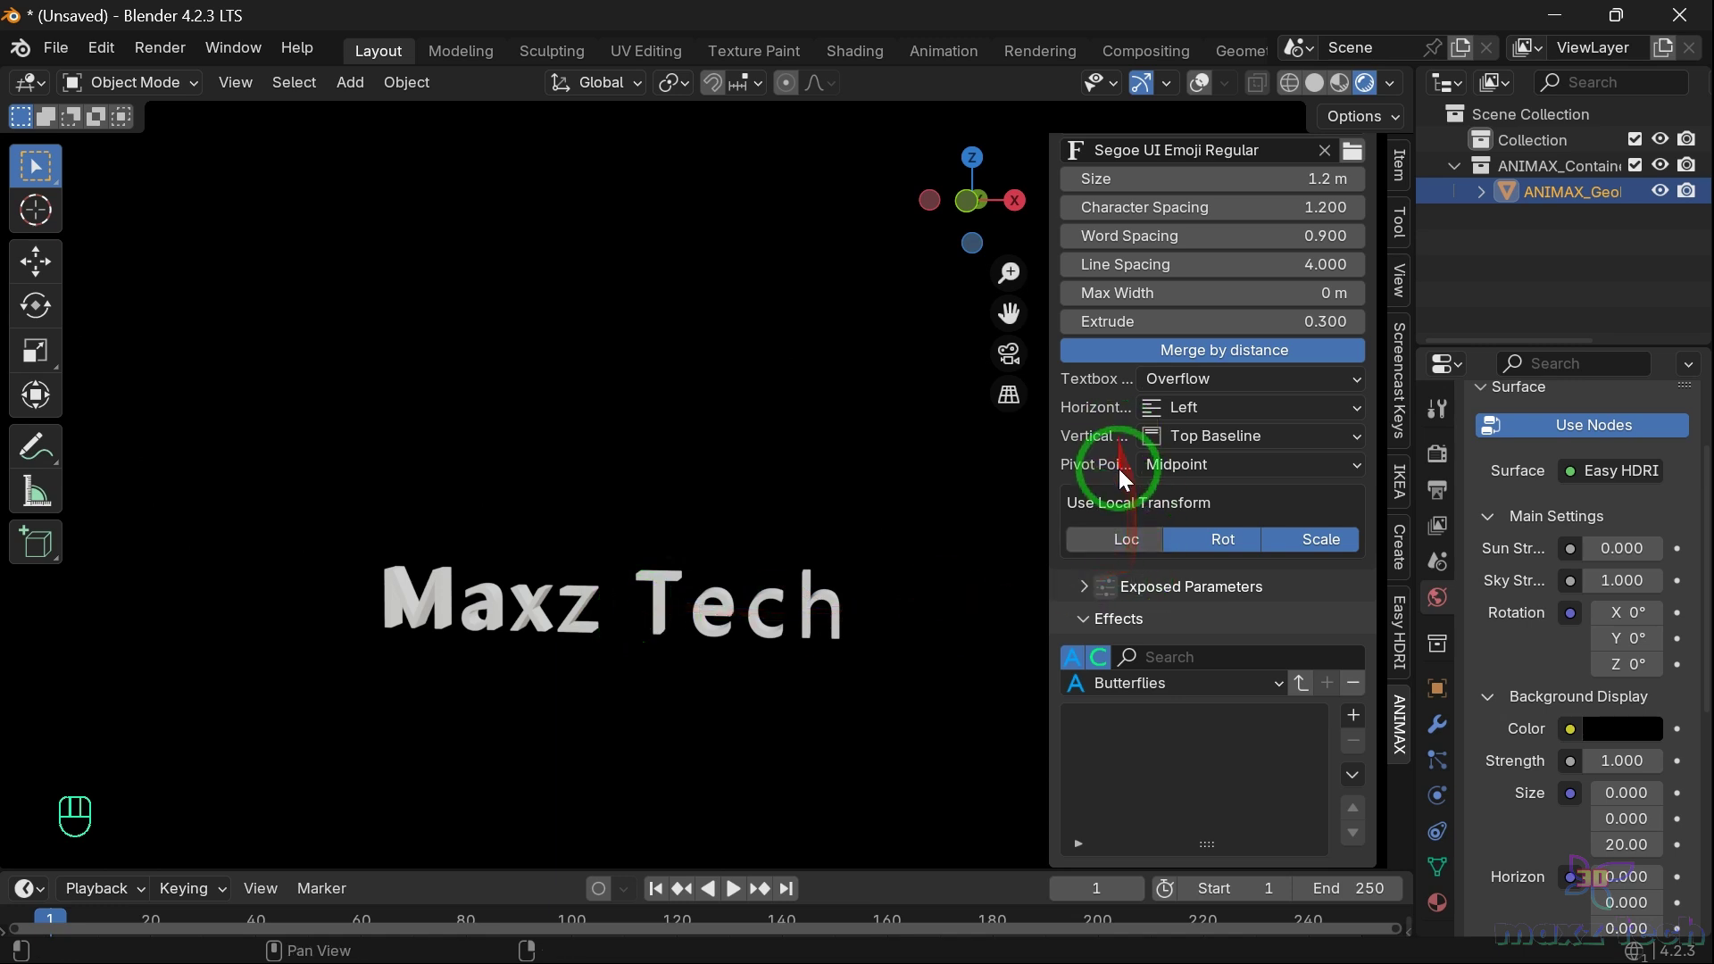
pyautogui.scroll(-2, 1108, 487)
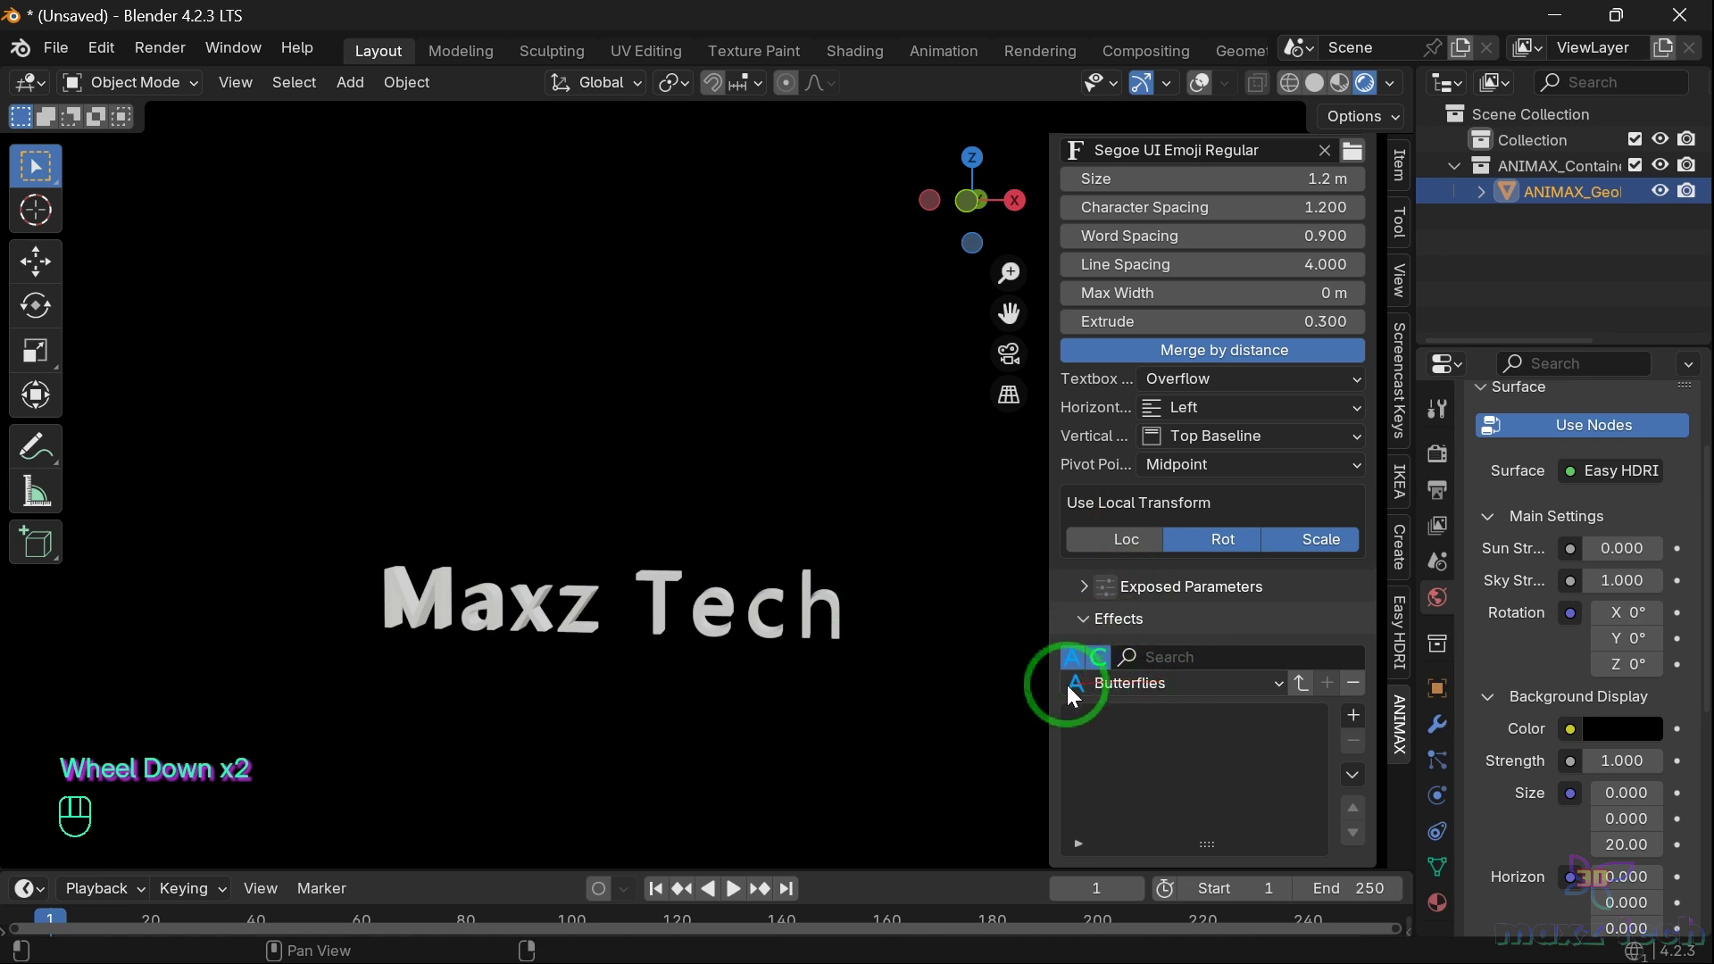
pyautogui.click(1170, 684)
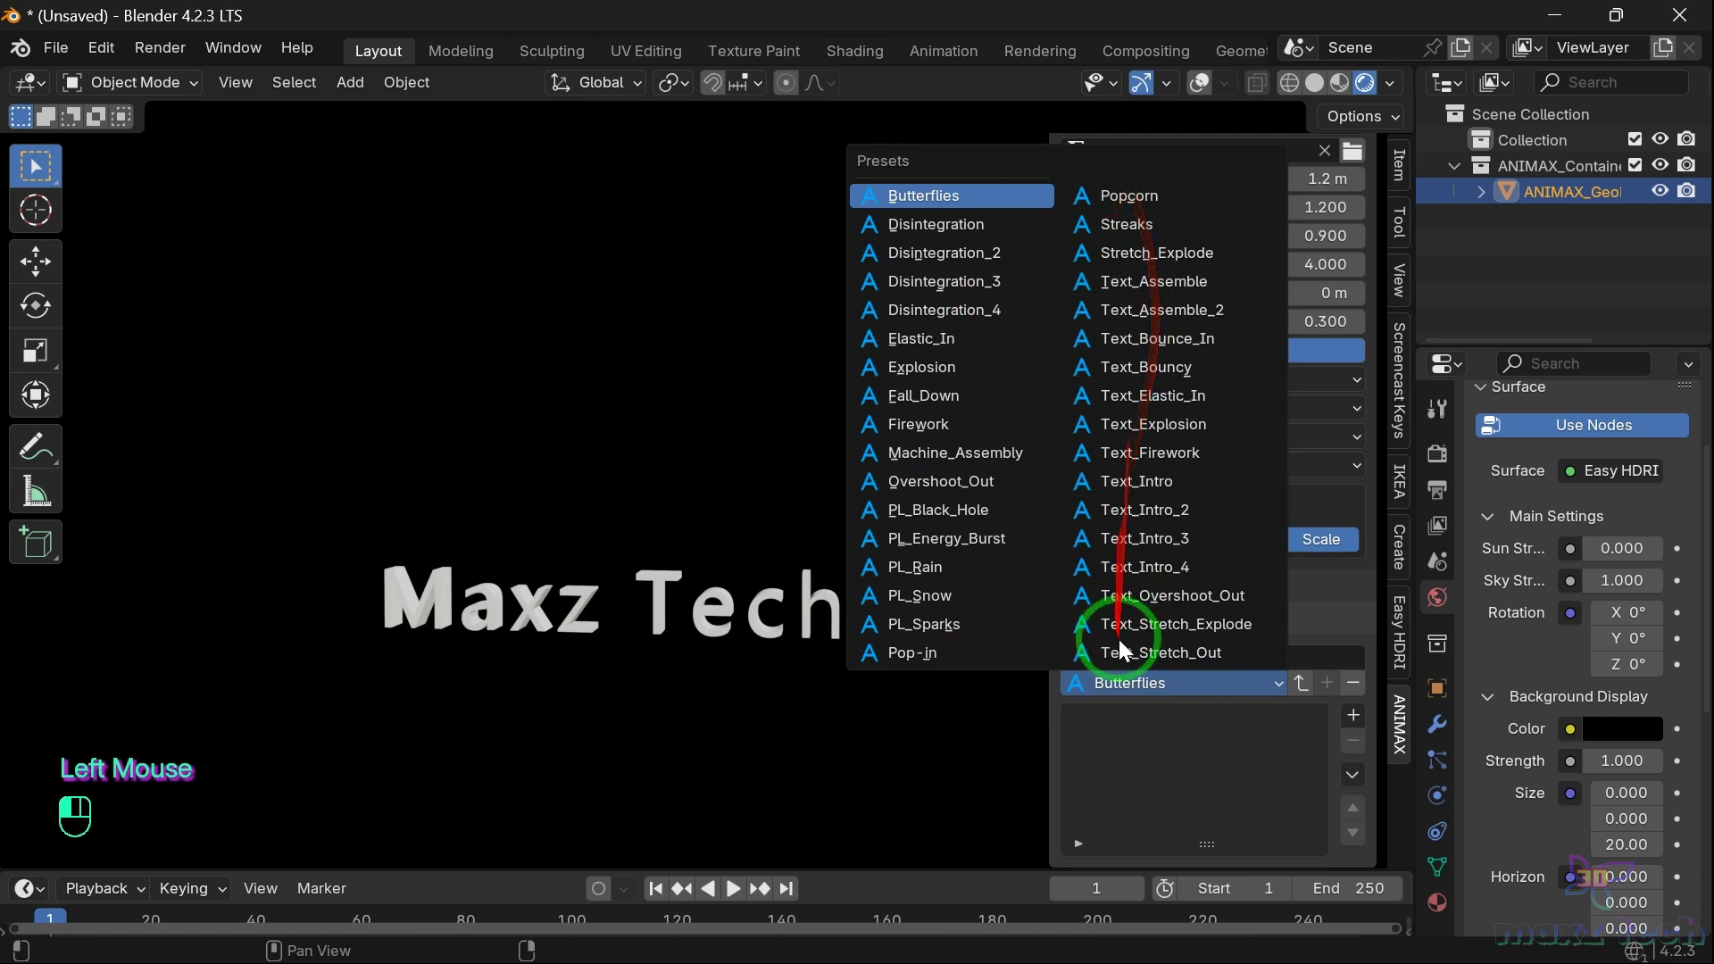
pyautogui.click(935, 197)
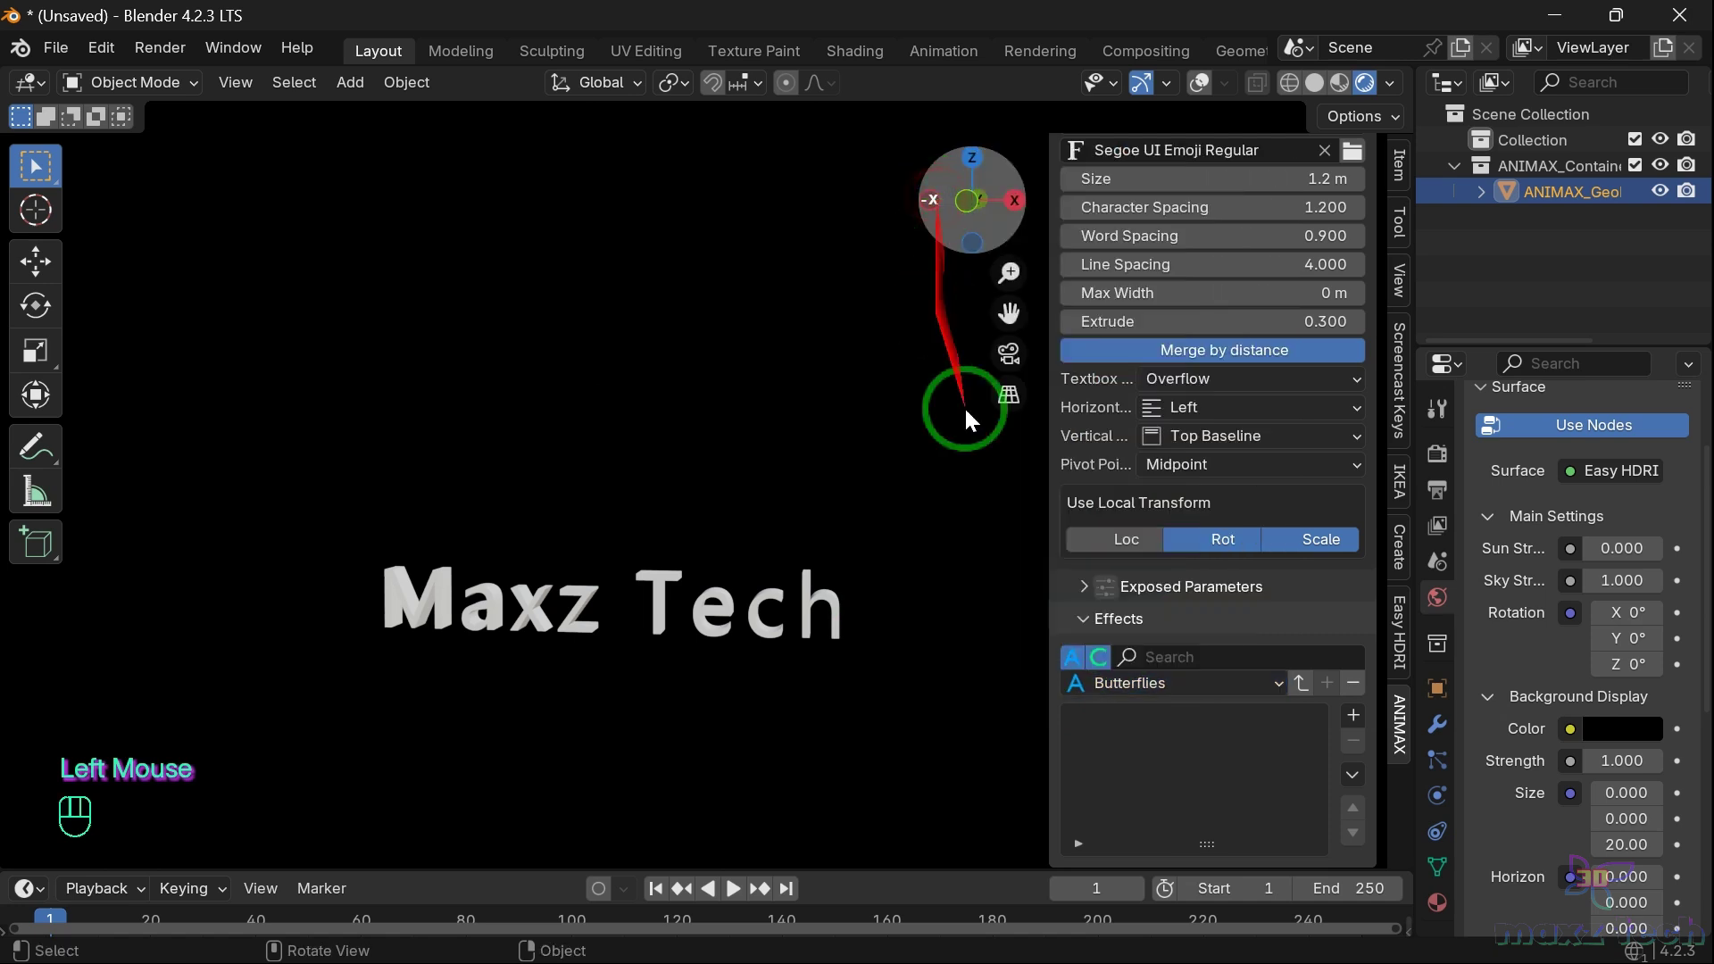
pyautogui.scroll(-2, 1137, 682)
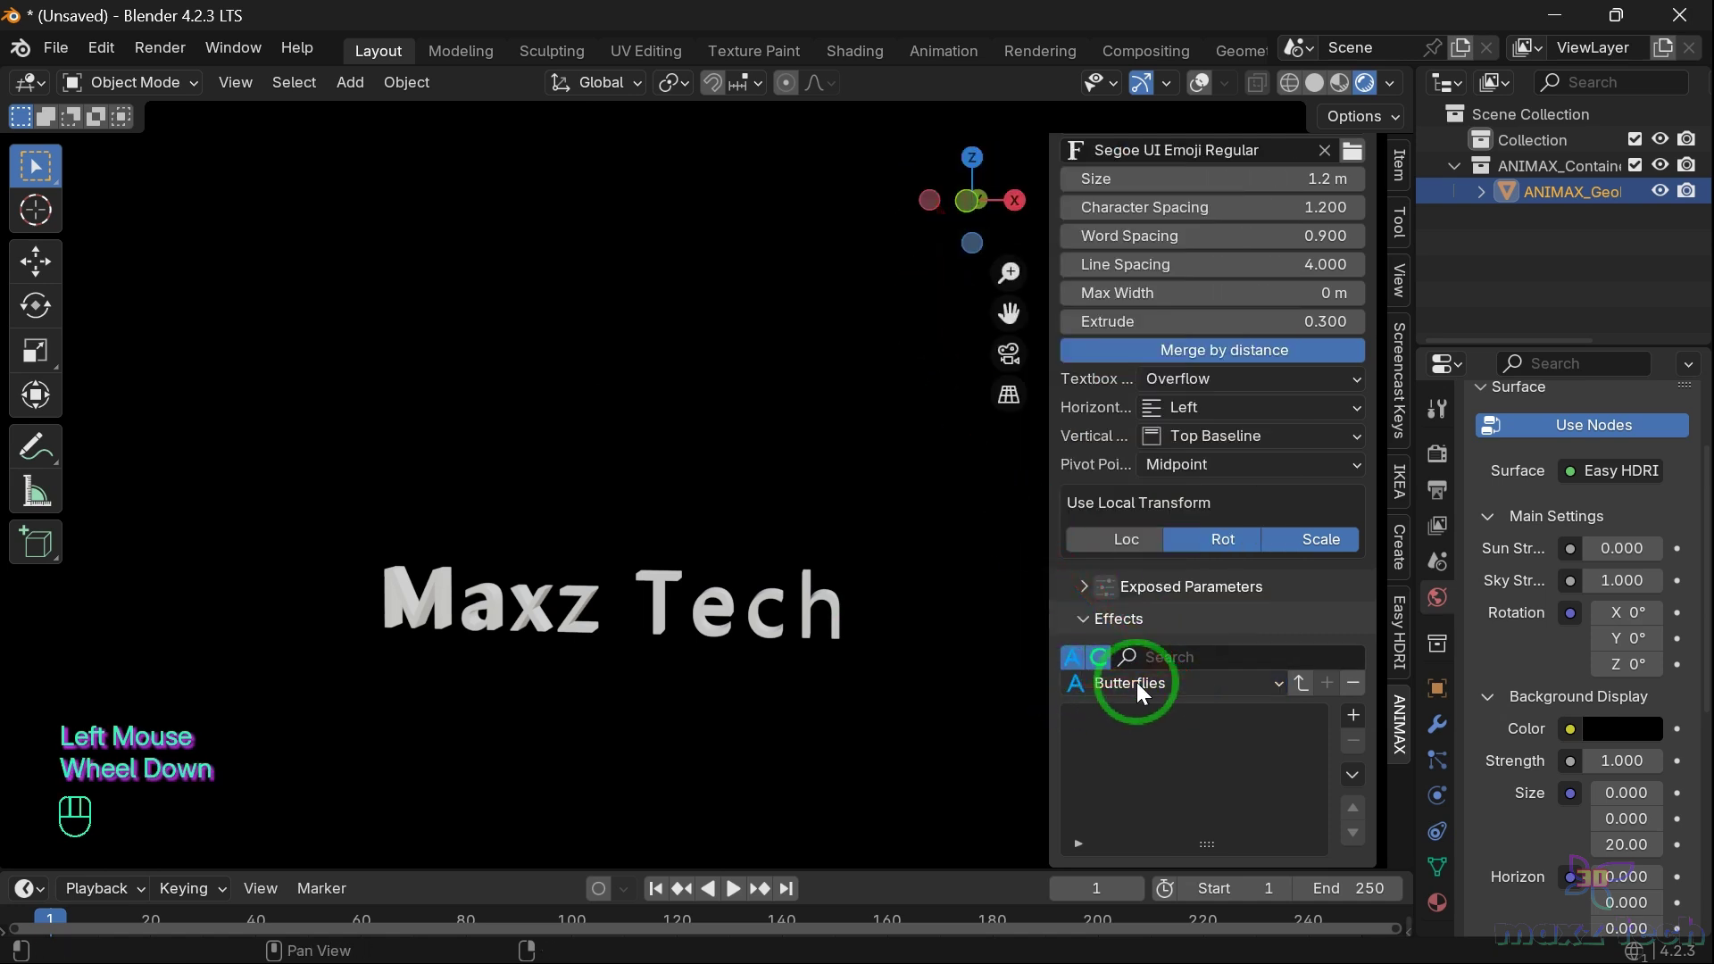
pyautogui.click(1302, 684)
pyautogui.scroll(-4, 1160, 752)
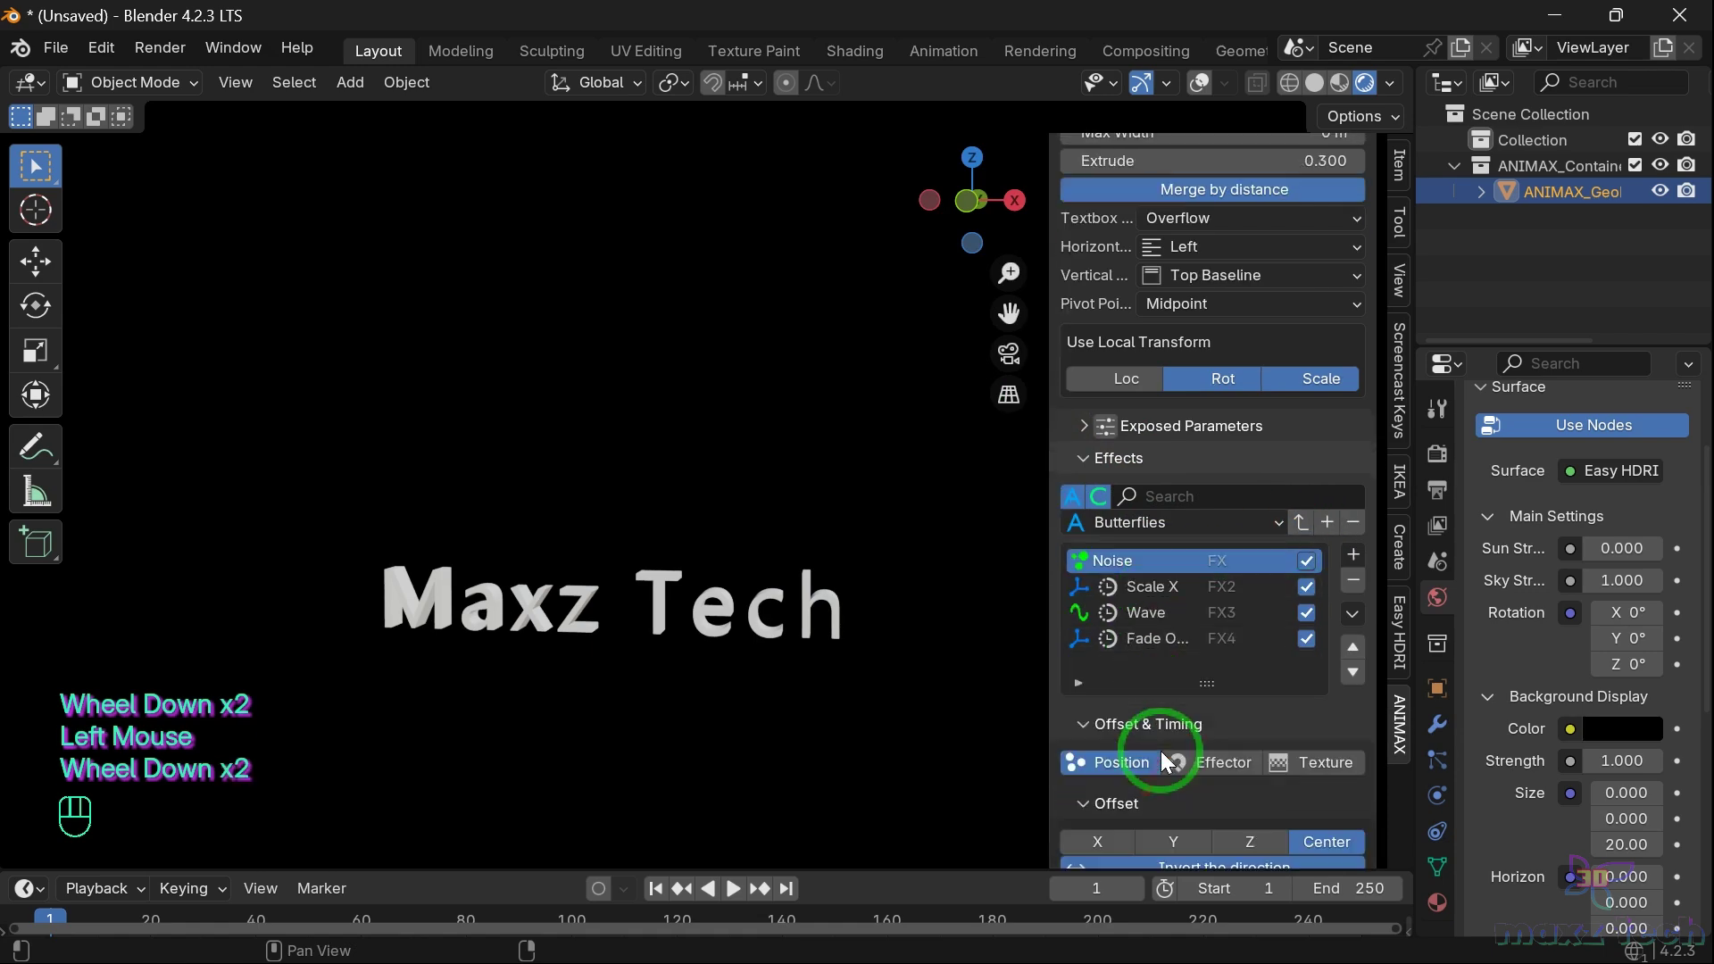
pyautogui.scroll(-4, 1160, 743)
pyautogui.scroll(-6, 1161, 747)
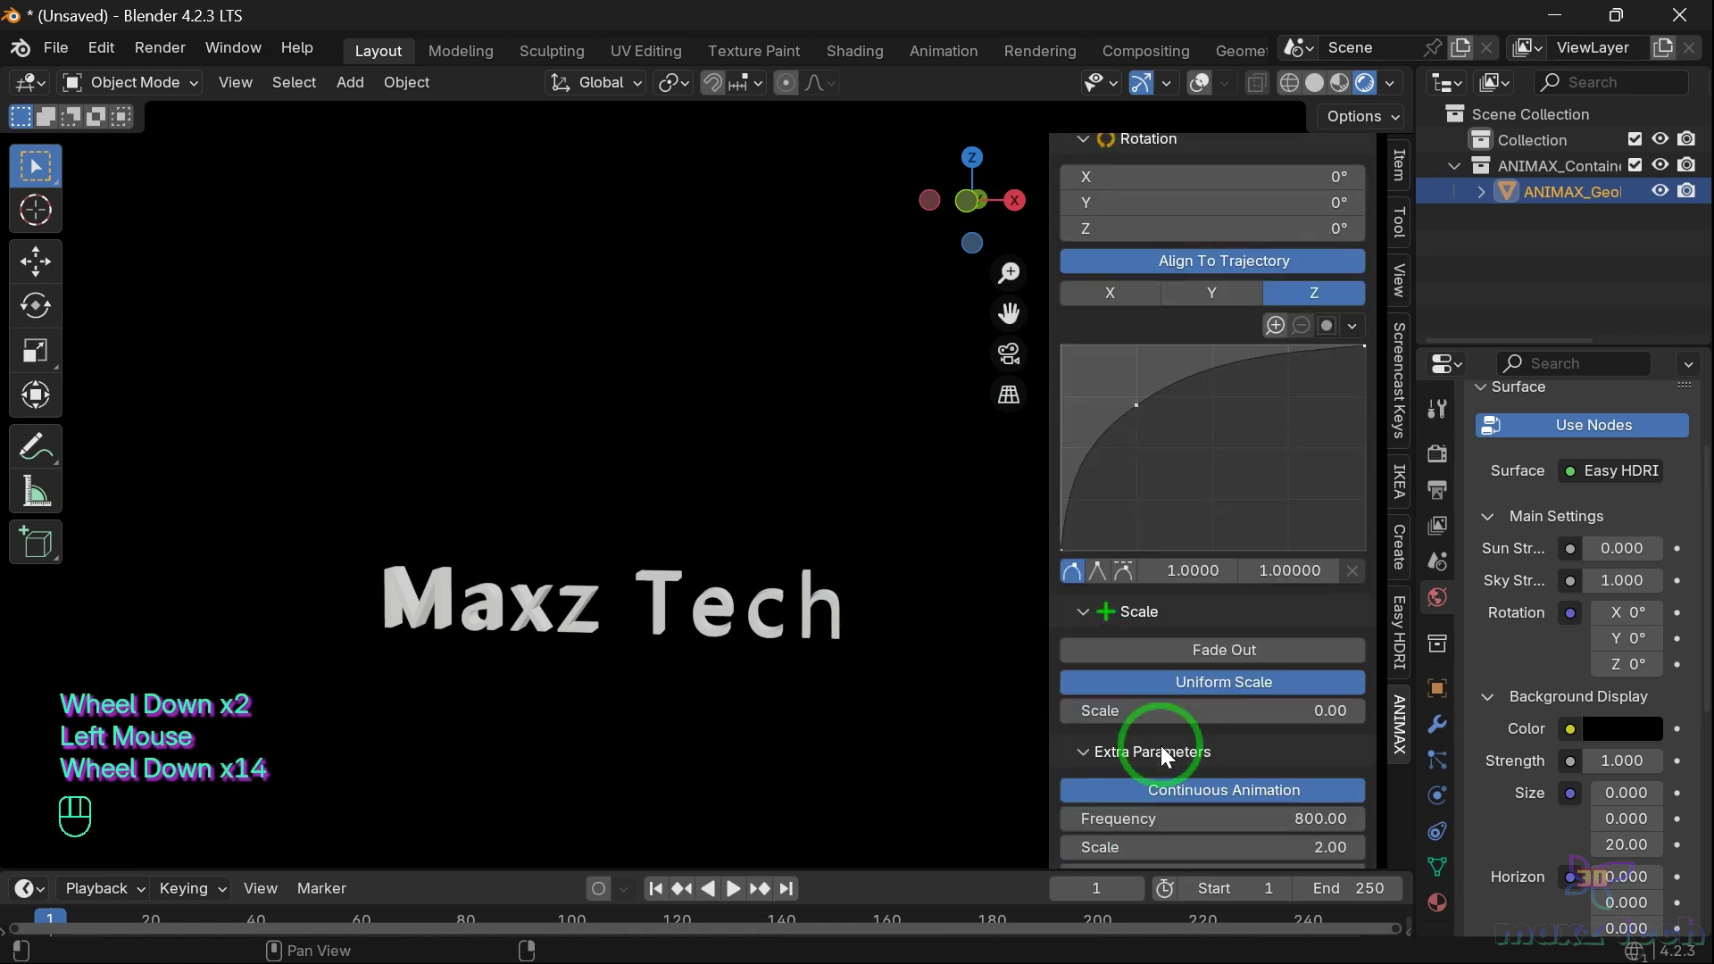
pyautogui.scroll(12, 1161, 746)
pyautogui.scroll(3, 1160, 747)
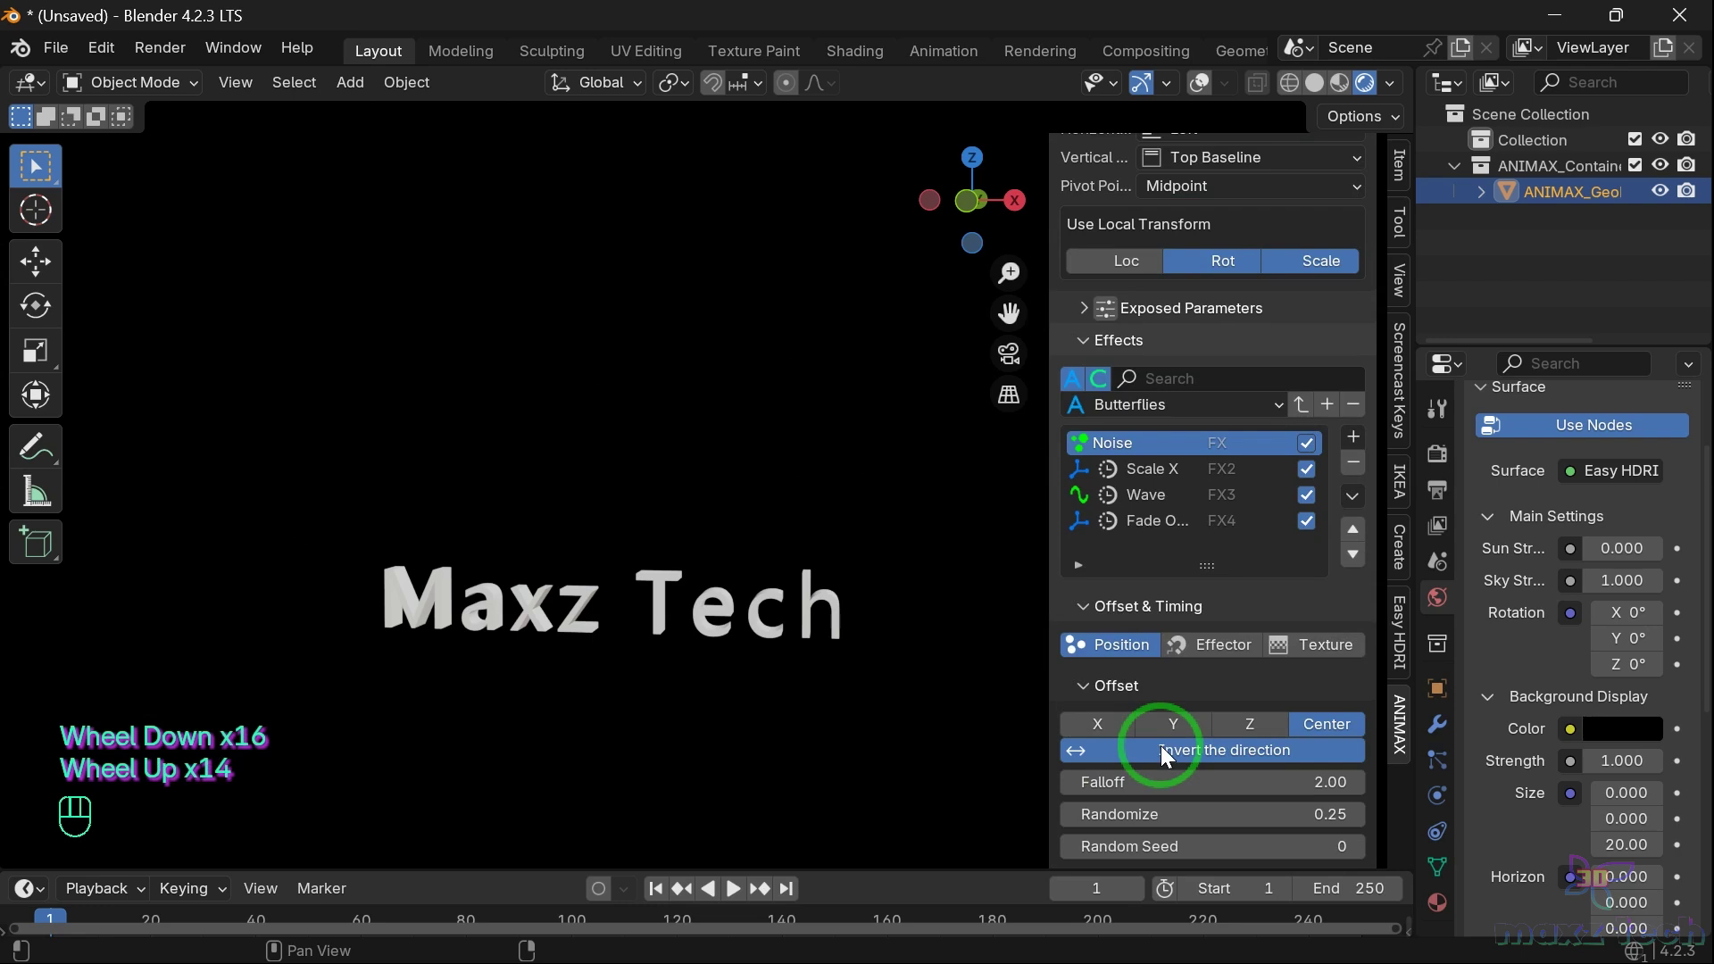
# Make the timeline area taller, play the Butterflies animation from frame 0, and return to frame 0
pyautogui.click(680, 868)
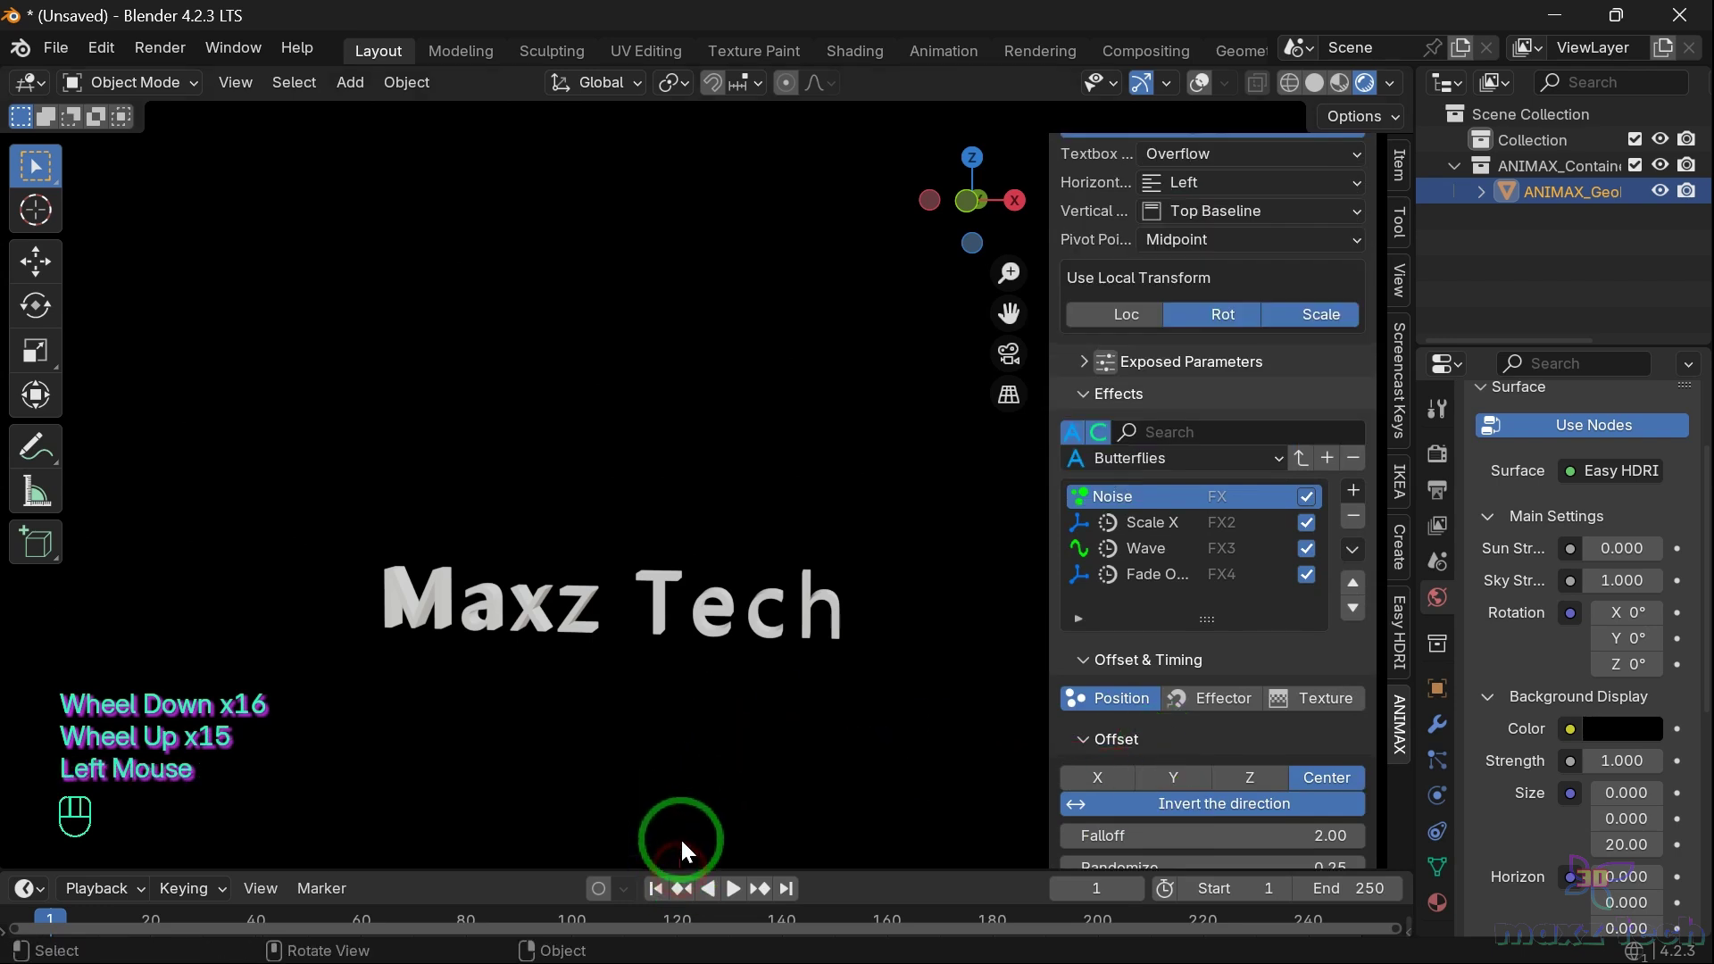
pyautogui.click(679, 826)
pyautogui.moveTo(677, 872); pyautogui.dragTo(677, 853)
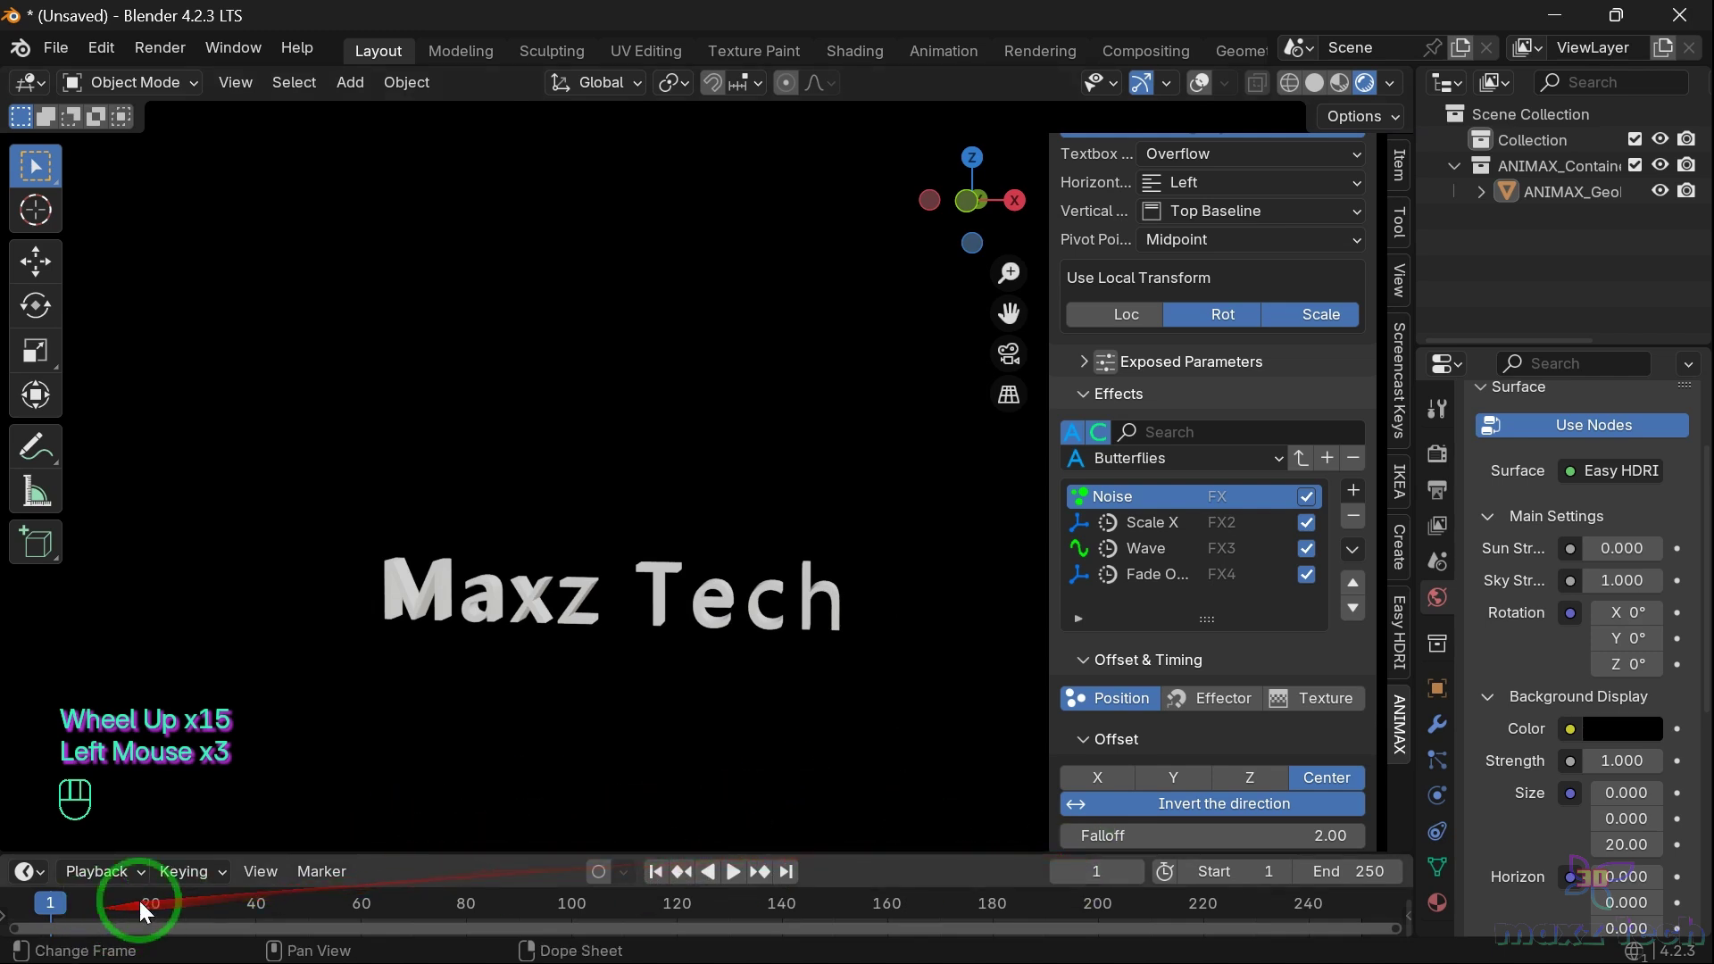
pyautogui.click(46, 902)
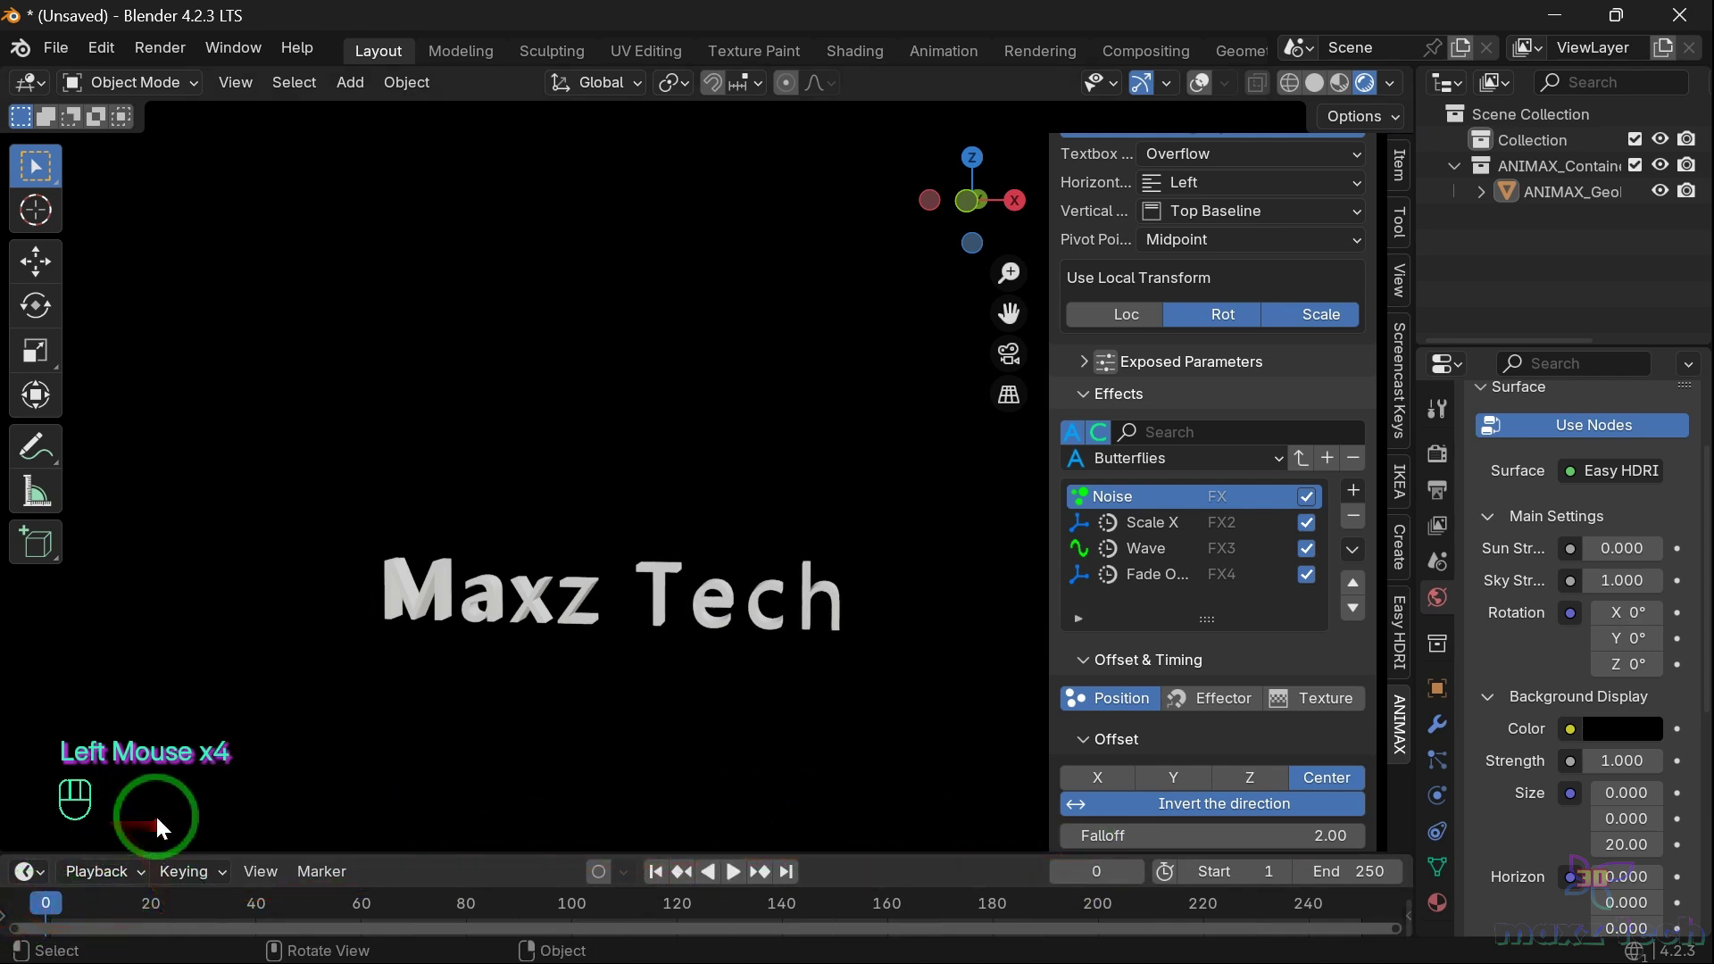
pyautogui.press('space')
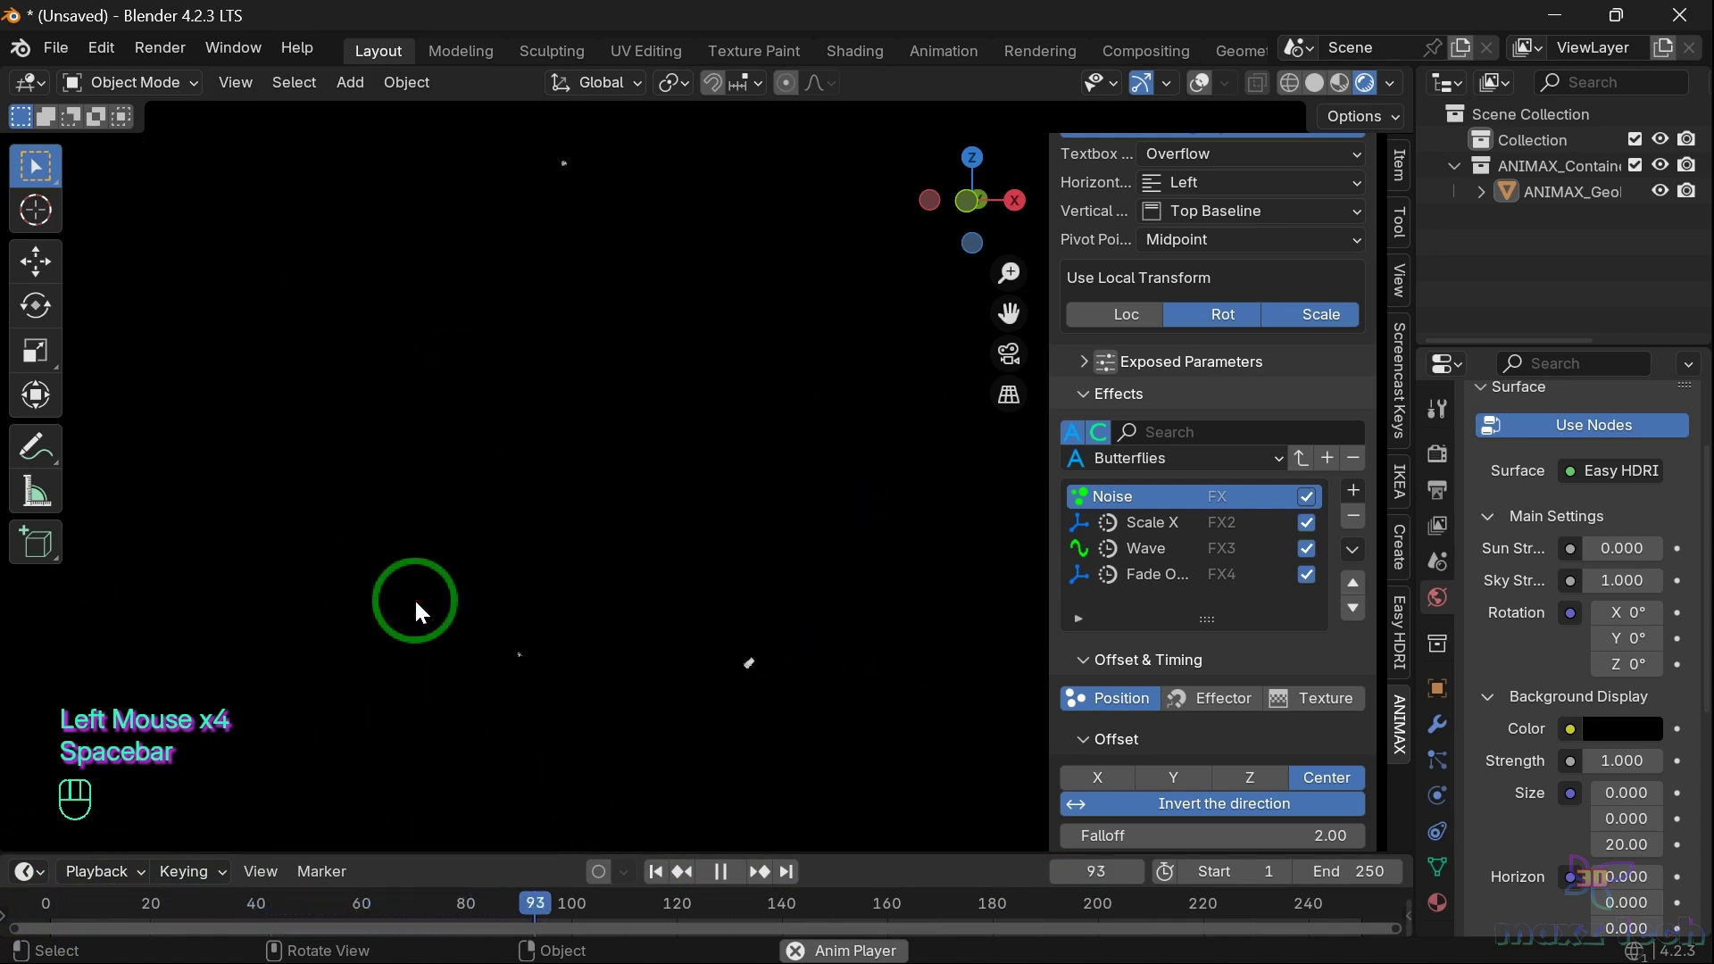
pyautogui.press('space')
pyautogui.moveTo(648, 899); pyautogui.dragTo(43, 900)
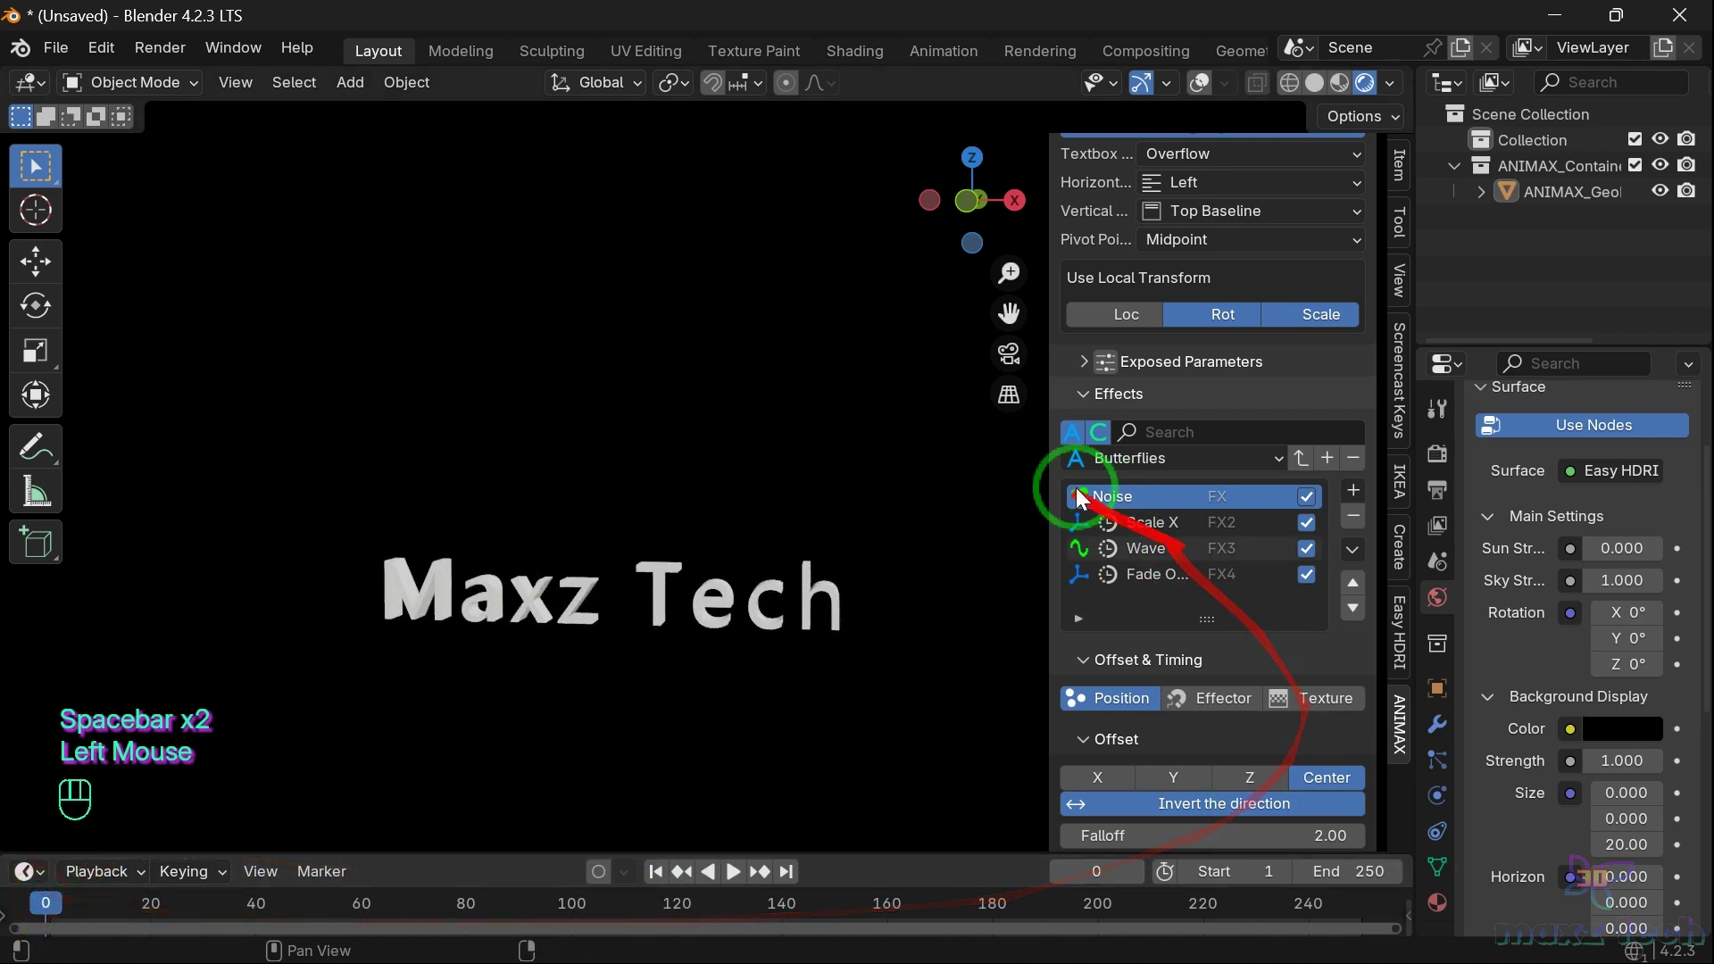
# Remove all Butterflies effects from the text and apply the Disintegration preset instead
pyautogui.click(1152, 458)
pyautogui.click(960, 552)
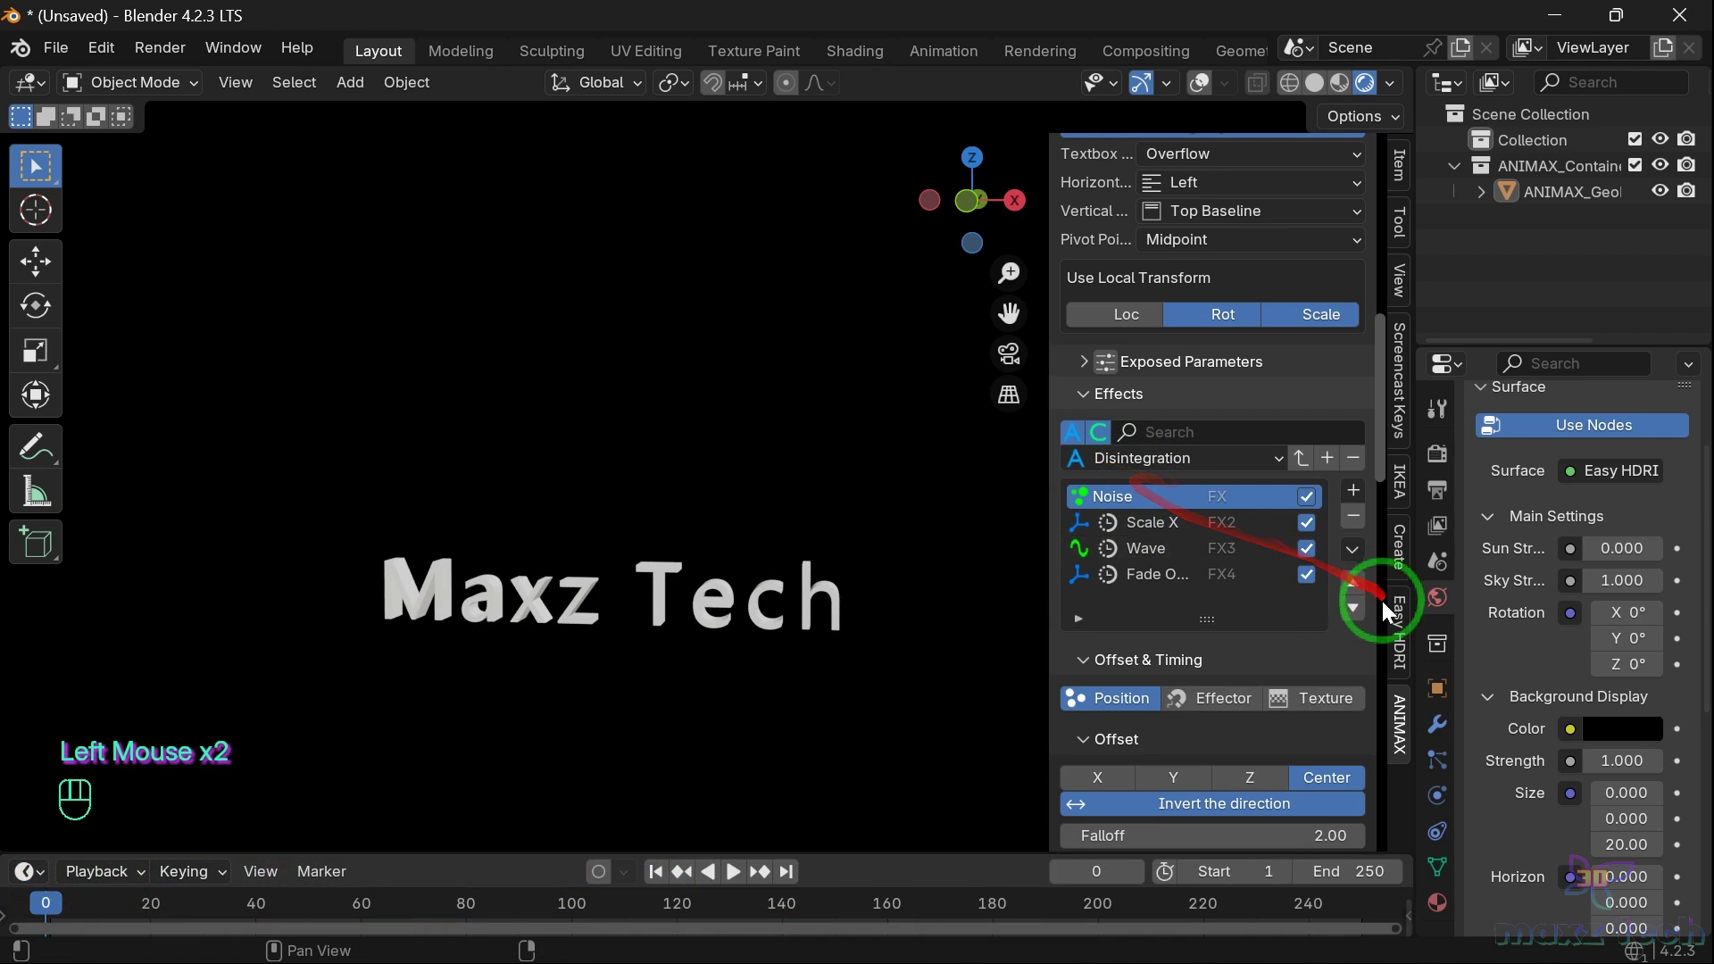
pyautogui.click(1352, 517)
pyautogui.click(1352, 516)
pyautogui.click(1352, 516)
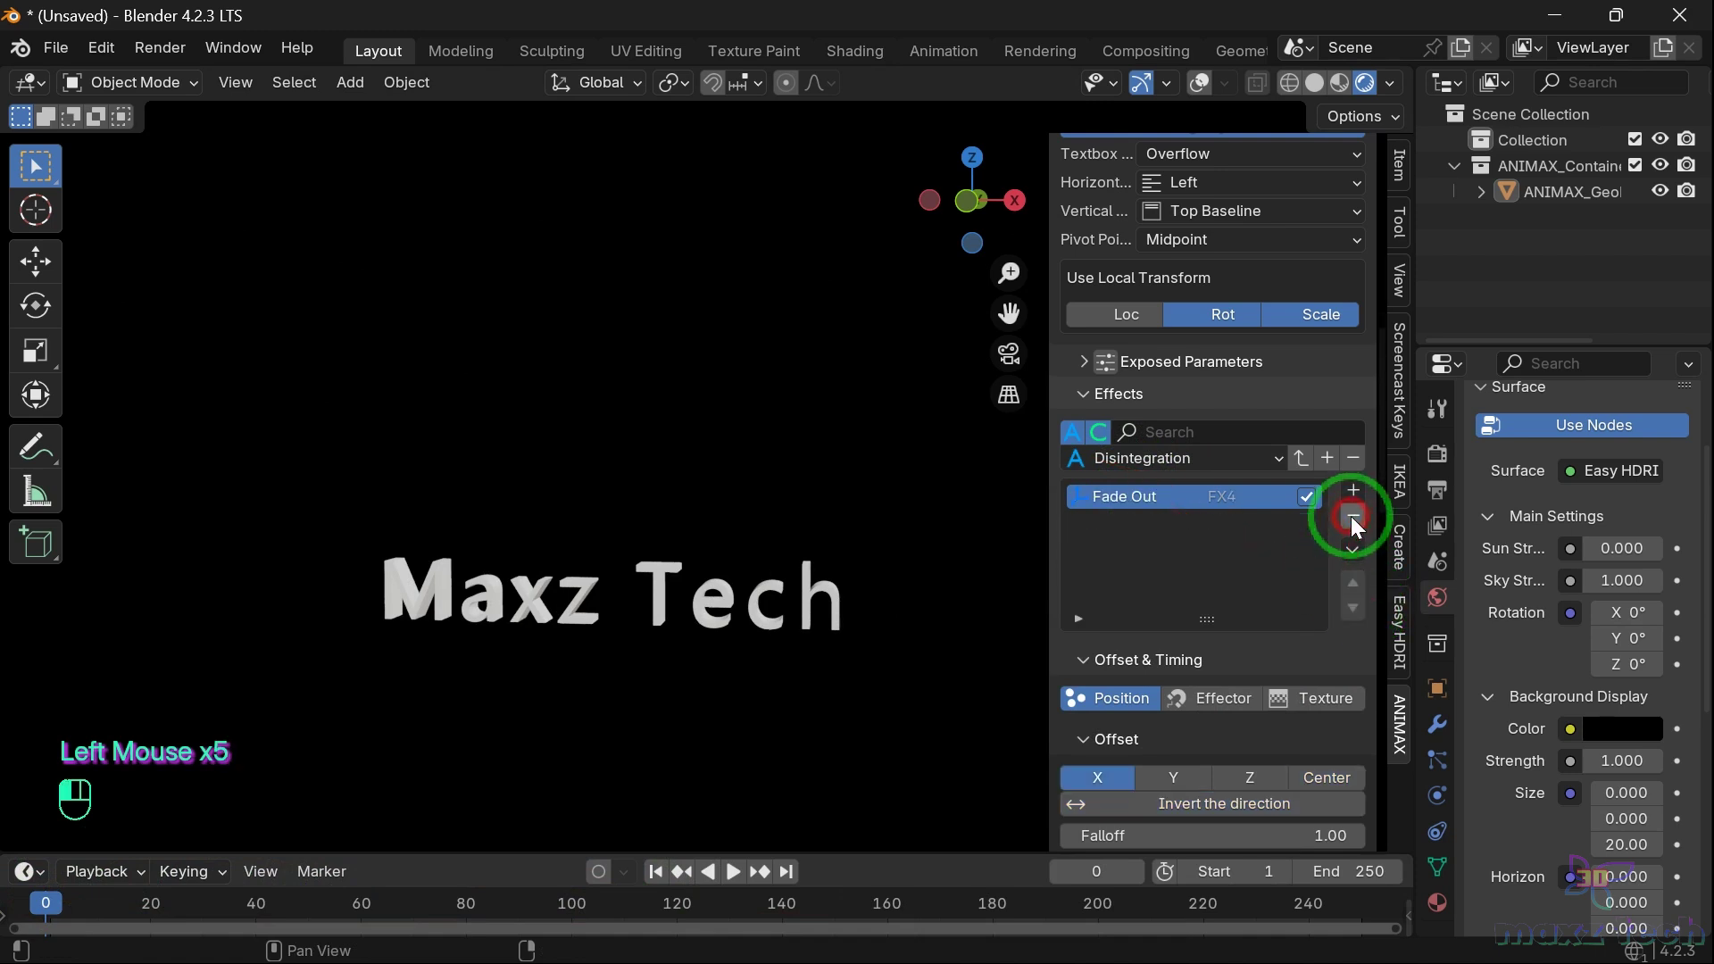
pyautogui.click(1352, 516)
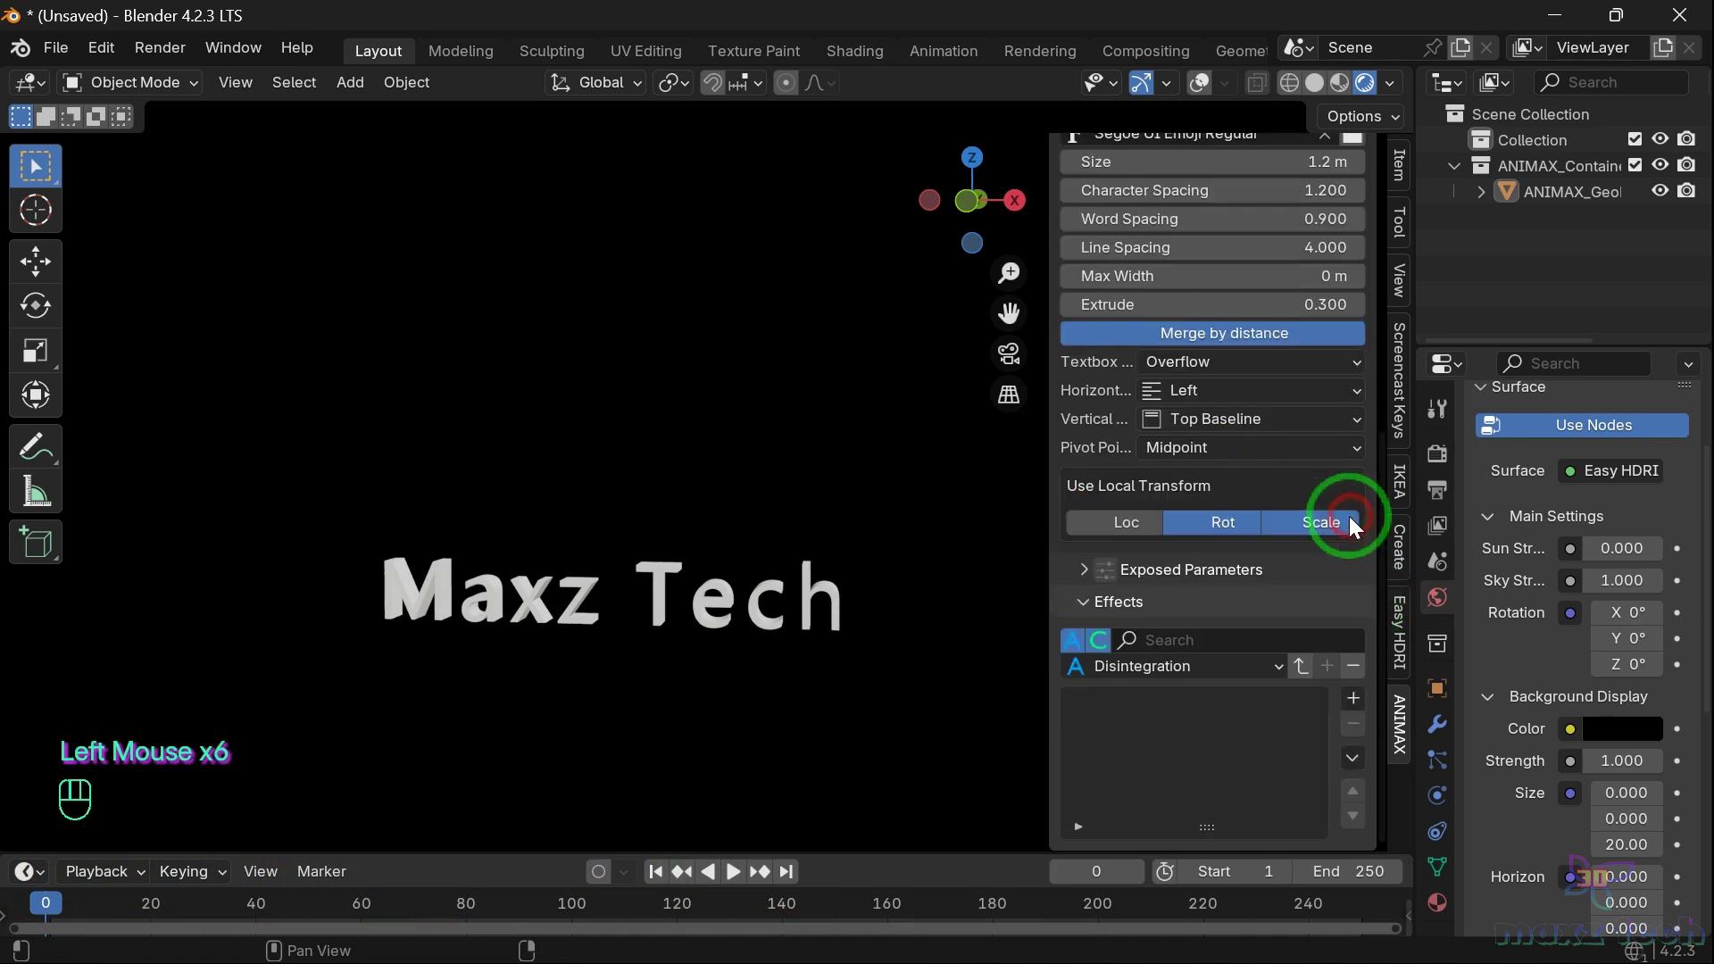
pyautogui.click(1307, 670)
pyautogui.scroll(-3, 1188, 683)
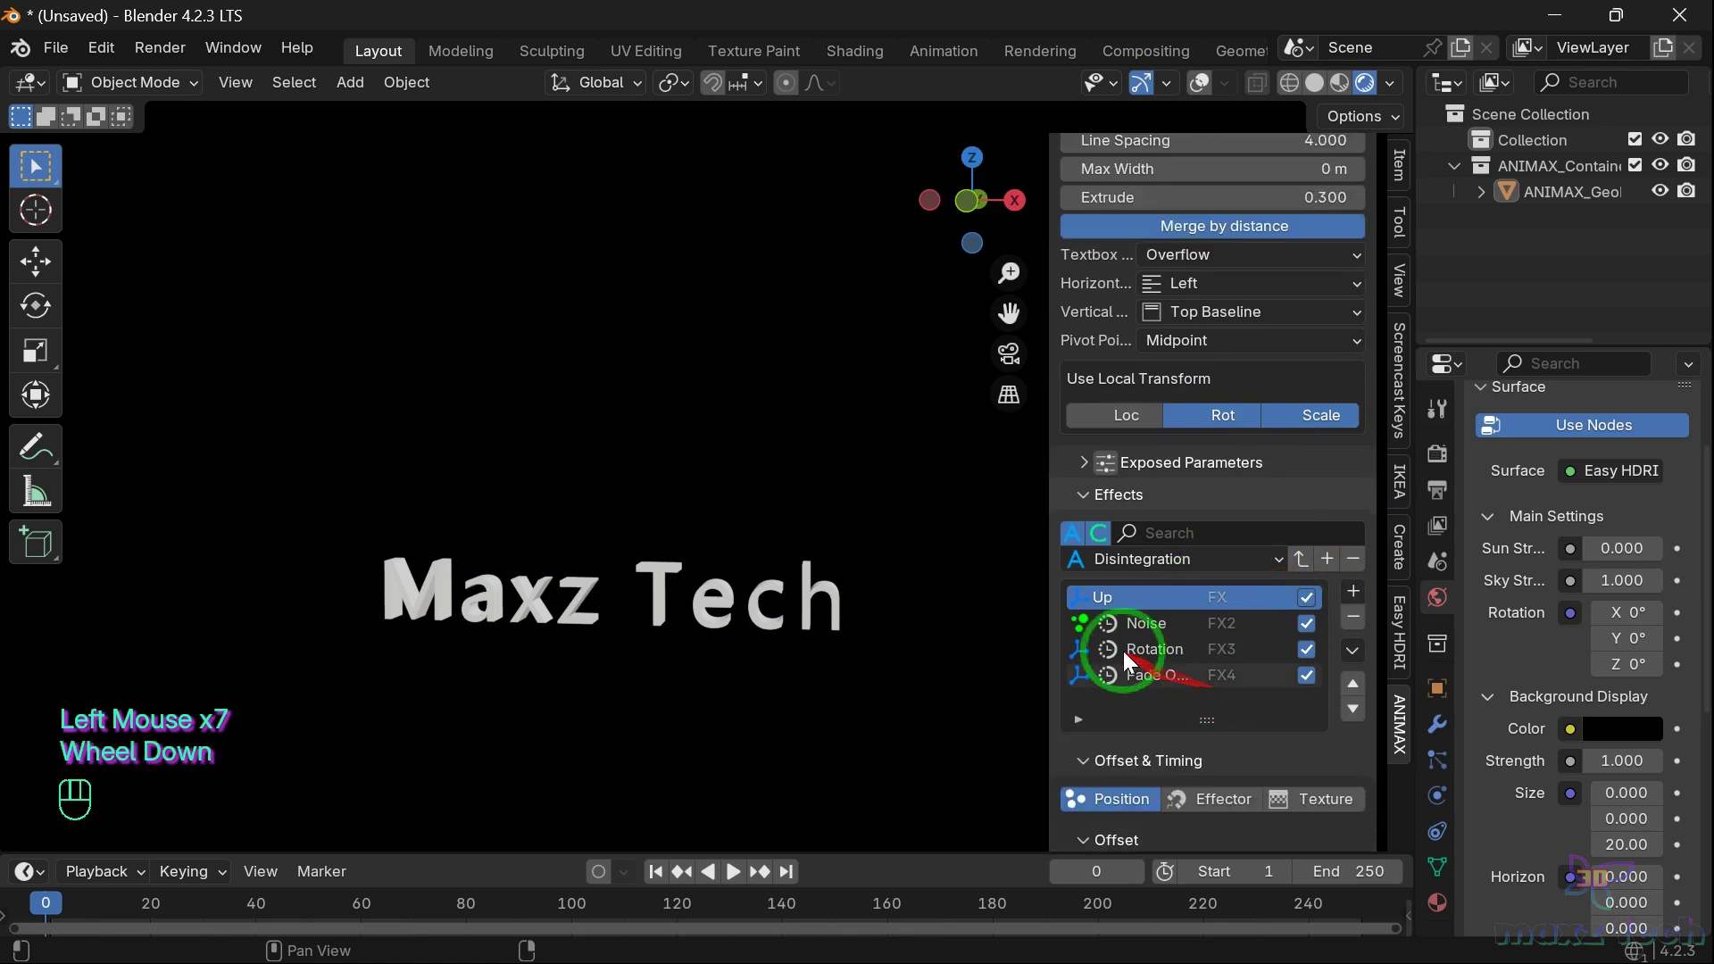
# Play the Disintegration animation, stop it, and return to frame 0
pyautogui.press('space')
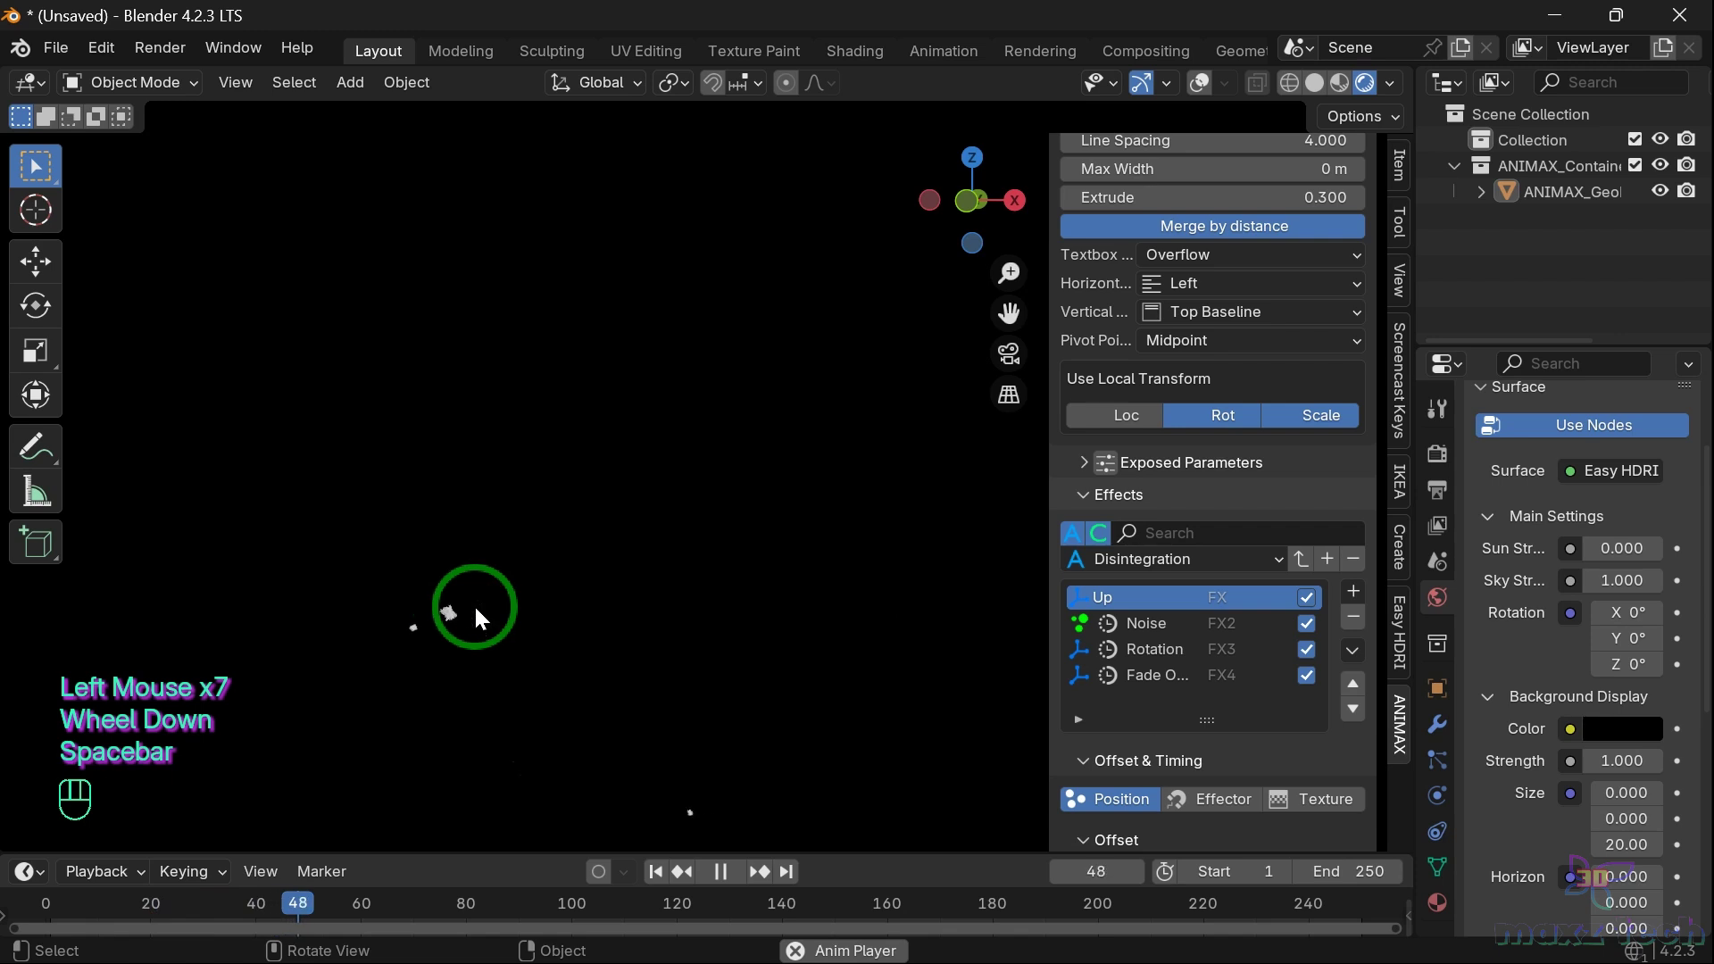
pyautogui.press('space')
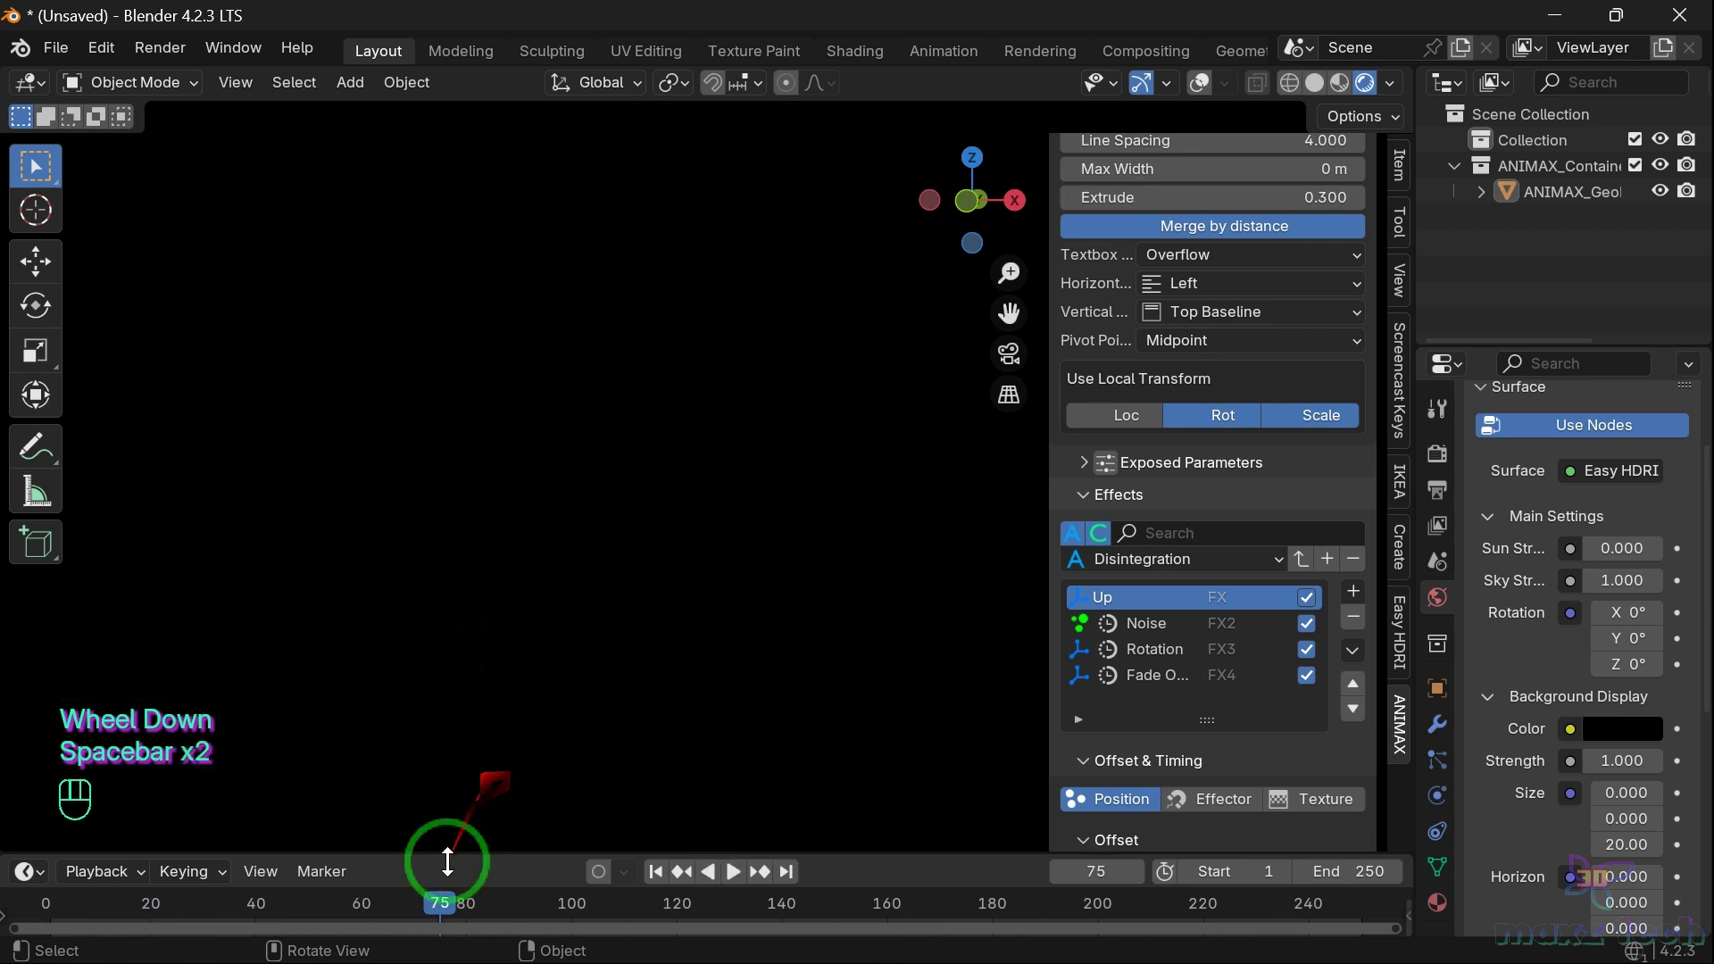
pyautogui.moveTo(444, 903); pyautogui.dragTo(36, 914)
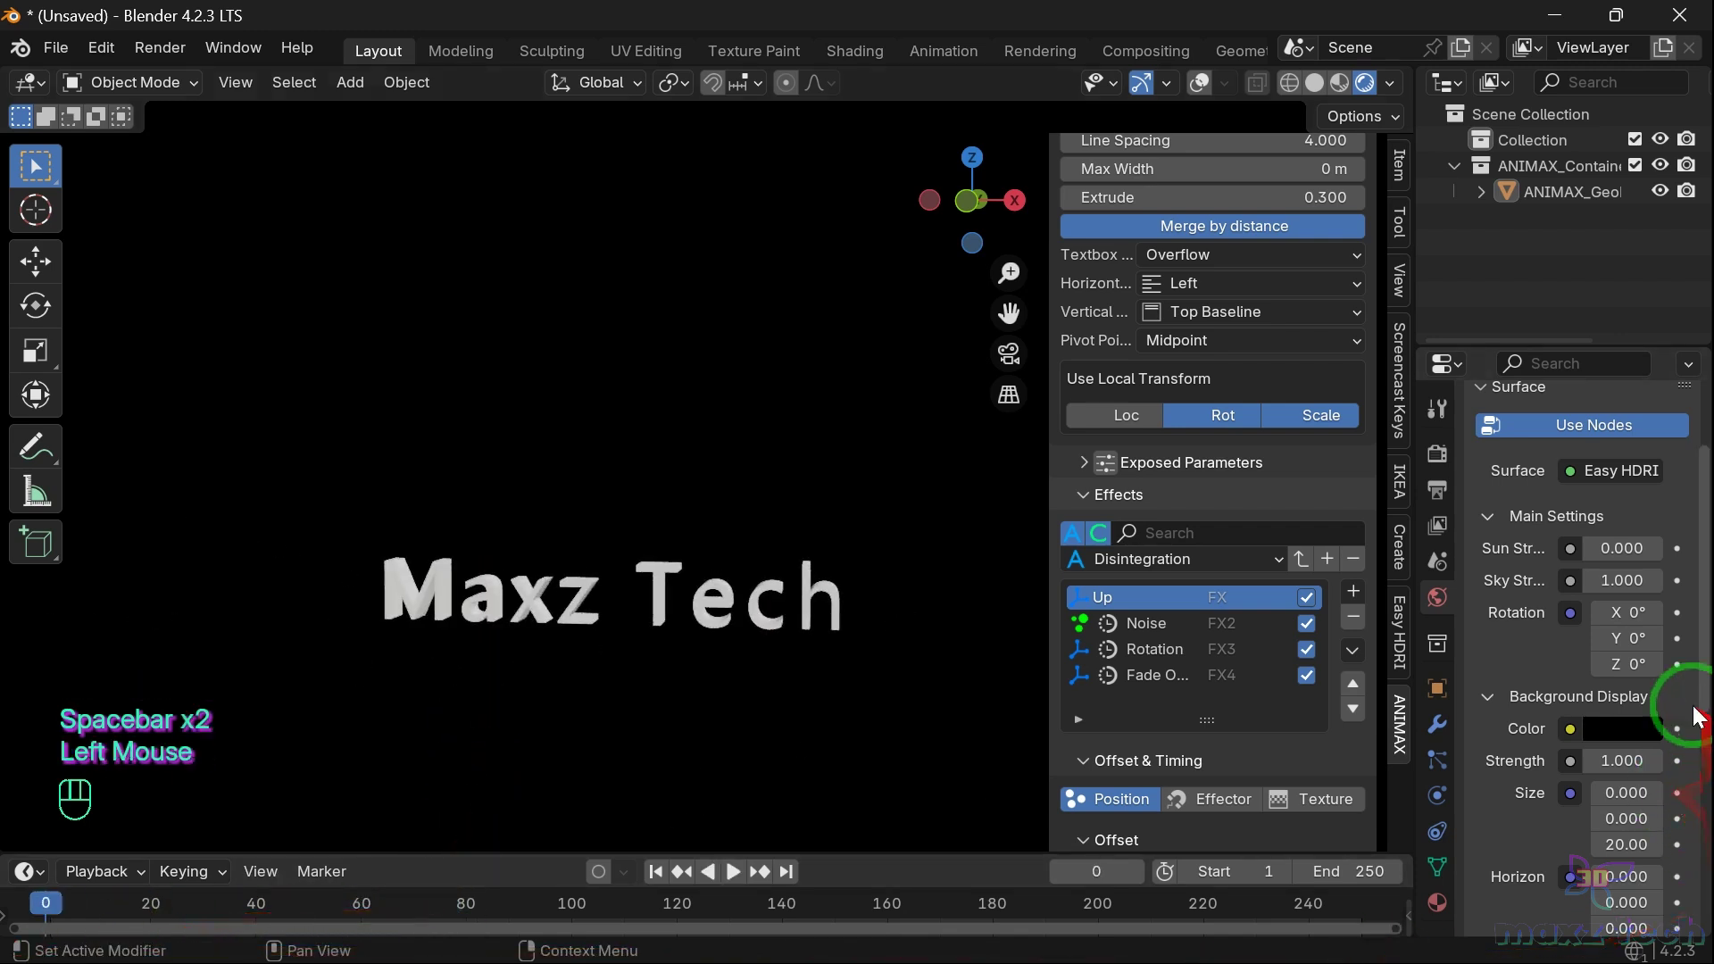
# Remove all Disintegration effects from the text and apply the Disintegration_2 preset with the timeline at frame 34
pyautogui.click(1176, 557)
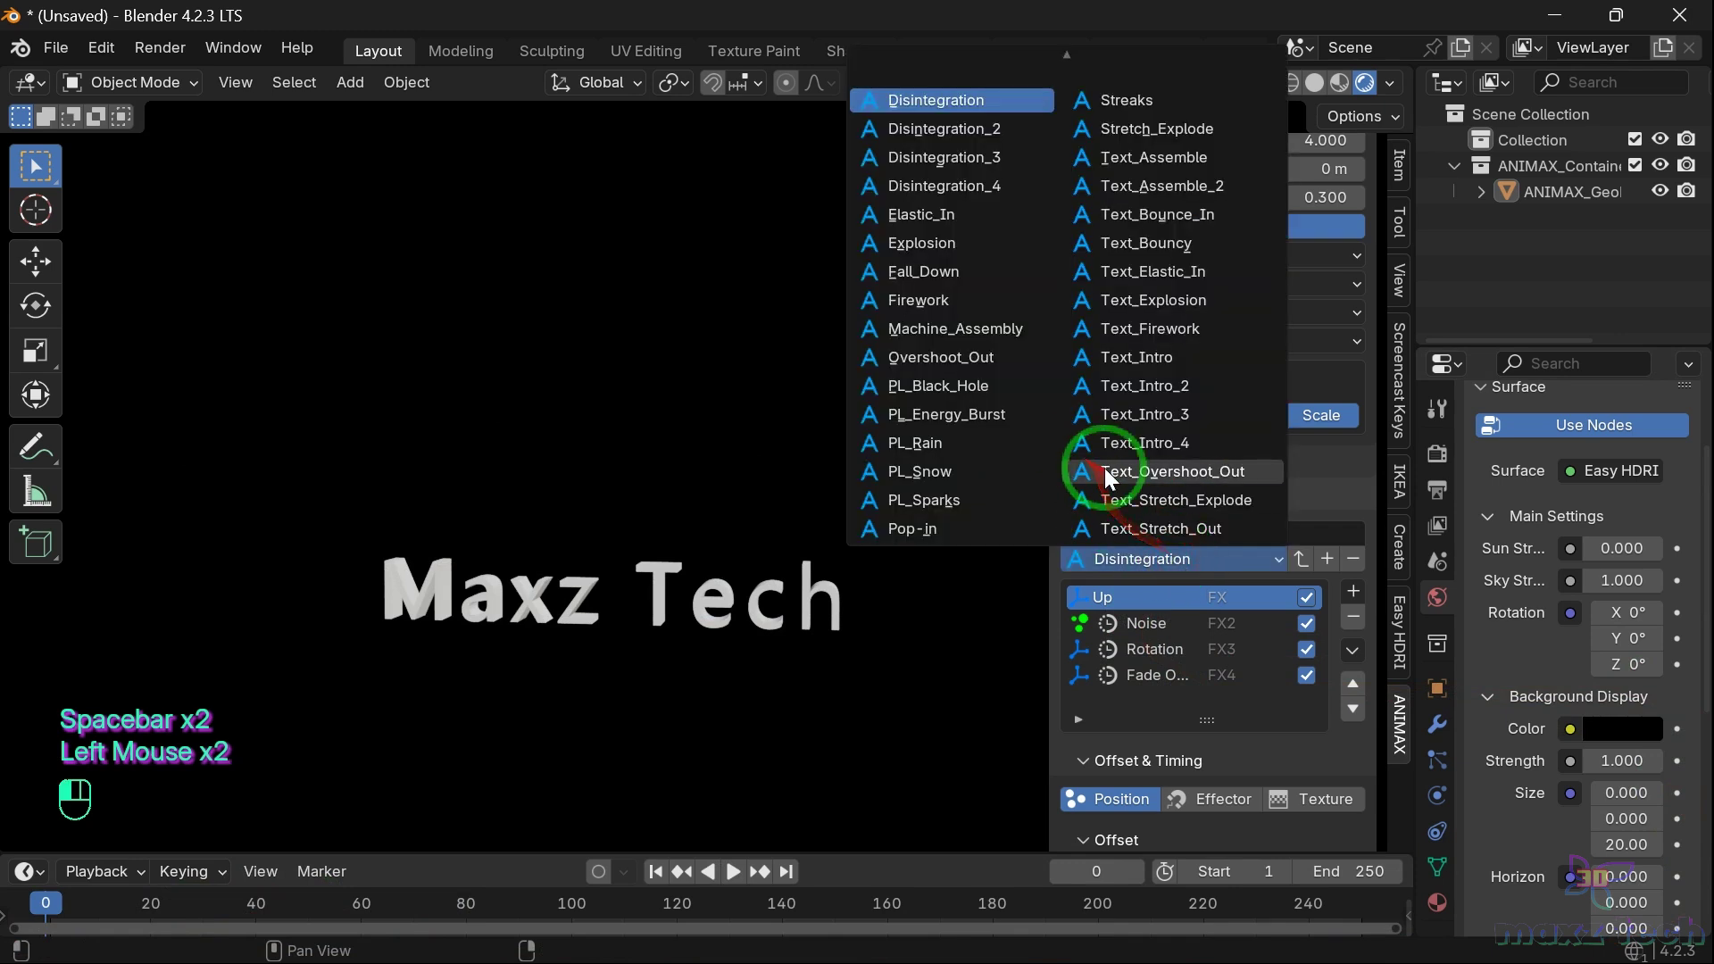
pyautogui.click(1000, 130)
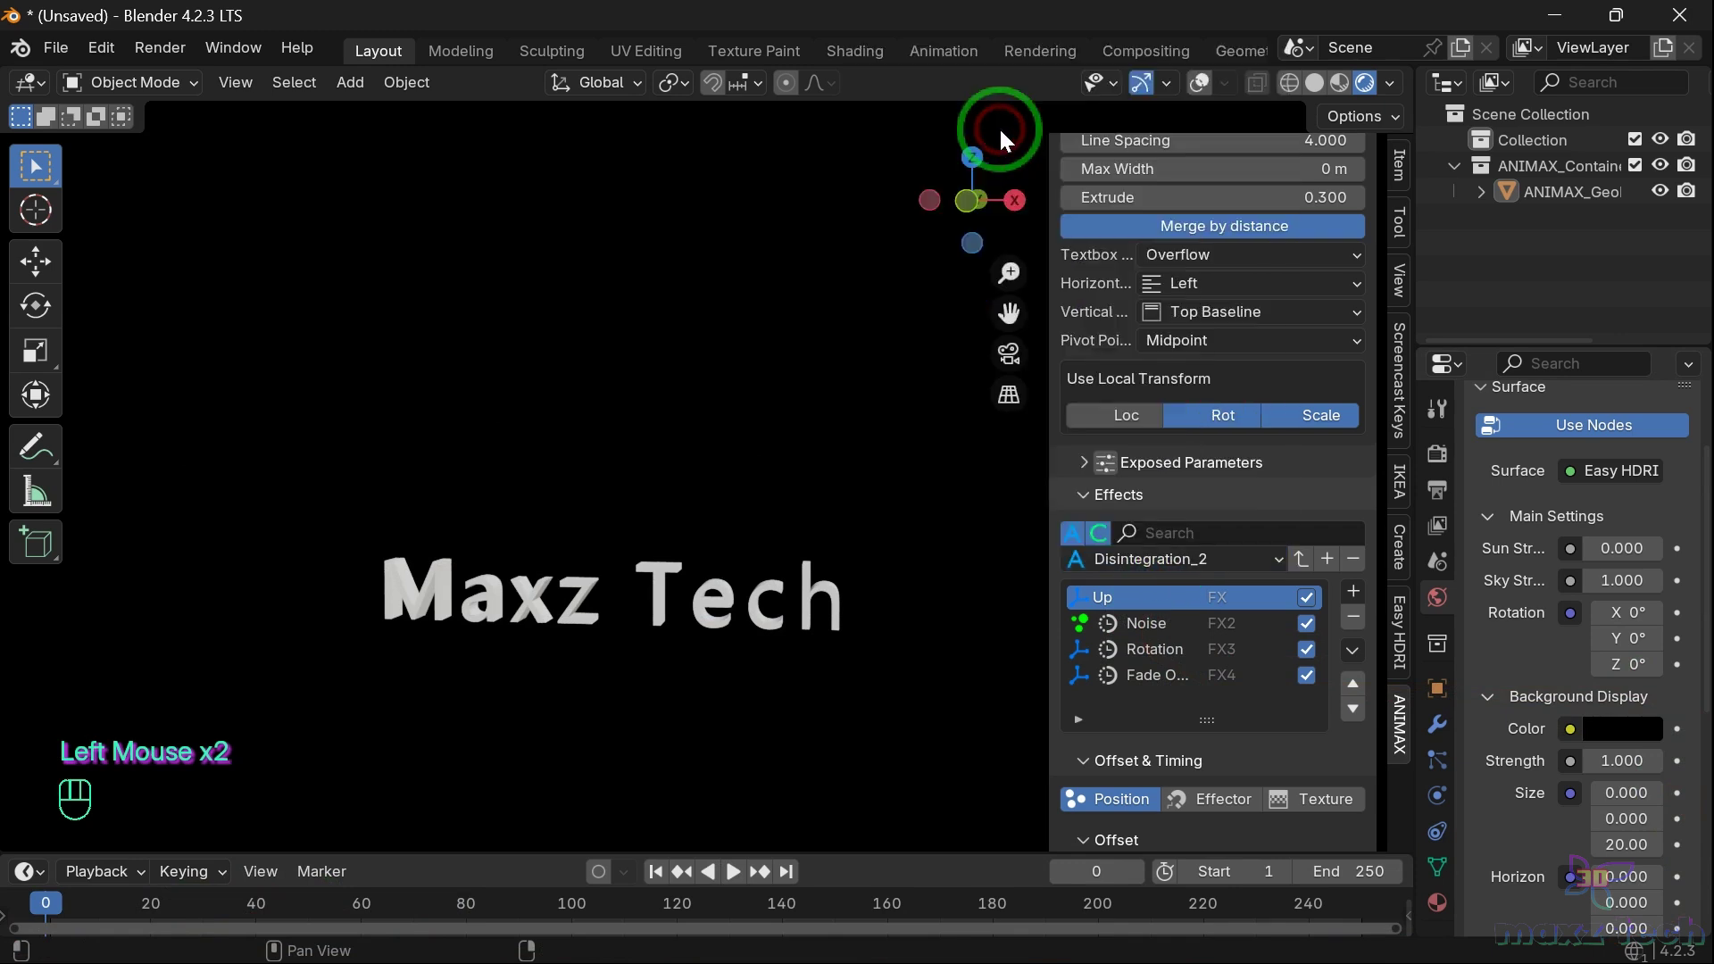
pyautogui.click(1352, 620)
pyautogui.click(1351, 620)
pyautogui.click(1352, 619)
pyautogui.click(1352, 619)
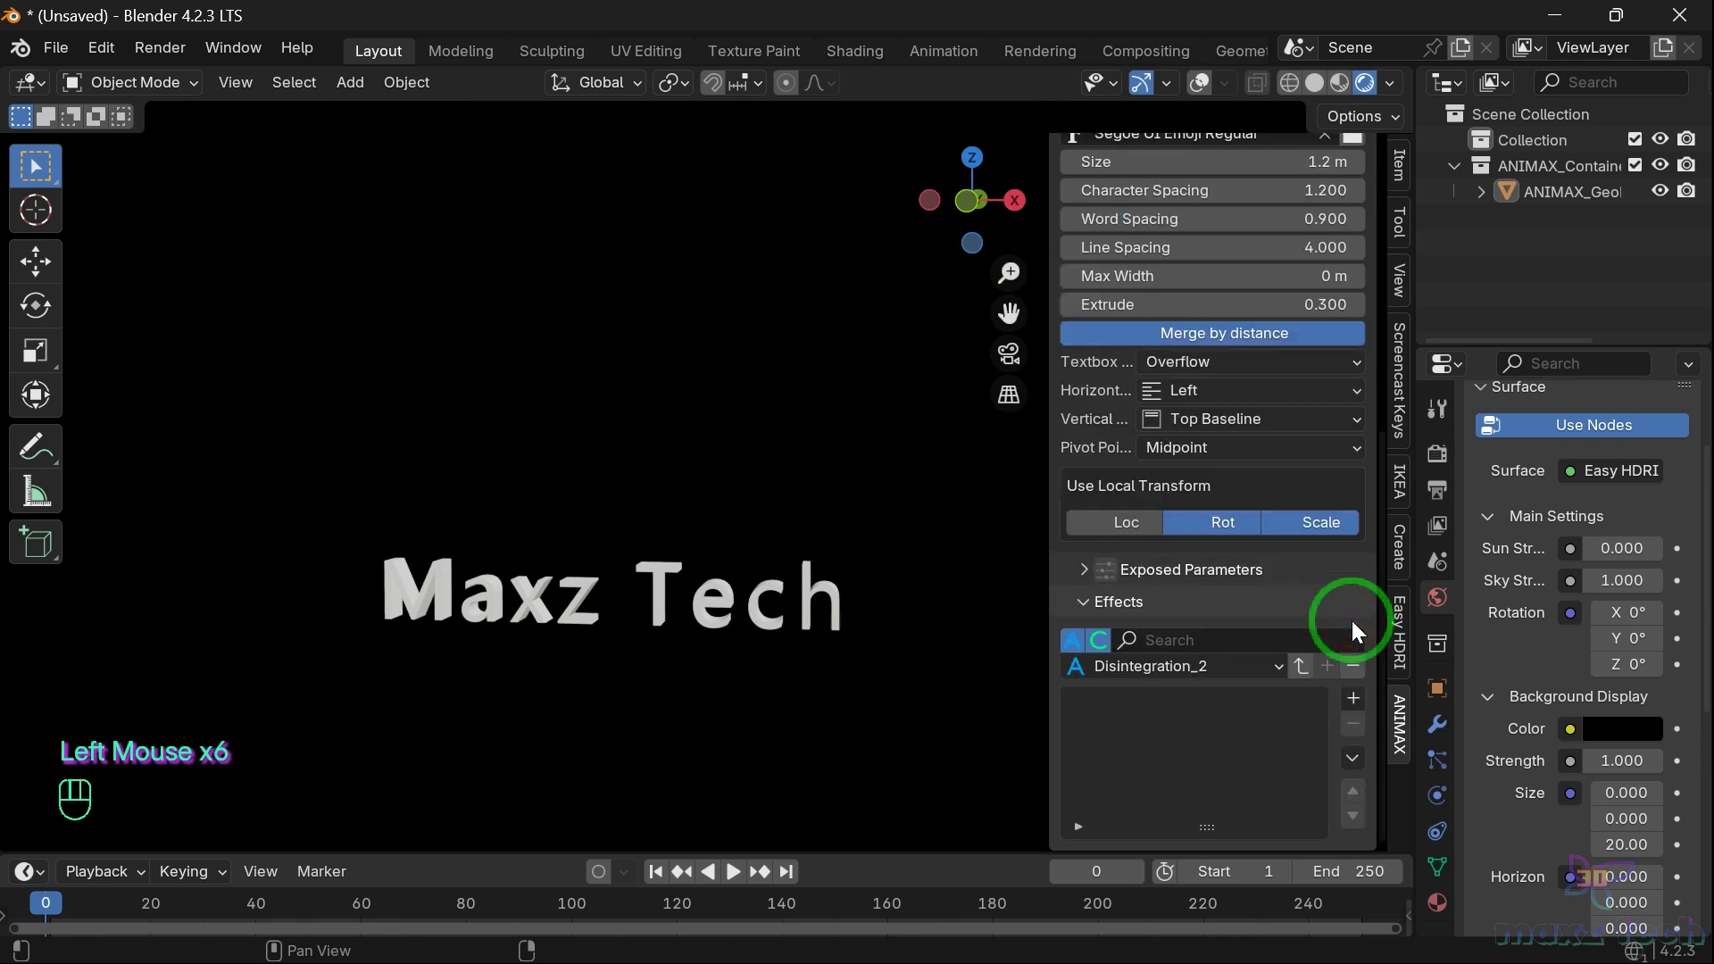
pyautogui.press('space')
pyautogui.press('space')
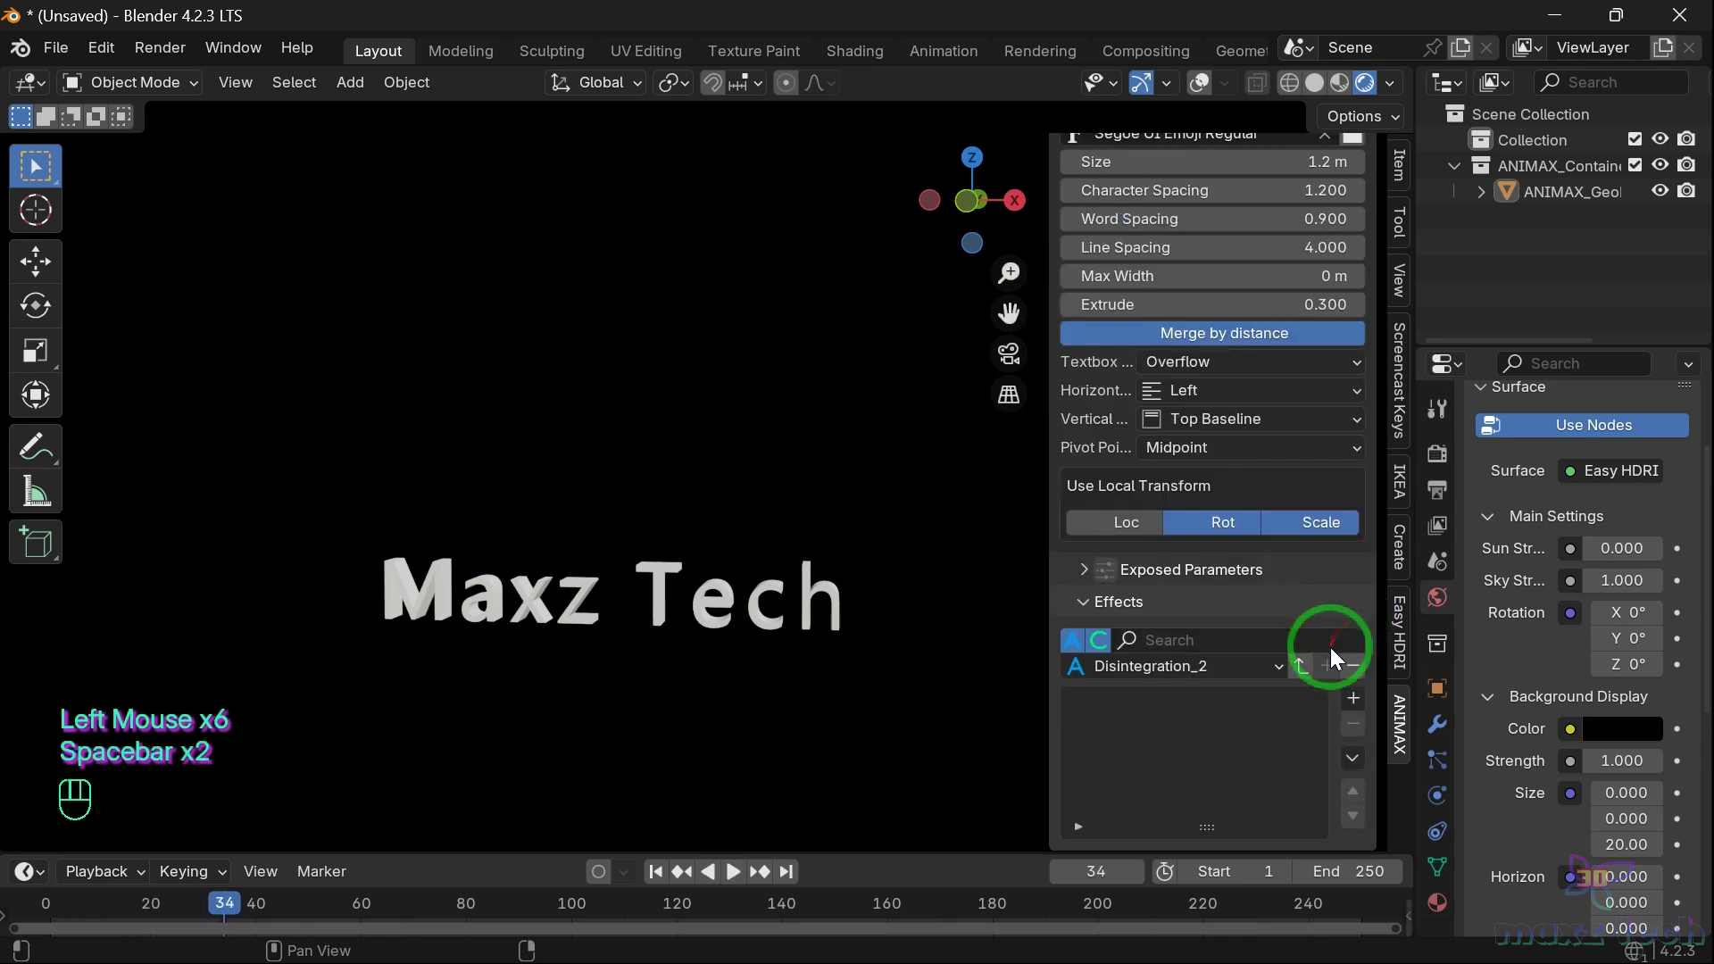
pyautogui.click(1300, 669)
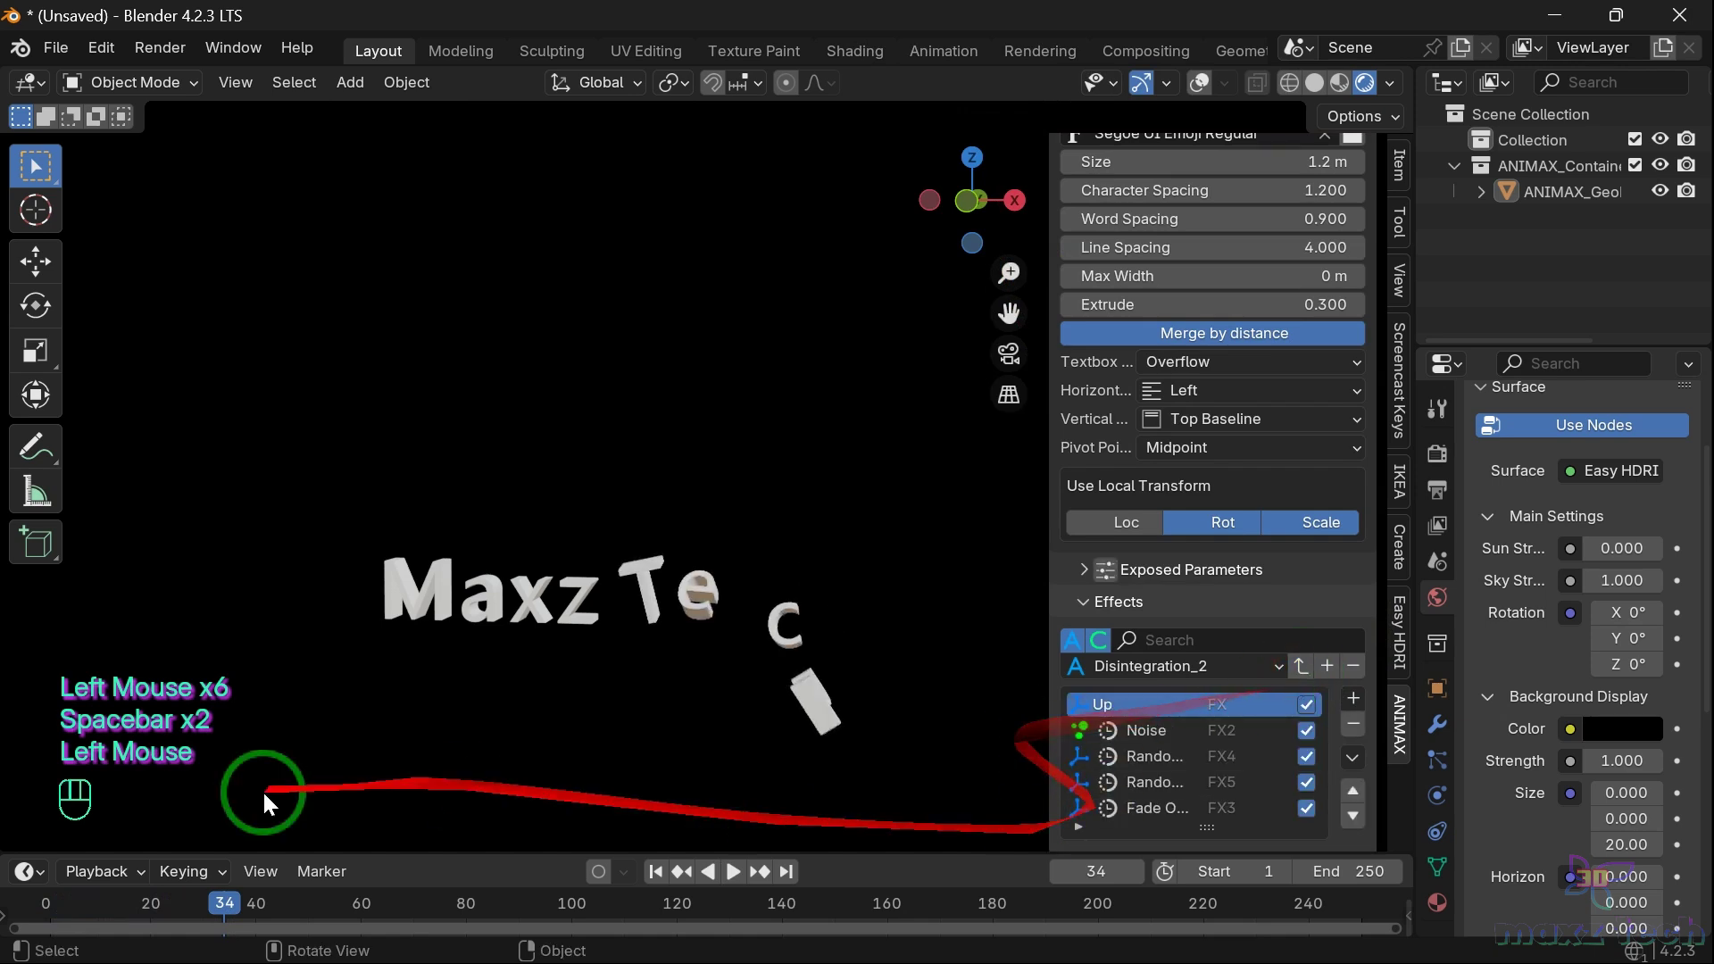
# Play the Disintegration_2 animation from the start, stop it, and return to frame 0
pyautogui.click(32, 900)
pyautogui.press('space')
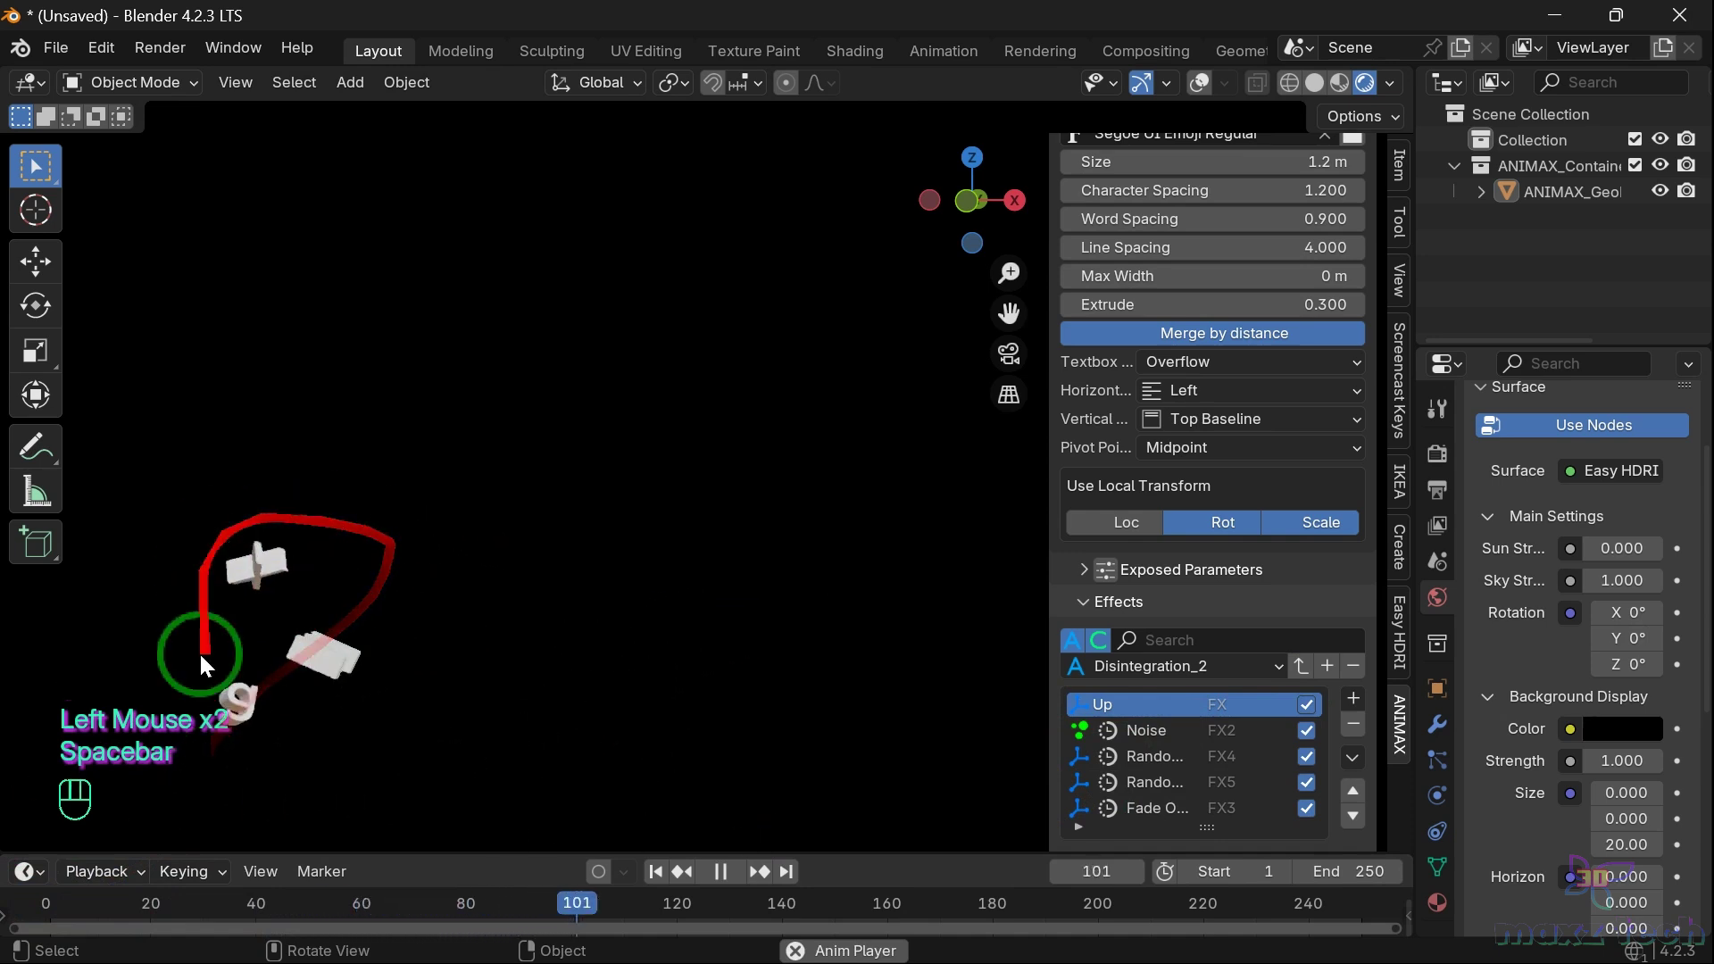
pyautogui.press('space')
pyautogui.click(46, 902)
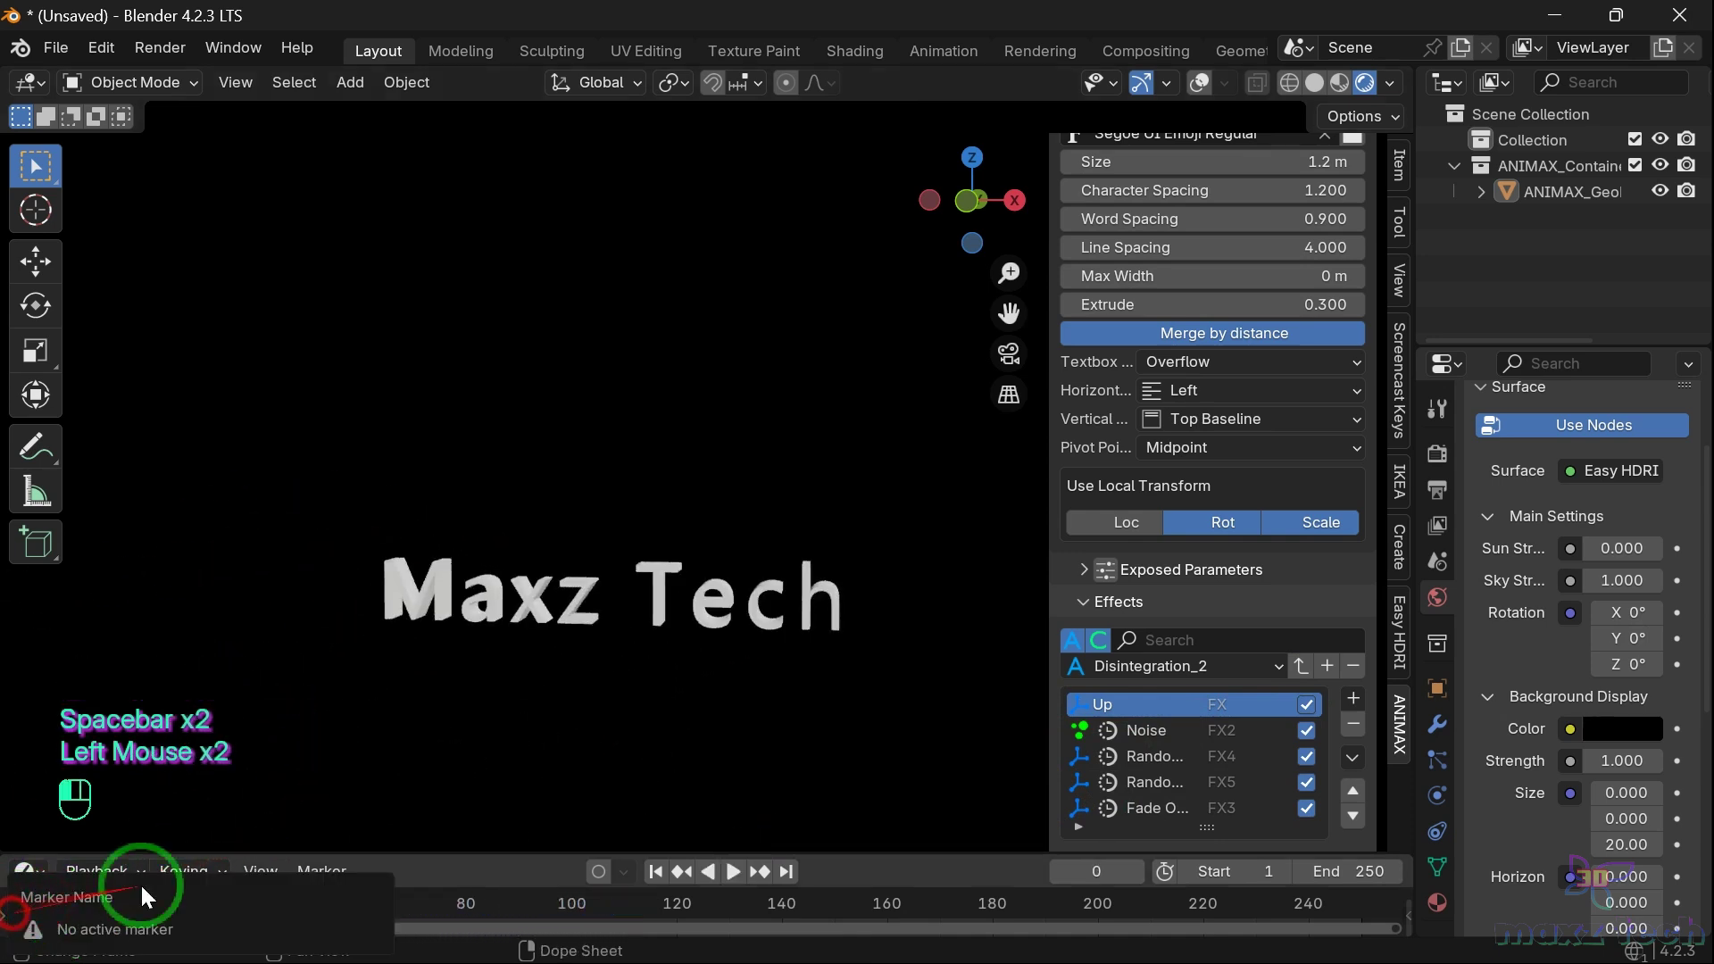
# Remove all Disintegration_2 effects from the text and apply the Disintegration_3 preset instead
pyautogui.scroll(-2, 1272, 628)
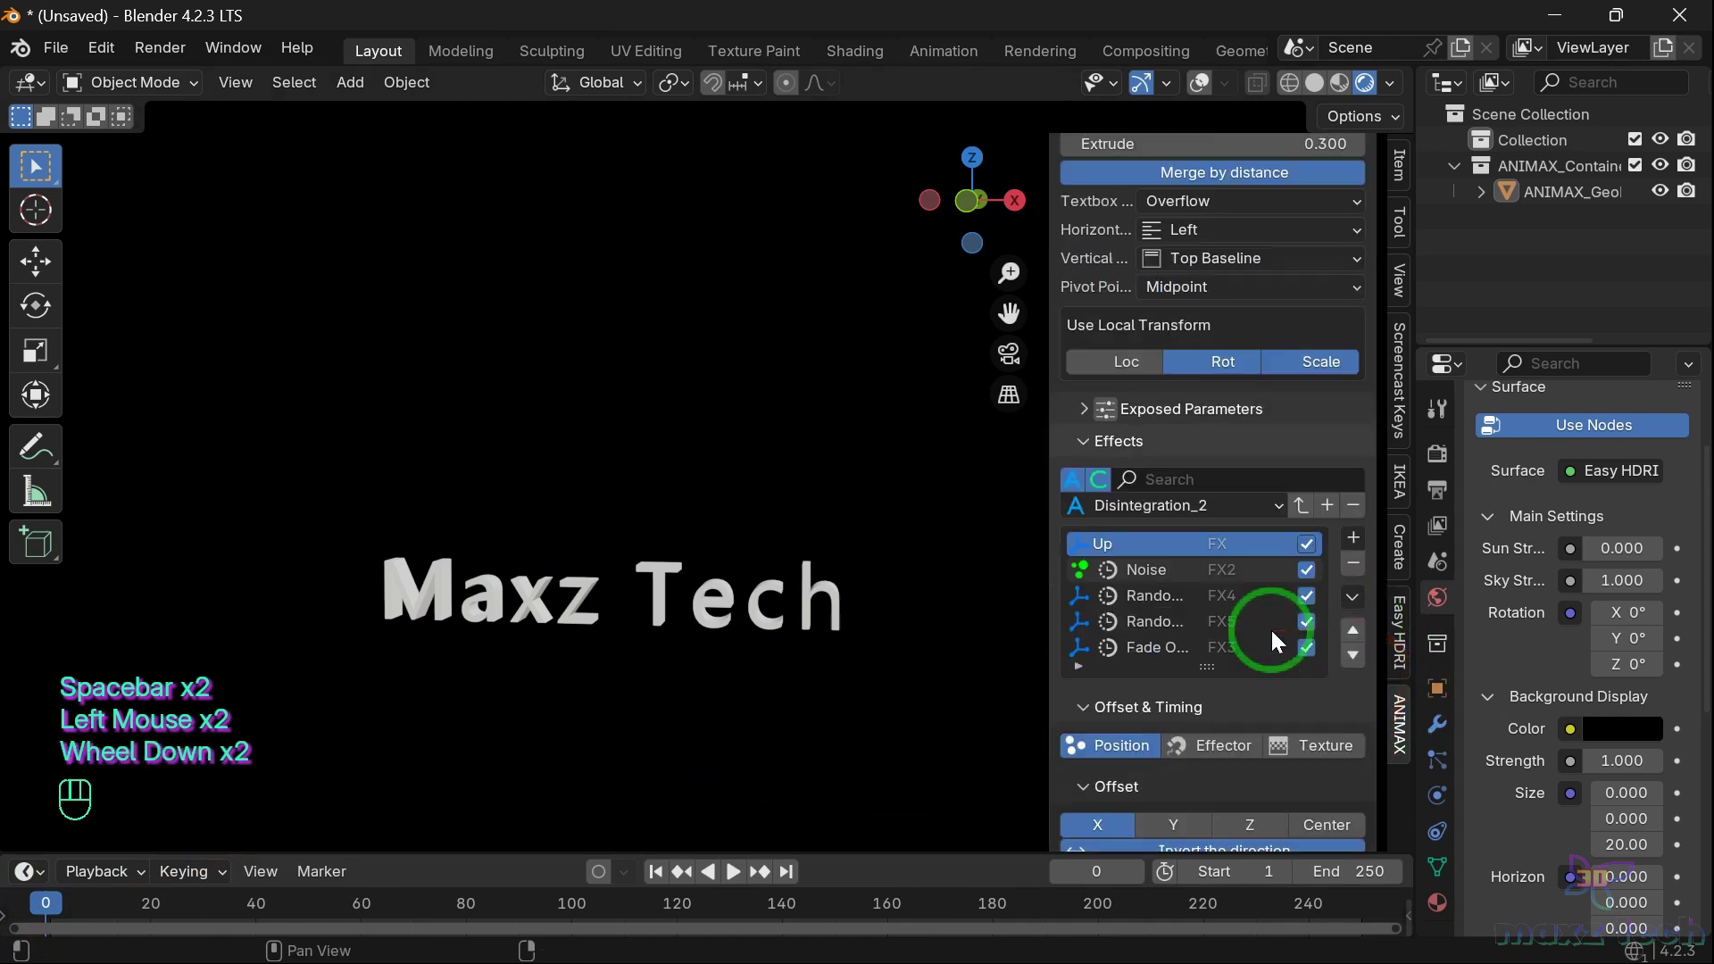
pyautogui.moveTo(1225, 454); pyautogui.dragTo(1020, 591)
pyautogui.click(1354, 510)
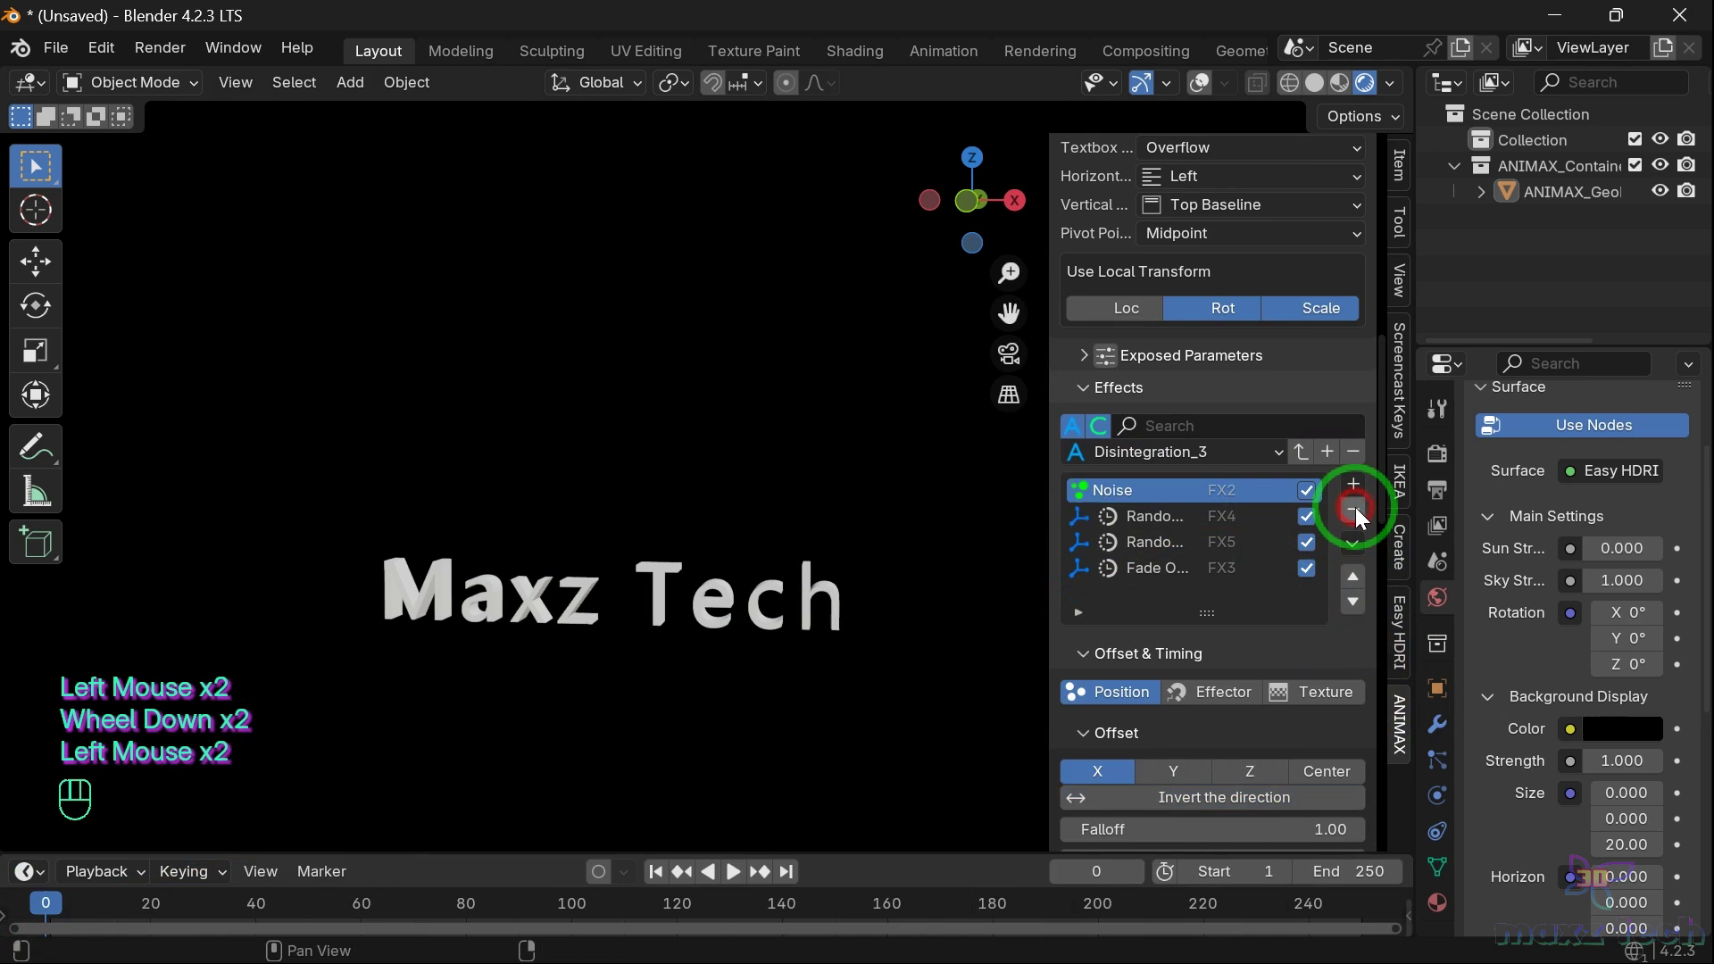
pyautogui.click(1355, 510)
pyautogui.click(1355, 510)
pyautogui.click(1355, 510)
pyautogui.click(1355, 510)
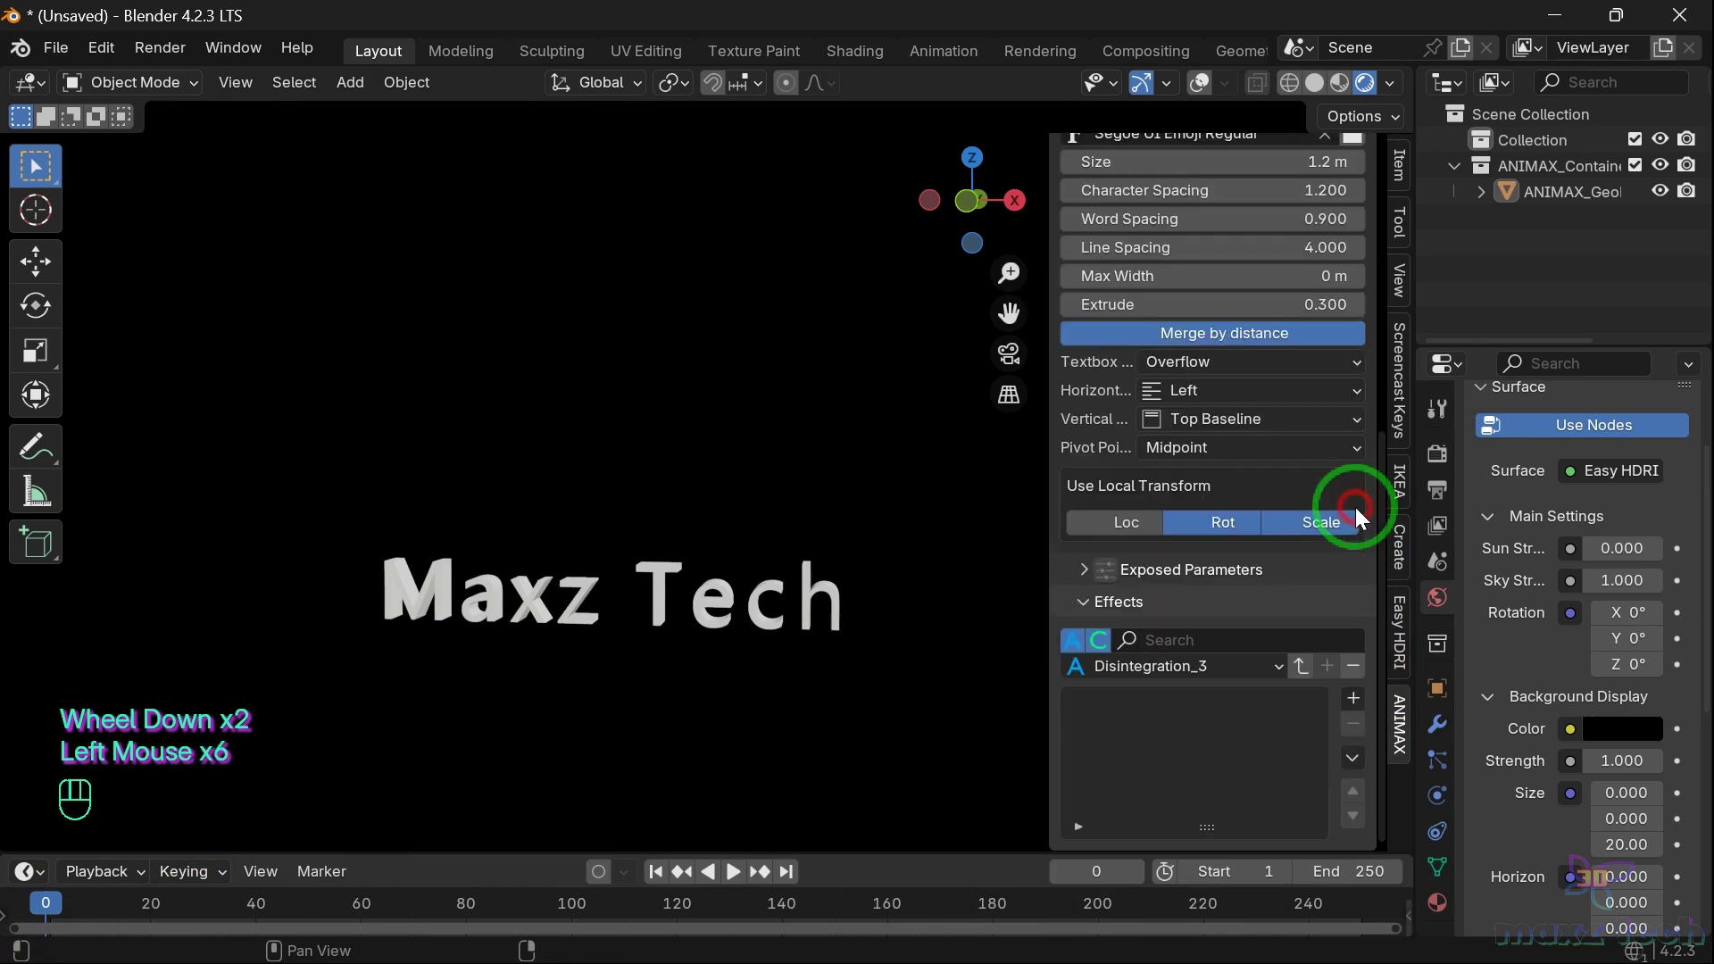
pyautogui.click(1301, 666)
pyautogui.scroll(-5, 1102, 657)
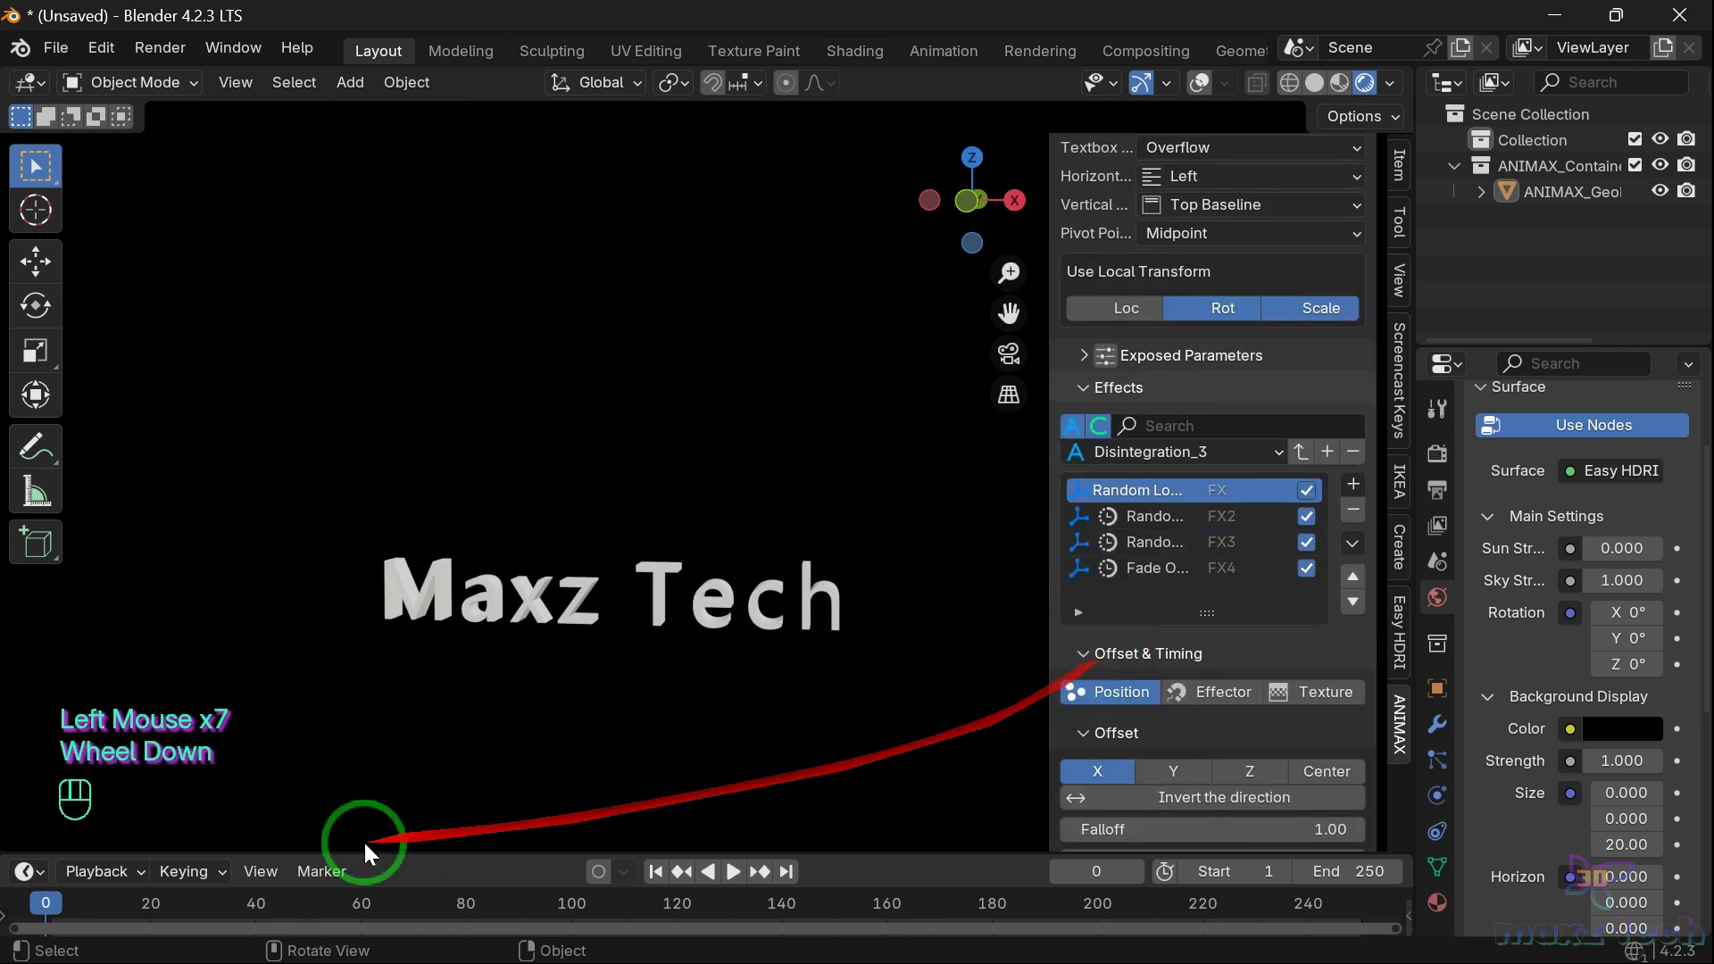
# Play the Disintegration_3 animation, stop it, and return to frame 0
pyautogui.press('space')
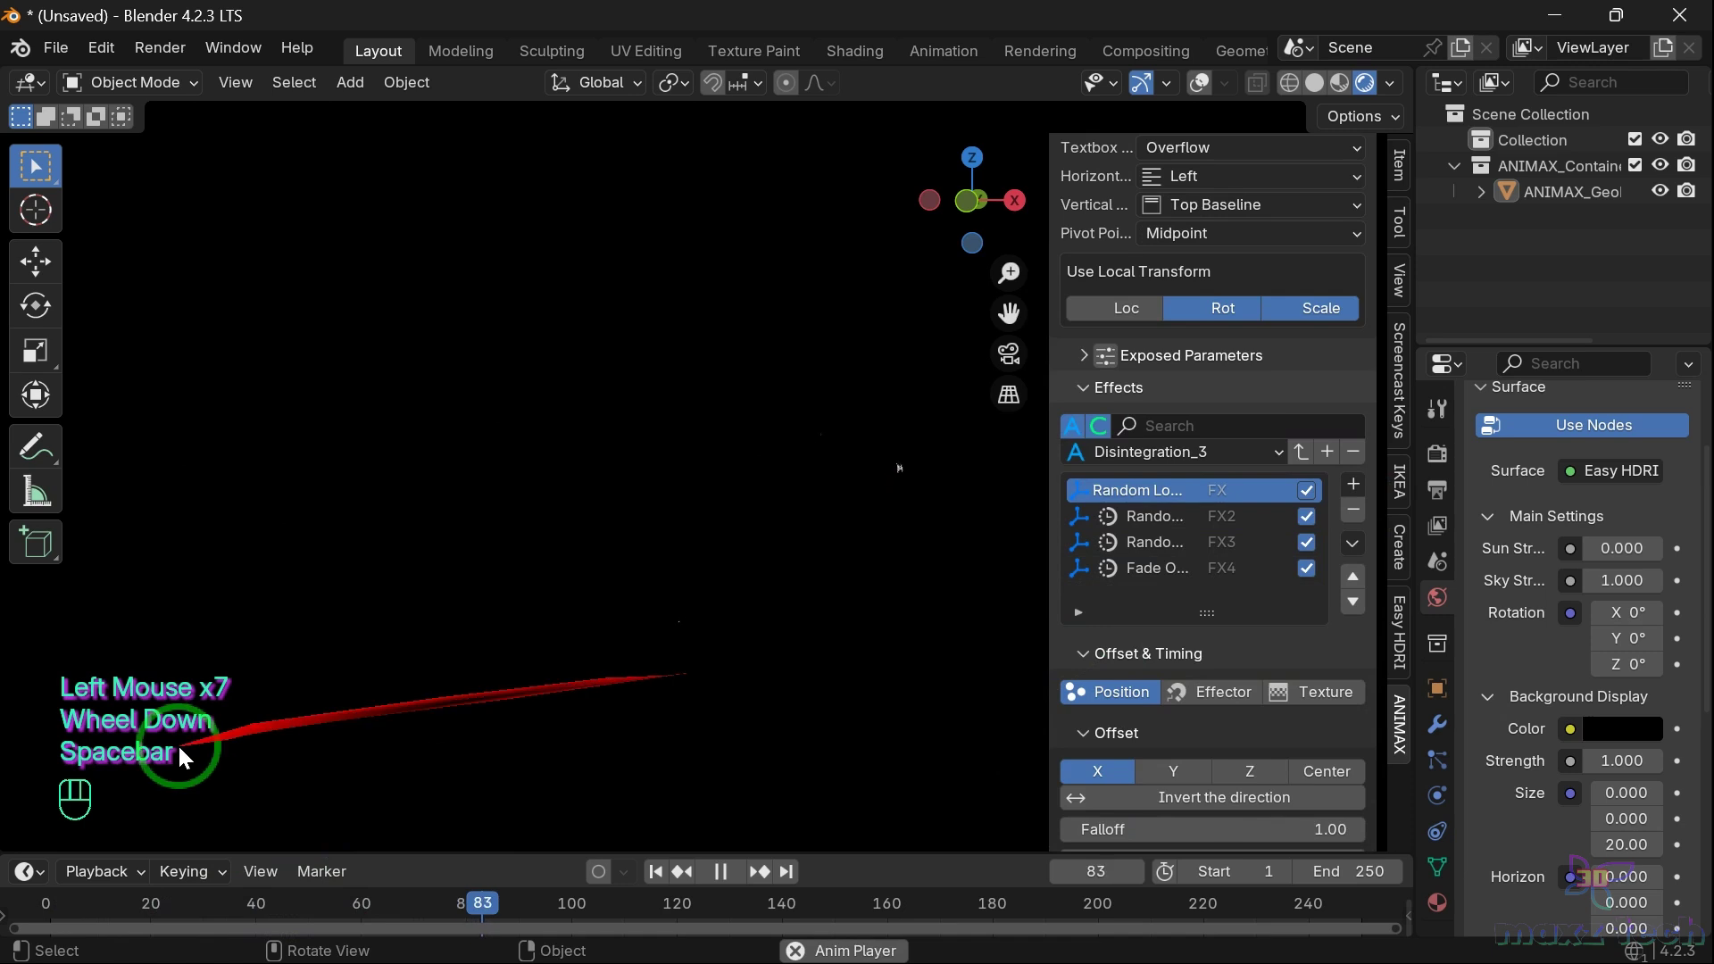
pyautogui.press('space')
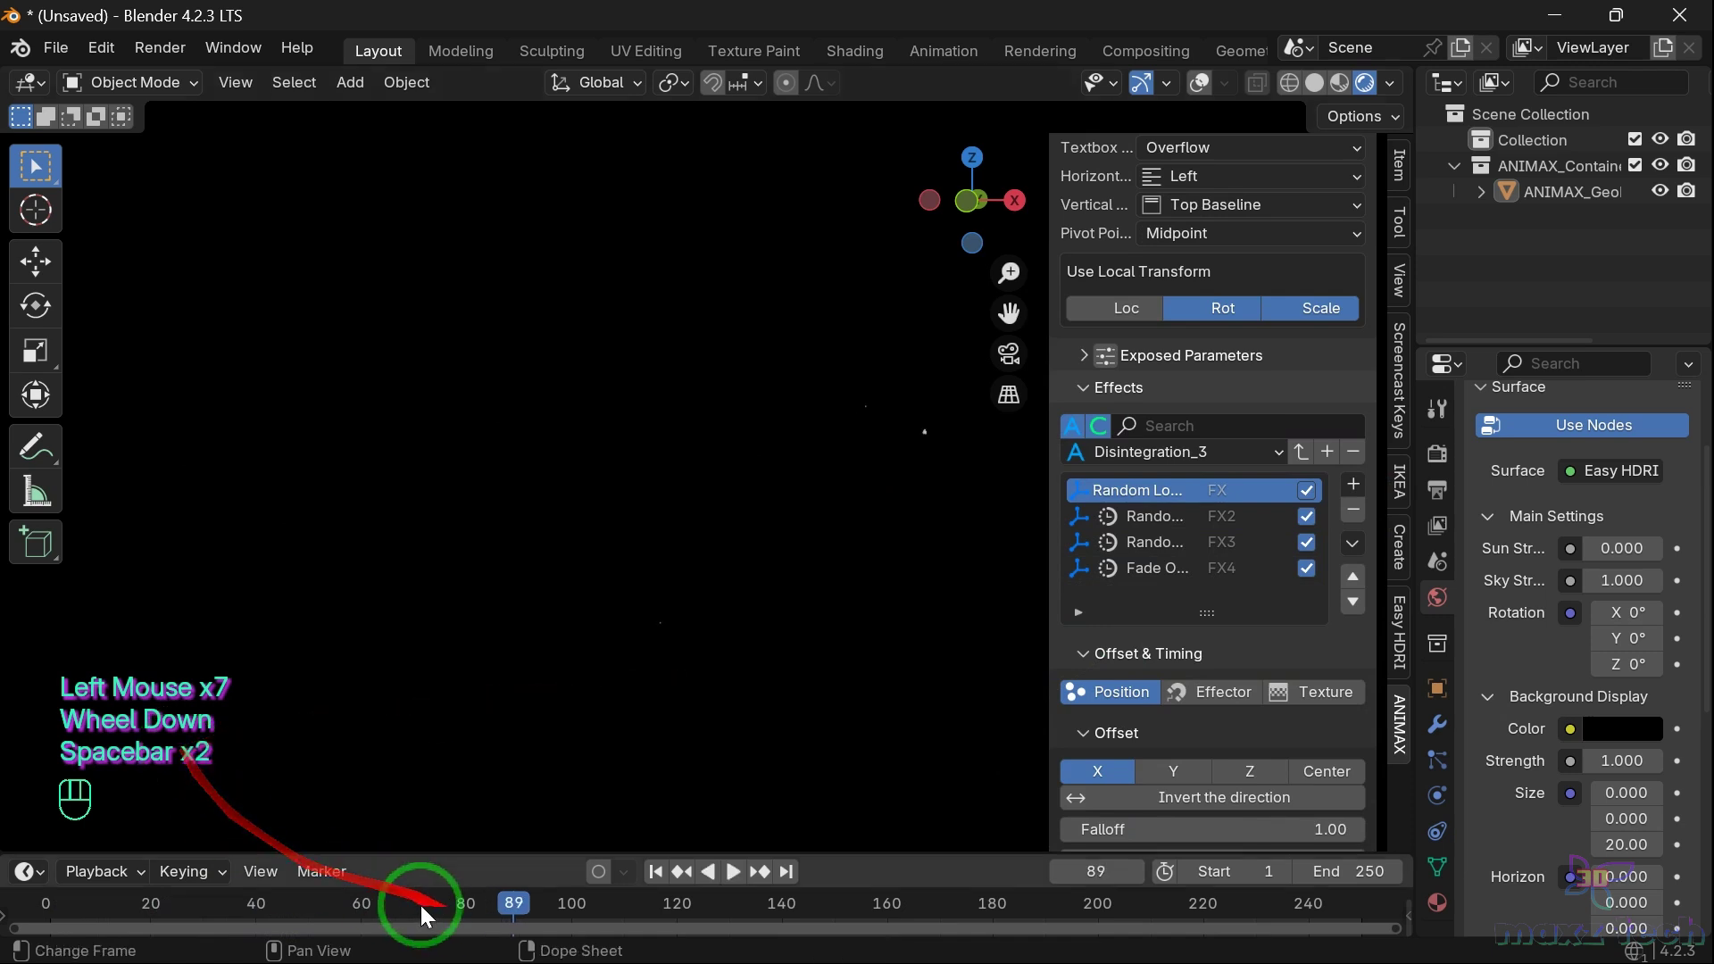
pyautogui.doubleClick(66, 900)
pyautogui.click(47, 904)
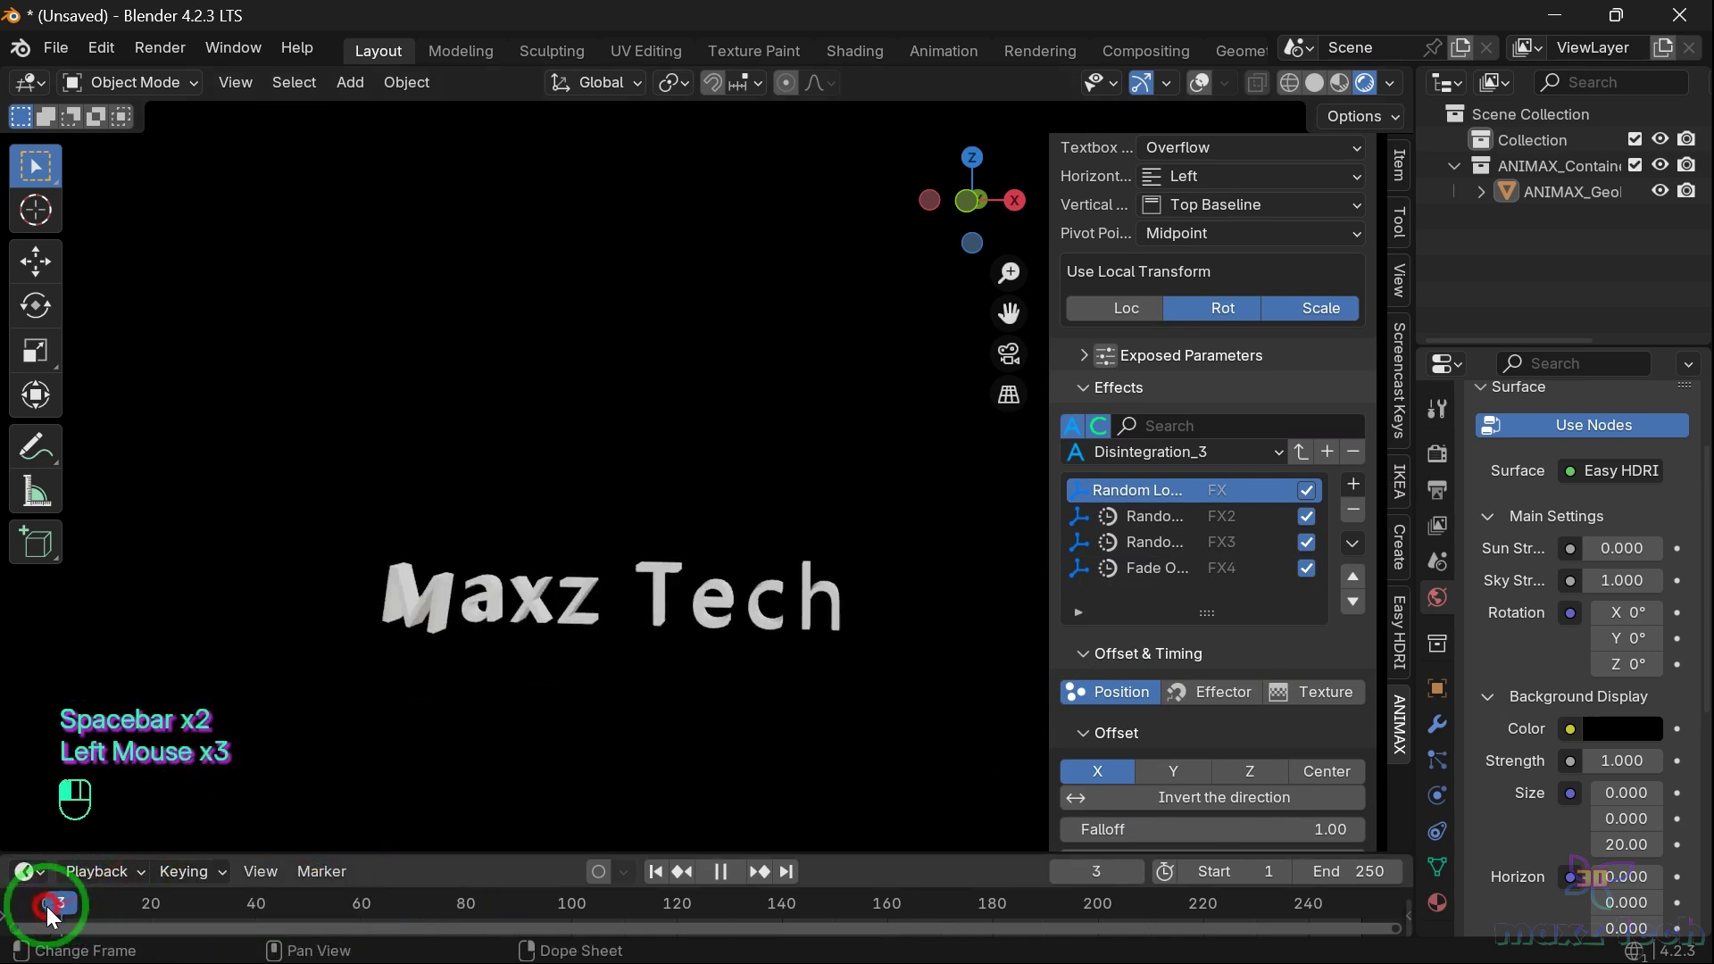
# Remove all Disintegration_3 effects from the text and apply the Disintegration_4 preset instead
pyautogui.click(1354, 512)
pyautogui.click(1356, 512)
pyautogui.click(1356, 512)
pyautogui.click(1358, 511)
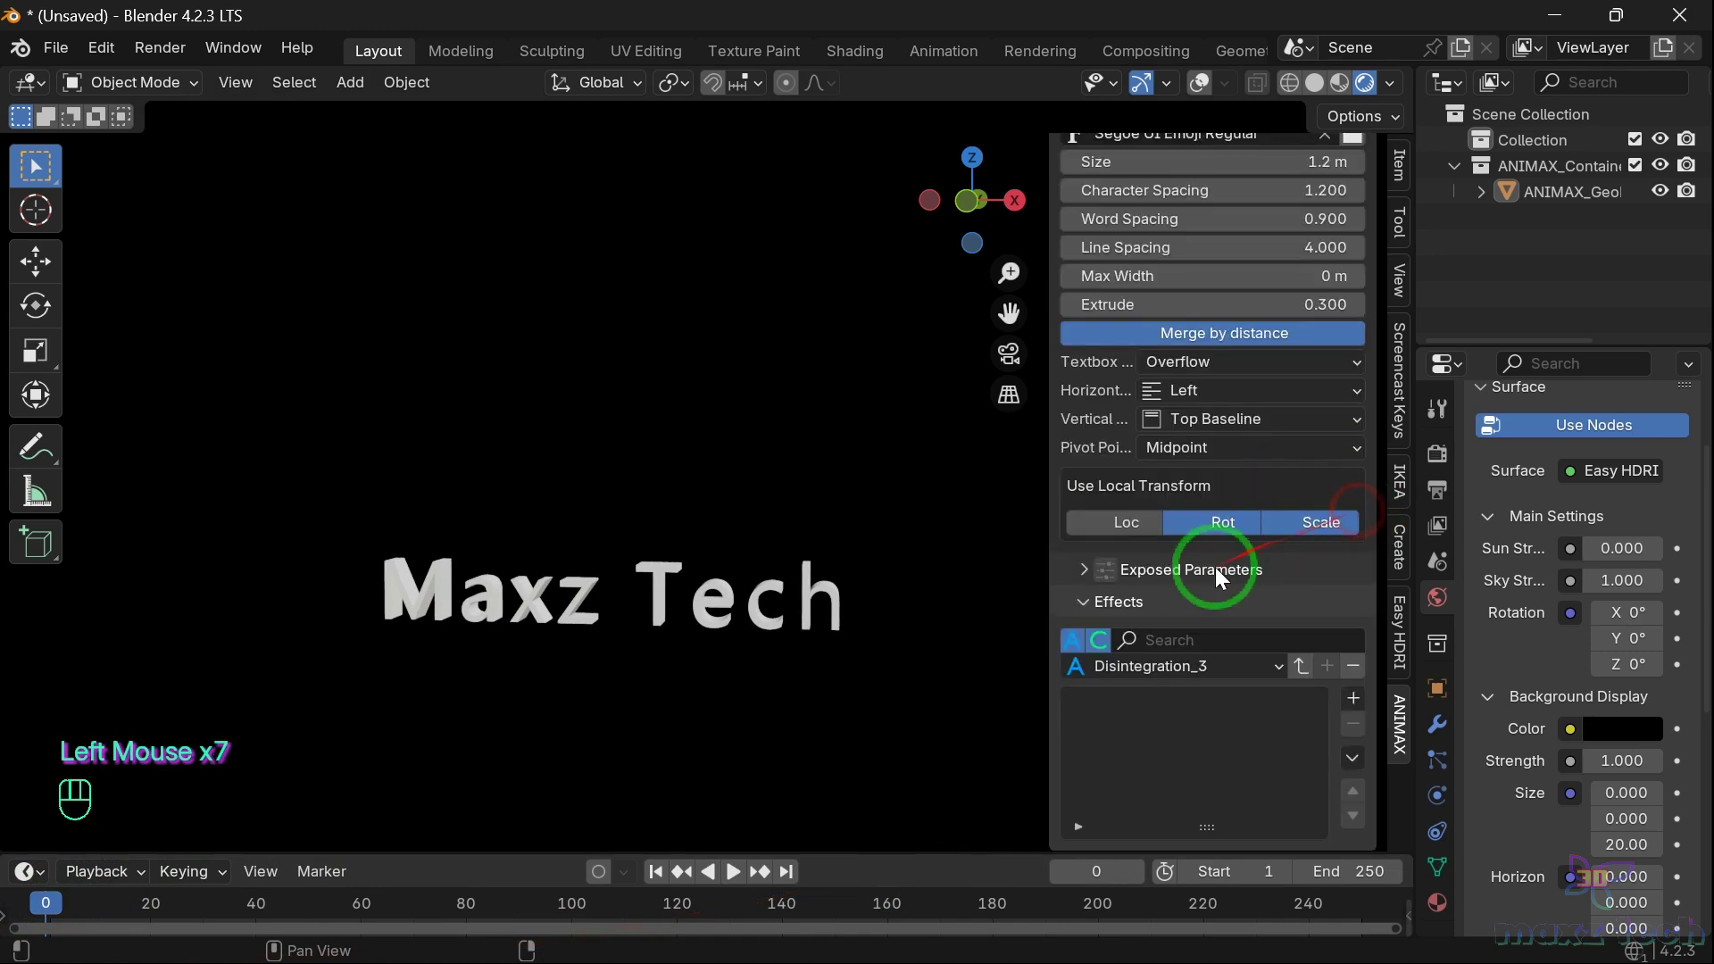
pyautogui.click(1161, 666)
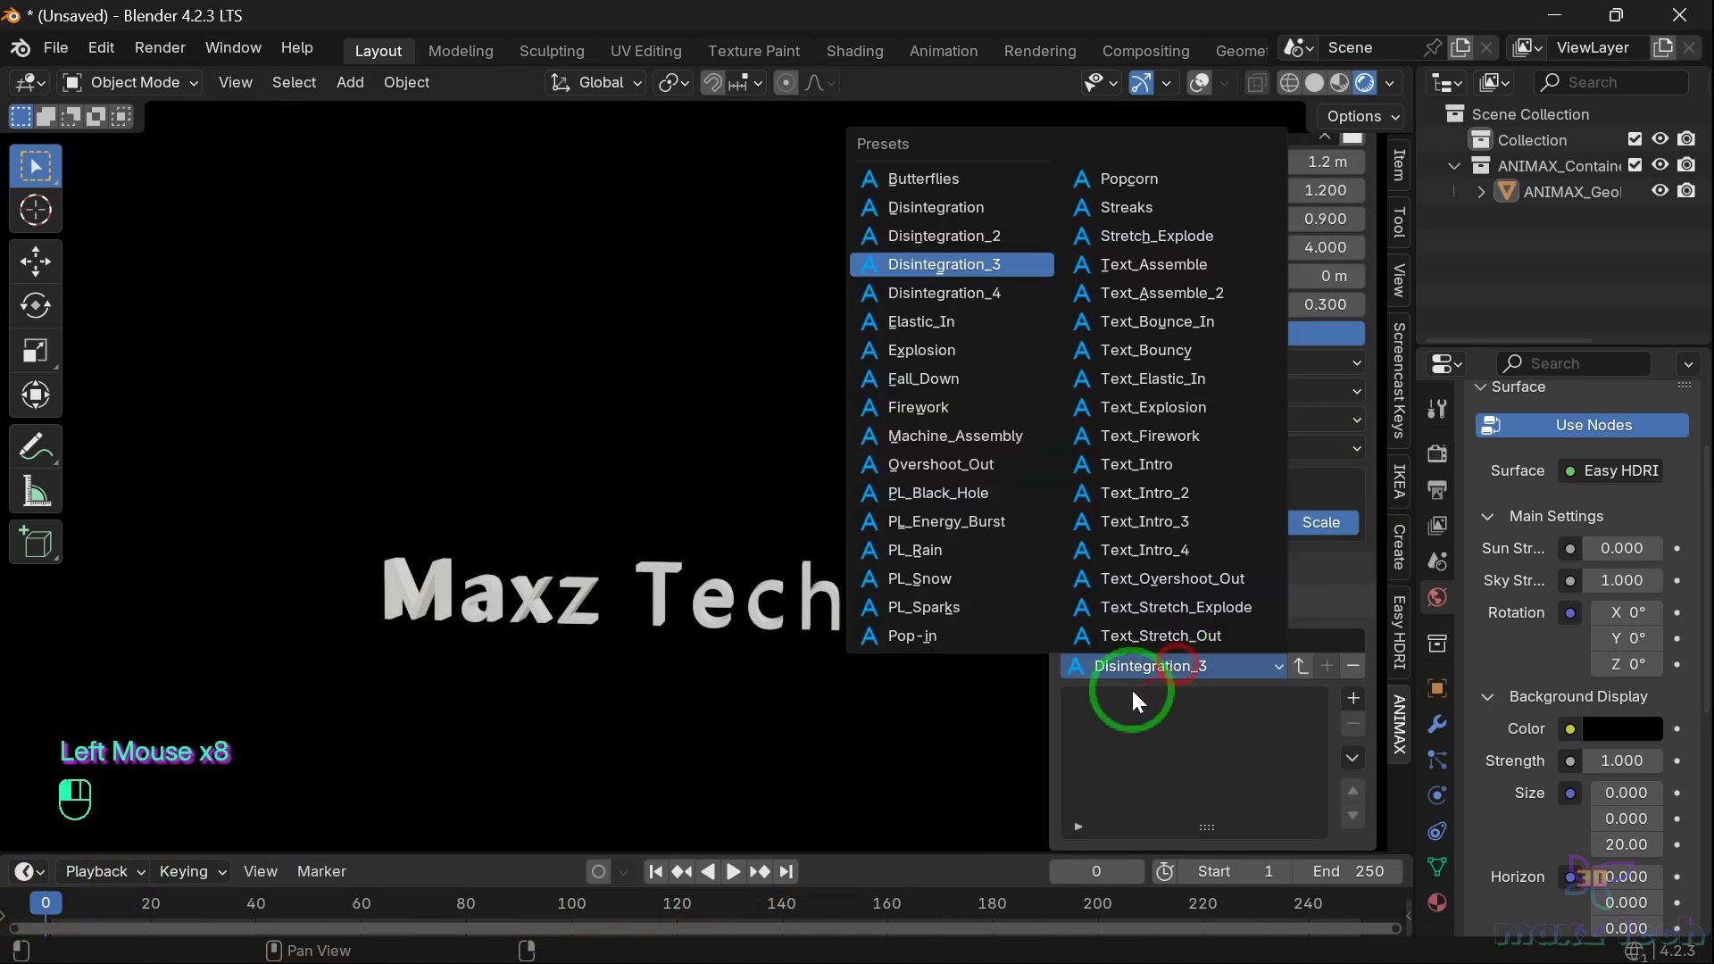
pyautogui.click(947, 297)
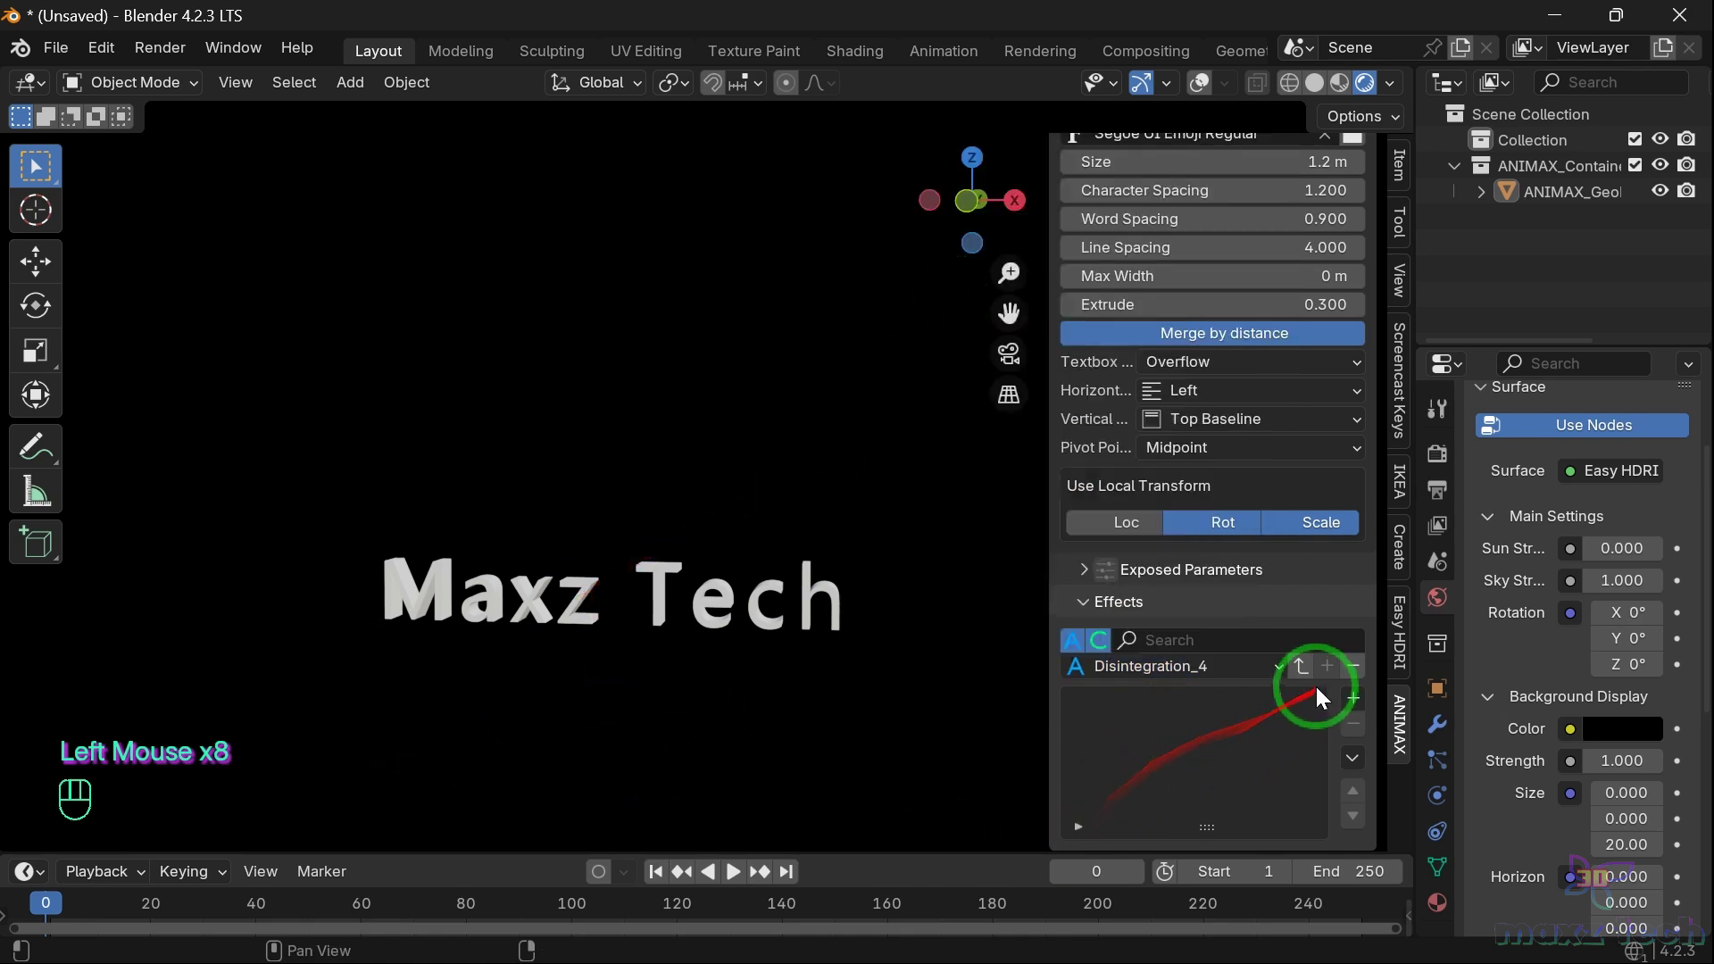
# Play the Disintegration_4 animation, stop it, and return to frame 0
pyautogui.press('space')
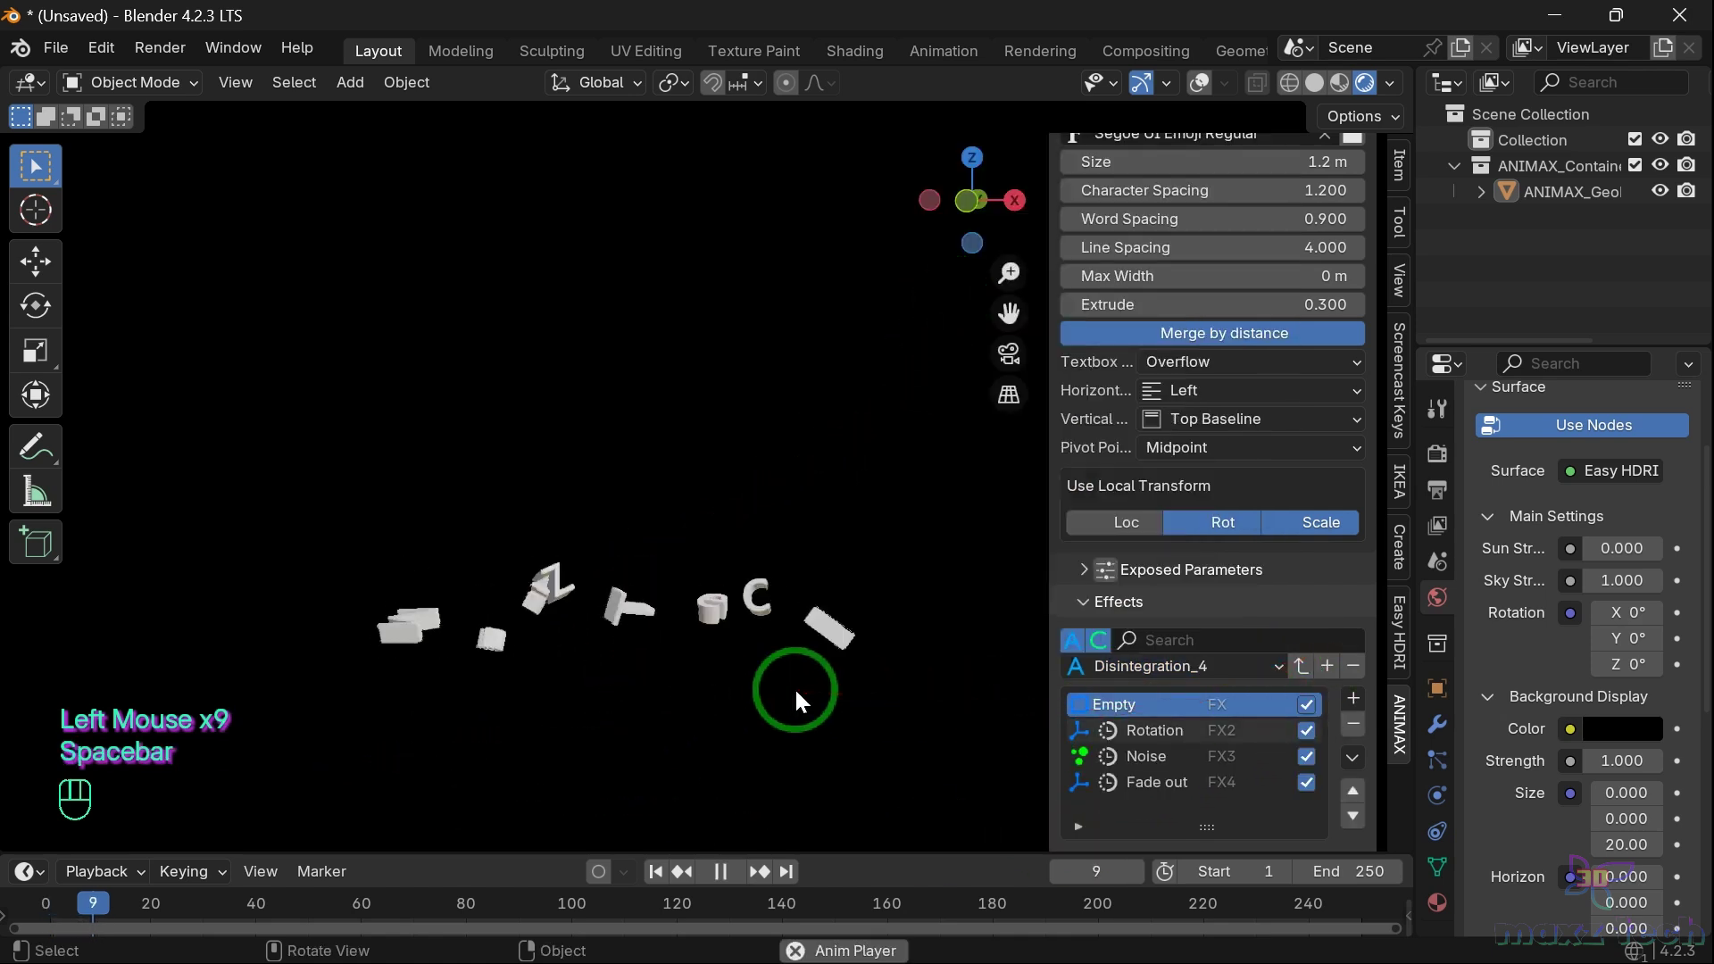
pyautogui.press('space')
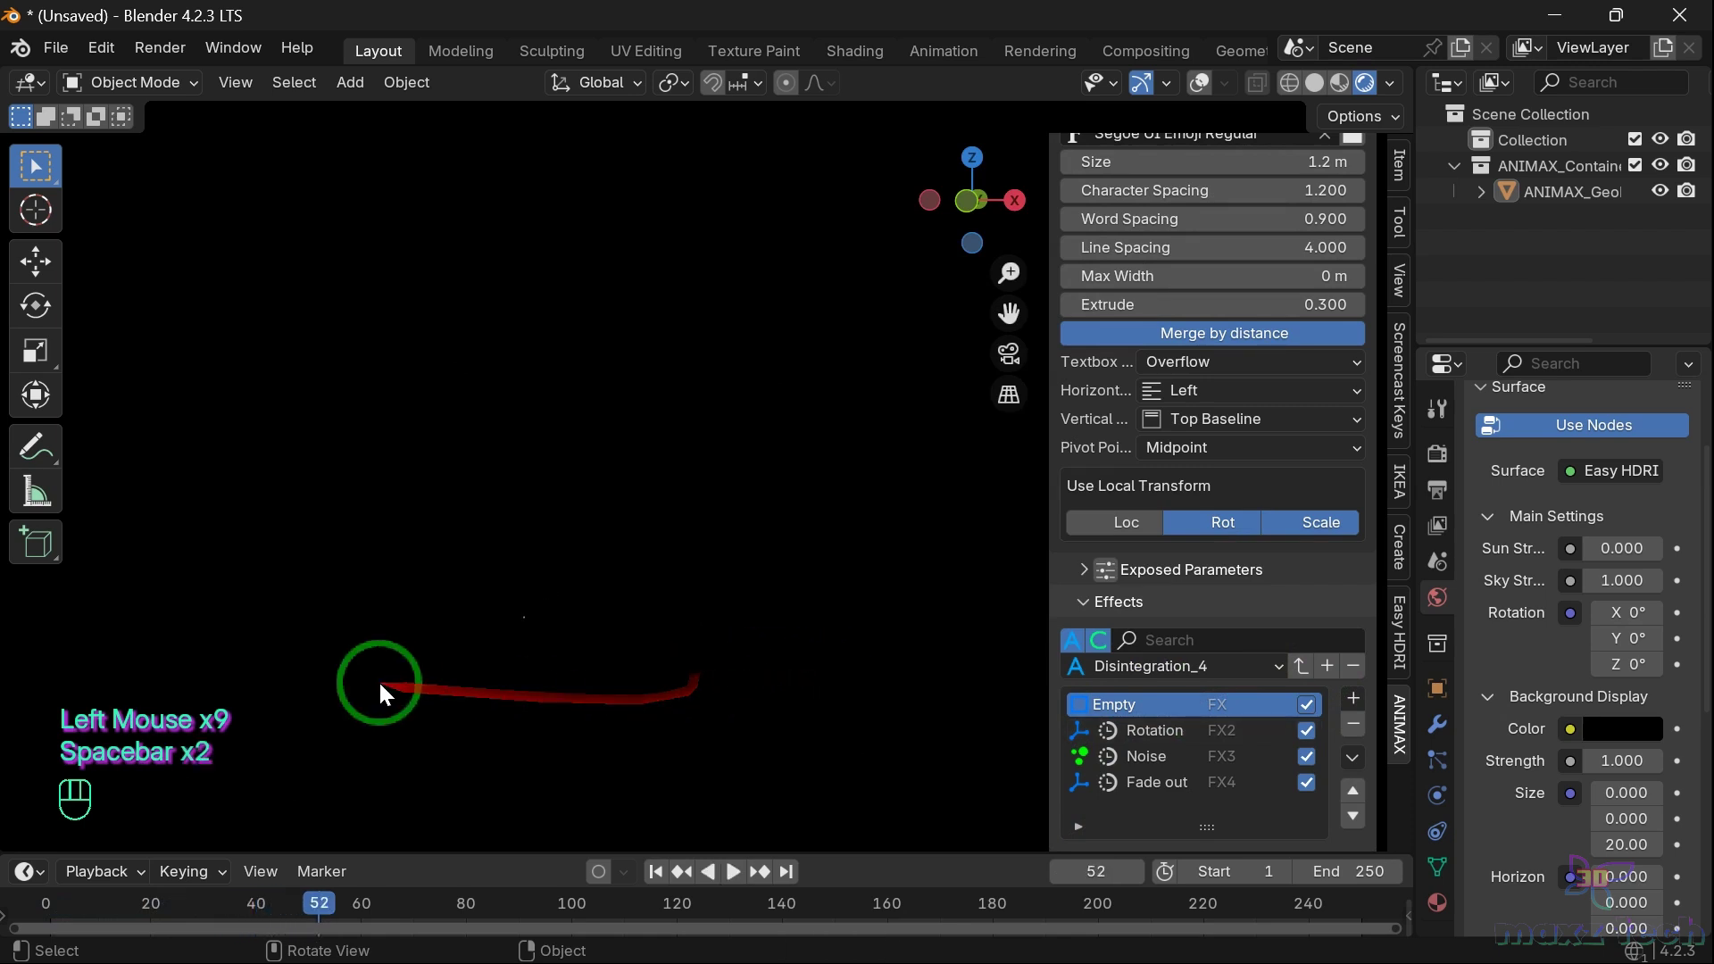
pyautogui.click(44, 905)
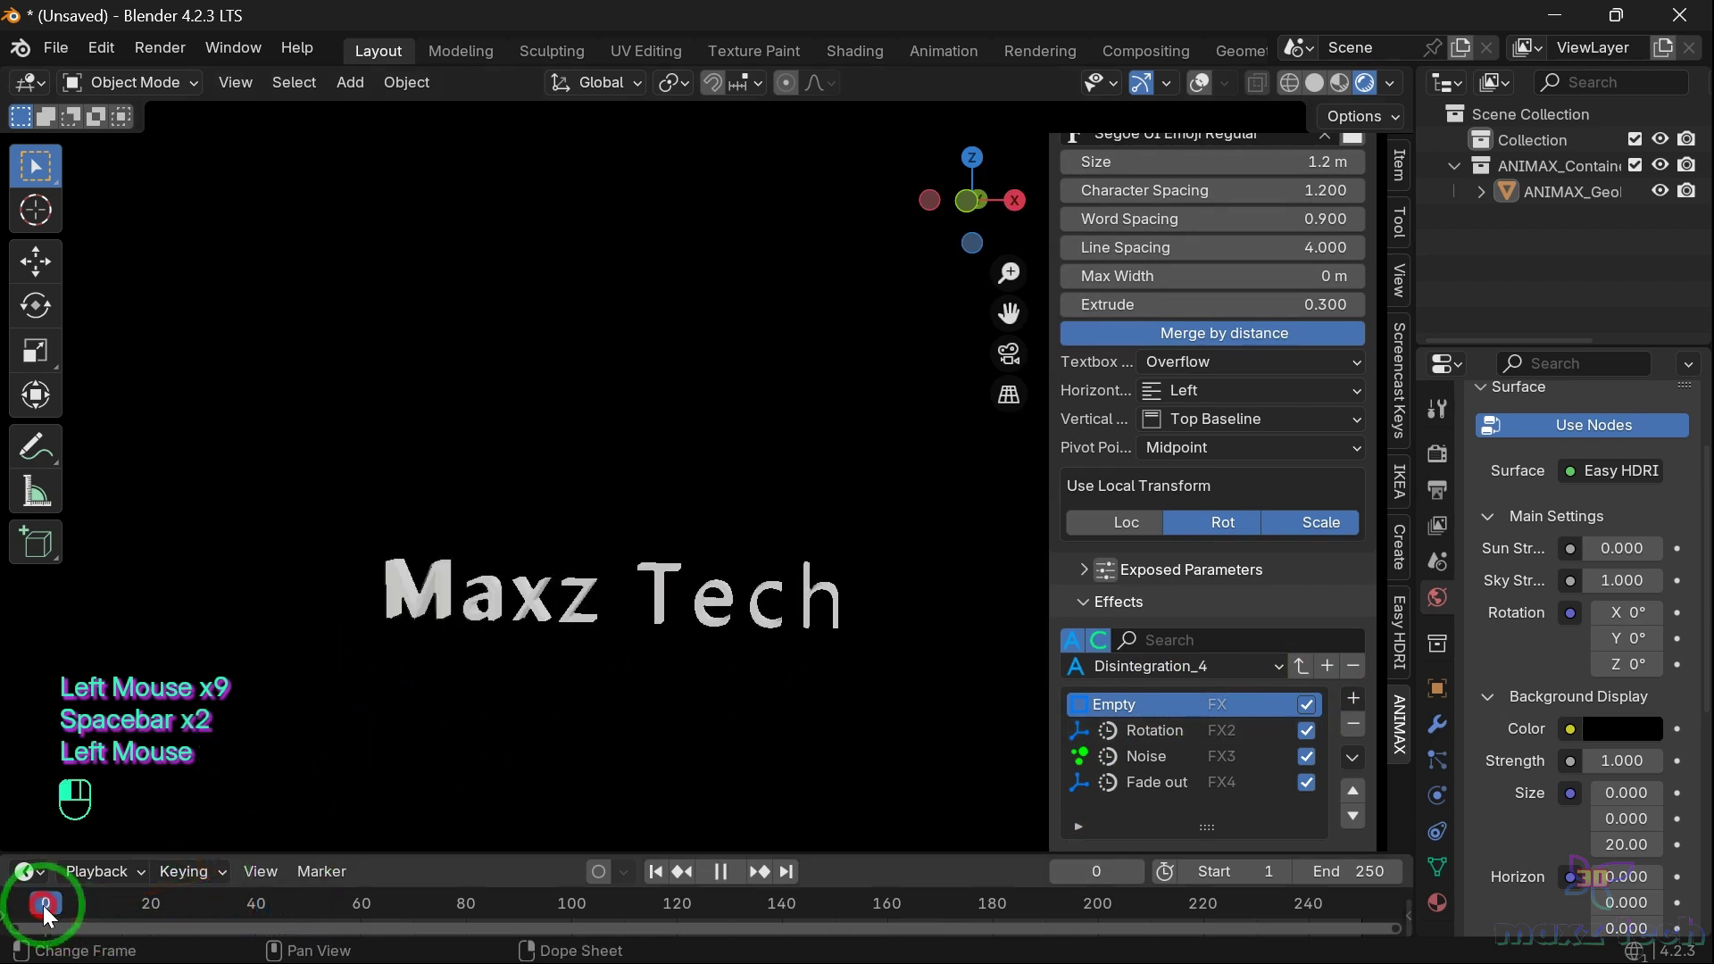
# Choose the Elastic_In preset, move the timeline to frame 24, remove all Disintegration_4 effects, and apply Elastic_In to the text
pyautogui.scroll(-2, 1250, 589)
pyautogui.click(1226, 506)
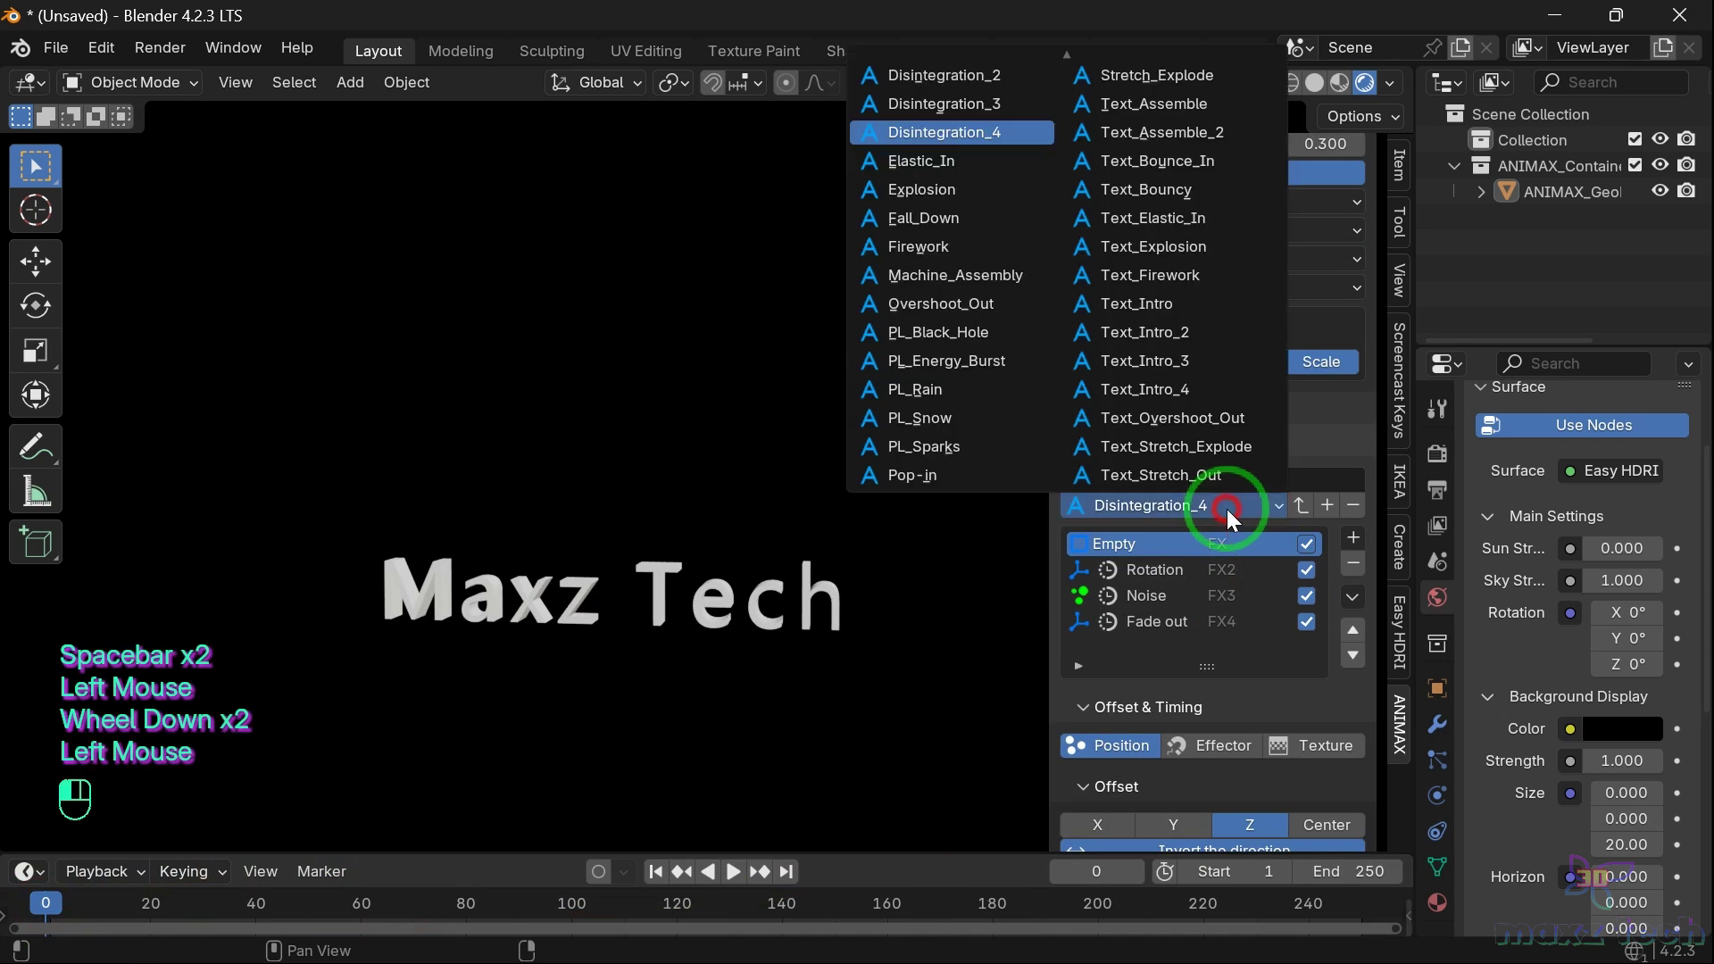
pyautogui.click(950, 168)
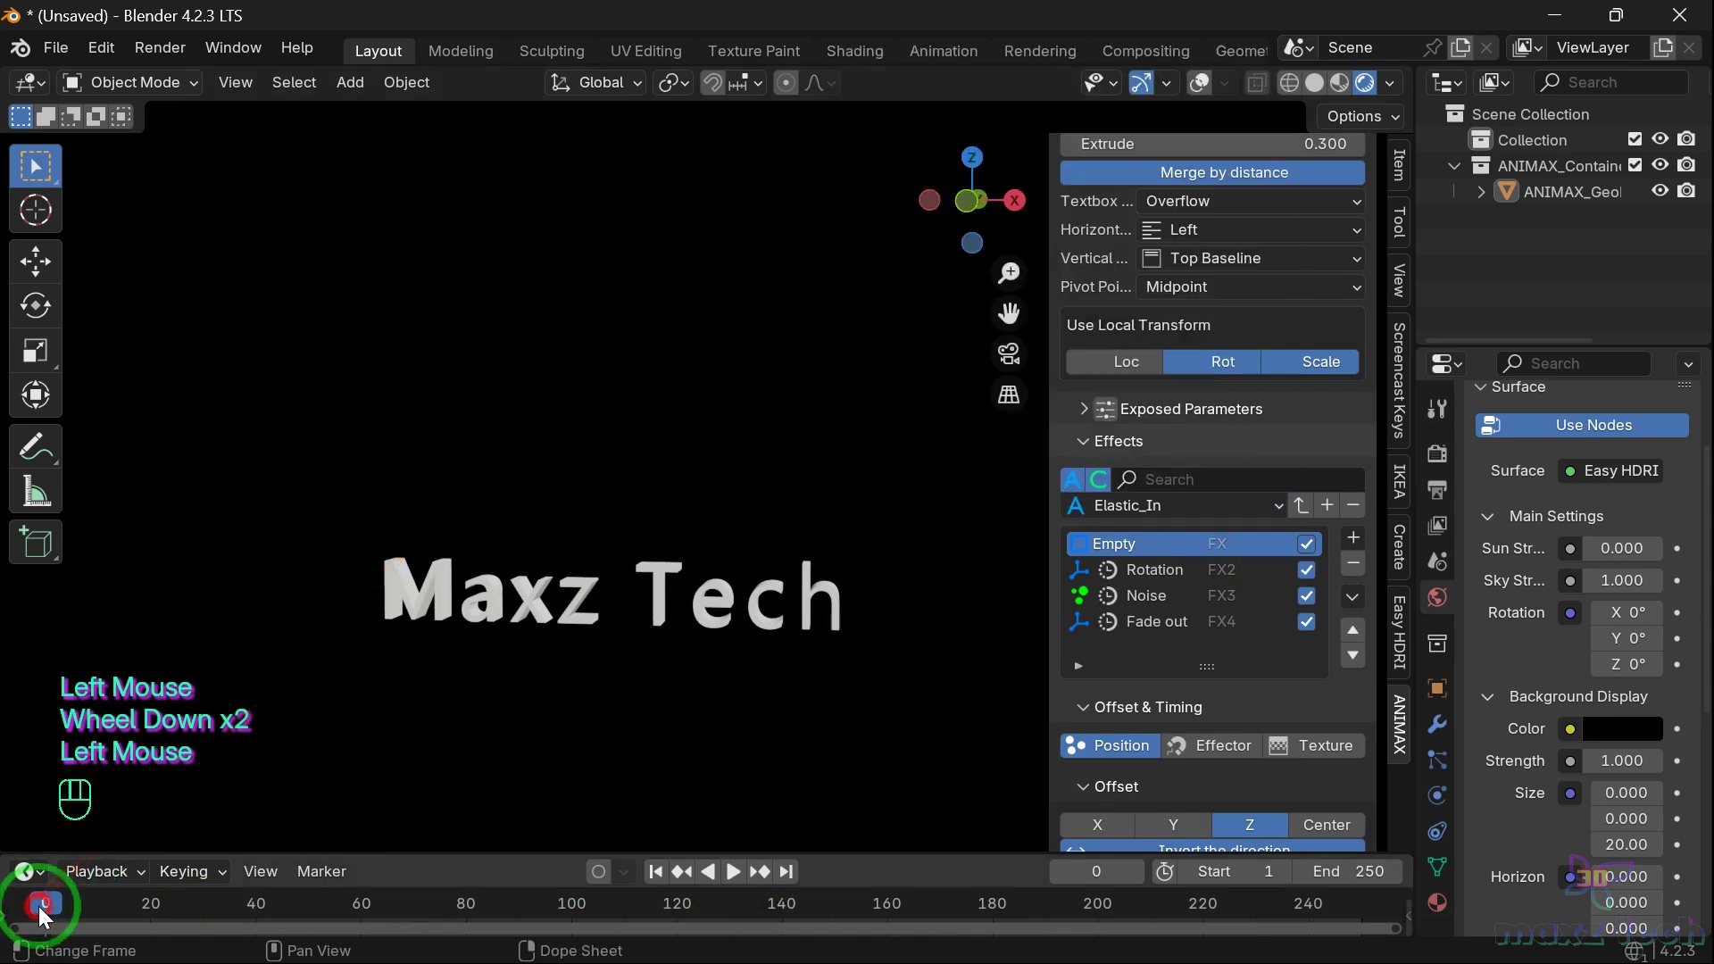
pyautogui.moveTo(43, 907); pyautogui.dragTo(171, 904)
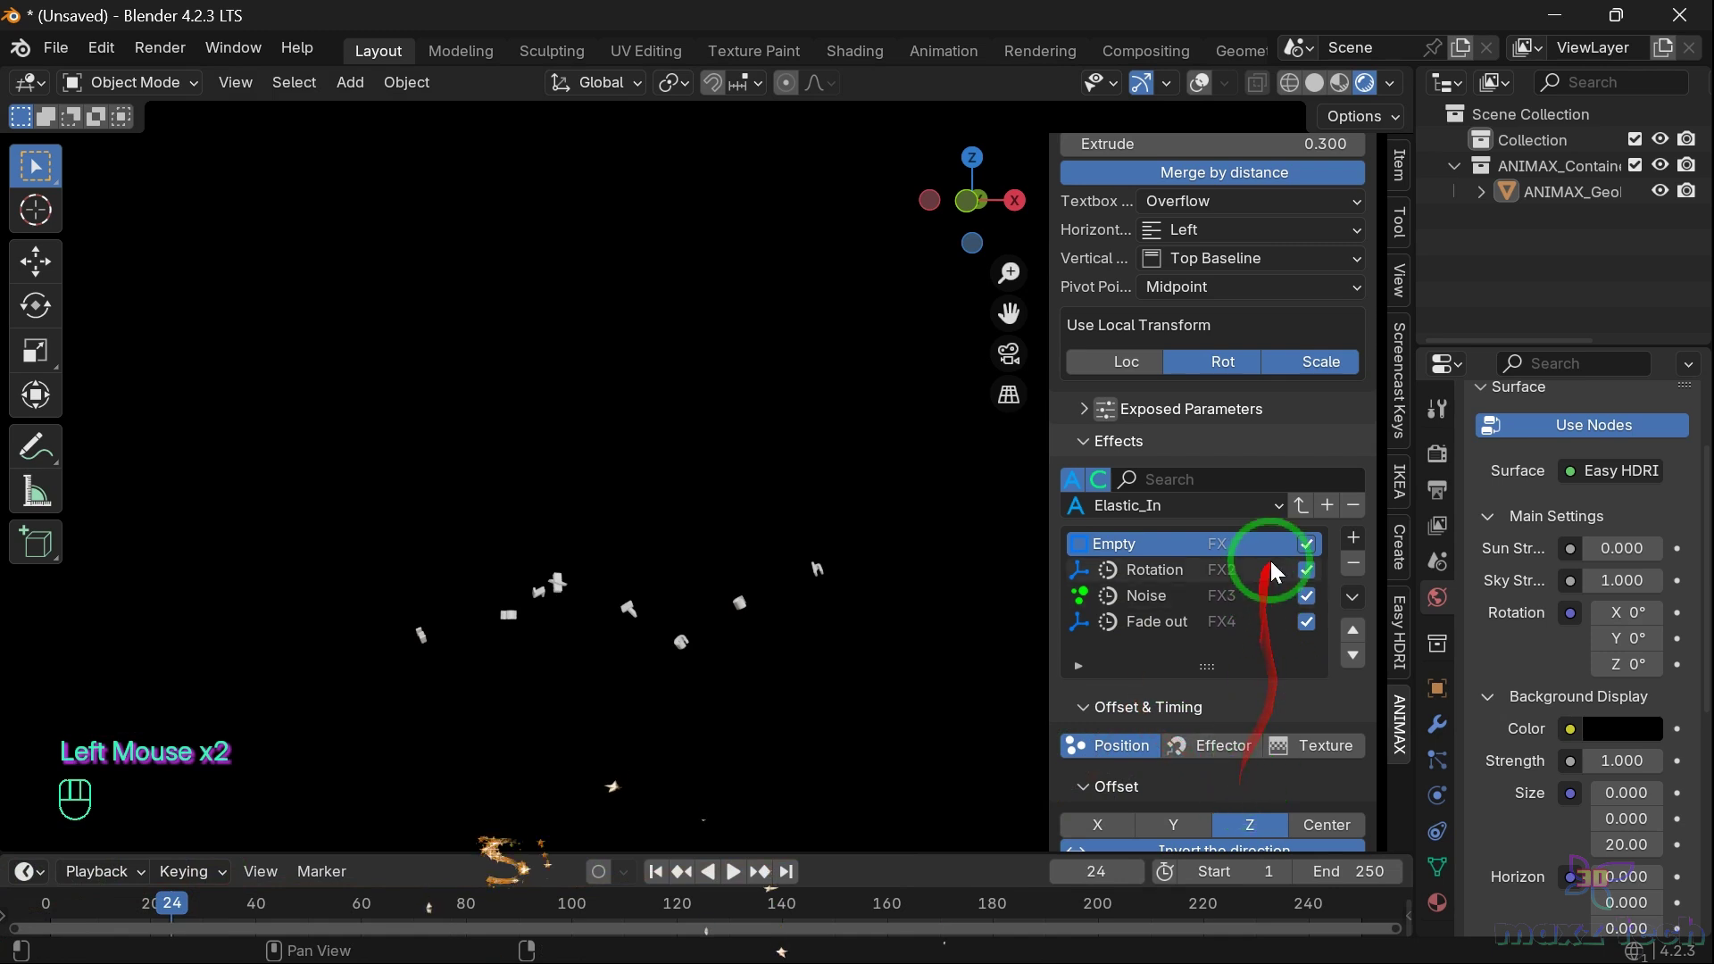
pyautogui.click(1353, 564)
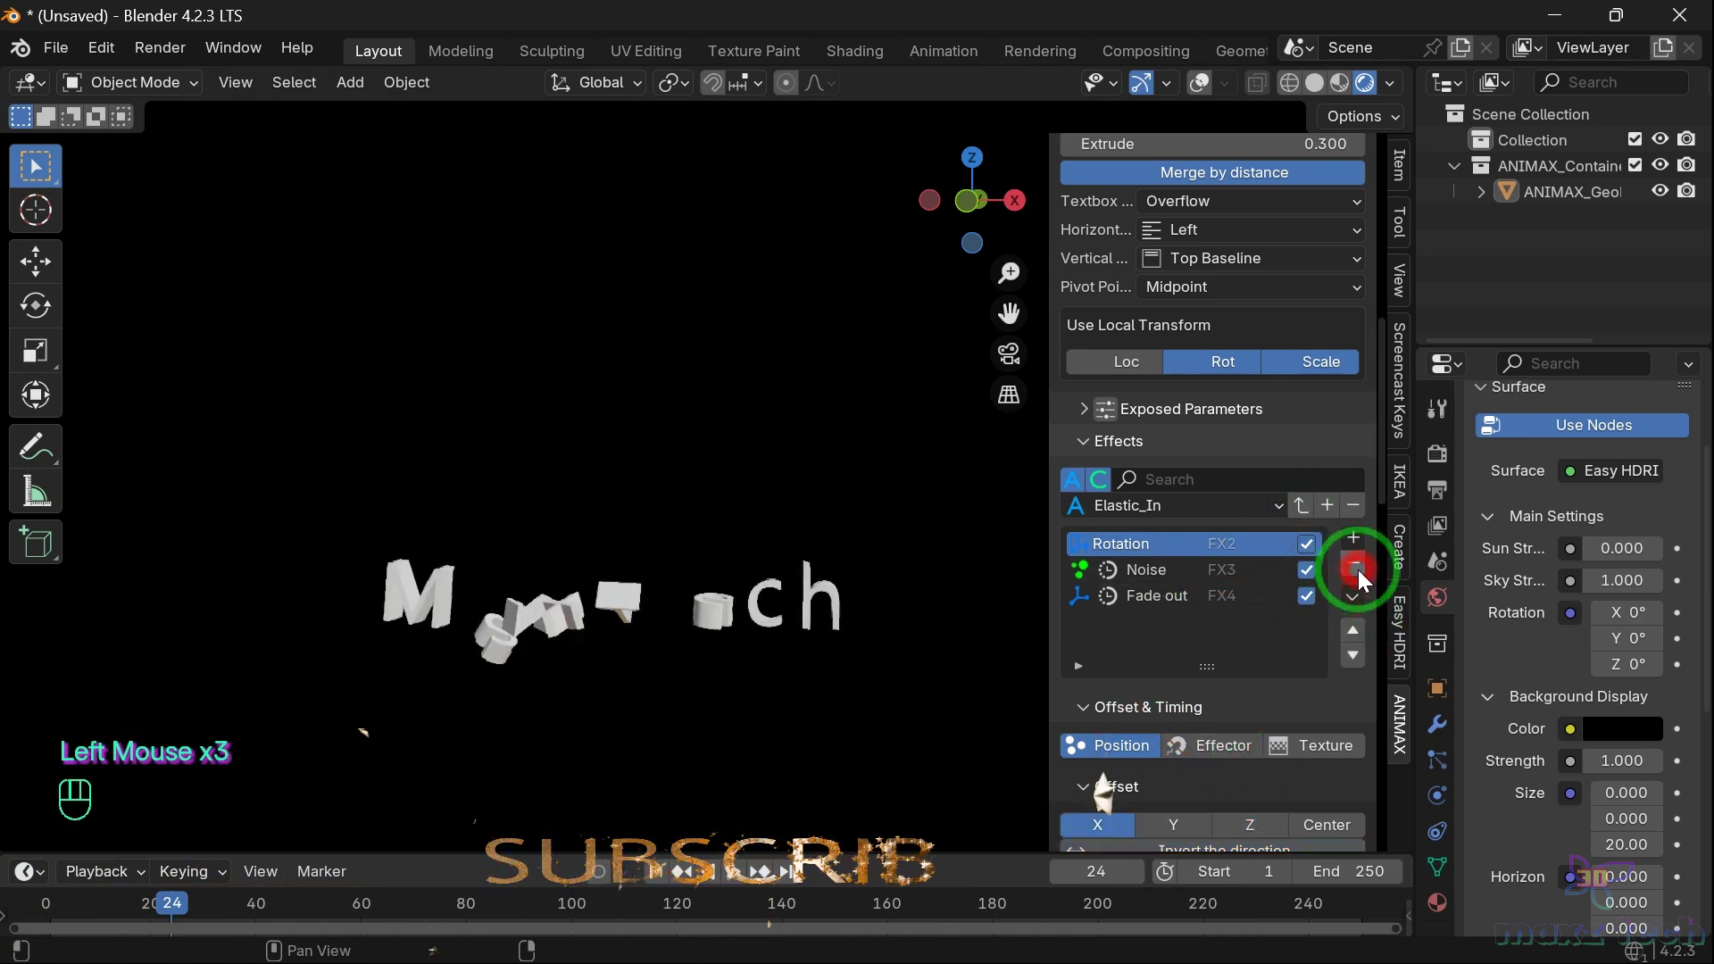
pyautogui.click(1354, 564)
pyautogui.click(1353, 565)
pyautogui.click(1354, 564)
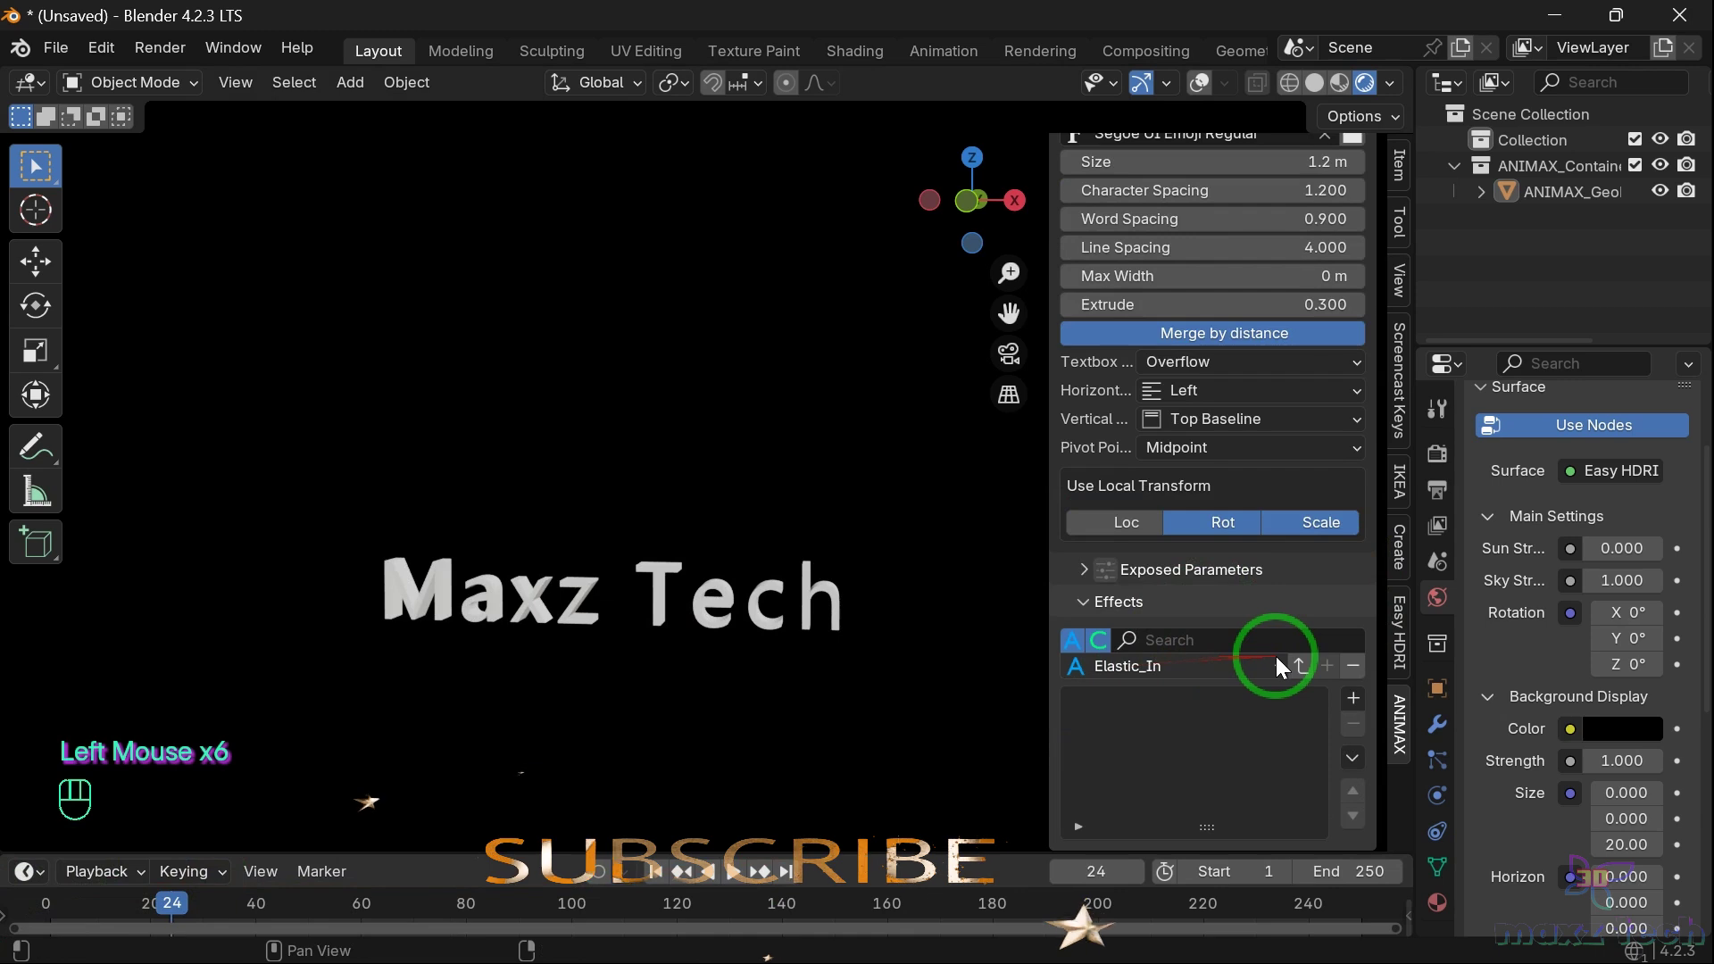
pyautogui.click(1302, 665)
# Play the Elastic_In animation twice from frame 0, then return to frame 0
pyautogui.click(43, 904)
pyautogui.press('space')
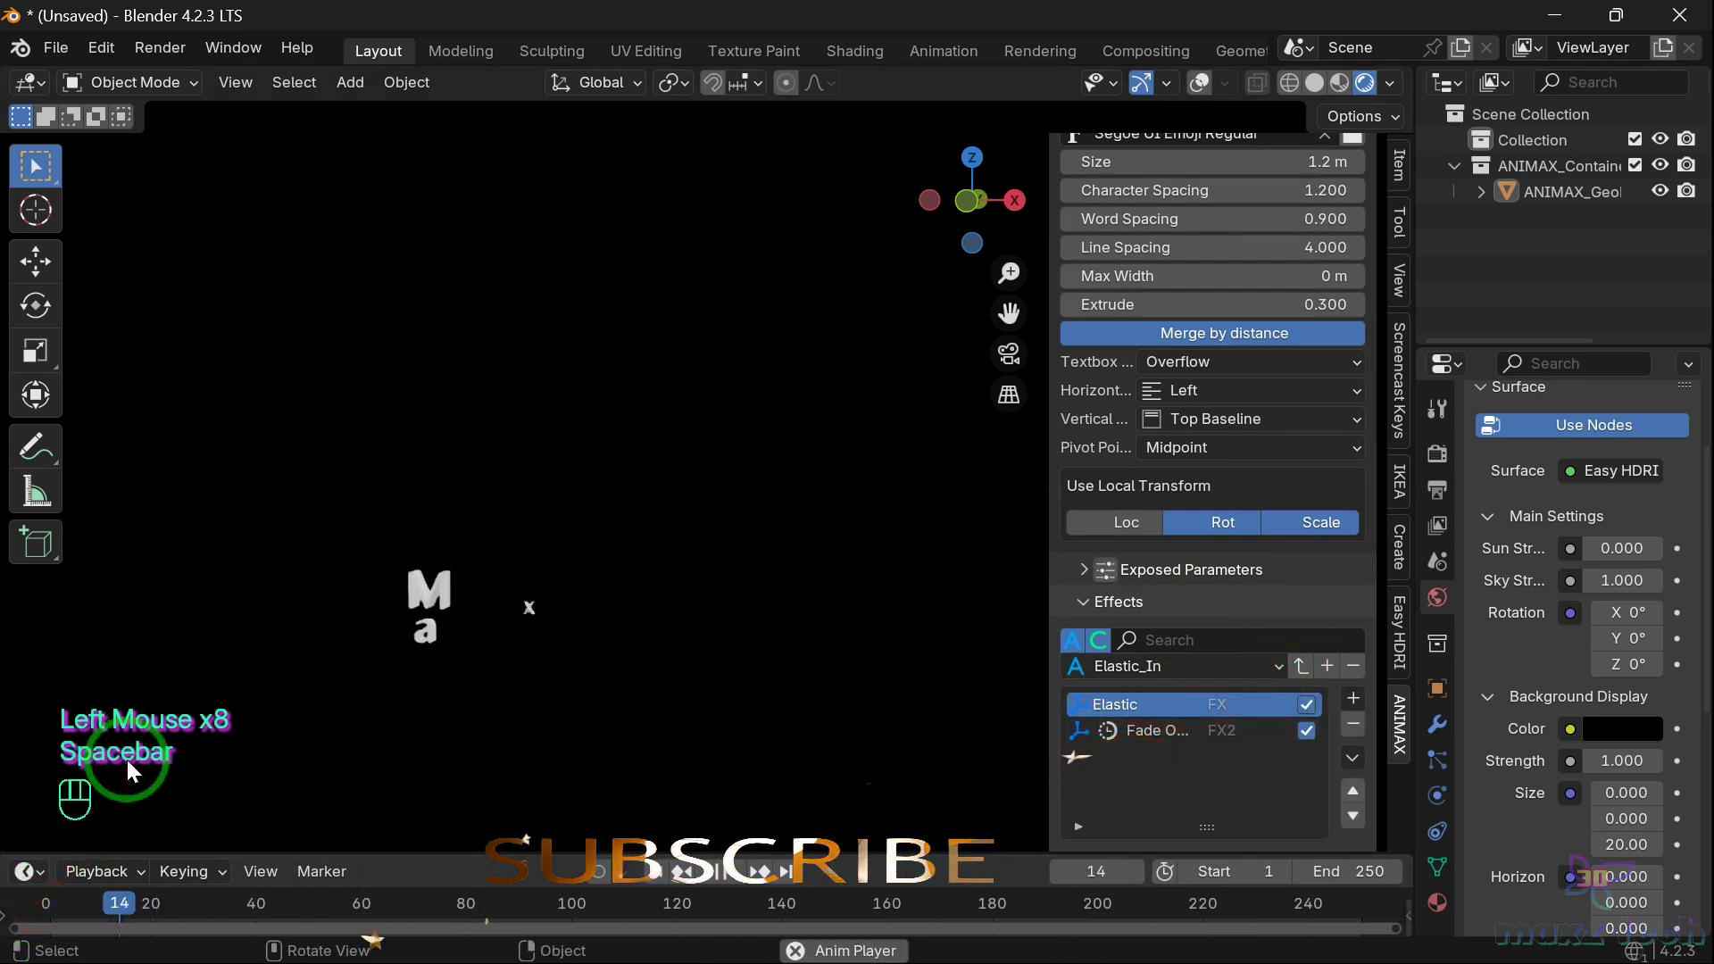
pyautogui.press('space')
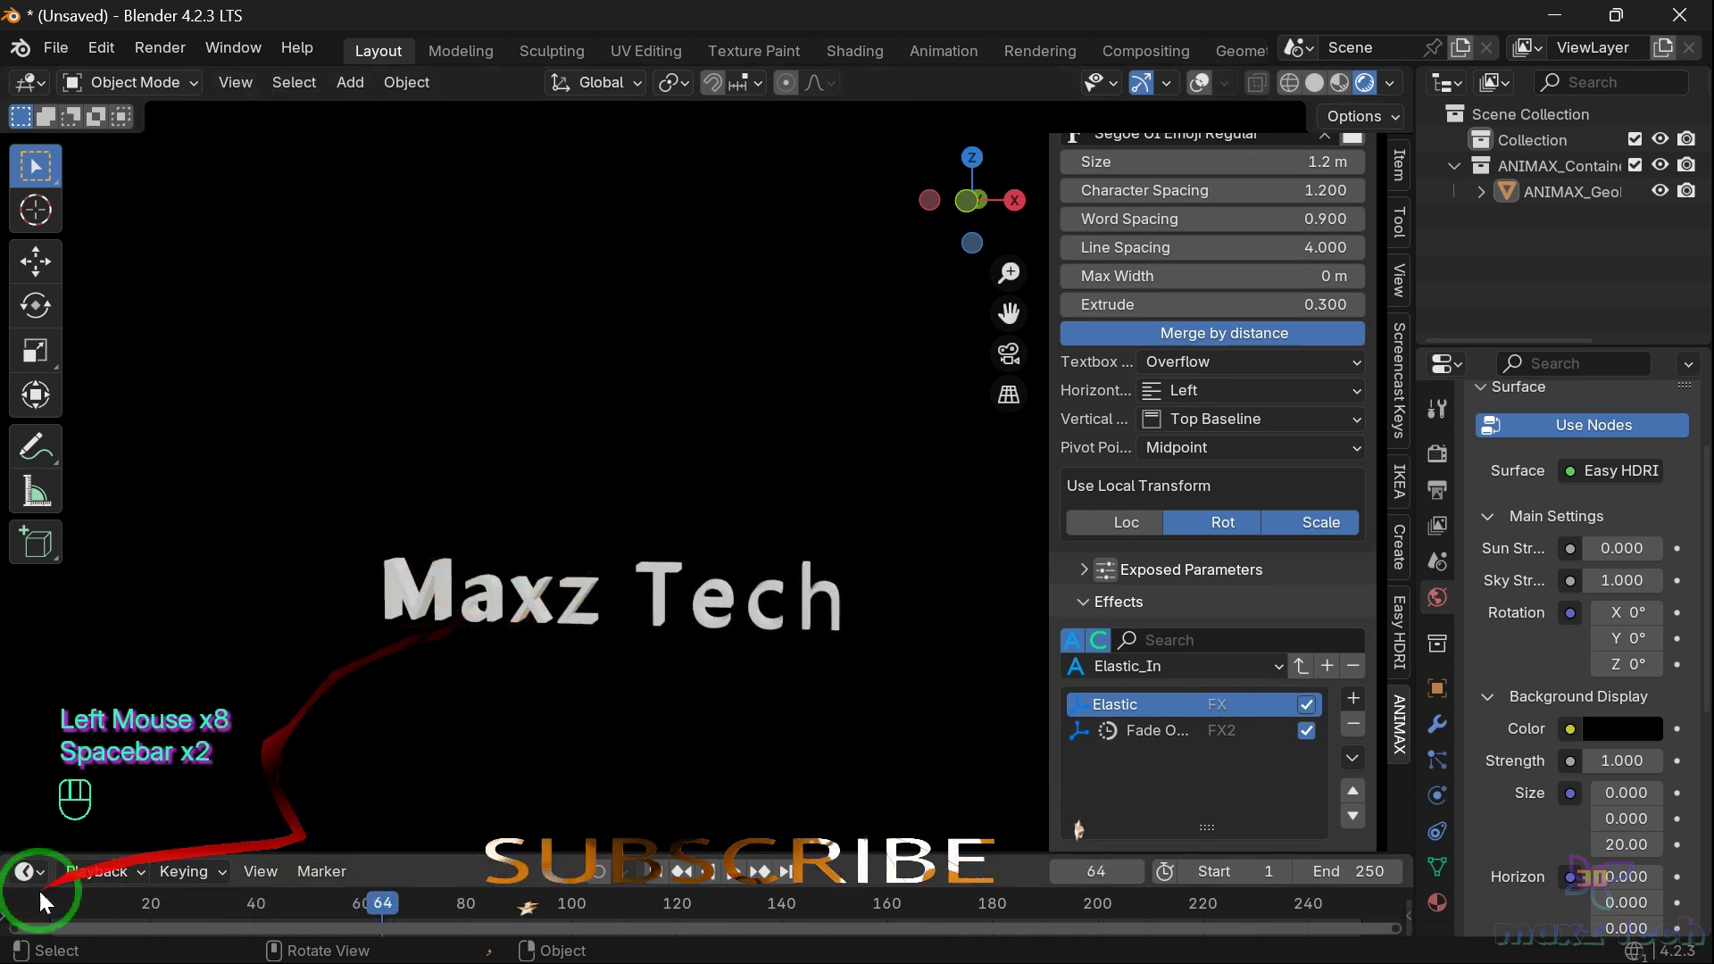
pyautogui.doubleClick(38, 900)
pyautogui.press('space')
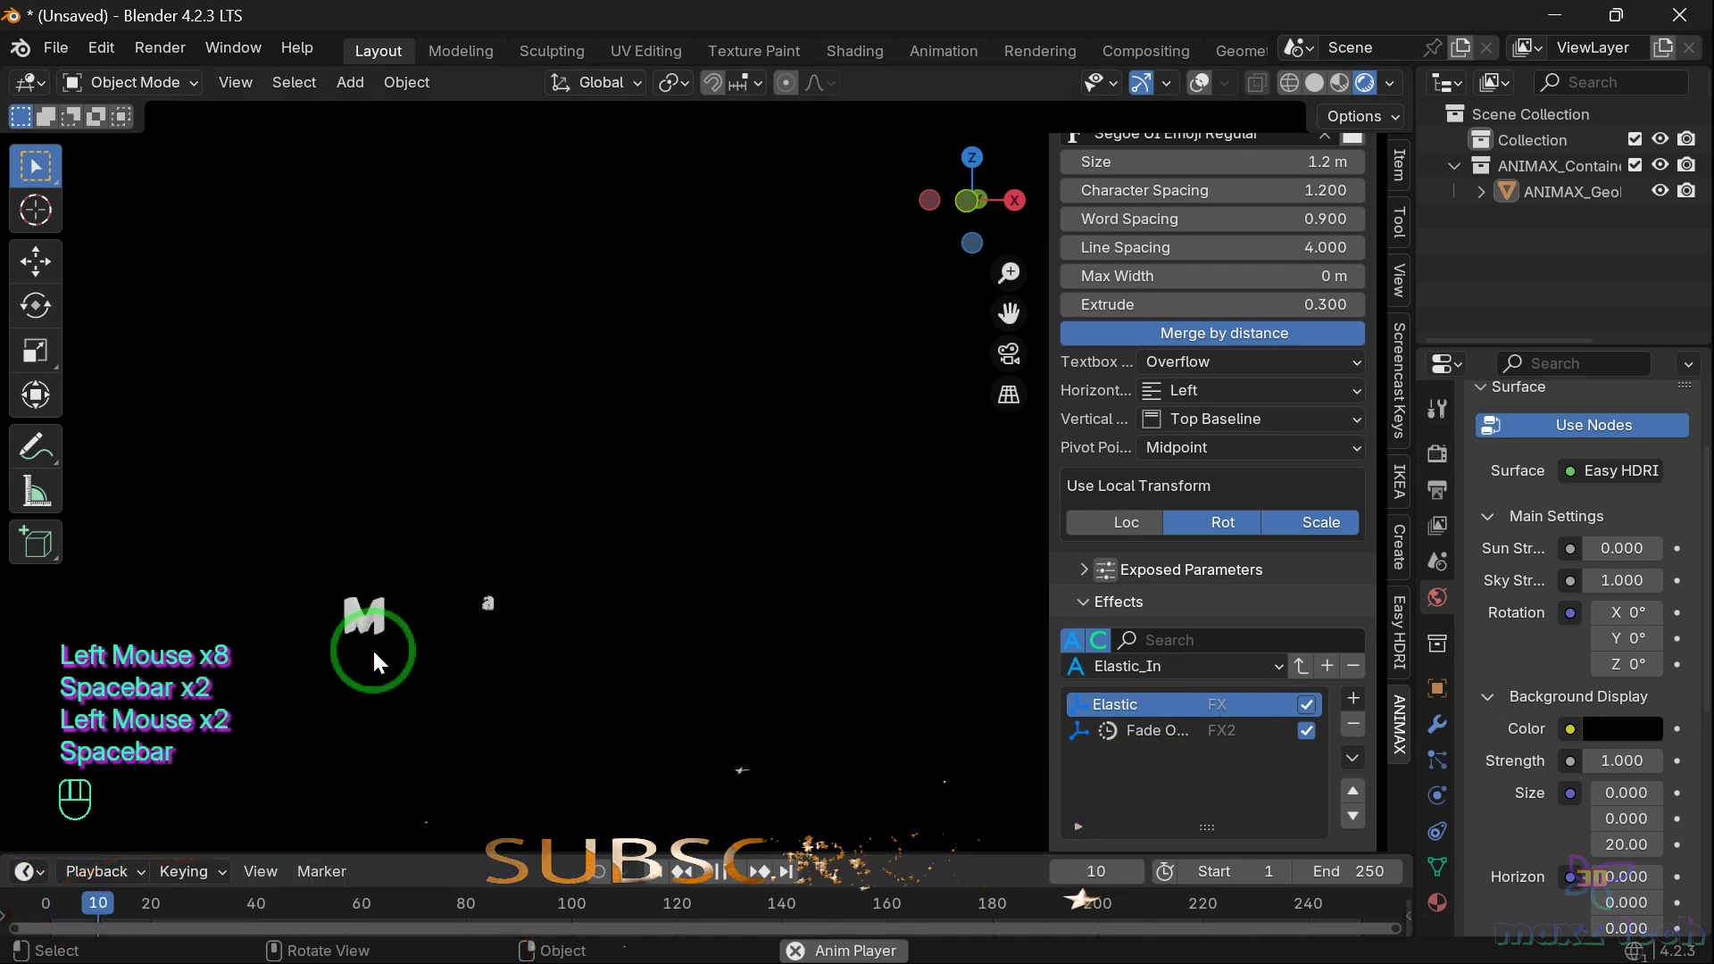
pyautogui.press('space')
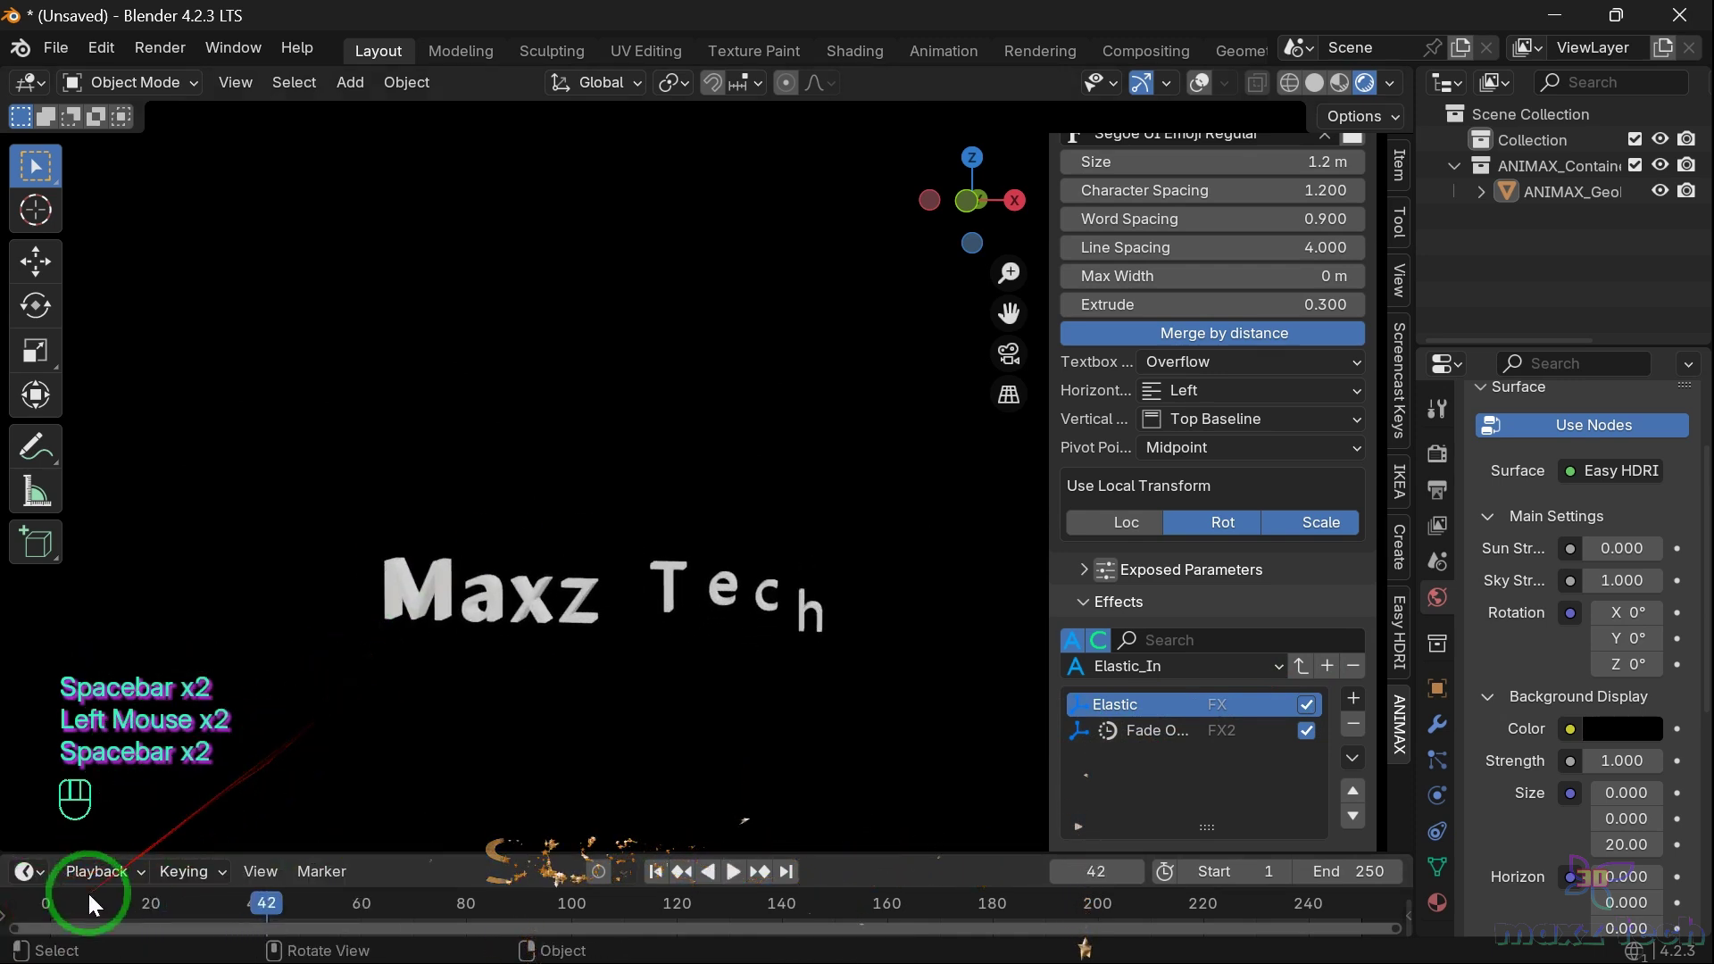
pyautogui.doubleClick(41, 893)
# Remove both Elastic_In effects from the text and apply the Explosion preset instead
pyautogui.scroll(-2, 1150, 518)
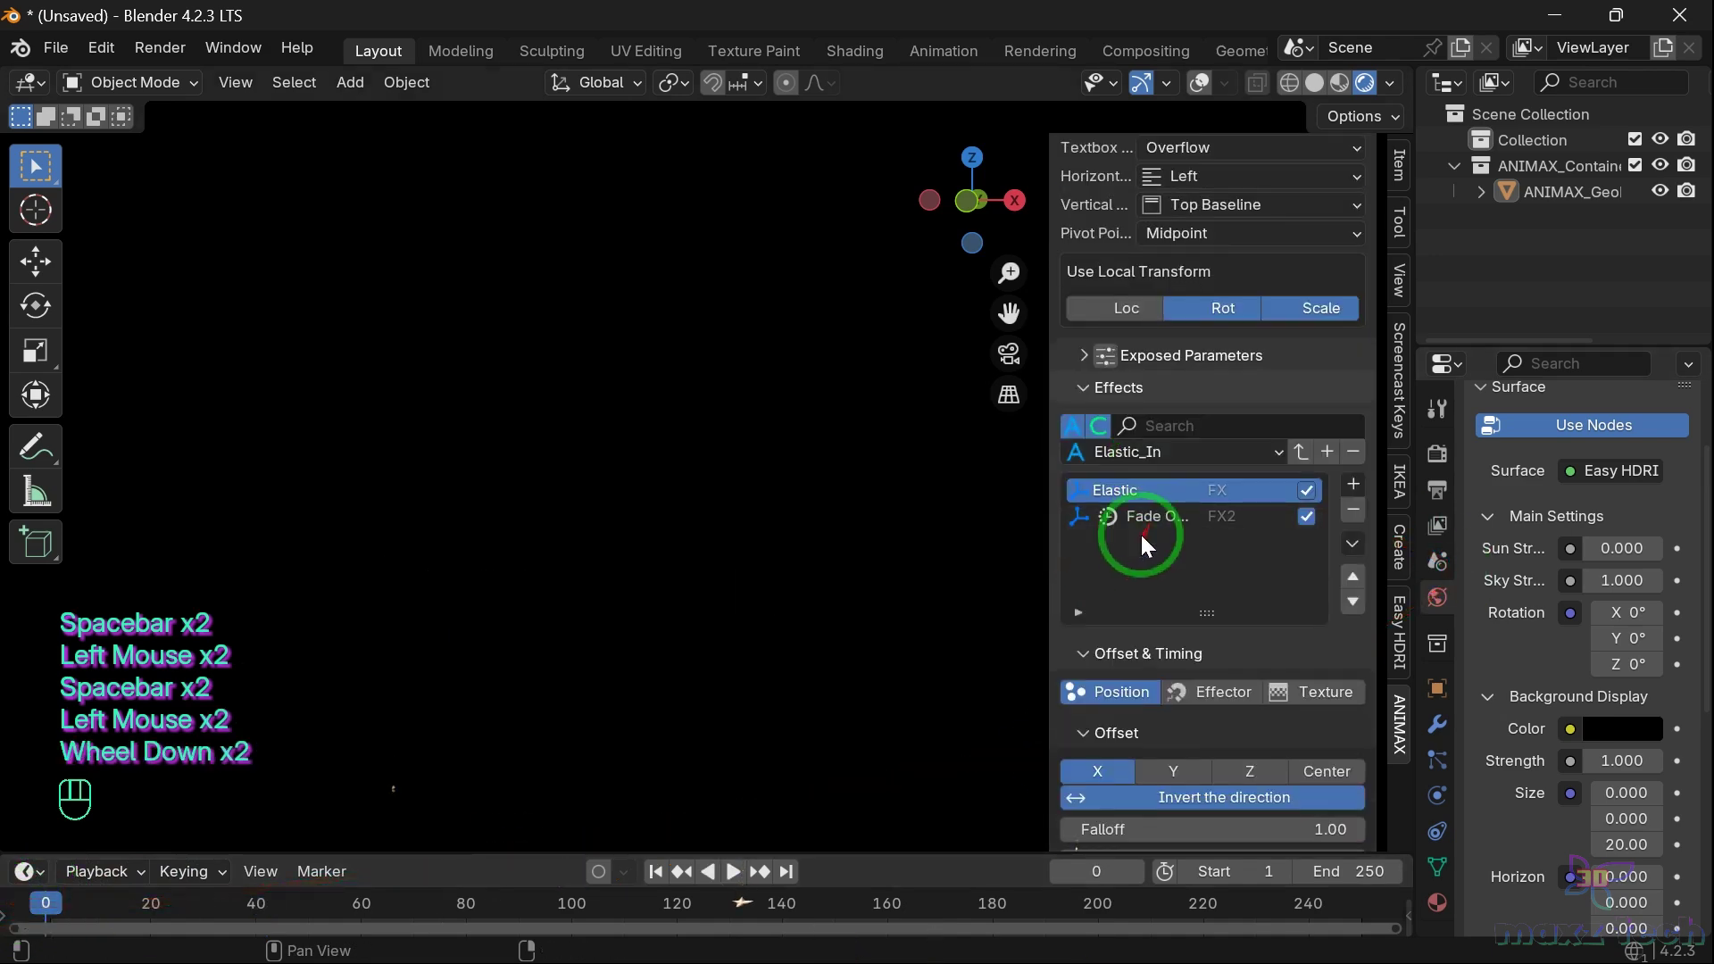
pyautogui.click(1193, 450)
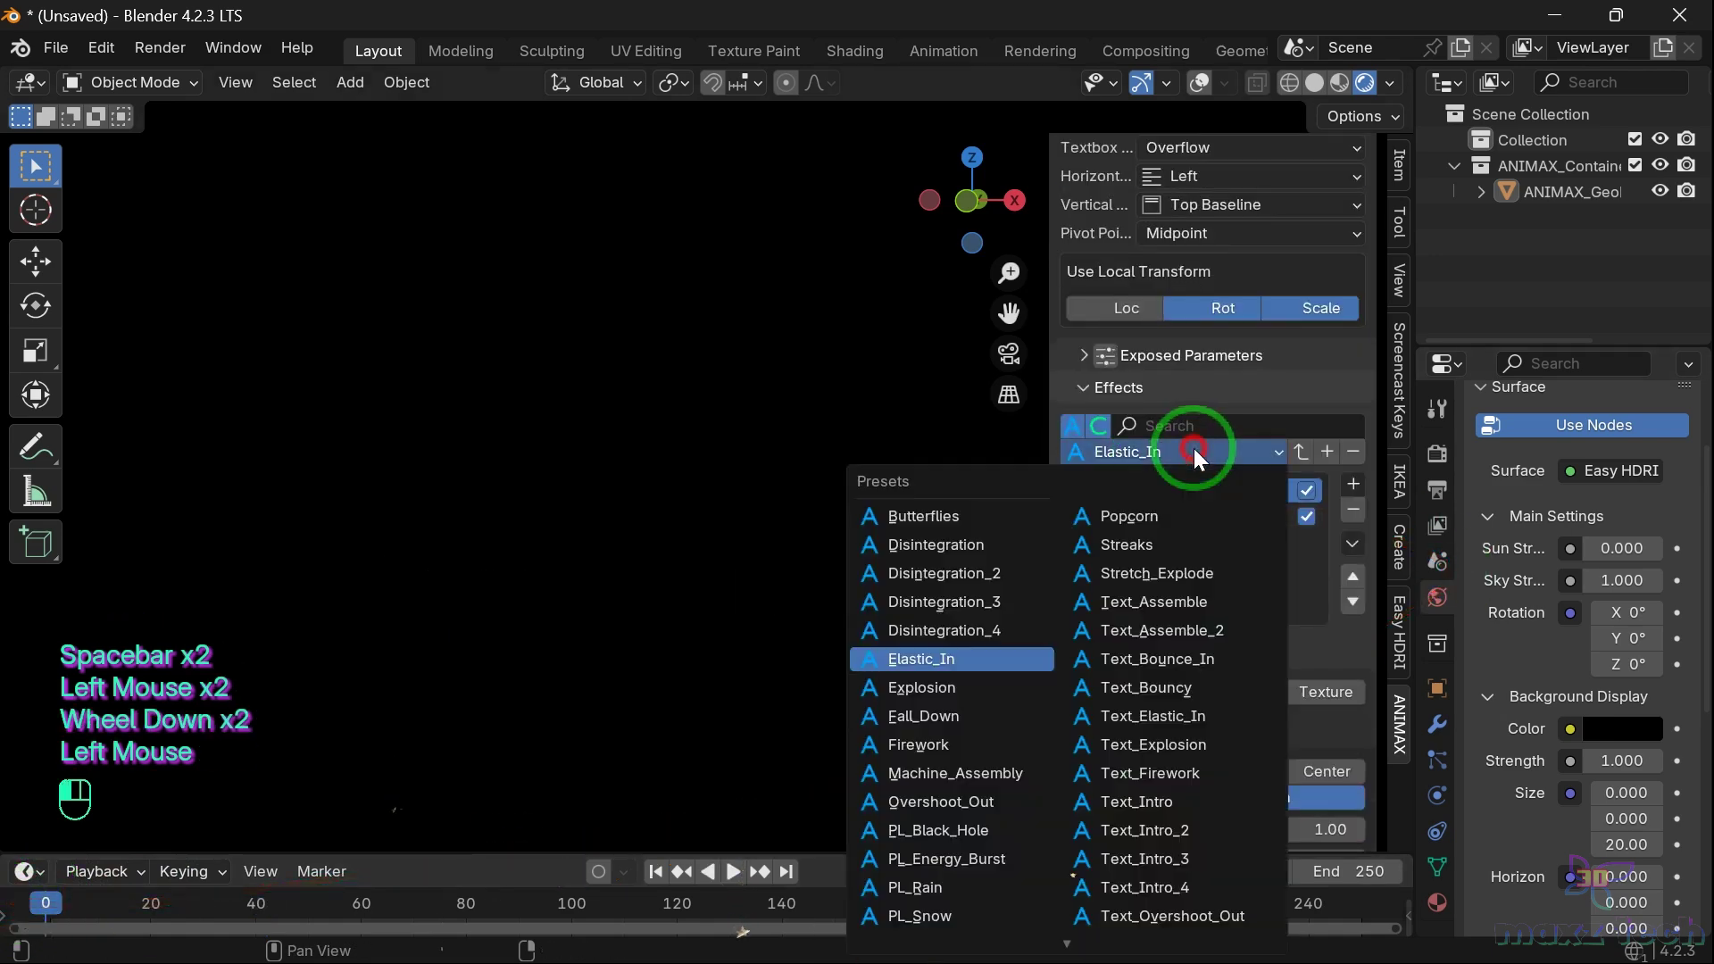
pyautogui.click(941, 689)
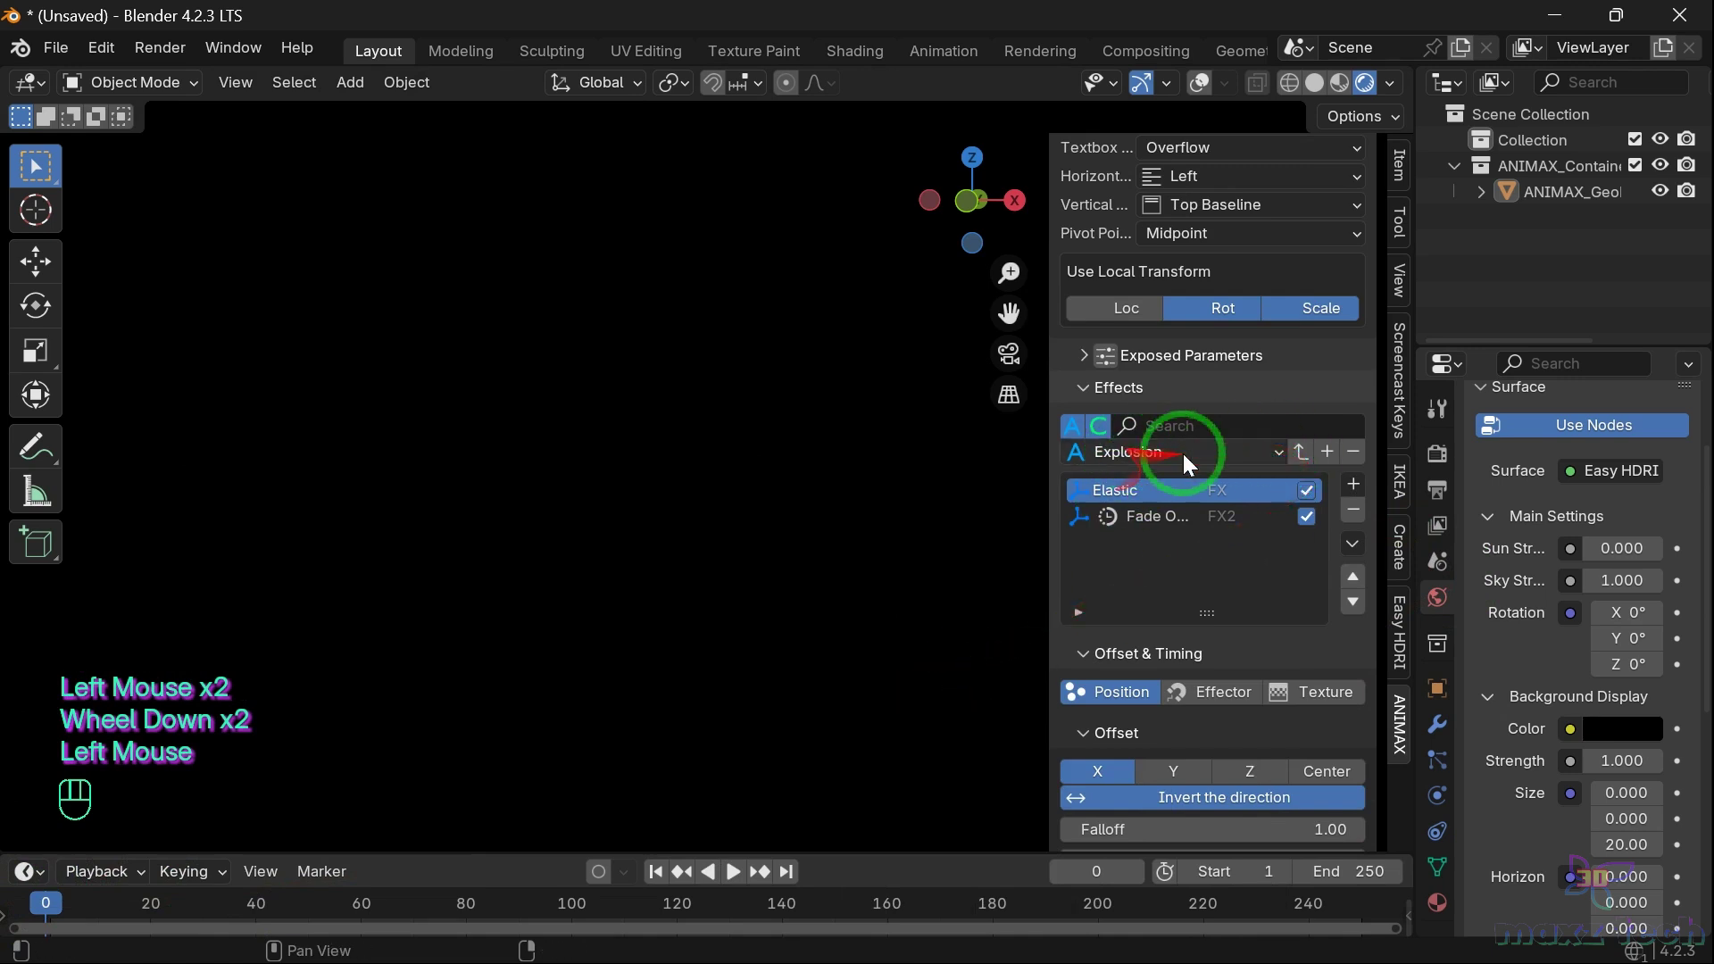
pyautogui.click(1358, 511)
pyautogui.click(1357, 510)
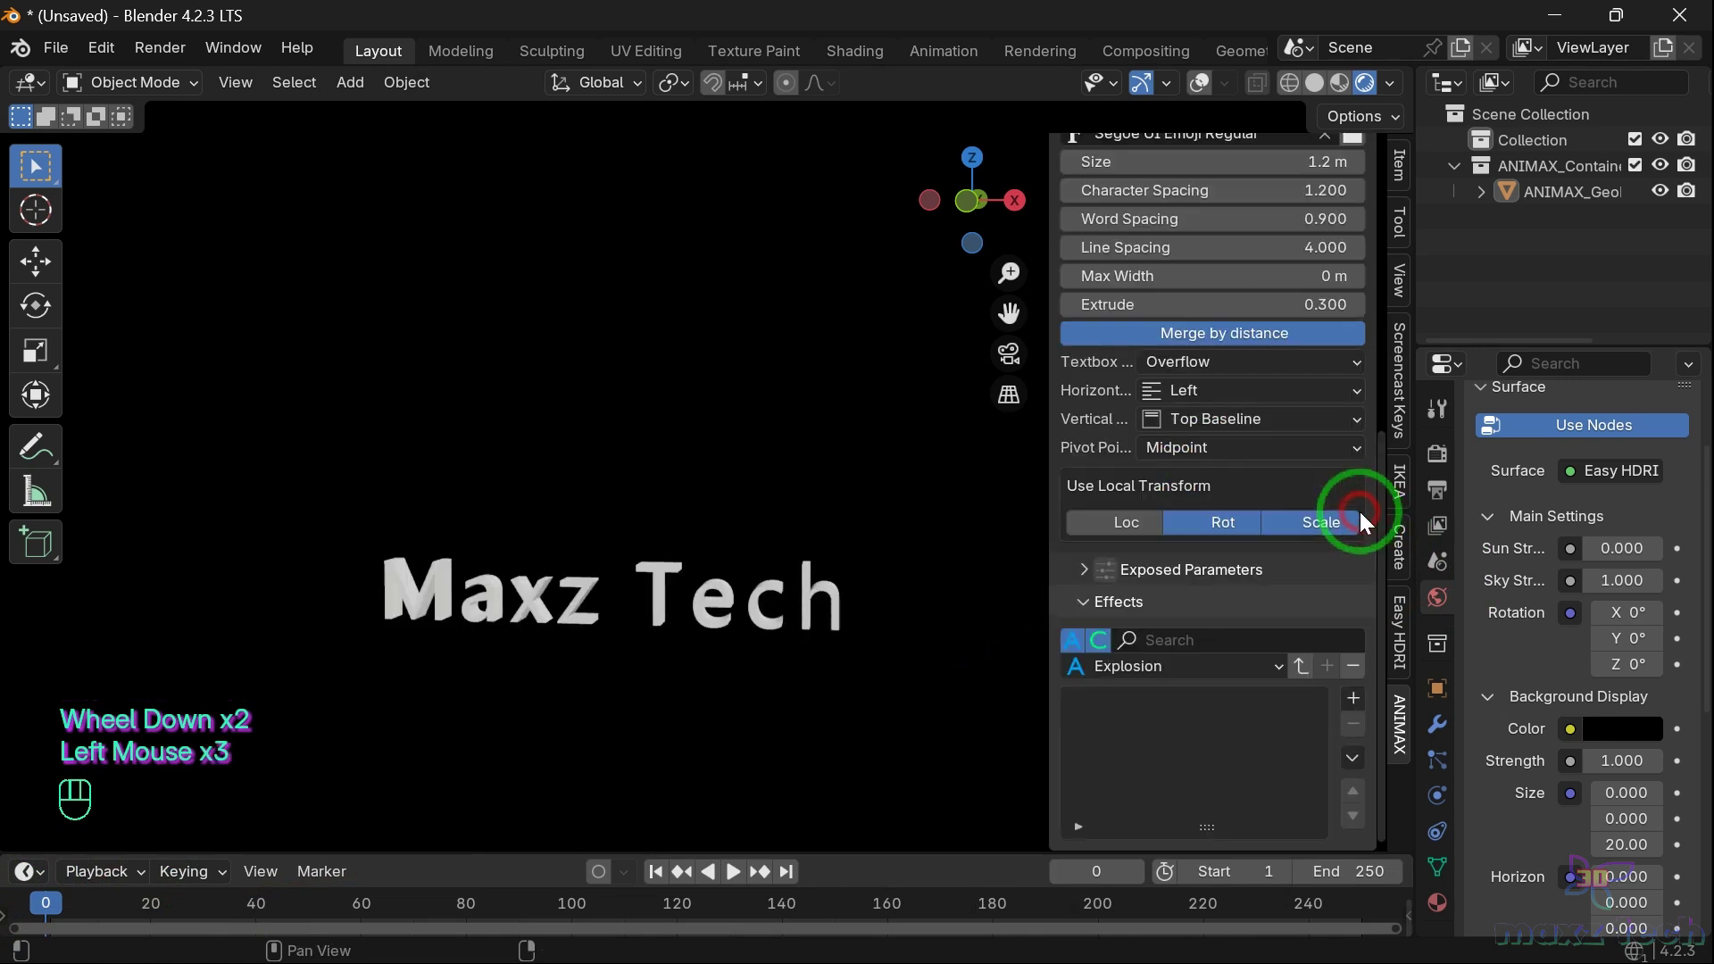
pyautogui.click(1311, 667)
# Play the Explosion animation from frame 0 to frame 60 in a wider view and return to frame 0
pyautogui.scroll(-3, 777, 592)
pyautogui.scroll(3, 778, 592)
pyautogui.press('space')
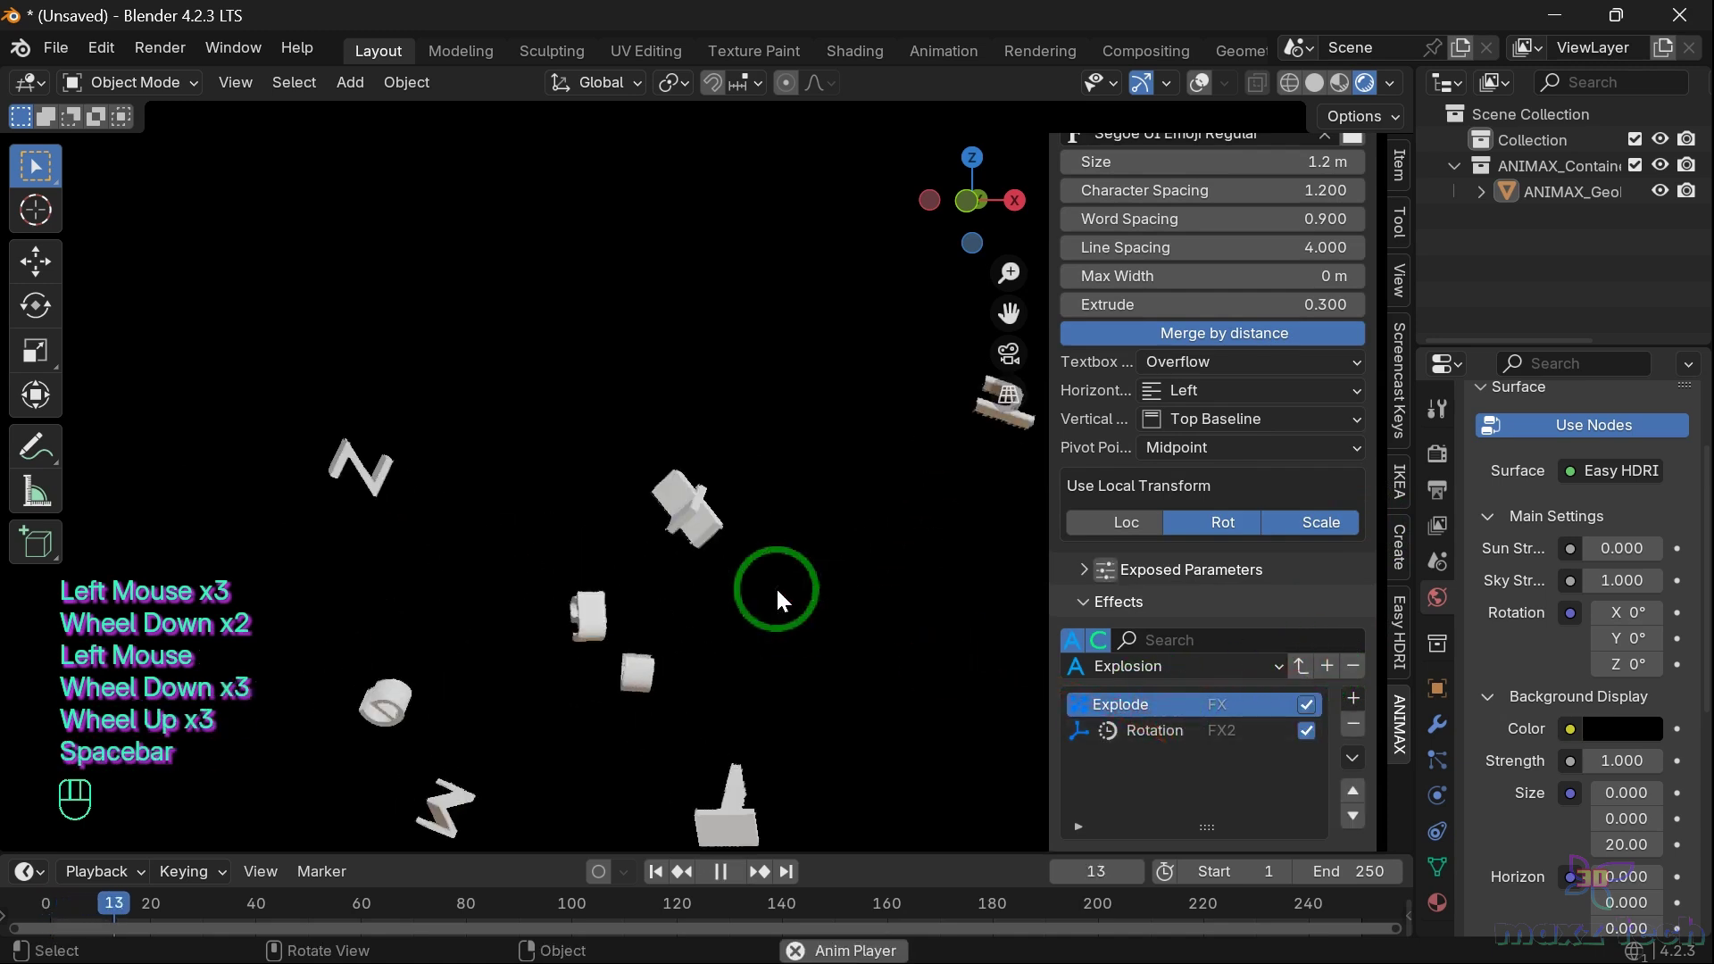
pyautogui.press('space')
pyautogui.scroll(-2, 586, 597)
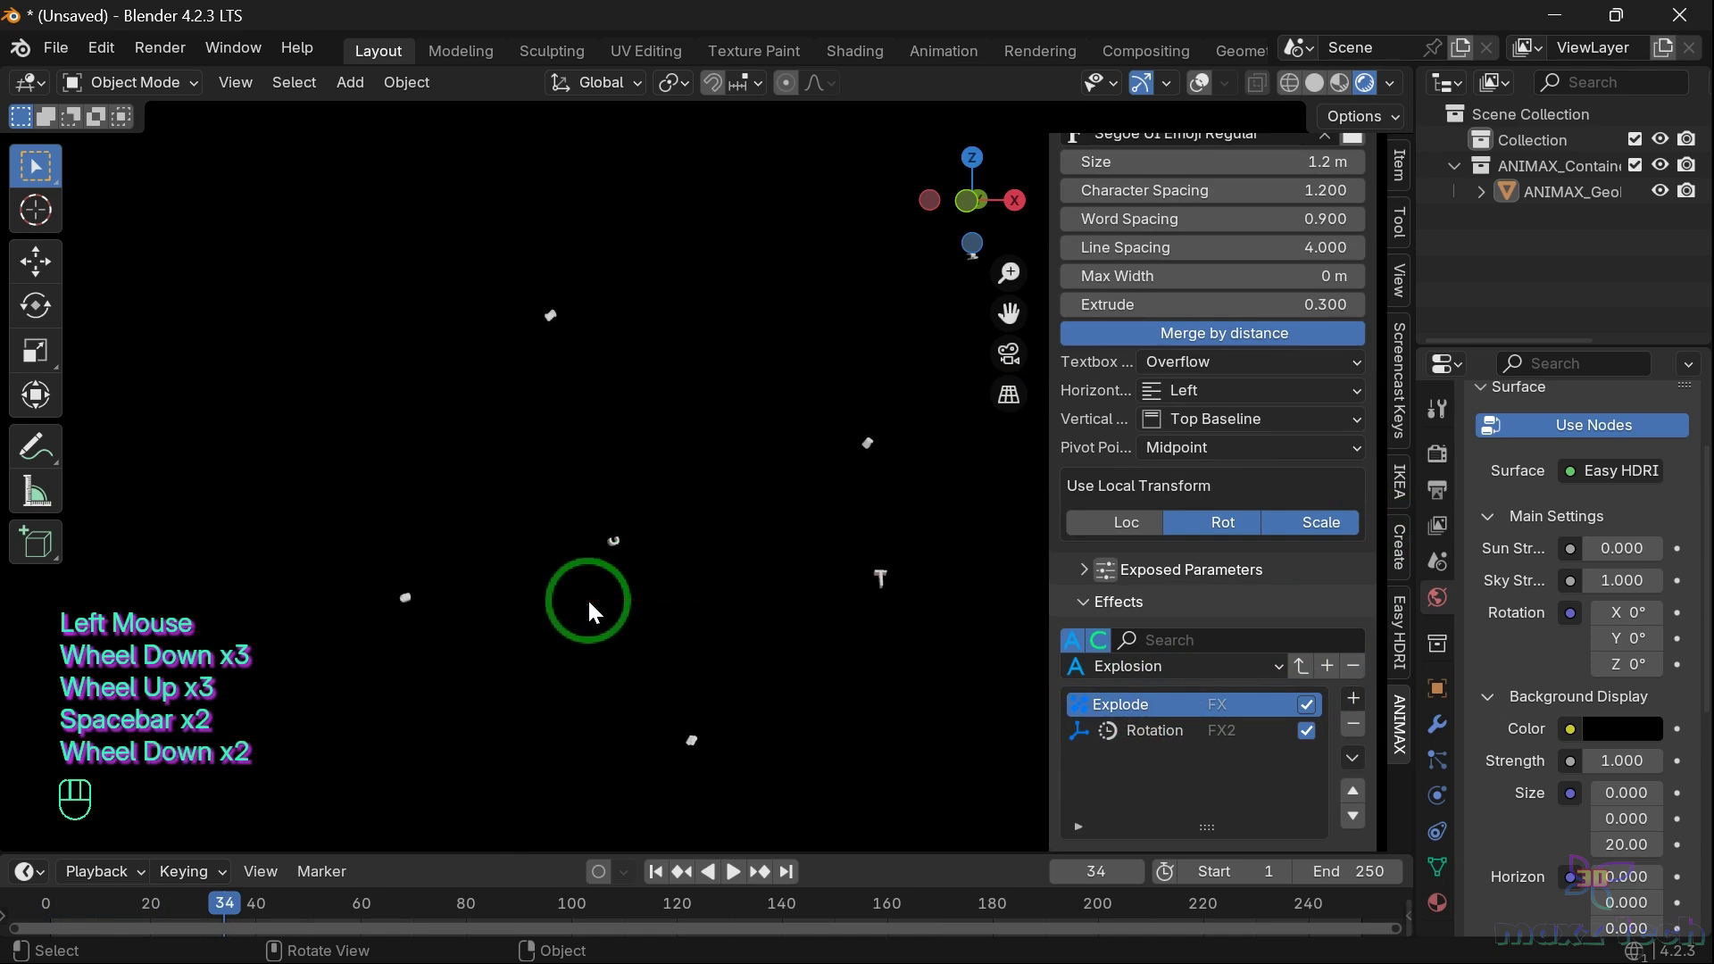
pyautogui.press('space')
pyautogui.press('space')
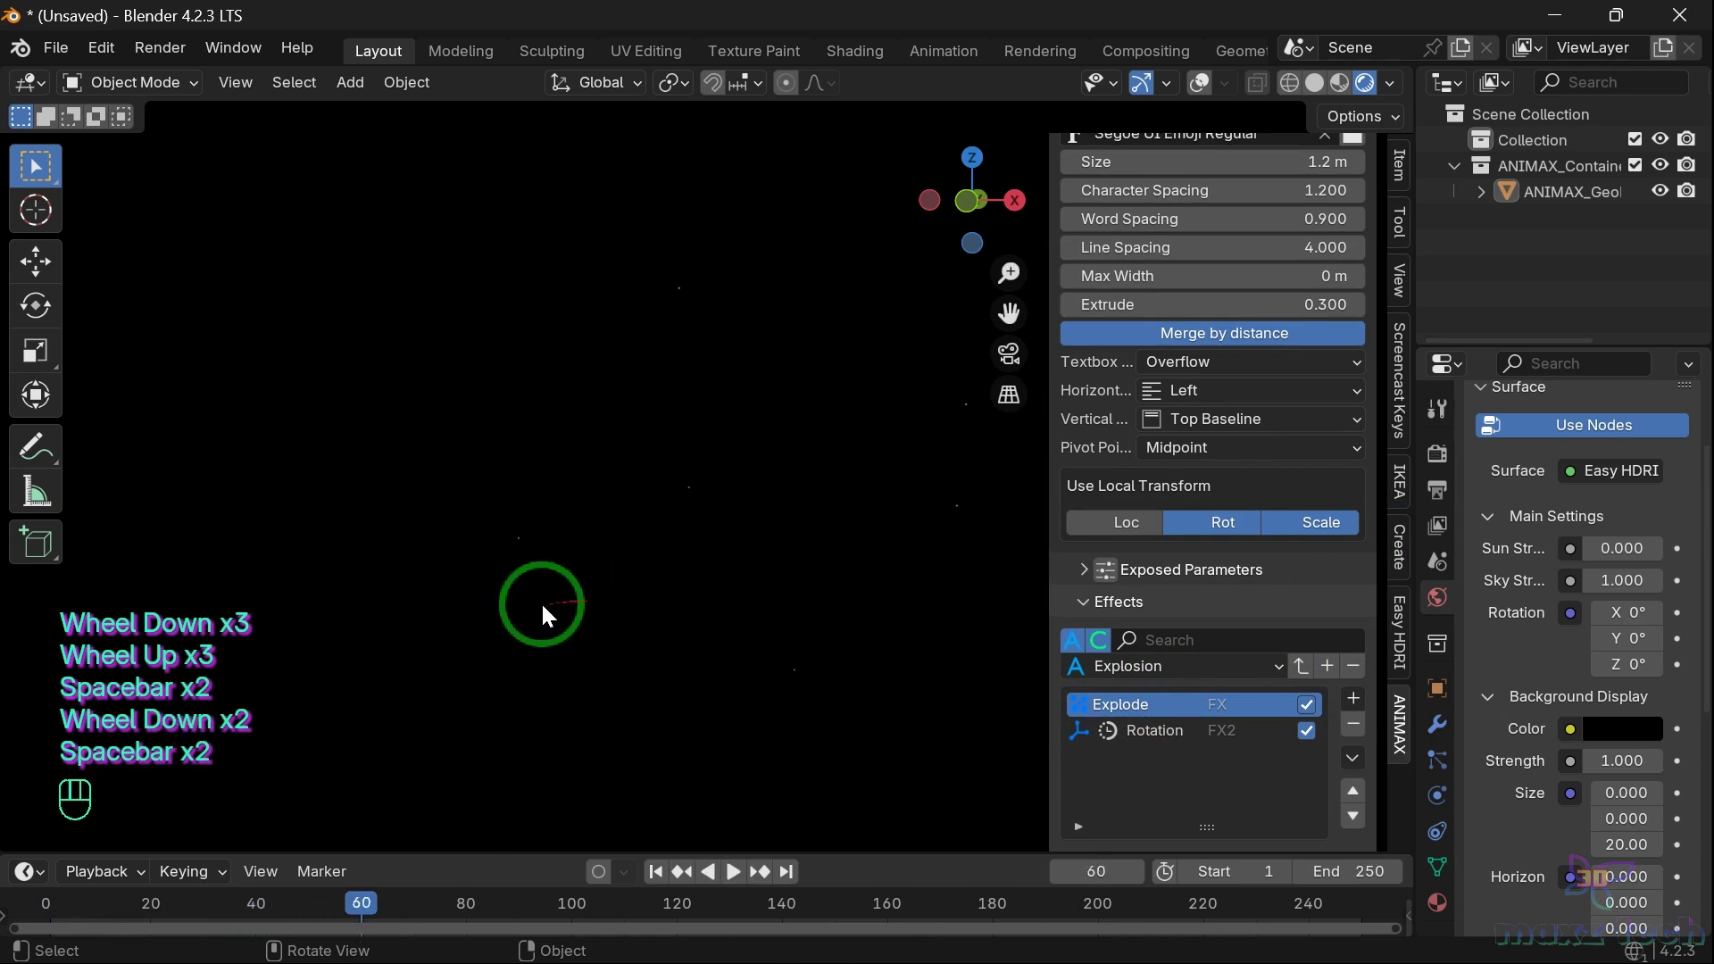
pyautogui.click(40, 909)
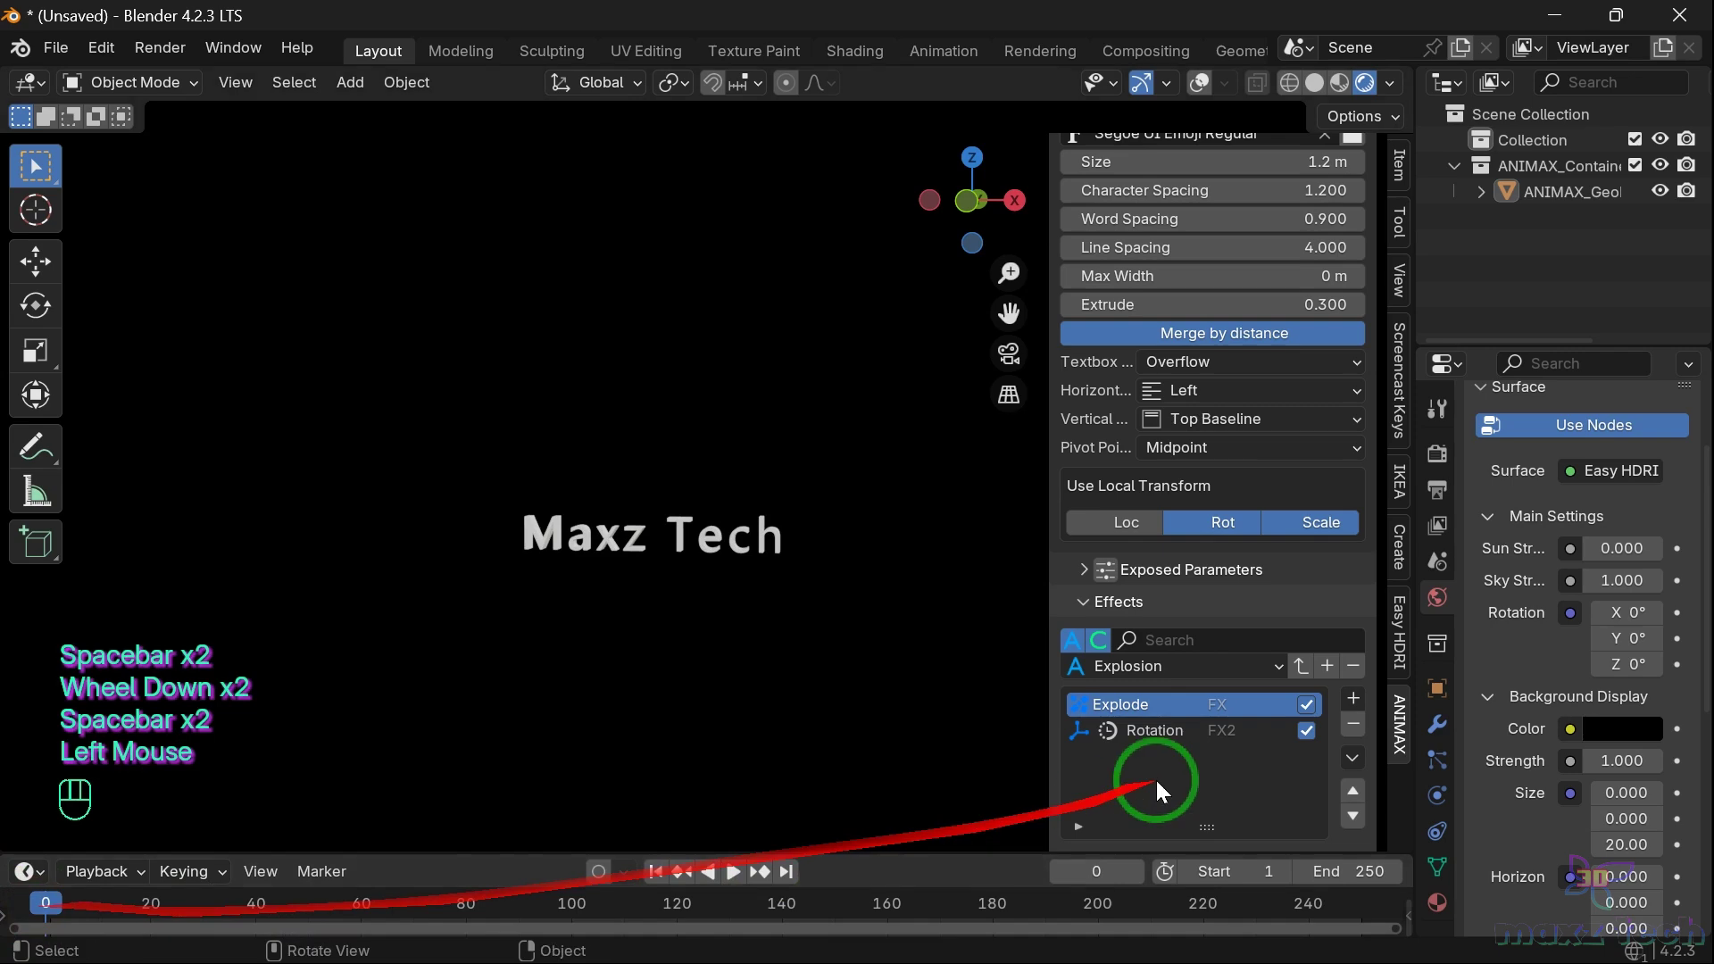
# Remove both Explosion effects from the text and apply the Fall_Down preset instead
pyautogui.scroll(-2, 1110, 651)
pyautogui.click(1352, 621)
pyautogui.click(1351, 624)
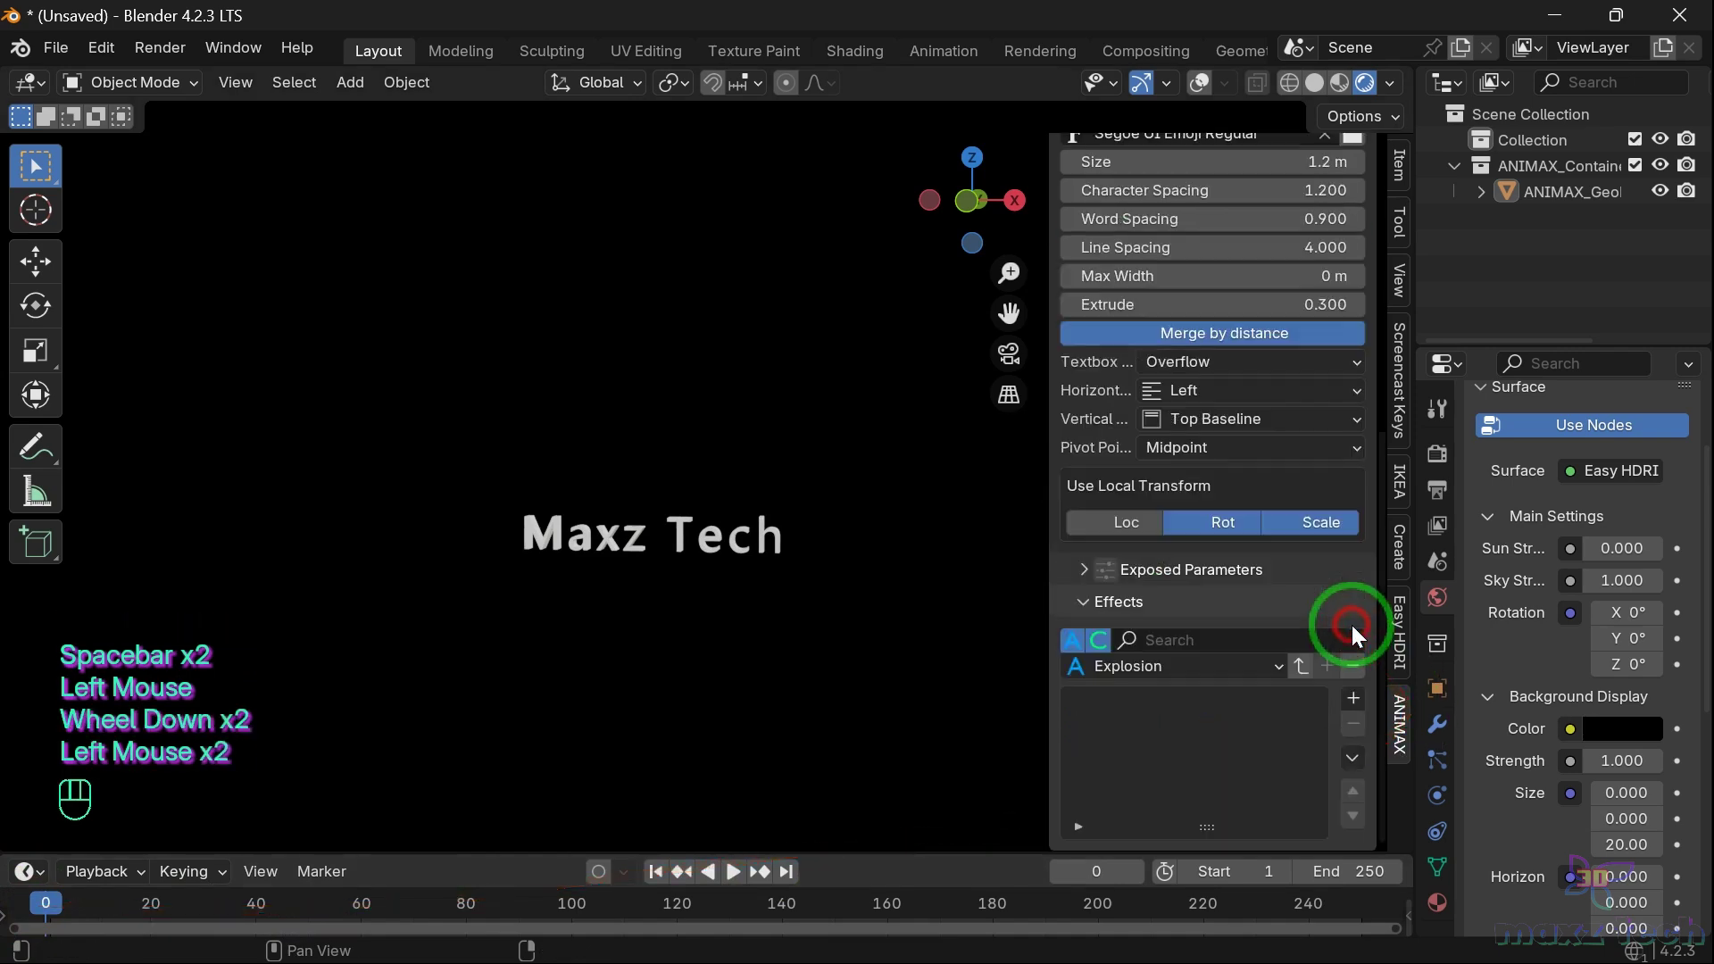
pyautogui.click(1152, 670)
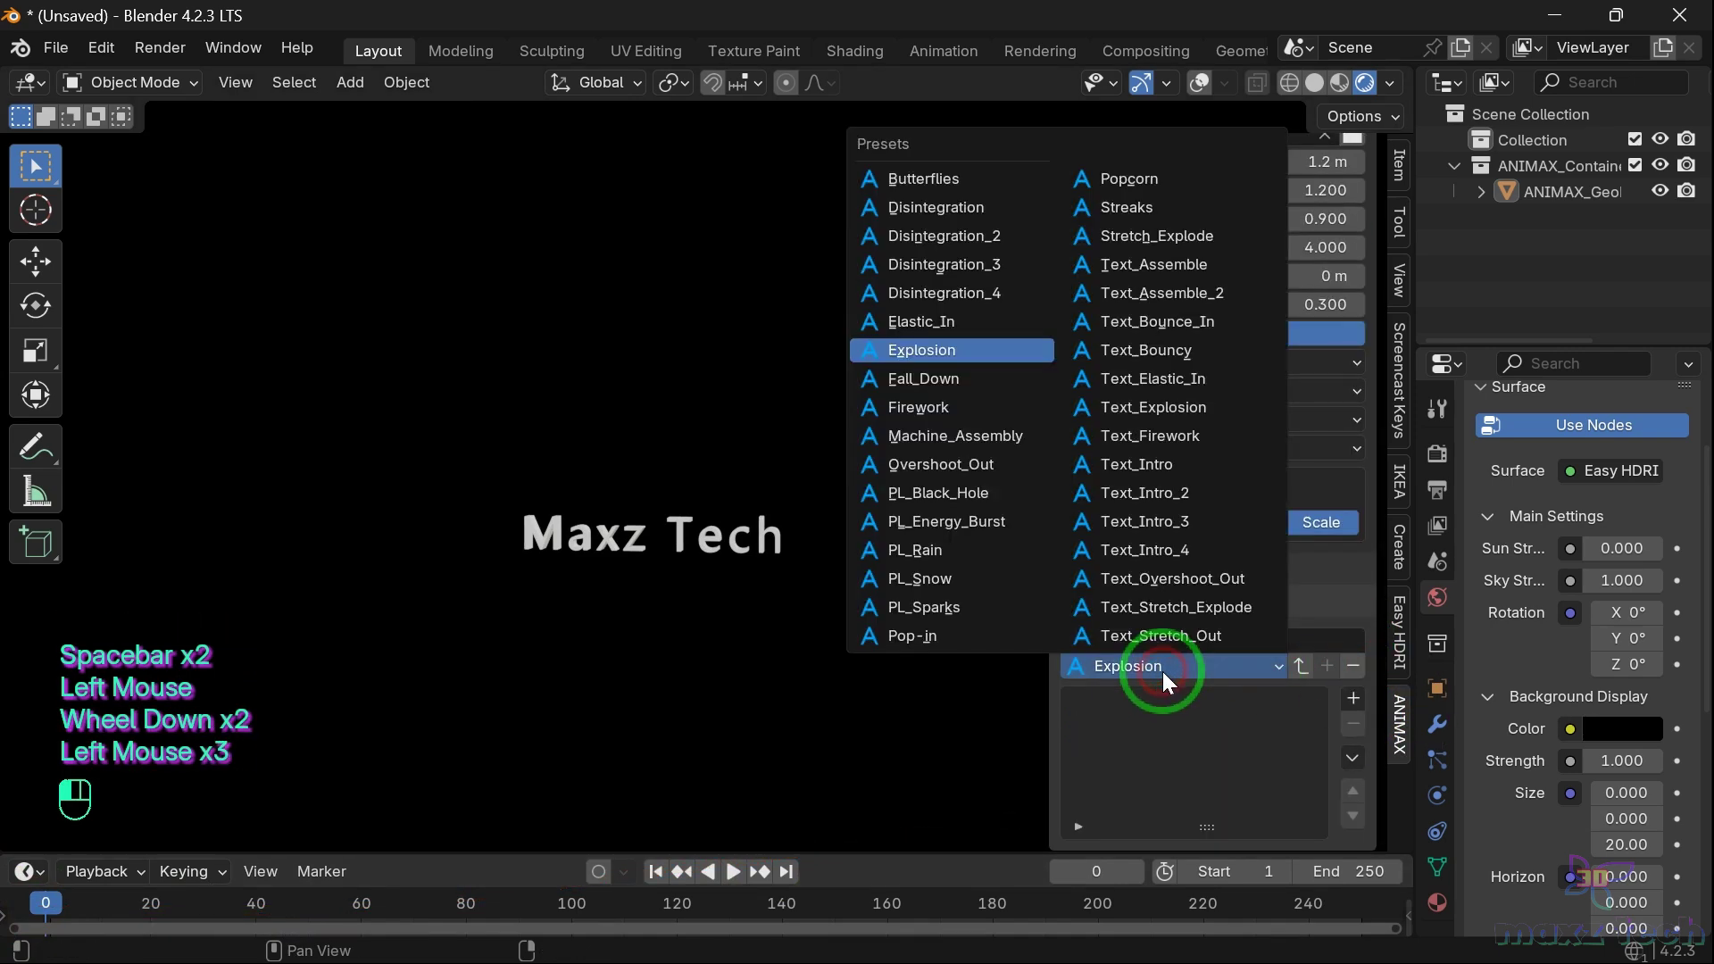
pyautogui.click(925, 381)
pyautogui.scroll(-2, 1166, 630)
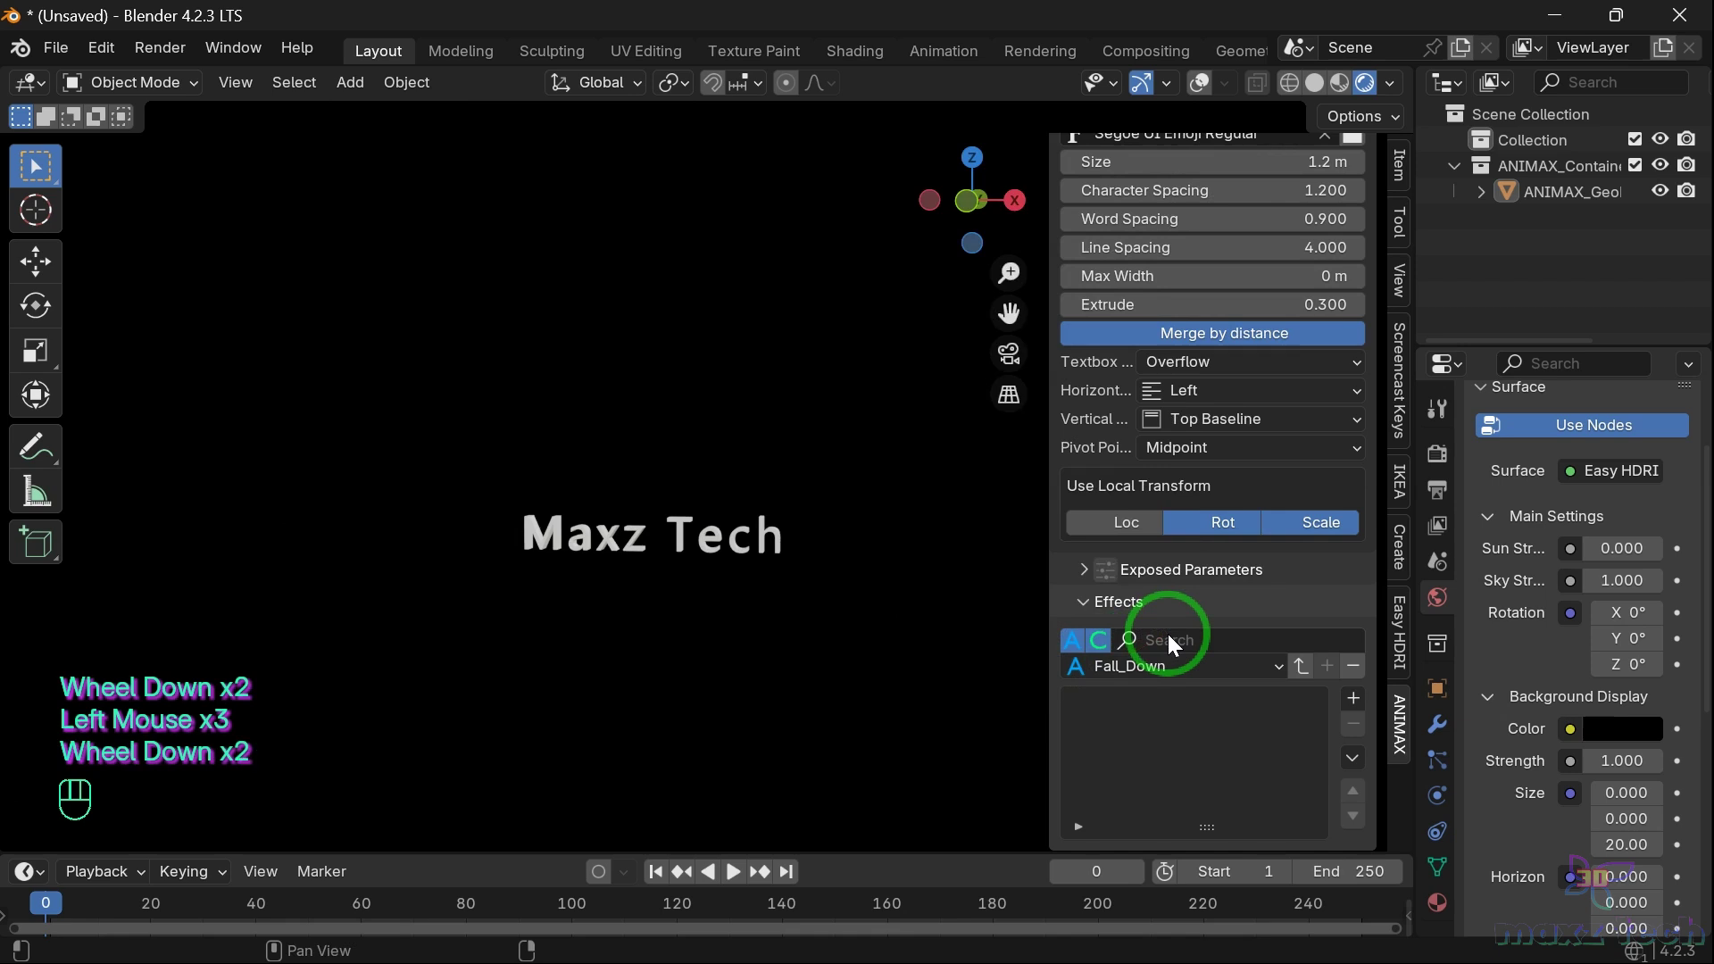
pyautogui.click(1300, 666)
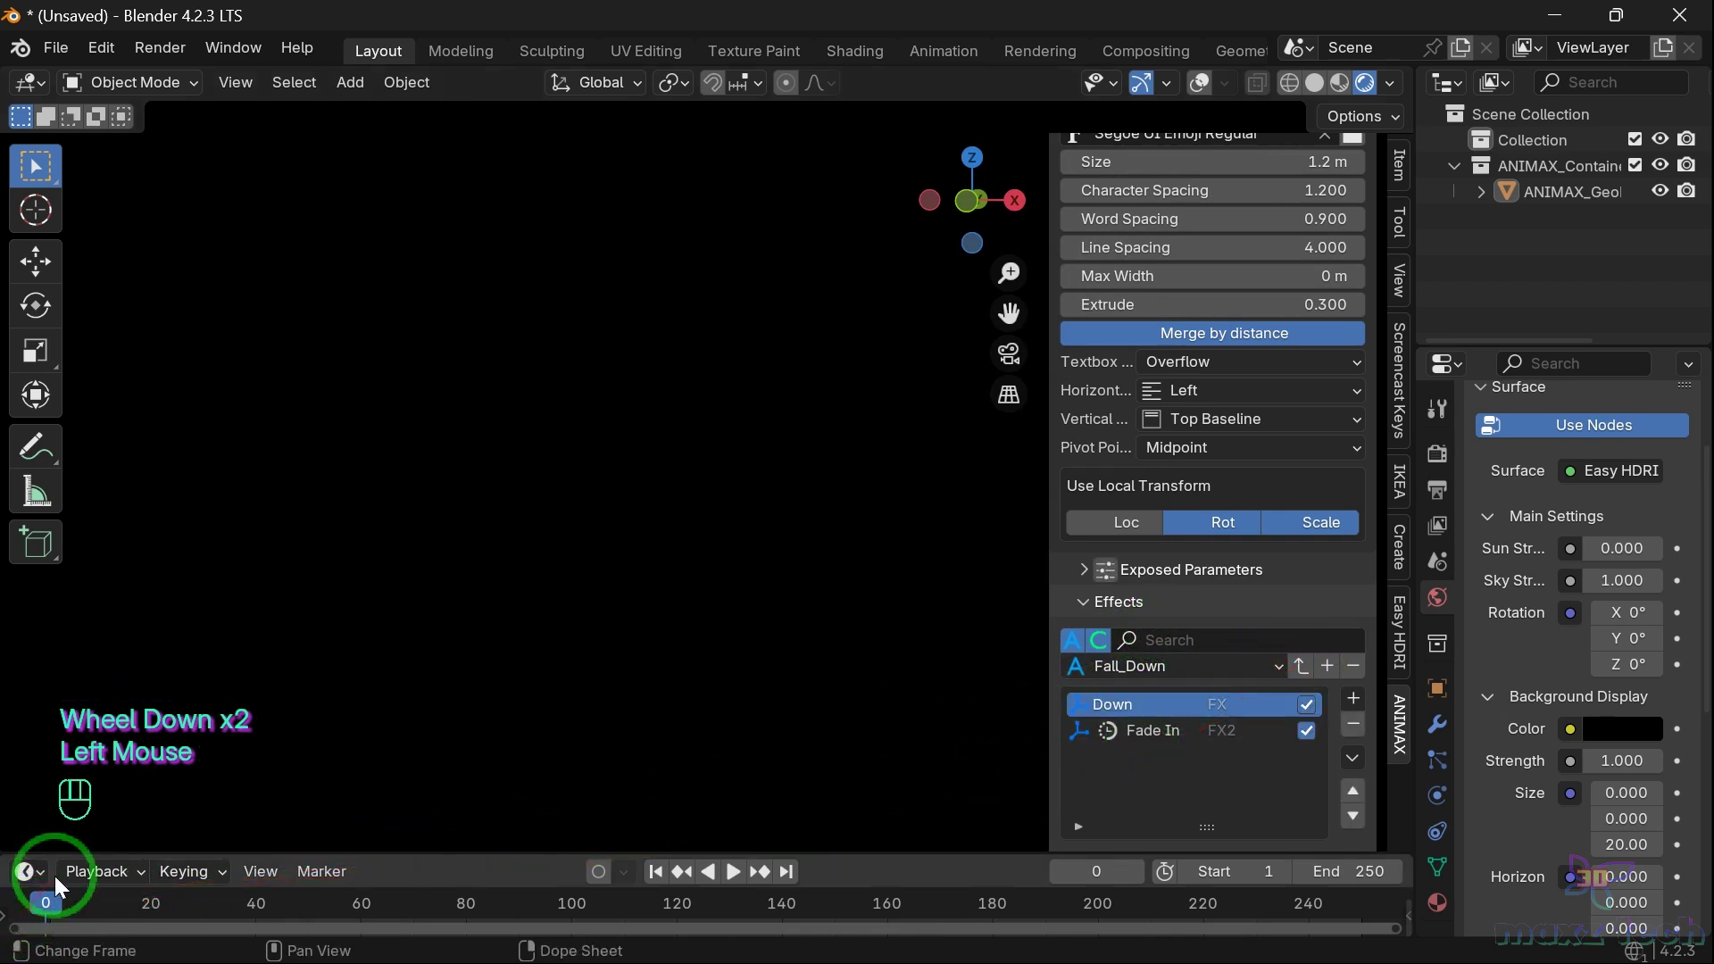
# Play the Fall_Down animation from frame 0 to frame 64
pyautogui.press('space')
pyautogui.press('space')
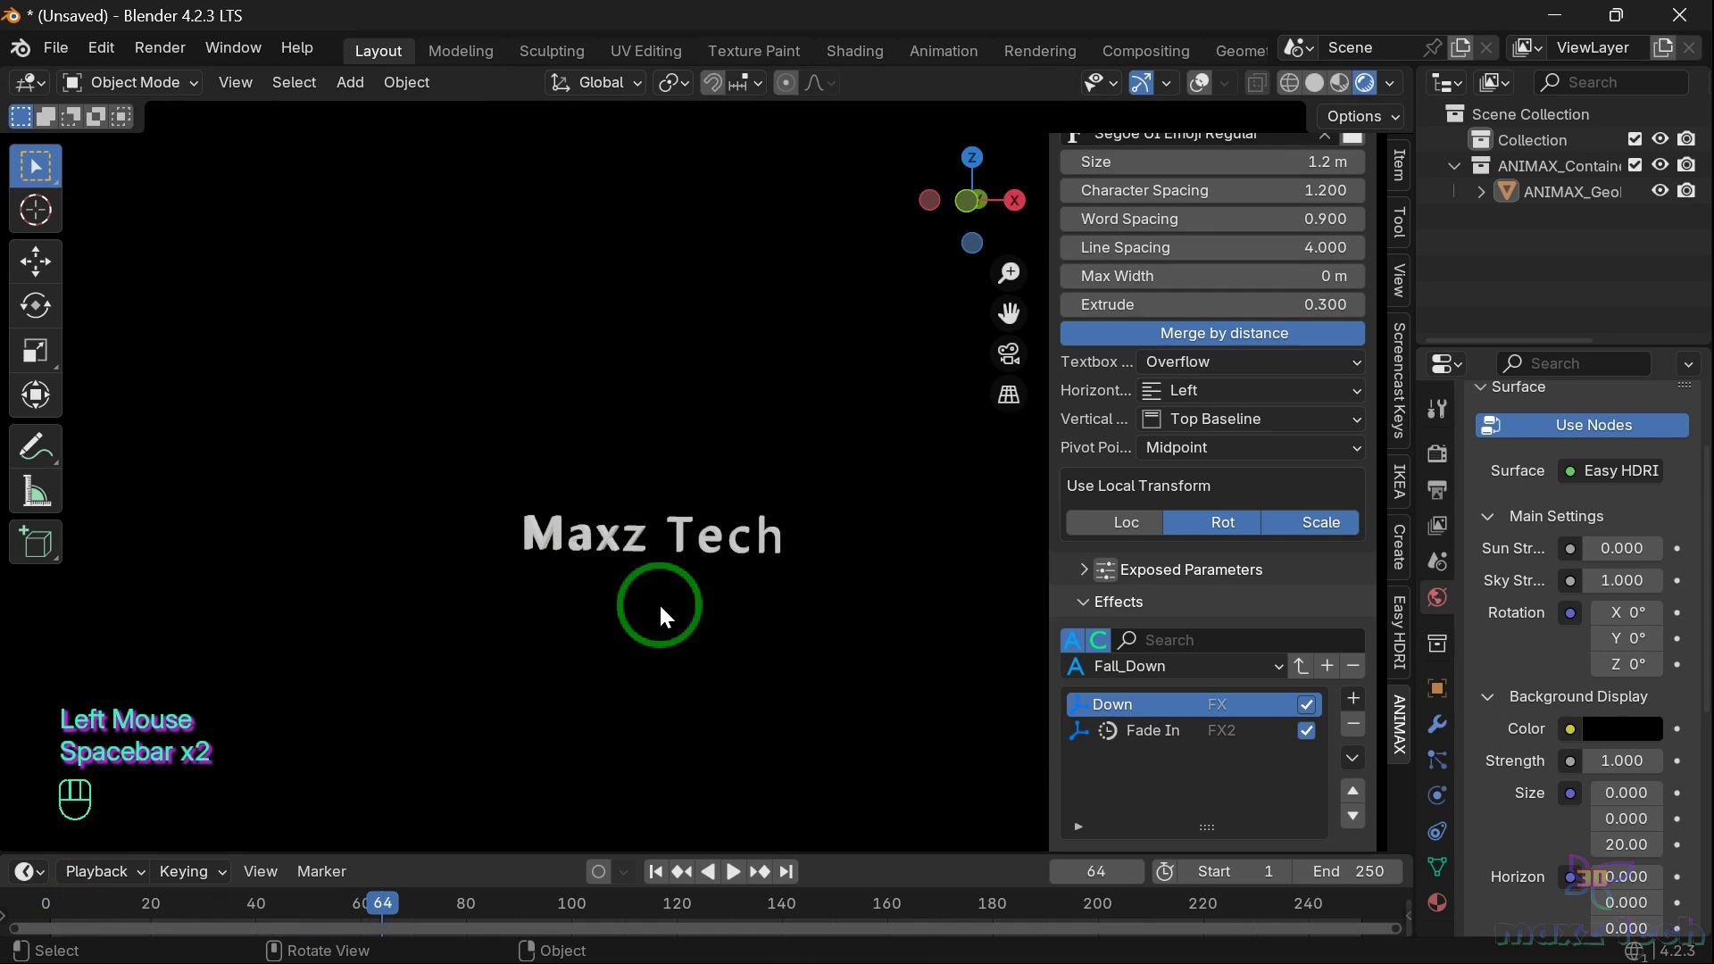
# Move the lower point of the Down effect's interpolation curve to 0.3141, 0.12696 and replay the animation from the start
pyautogui.scroll(-9, 1236, 667)
pyautogui.scroll(-3, 1236, 668)
pyautogui.moveTo(1314, 568); pyautogui.dragTo(1156, 567)
pyautogui.click(42, 931)
pyautogui.press('space')
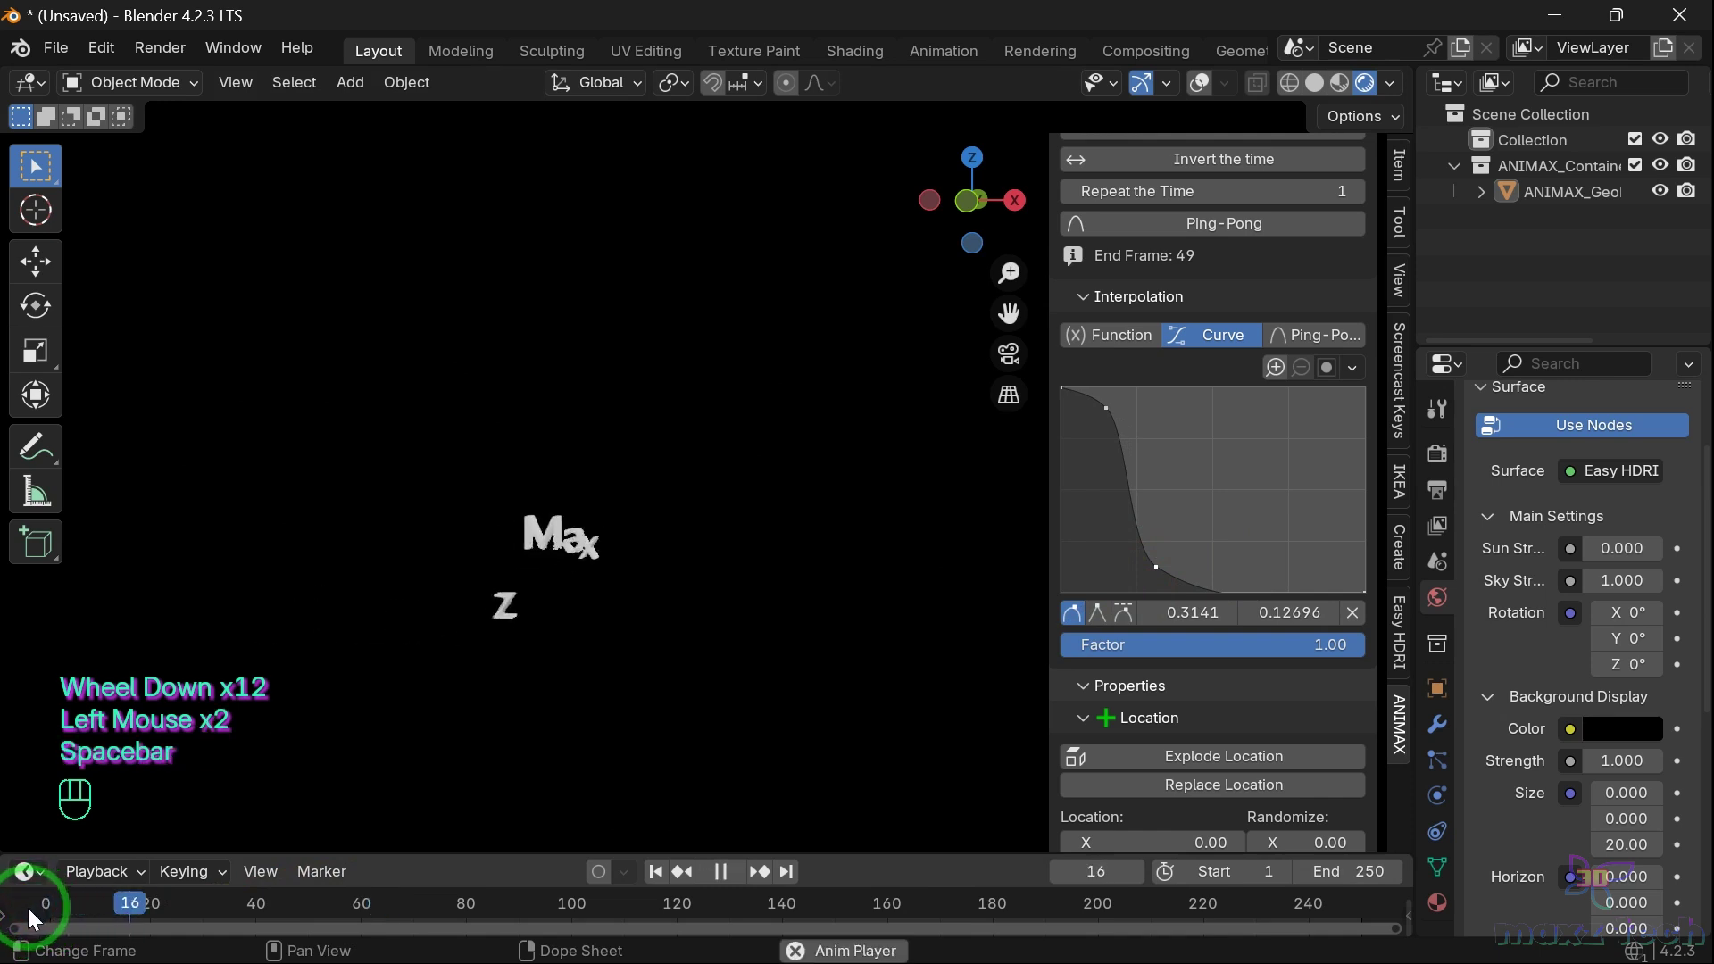
pyautogui.press('space')
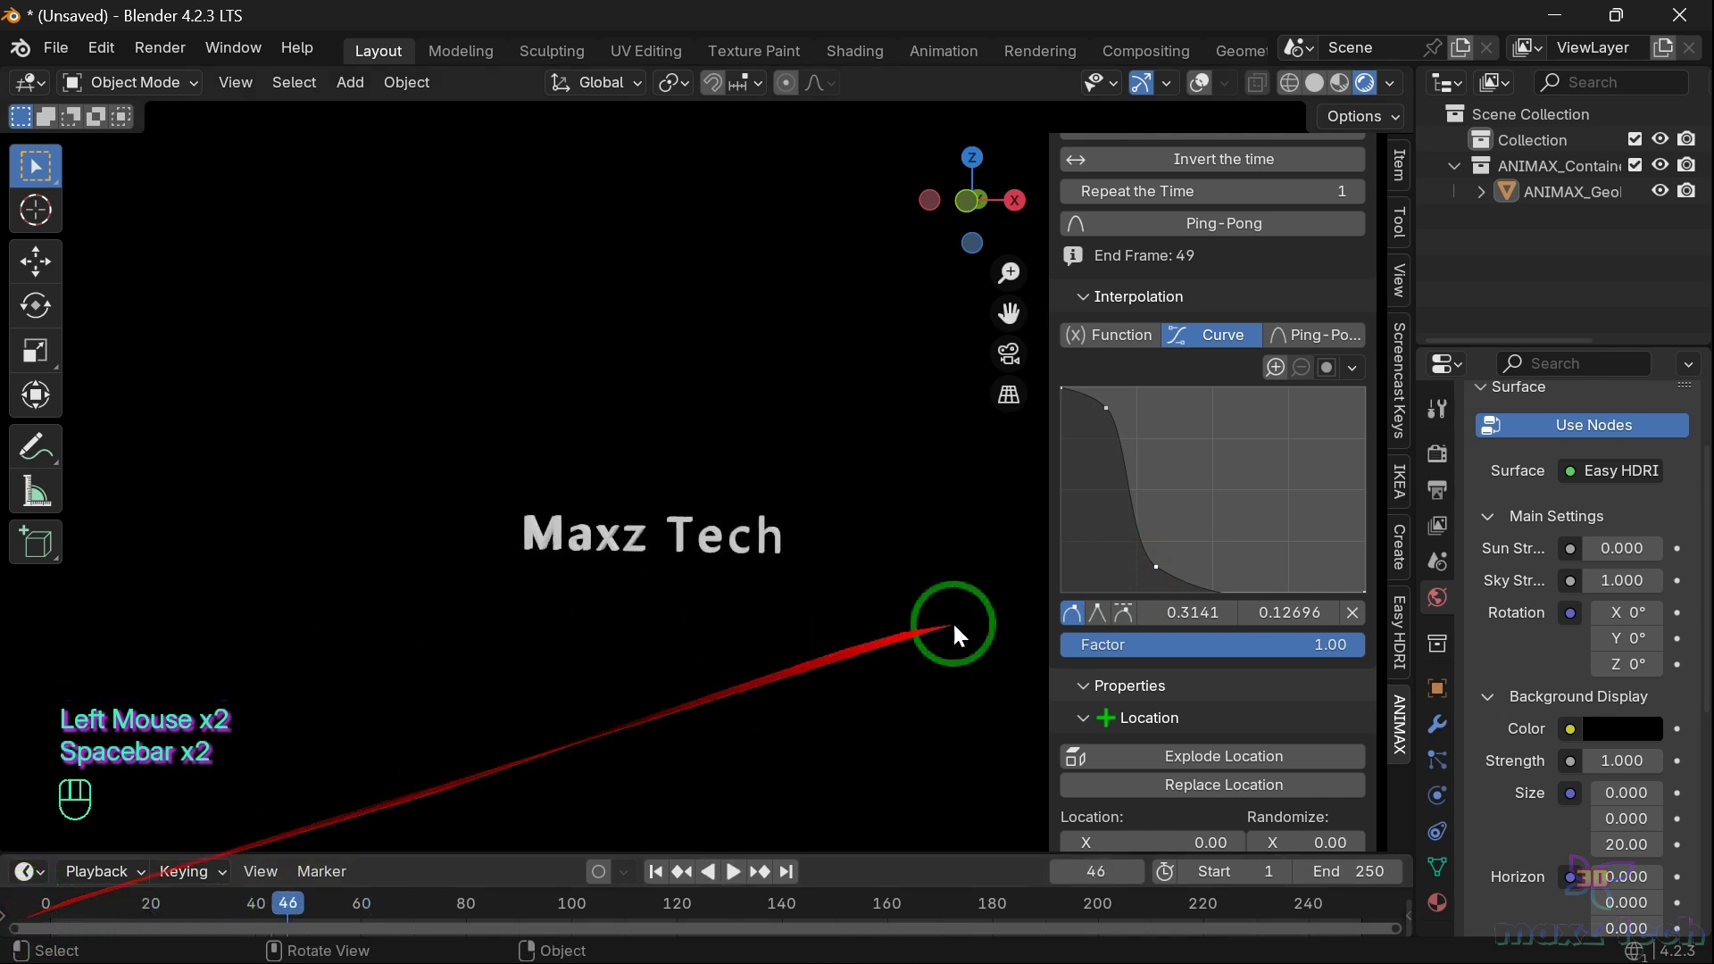
# At frame 18, reshape the Down effect's interpolation curve into a narrow peak near its start and play the animation
pyautogui.click(141, 904)
pyautogui.moveTo(1159, 571); pyautogui.dragTo(1105, 575)
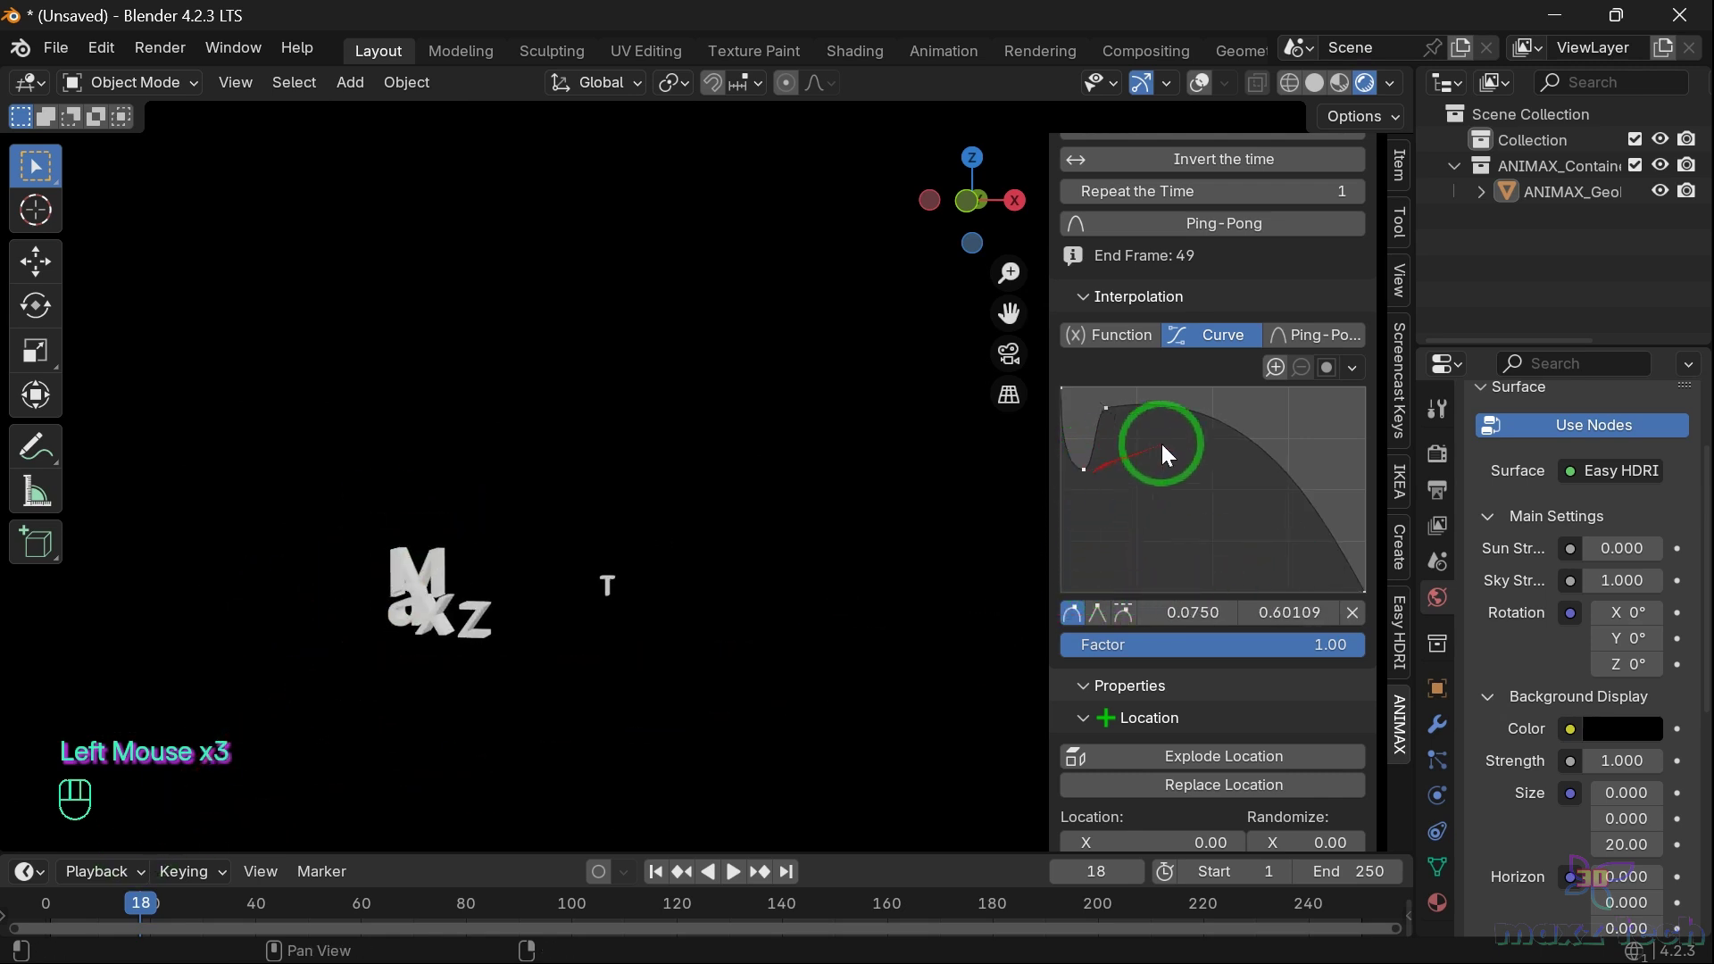
pyautogui.moveTo(1229, 438); pyautogui.dragTo(1005, 610)
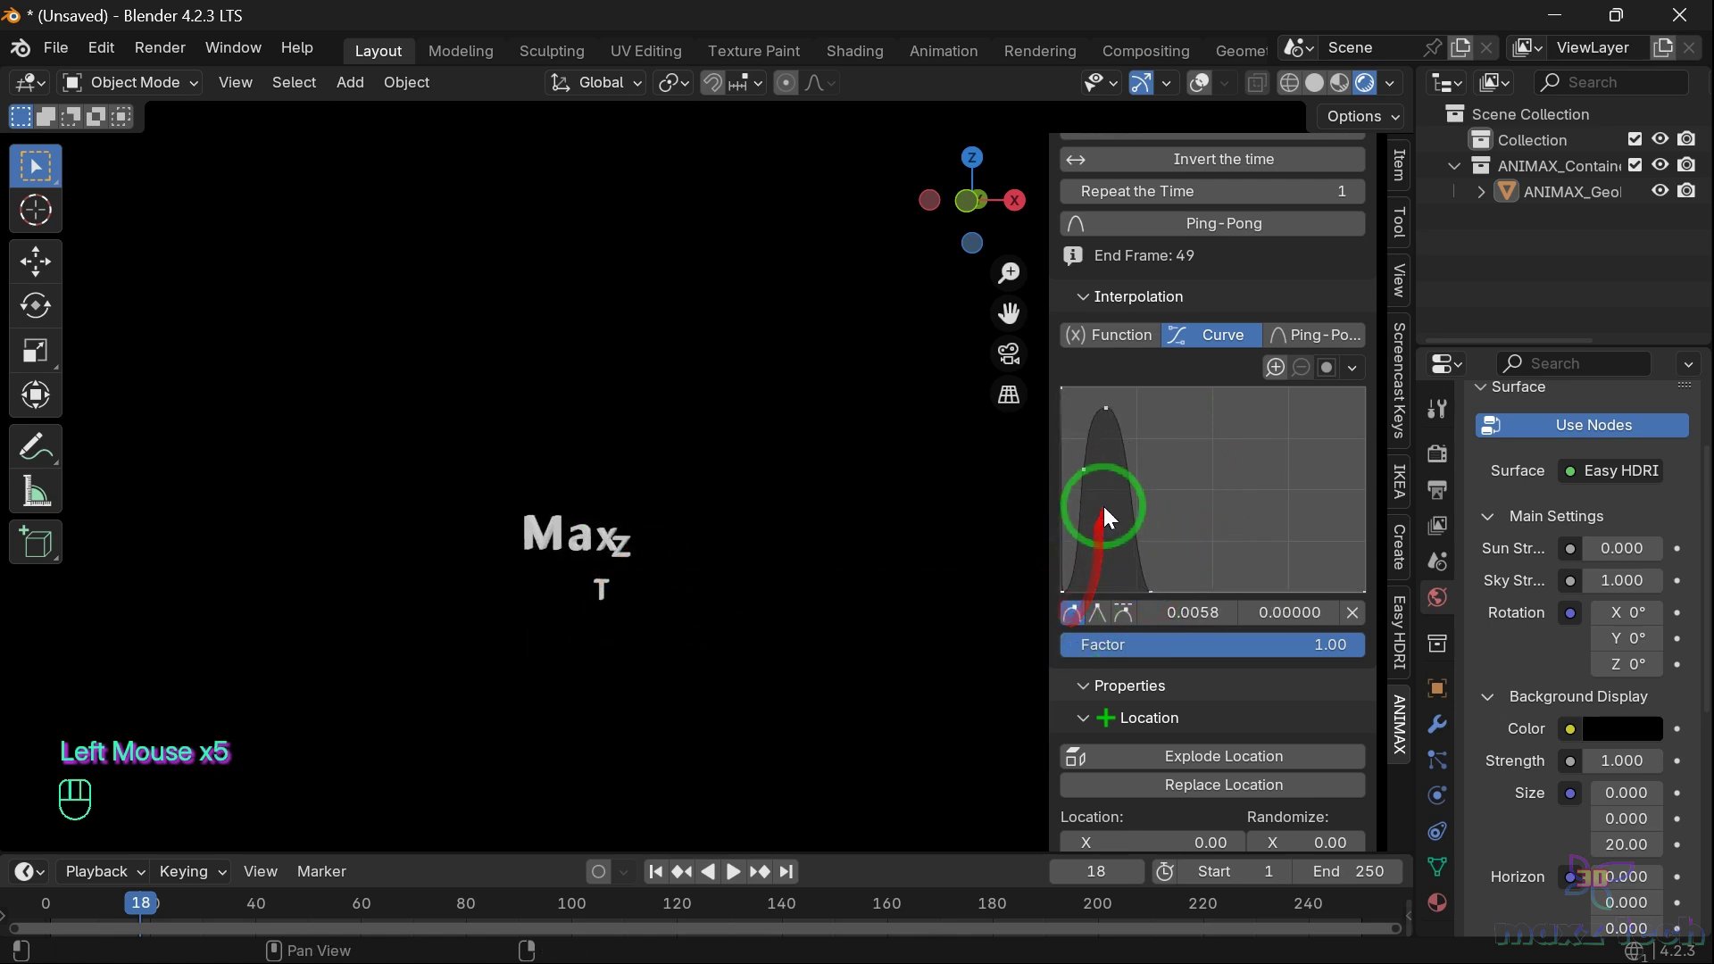
pyautogui.moveTo(1082, 465); pyautogui.dragTo(1085, 582)
pyautogui.moveTo(1109, 410)
pyautogui.mouseDown()
pyautogui.moveTo(1127, 567)
pyautogui.moveTo(1114, 385)
pyautogui.mouseUp()
pyautogui.press('space')
pyautogui.press('space')
# Move the curve point after the peak to 0.8279, 0.65517 to widen the falloff and play the animation
pyautogui.moveTo(1143, 571); pyautogui.dragTo(1293, 466)
pyautogui.press('space')
pyautogui.press('space')
# Set the Down effect's randomized location to X 4.59, Y -3.78 and Z 2.97, previewing the letters at frame 28
pyautogui.scroll(-2, 1223, 554)
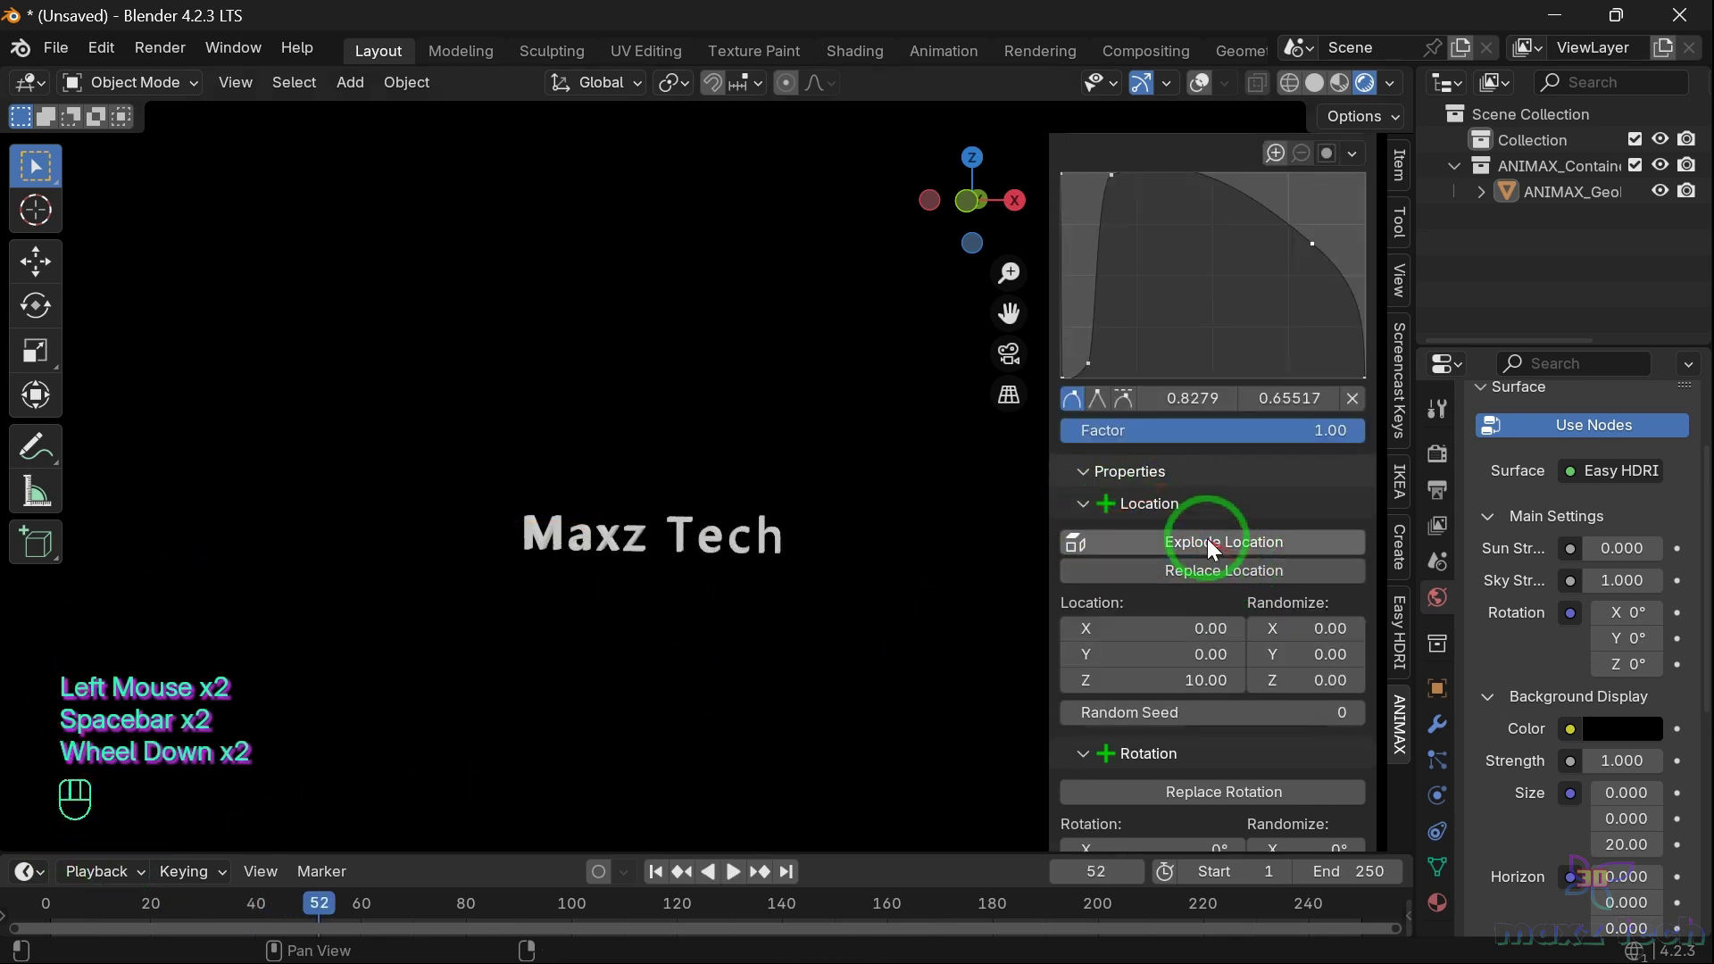
pyautogui.click(1319, 630)
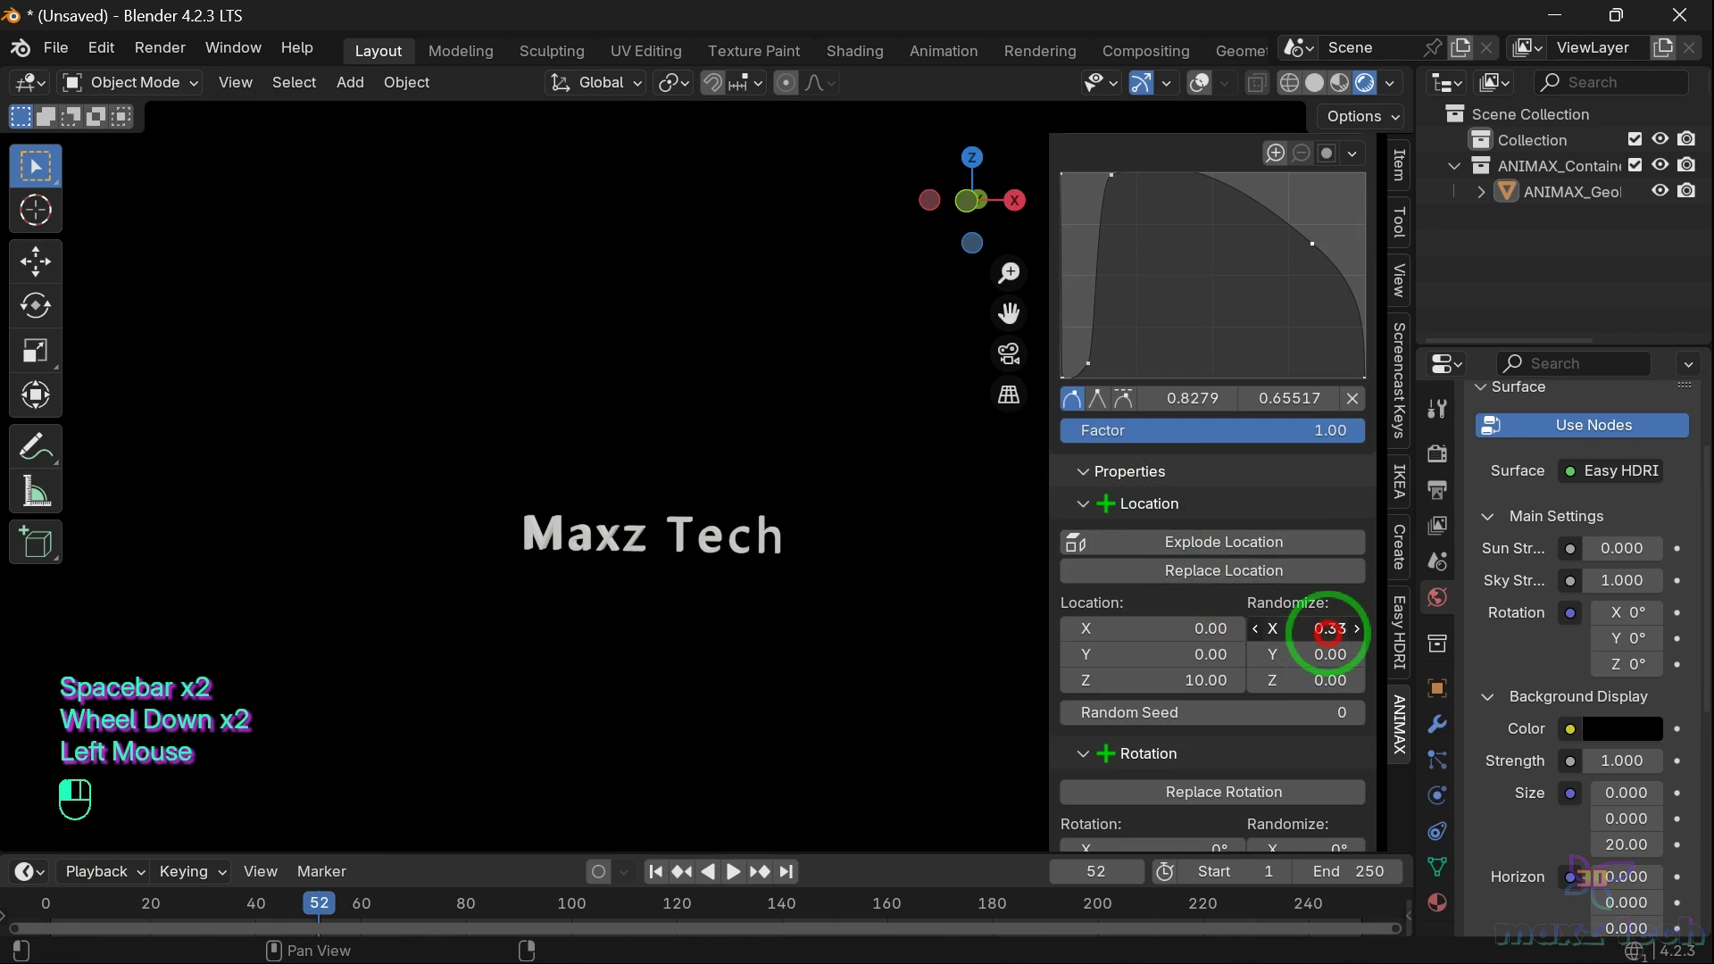
pyautogui.click(1328, 632)
pyautogui.click(1288, 653)
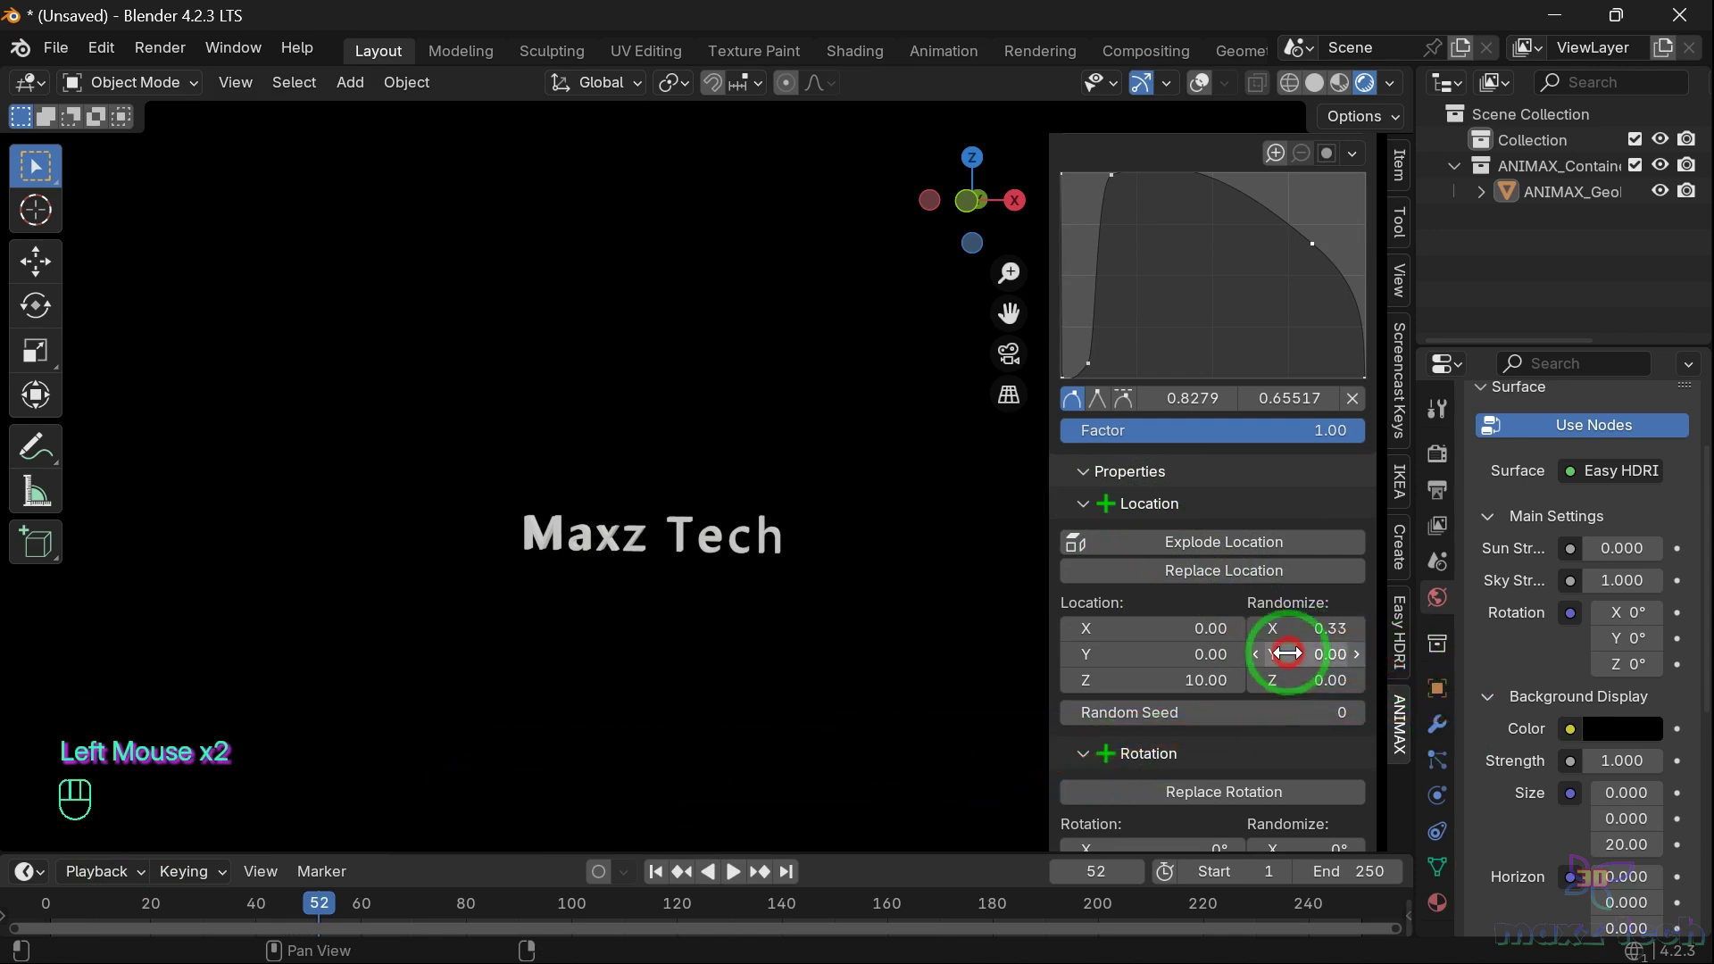
pyautogui.moveTo(1346, 657); pyautogui.dragTo(1072, 665)
pyautogui.click(194, 908)
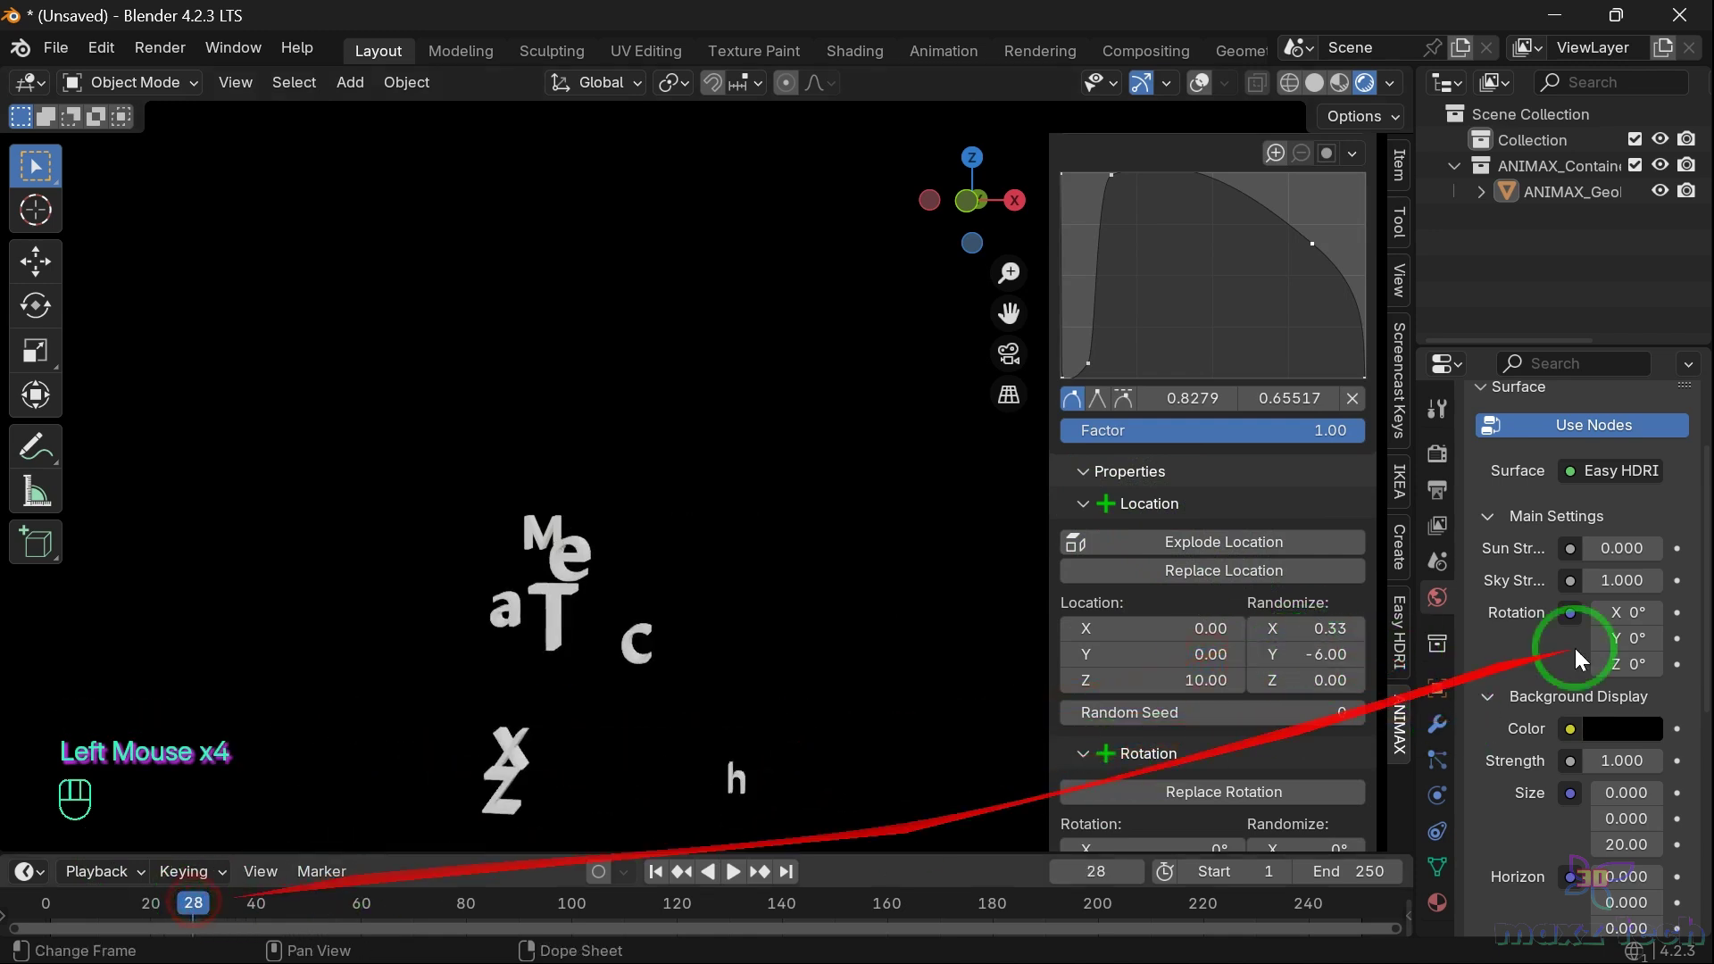
pyautogui.click(1309, 680)
pyautogui.moveTo(1308, 680); pyautogui.dragTo(1401, 708)
pyautogui.moveTo(1300, 654); pyautogui.dragTo(1369, 689)
pyautogui.moveTo(1289, 636)
pyautogui.mouseDown()
pyautogui.moveTo(1385, 623)
pyautogui.moveTo(1291, 636)
pyautogui.mouseUp()
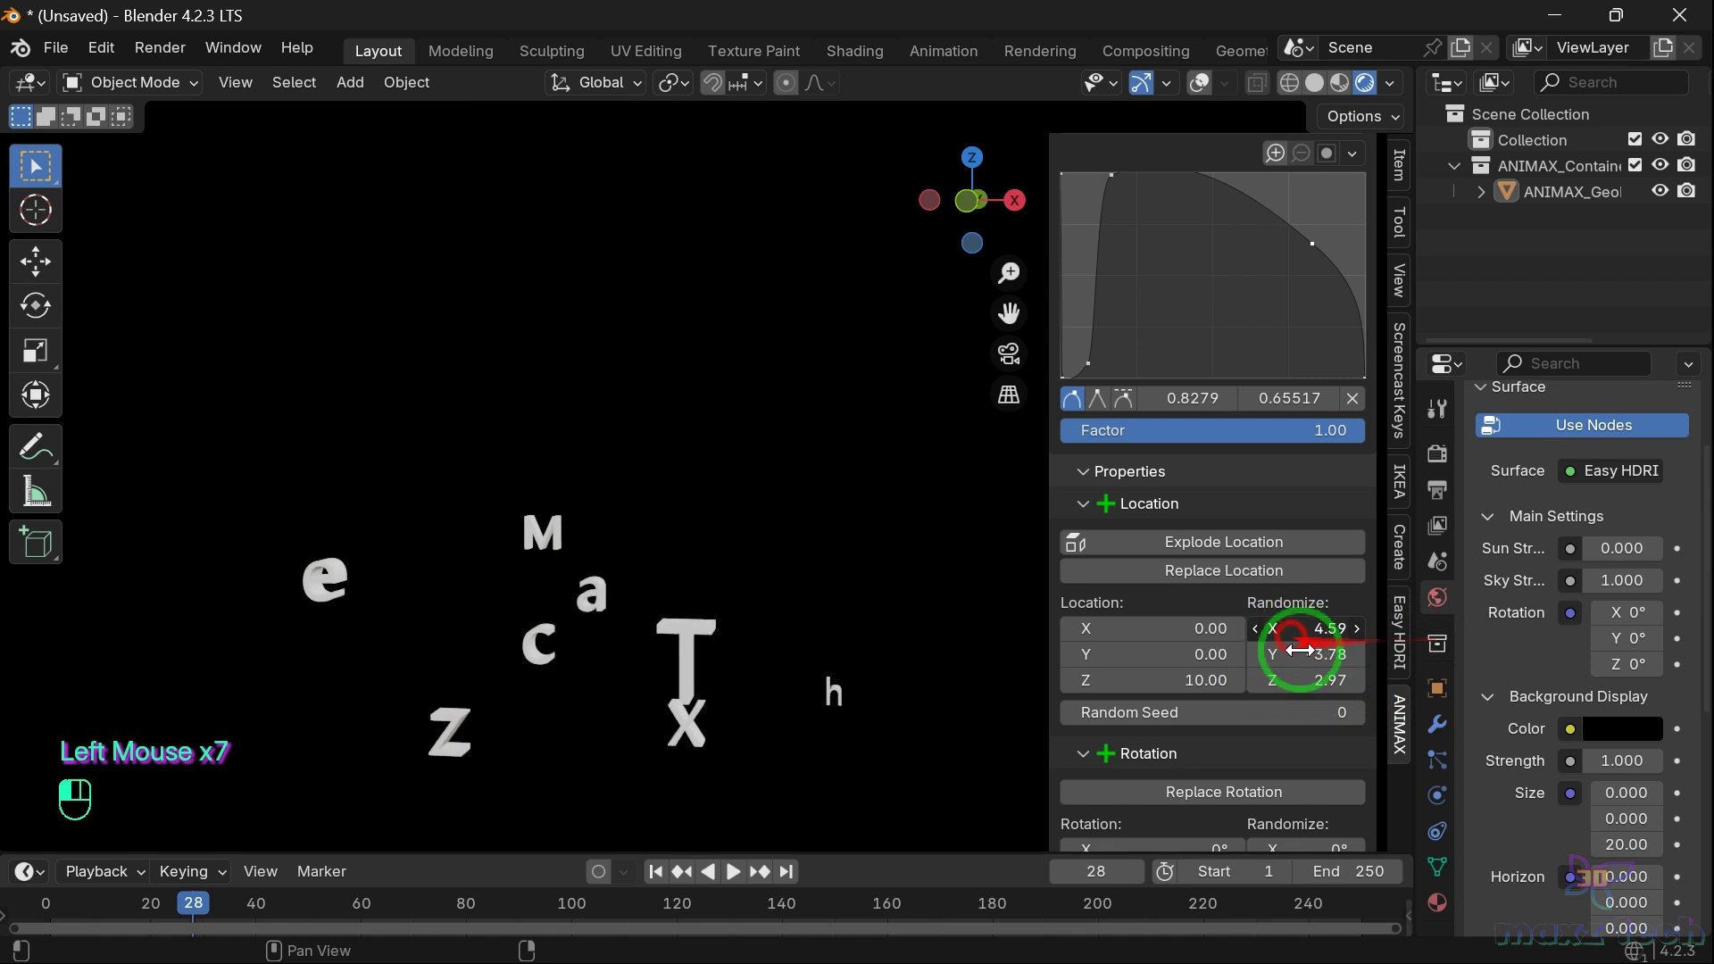
# Play the randomized Fall_Down animation from frame 0 to frame 58
pyautogui.click(51, 900)
pyautogui.press('space')
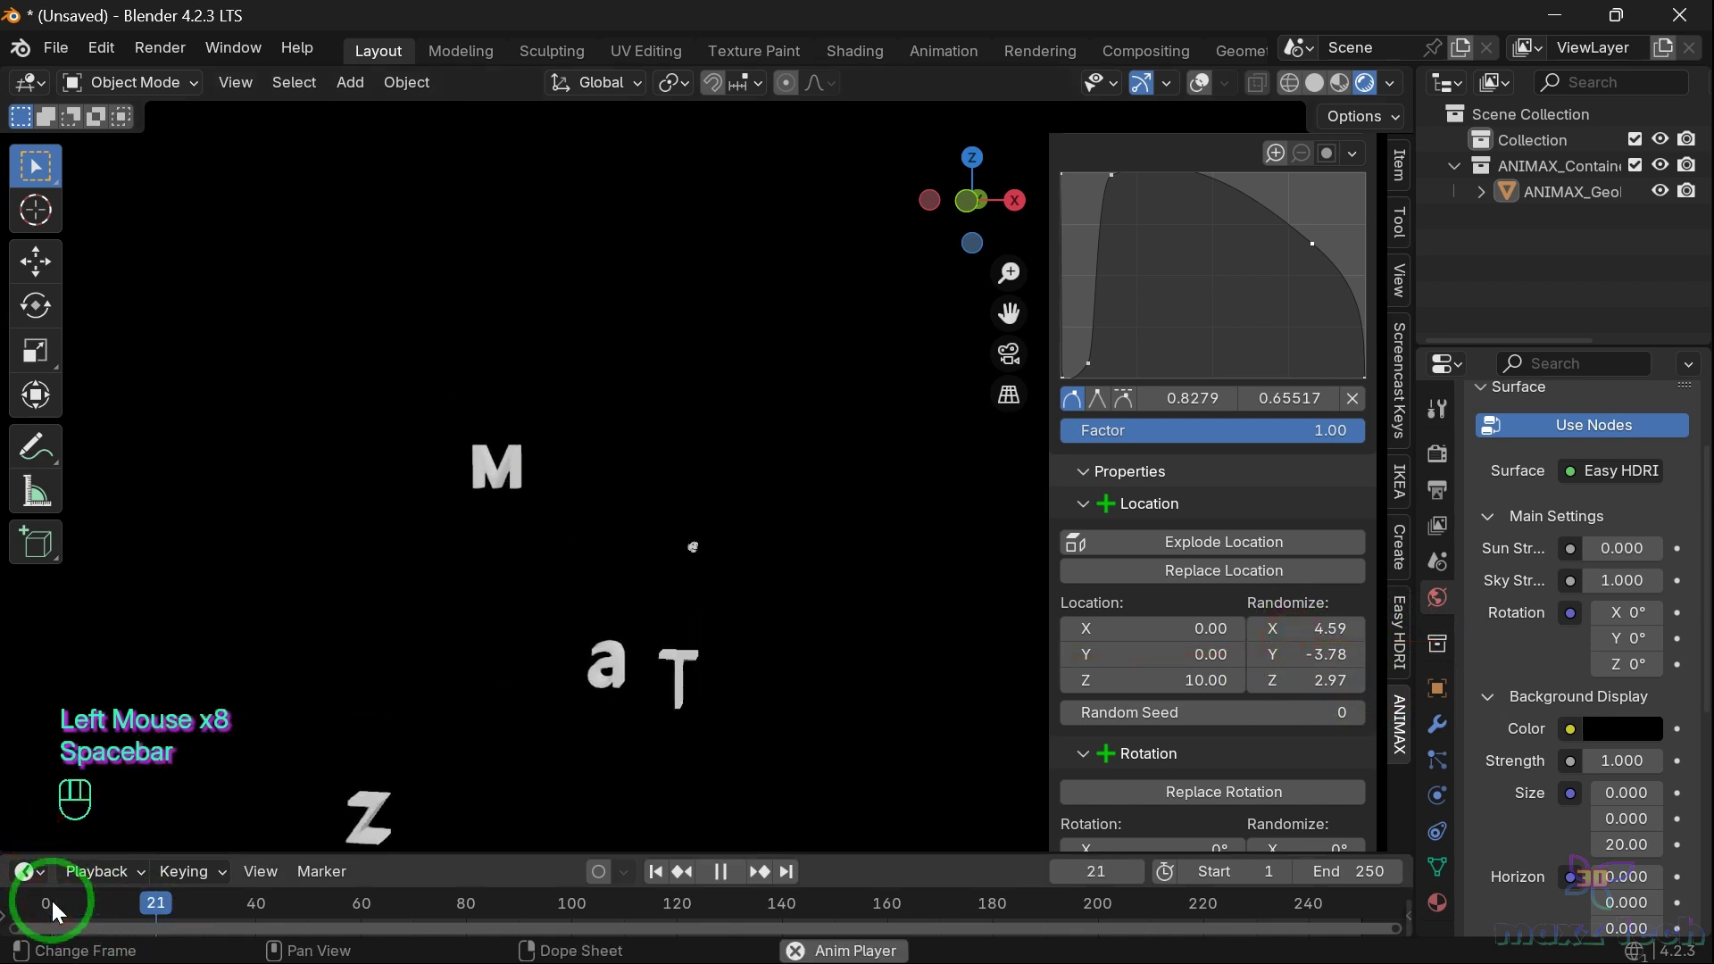
pyautogui.press('space')
# Return the timeline to frame 0 and remove both Fall_Down effects from the text
pyautogui.scroll(-4, 1275, 574)
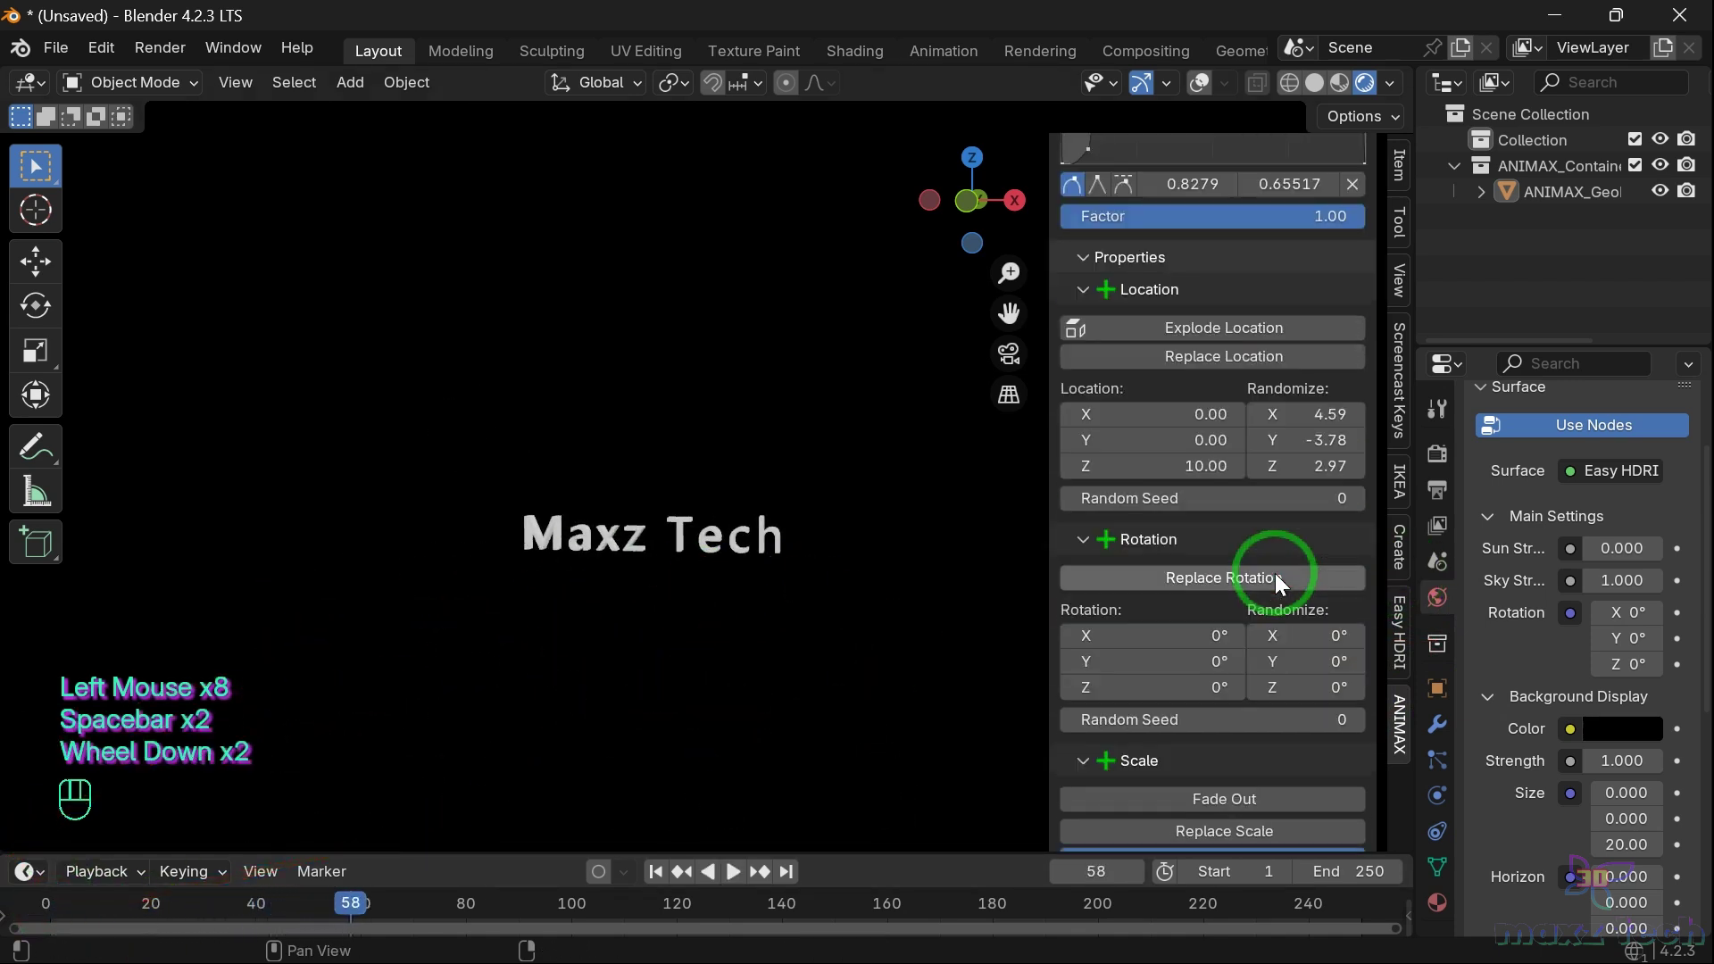
pyautogui.scroll(8, 1275, 573)
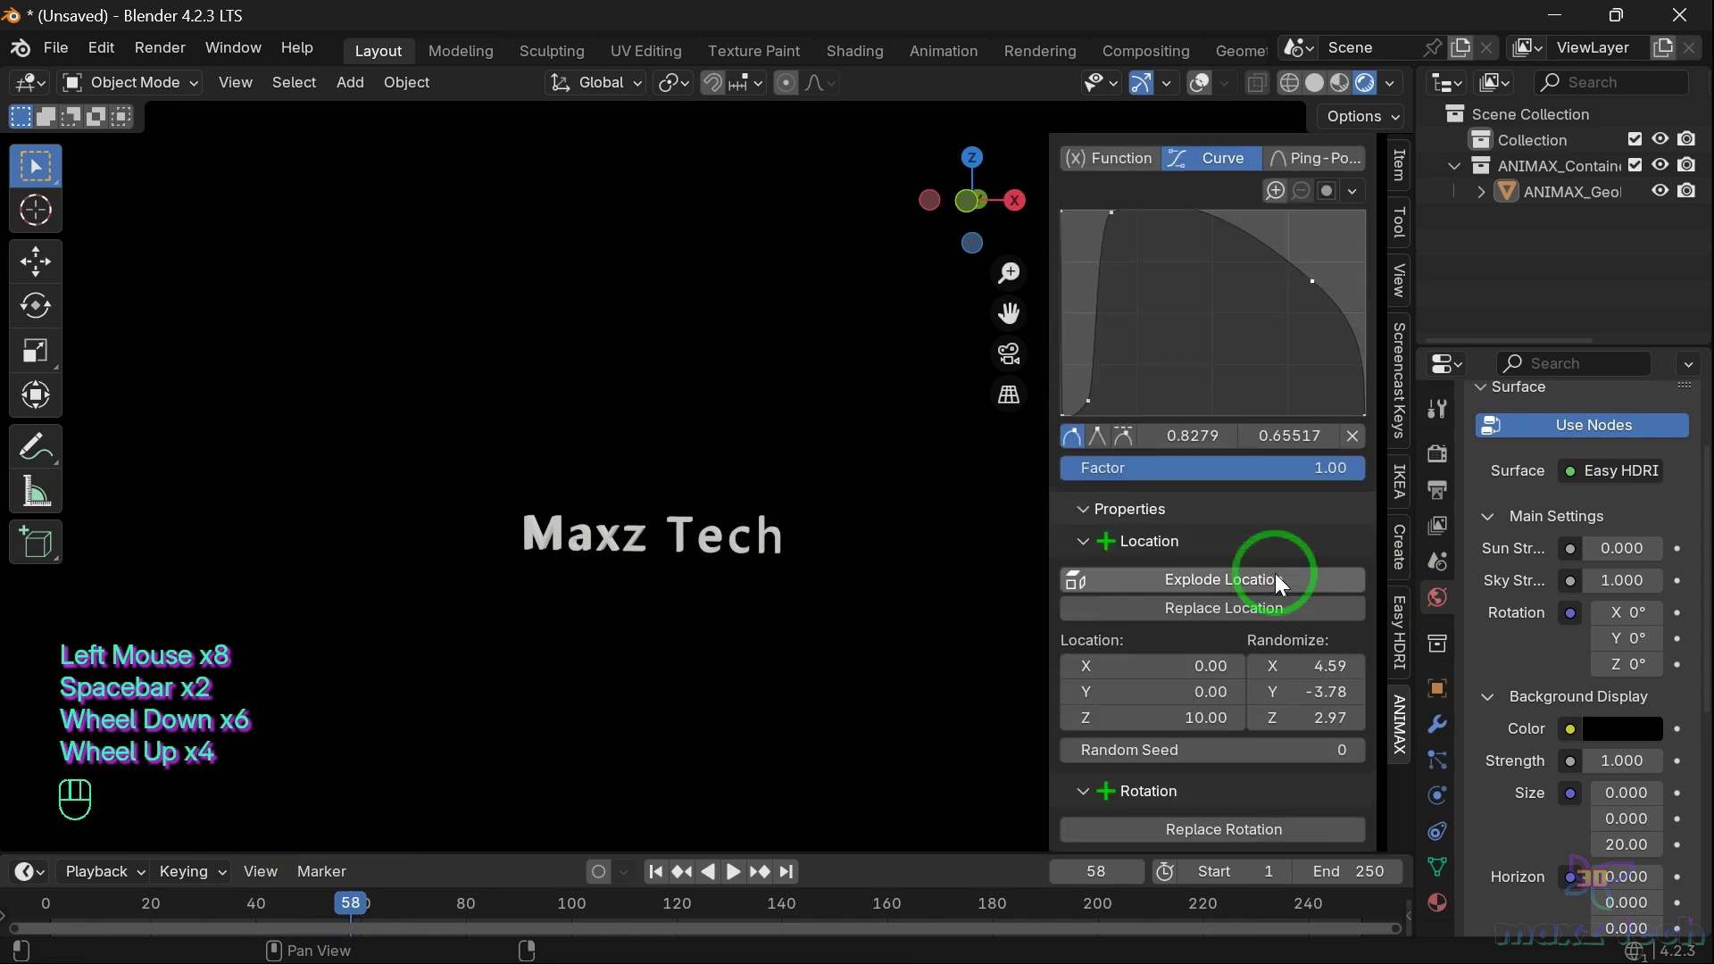
pyautogui.scroll(4, 1275, 573)
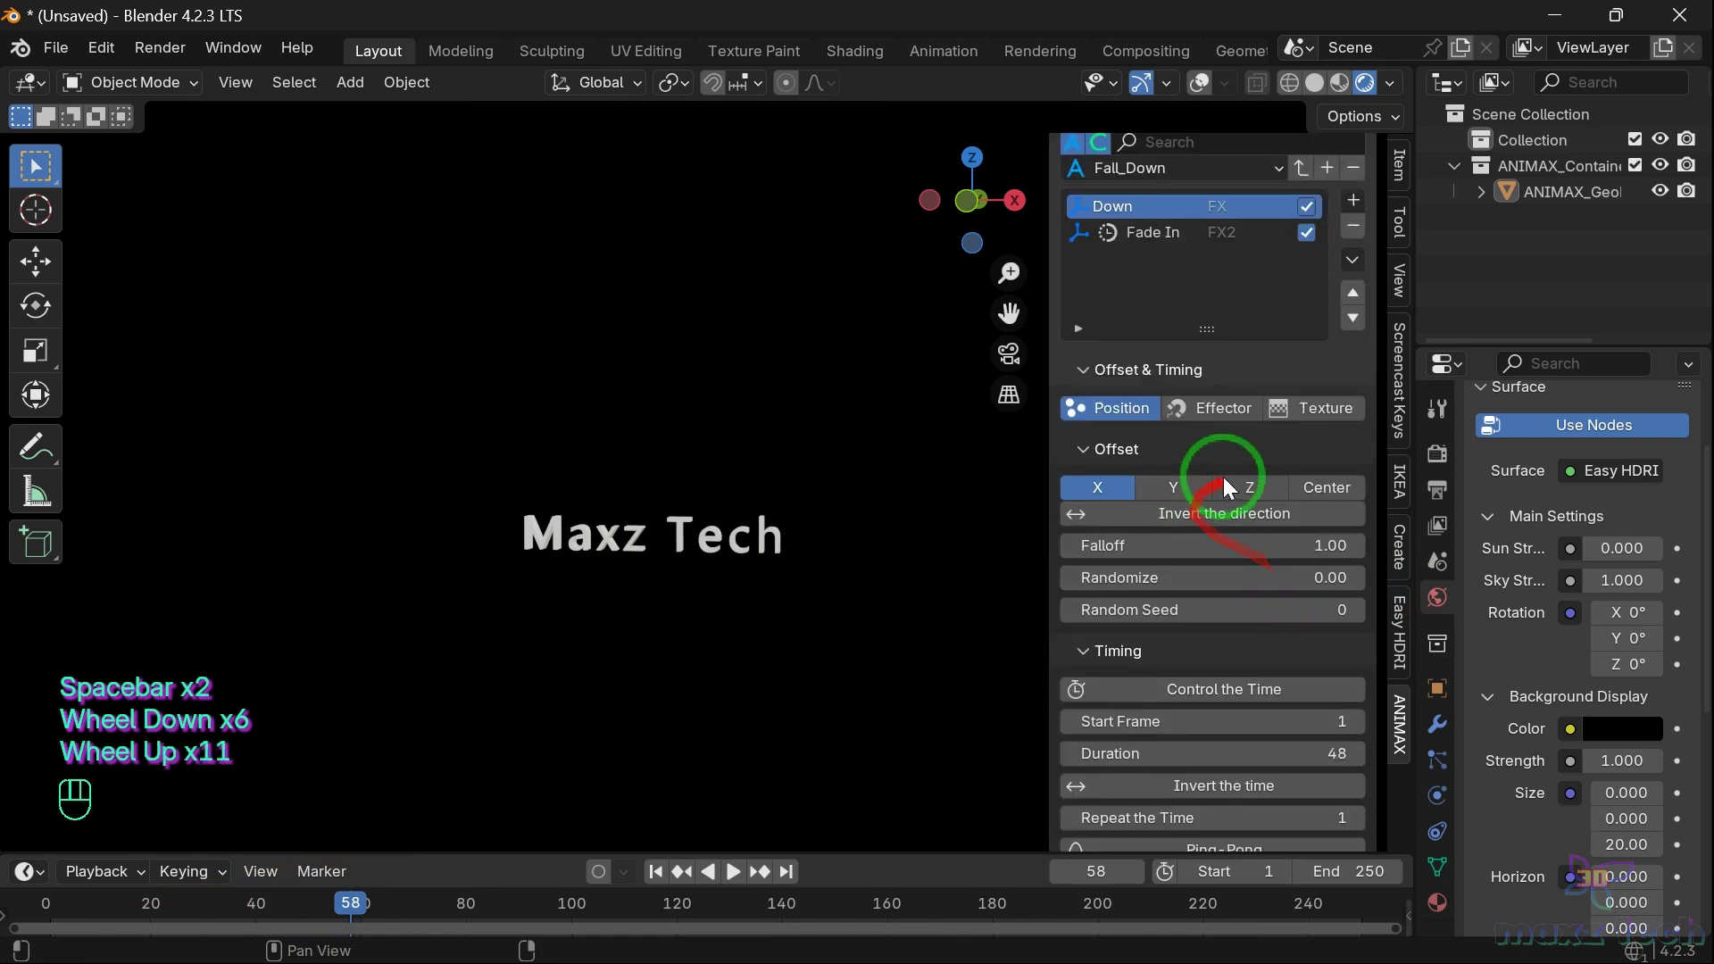
pyautogui.click(46, 904)
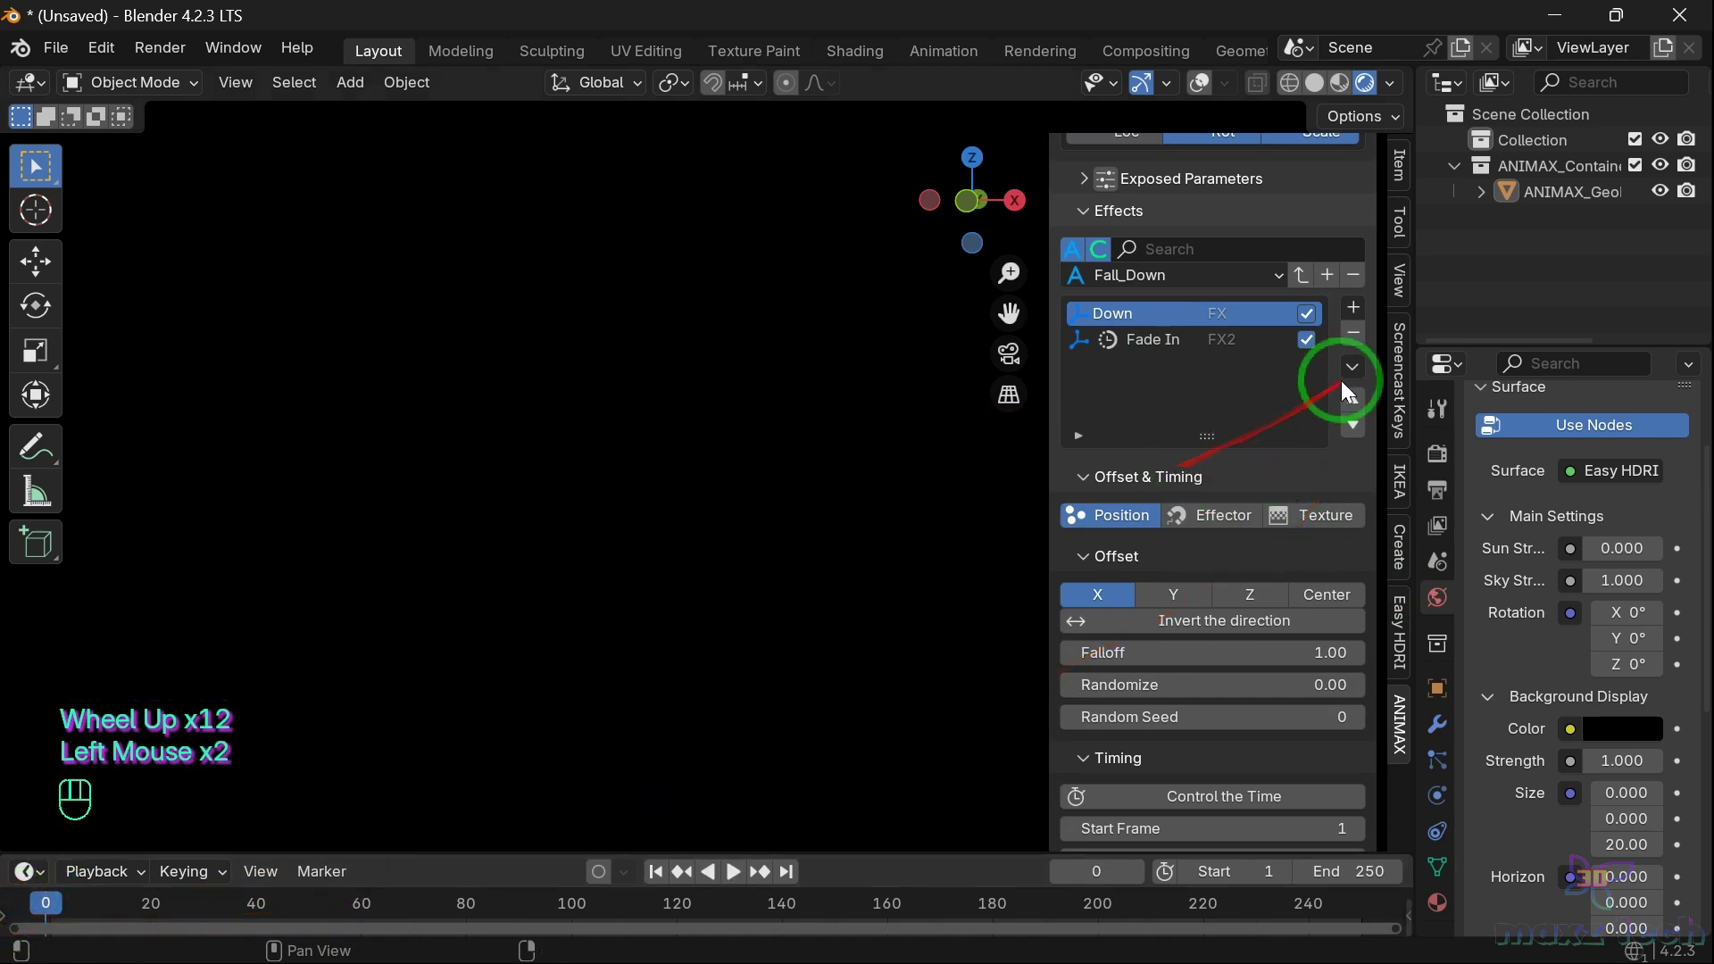
pyautogui.click(1354, 336)
pyautogui.click(1354, 335)
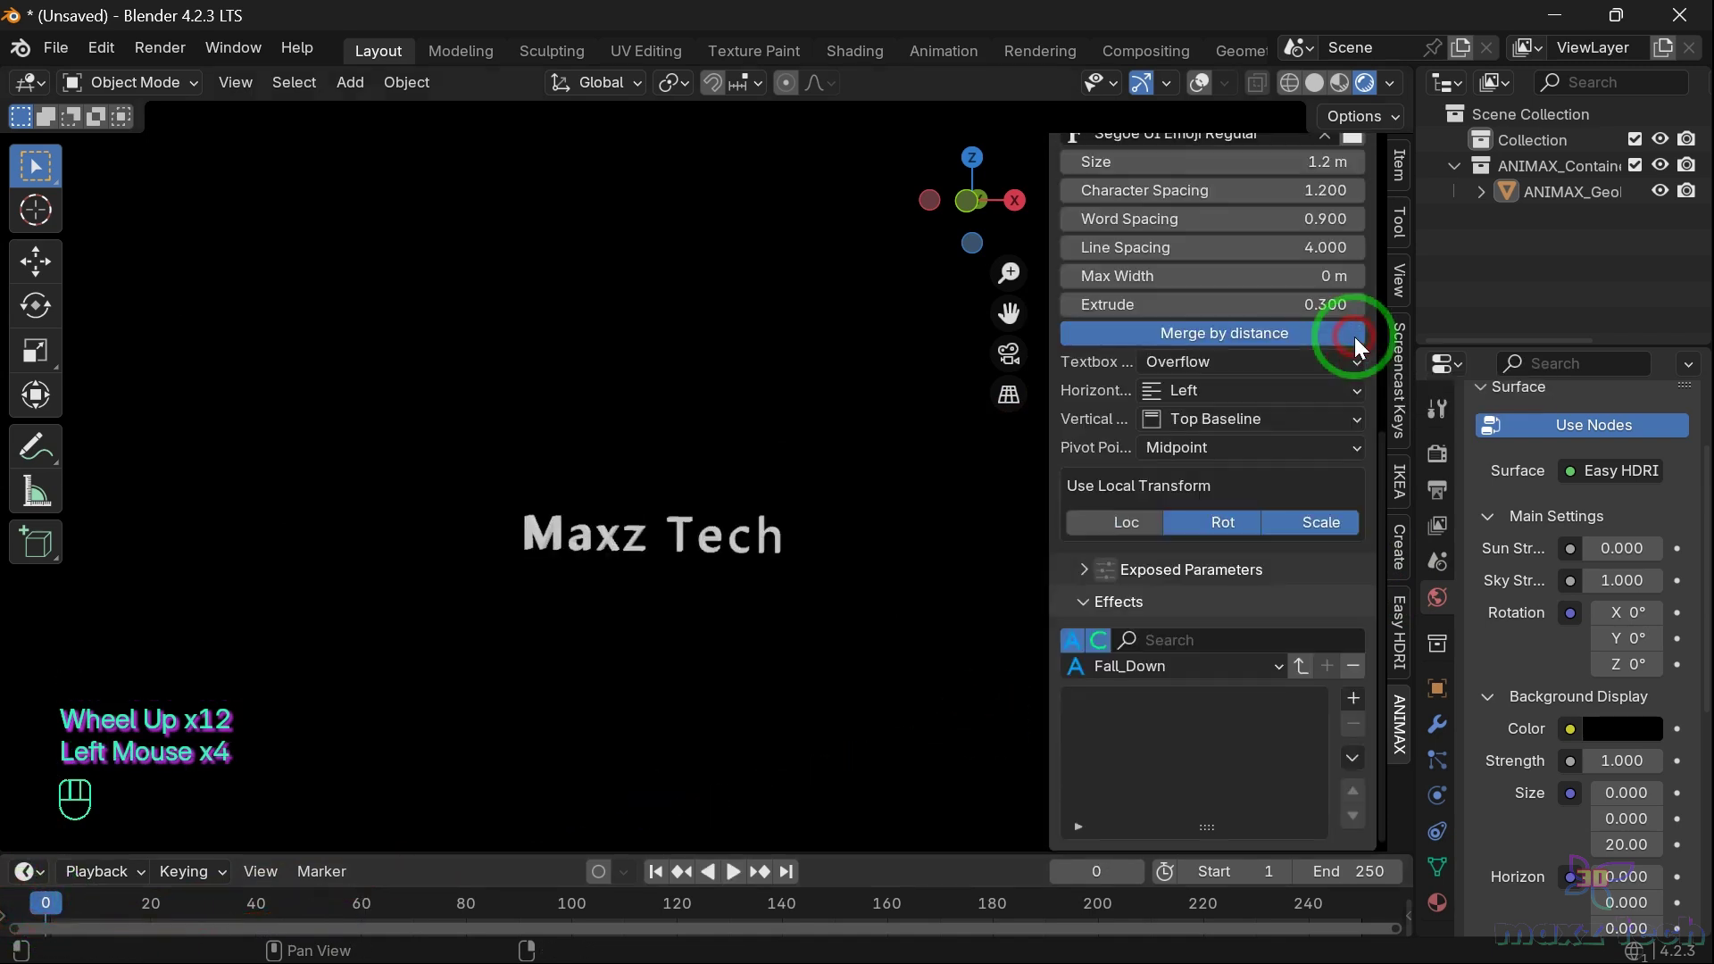
# Choose the Firework preset and apply it to the text
pyautogui.click(1173, 672)
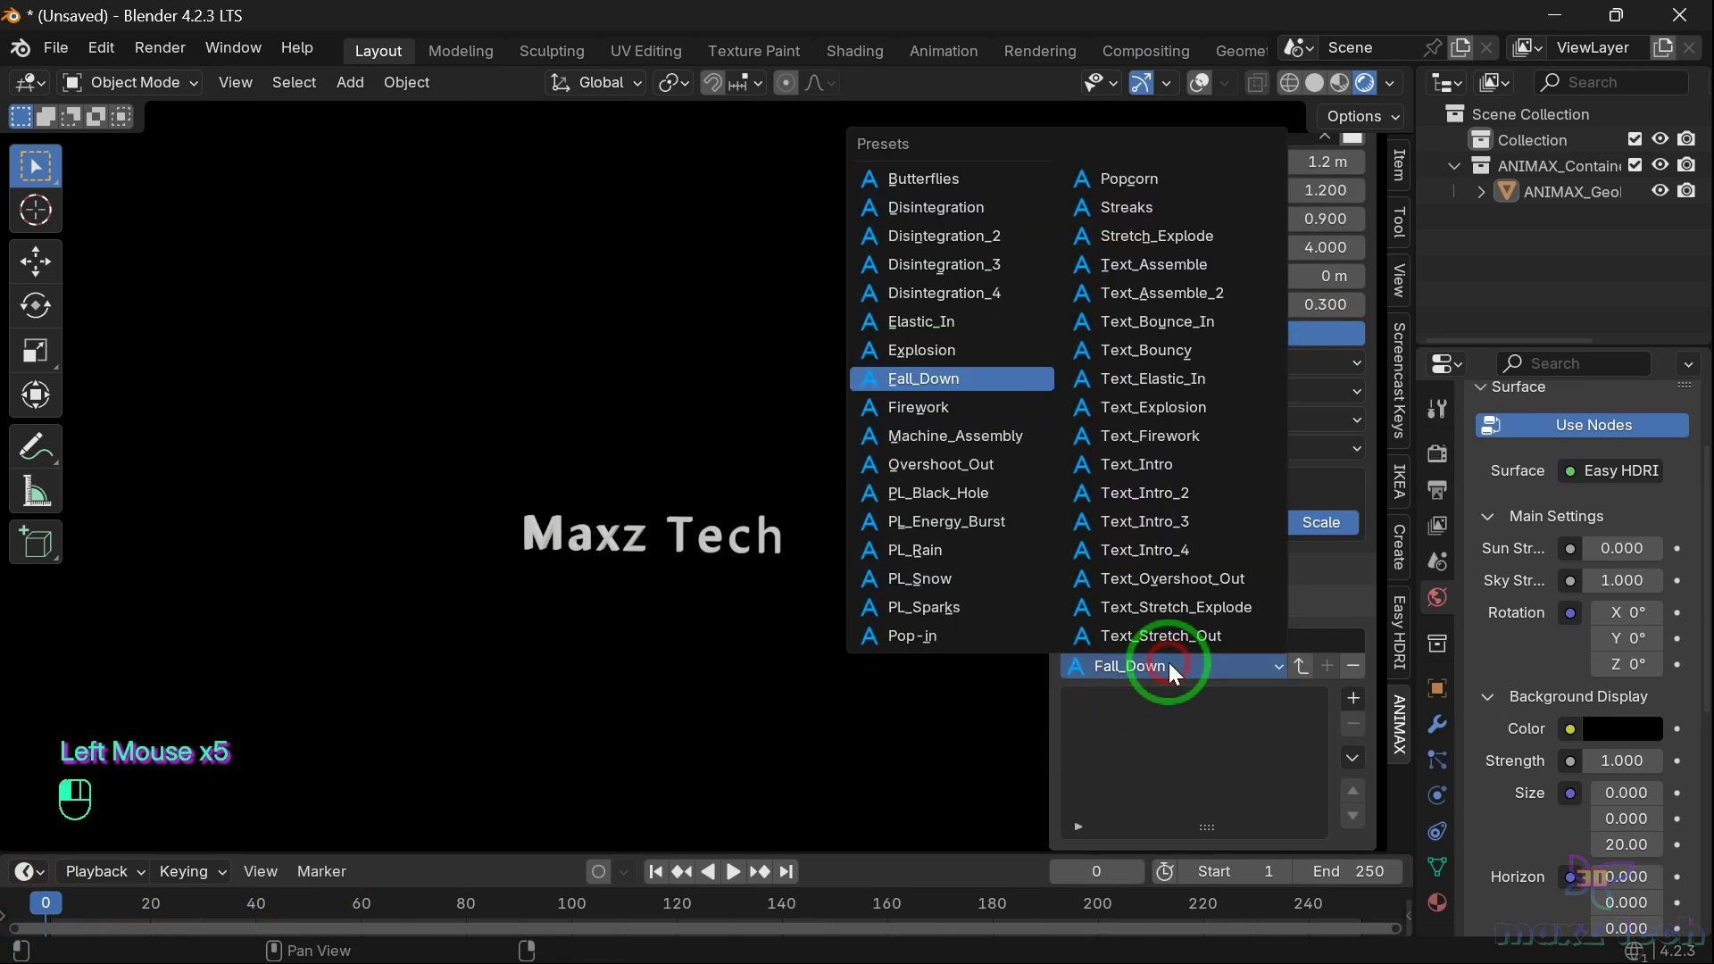
pyautogui.click(929, 405)
pyautogui.scroll(-2, 1223, 618)
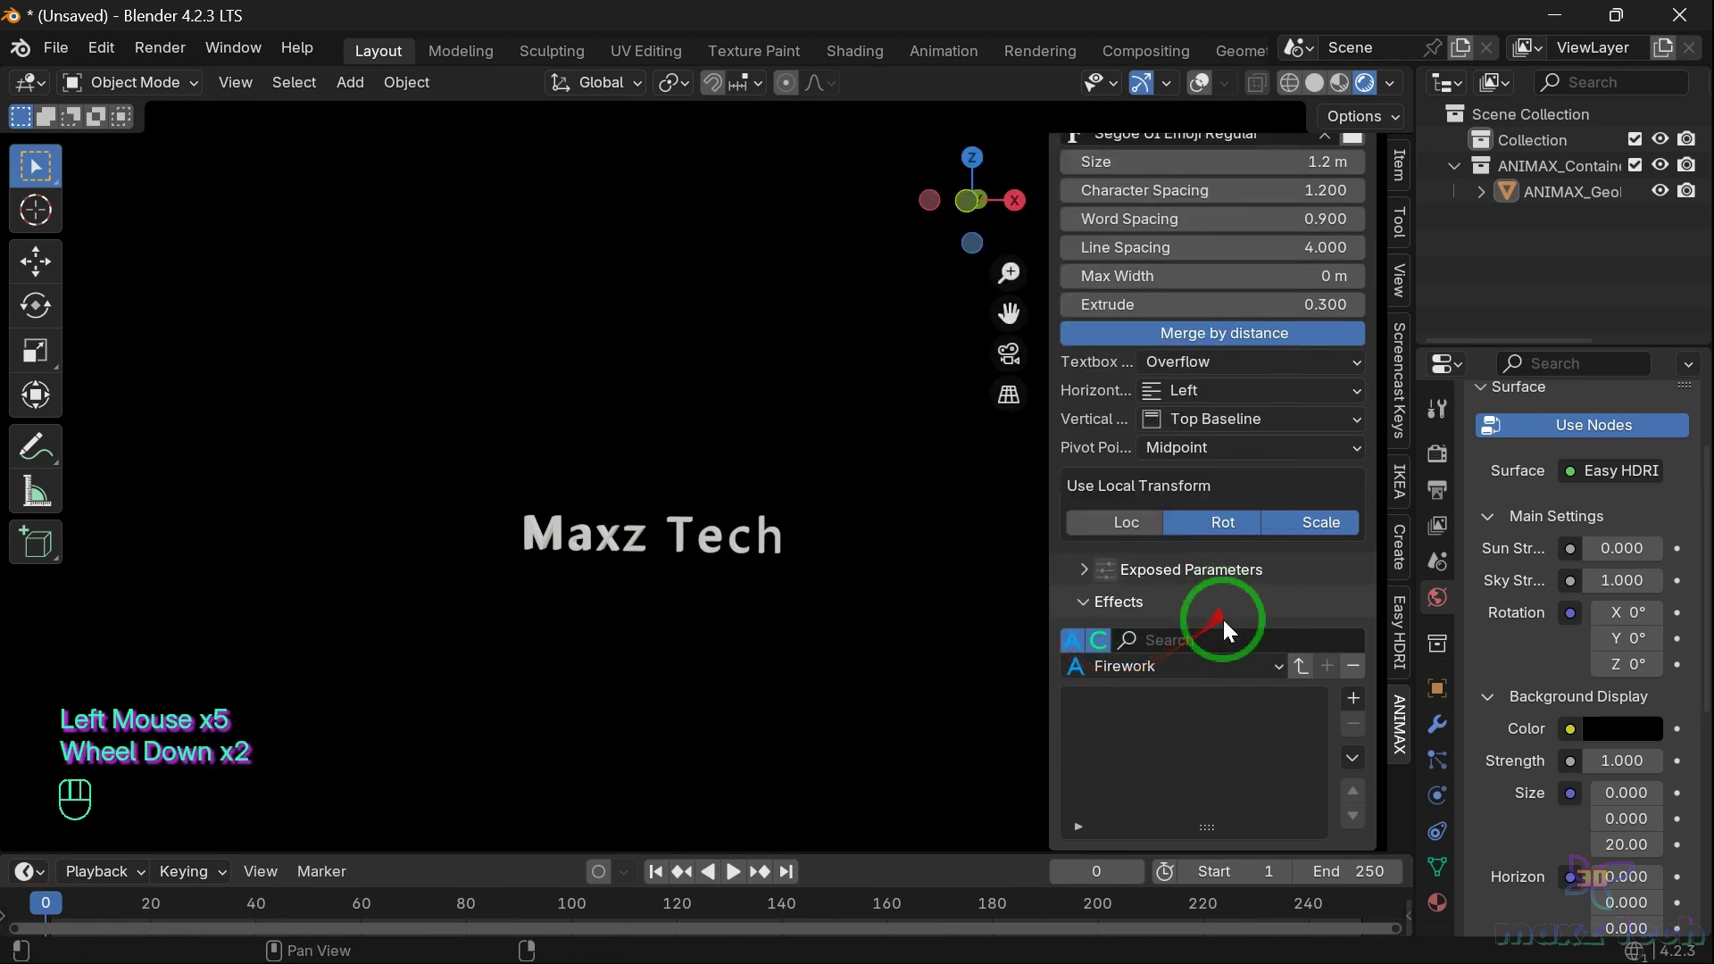
pyautogui.click(1291, 667)
pyautogui.scroll(-2, 1286, 670)
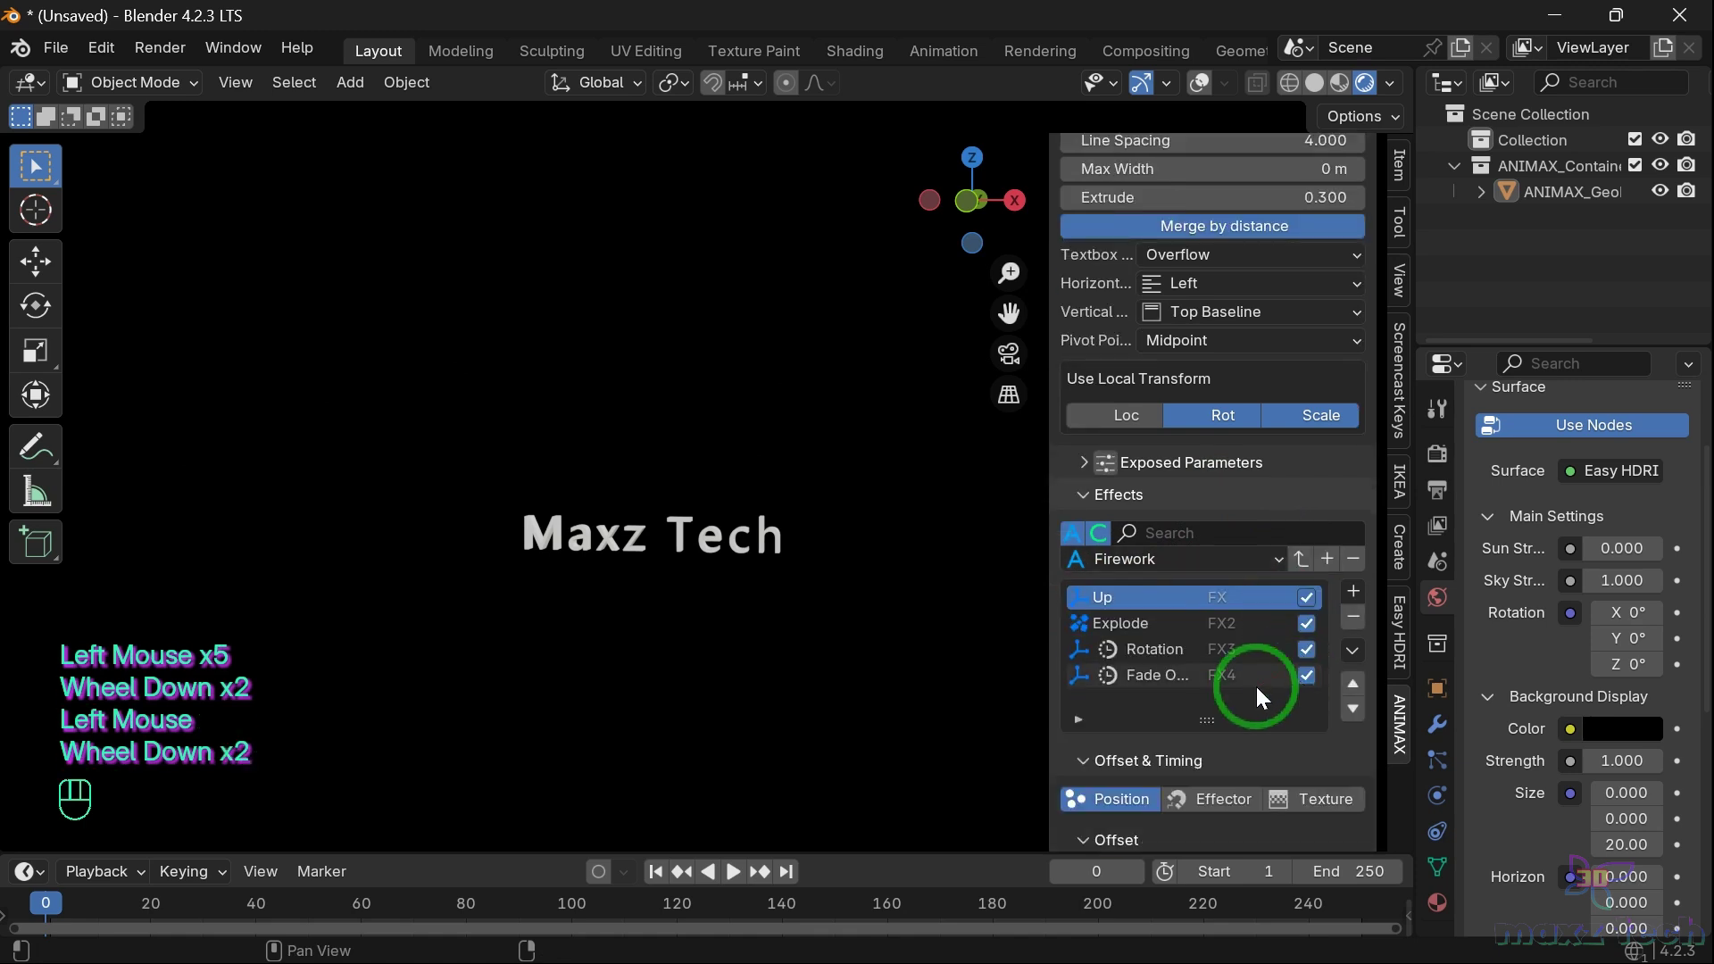
# Play the Firework animation to frame 47 in a wider view and replay it from frame 0 to frame 40
pyautogui.press('space')
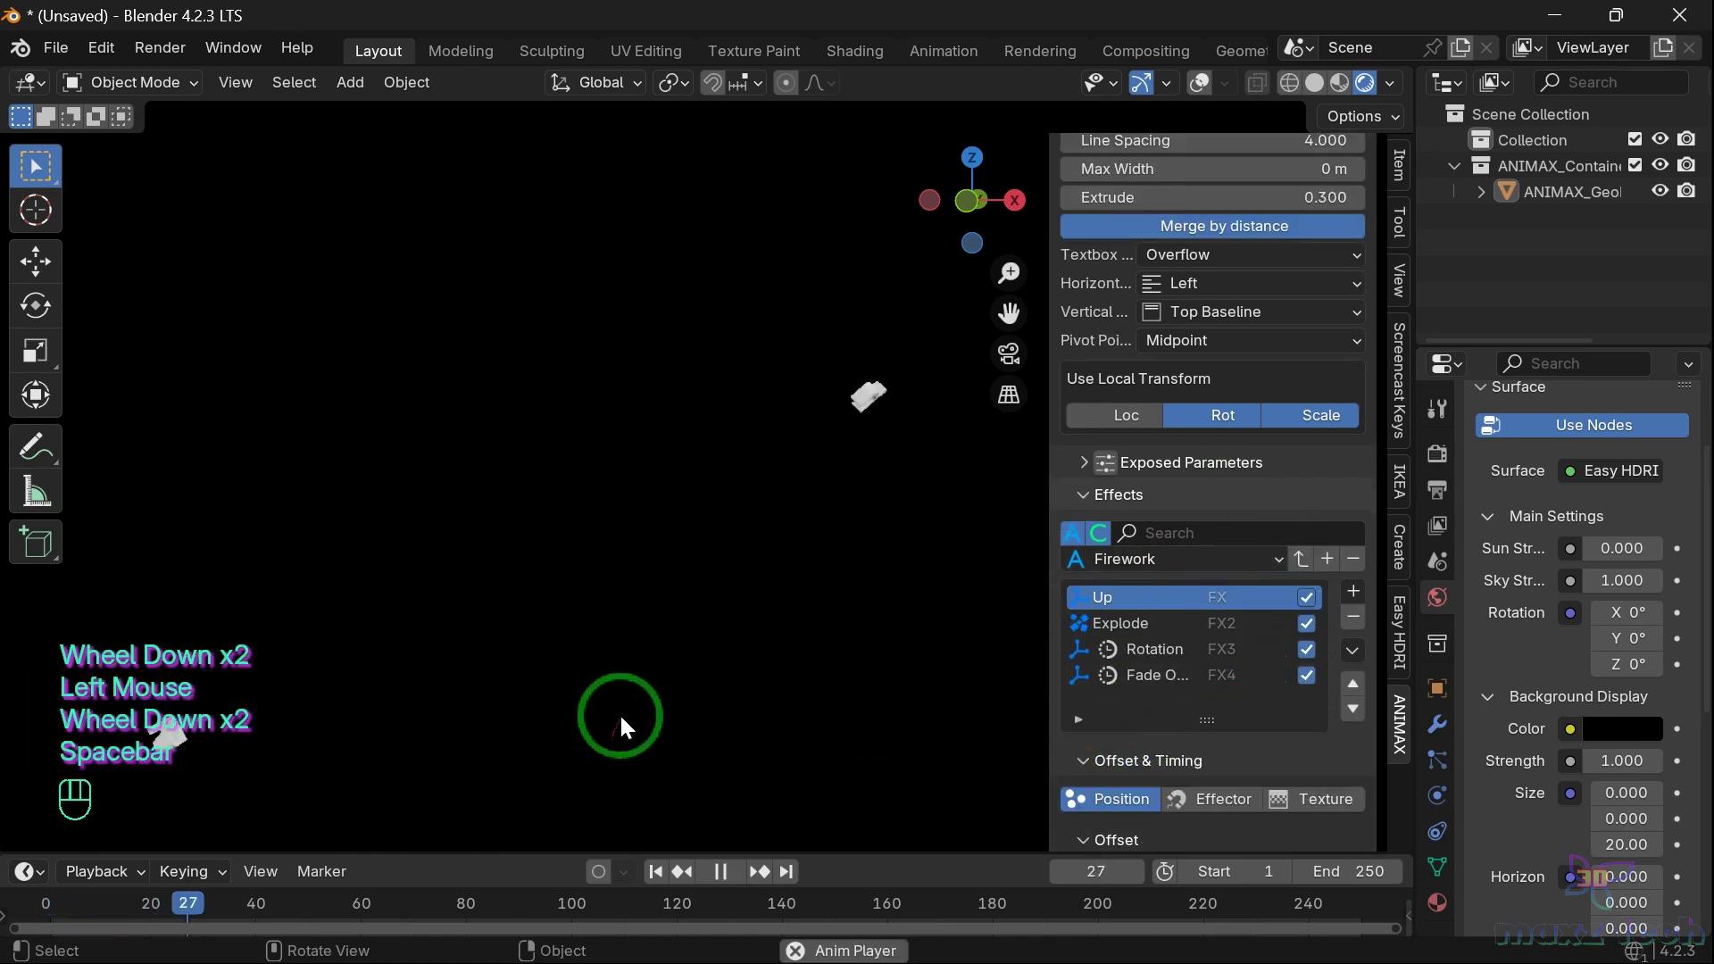
pyautogui.press('space')
pyautogui.scroll(-4, 657, 611)
pyautogui.press('space')
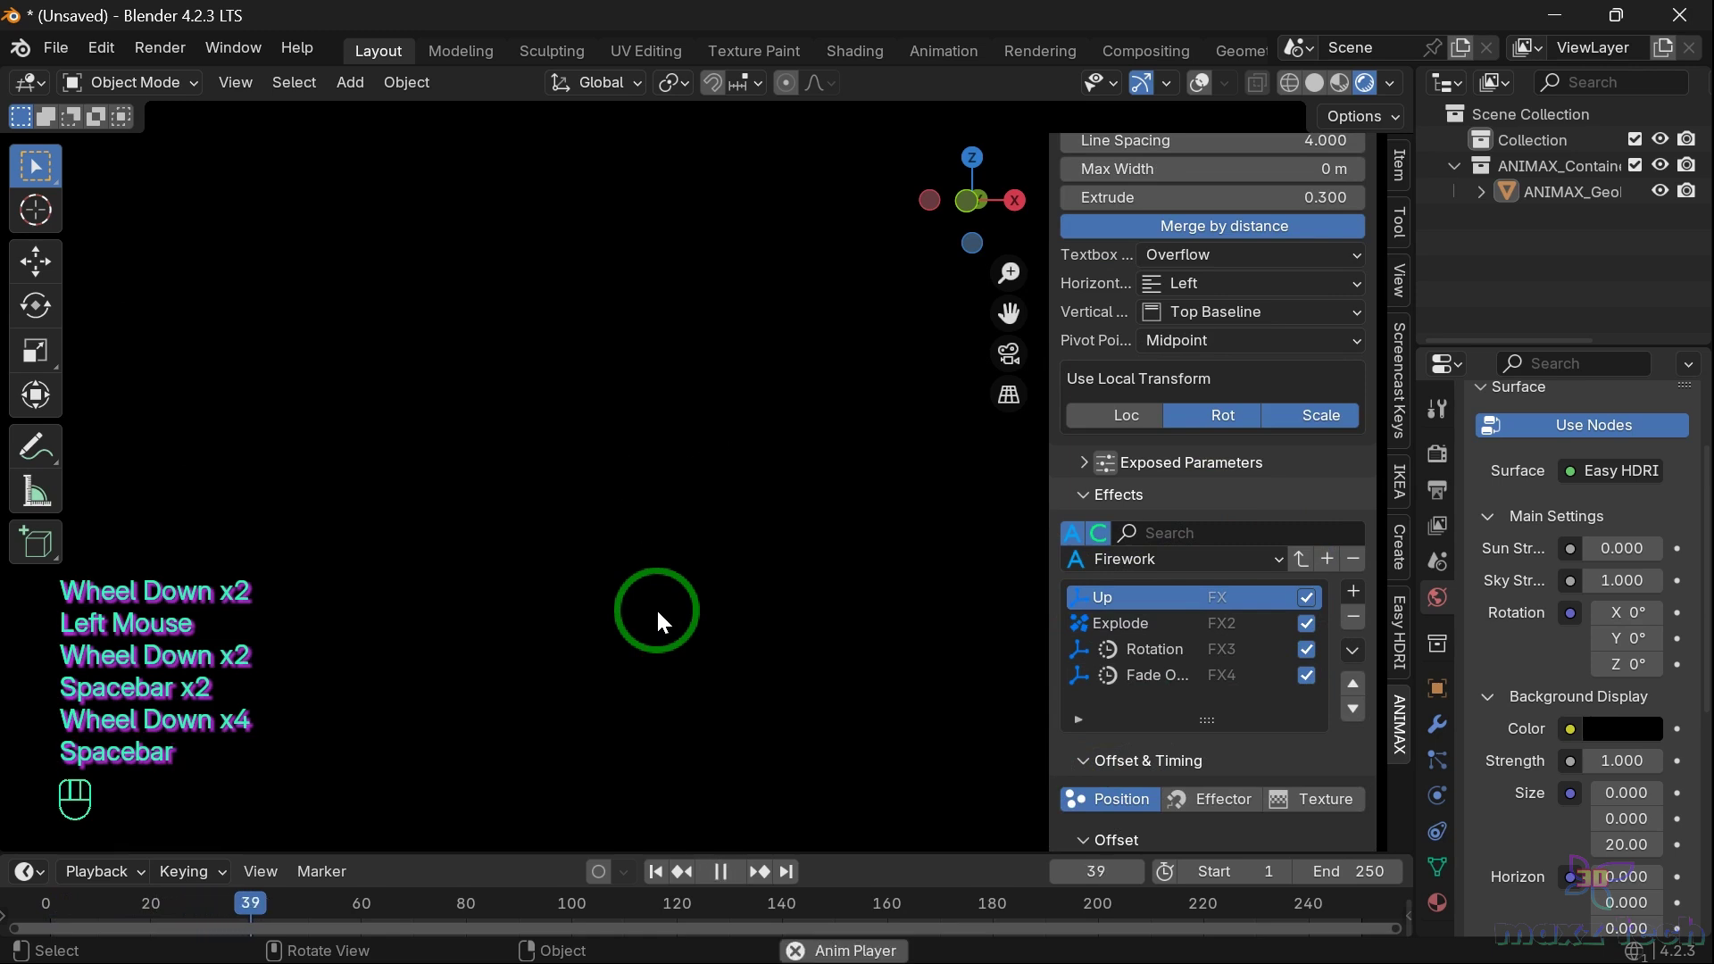
pyautogui.press('space')
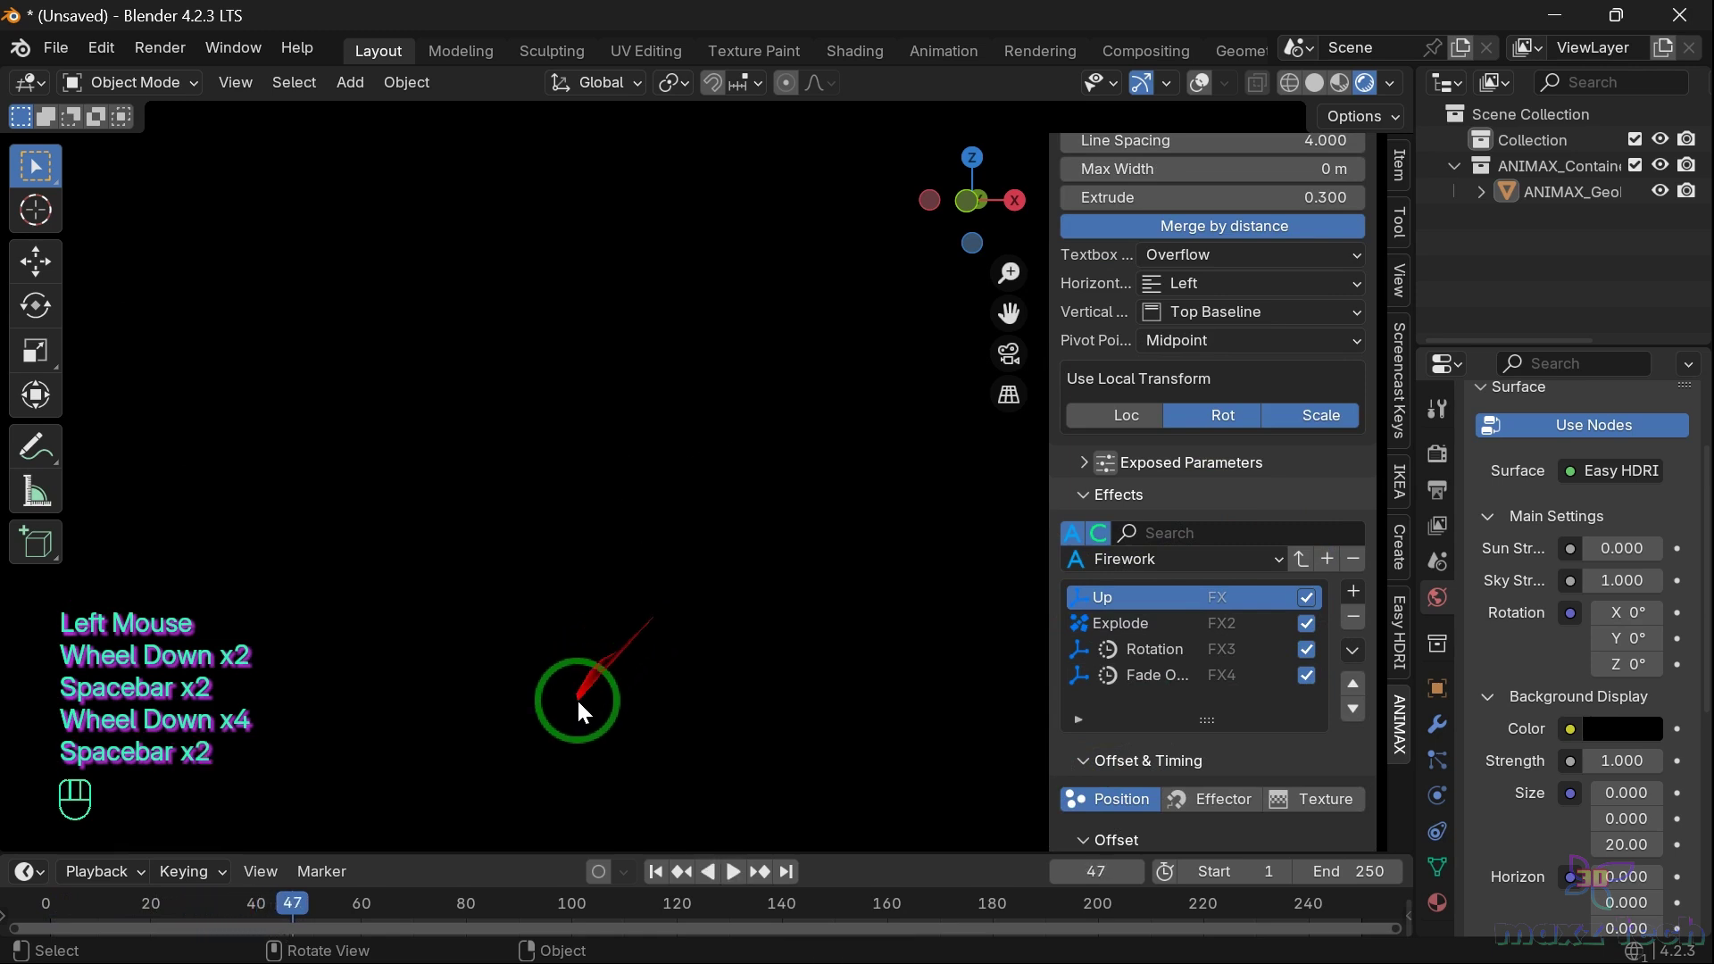
pyautogui.click(42, 903)
pyautogui.press('space')
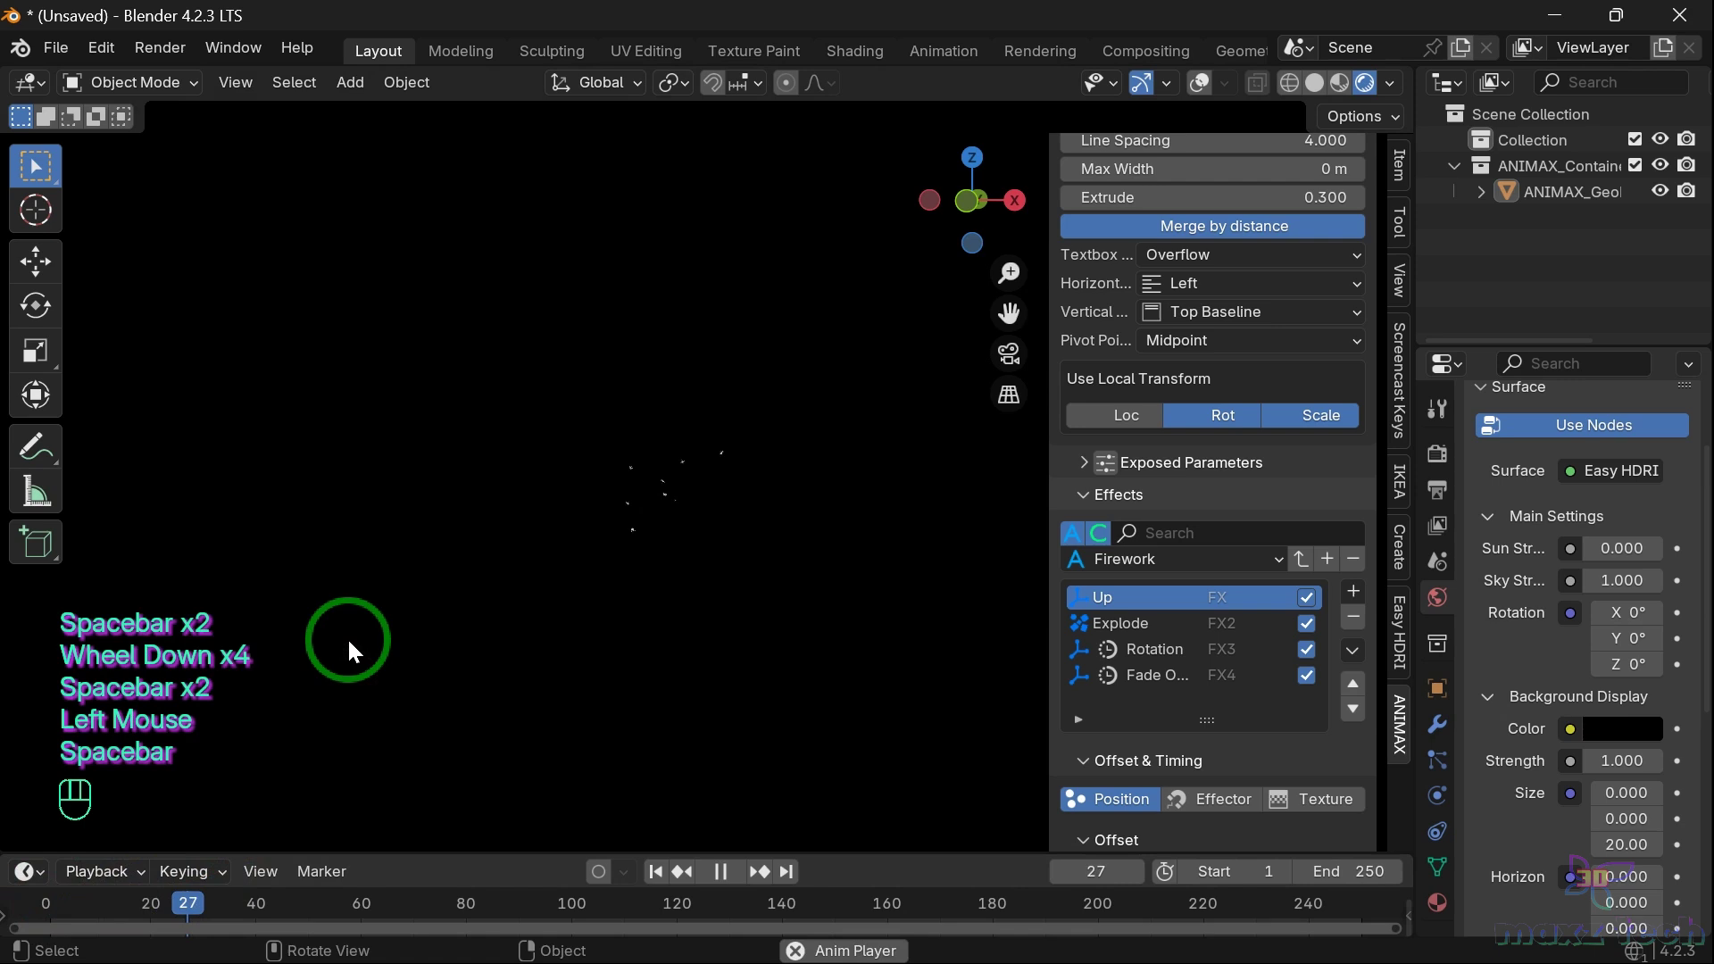
pyautogui.press('space')
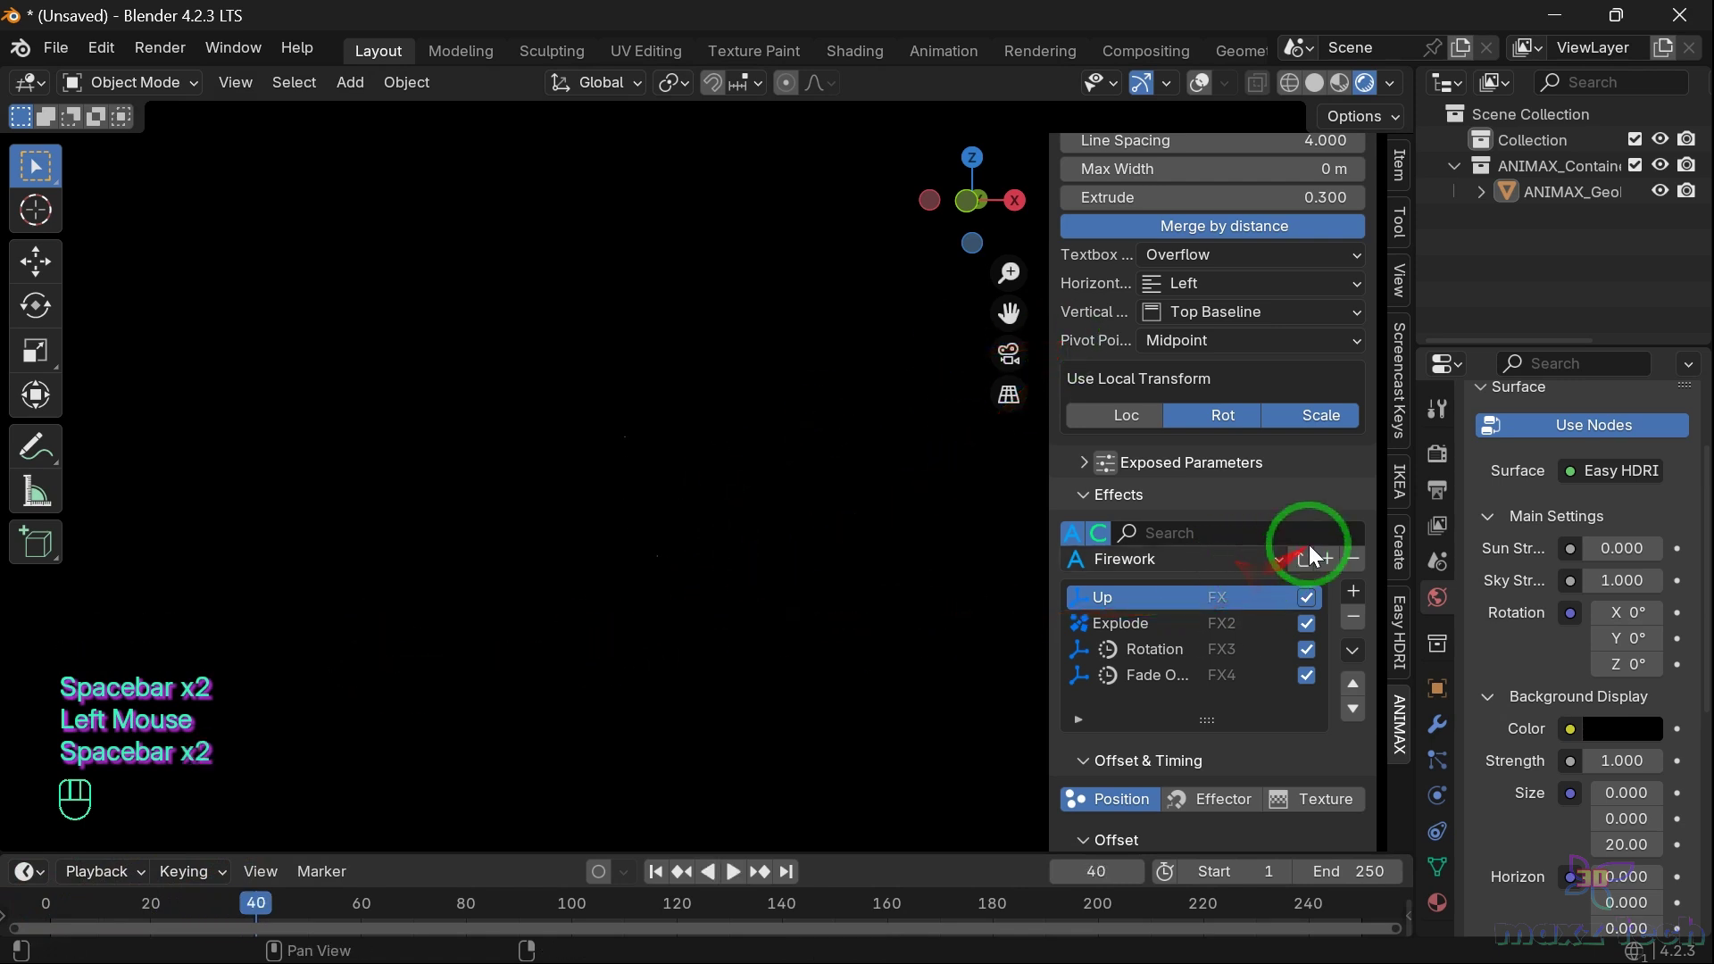
# Remove all Firework effects from the text and apply the Machine_Assembly preset instead
pyautogui.click(1361, 614)
pyautogui.click(1361, 614)
pyautogui.click(1362, 614)
pyautogui.click(1362, 615)
pyautogui.click(1363, 615)
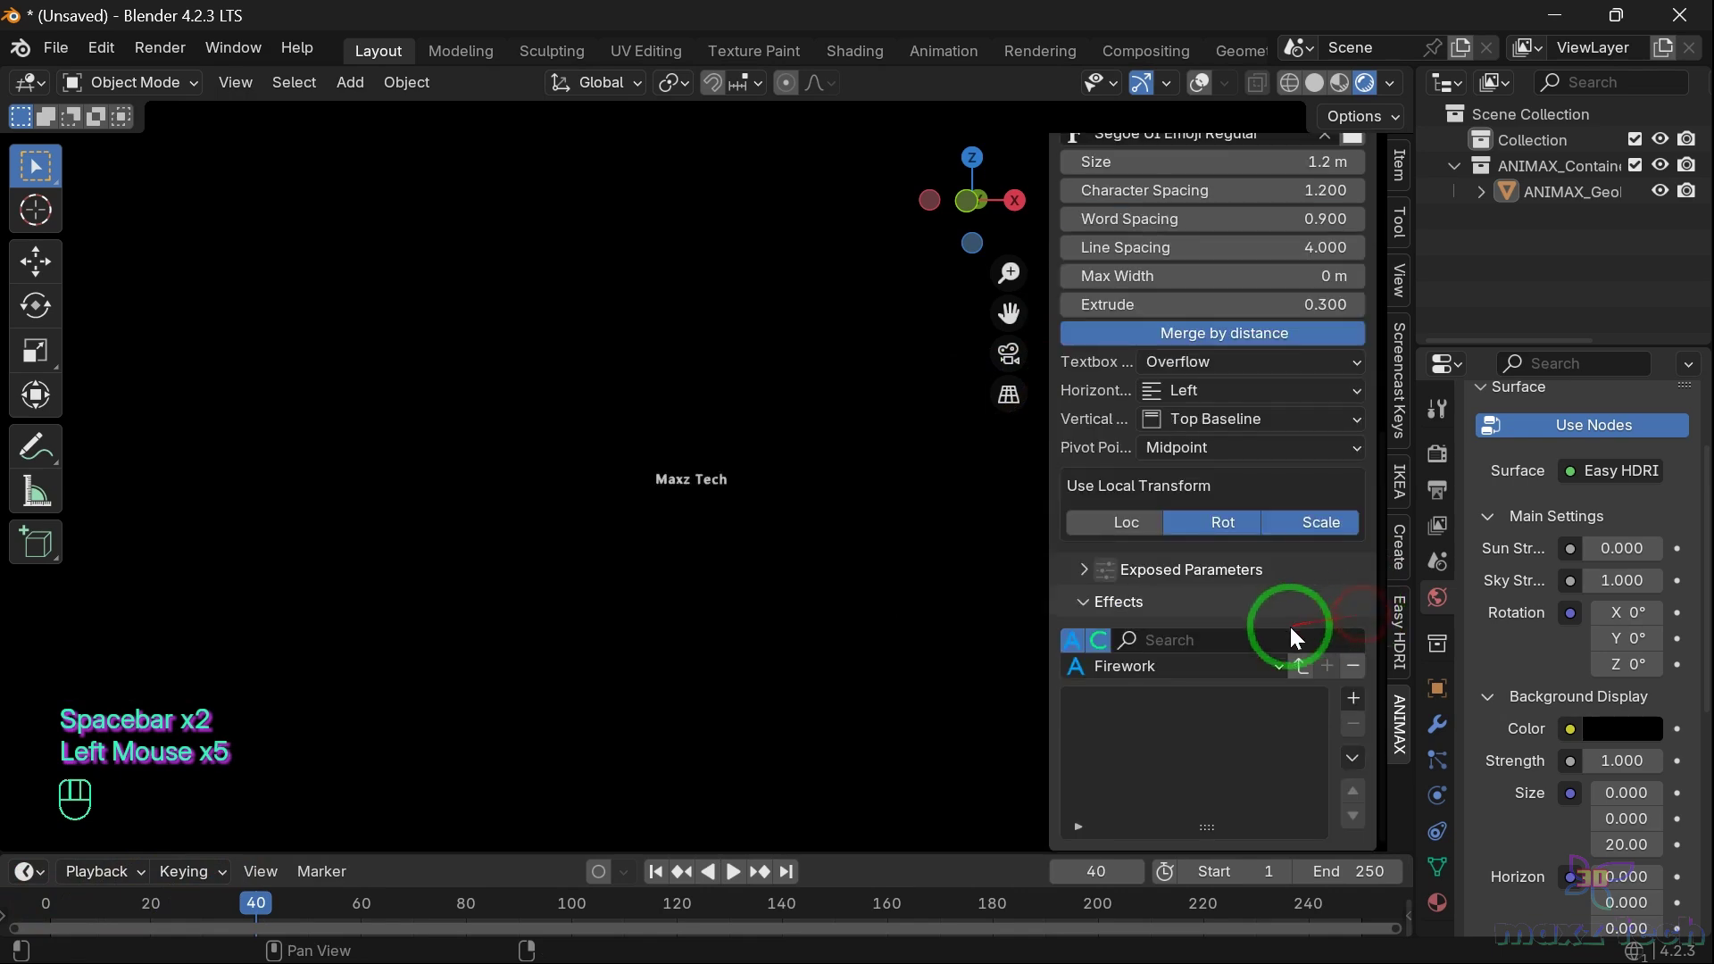
pyautogui.click(1211, 667)
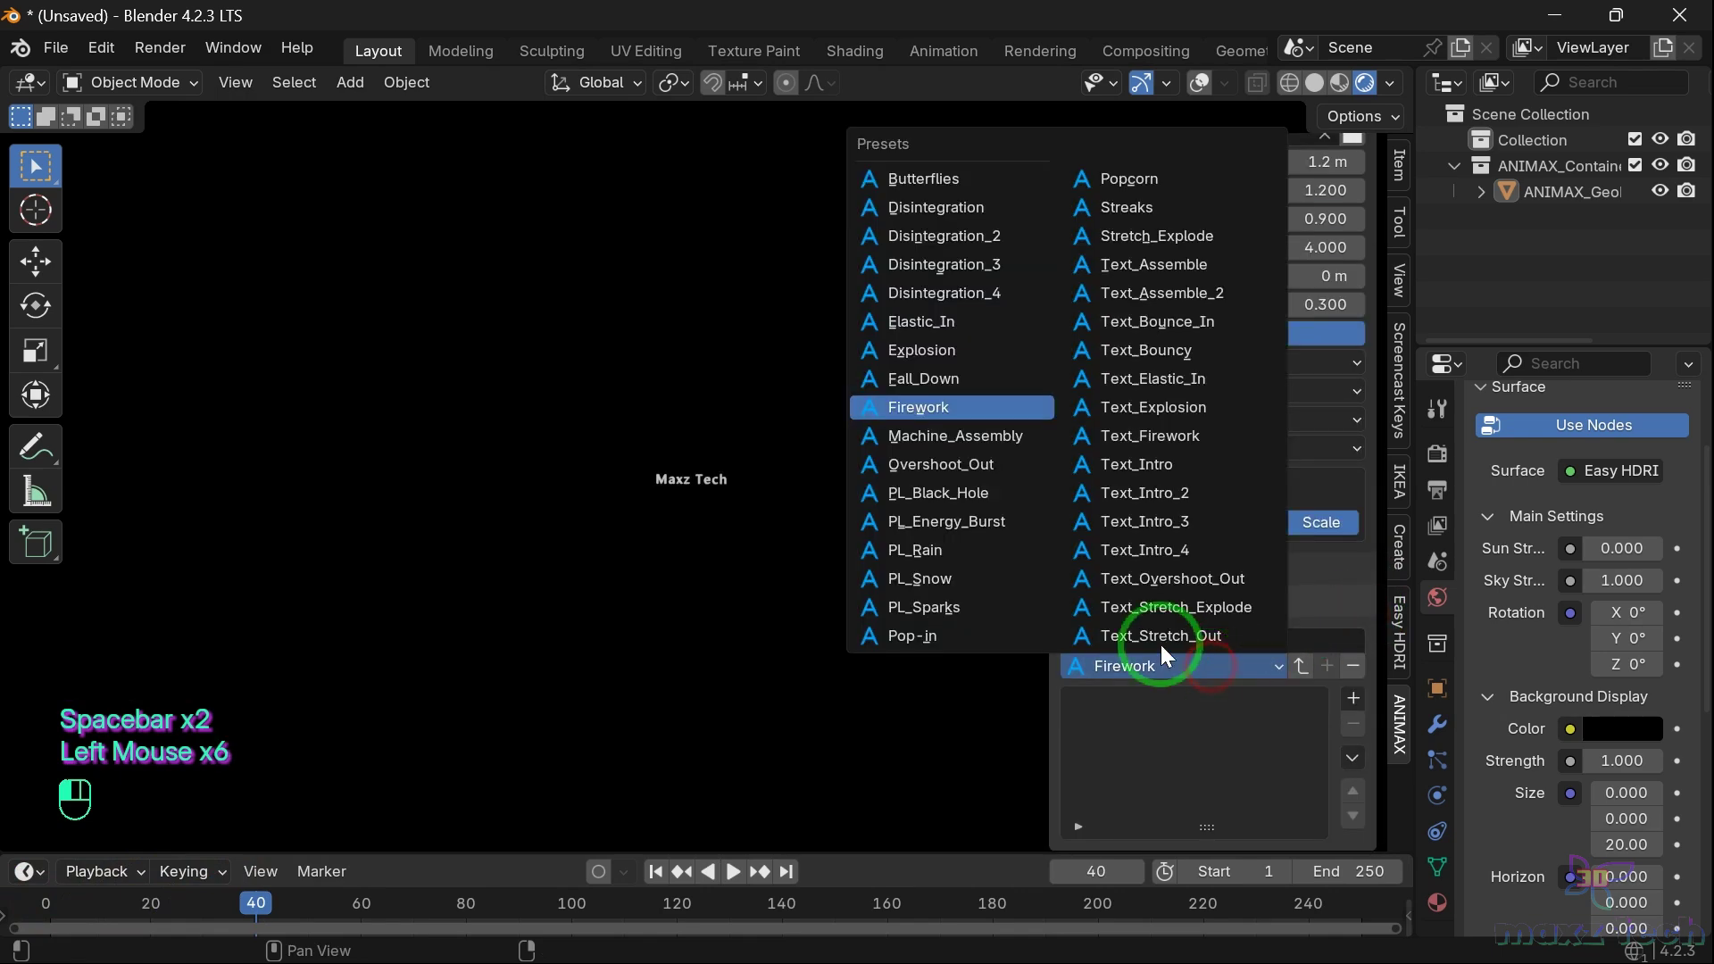
pyautogui.click(950, 442)
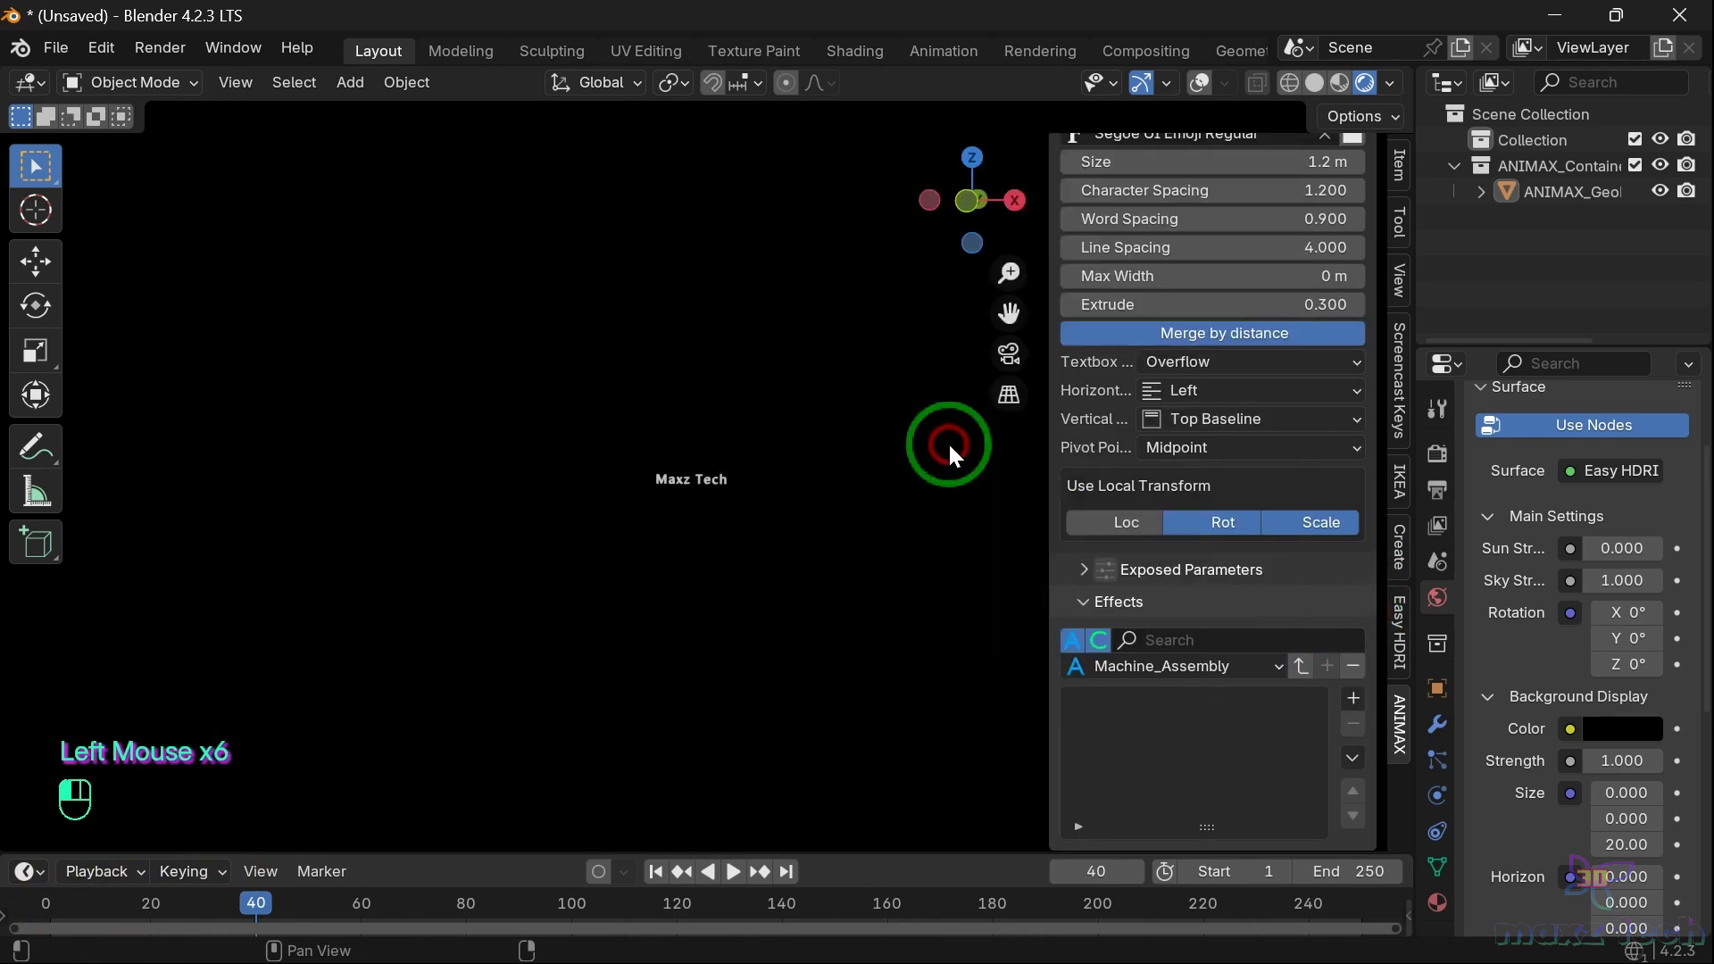
pyautogui.click(1296, 672)
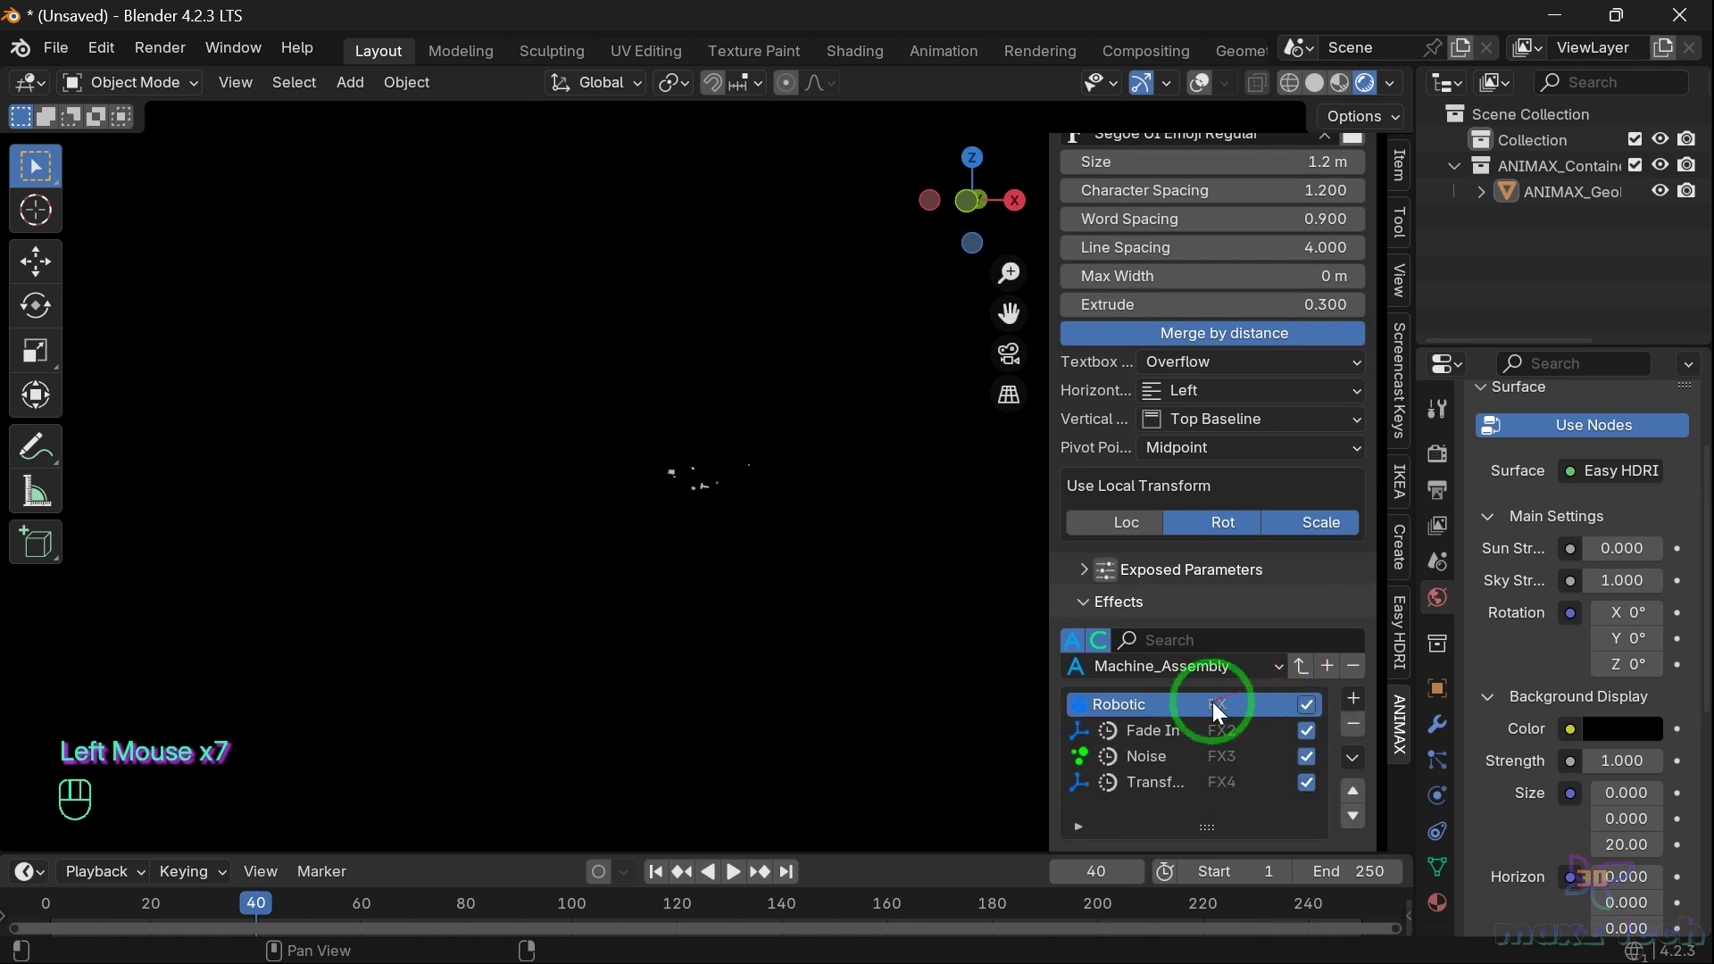
# Play the Machine_Assembly animation from frame 0 to frame 138 and view the assembled text up close
pyautogui.click(47, 897)
pyautogui.click(16, 900)
pyautogui.scroll(2, 324, 641)
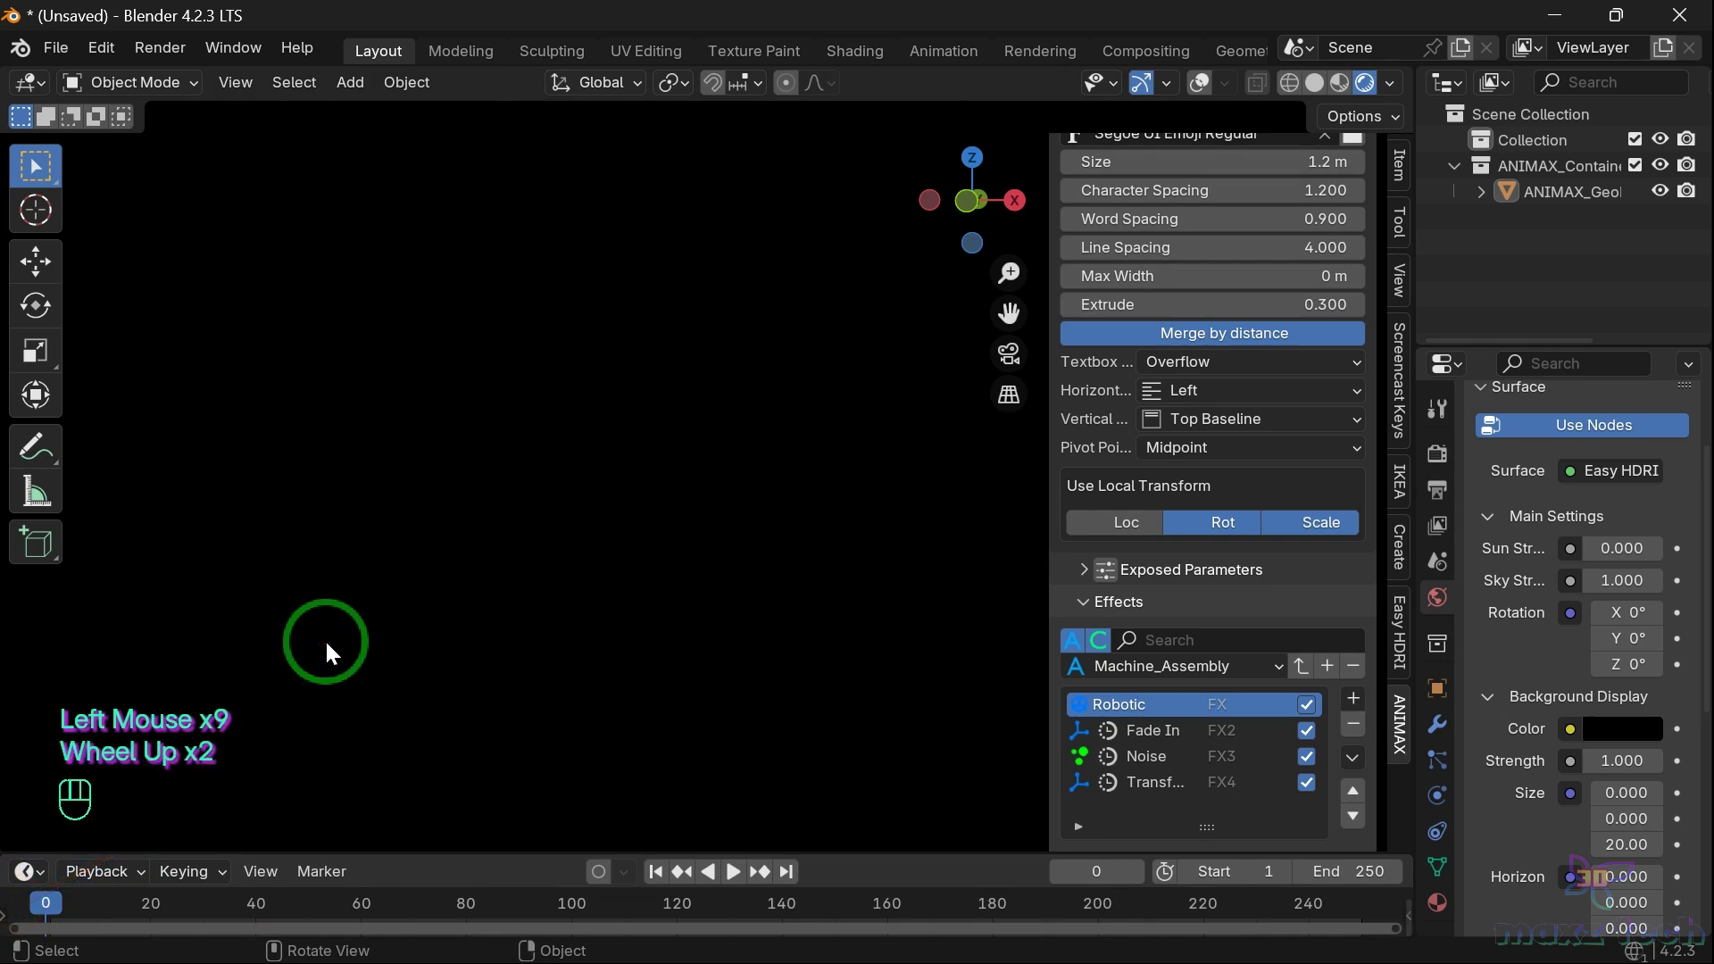
pyautogui.press('space')
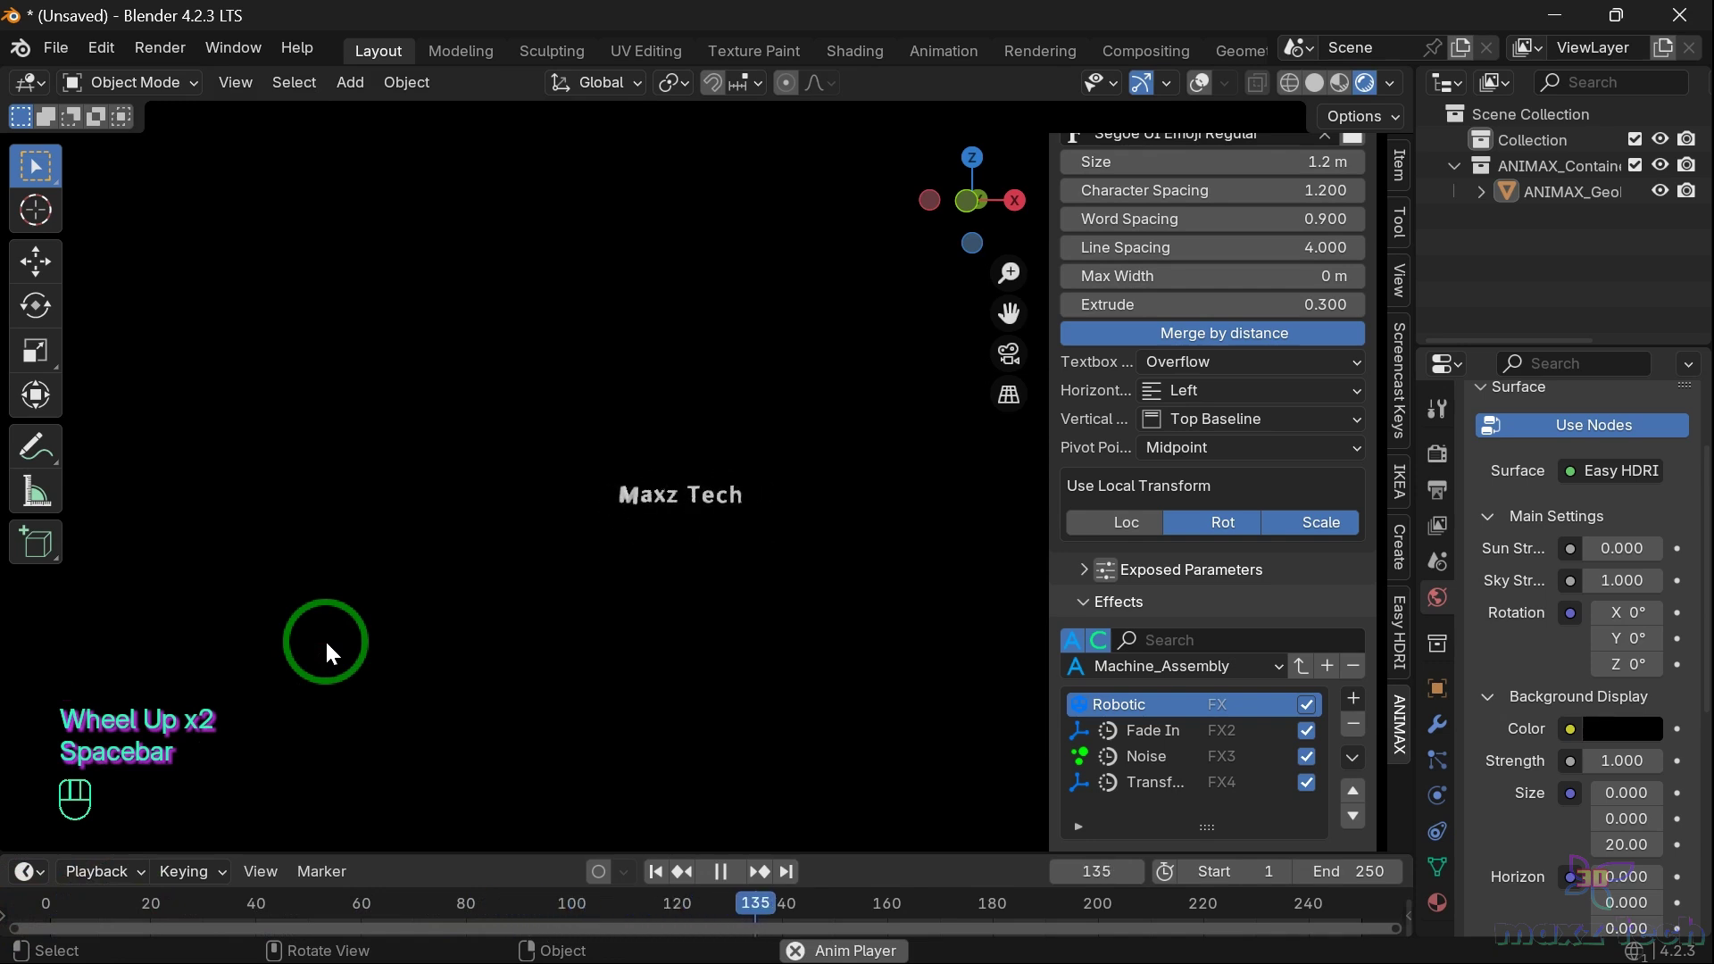
pyautogui.press('space')
pyautogui.scroll(4, 441, 641)
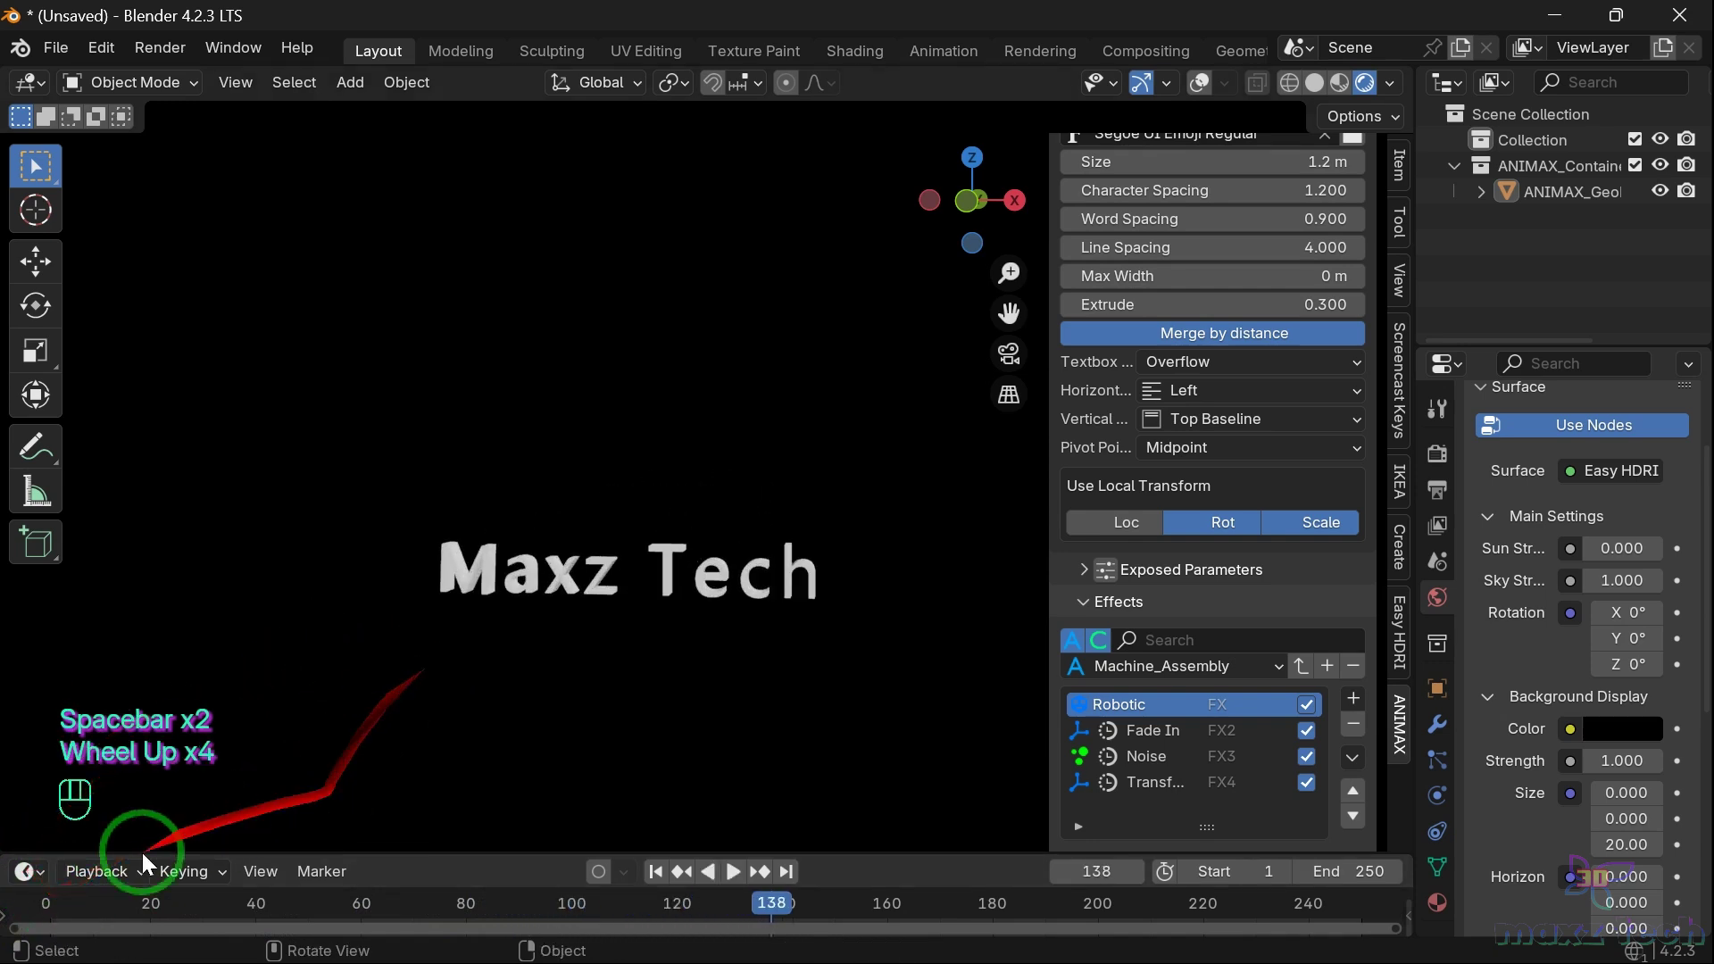
# Replay the Machine_Assembly animation from frame 0 to frame 148 and return to frame 0
pyautogui.click(42, 899)
pyautogui.press('space')
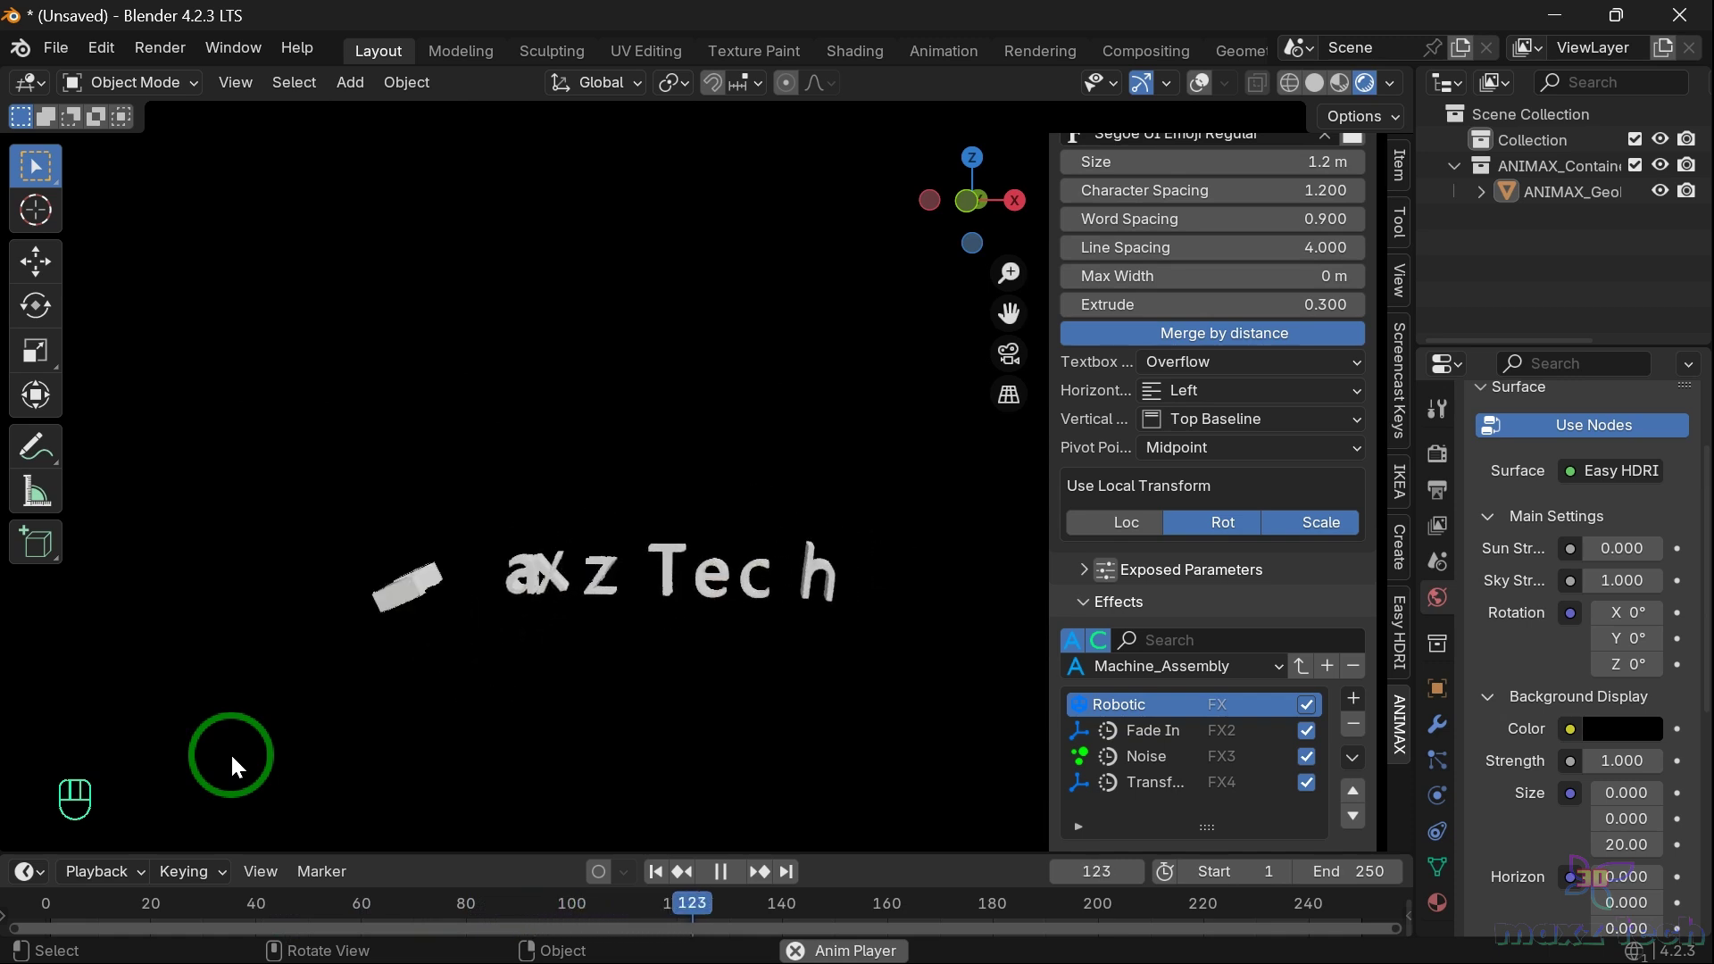
pyautogui.press('space')
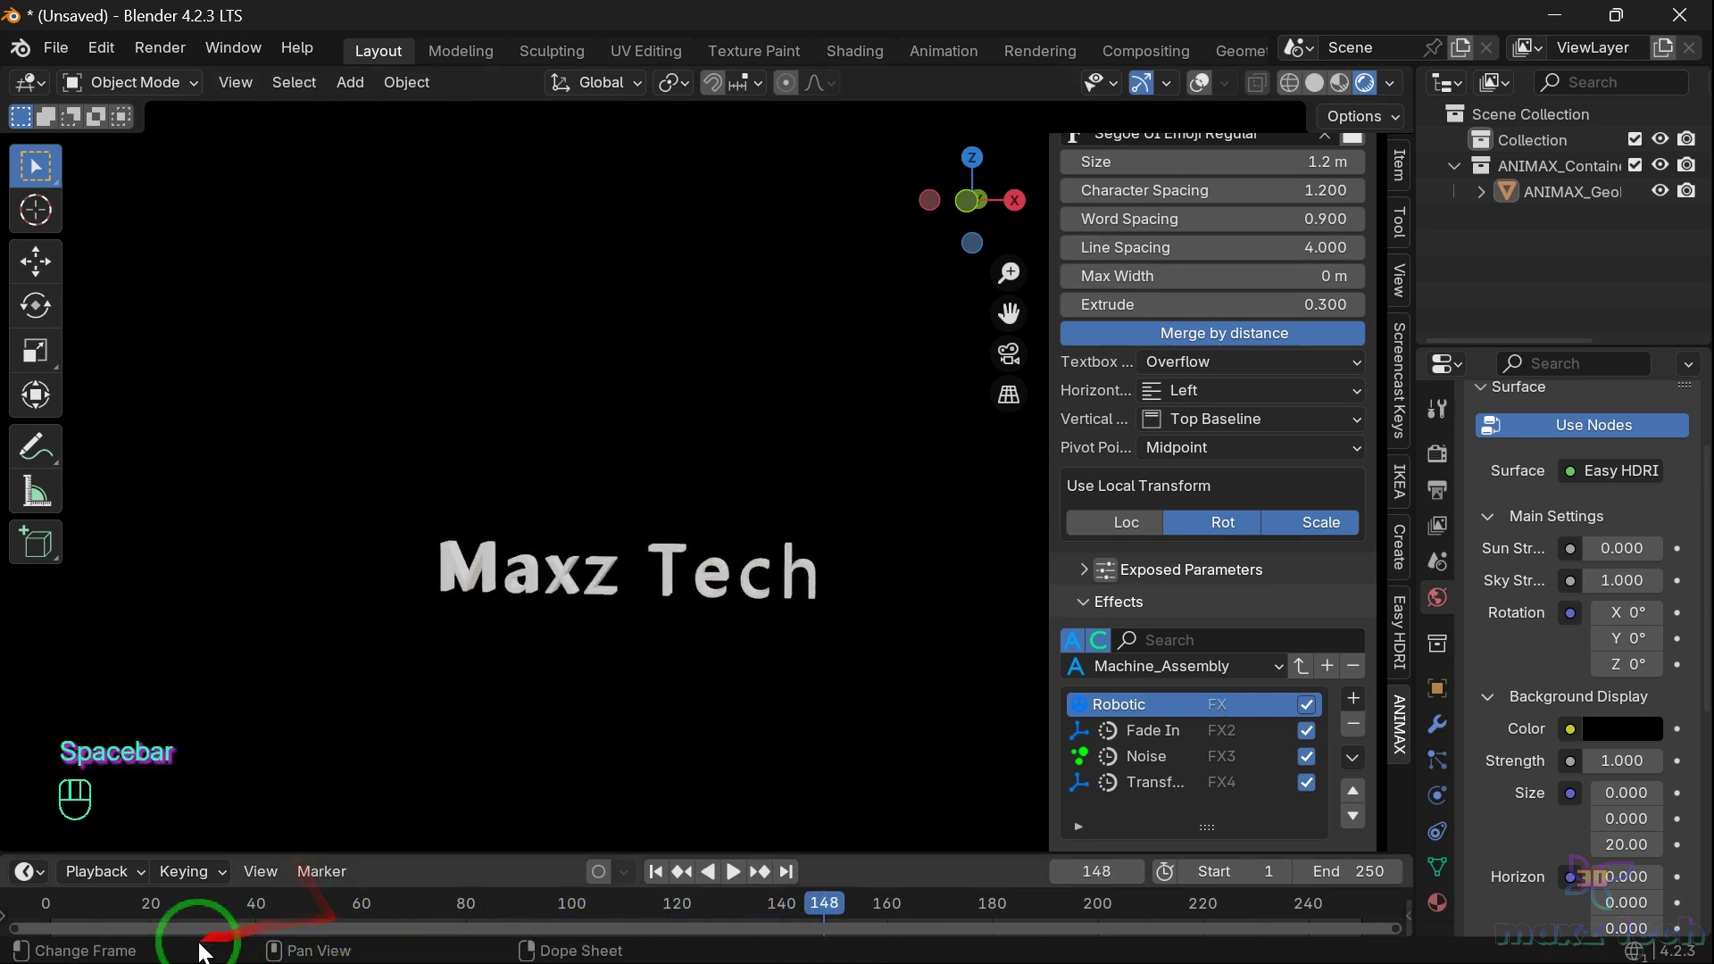
pyautogui.click(44, 901)
# Remove all four Machine_Assembly effects from the text: Robotic, Fade In, Noise and Transform
pyautogui.scroll(-2, 1245, 541)
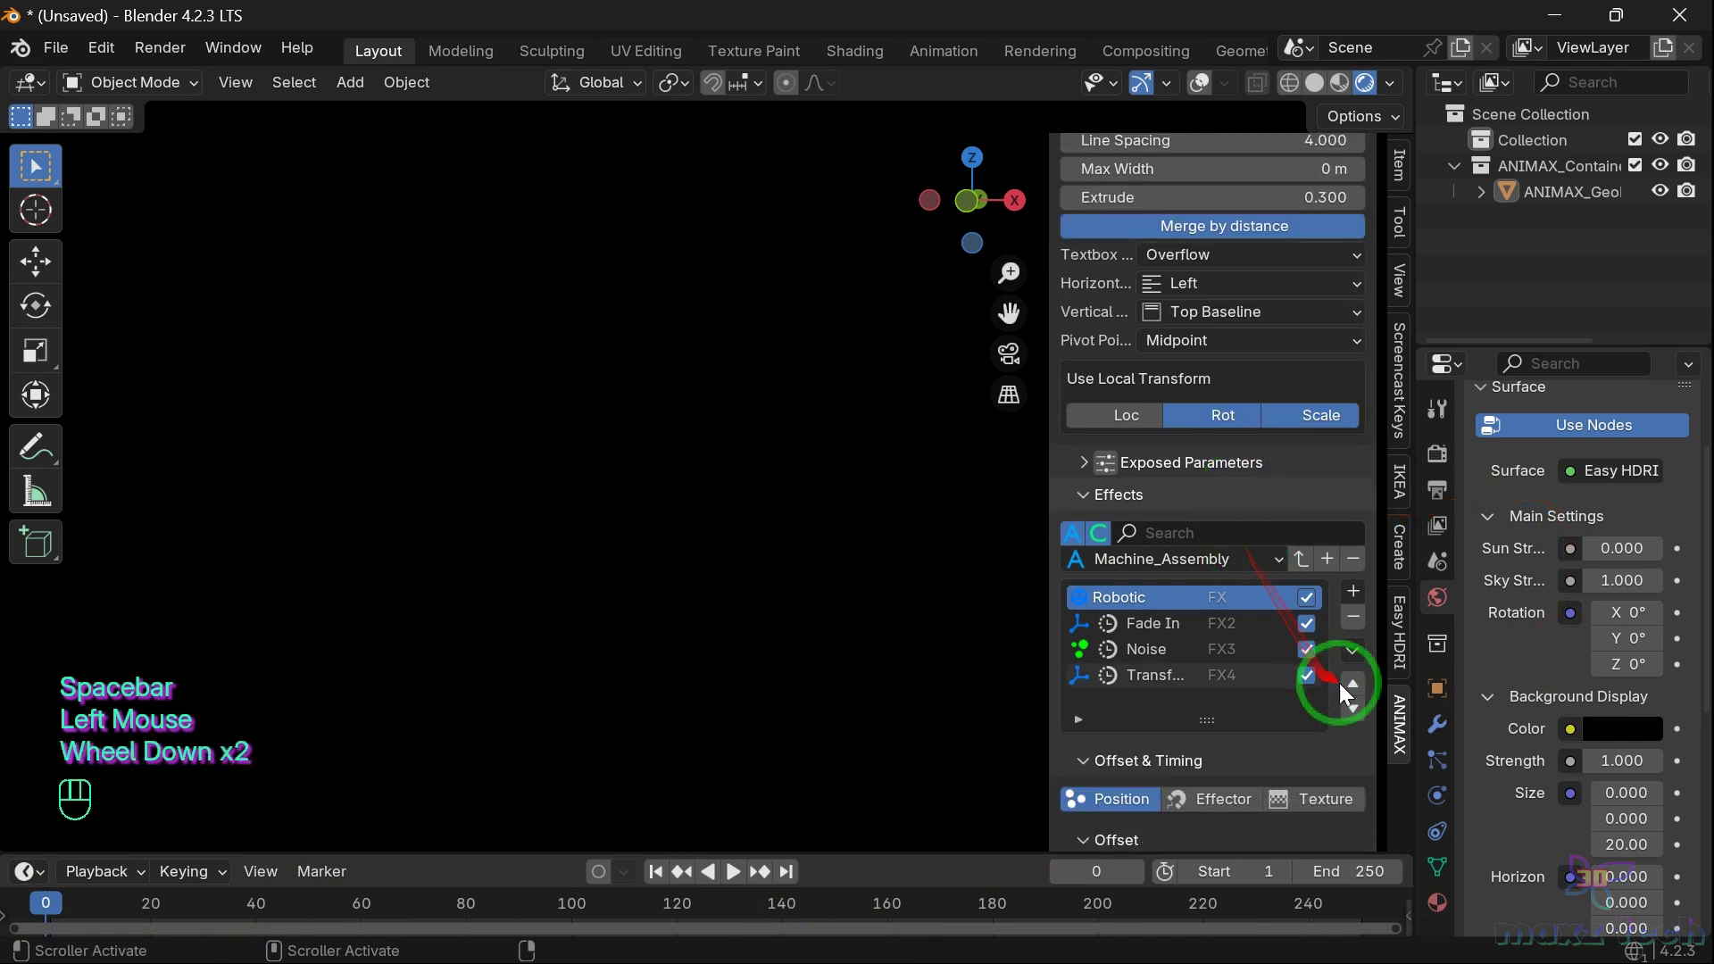
pyautogui.click(1353, 614)
pyautogui.click(1354, 614)
pyautogui.click(1355, 614)
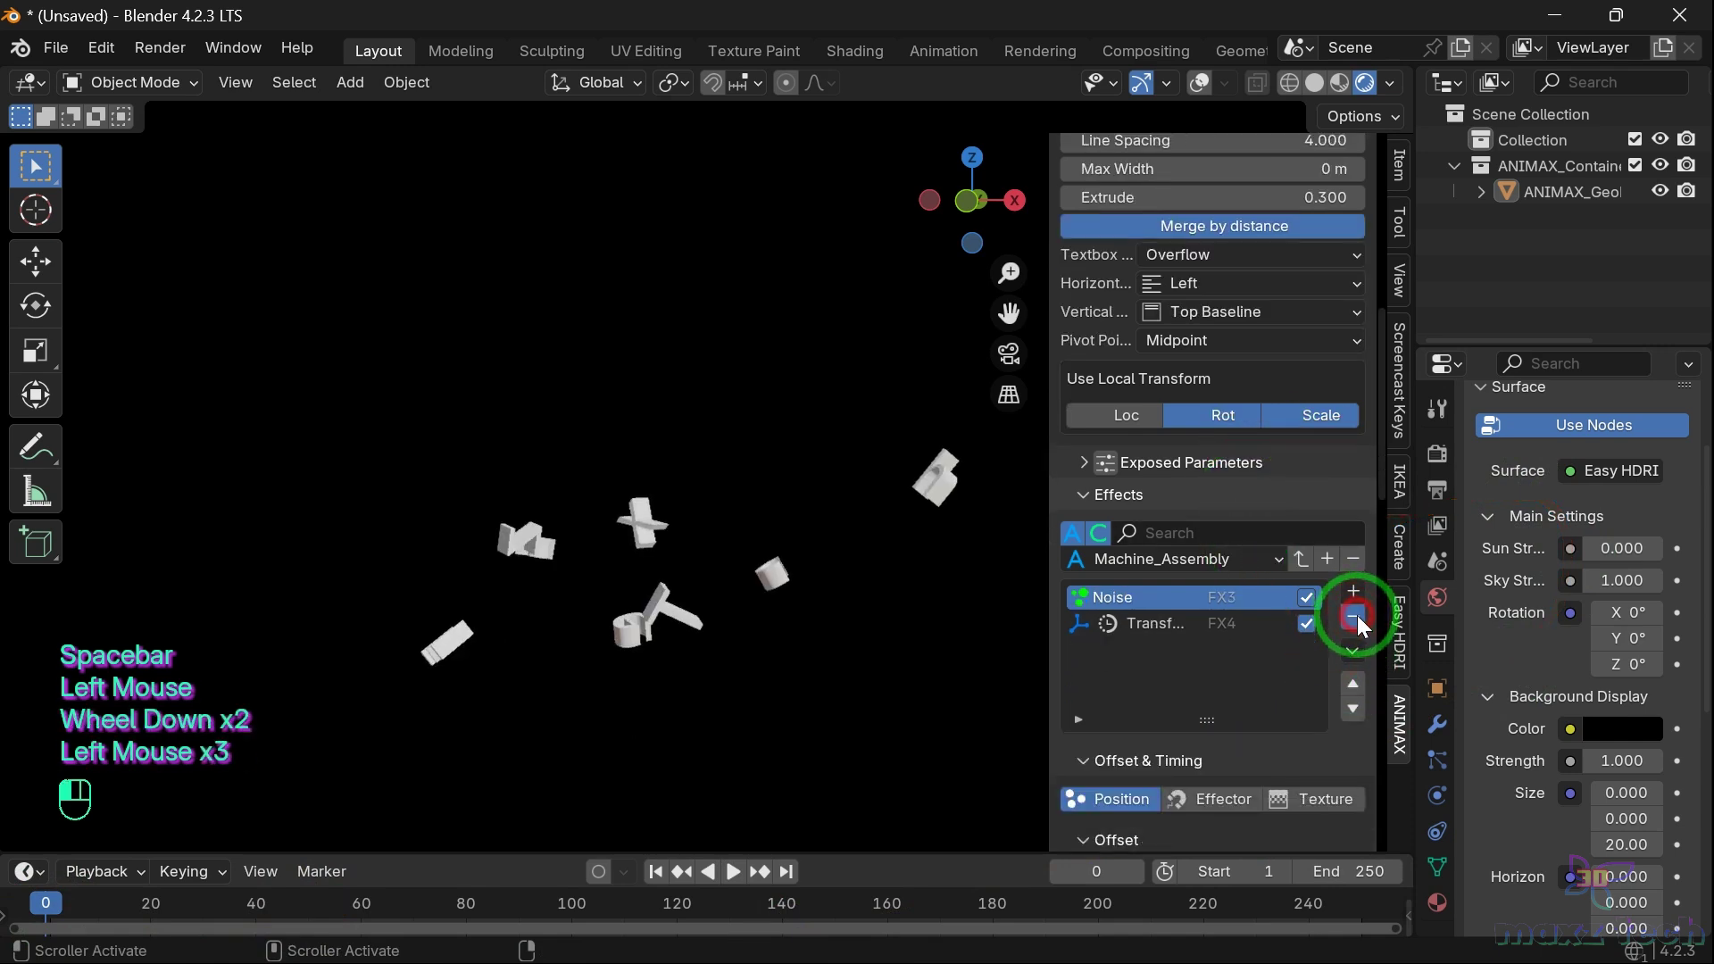
pyautogui.click(1356, 615)
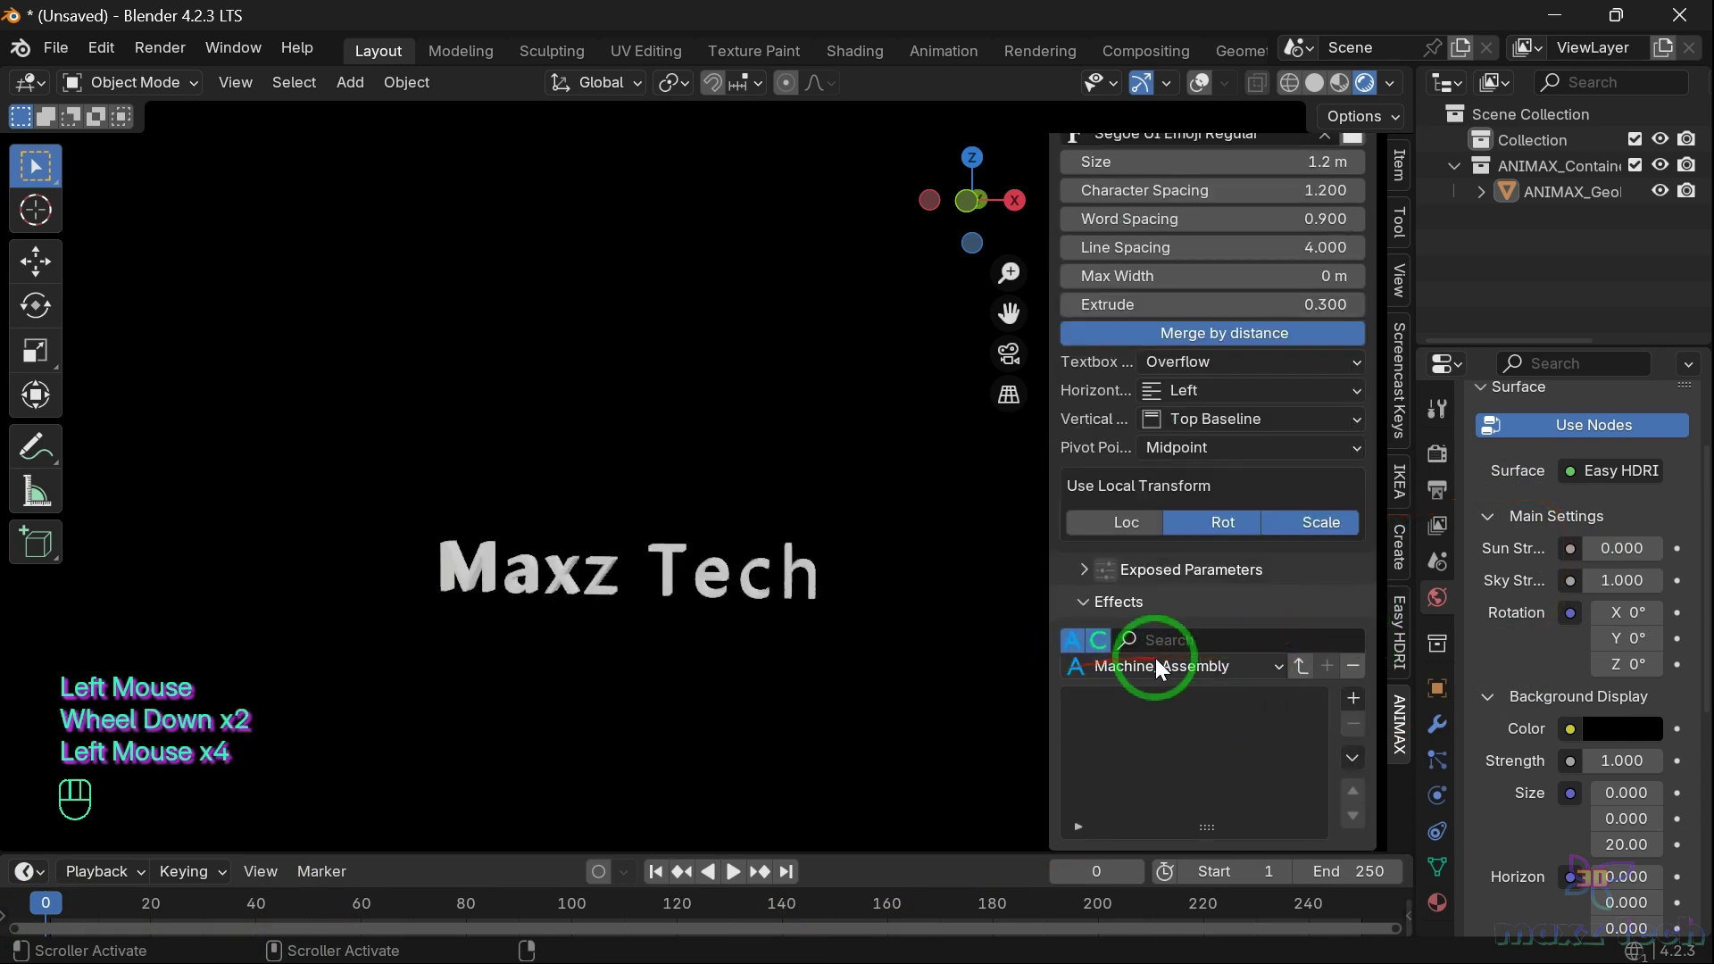
# Choose the Overshoot_Out preset and apply it to the text
pyautogui.click(1156, 662)
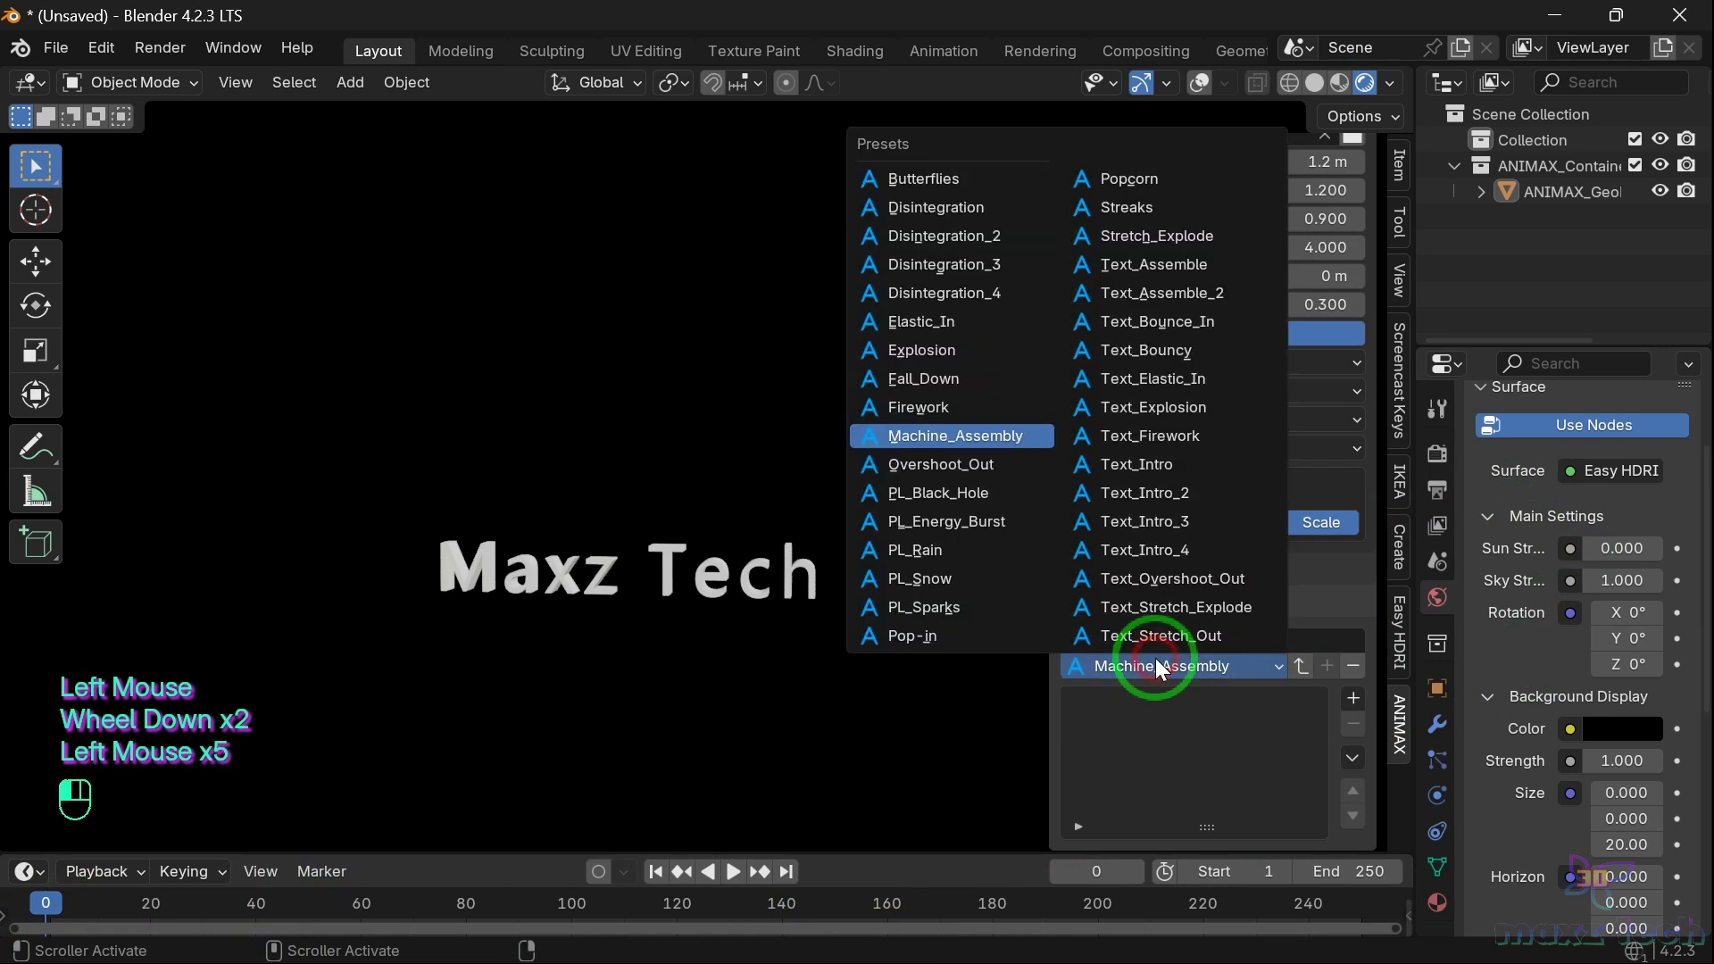
pyautogui.click(962, 473)
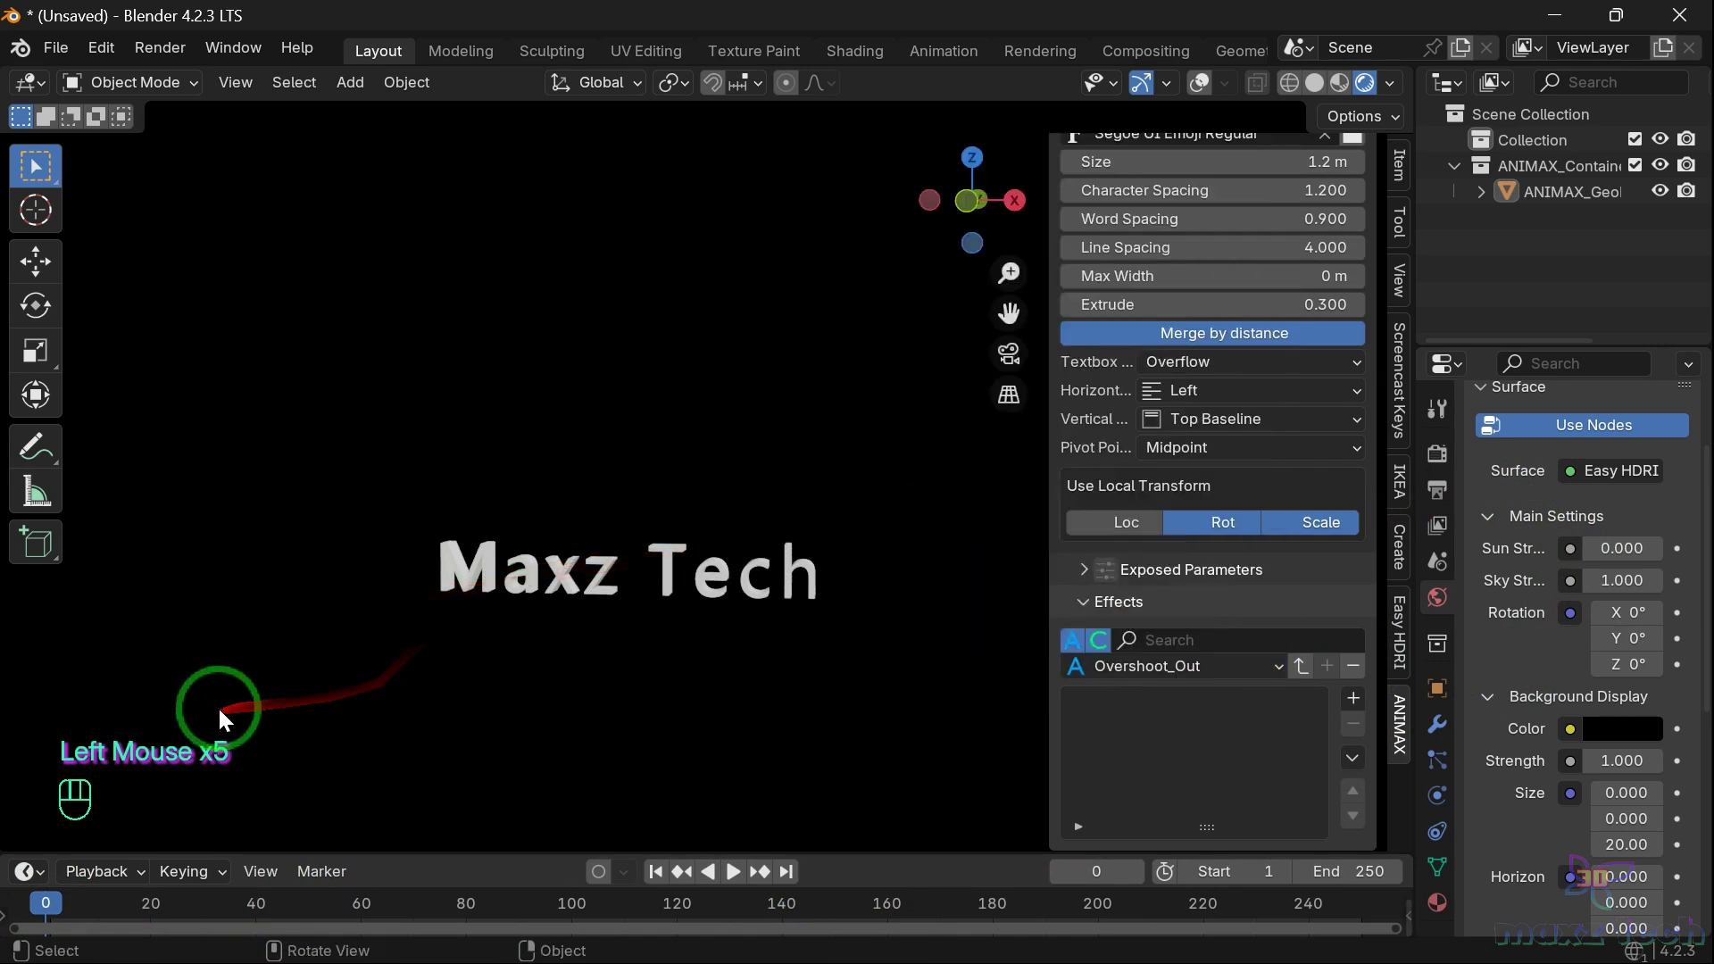
pyautogui.click(1285, 667)
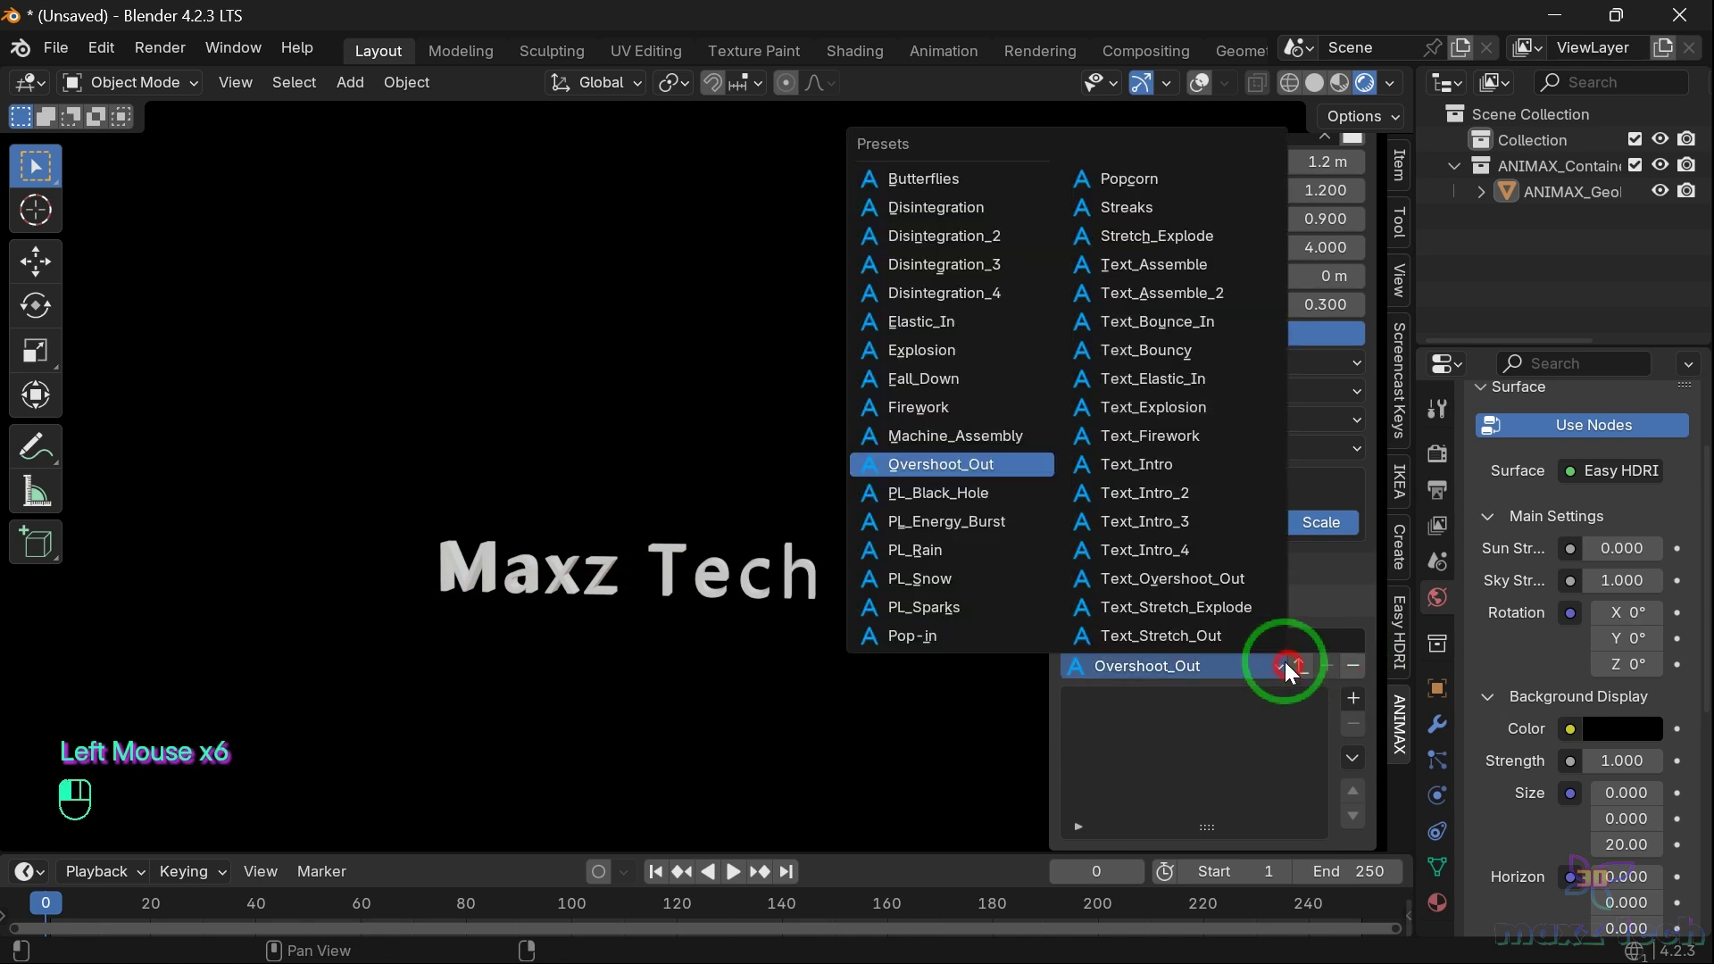
pyautogui.click(1296, 667)
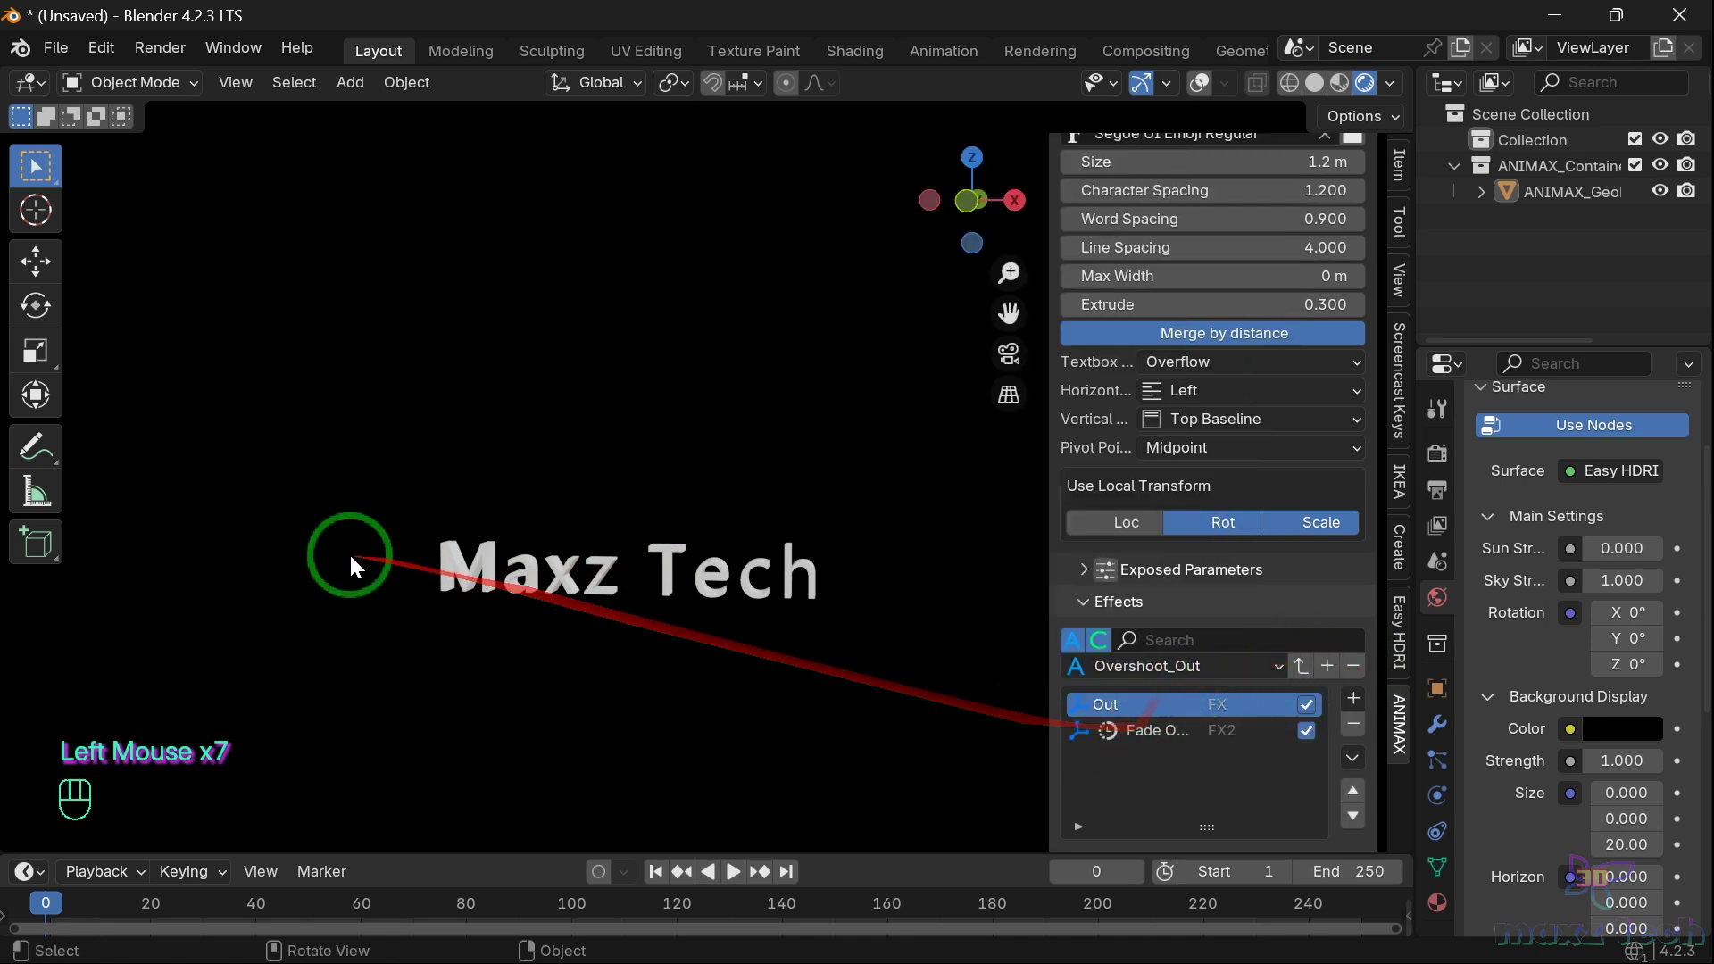
# Play the Overshoot_Out animation from frame 0 to frame 69 and go back to frame 1
pyautogui.press('space')
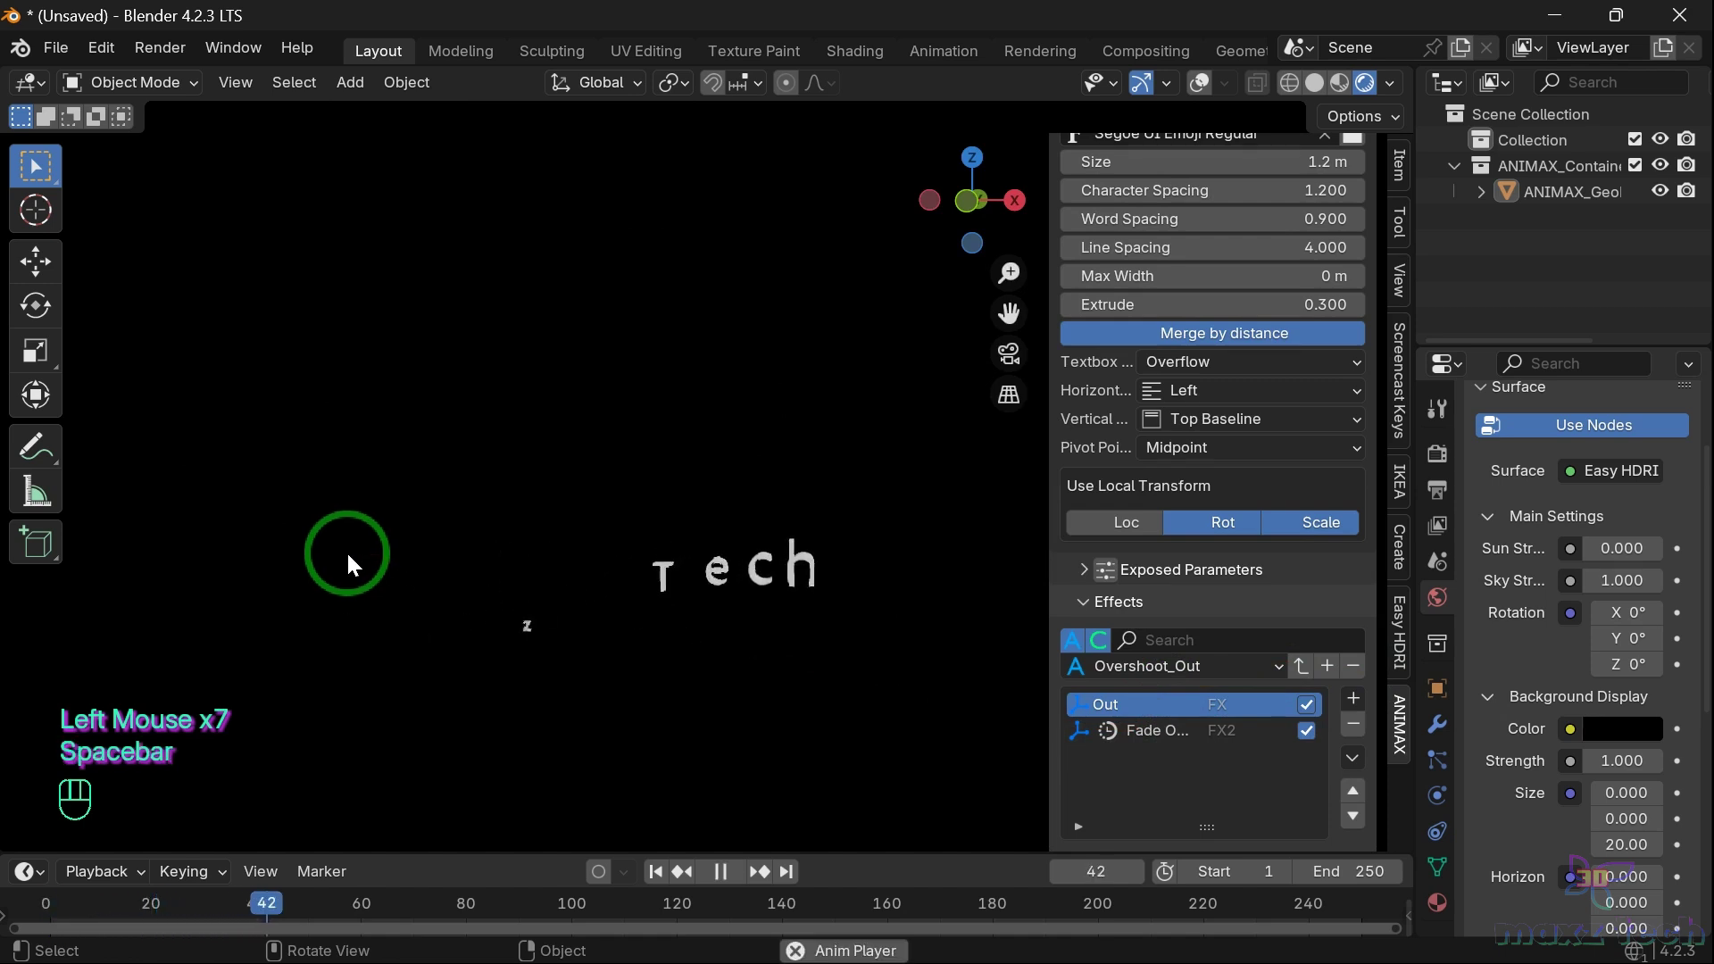
pyautogui.press('space')
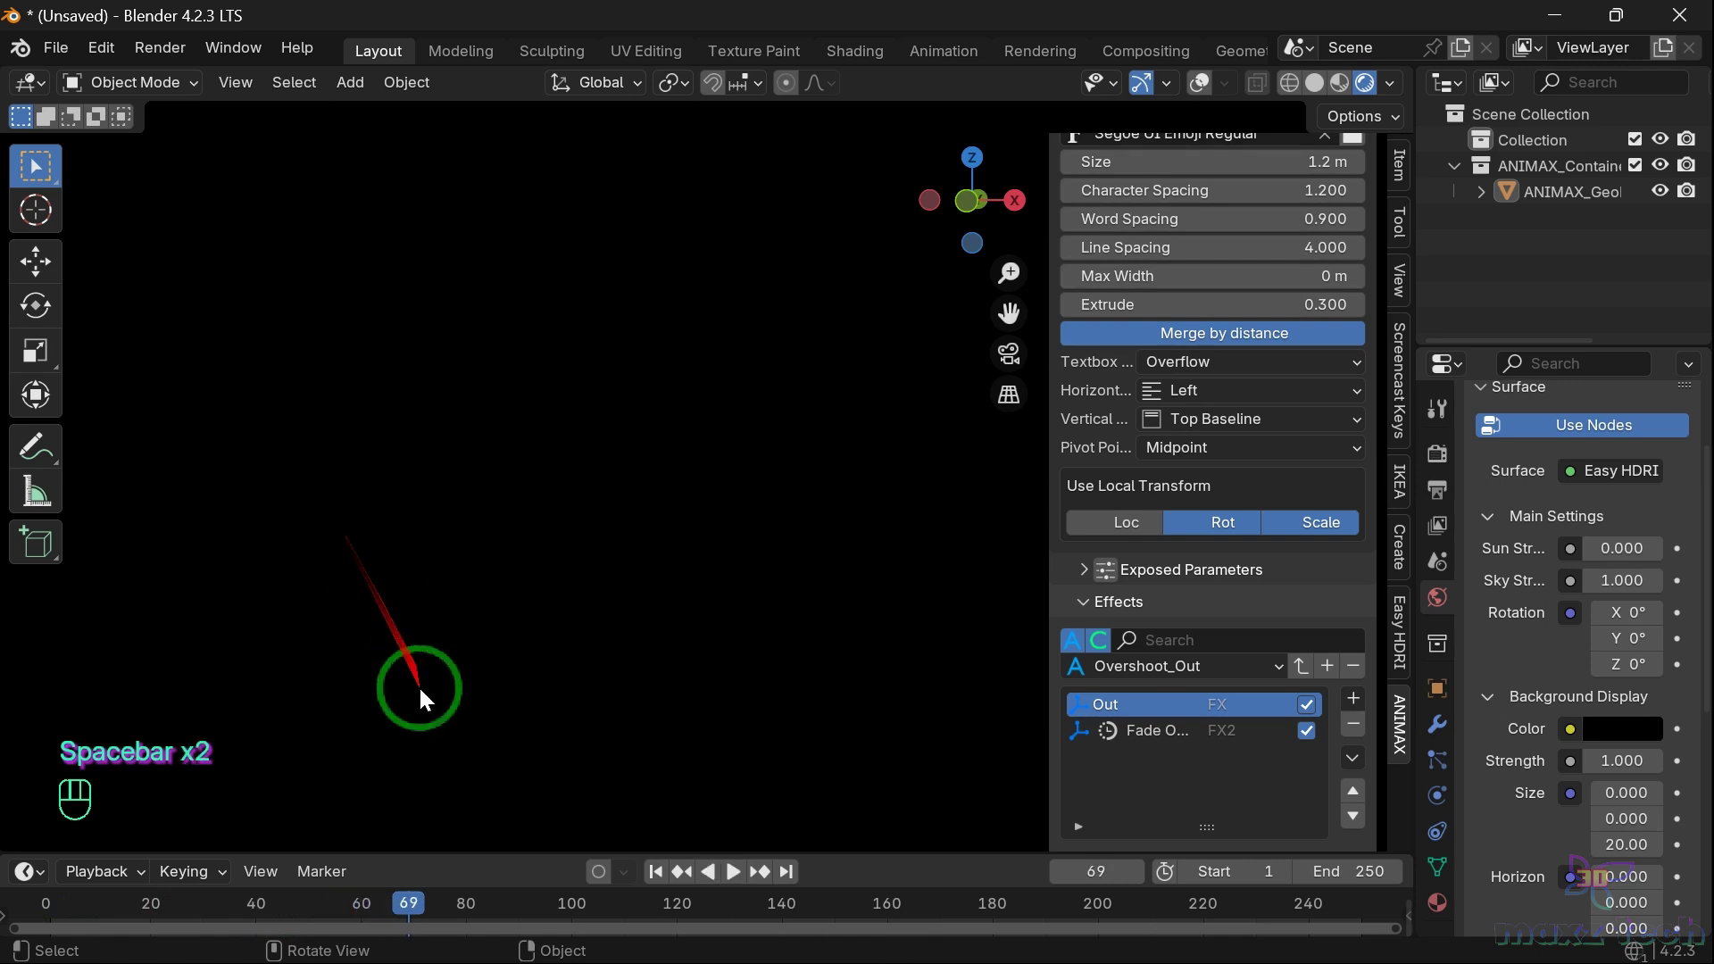
pyautogui.doubleClick(417, 903)
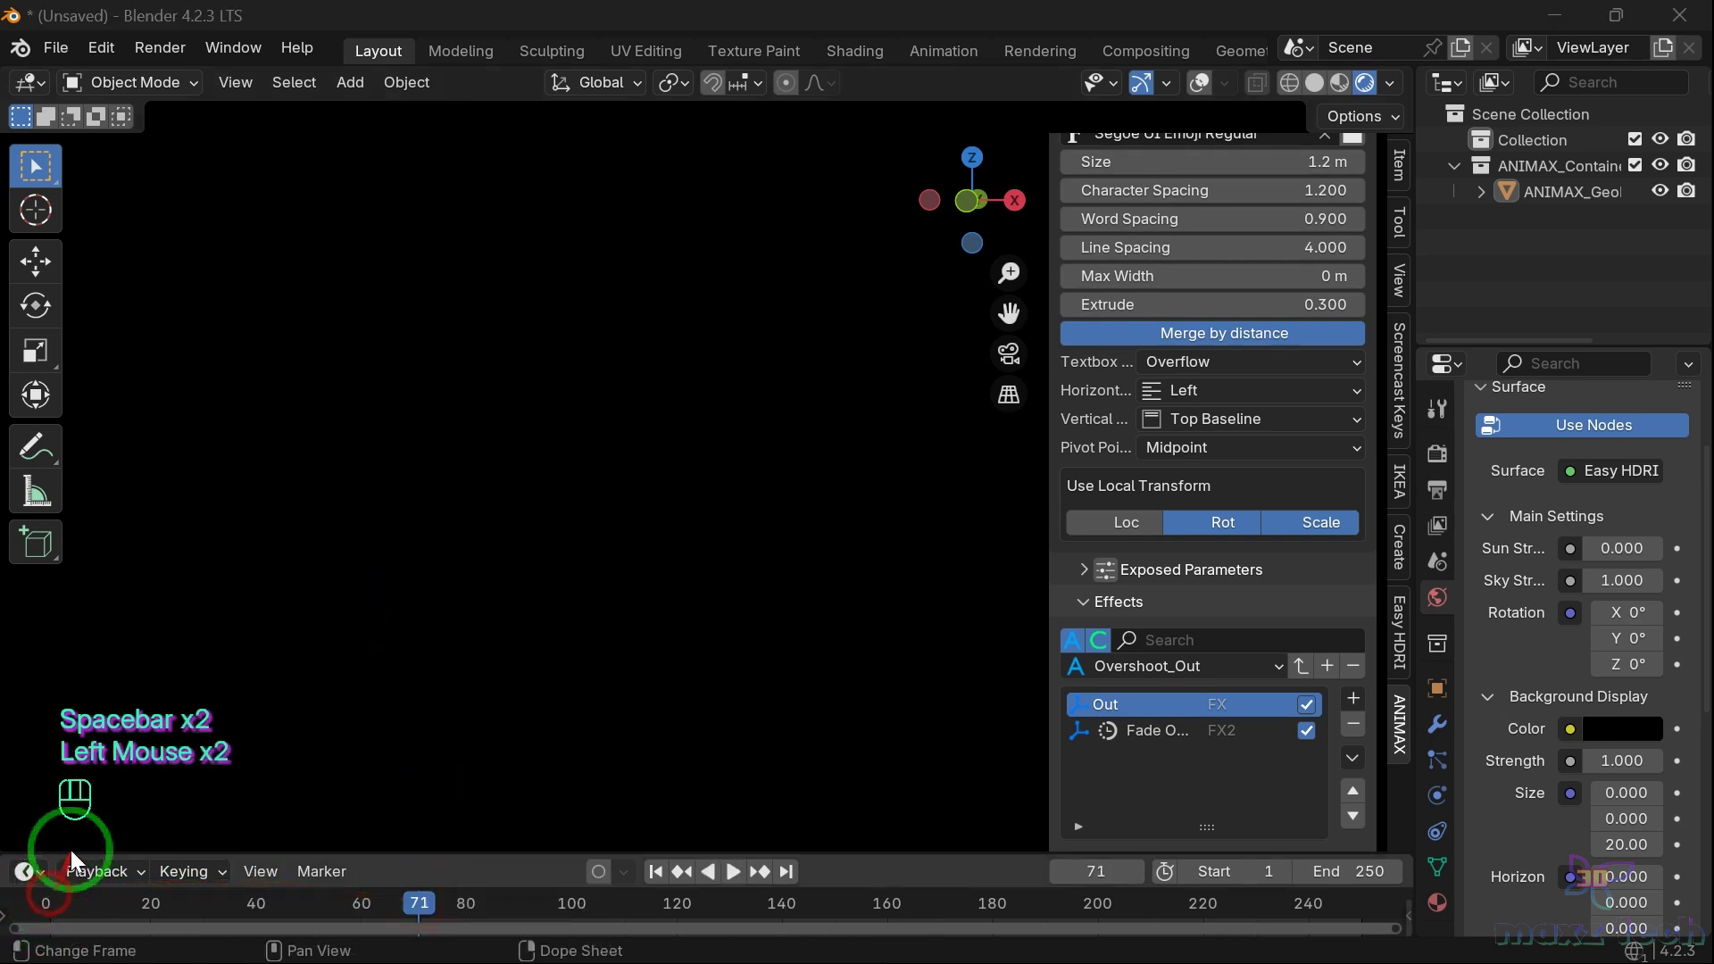
pyautogui.click(50, 893)
pyautogui.scroll(-3, 307, 322)
pyautogui.scroll(2, 347, 317)
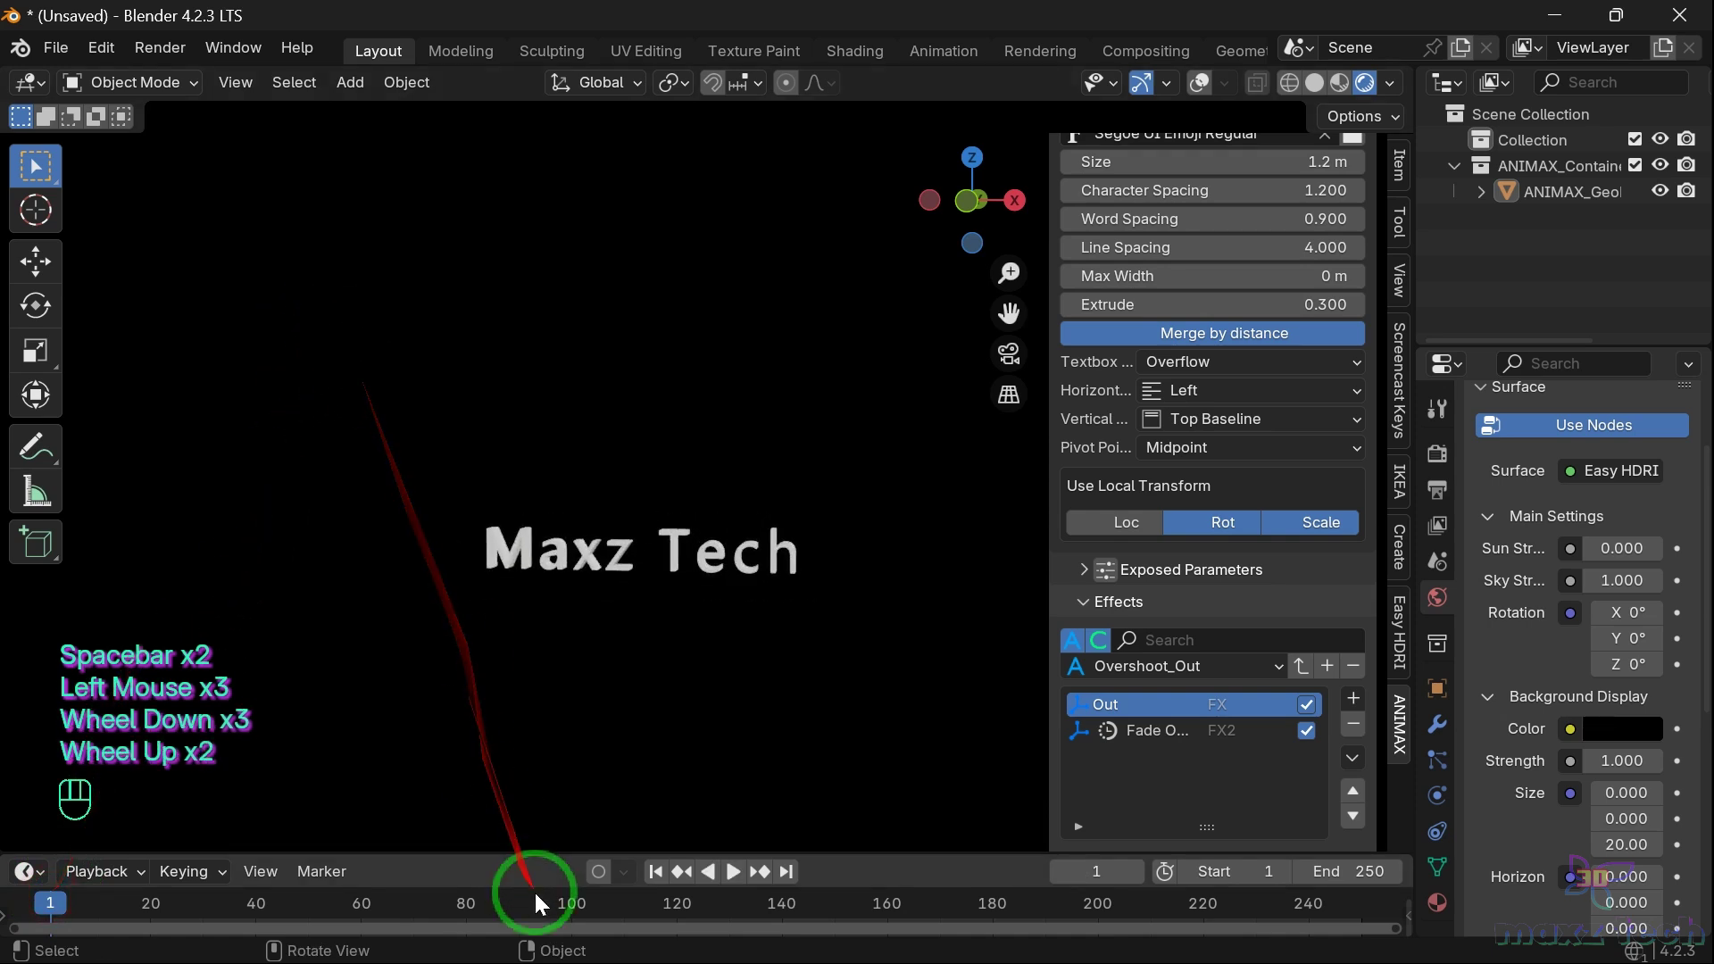
# Make the timeline area slightly taller and remove both Overshoot_Out effects from the text
pyautogui.moveTo(543, 855); pyautogui.dragTo(548, 821)
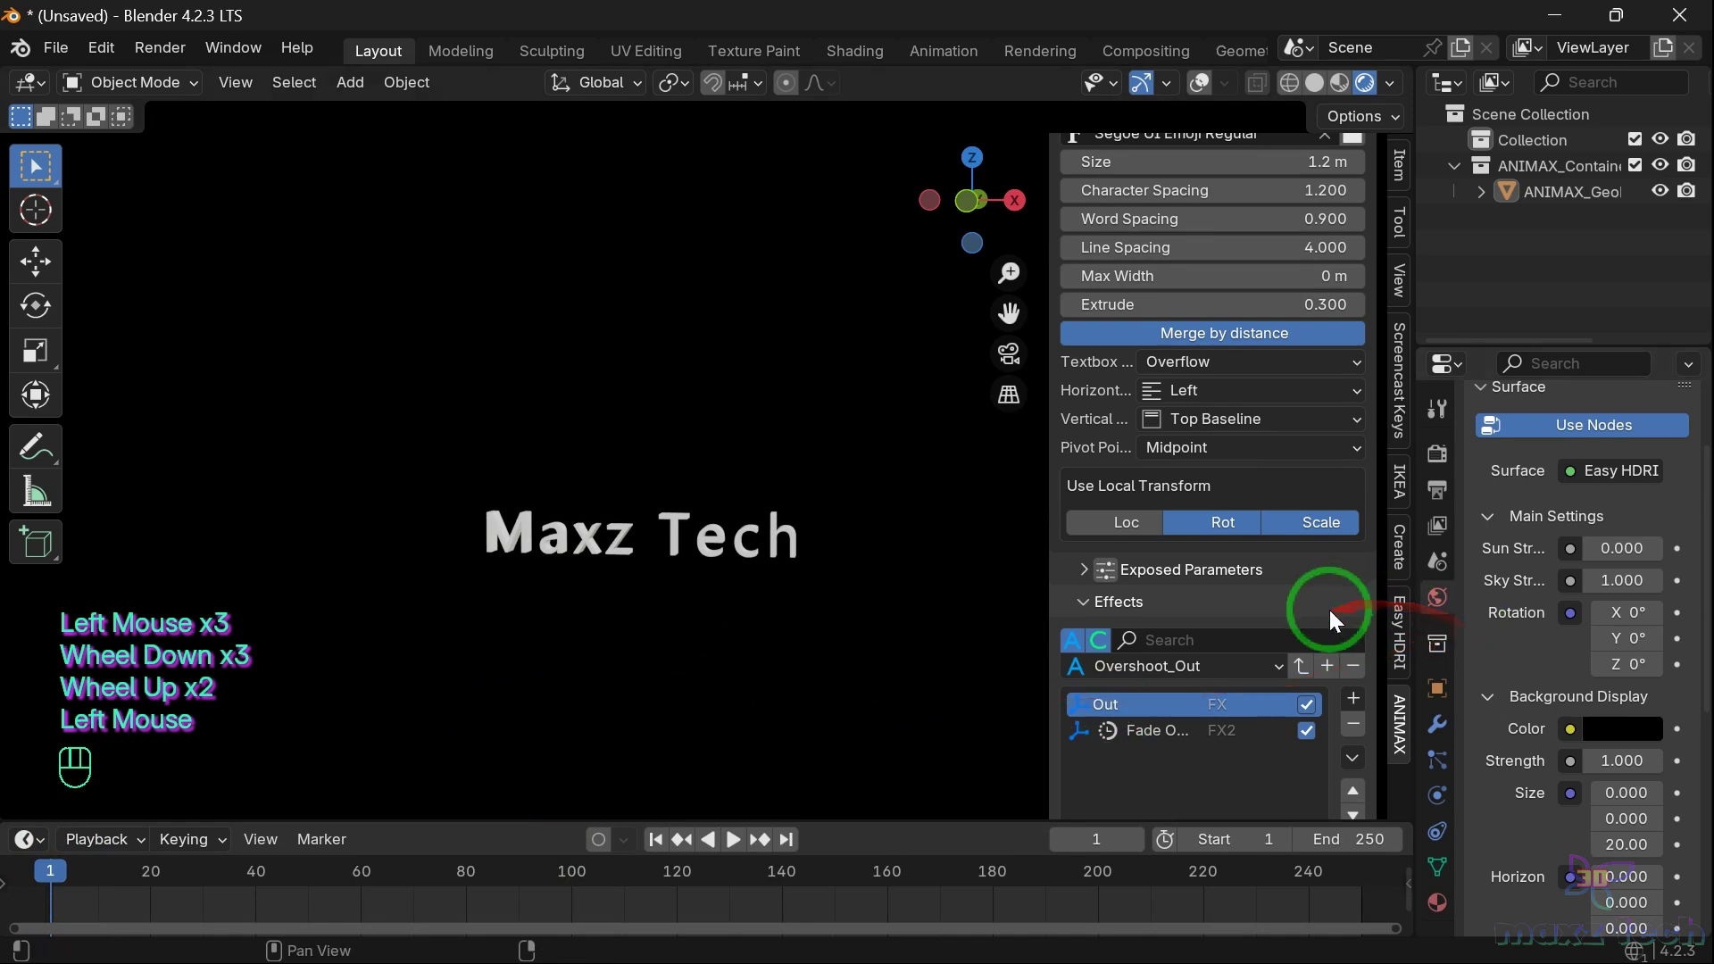
pyautogui.scroll(-3, 1329, 625)
pyautogui.click(1358, 503)
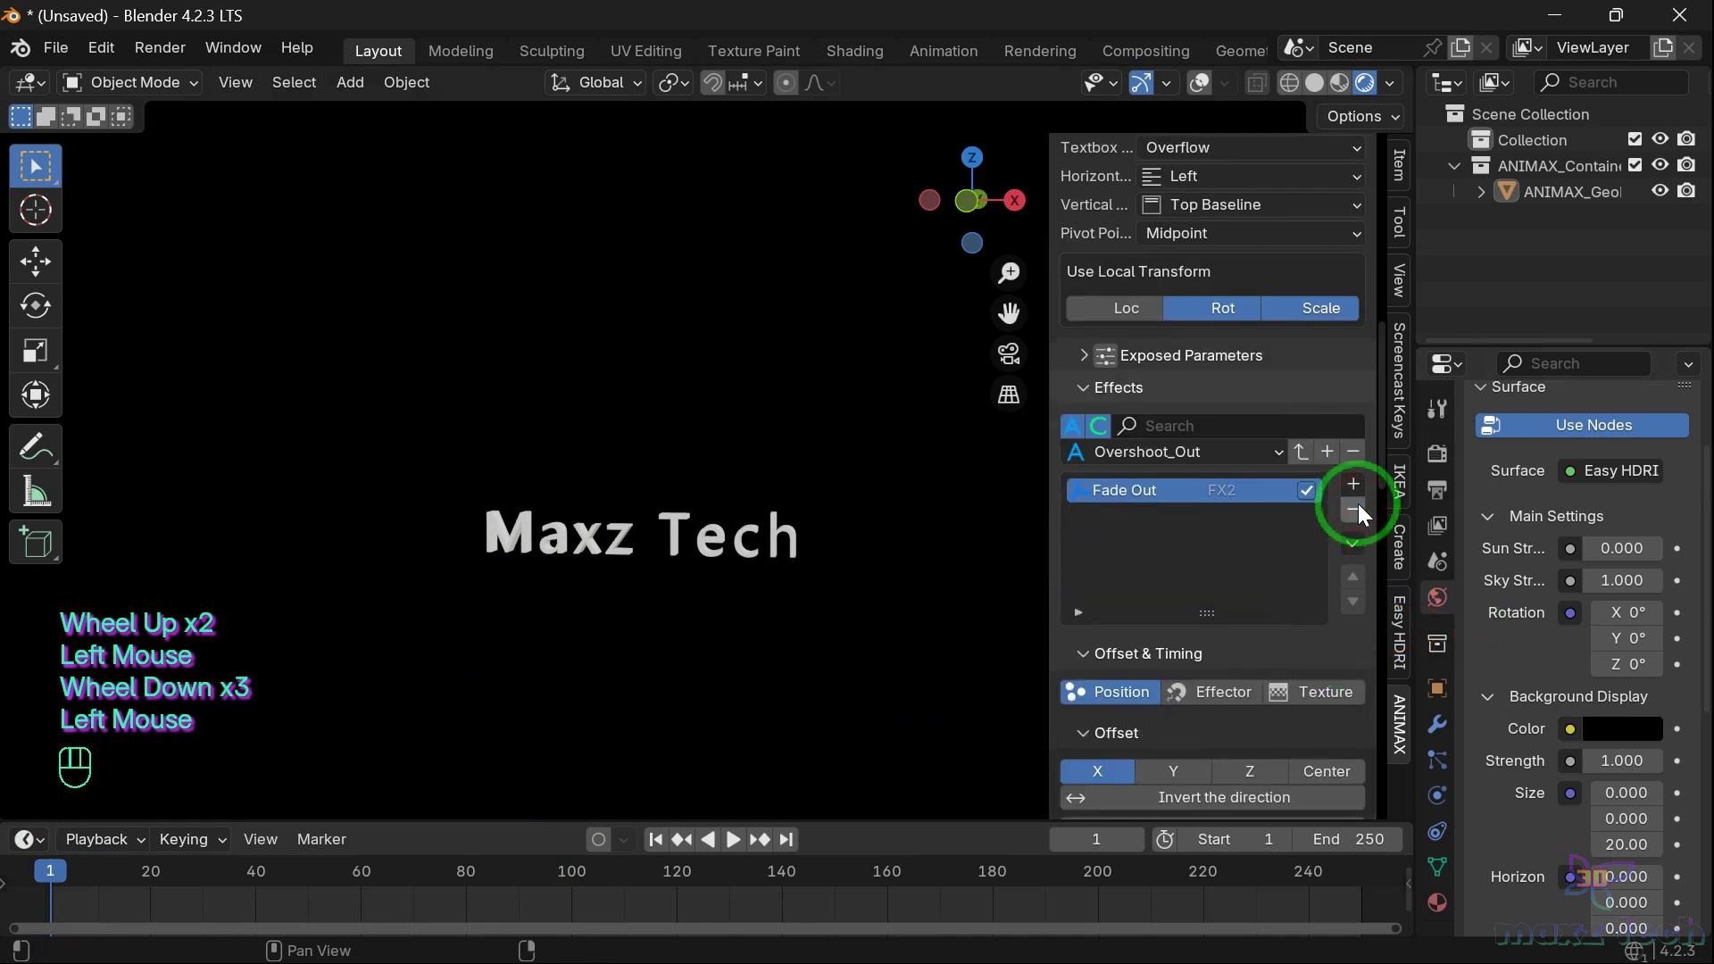
pyautogui.click(1358, 503)
# Choose the PL_Black_Hole preset and apply it to the text
pyautogui.click(1217, 627)
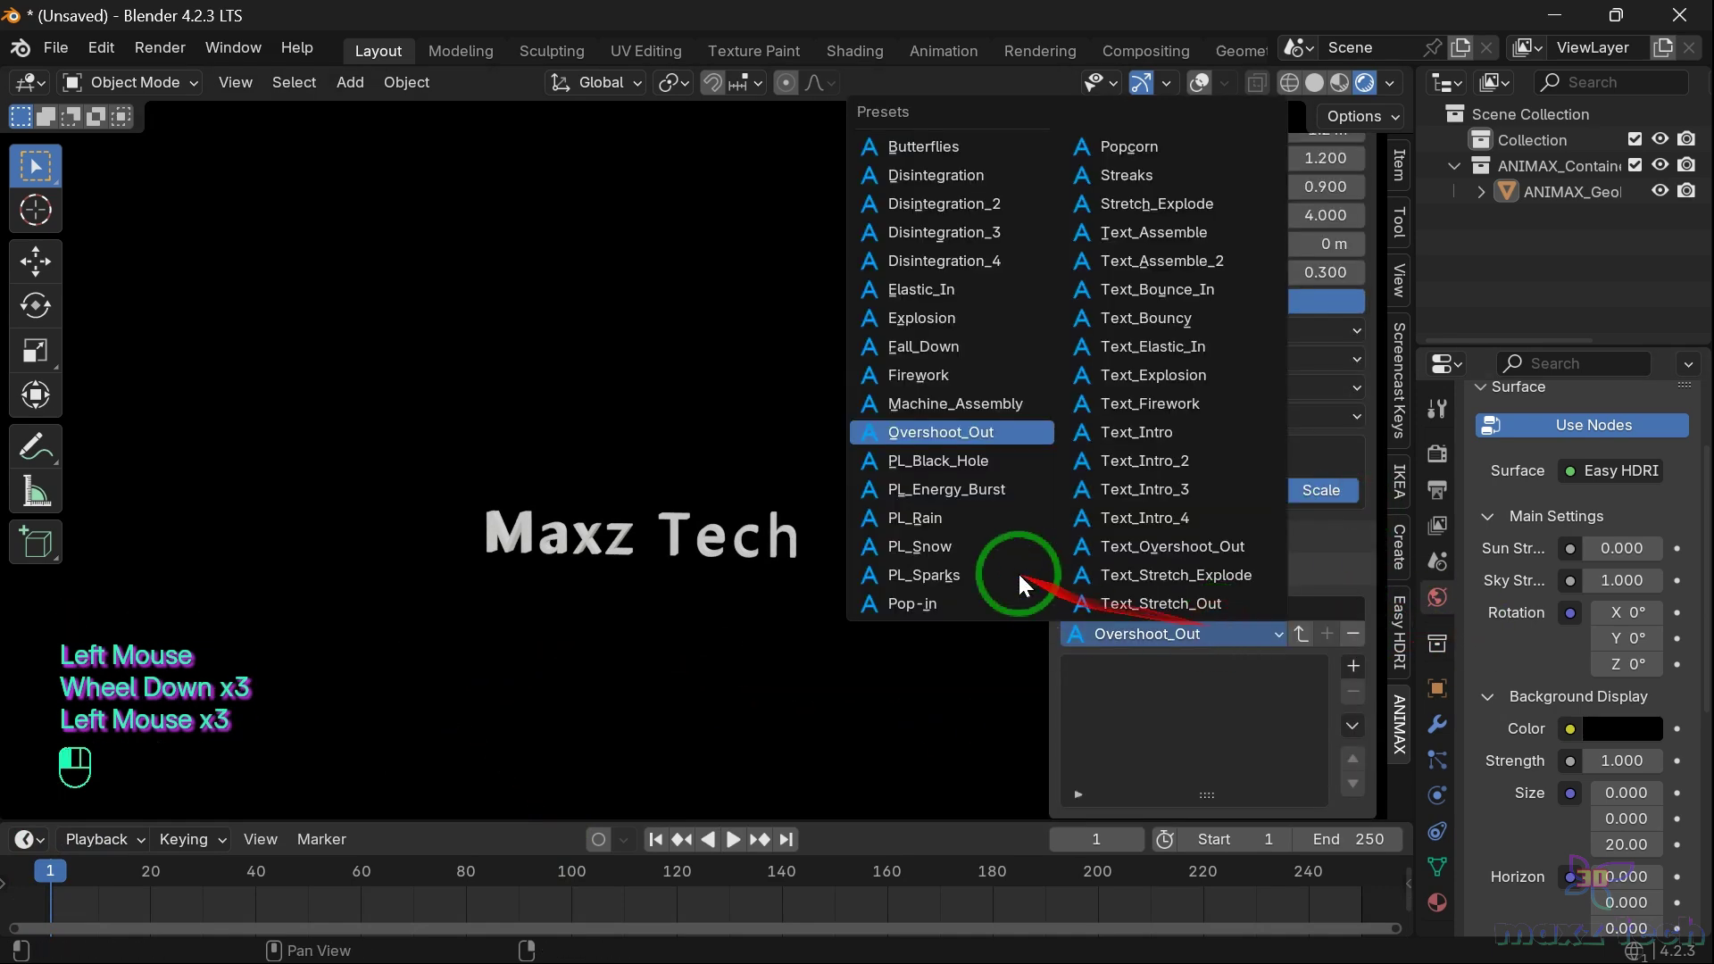
pyautogui.click(913, 462)
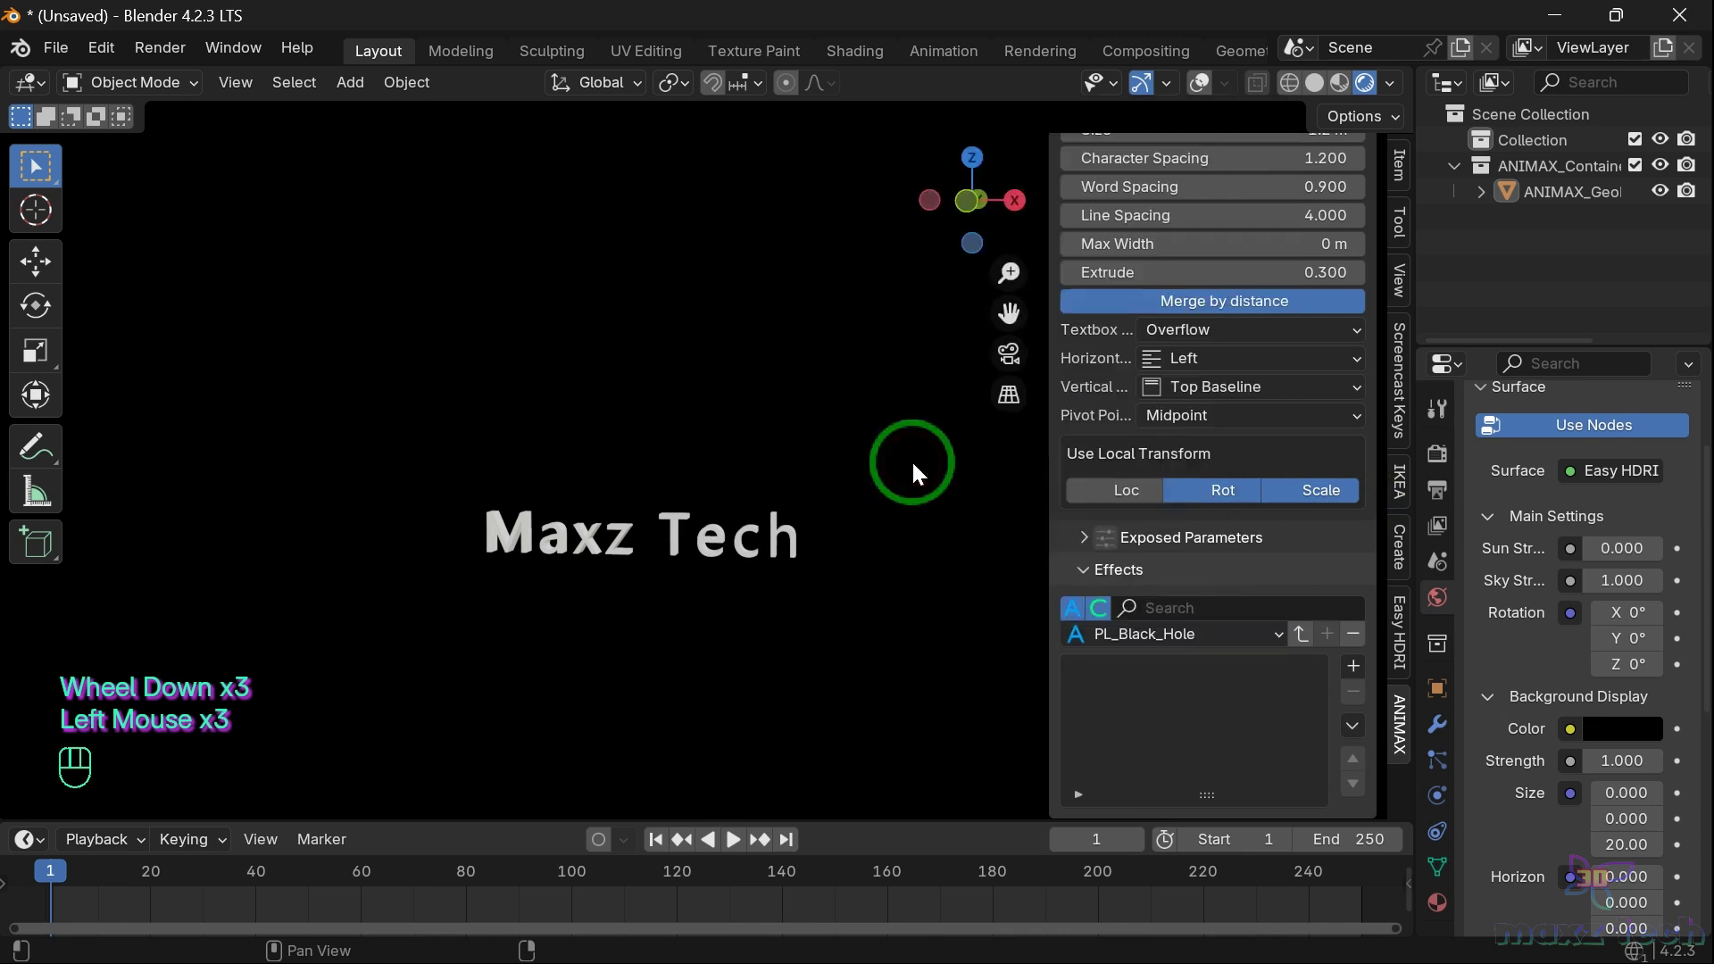
pyautogui.click(1298, 634)
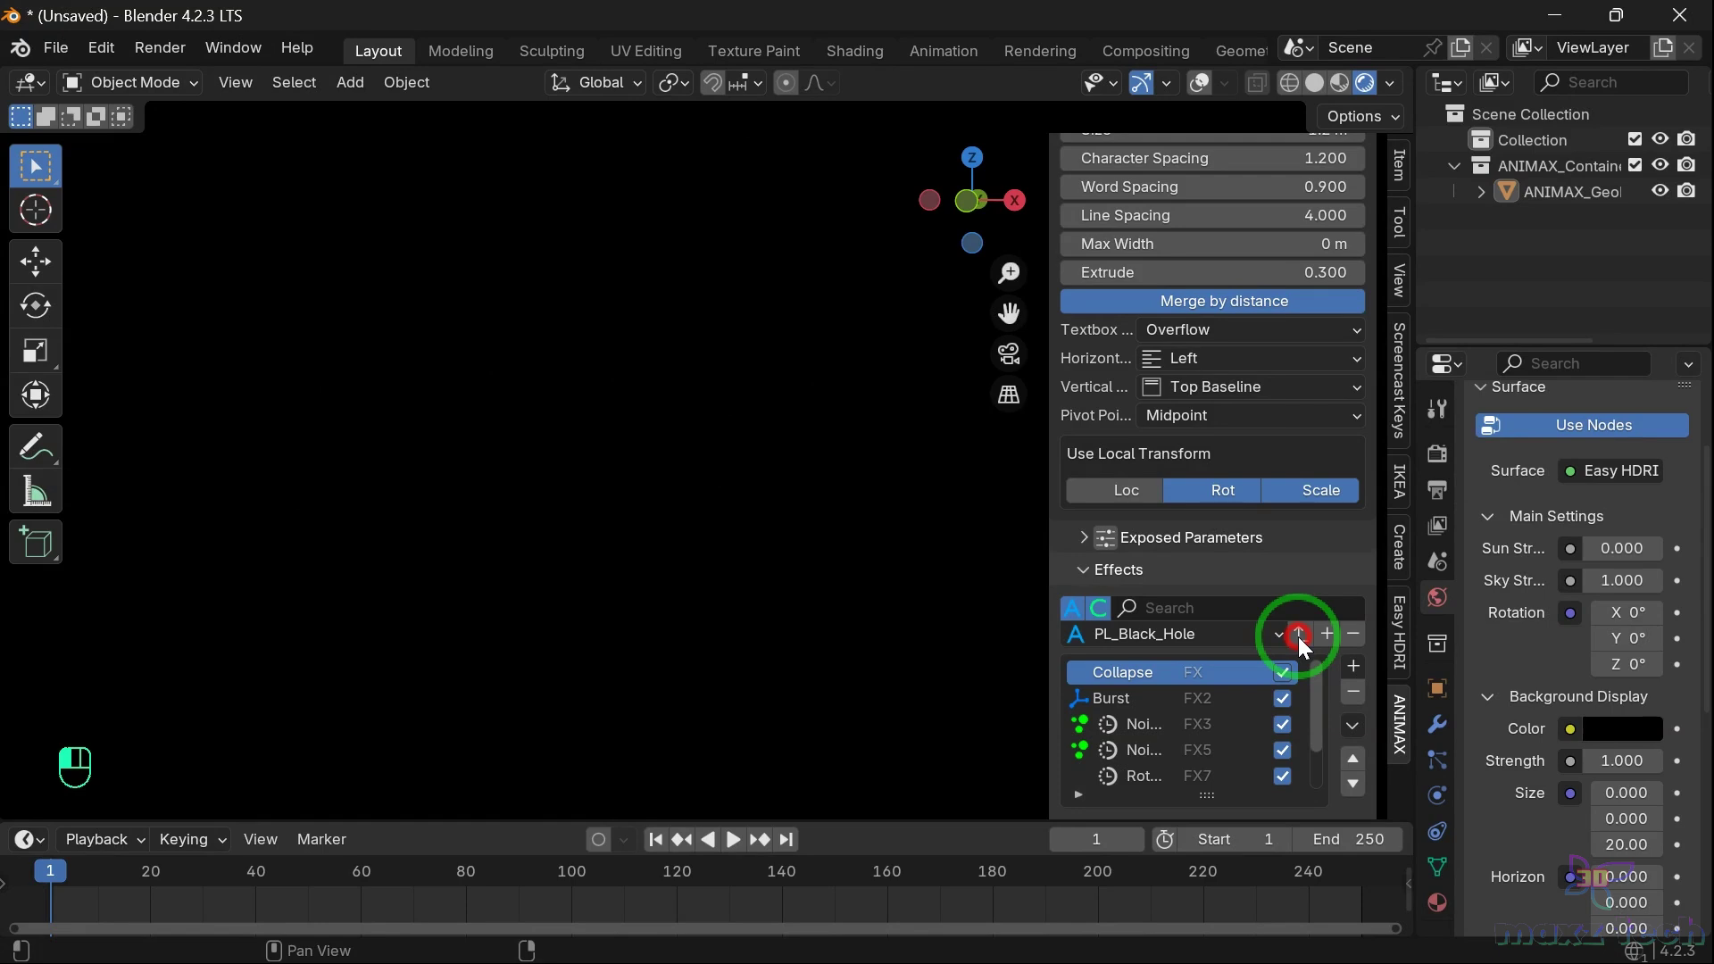
# Play the PL_Black_Hole animation to about frame 139, viewing the flying letters near and far, and return to frame 0
pyautogui.click(40, 875)
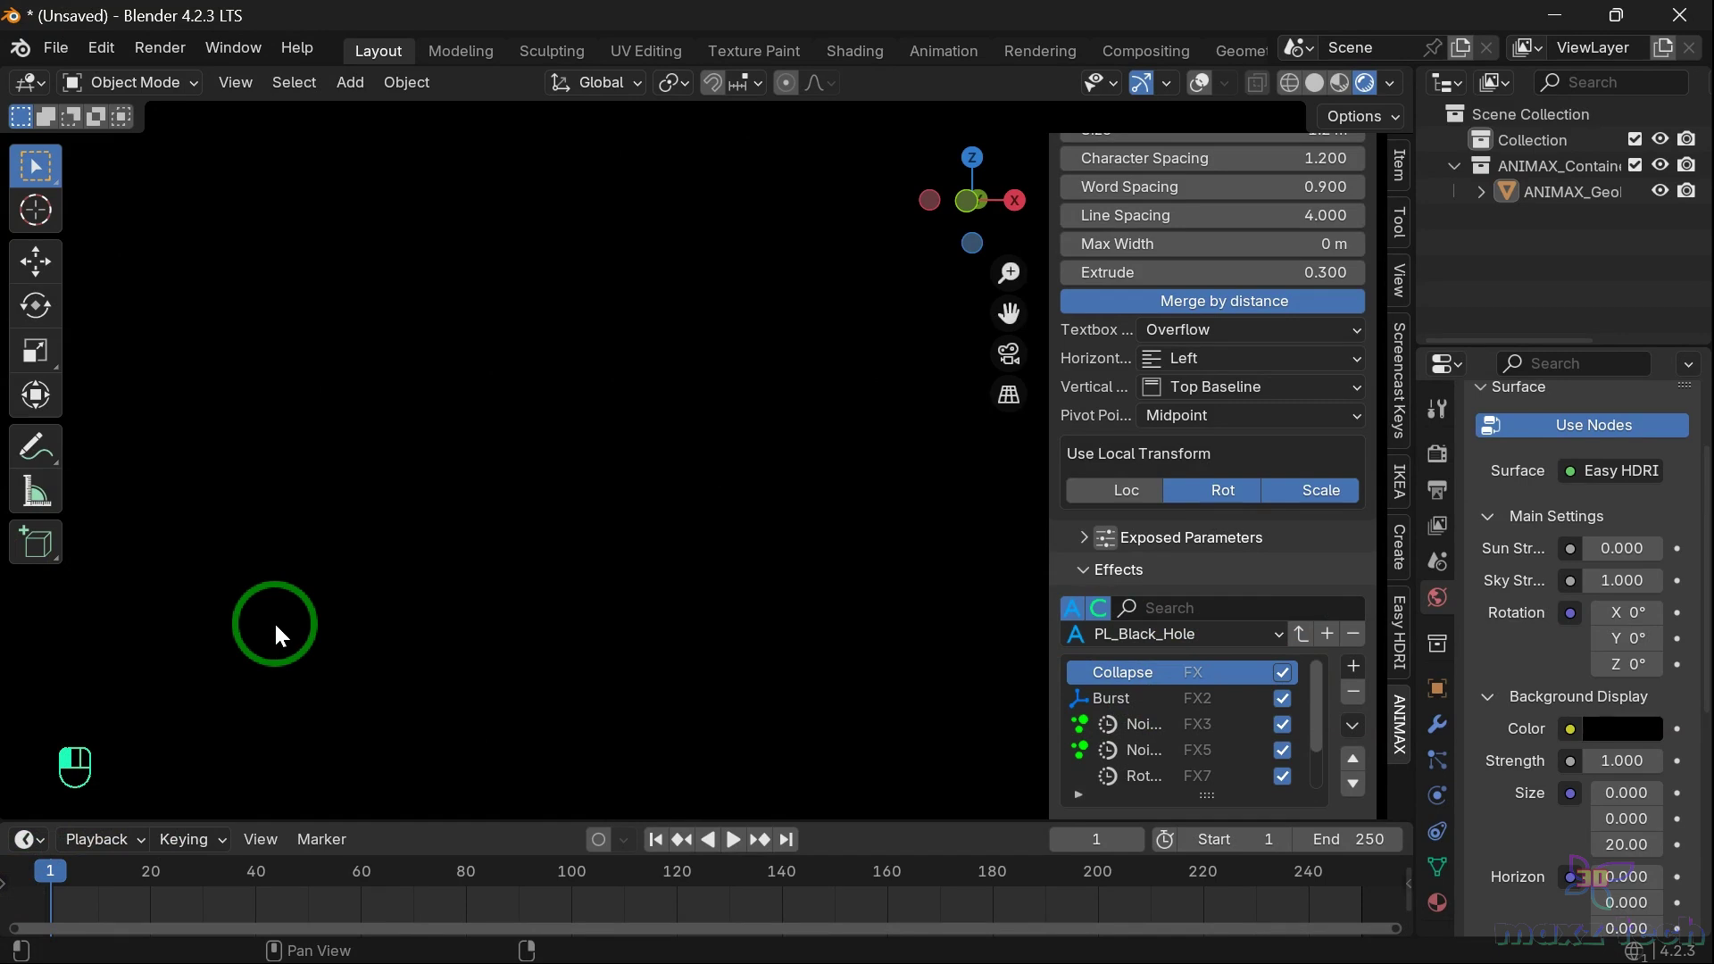
pyautogui.press('space')
pyautogui.scroll(-1, 273, 620)
pyautogui.press('space')
pyautogui.press('space')
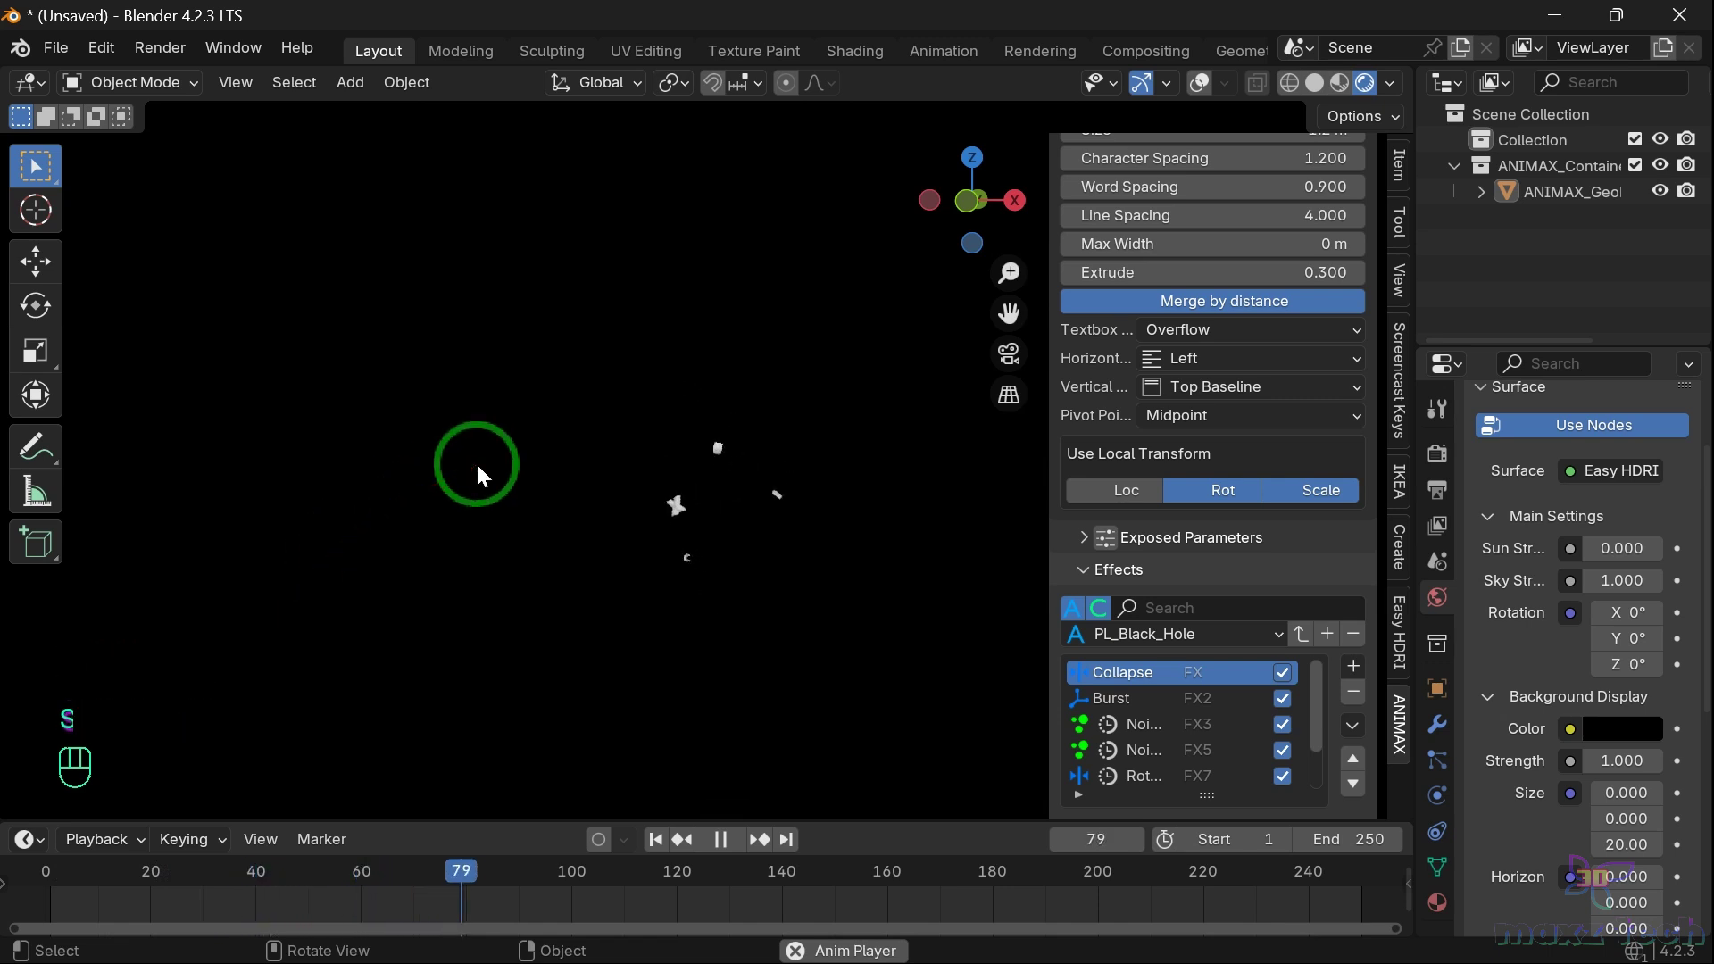
pyautogui.scroll(6, 475, 460)
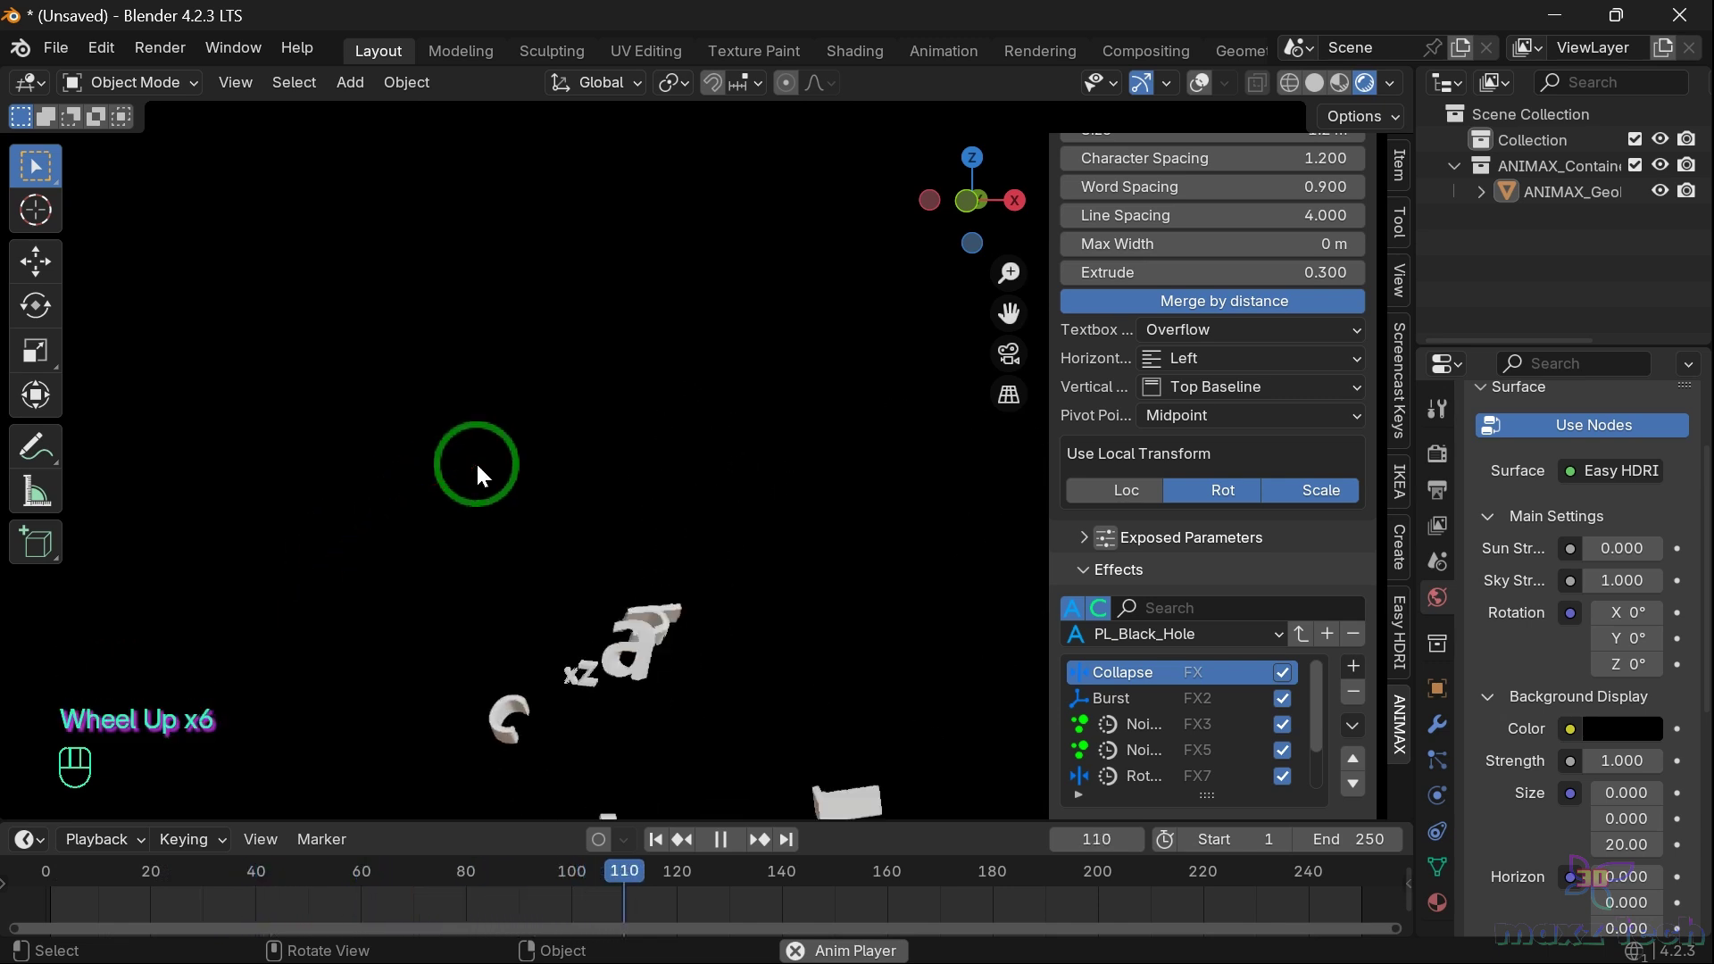
pyautogui.scroll(-2, 475, 461)
pyautogui.scroll(2, 475, 461)
pyautogui.scroll(-3, 475, 461)
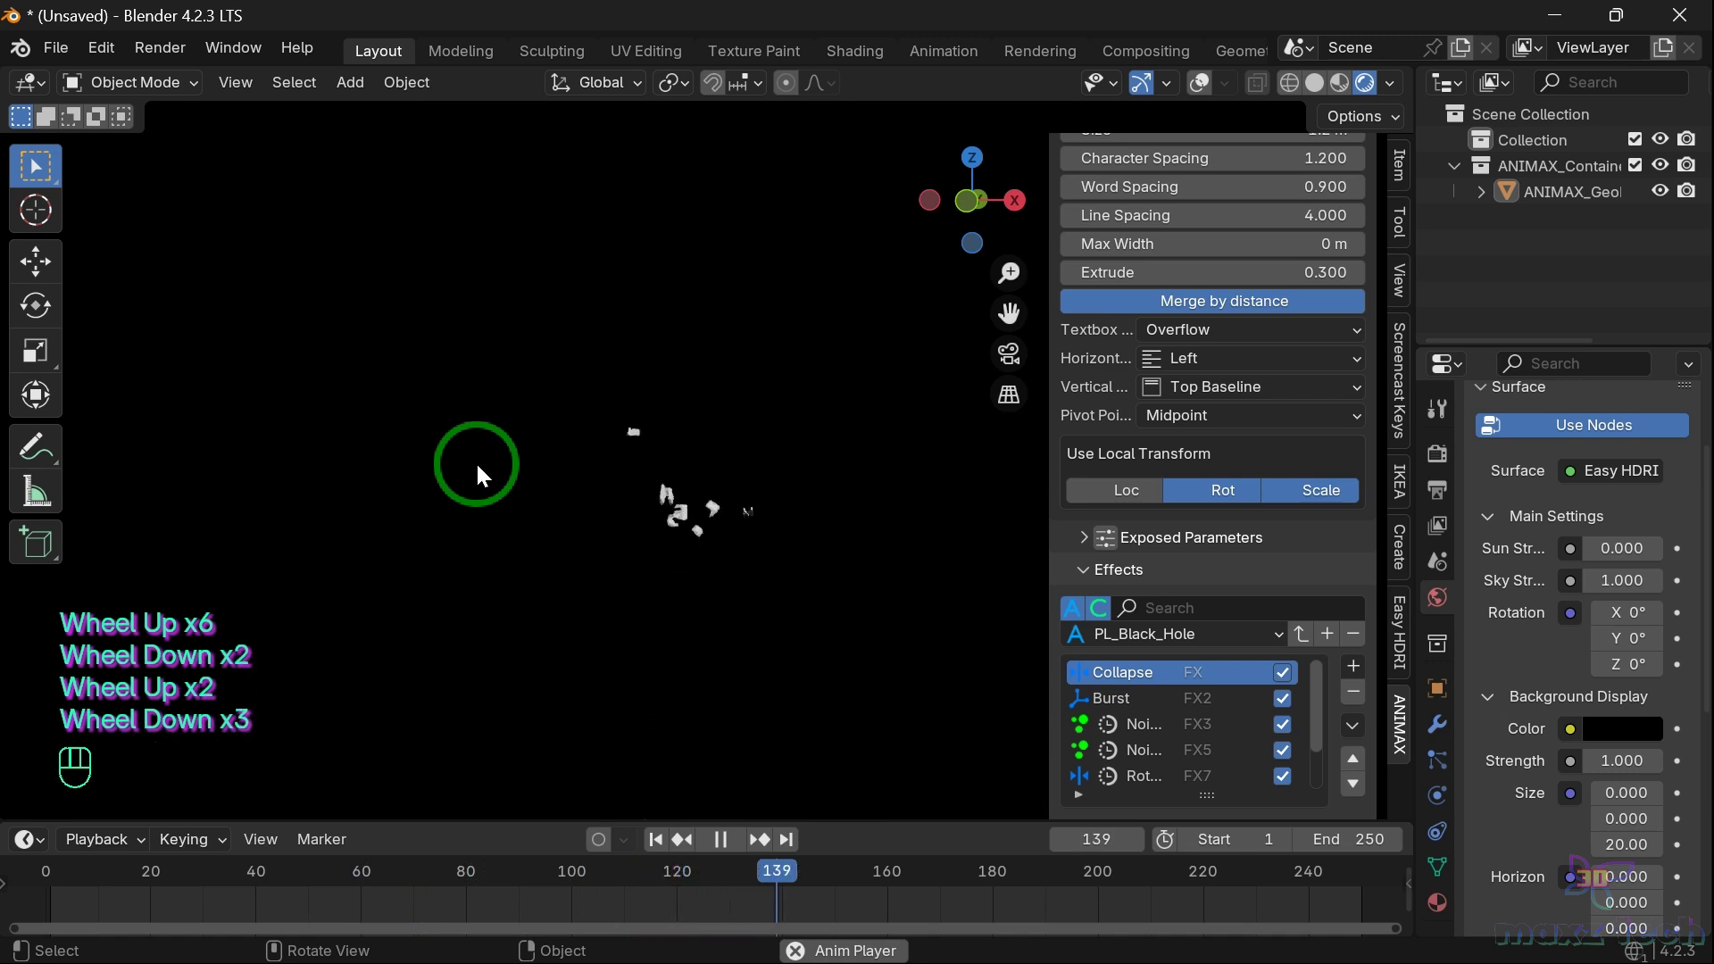
pyautogui.press('space')
pyautogui.click(46, 871)
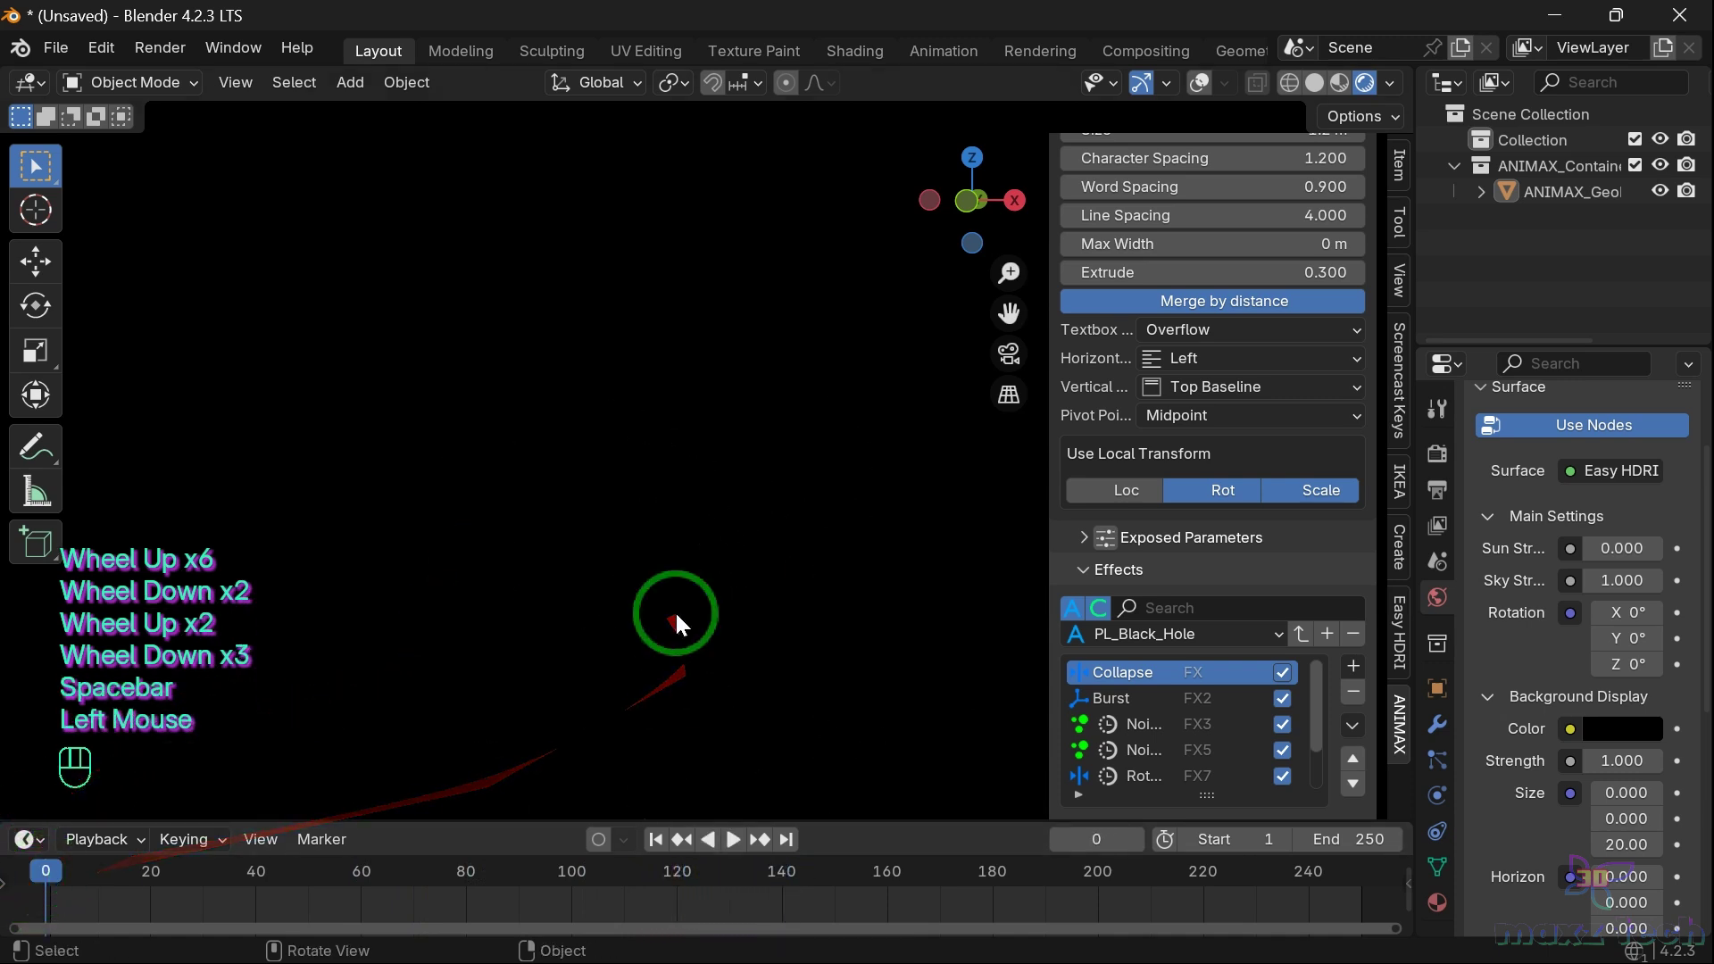
# Remove all PL_Black_Hole effects from the text
pyautogui.scroll(-1, 1311, 604)
pyautogui.scroll(-1, 1335, 614)
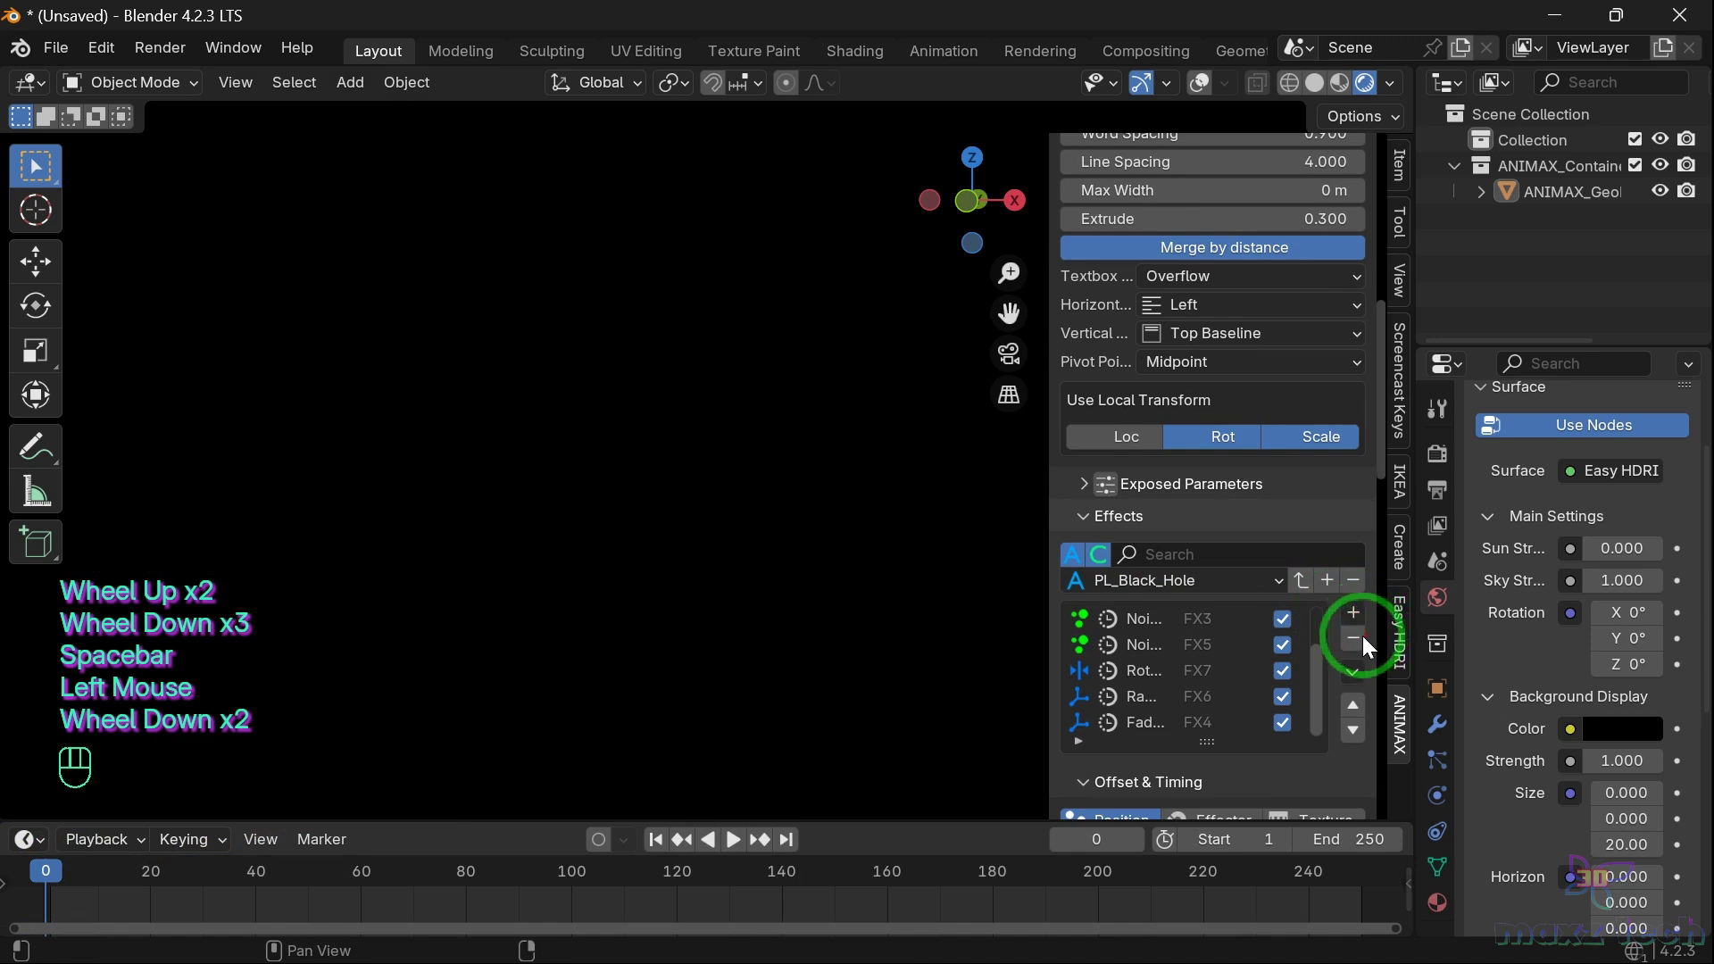
pyautogui.click(1359, 637)
pyautogui.click(1359, 636)
pyautogui.click(1359, 637)
pyautogui.click(1359, 637)
pyautogui.click(1359, 637)
pyautogui.click(1359, 636)
pyautogui.click(1359, 636)
pyautogui.click(1359, 637)
# Choose the PL_Energy_Burst preset and apply it to the text
pyautogui.click(1139, 640)
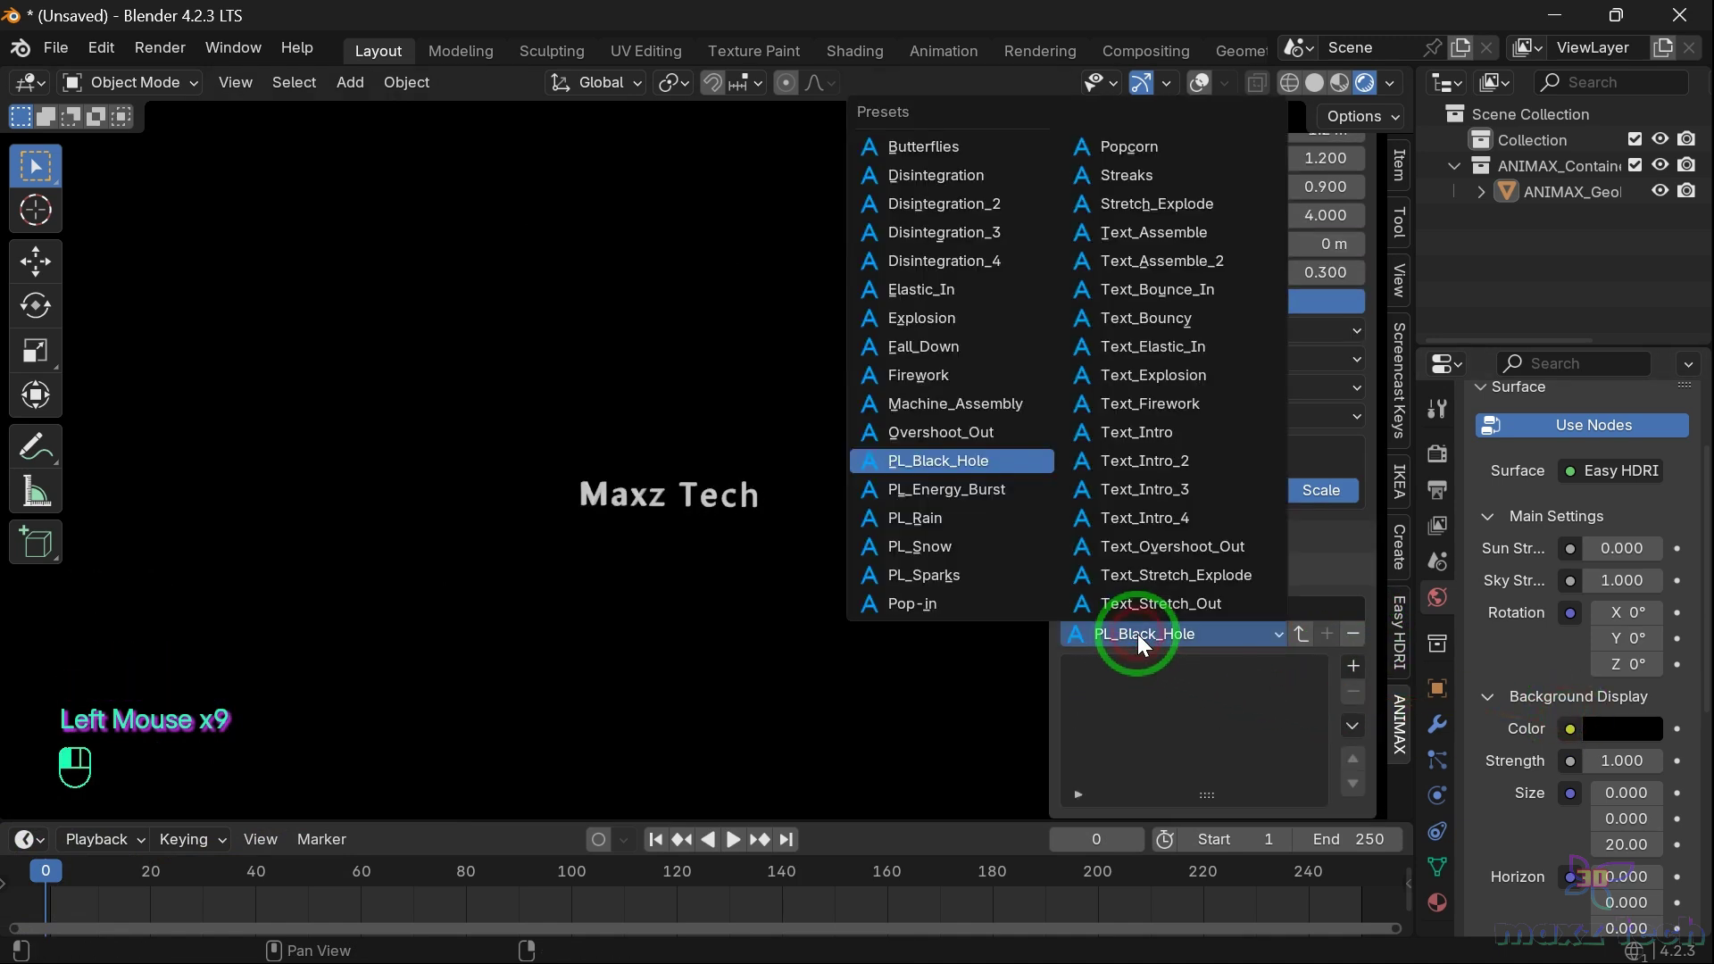
pyautogui.click(936, 506)
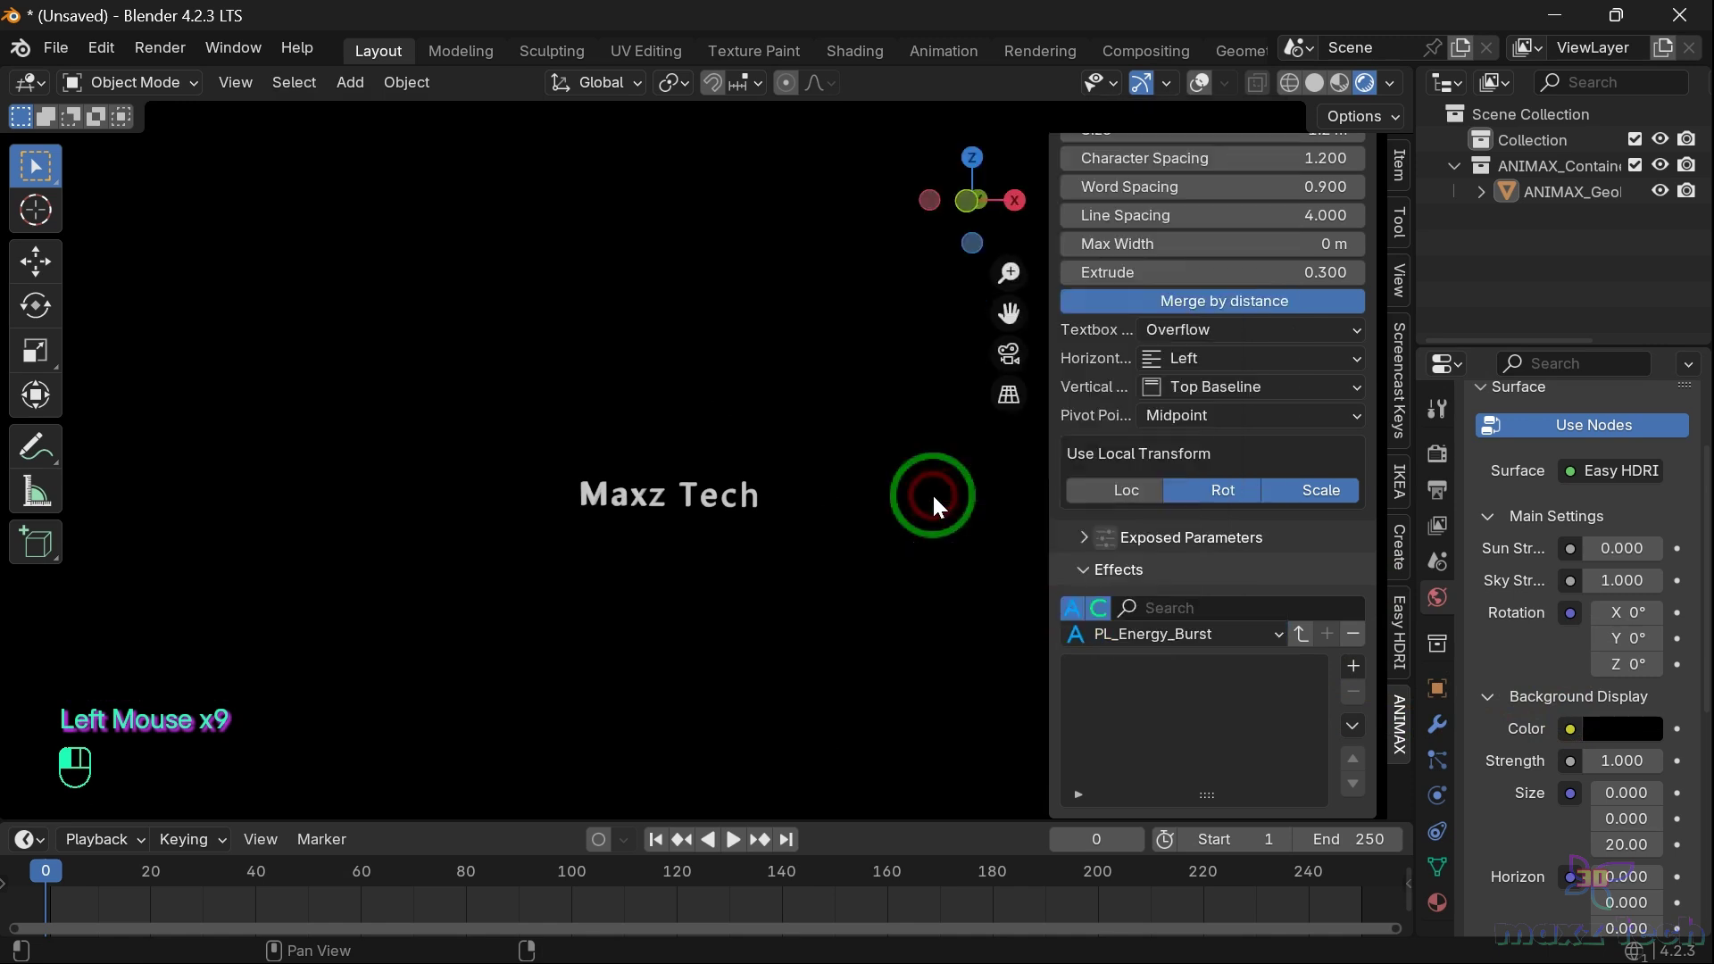
pyautogui.click(1299, 634)
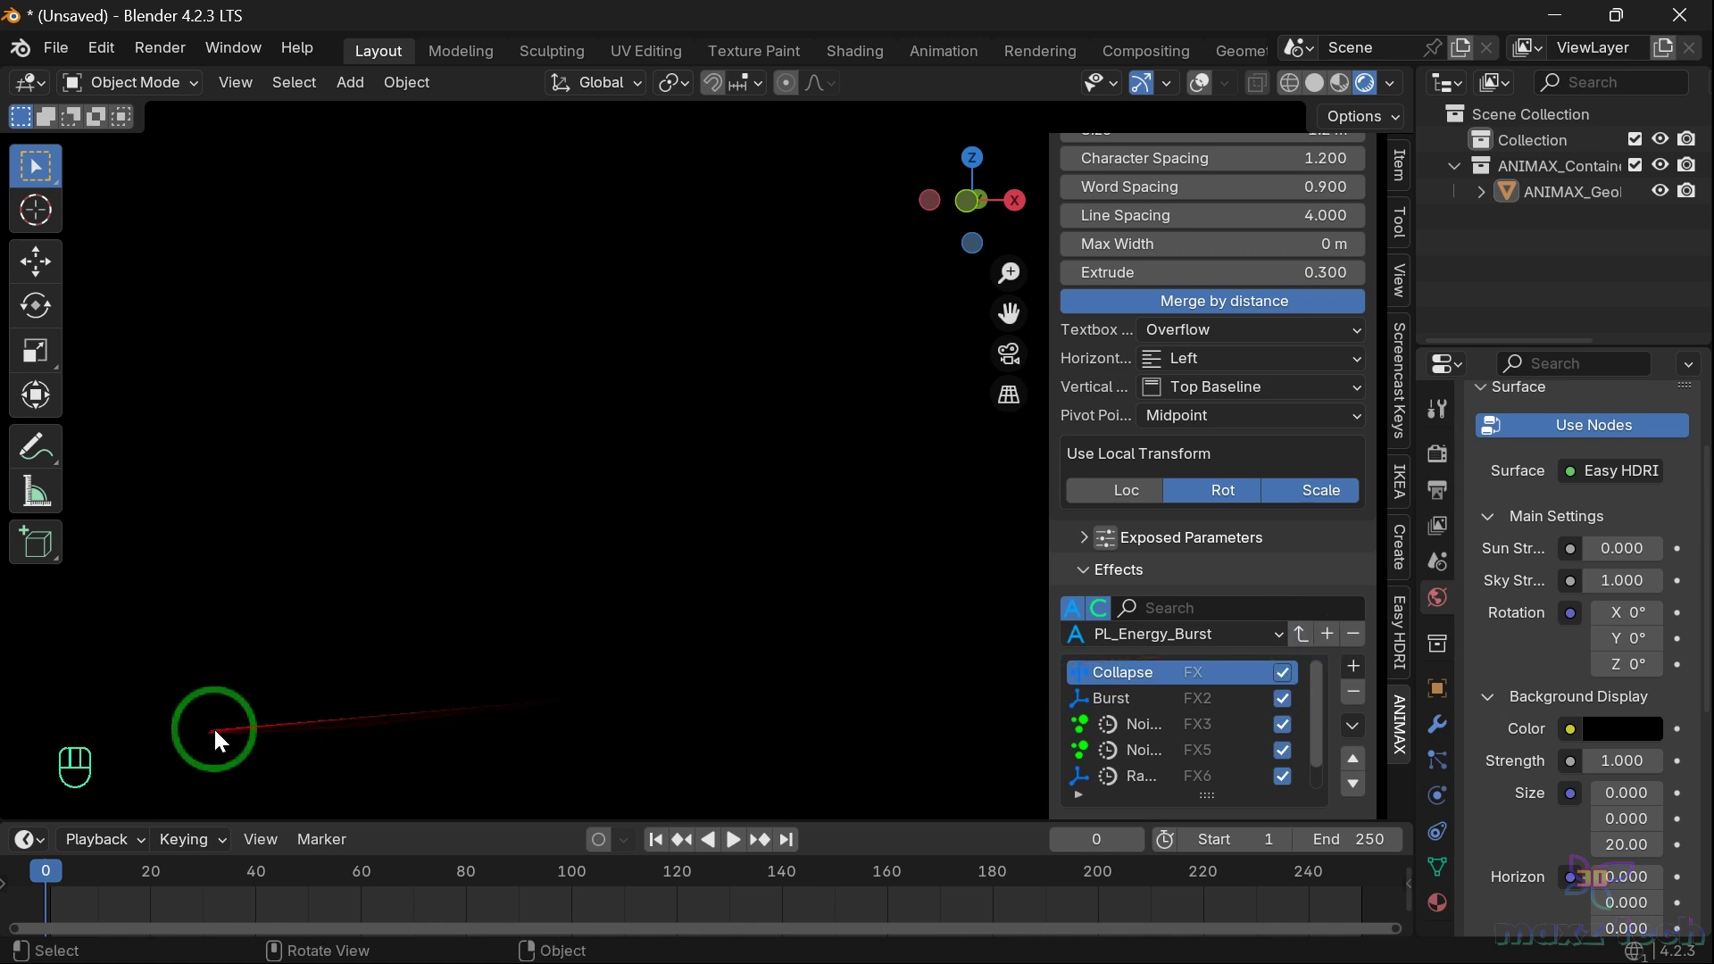
# Play the PL_Energy_Burst animation to about frame 137 in a closer view and return to frame 0
pyautogui.press('space')
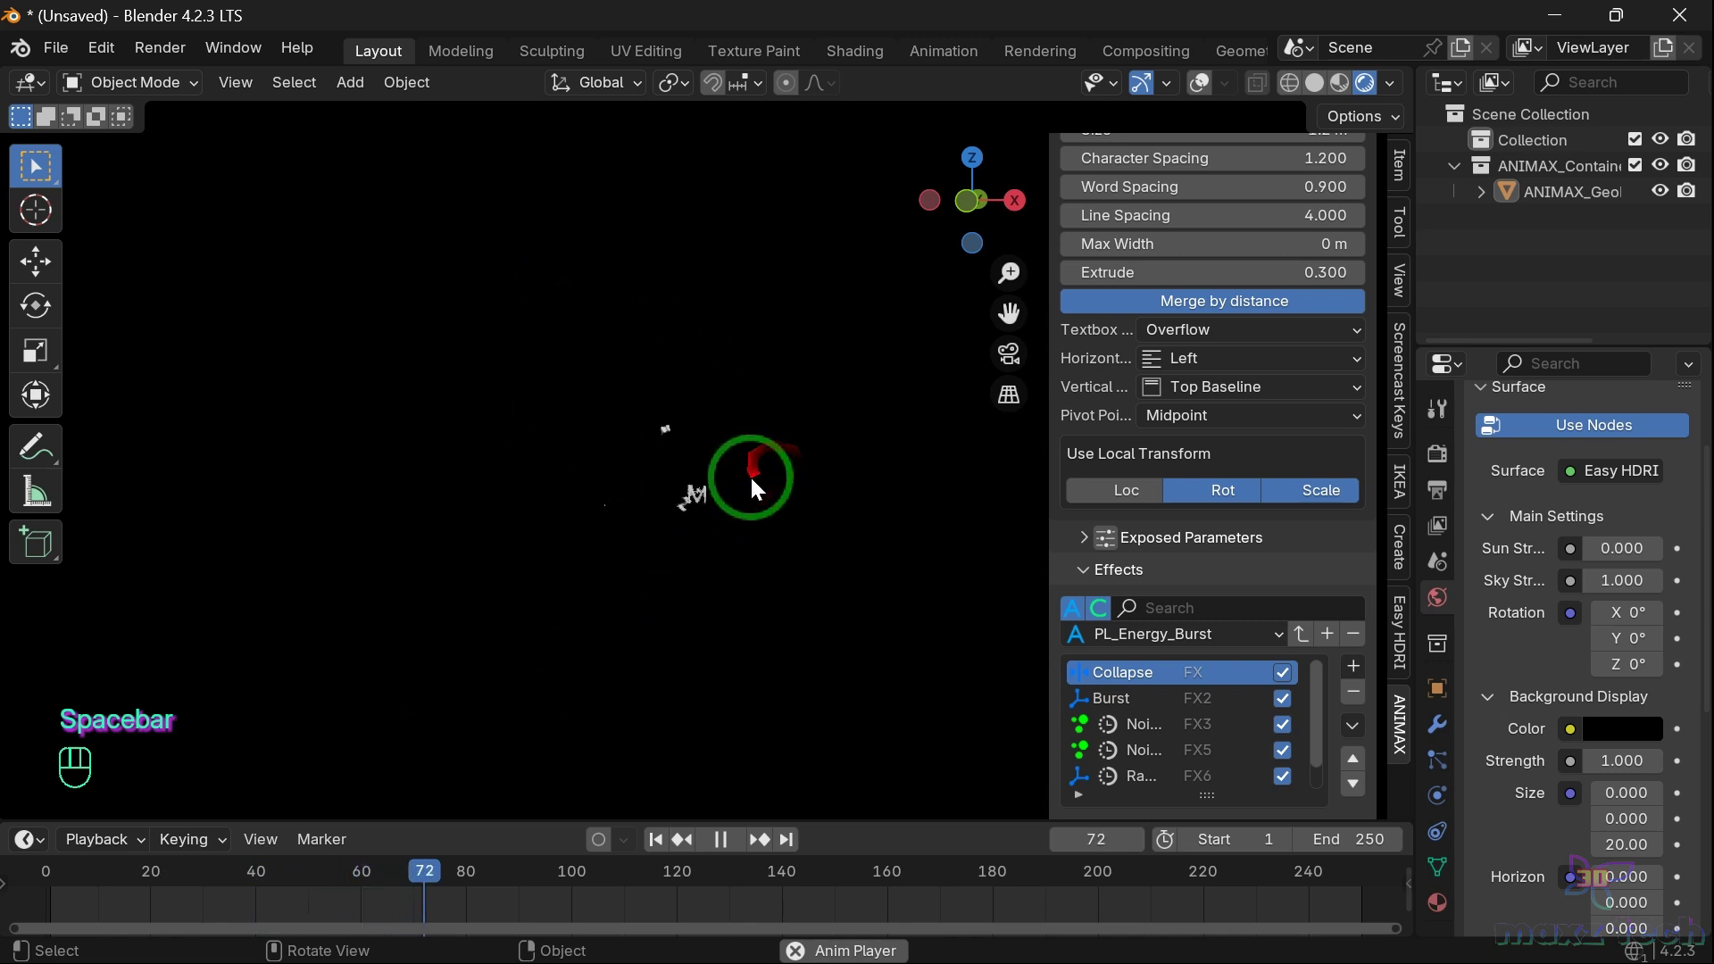
pyautogui.scroll(2, 752, 480)
pyautogui.scroll(3, 751, 480)
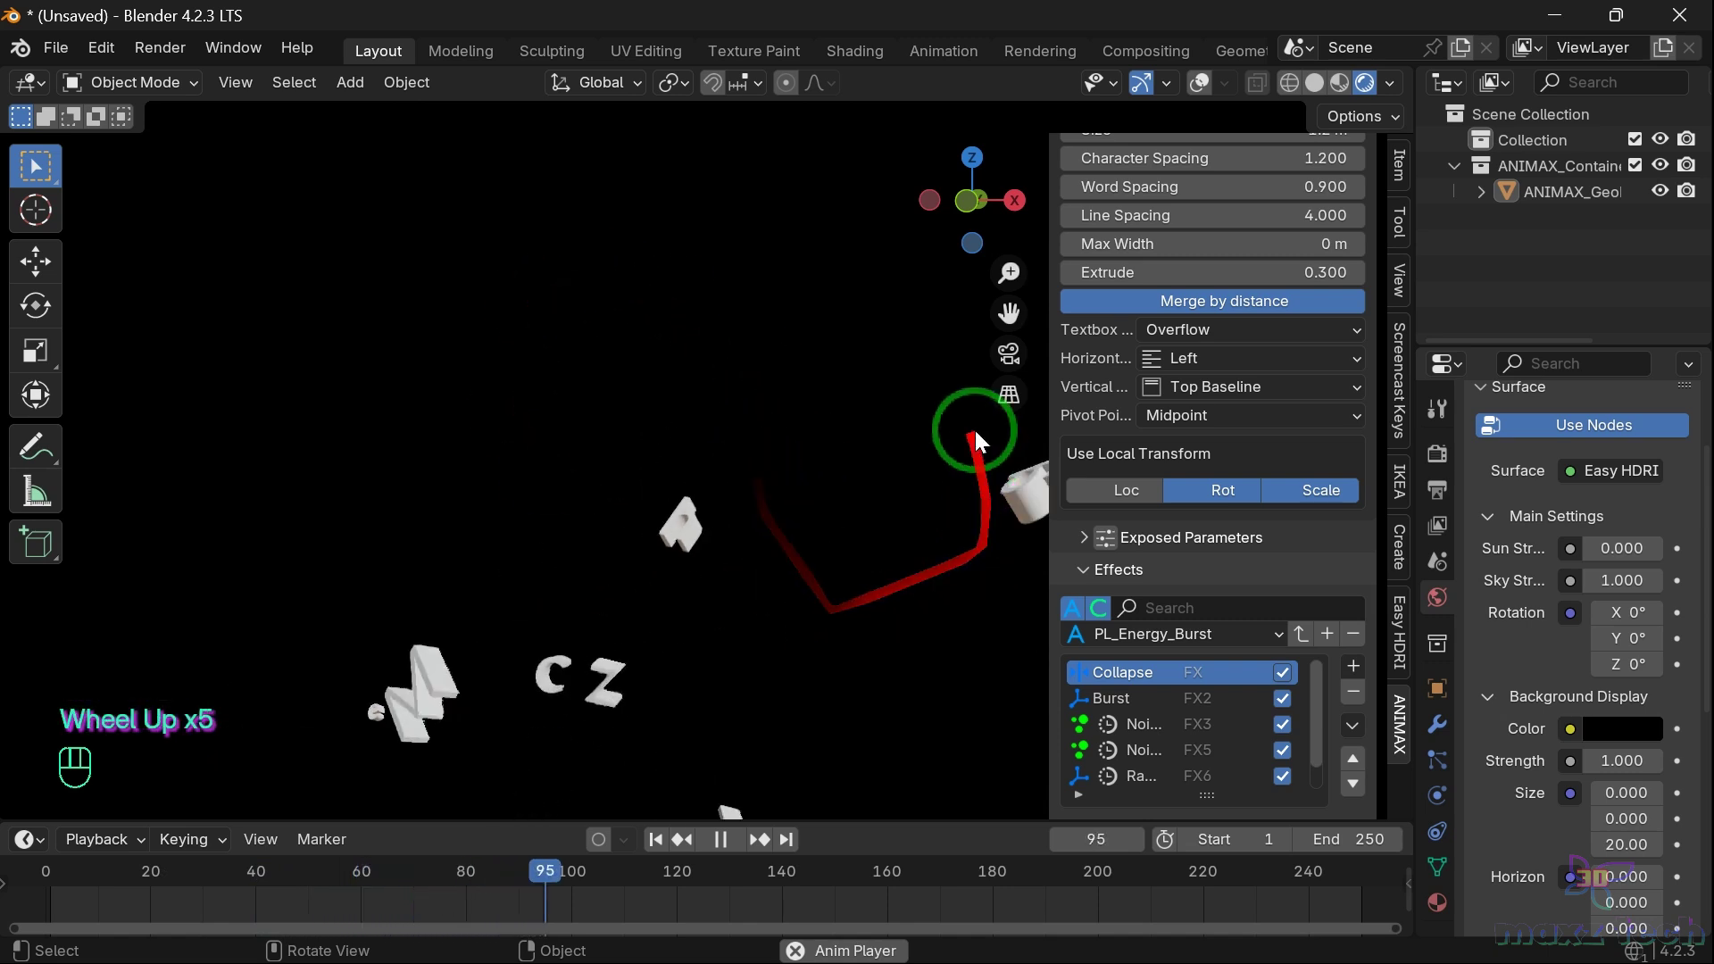
pyautogui.moveTo(1007, 313); pyautogui.dragTo(1002, 154)
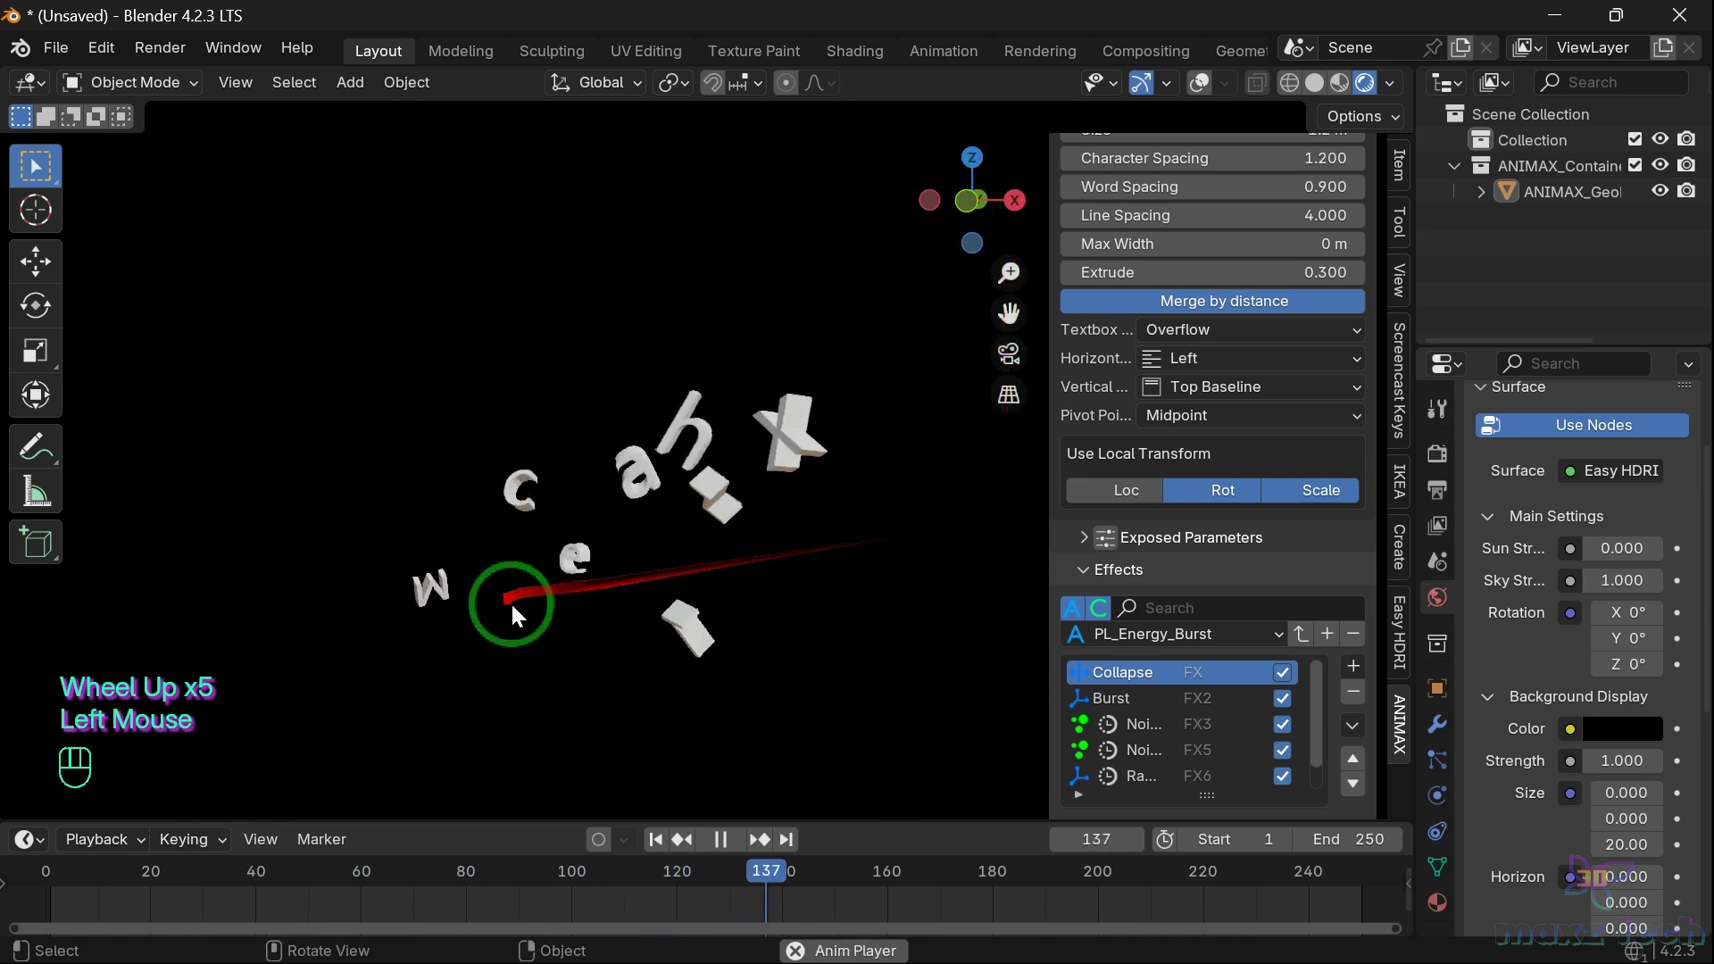
pyautogui.press('space')
pyautogui.click(61, 868)
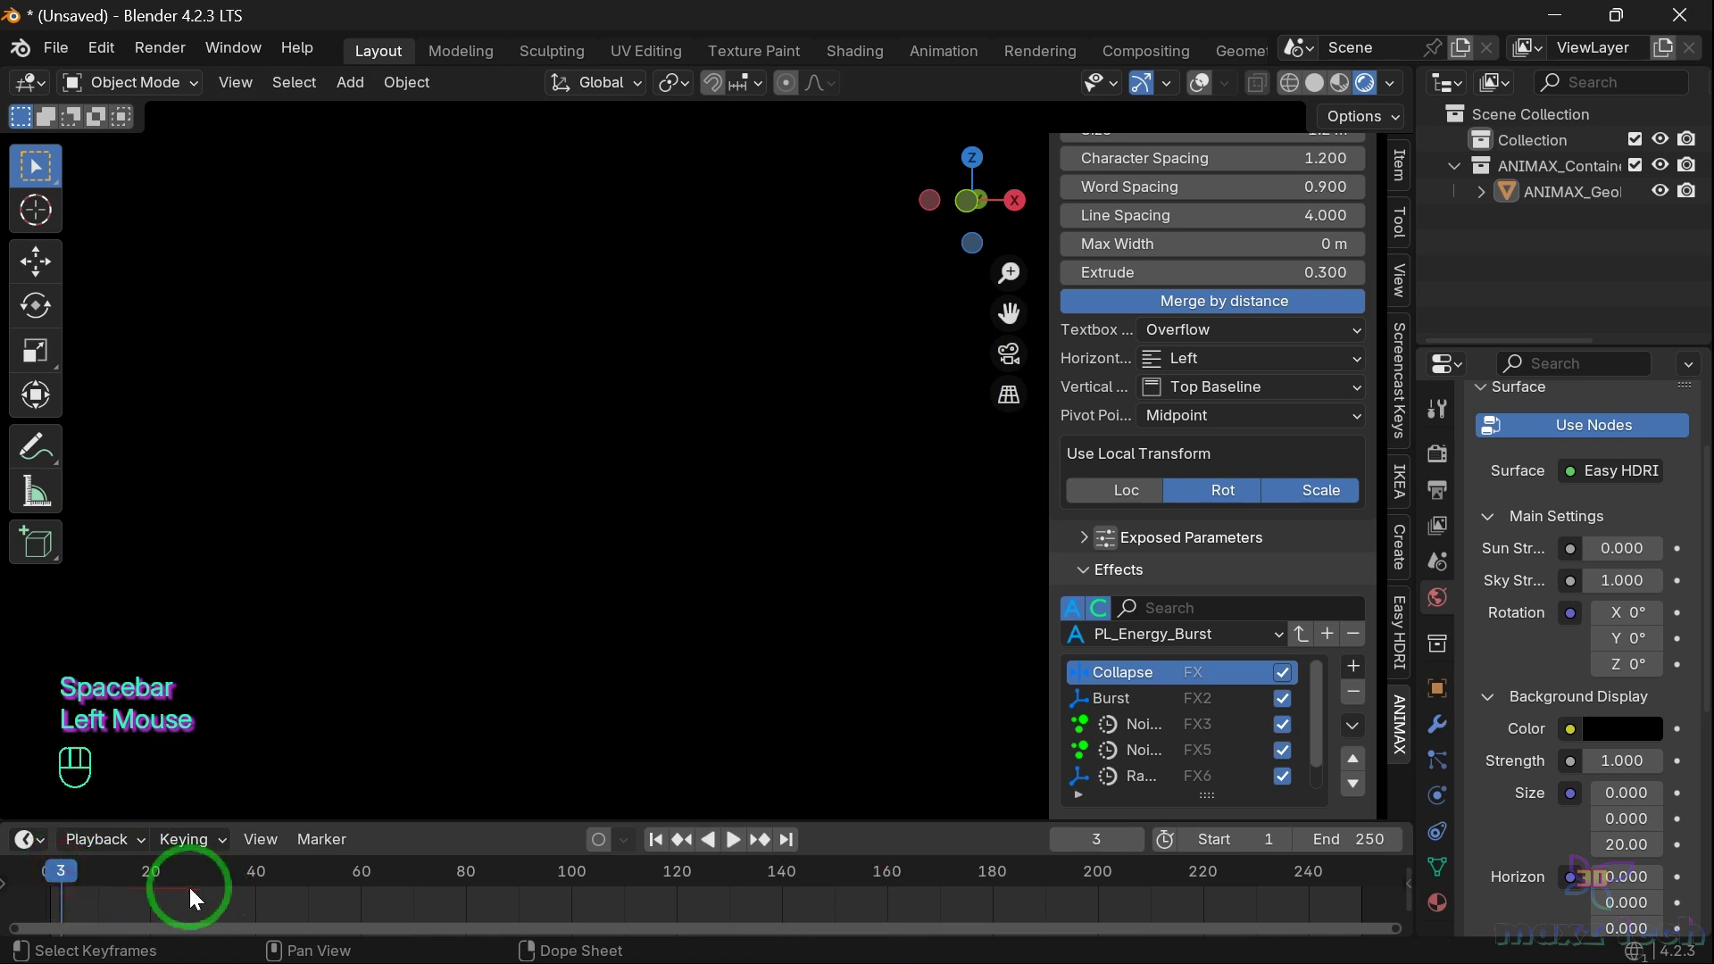
pyautogui.click(35, 875)
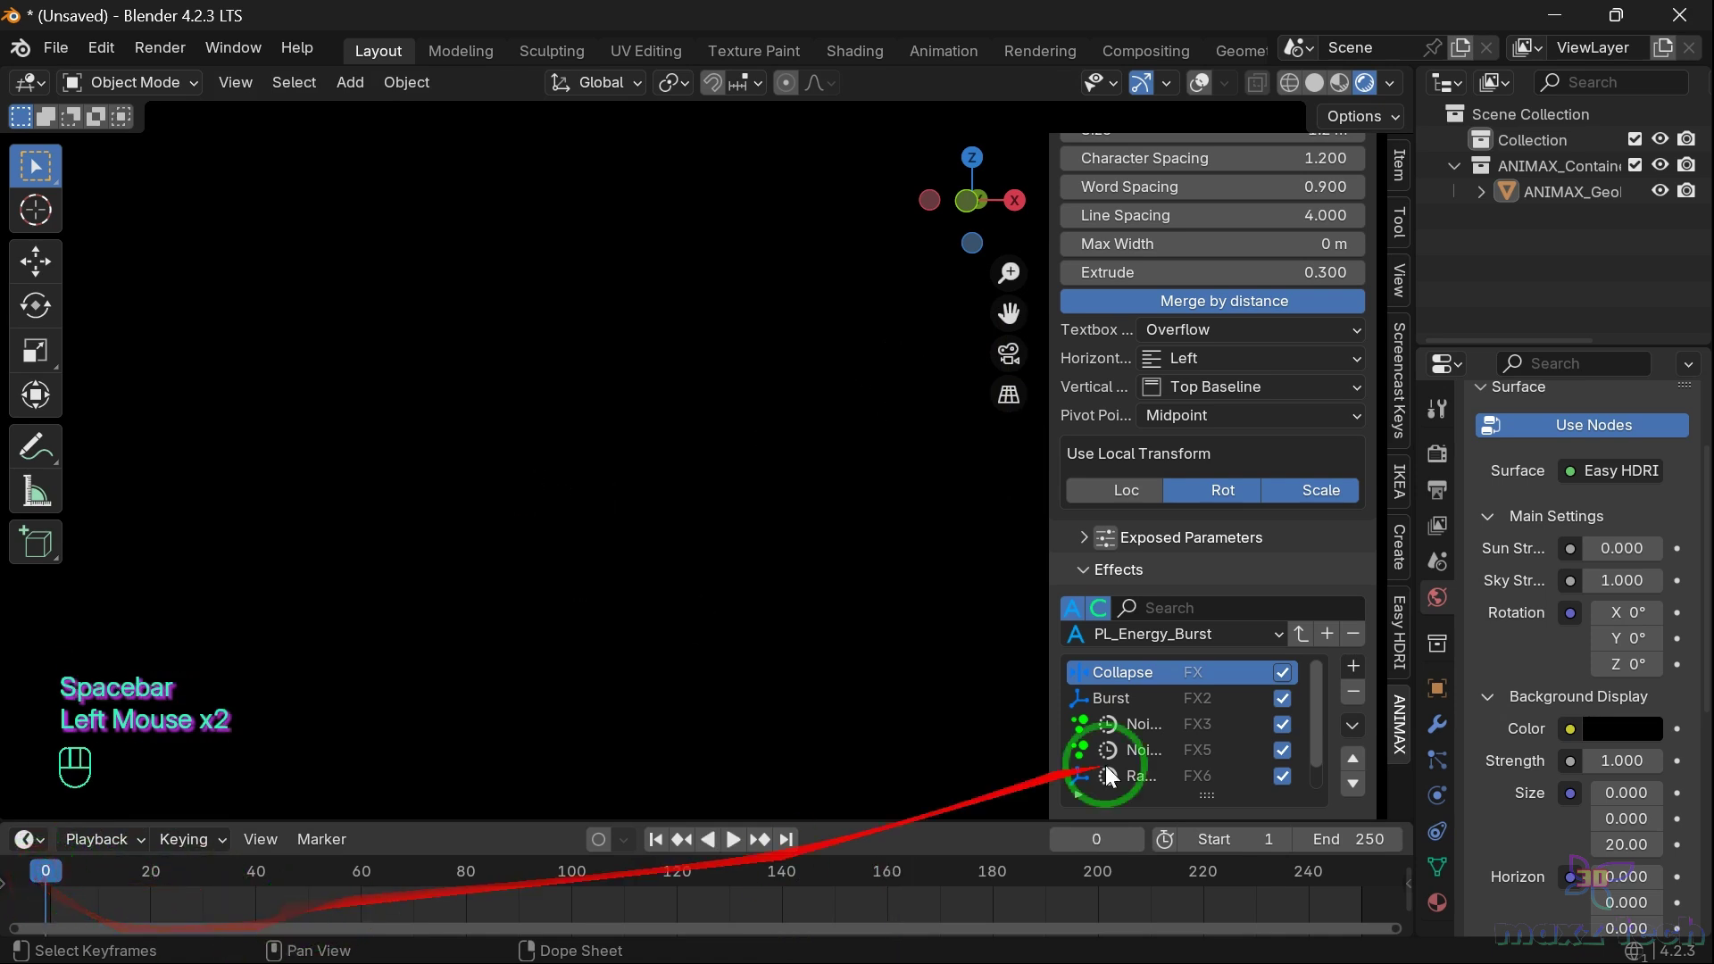
# Remove all PL_Energy_Burst effects from the text
pyautogui.scroll(-2, 1239, 677)
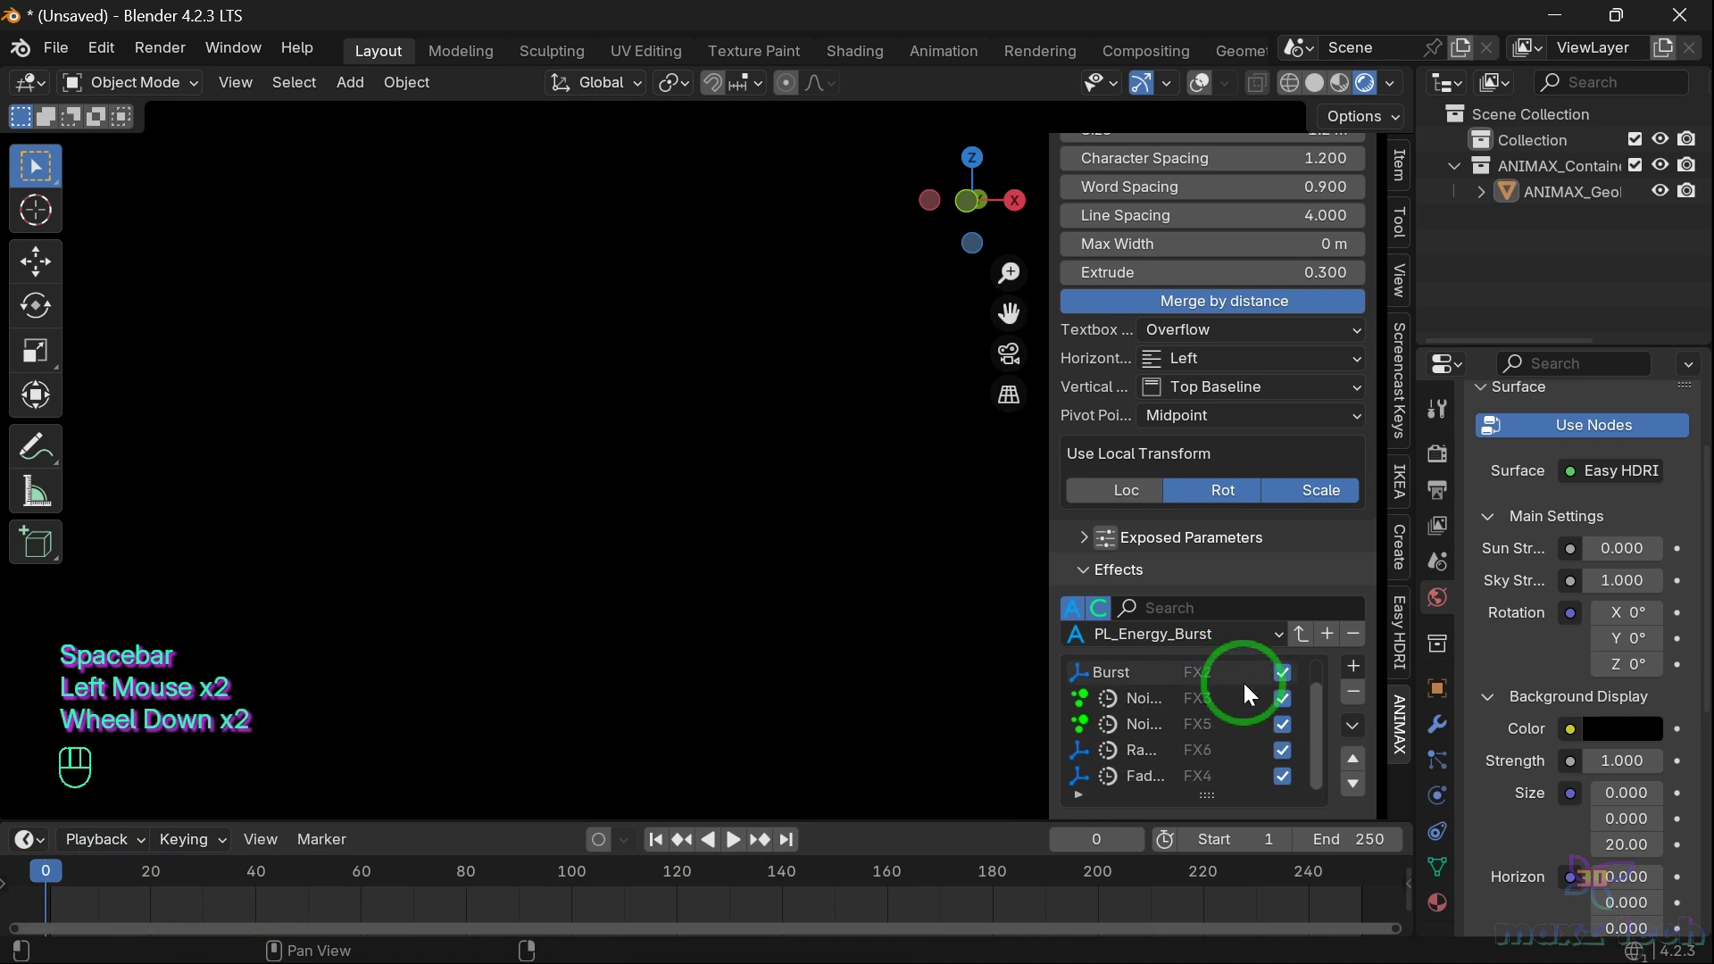
pyautogui.click(1344, 697)
pyautogui.click(1345, 695)
pyautogui.click(1345, 695)
pyautogui.click(1344, 694)
pyautogui.click(1344, 695)
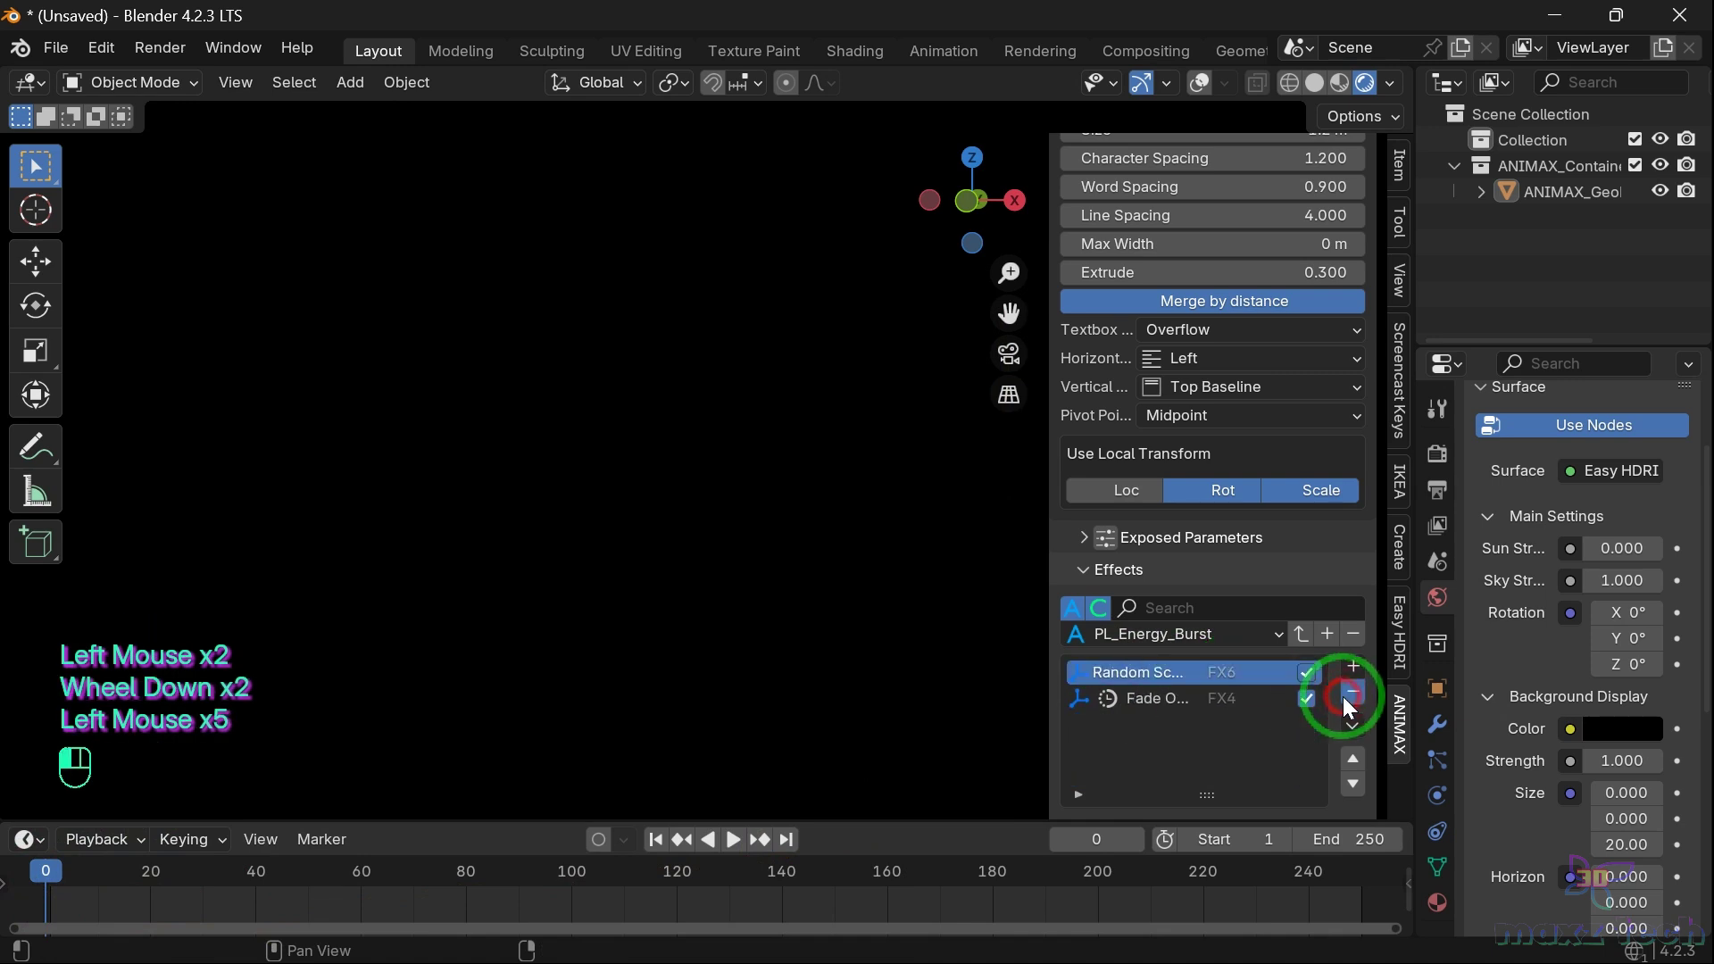
pyautogui.click(1345, 695)
# Choose the PL_Rain preset and apply it to the text
pyautogui.click(1229, 632)
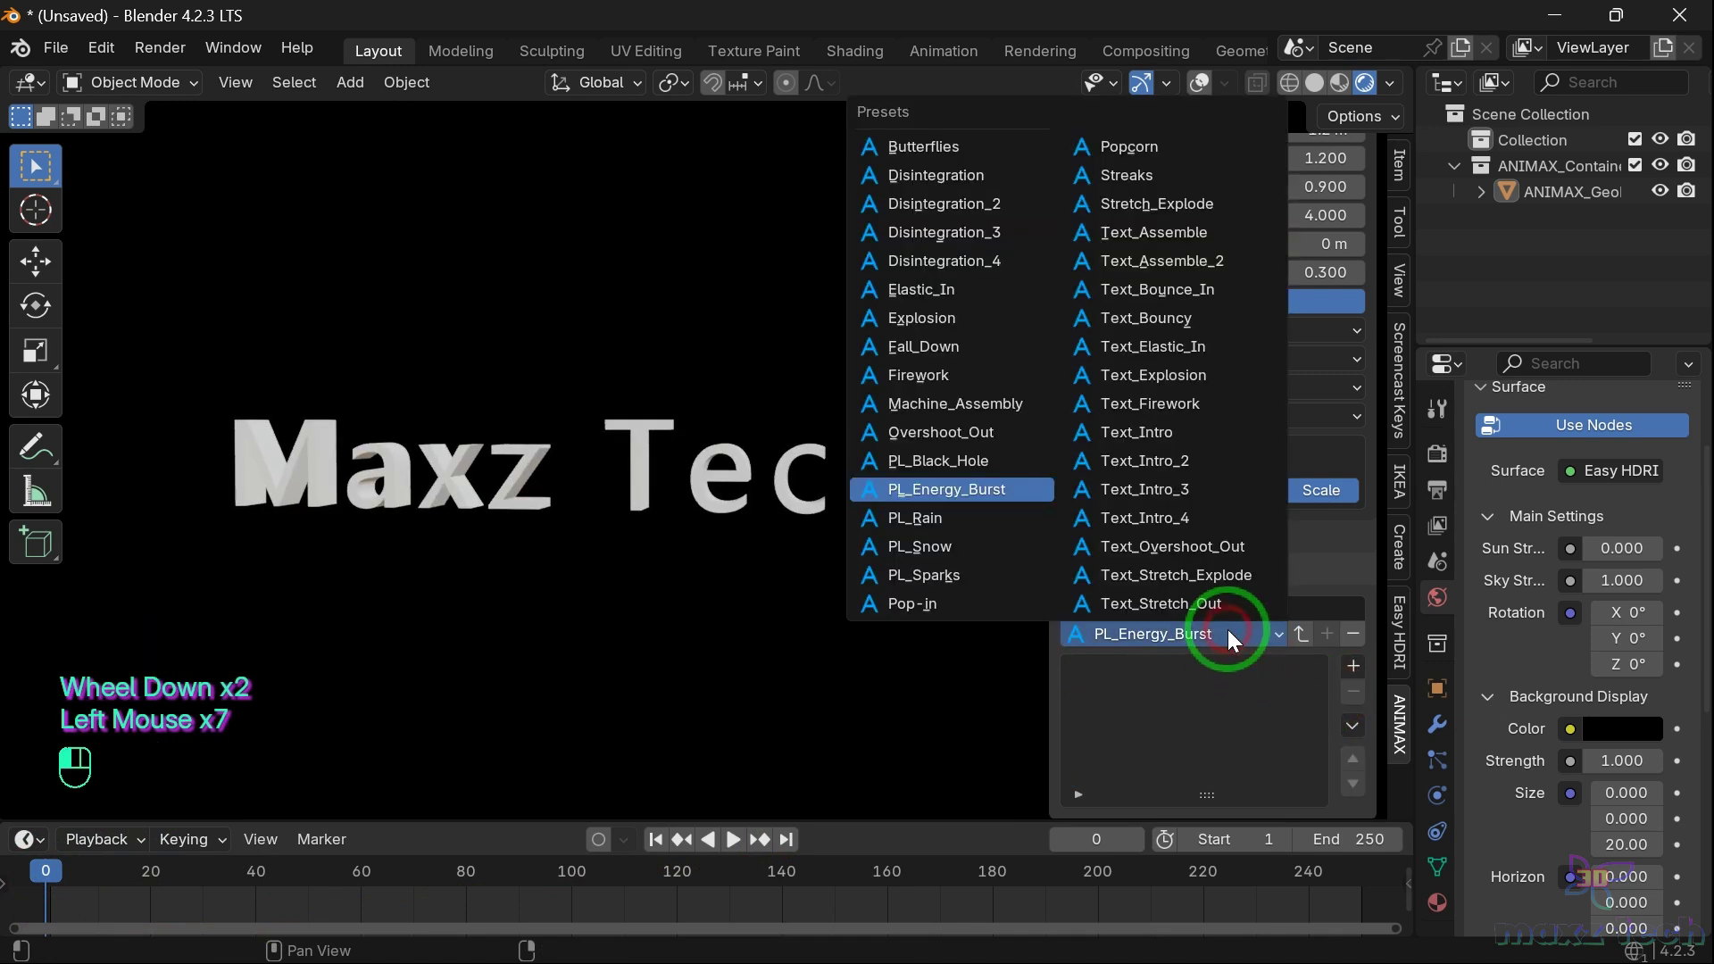
pyautogui.click(920, 520)
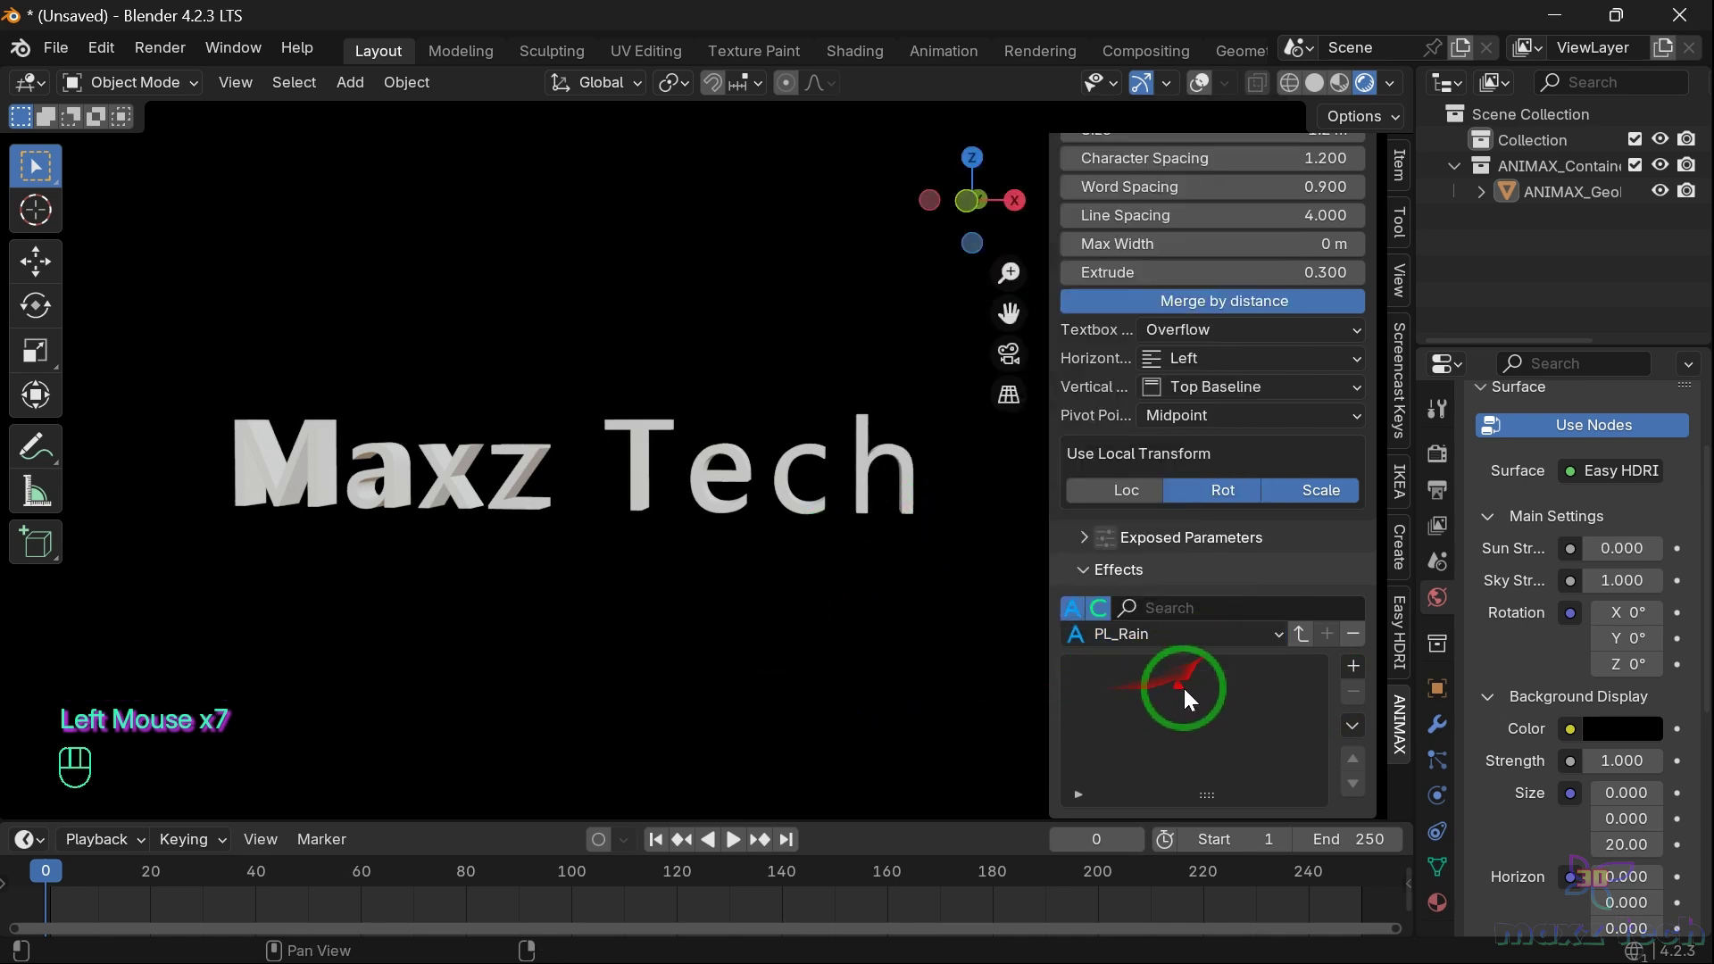
pyautogui.click(1299, 636)
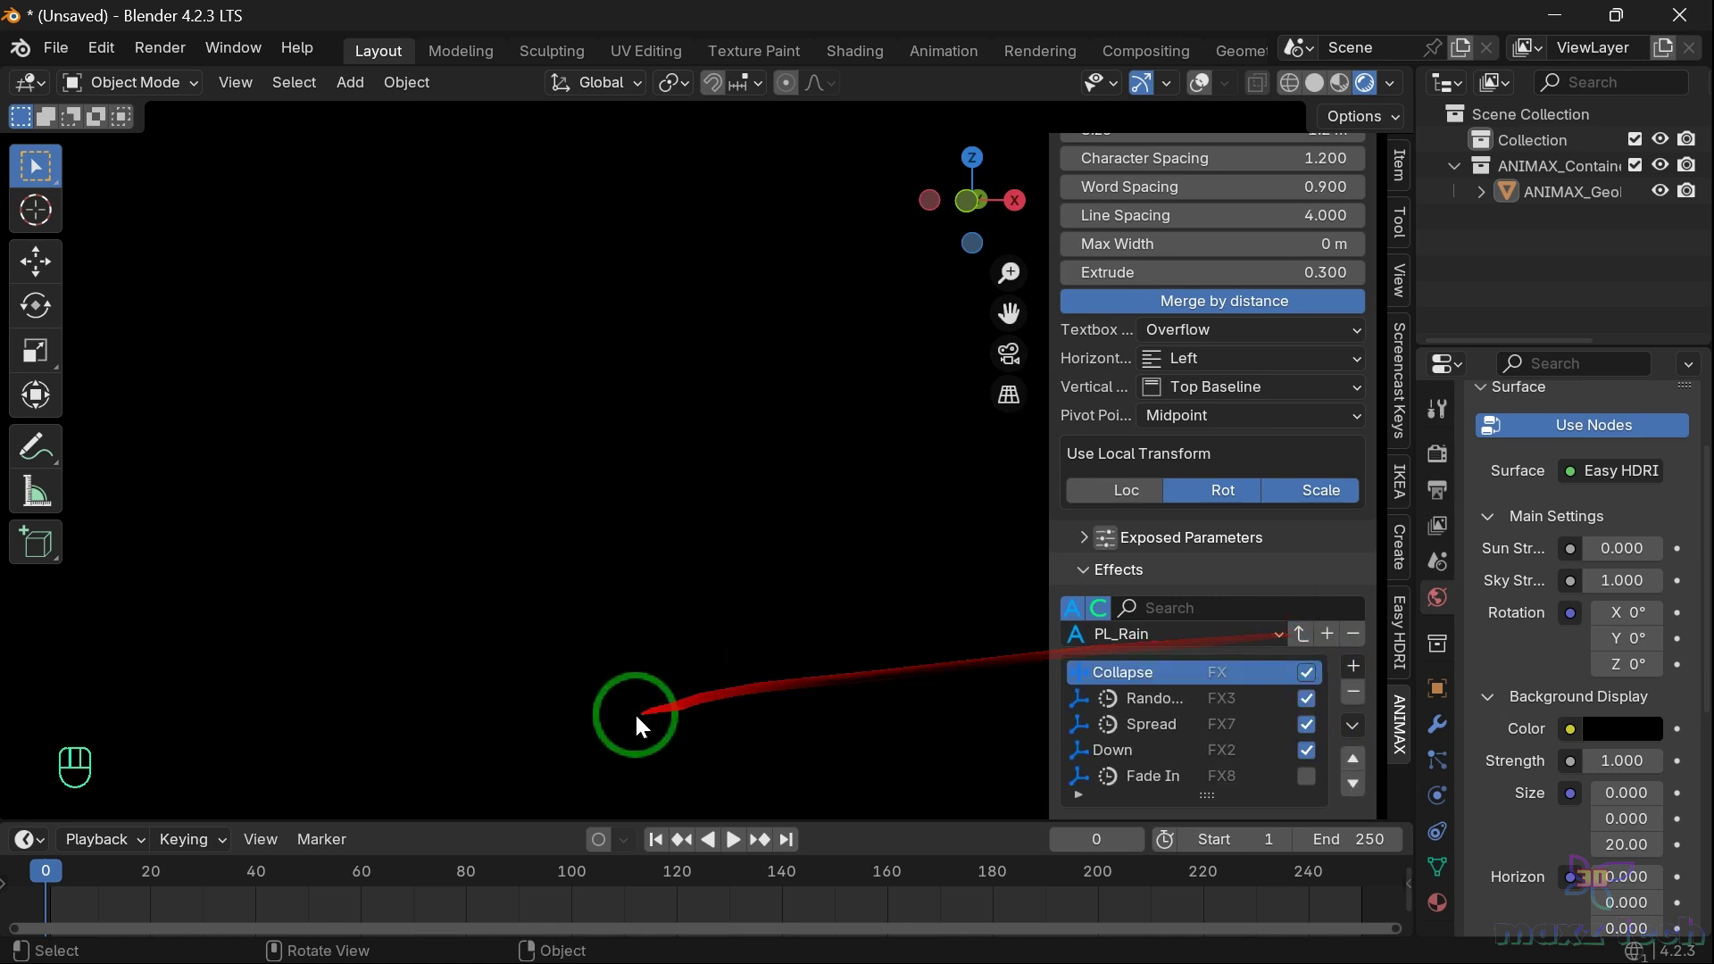
# Play the PL_Rain animation to about frame 148 in a wider view and return to frame 0
pyautogui.press('space')
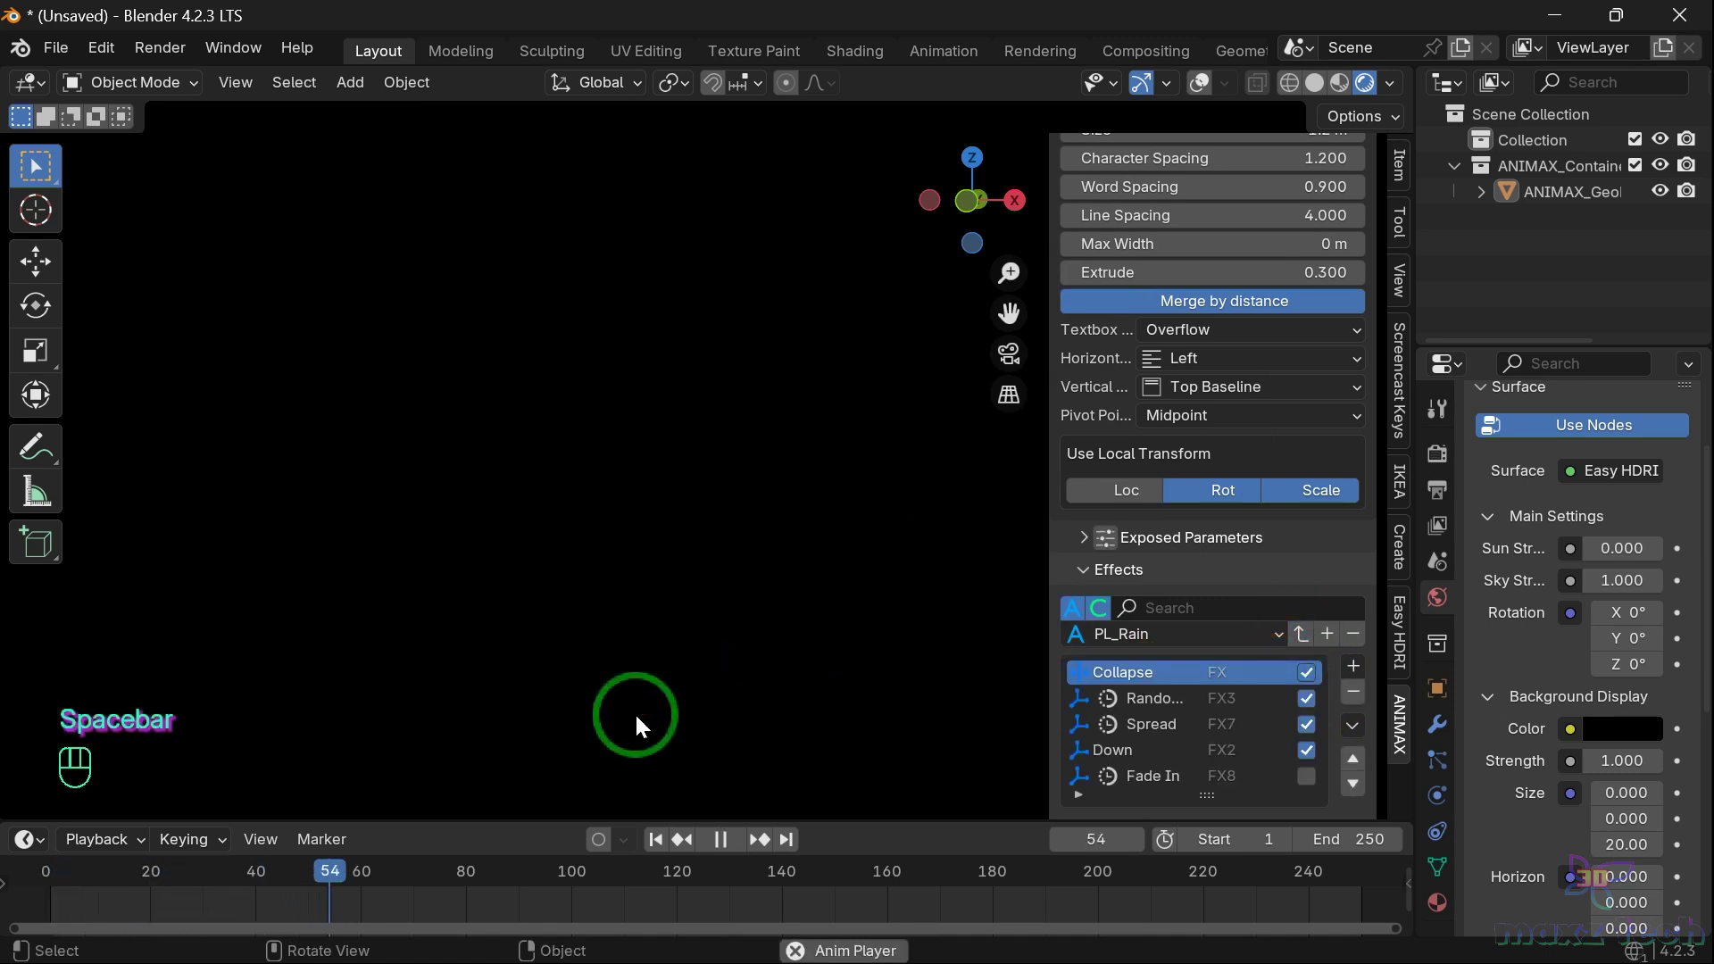
pyautogui.scroll(-3, 636, 718)
pyautogui.scroll(-3, 636, 719)
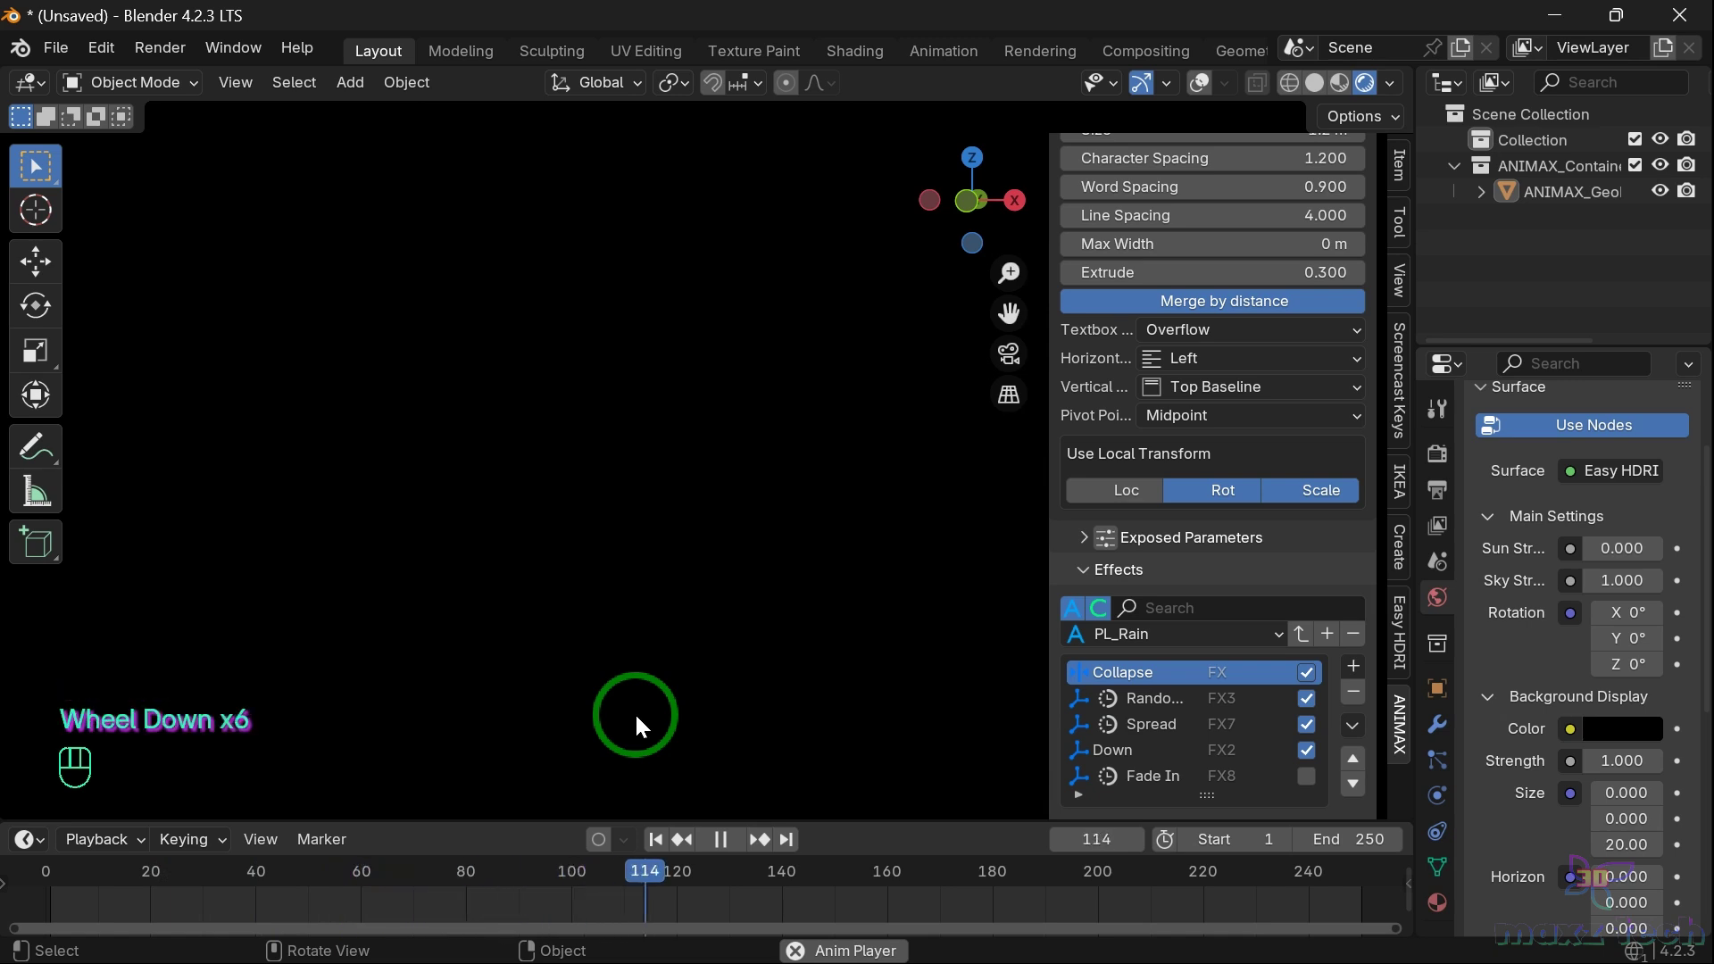
pyautogui.press('space')
pyautogui.scroll(-2, 636, 720)
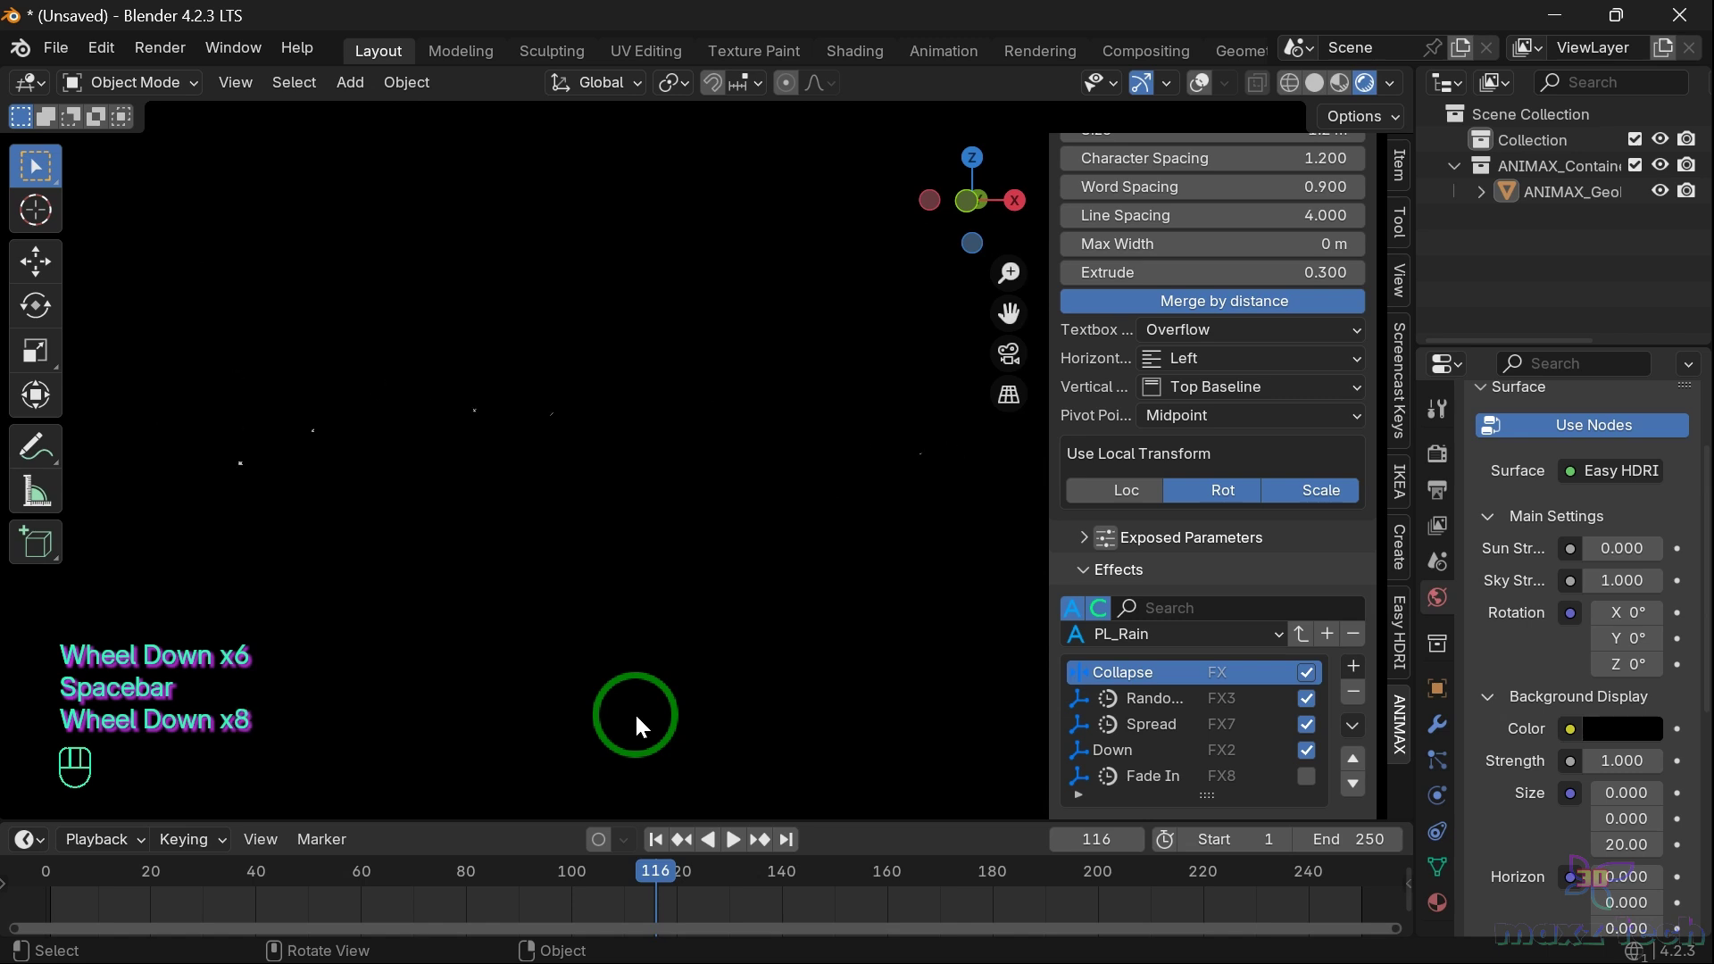
pyautogui.scroll(3, 636, 720)
pyautogui.scroll(-3, 636, 720)
pyautogui.press('space')
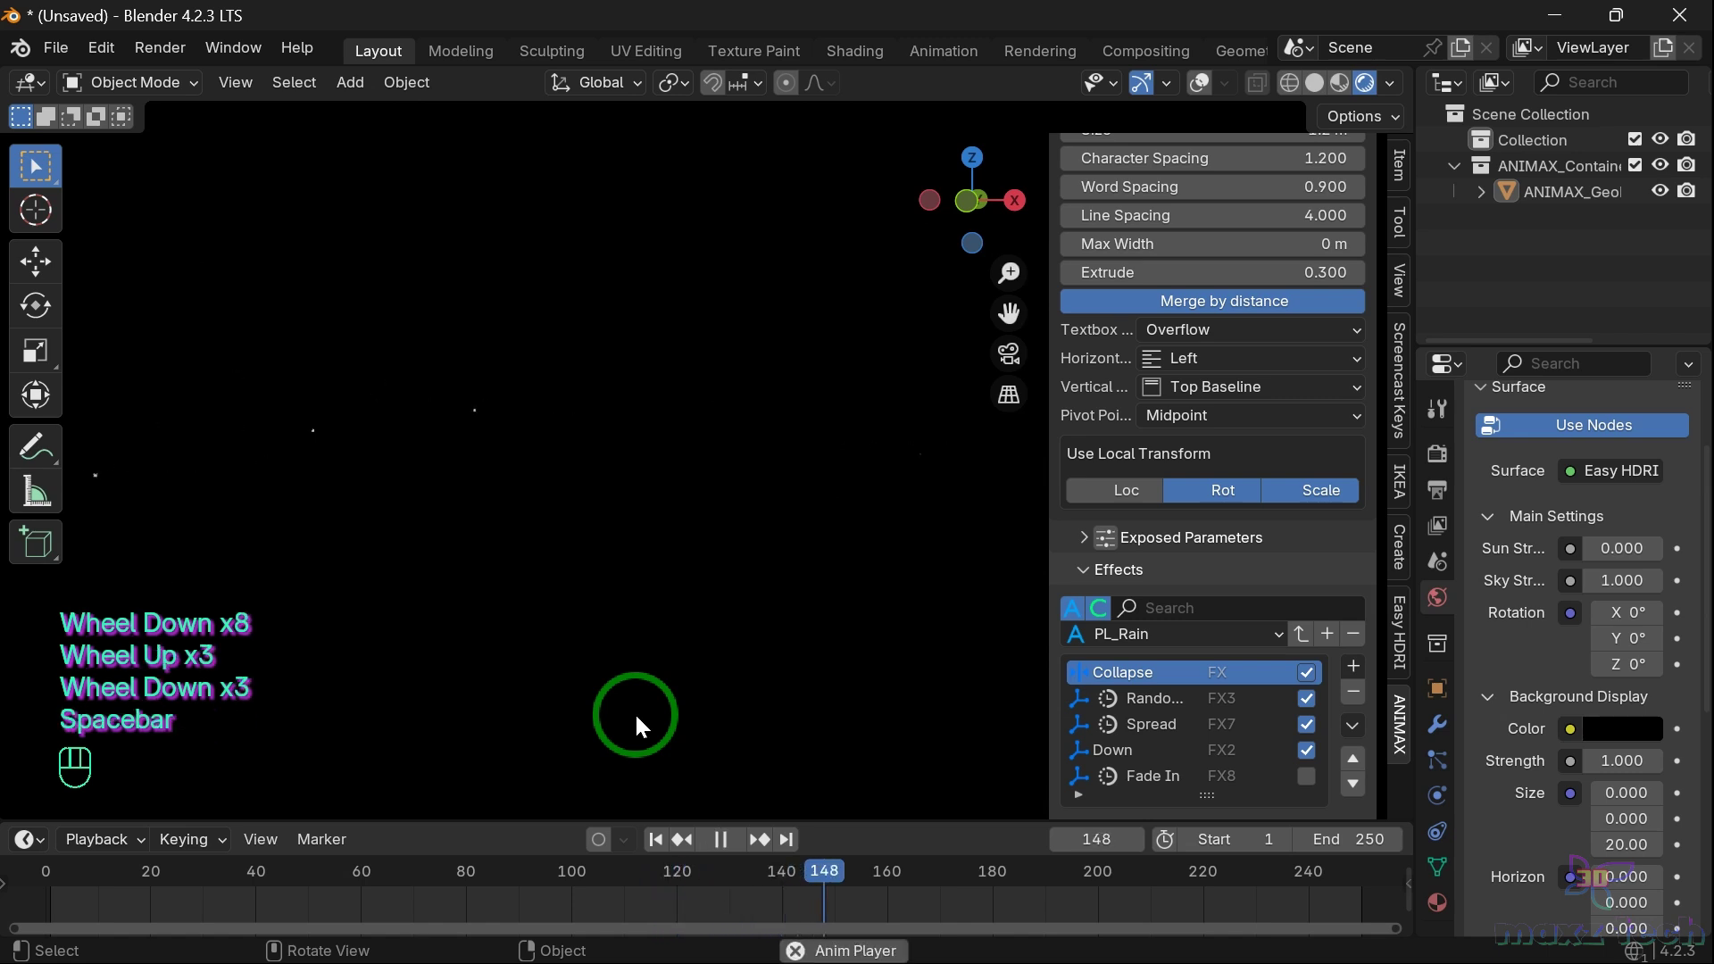
pyautogui.press('space')
pyautogui.doubleClick(47, 879)
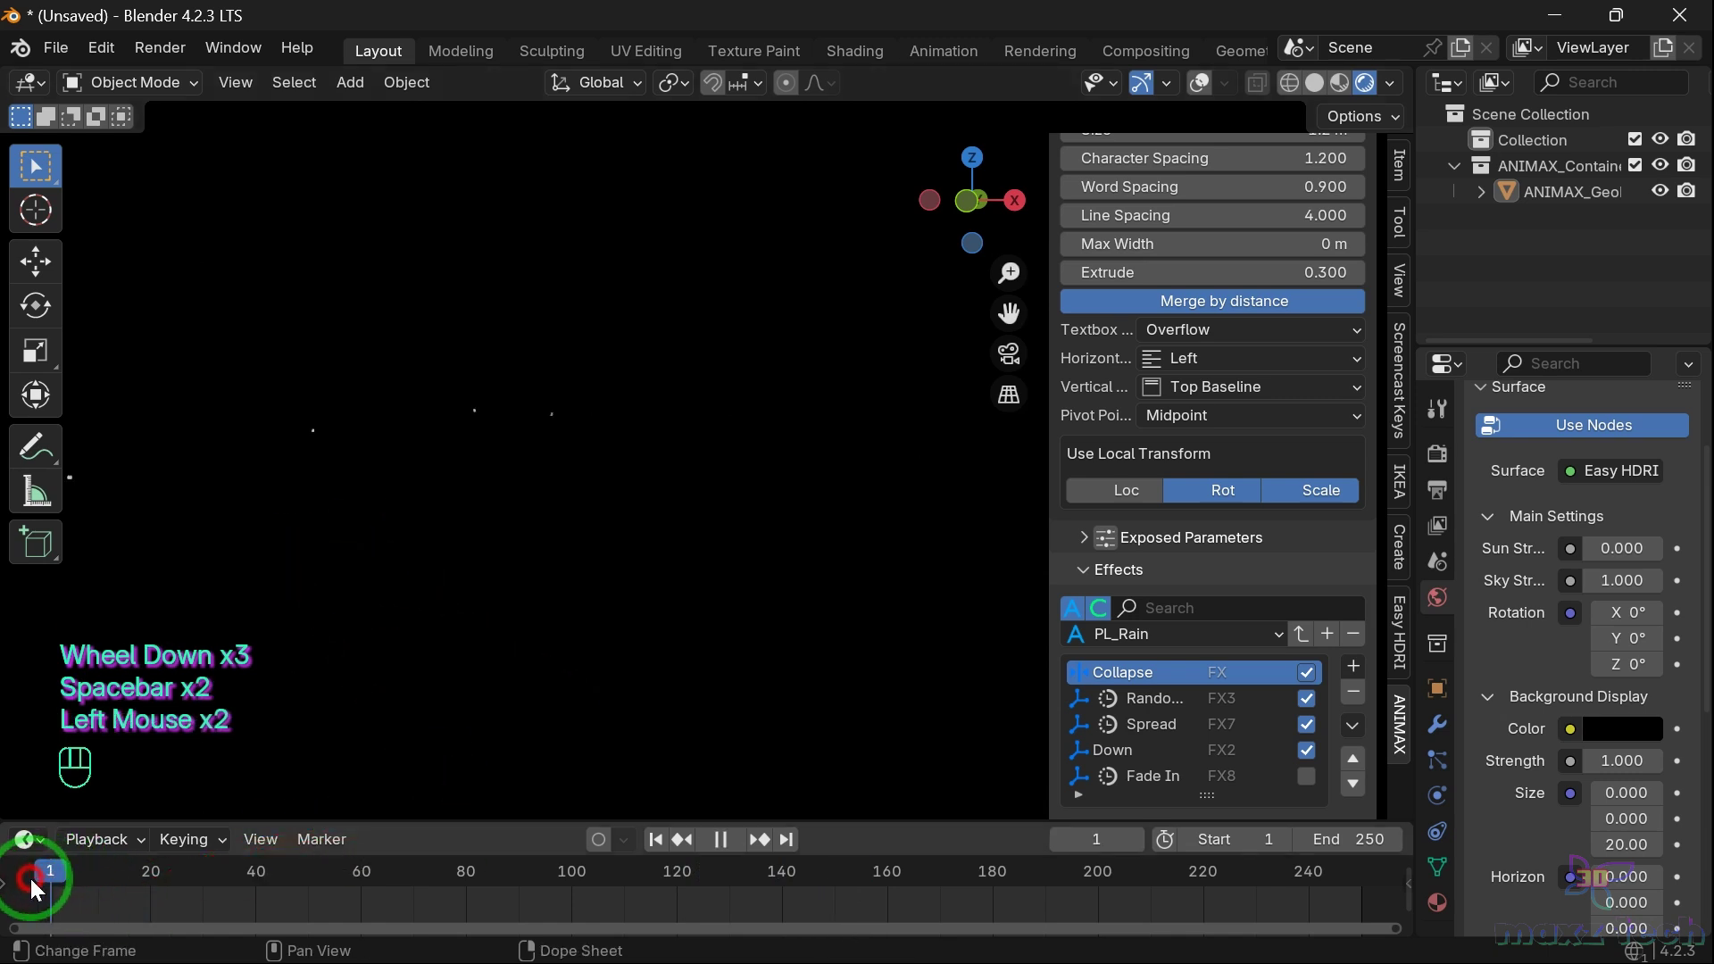
# Remove all PL_Rain effects from the text
pyautogui.click(1353, 692)
pyautogui.click(1353, 692)
pyautogui.click(1354, 692)
pyautogui.click(1354, 692)
pyautogui.click(1354, 692)
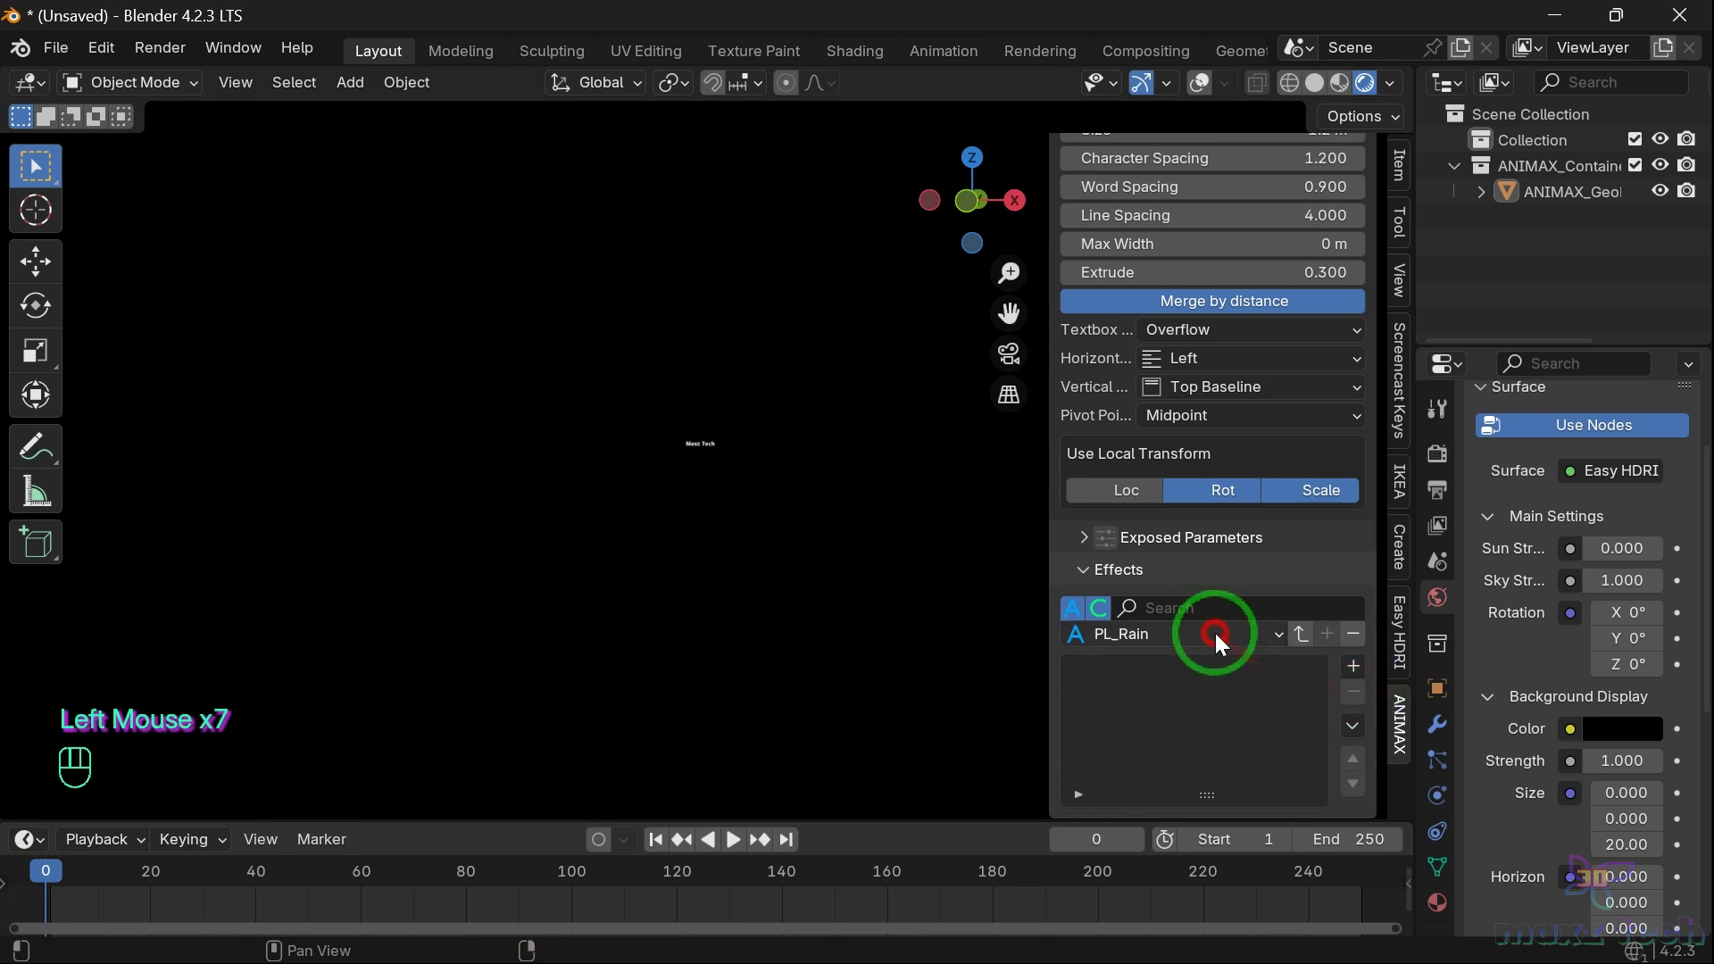
# Choose the PL_Snow preset and apply it to the text
pyautogui.click(1140, 640)
pyautogui.click(919, 546)
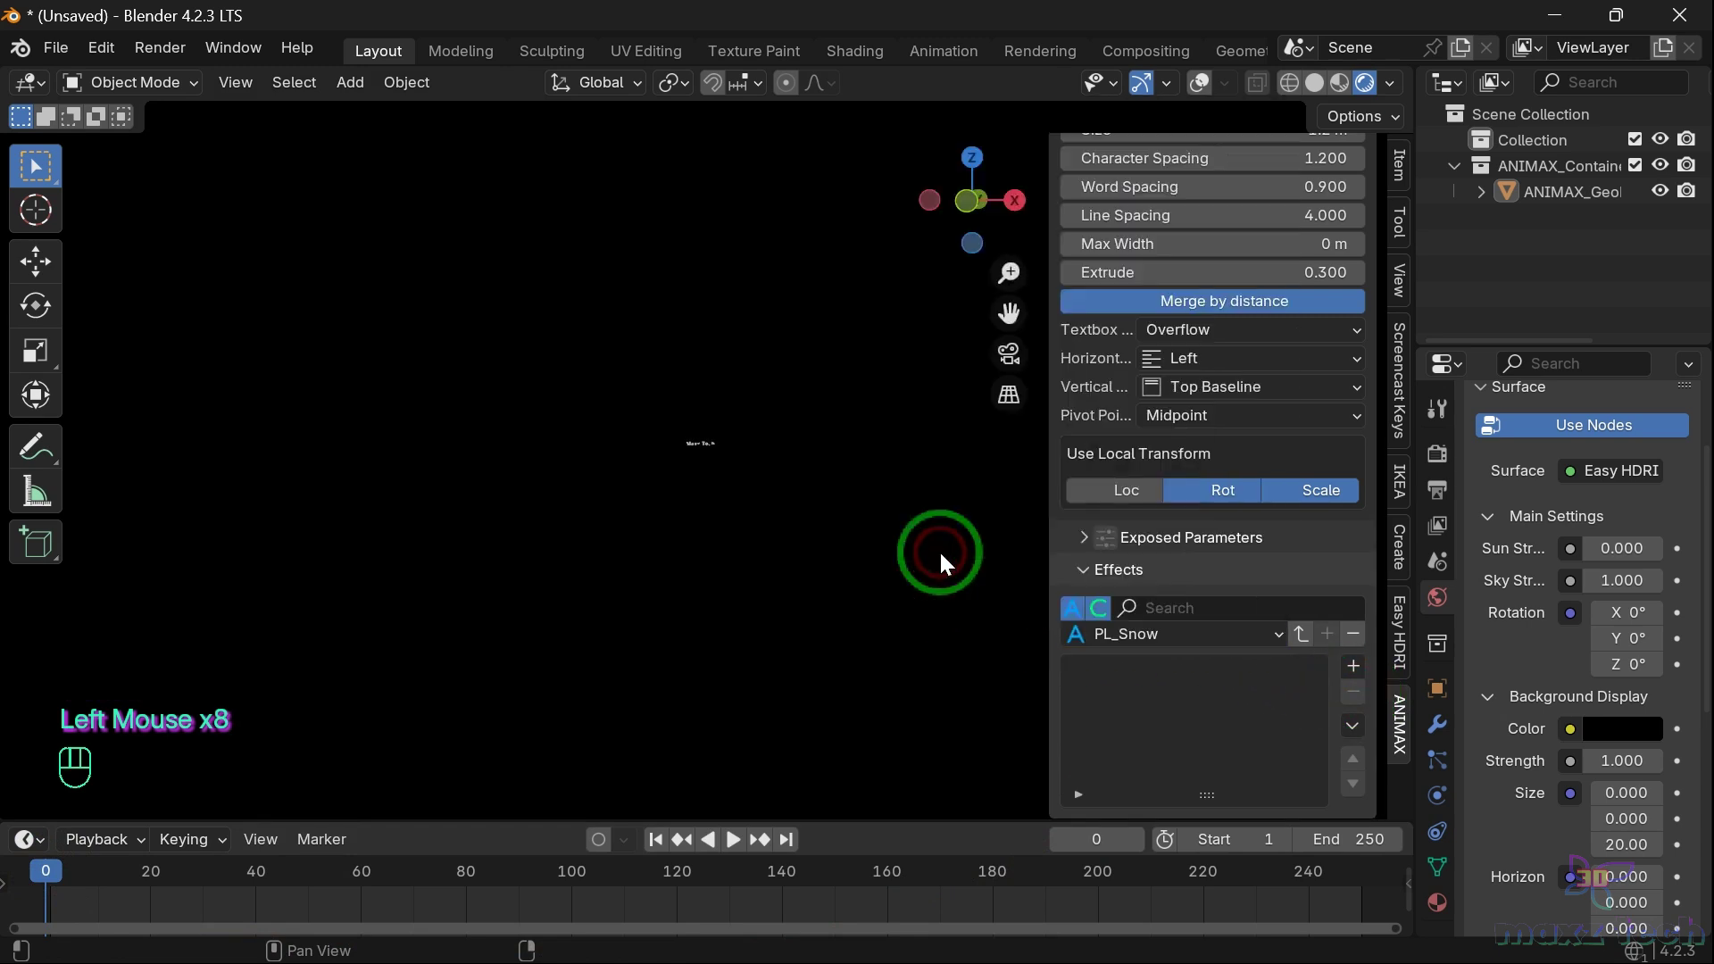
pyautogui.scroll(1, 791, 614)
pyautogui.scroll(5, 792, 614)
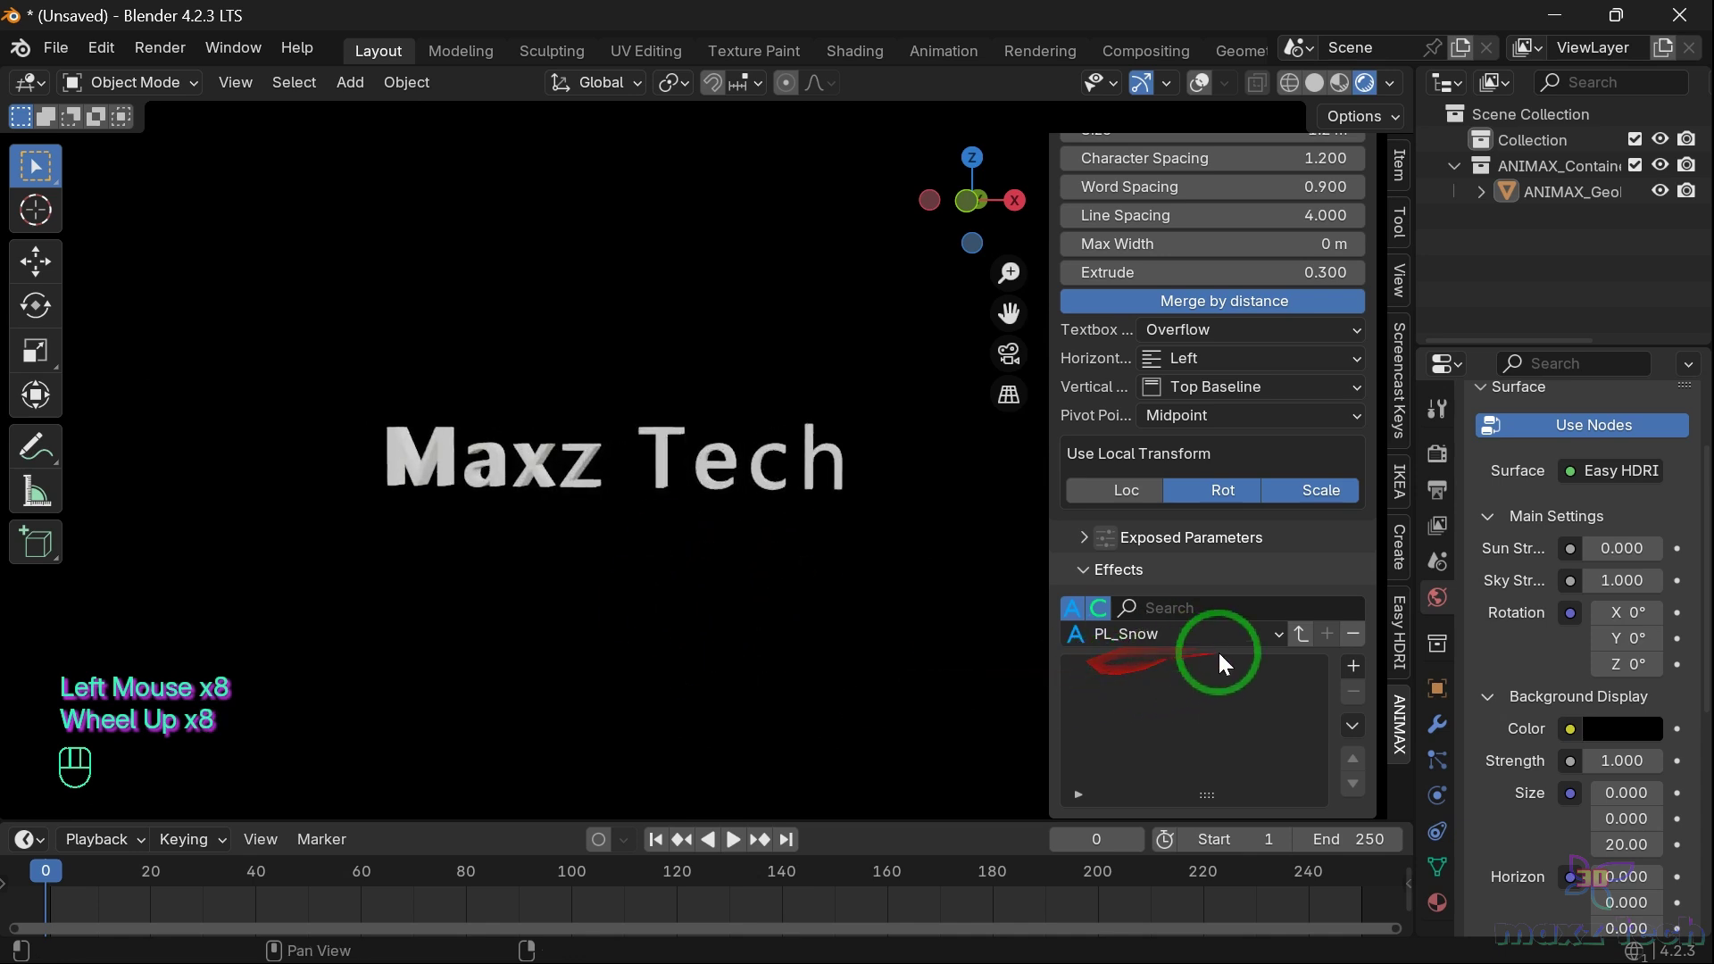
pyautogui.click(1300, 634)
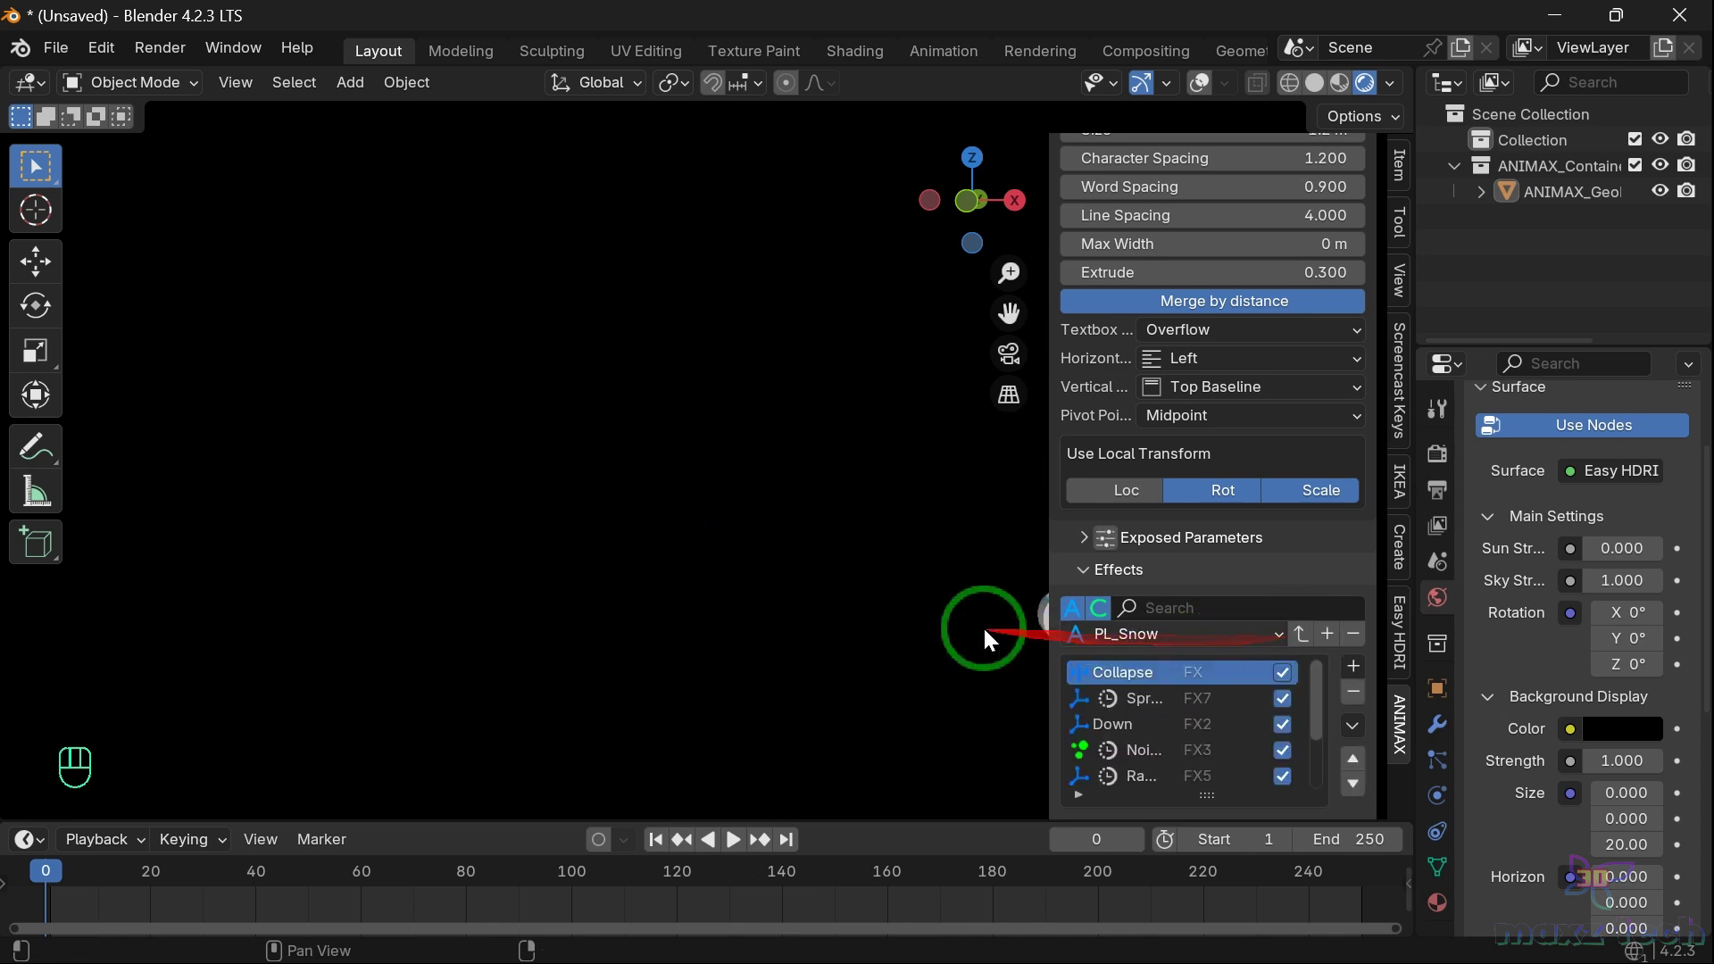
# Play the PL_Snow animation to about frame 19, continue it in a wider view and return to frame 0
pyautogui.press('space')
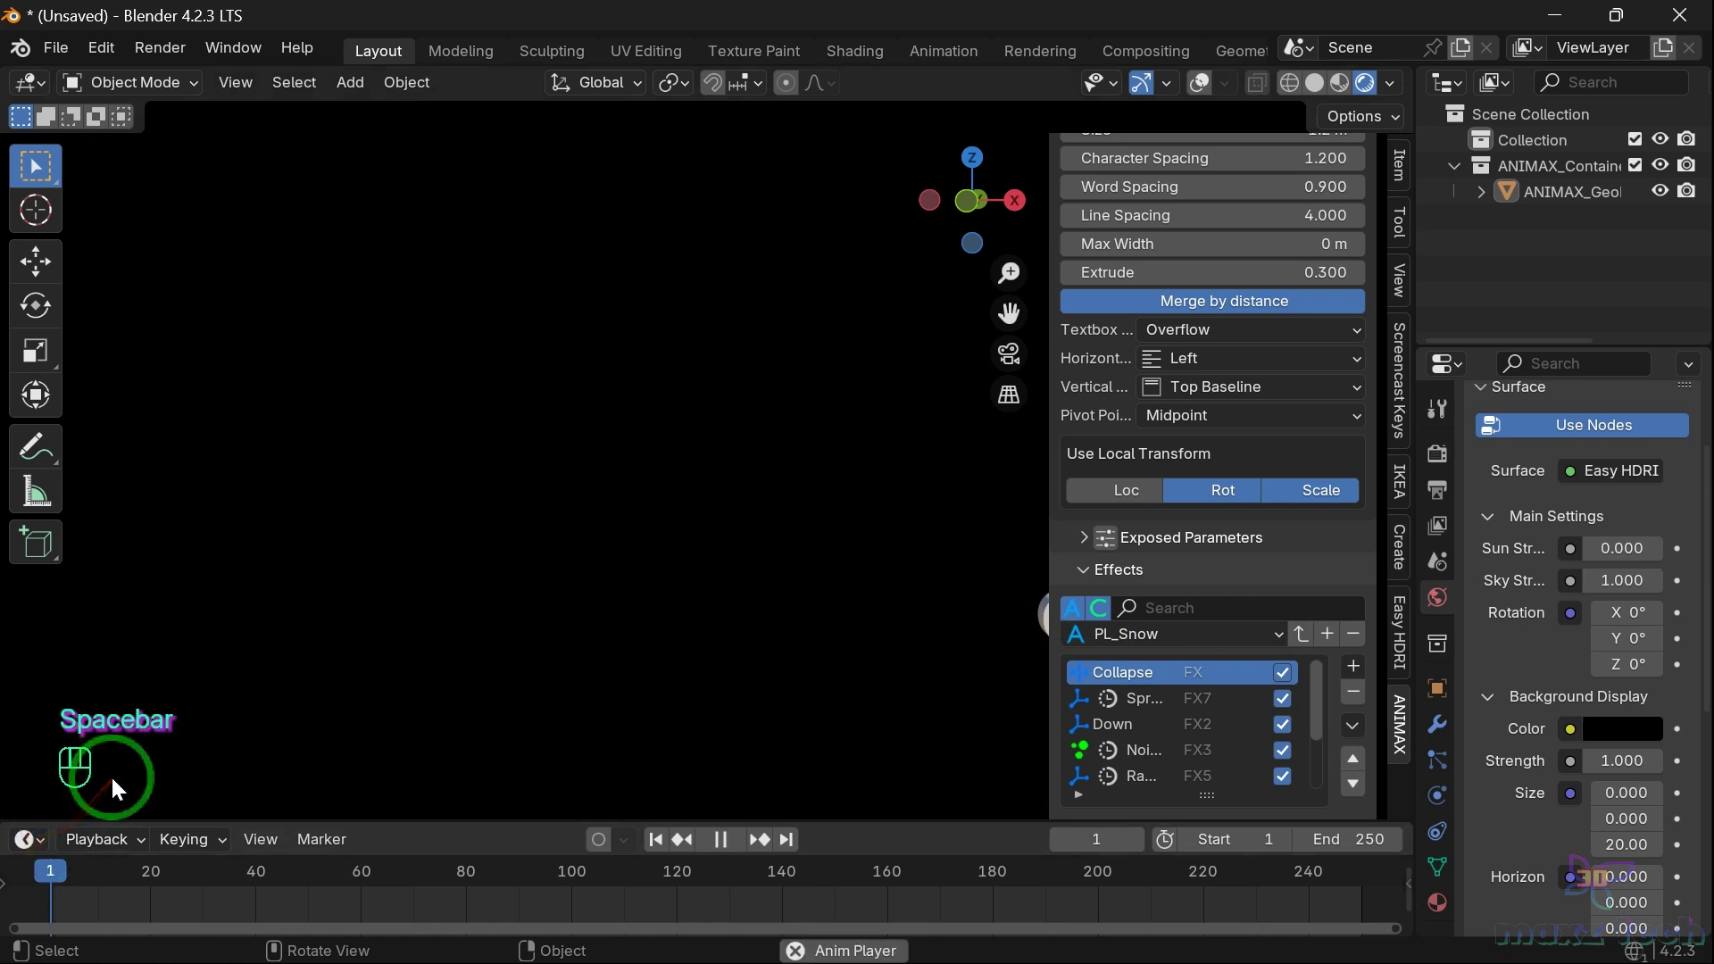
pyautogui.press('space')
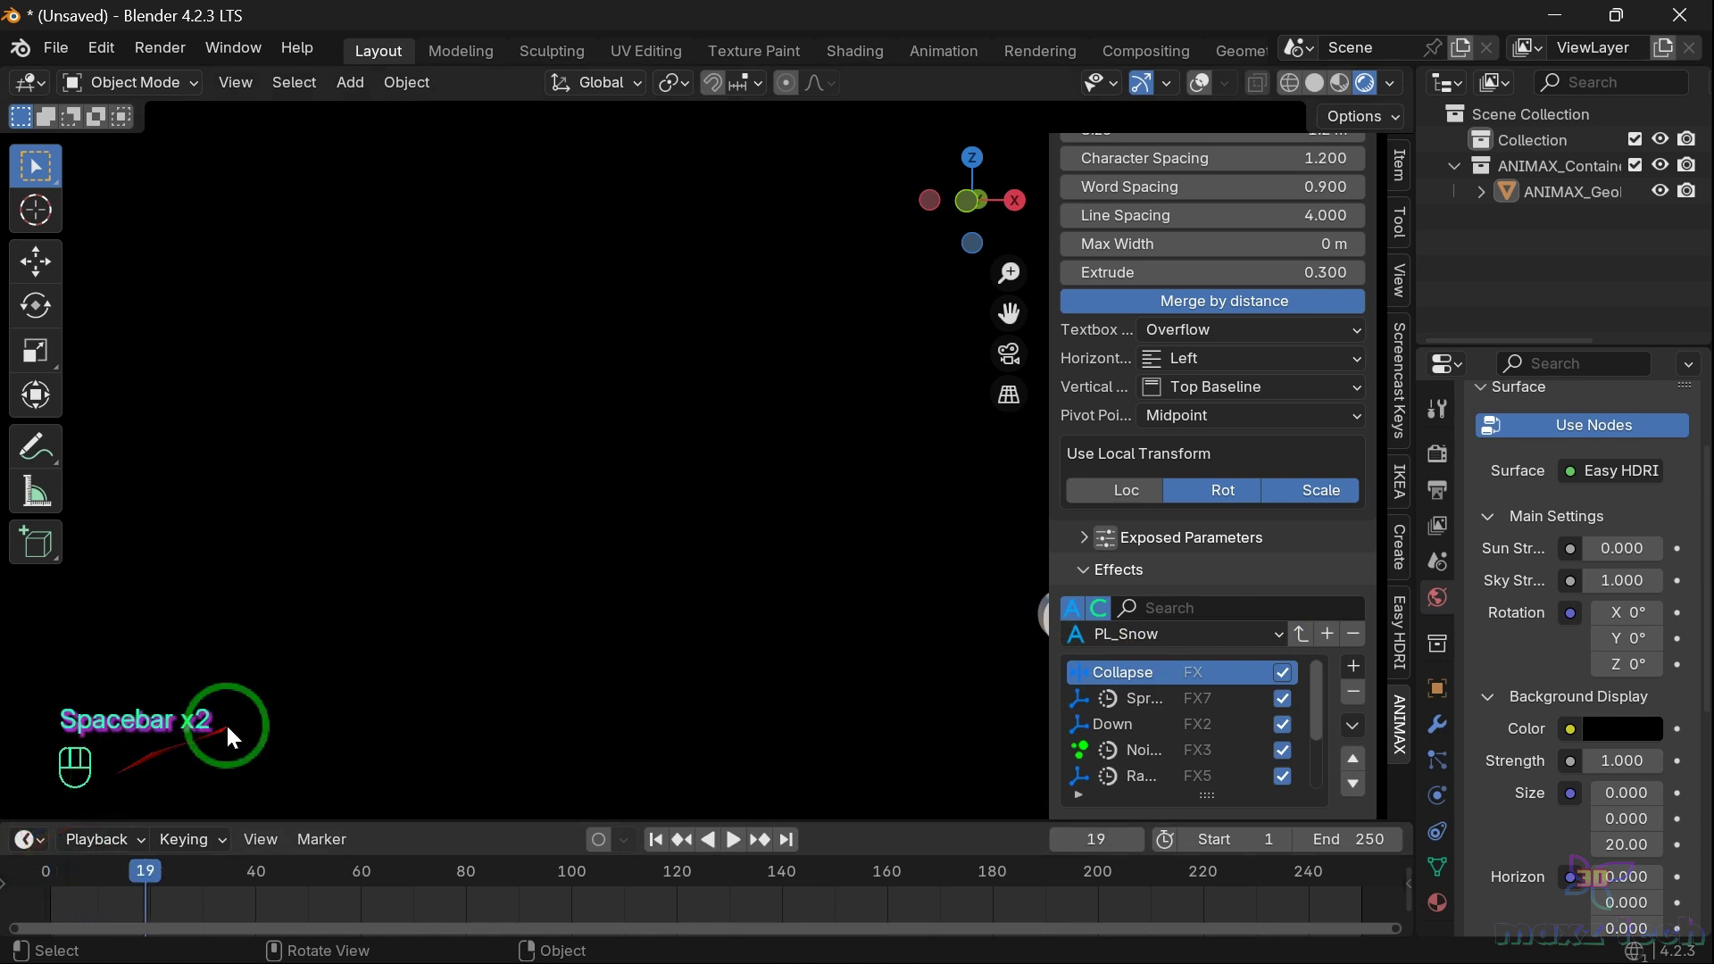
pyautogui.scroll(-4, 227, 726)
pyautogui.press('space')
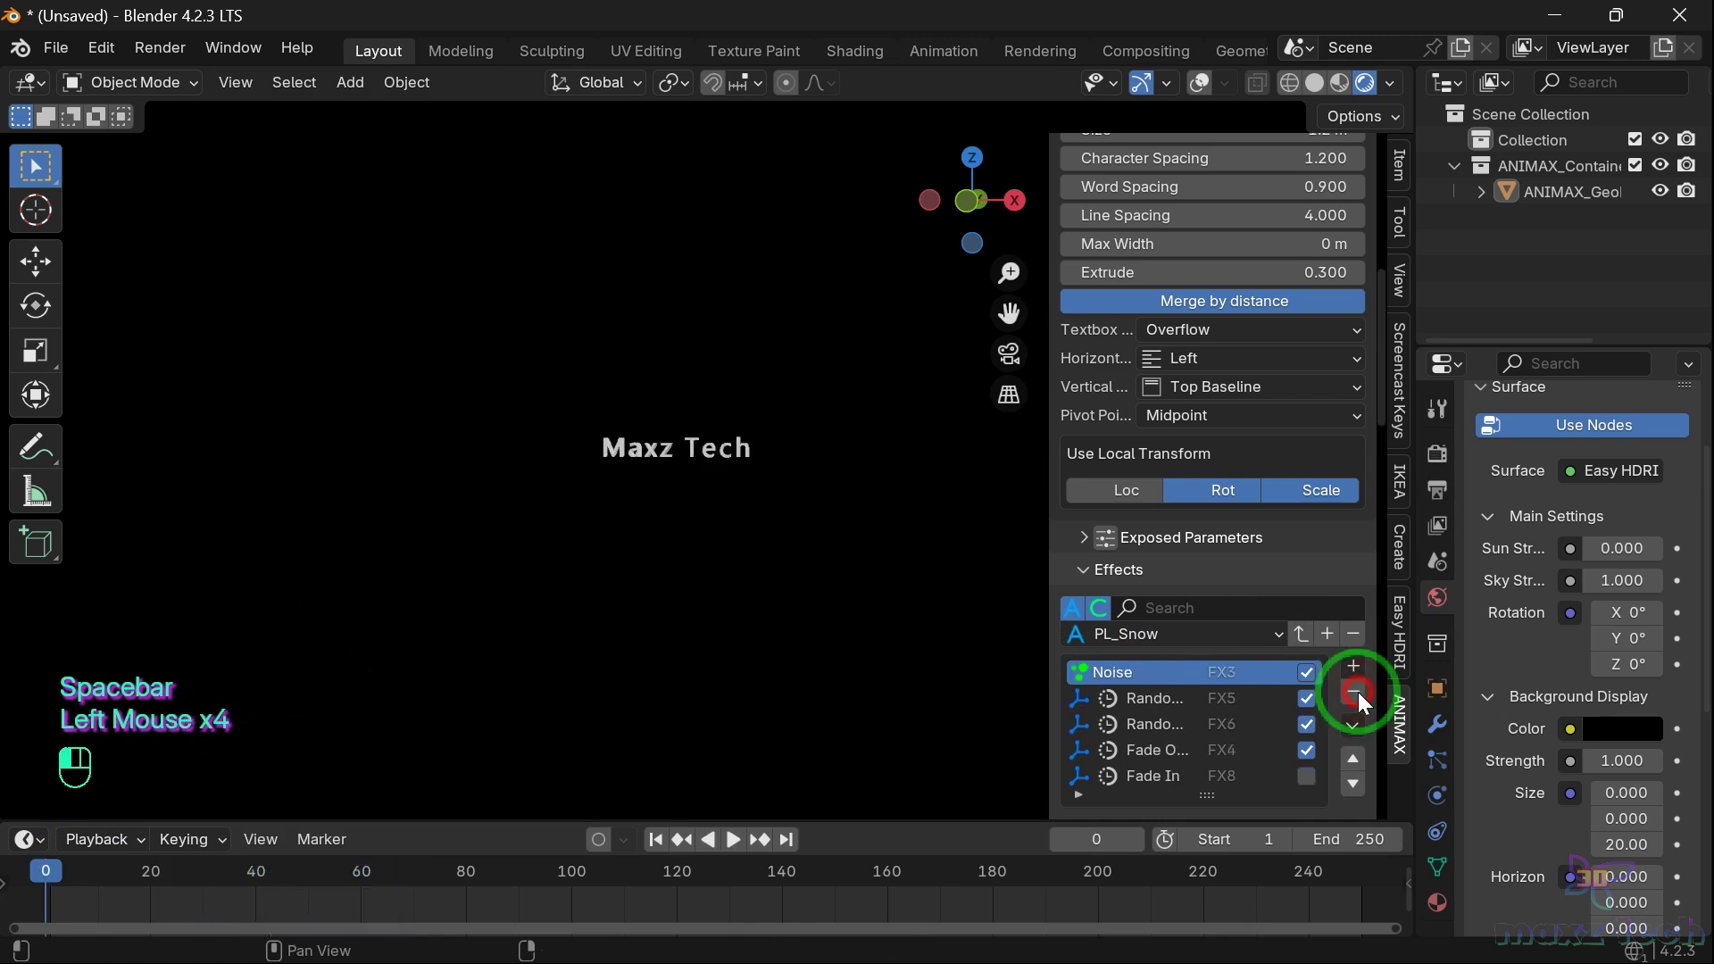
# Remove all PL_Snow effects from the text
pyautogui.click(1354, 692)
pyautogui.click(1354, 692)
pyautogui.click(1354, 692)
pyautogui.click(1355, 692)
pyautogui.click(1355, 692)
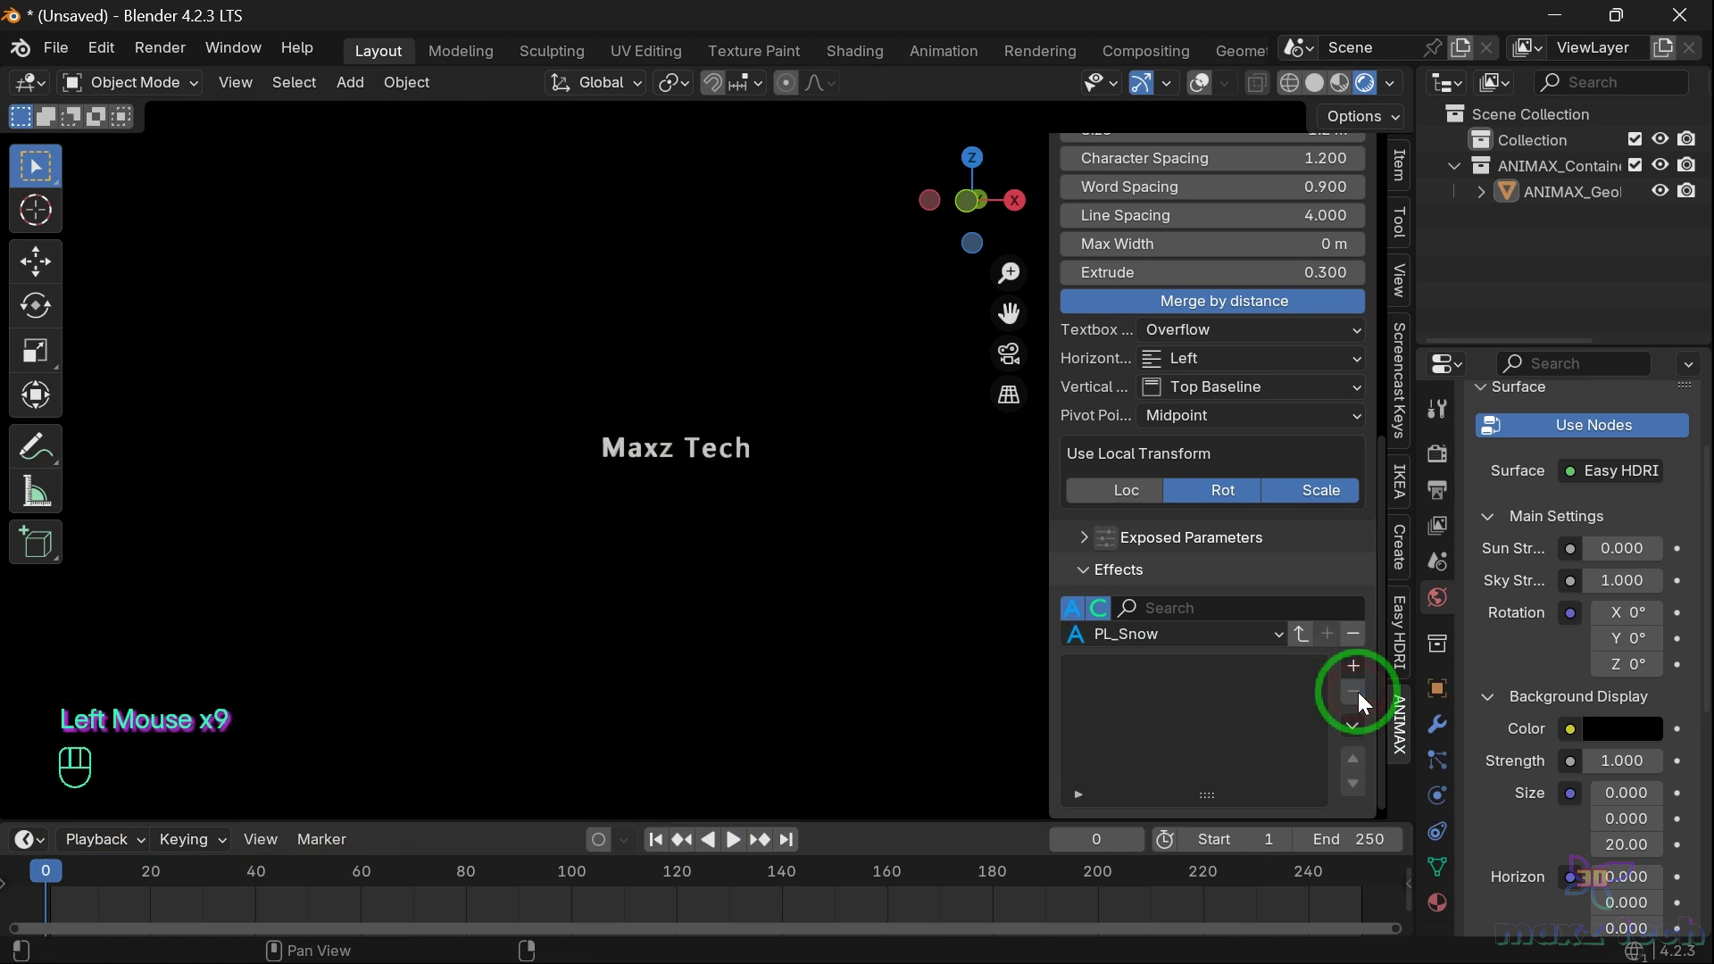
# Choose the PL_Sparks preset and apply it to the text
pyautogui.click(1249, 636)
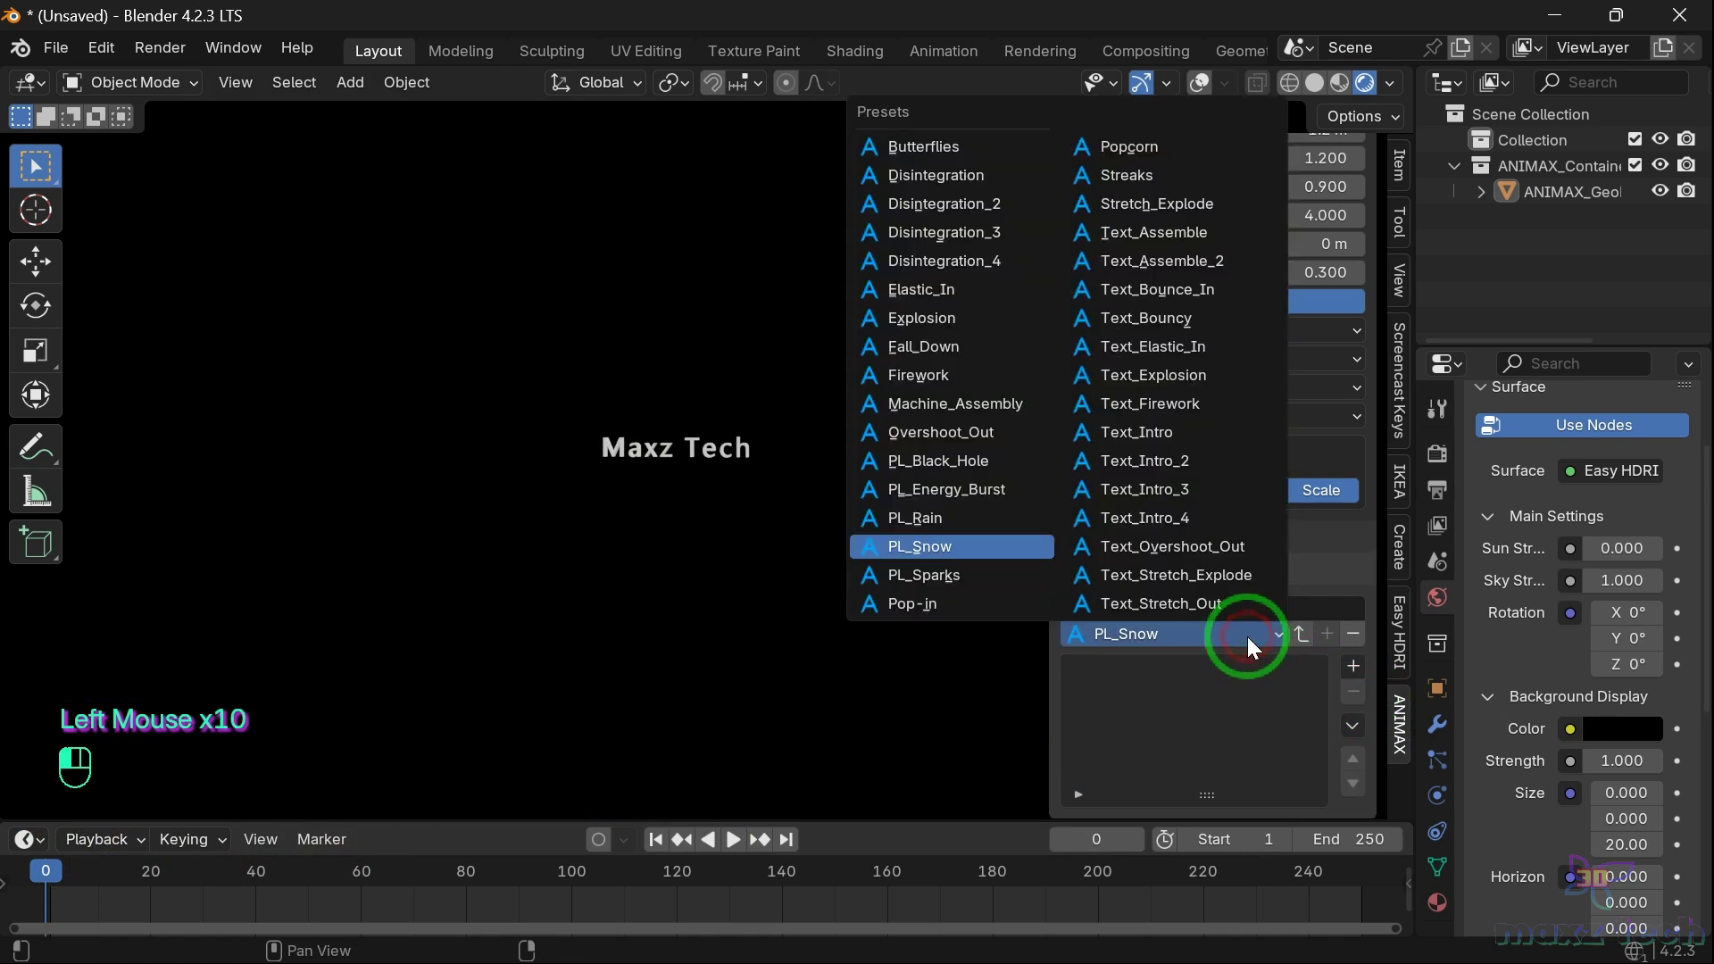
pyautogui.click(944, 578)
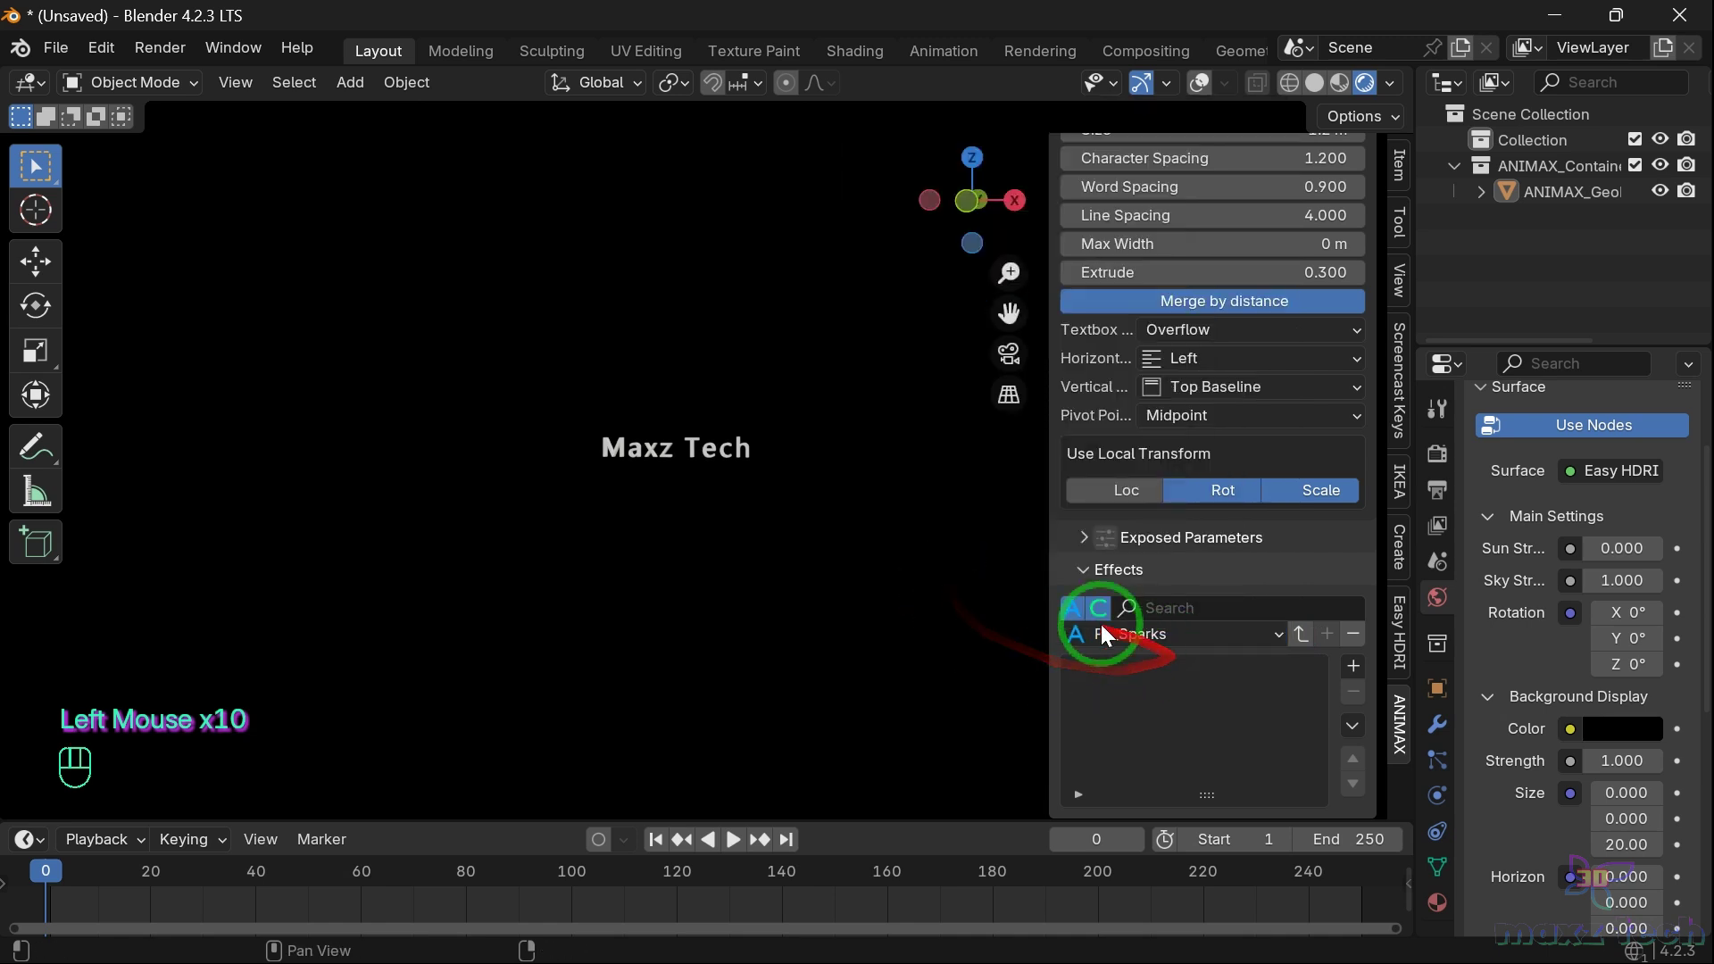
pyautogui.click(1300, 634)
pyautogui.scroll(1, 663, 639)
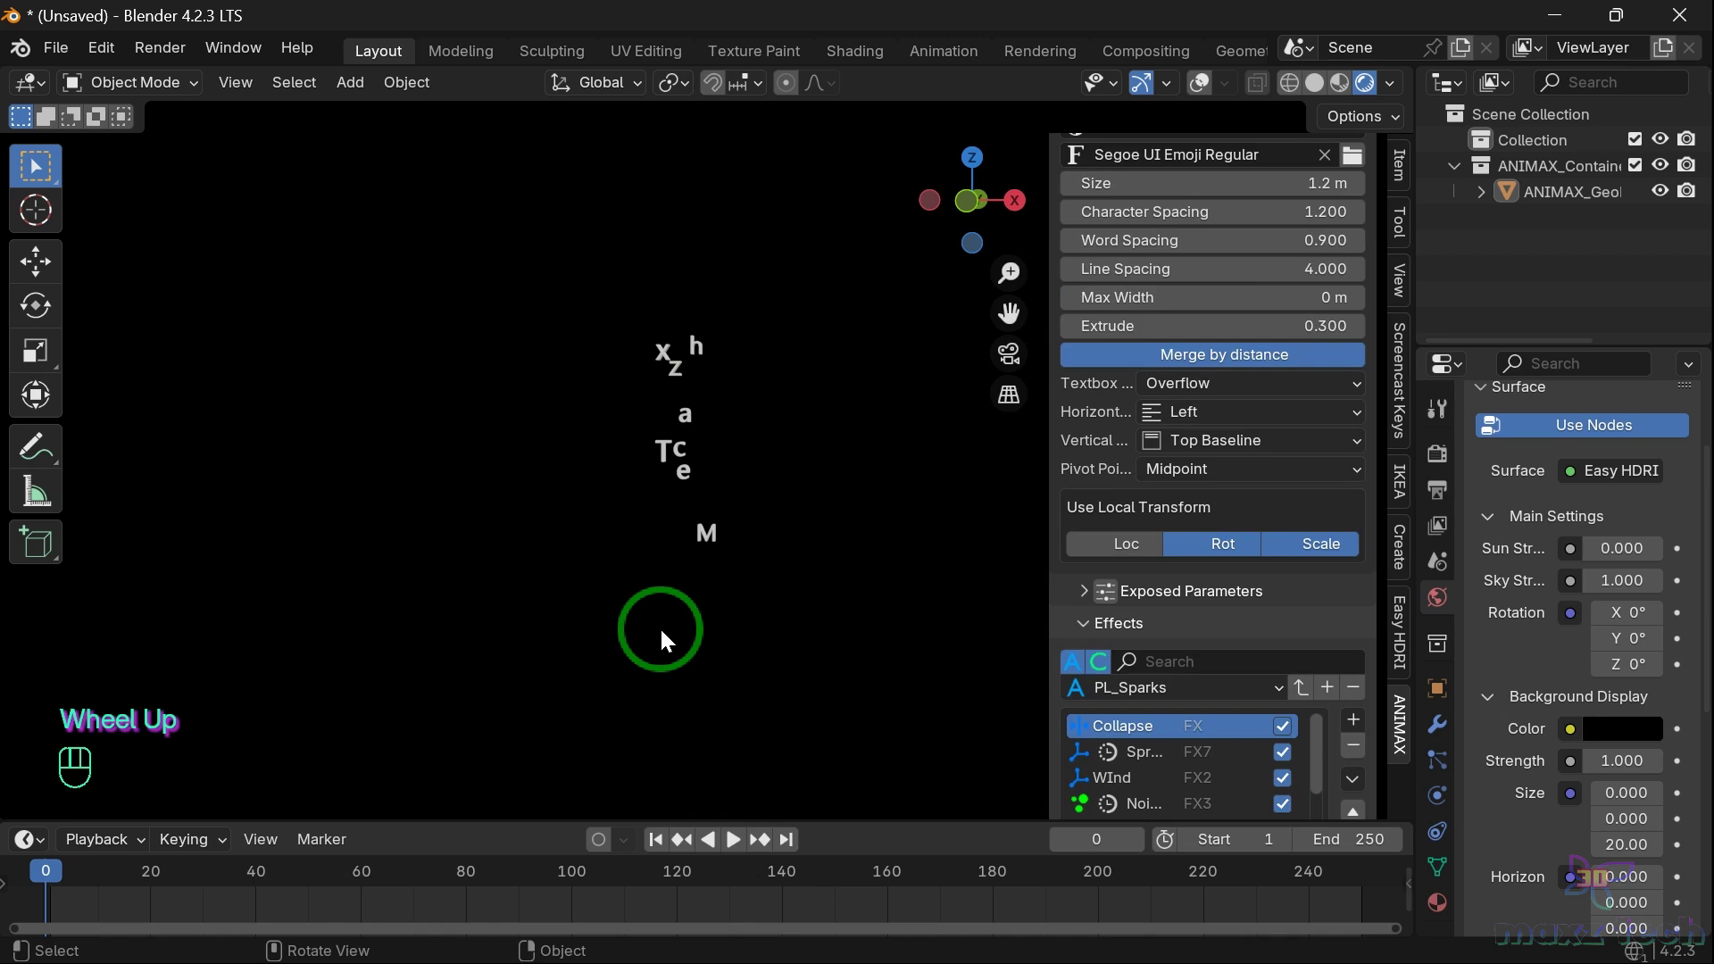
# Play the PL_Sparks animation to about frame 248 and return to frame 0
pyautogui.press('space')
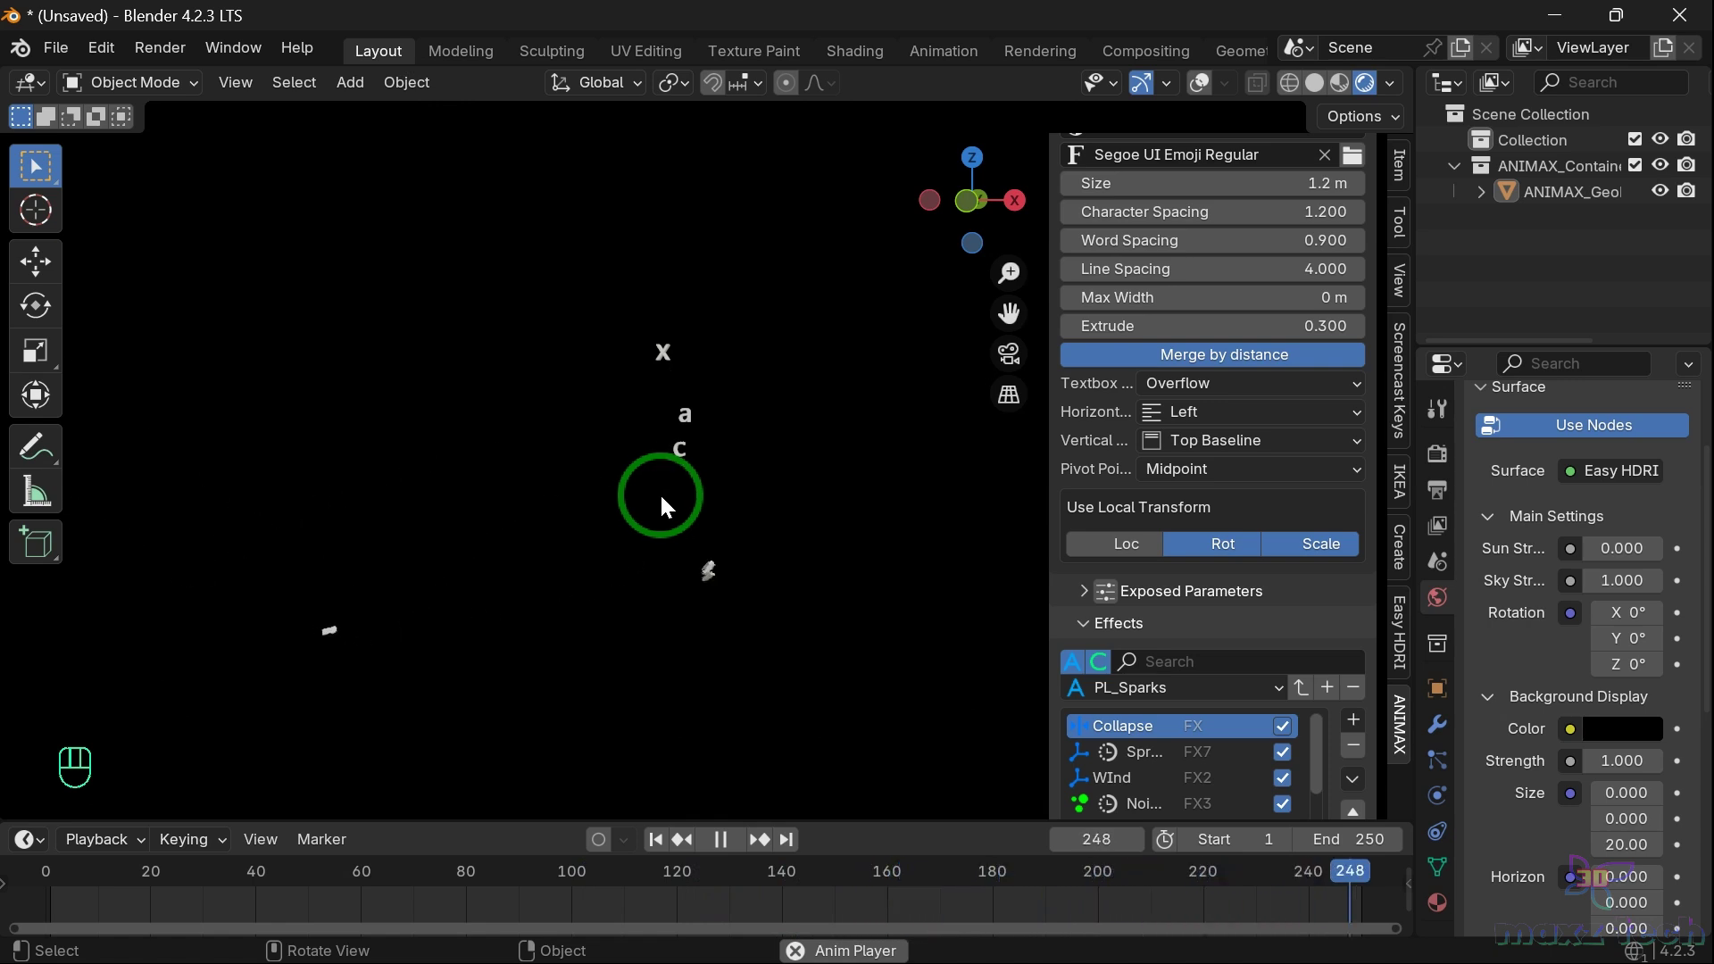
pyautogui.press('space')
pyautogui.click(46, 882)
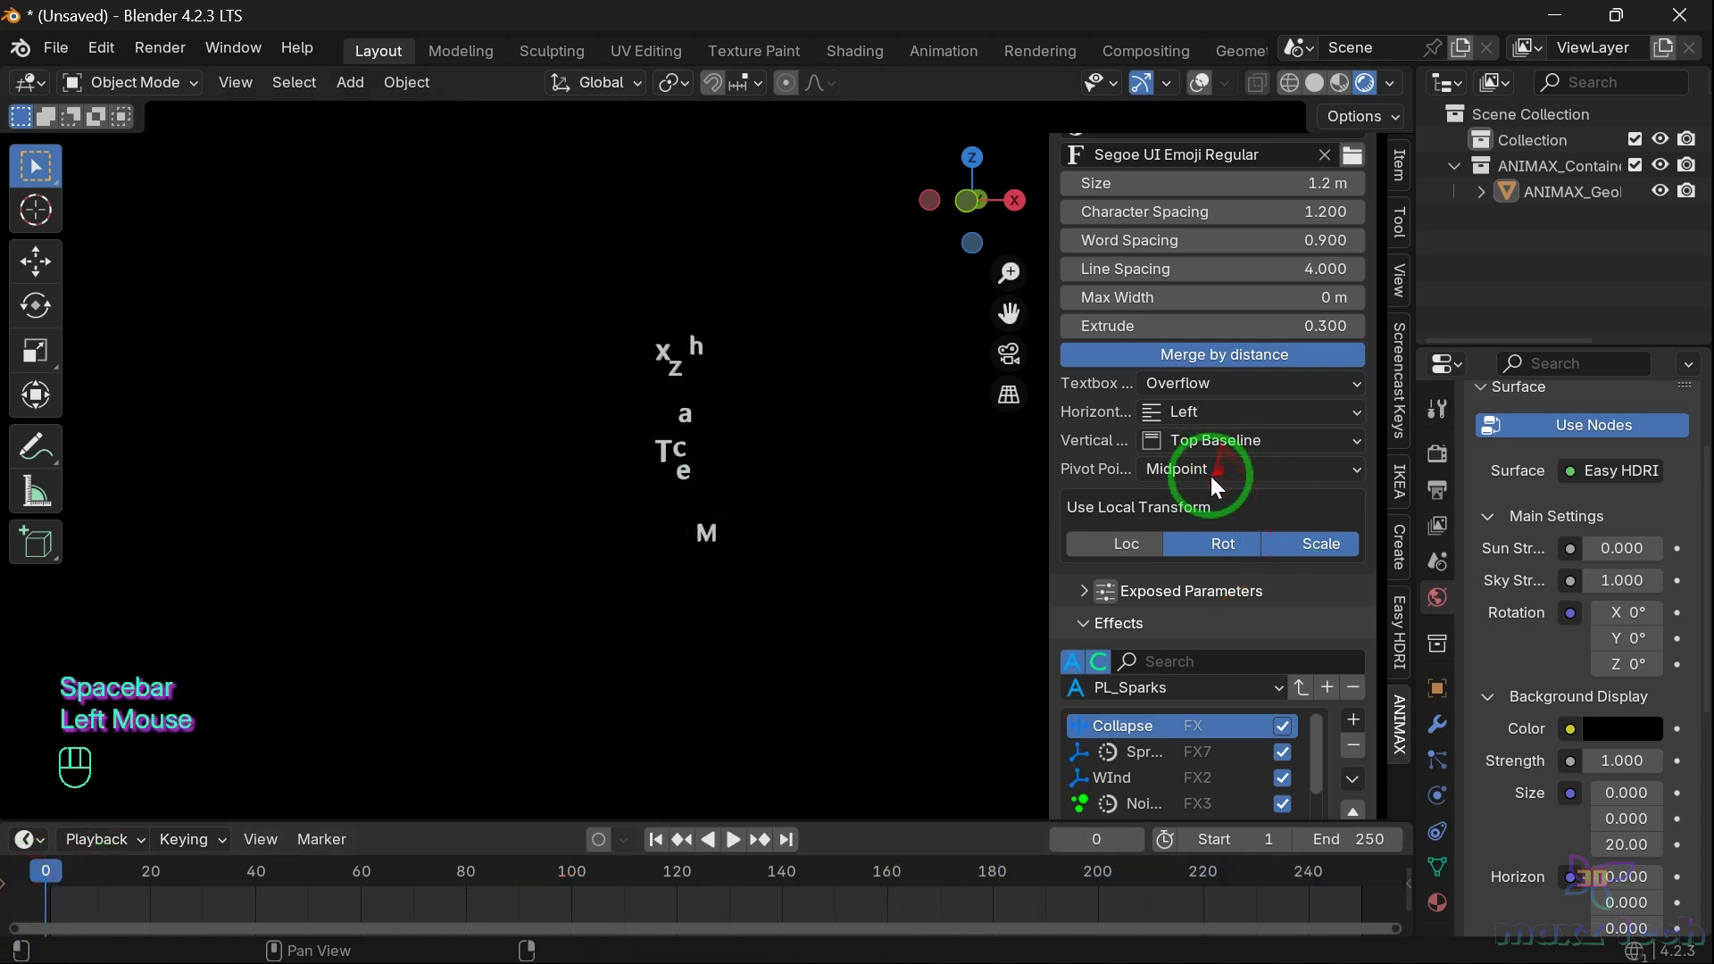
# Remove all PL_Sparks effects from the text
pyautogui.scroll(-2, 1263, 638)
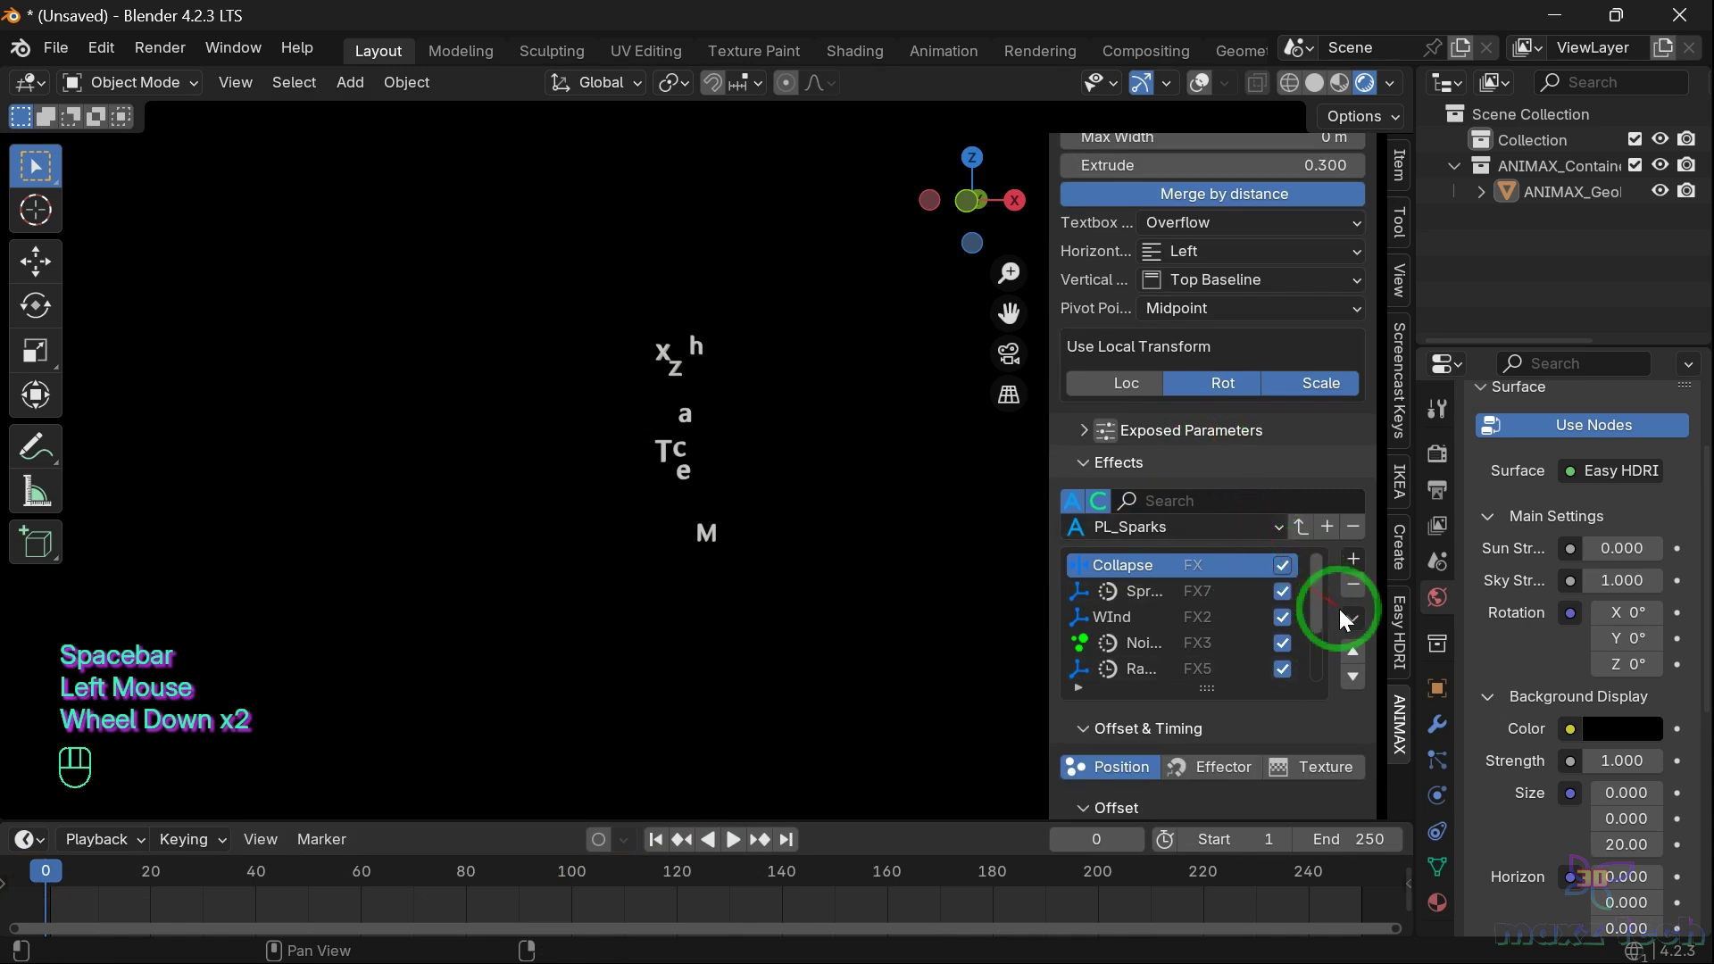
pyautogui.click(1354, 585)
pyautogui.click(1354, 585)
pyautogui.click(1354, 585)
pyautogui.click(1363, 586)
pyautogui.click(1364, 586)
pyautogui.click(1363, 586)
pyautogui.click(1364, 586)
pyautogui.click(1363, 586)
pyautogui.click(1364, 585)
pyautogui.click(1363, 585)
# Choose the Pop-in preset and apply it to the text
pyautogui.click(1187, 636)
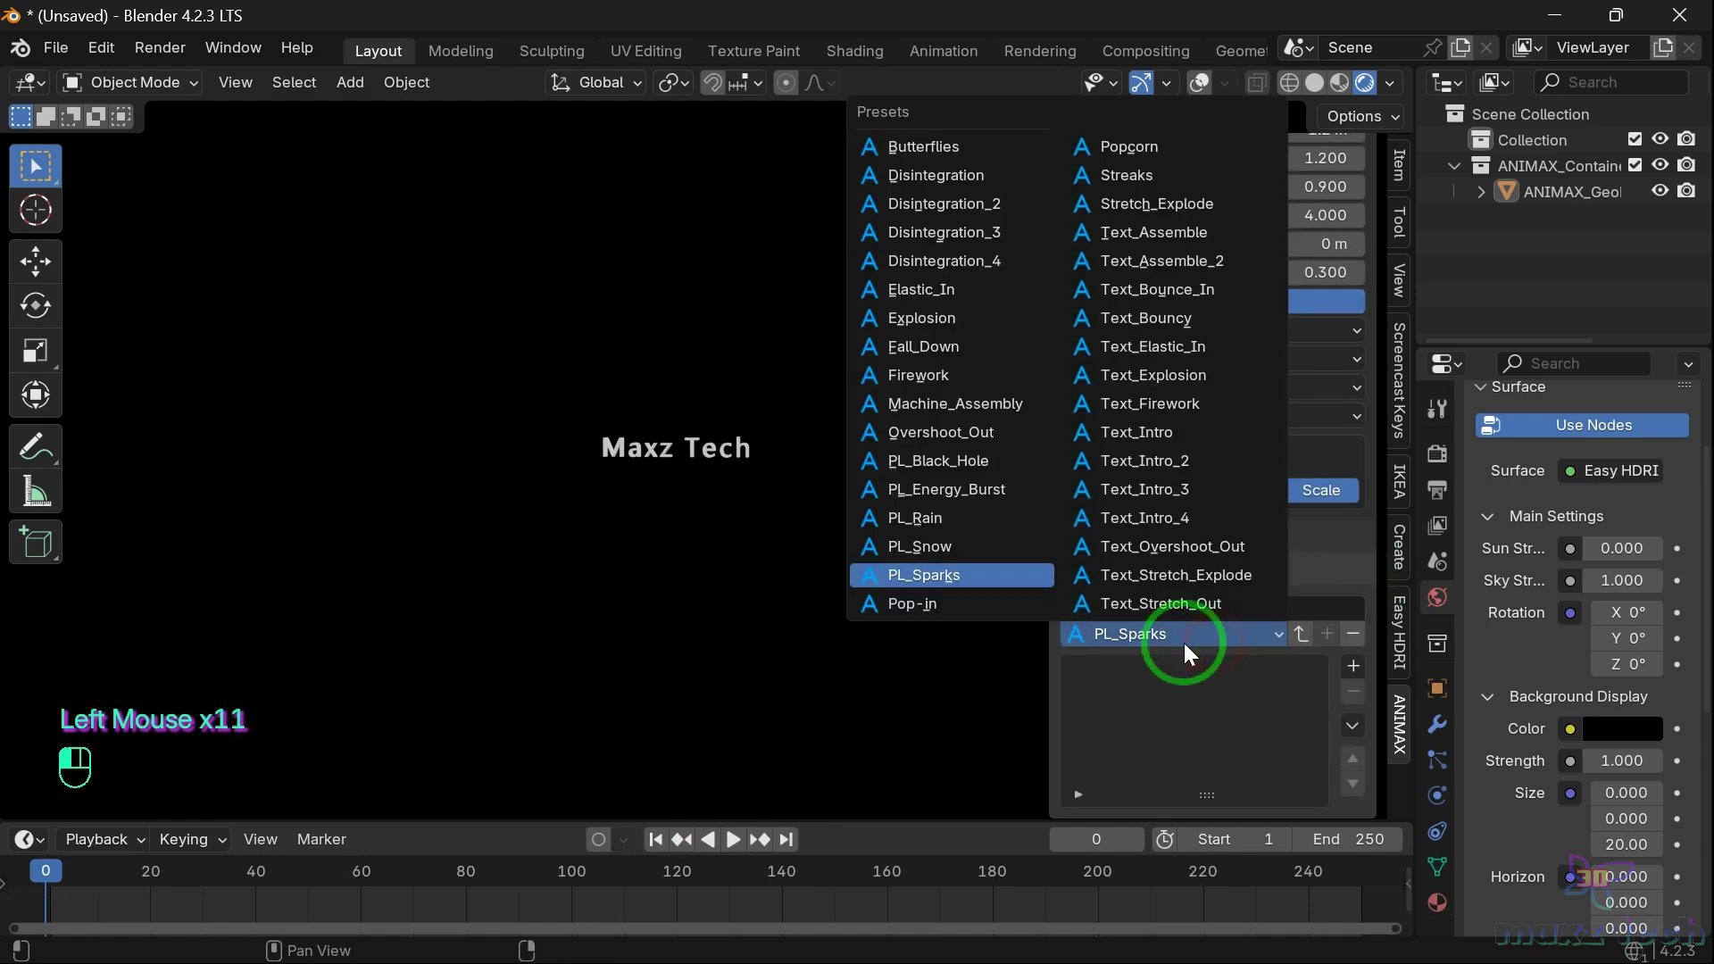
pyautogui.click(911, 605)
pyautogui.click(1305, 634)
# Play the Pop-in animation to about frame 29, replay it in a closer view past frame 42 and return to frame 0
pyautogui.press('space')
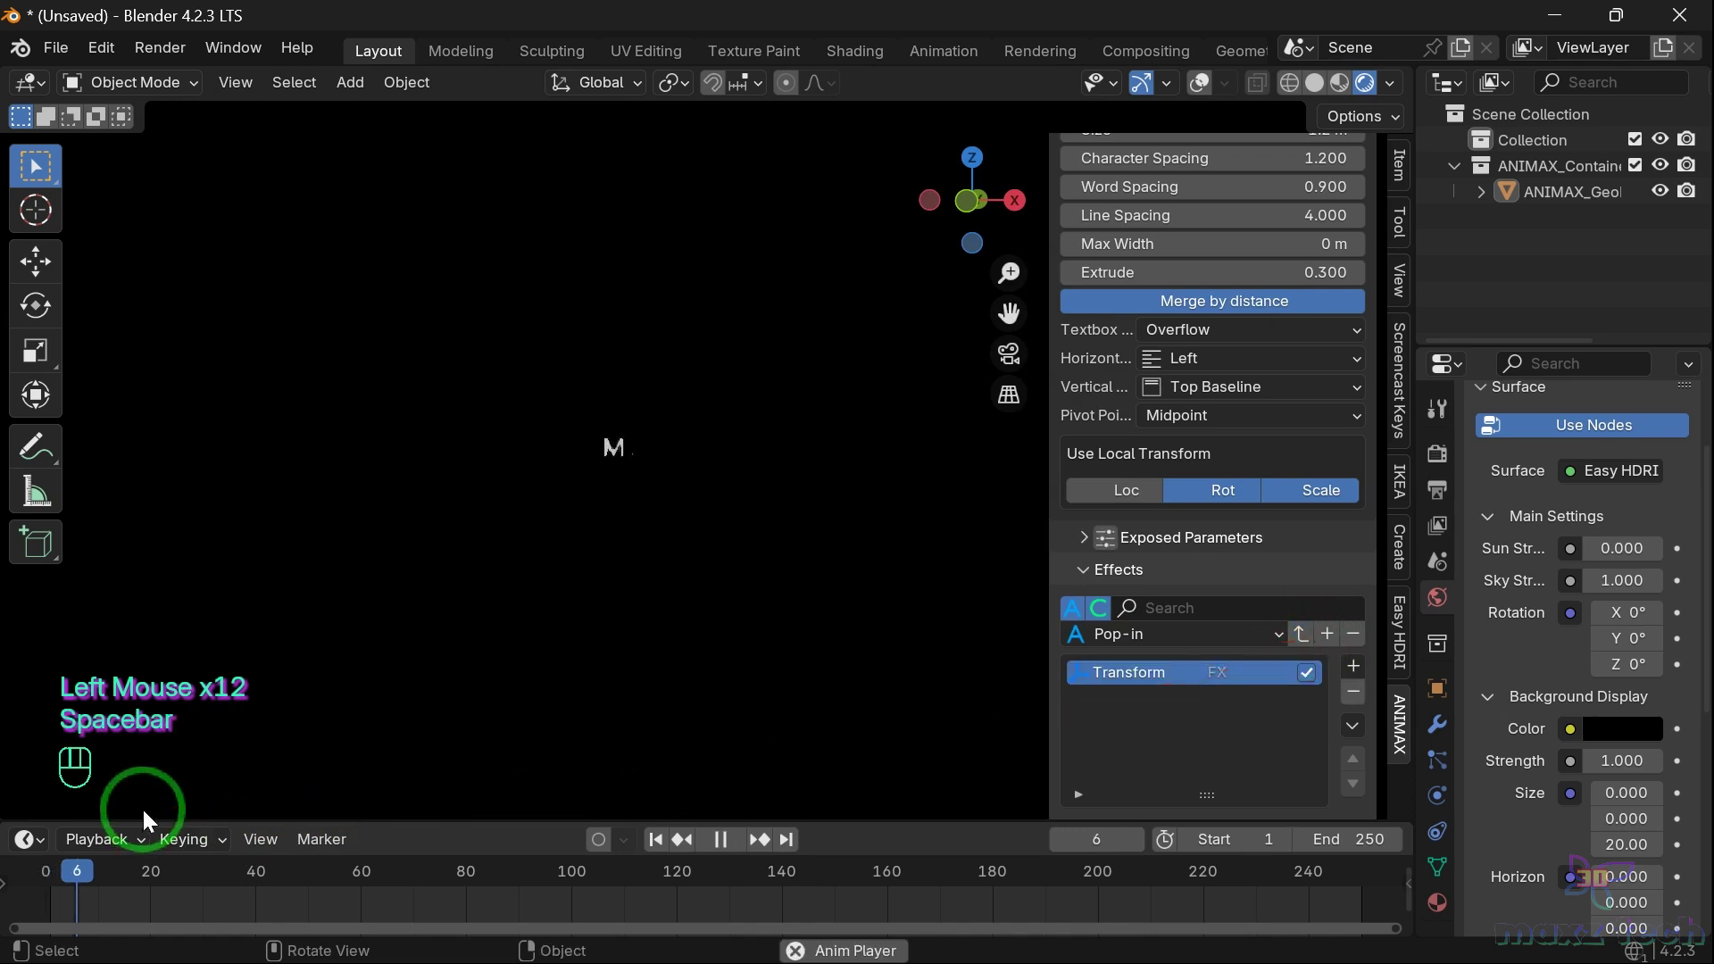
pyautogui.press('space')
pyautogui.scroll(2, 249, 709)
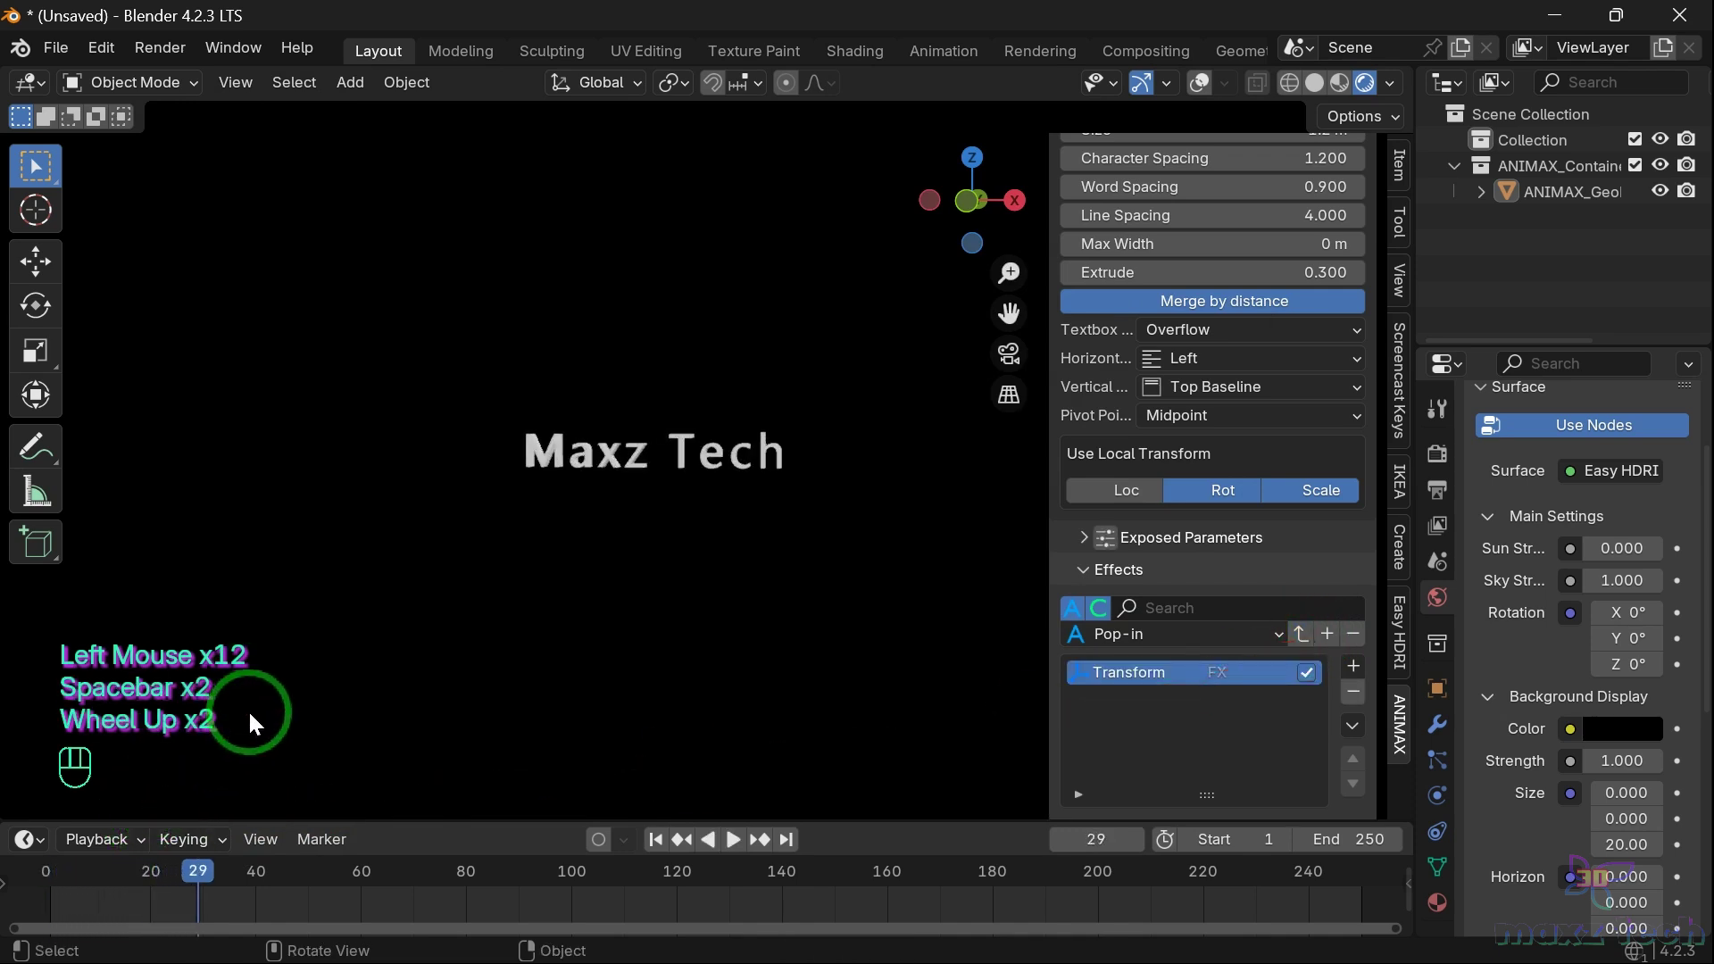
pyautogui.scroll(2, 248, 709)
pyautogui.click(54, 870)
pyautogui.press('space')
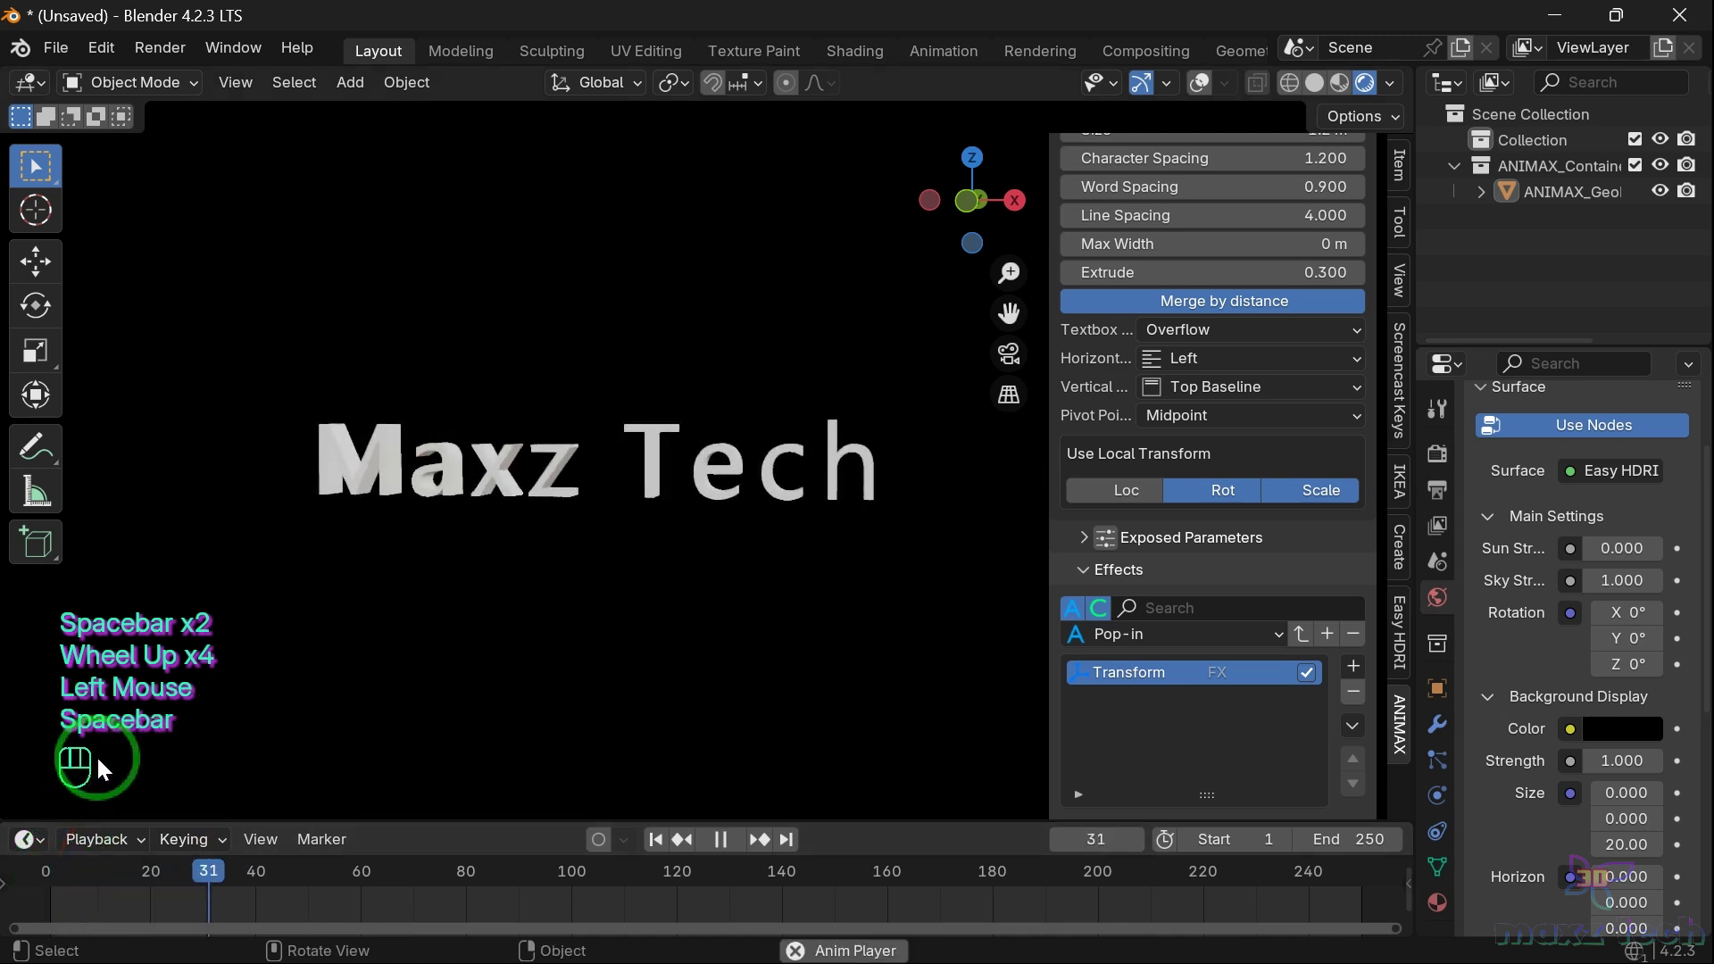
pyautogui.press('space')
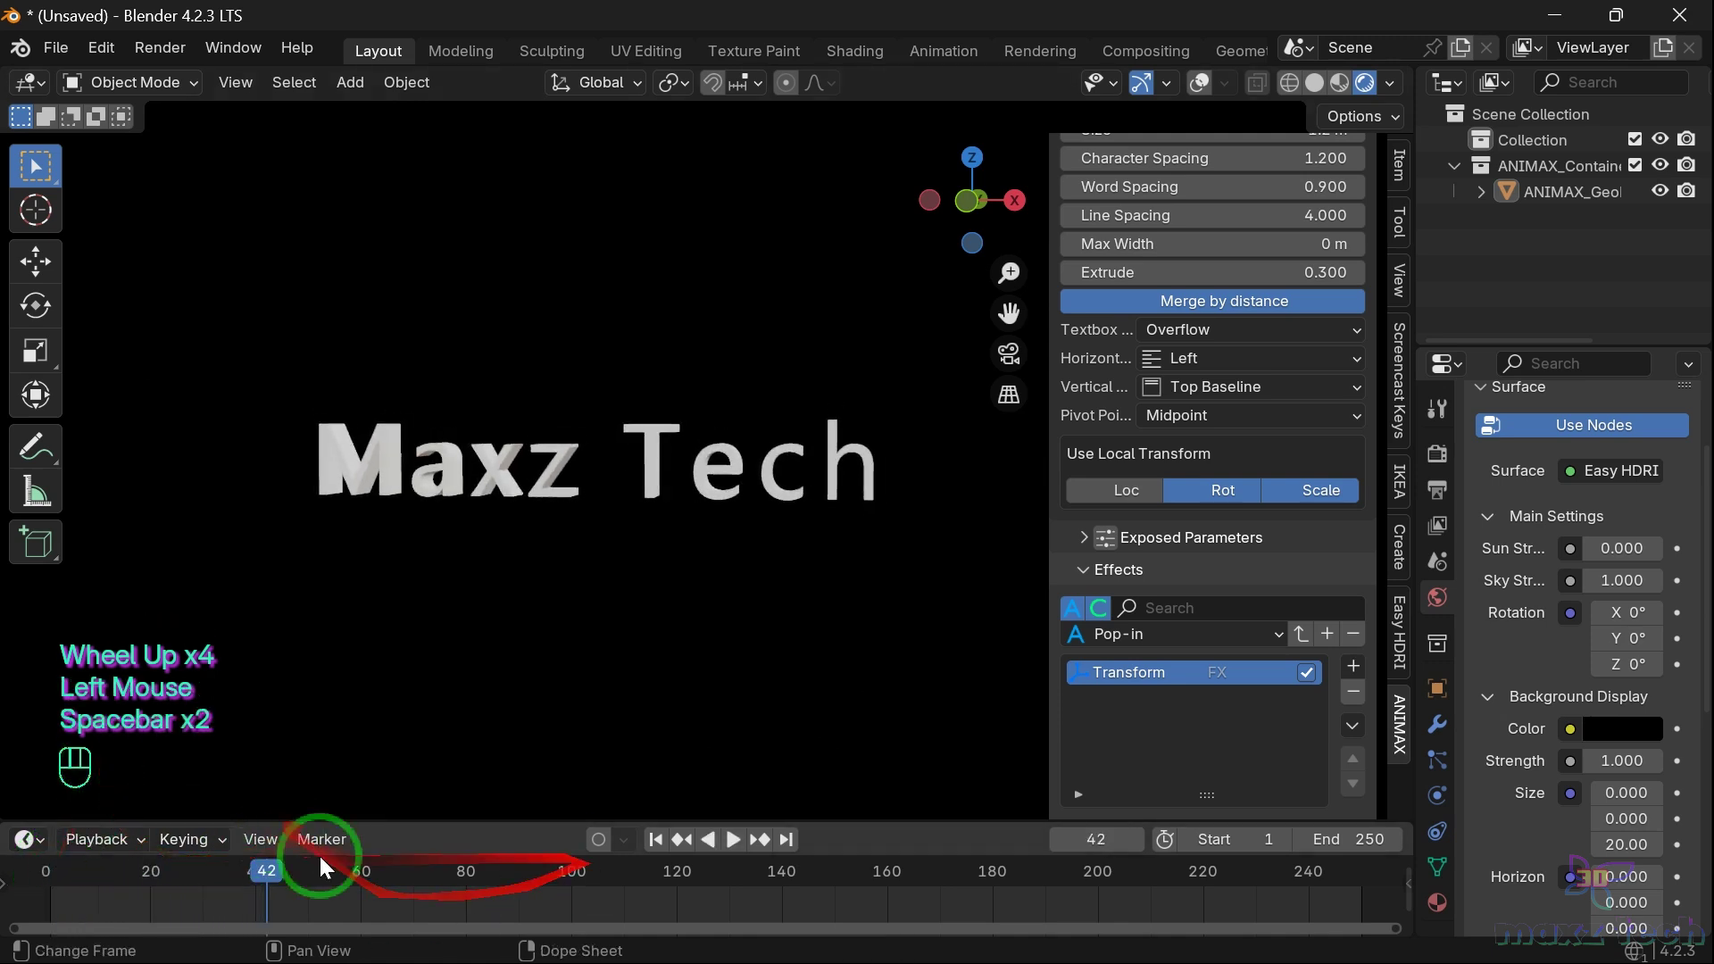
pyautogui.press('space')
pyautogui.press('space')
pyautogui.click(42, 874)
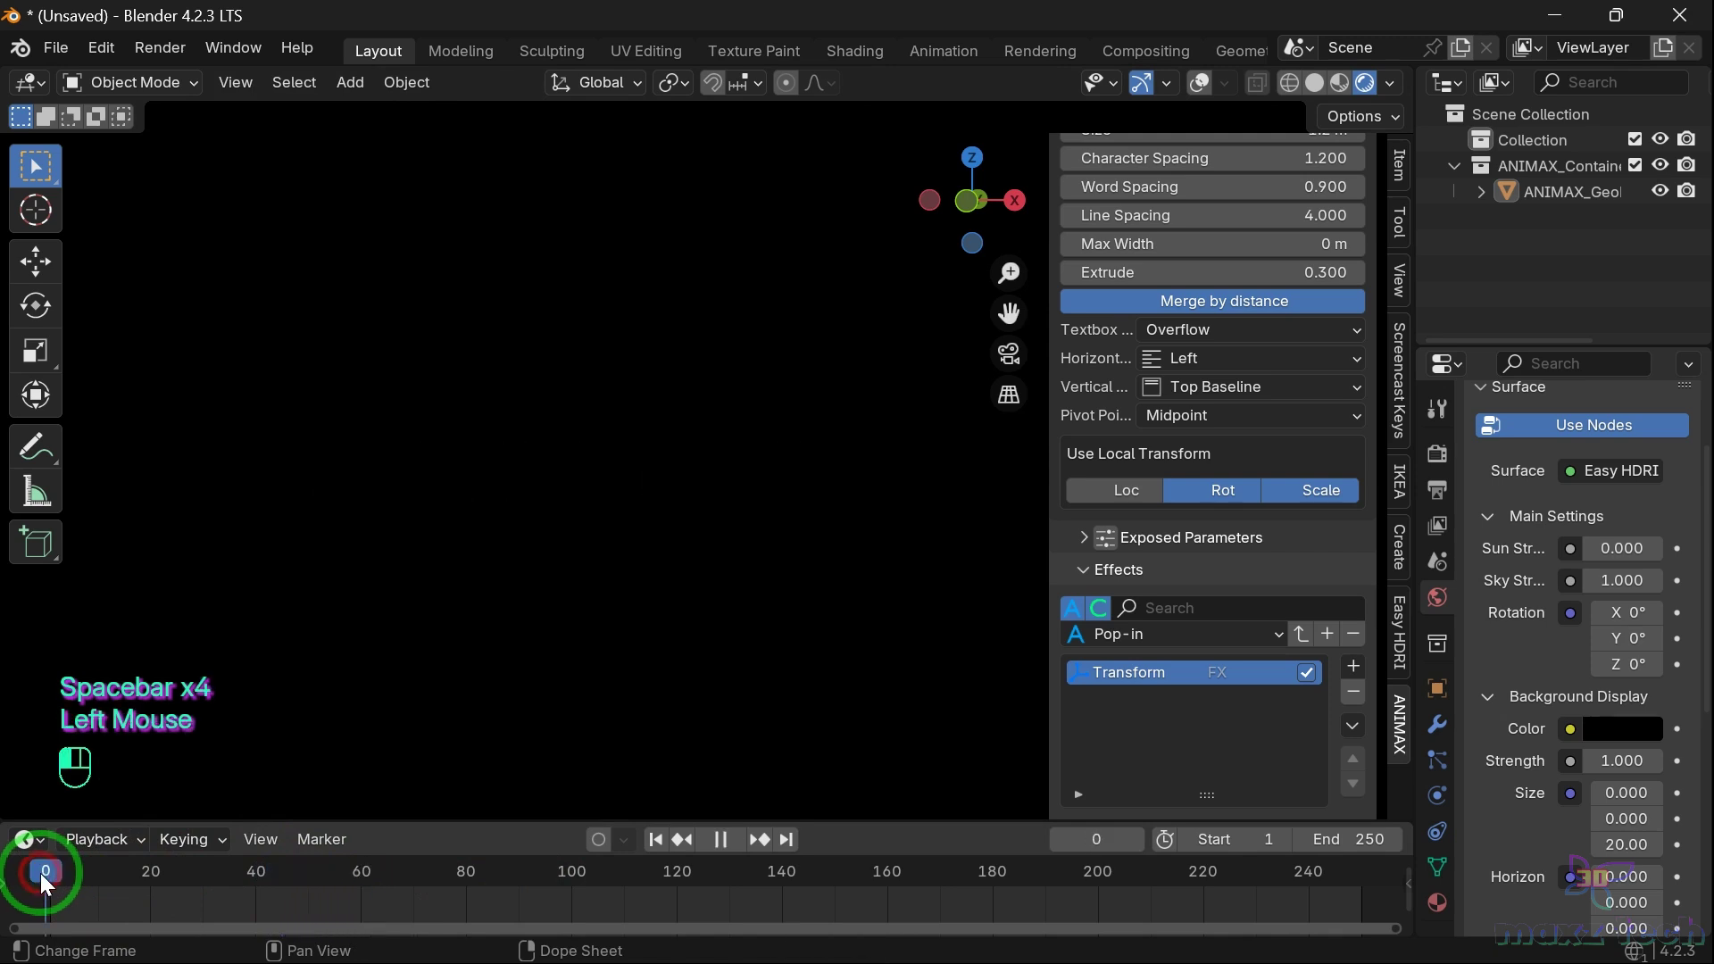
# Remove the Pop-in Transform effect and apply the Popcorn preset to the text instead
pyautogui.click(1350, 693)
pyautogui.click(1186, 629)
pyautogui.click(1085, 629)
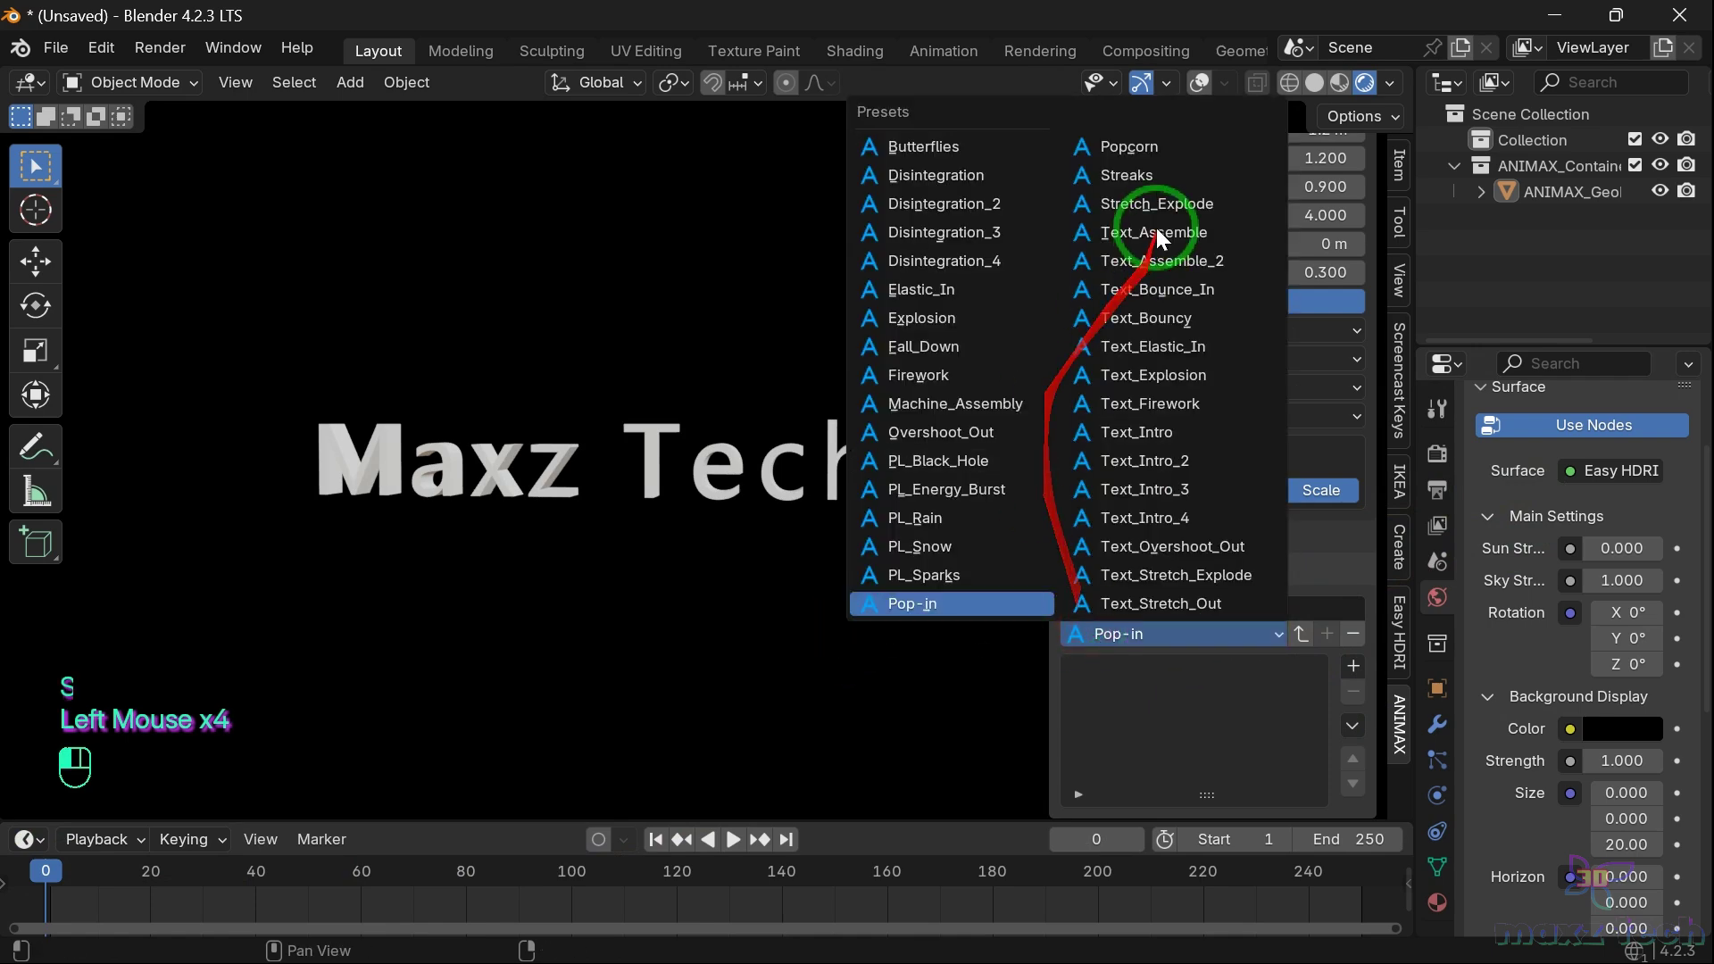
pyautogui.click(1154, 148)
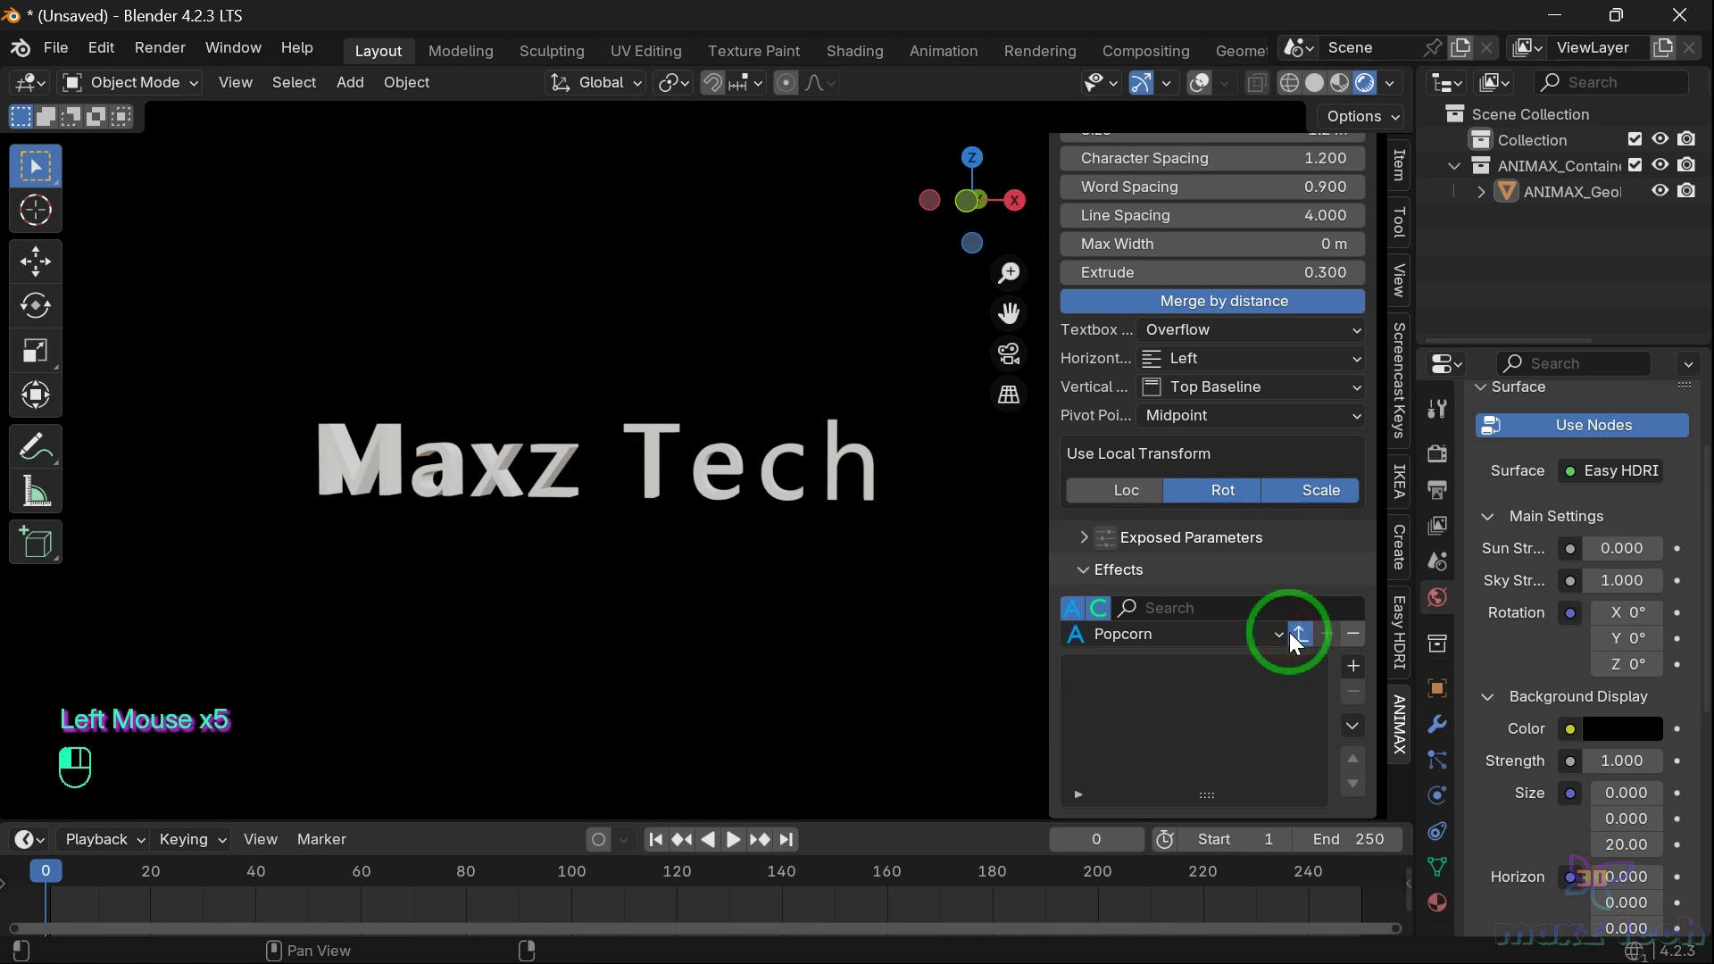
pyautogui.click(1300, 634)
# Play the Popcorn animation to about frame 67 and return to frame 0
pyautogui.press('space')
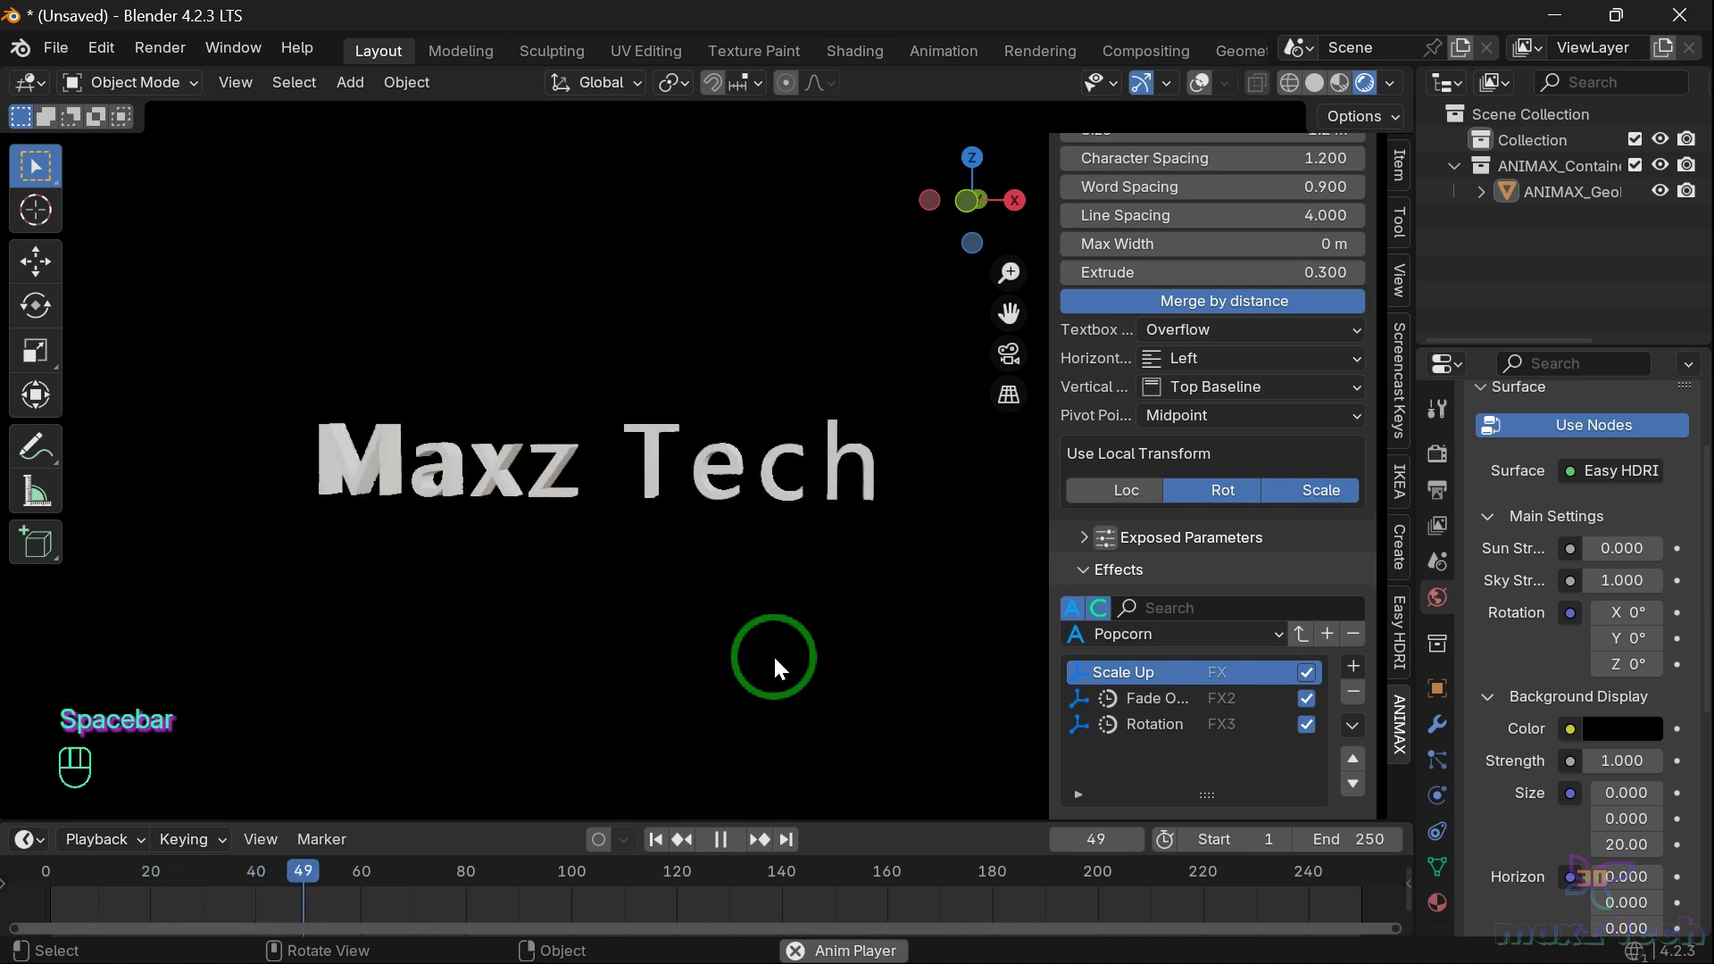
pyautogui.press('space')
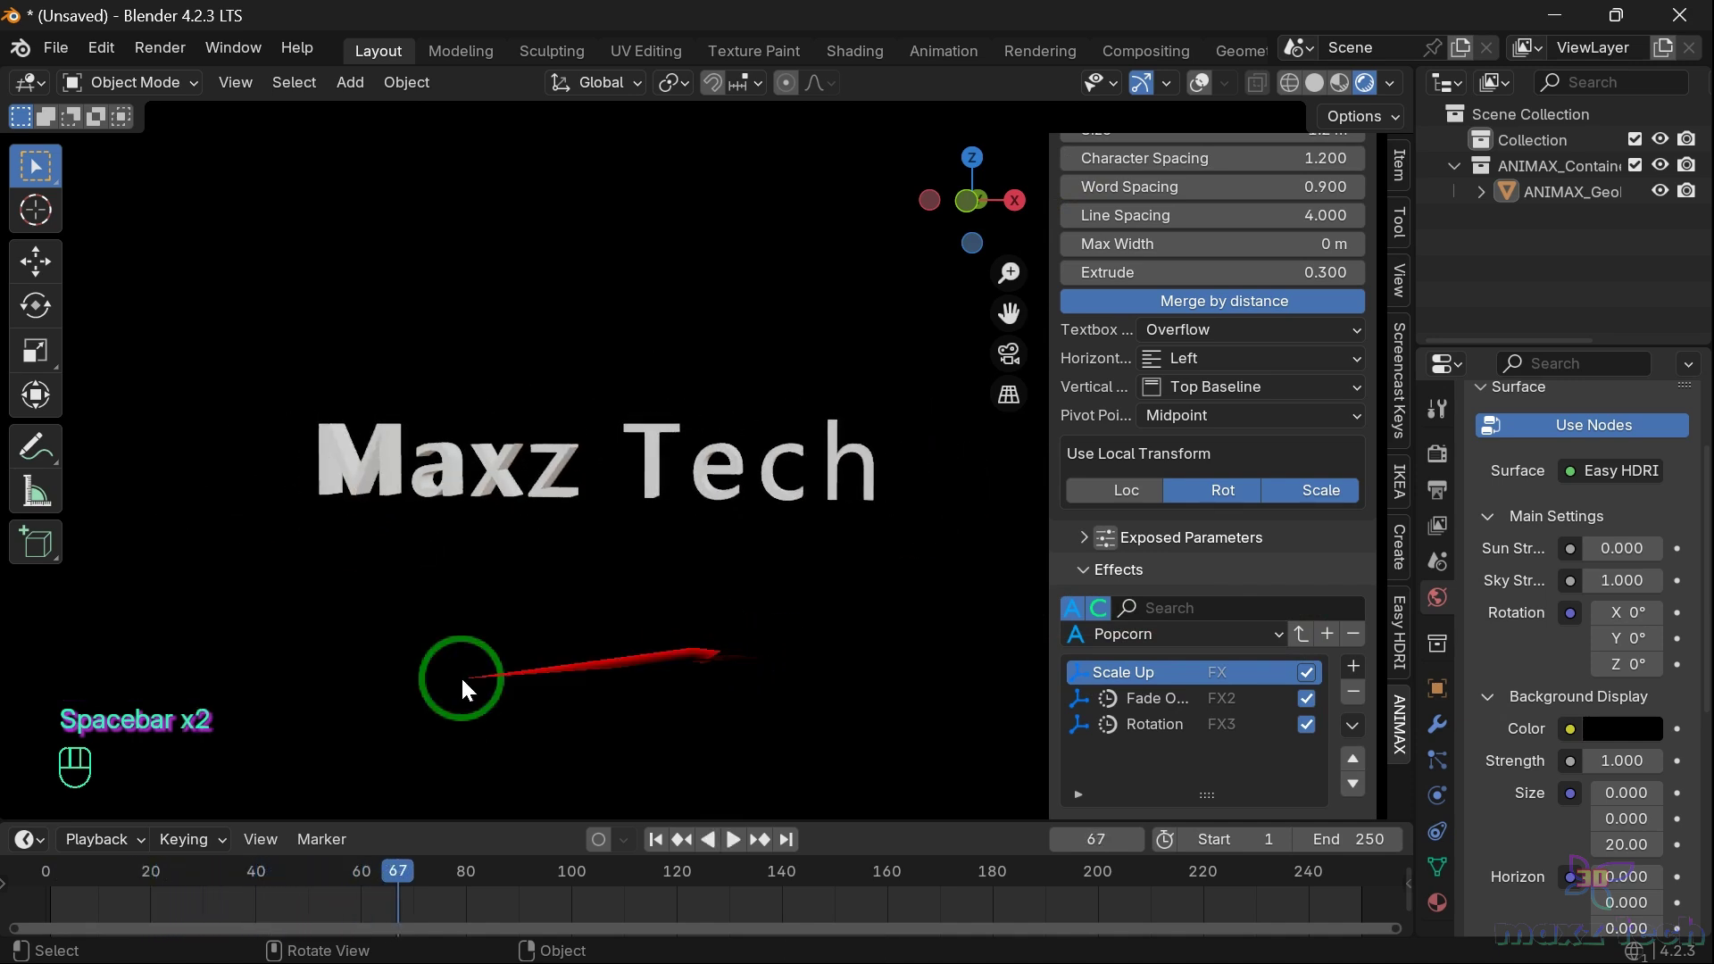
pyautogui.click(47, 873)
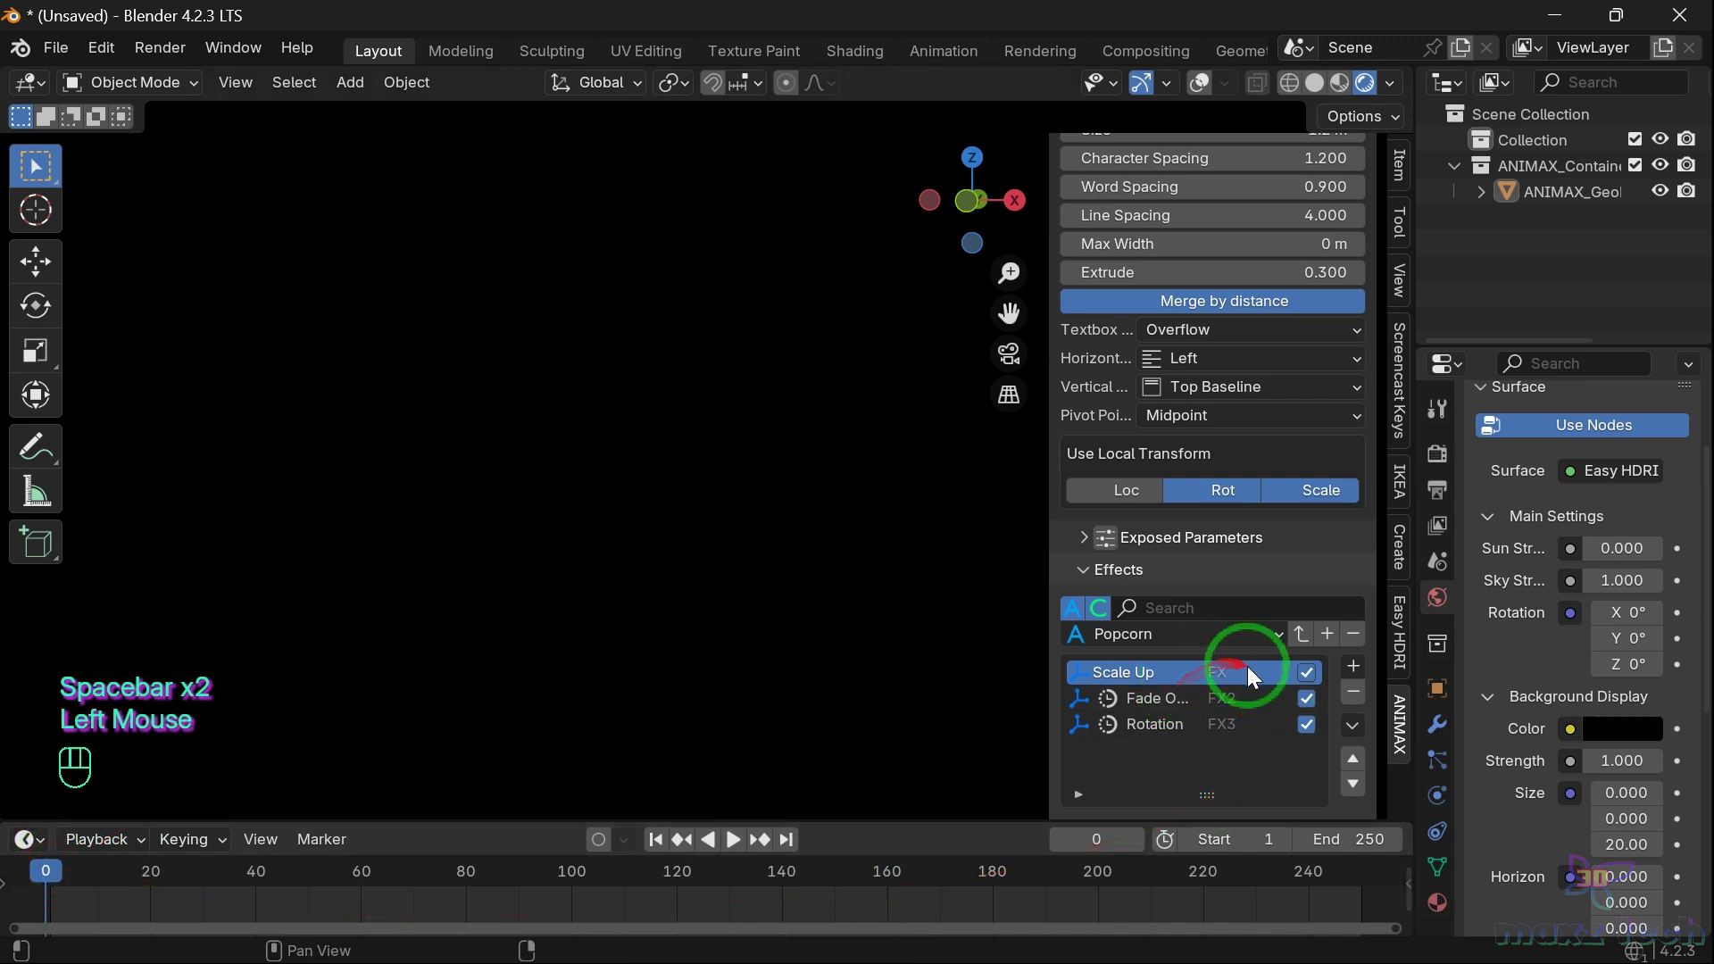
# Remove the Popcorn preset's Scale Up, Fade Out and Rotation effects and apply the Streaks preset to the text
pyautogui.click(1353, 693)
pyautogui.click(1353, 693)
pyautogui.click(1353, 693)
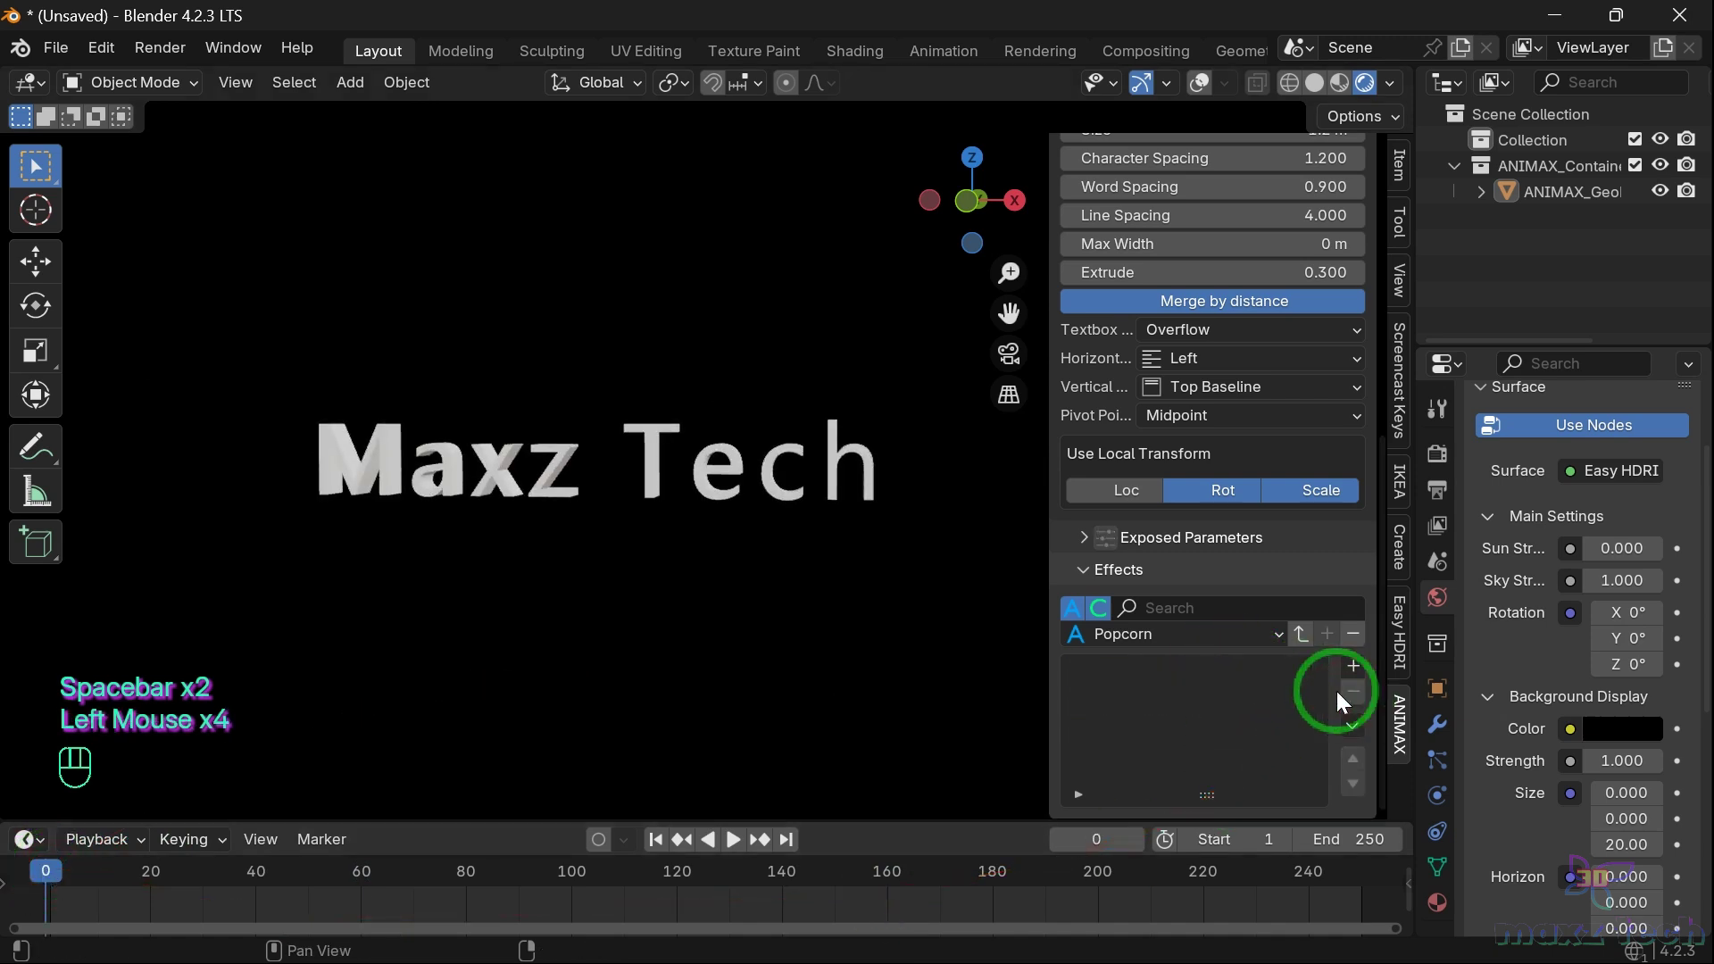
pyautogui.click(1241, 634)
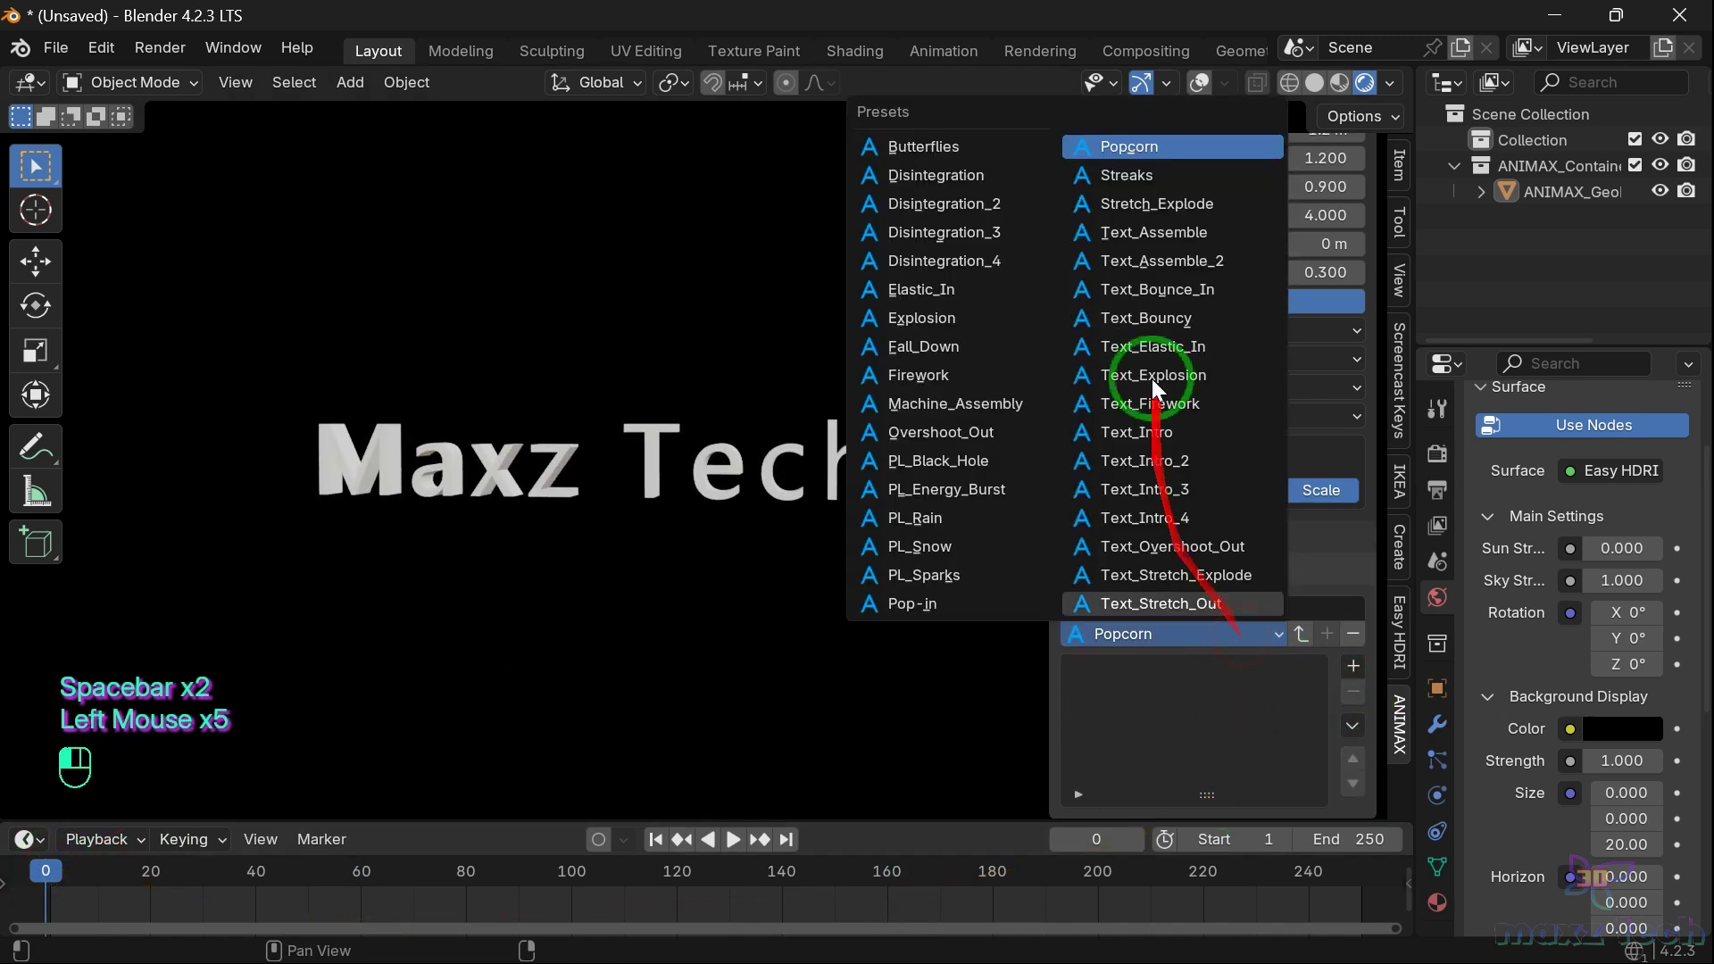
pyautogui.click(1125, 175)
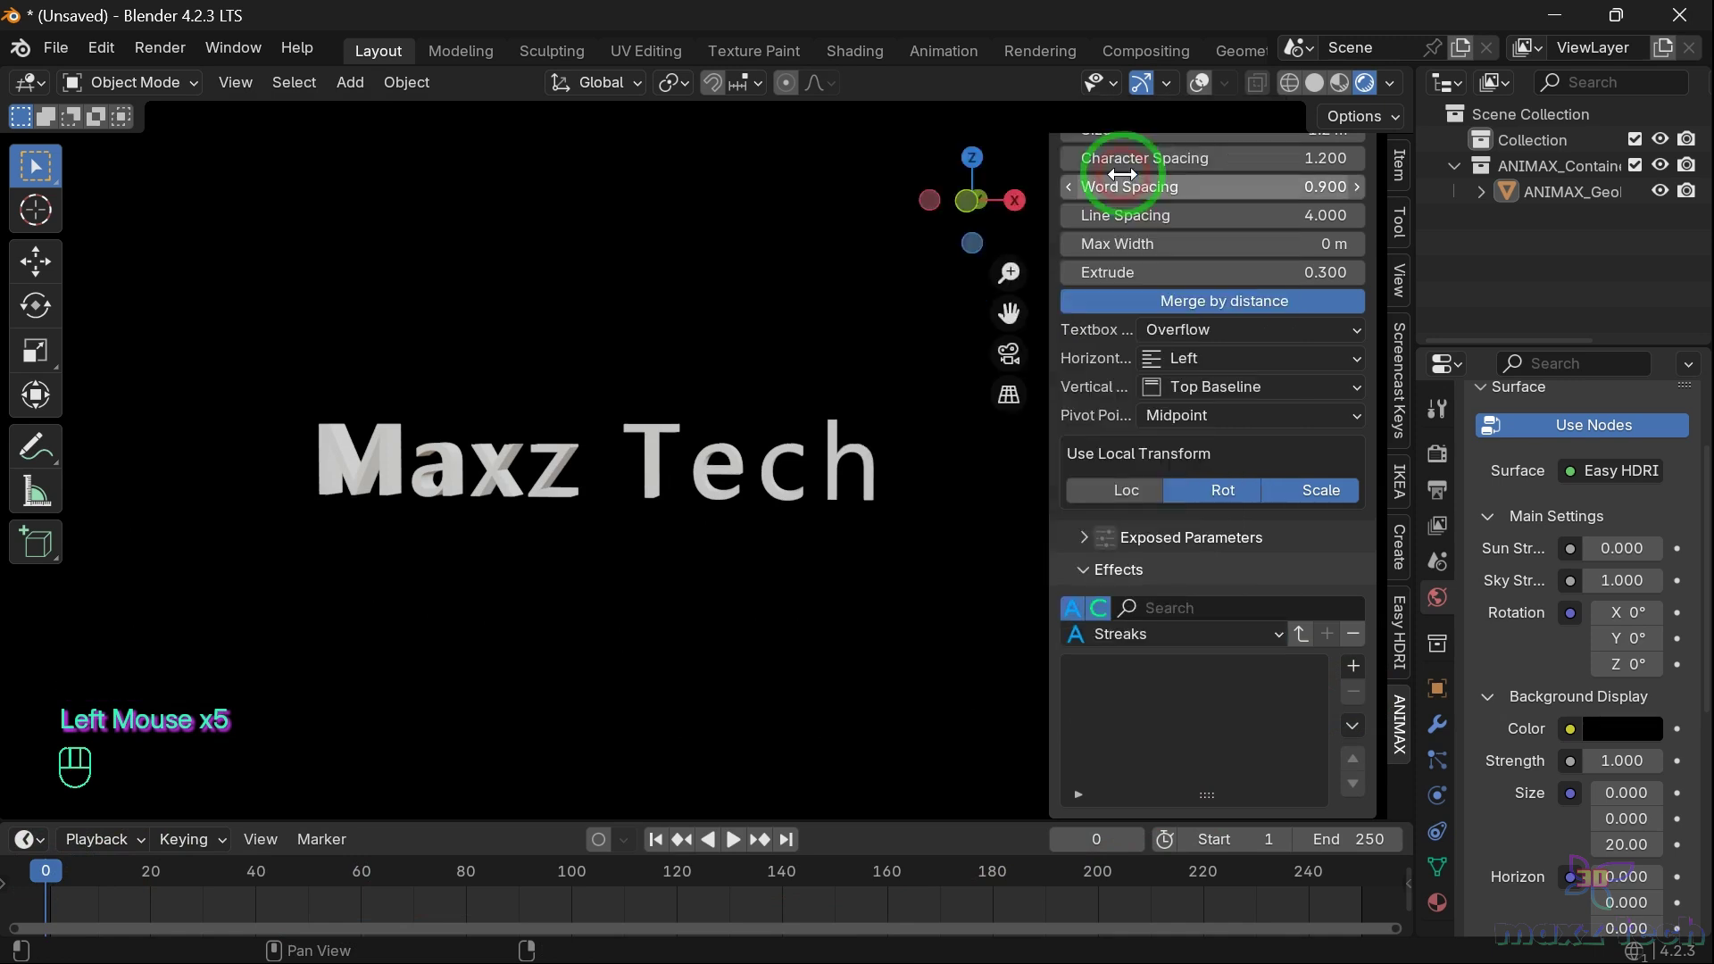
pyautogui.click(1301, 634)
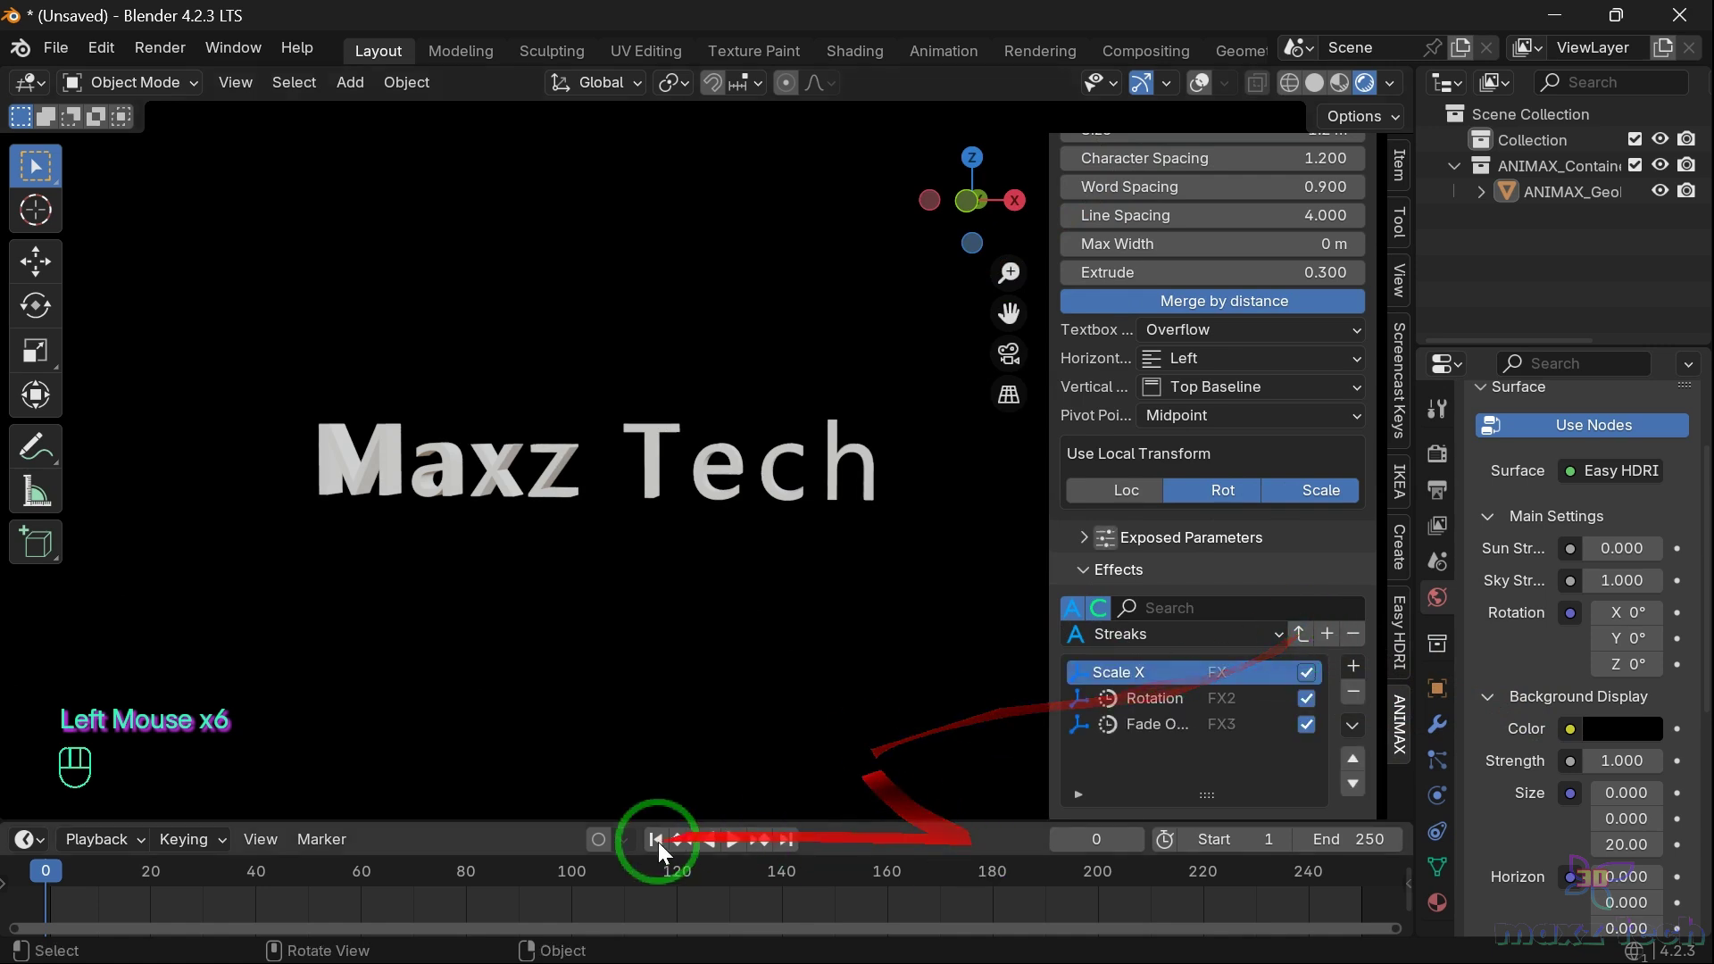
# Play the Streaks animation to about frame 53 and return to frame 0
pyautogui.press('space')
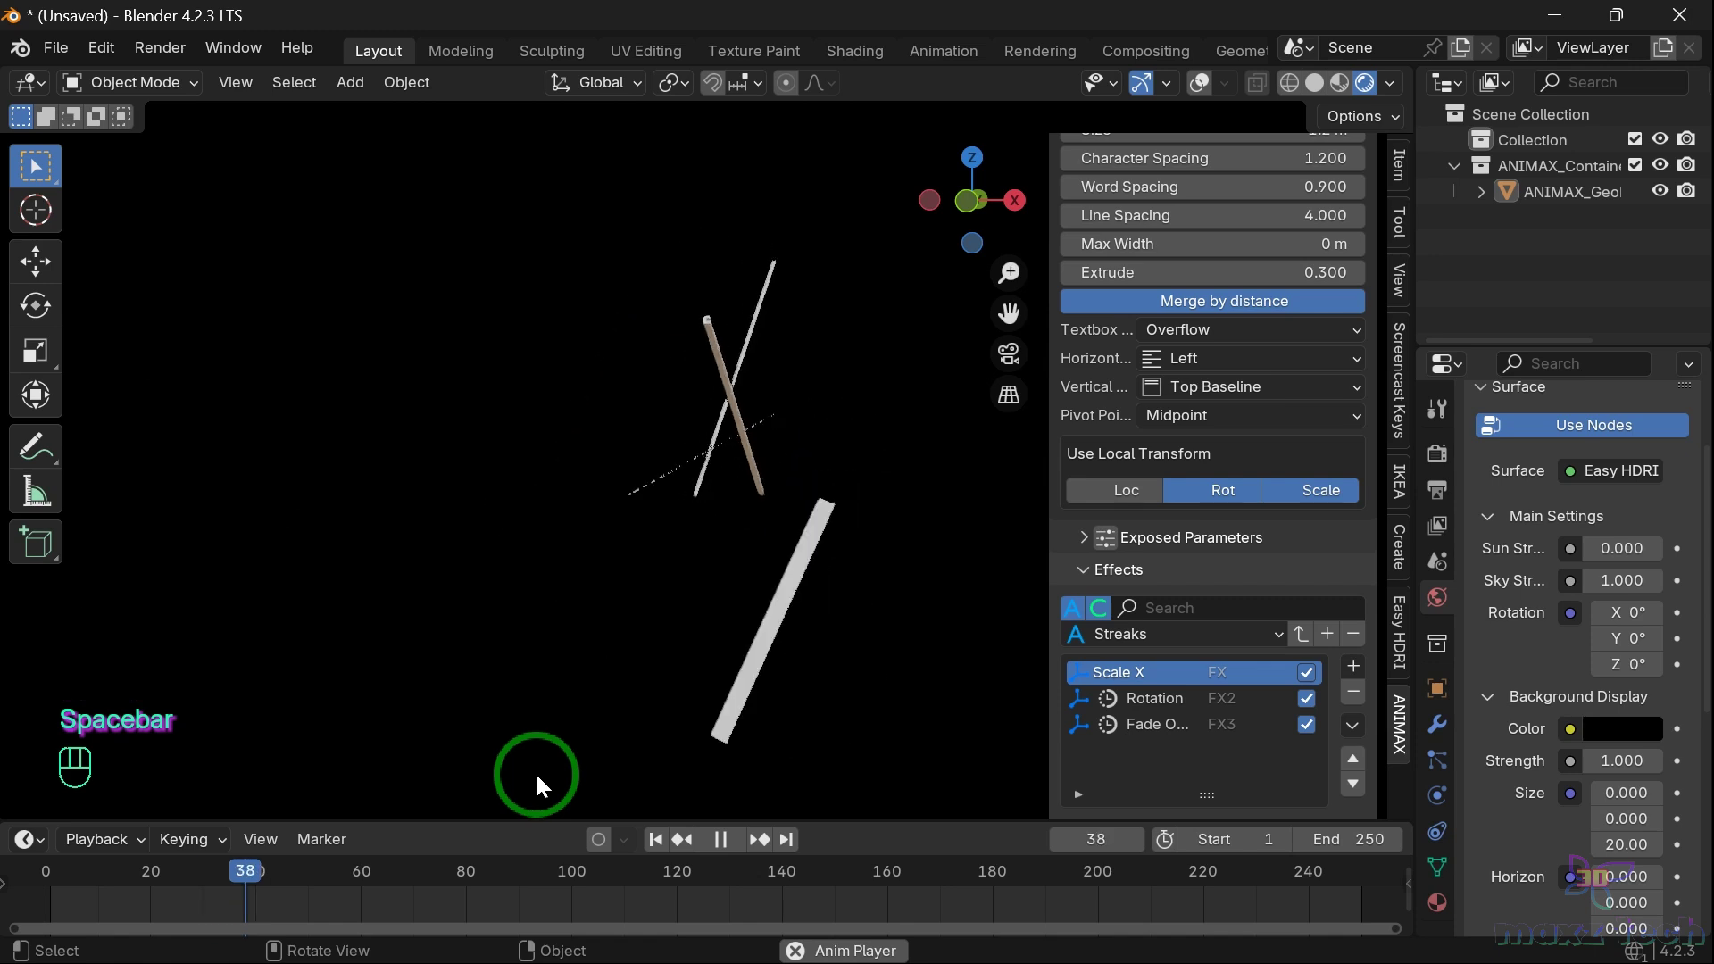
pyautogui.press('space')
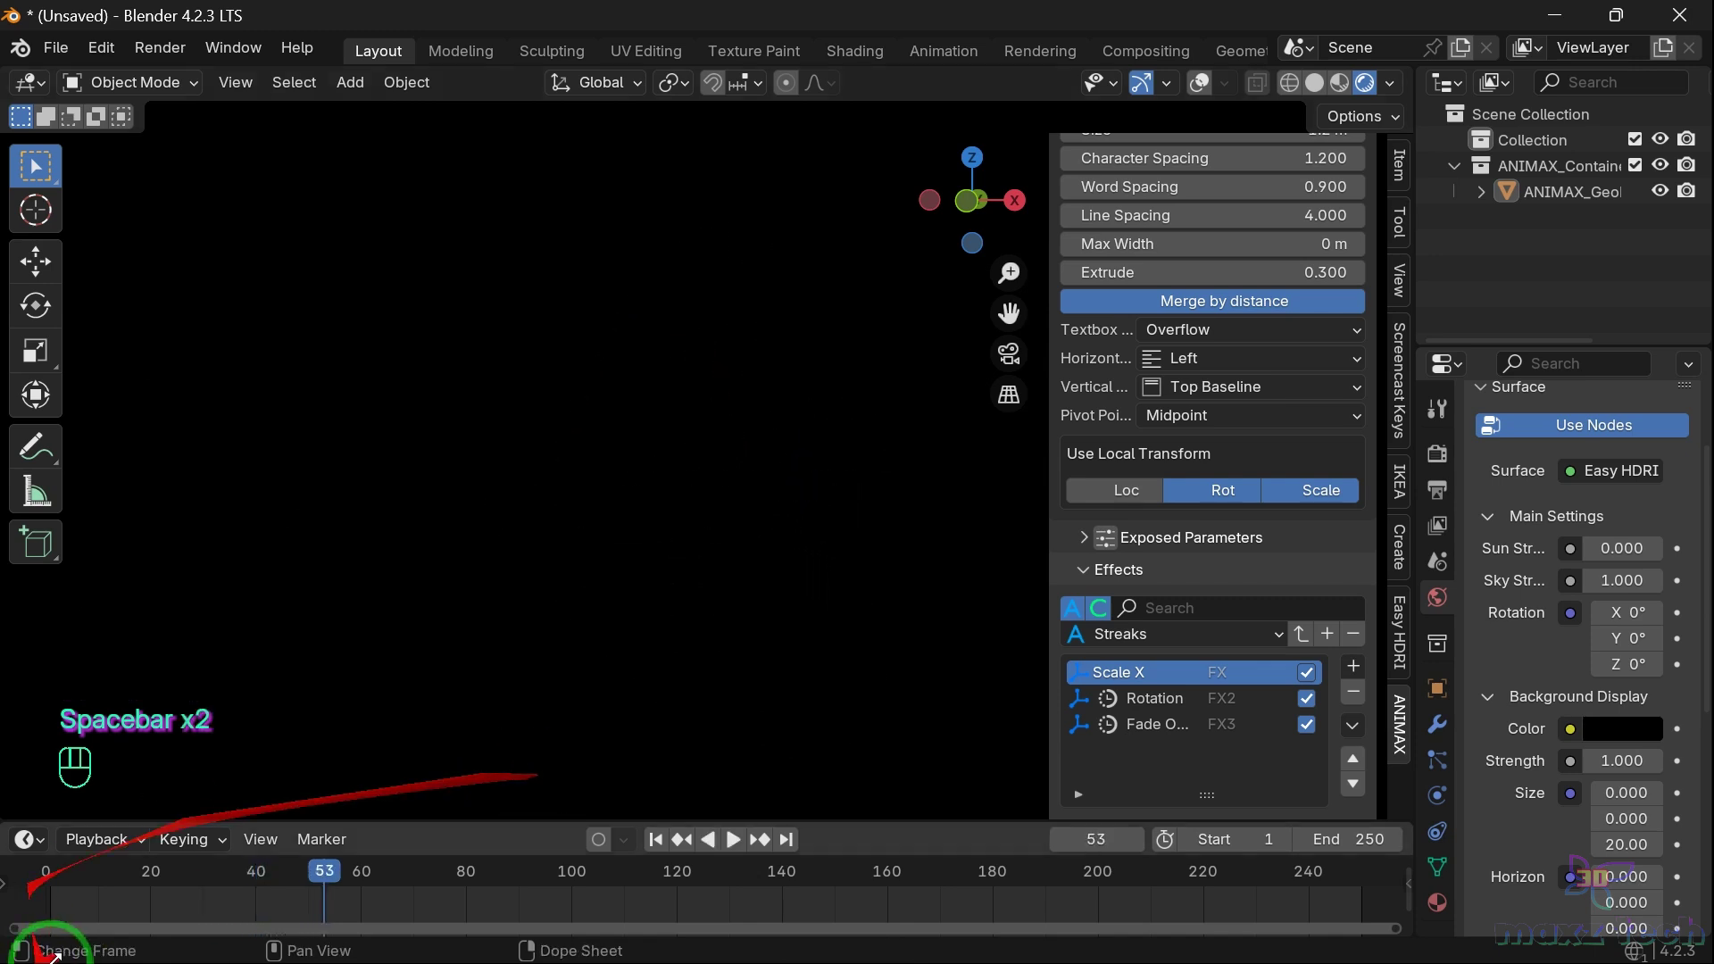
pyautogui.click(41, 893)
pyautogui.click(41, 893)
# Remove the three Streaks effects from the text and apply the Stretch_Explode preset instead
pyautogui.click(1352, 693)
pyautogui.click(1352, 691)
pyautogui.click(1351, 691)
pyautogui.click(1196, 634)
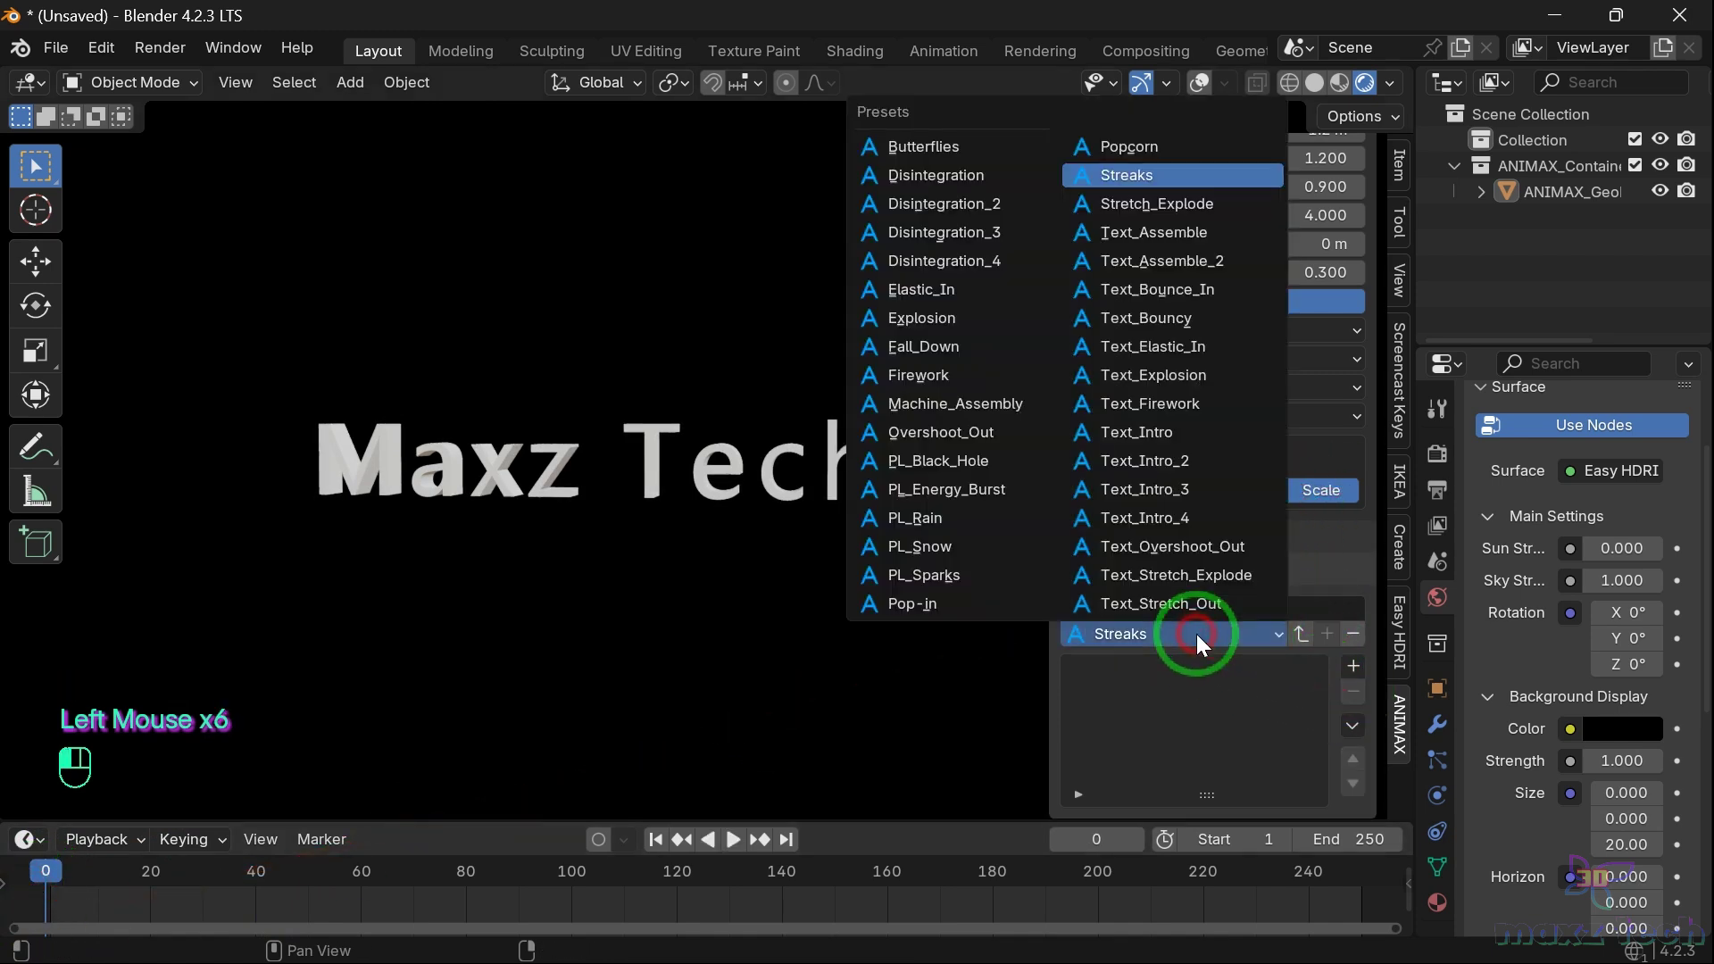
pyautogui.click(1169, 210)
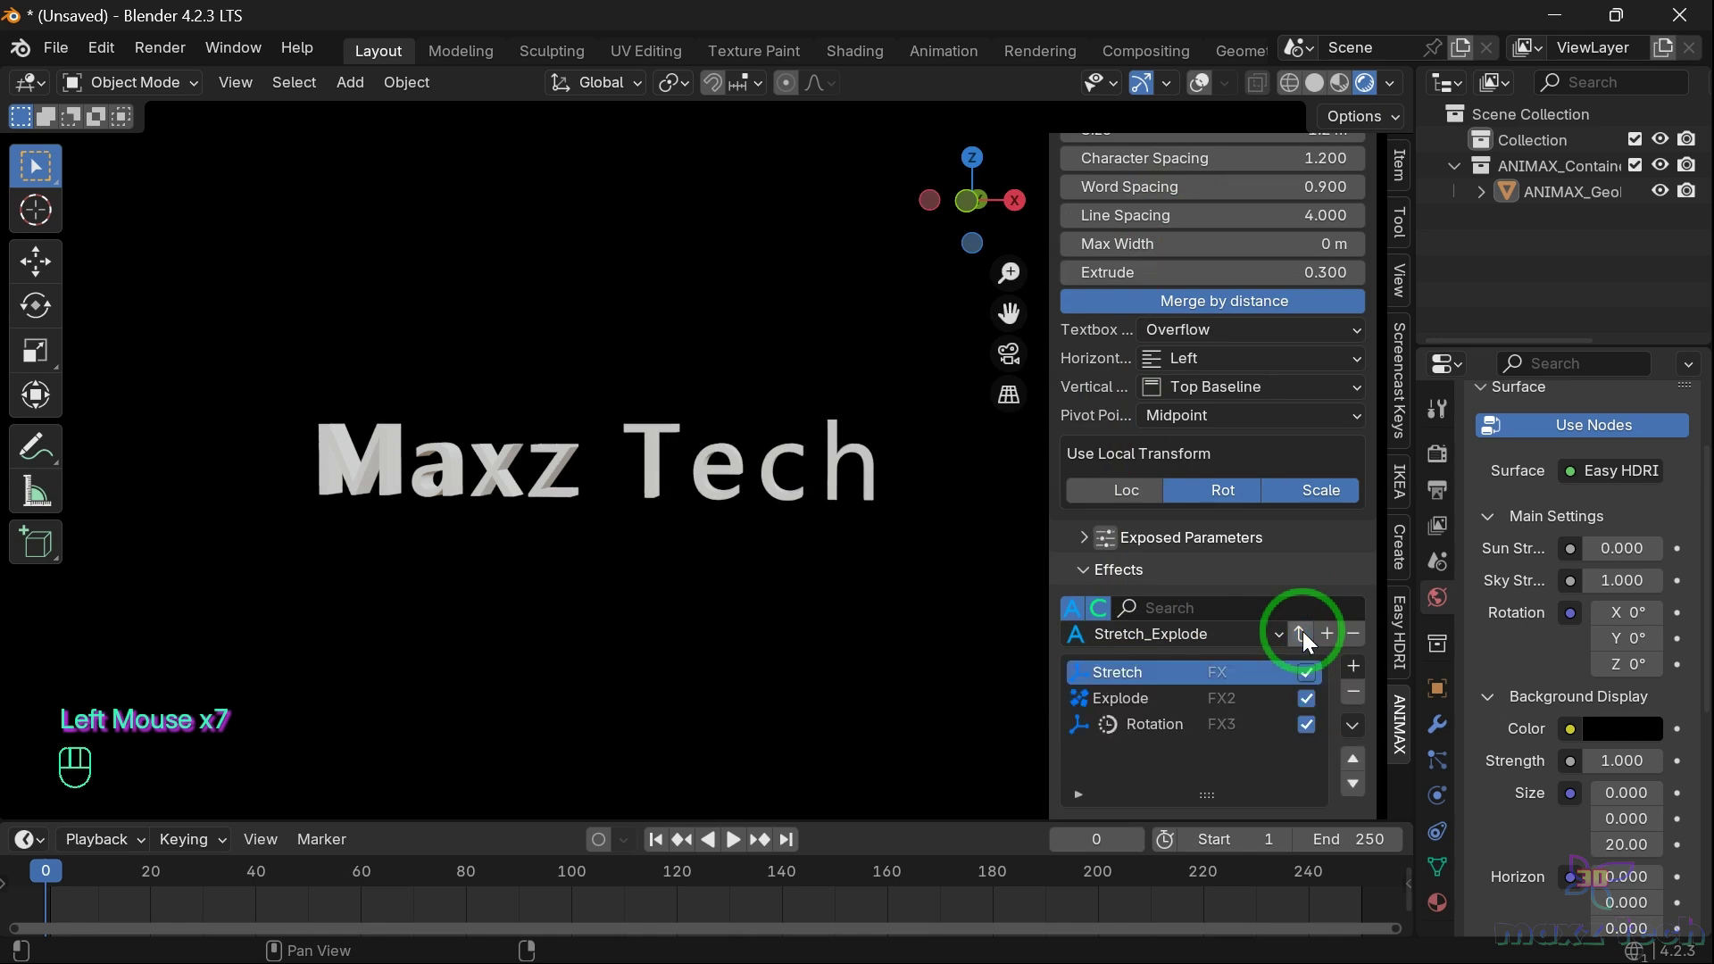
# Play the Stretch_Explode animation past frame 24, replay it in a wider view past frame 63 and return to frame 0
pyautogui.press('space')
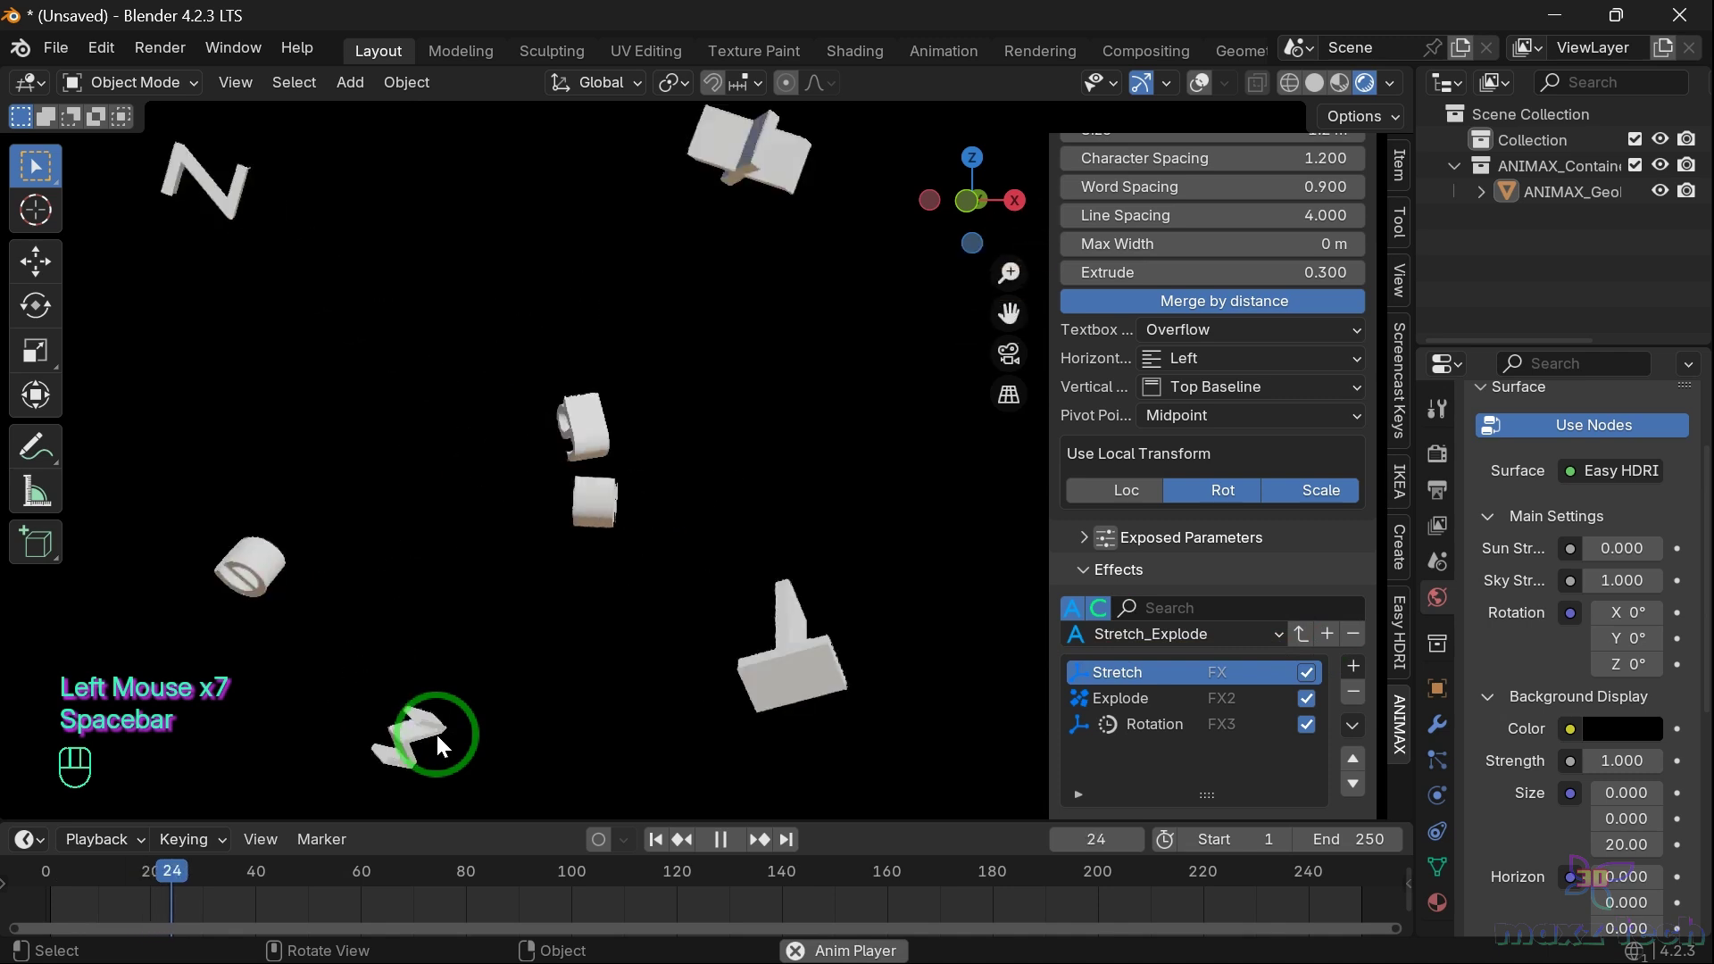
pyautogui.press('space')
pyautogui.click(52, 867)
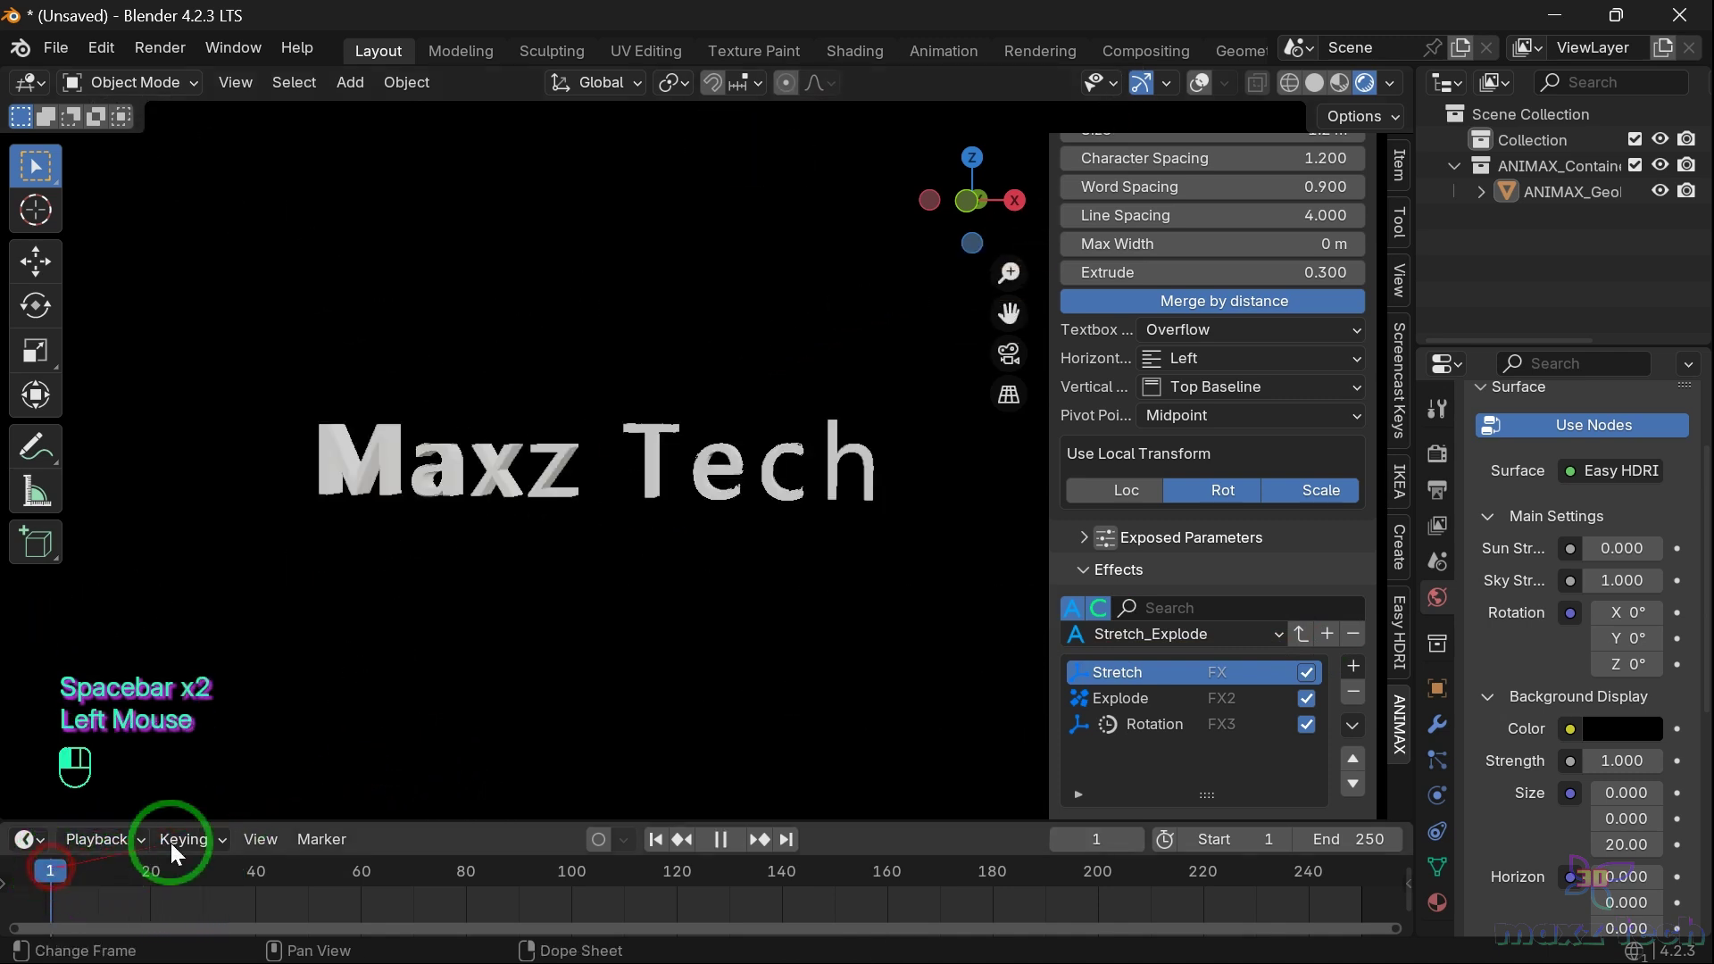
pyautogui.scroll(-2, 428, 650)
pyautogui.press('space')
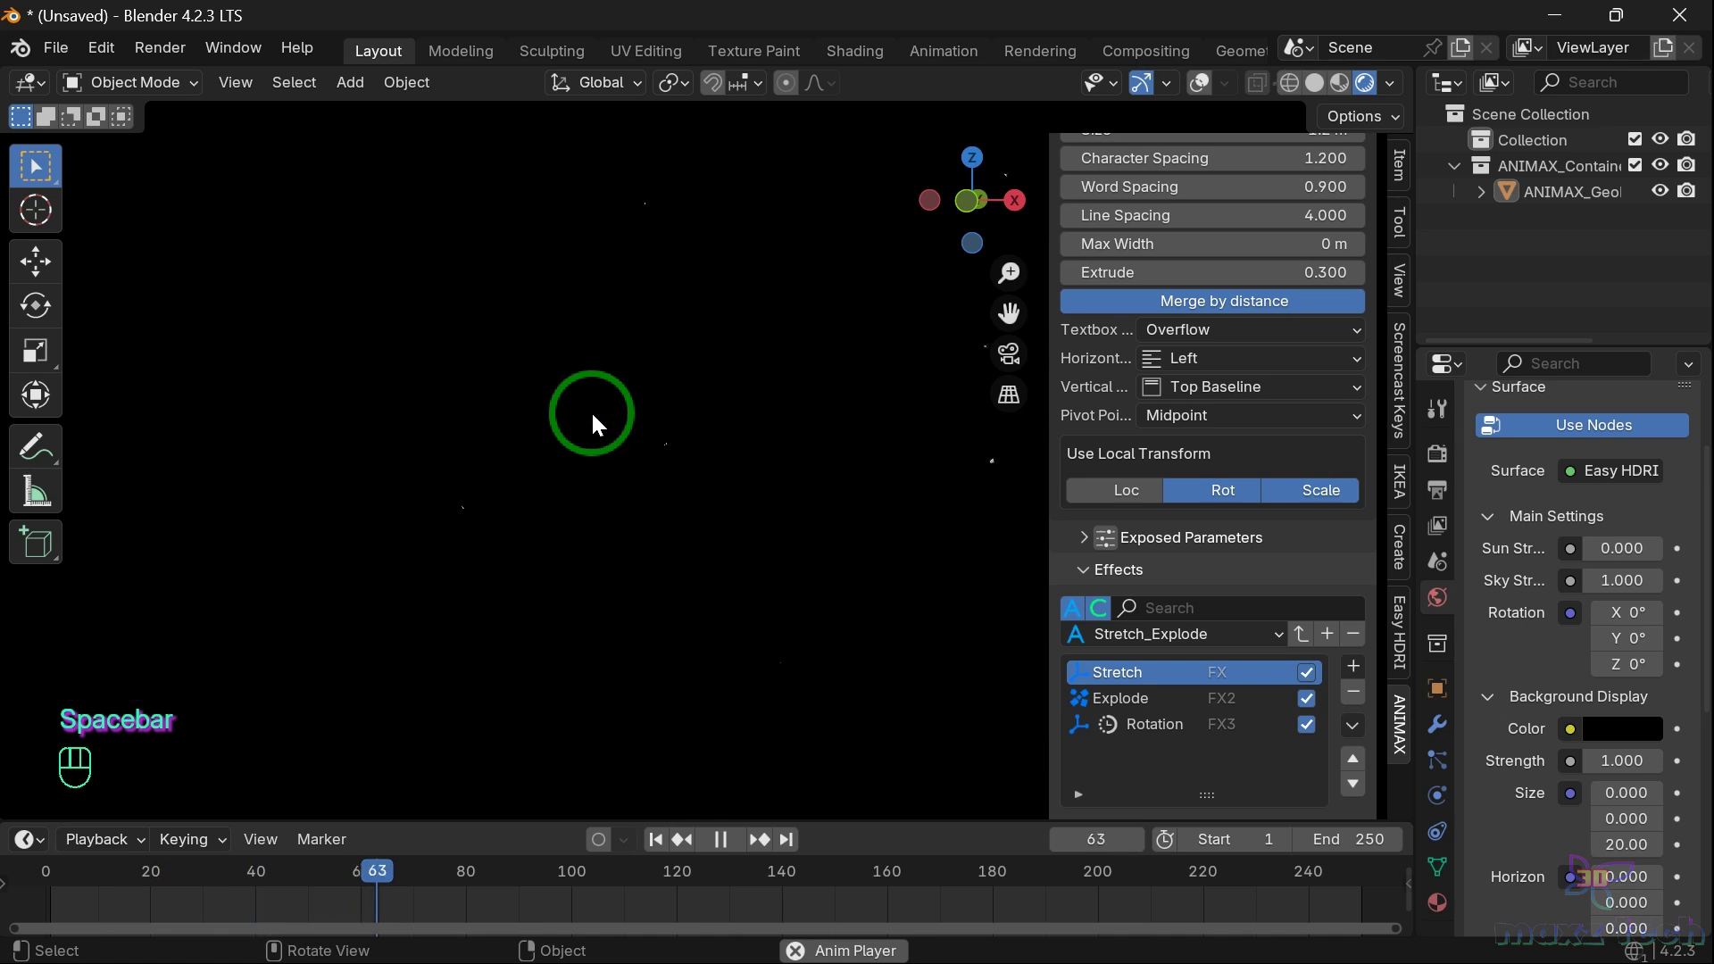
pyautogui.press('space')
pyautogui.click(46, 883)
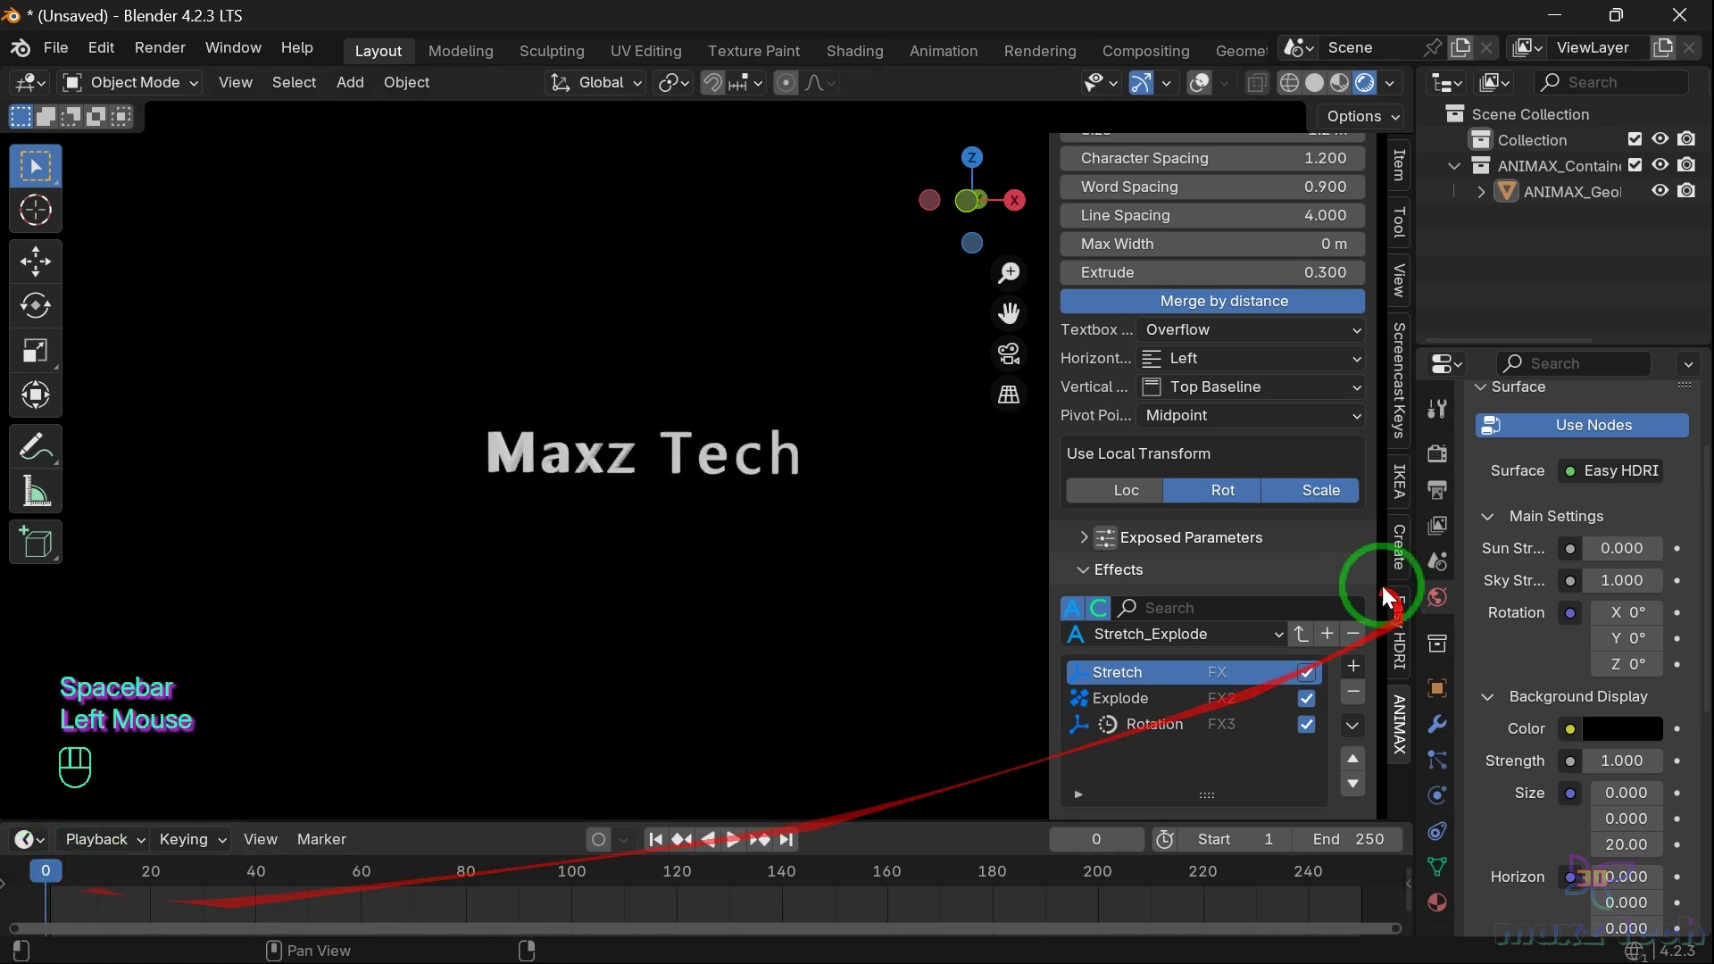
# Remove the Stretch, Explode and Rotation effects and apply the Text_Assemble preset to the text
pyautogui.click(1354, 692)
pyautogui.click(1352, 692)
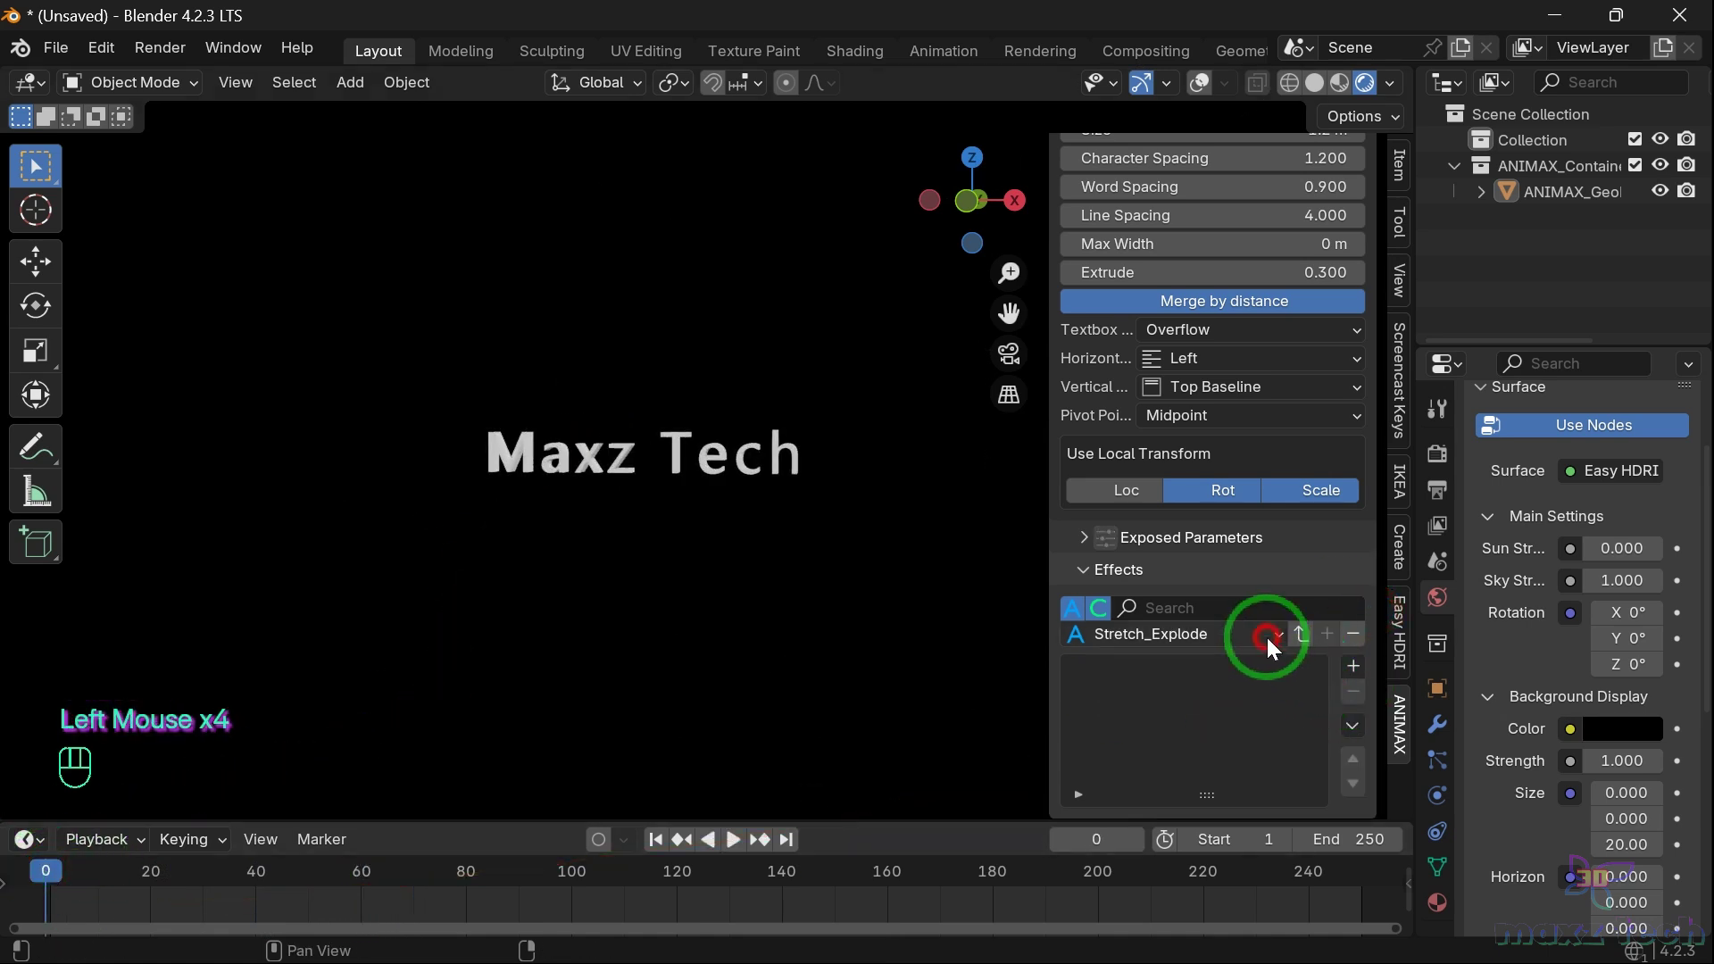
pyautogui.click(1266, 635)
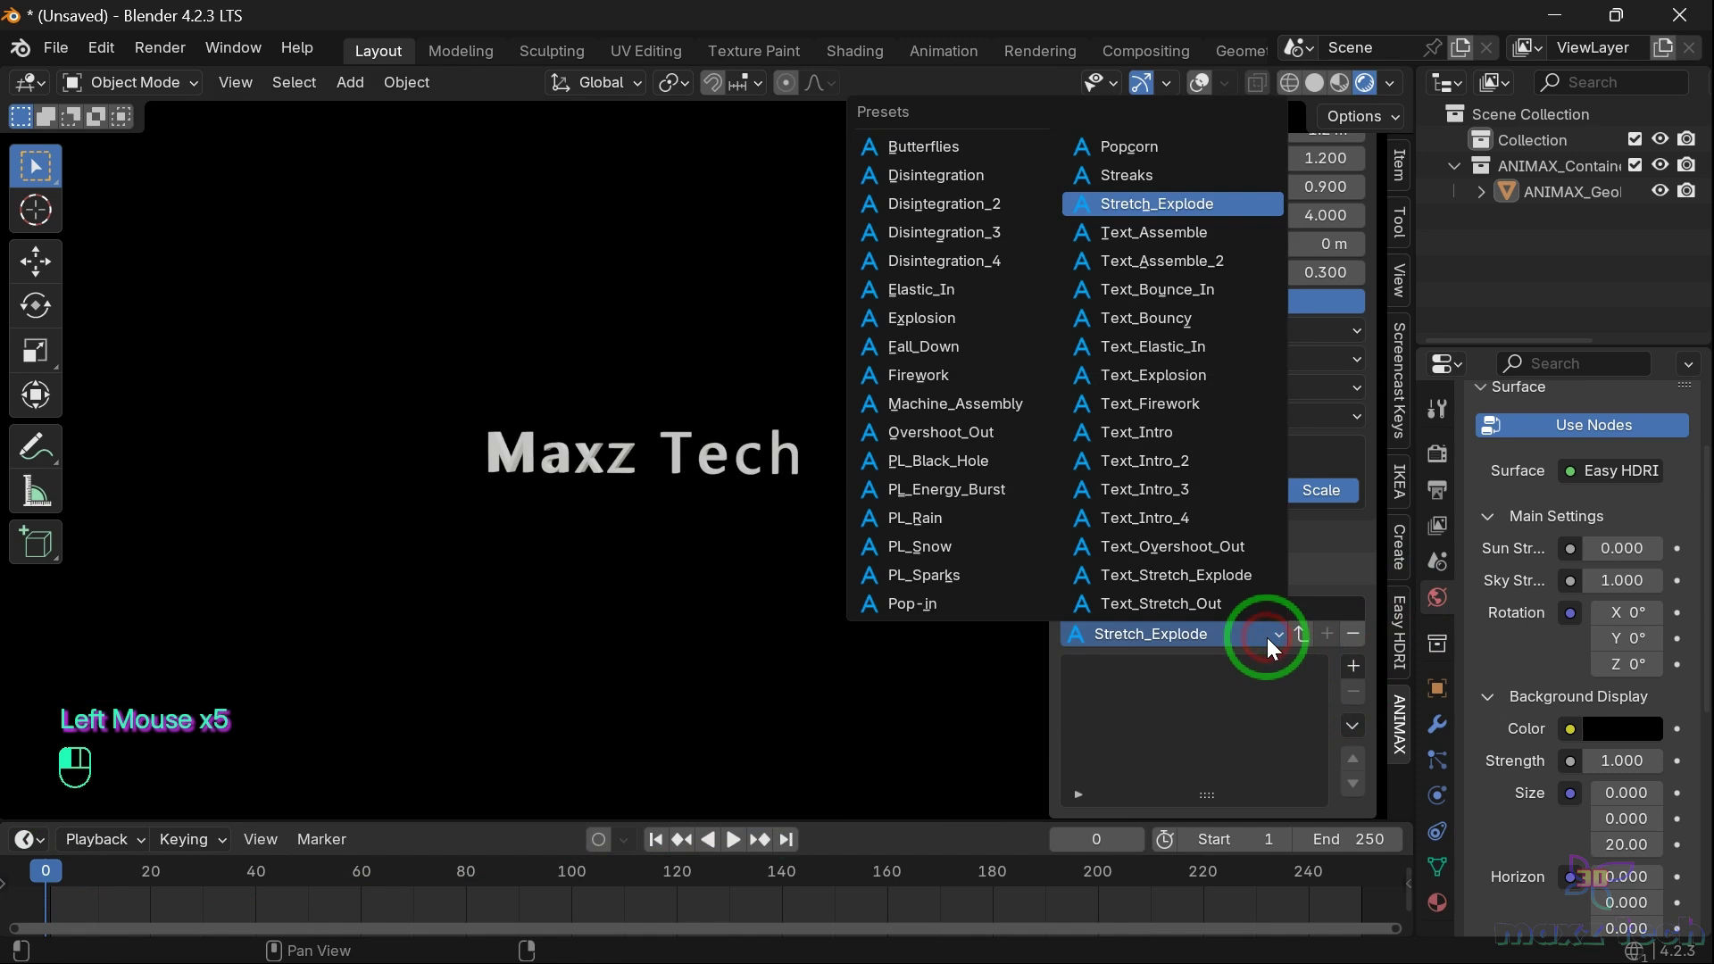
pyautogui.click(1139, 233)
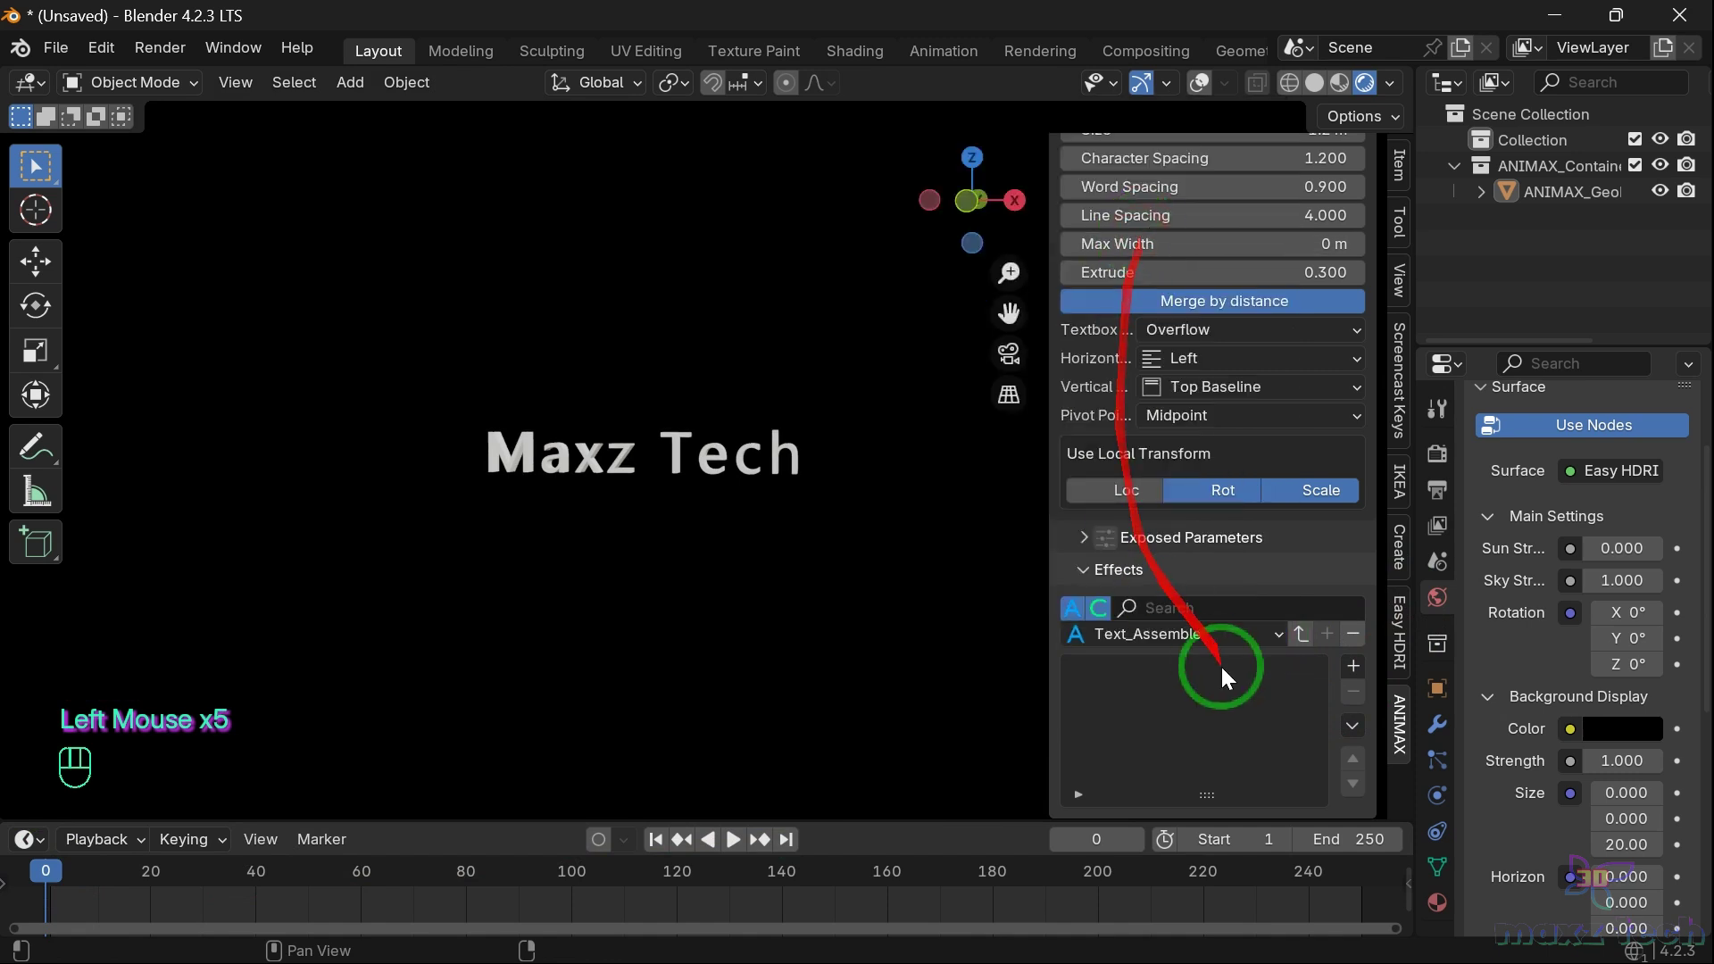
pyautogui.click(1300, 634)
# Play the Text_Assemble animation past frame 68 and return to frame 0
pyautogui.press('space')
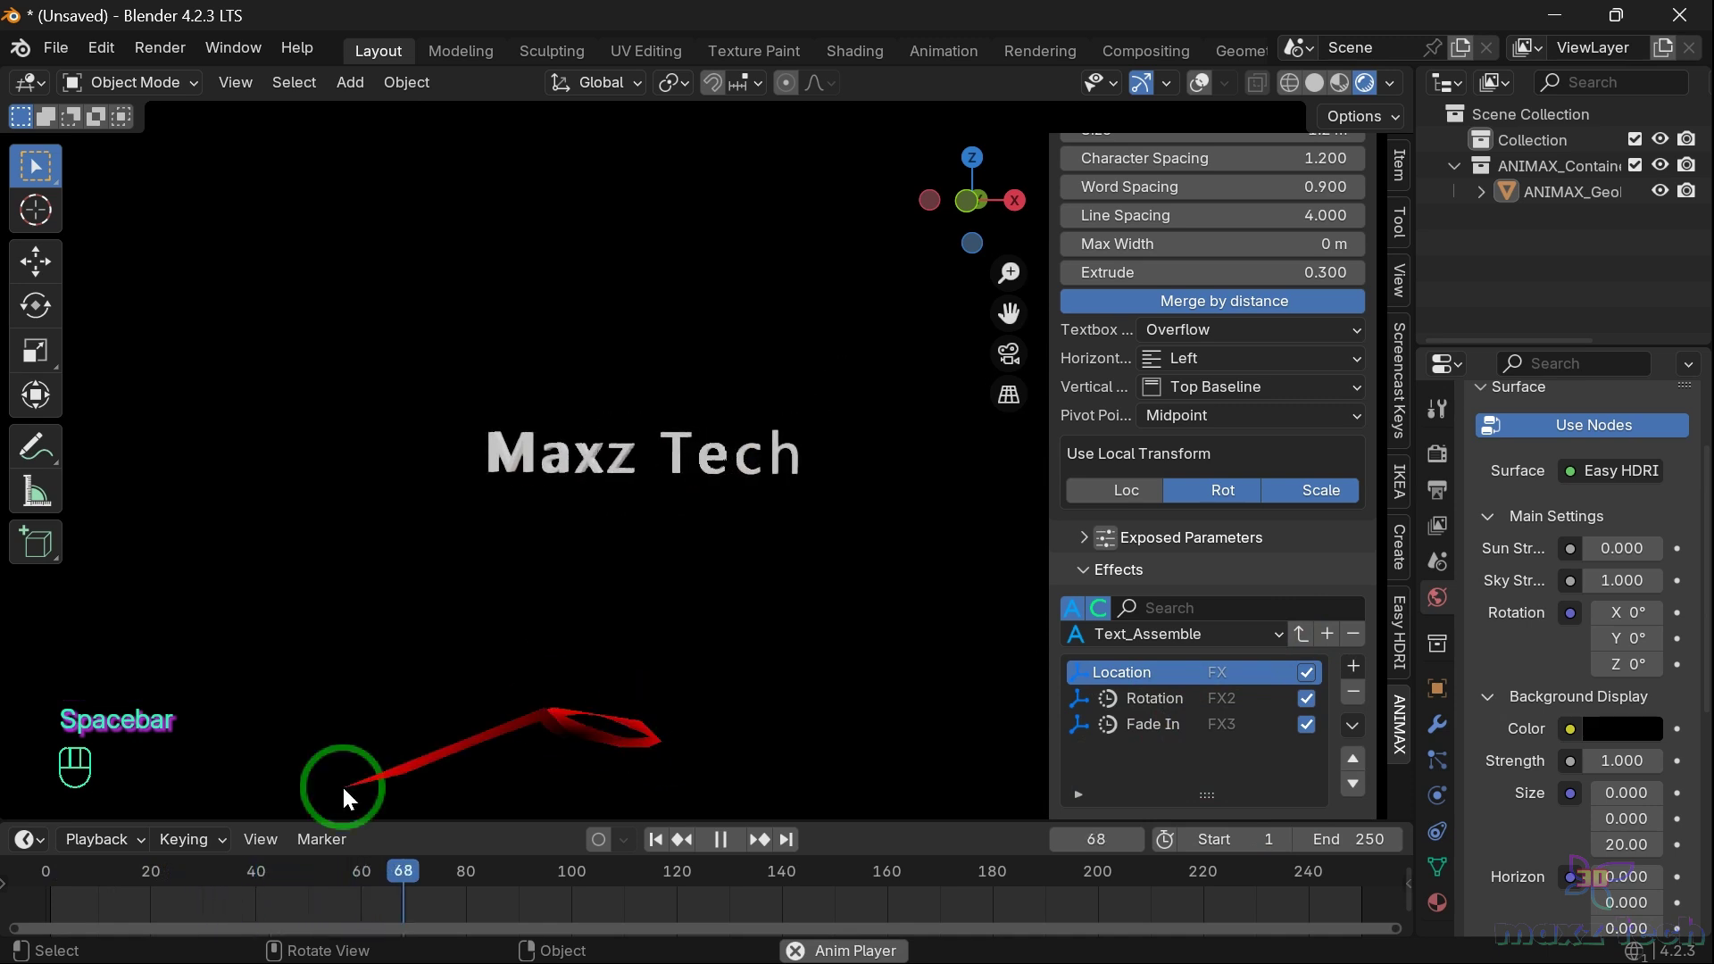
pyautogui.click(46, 877)
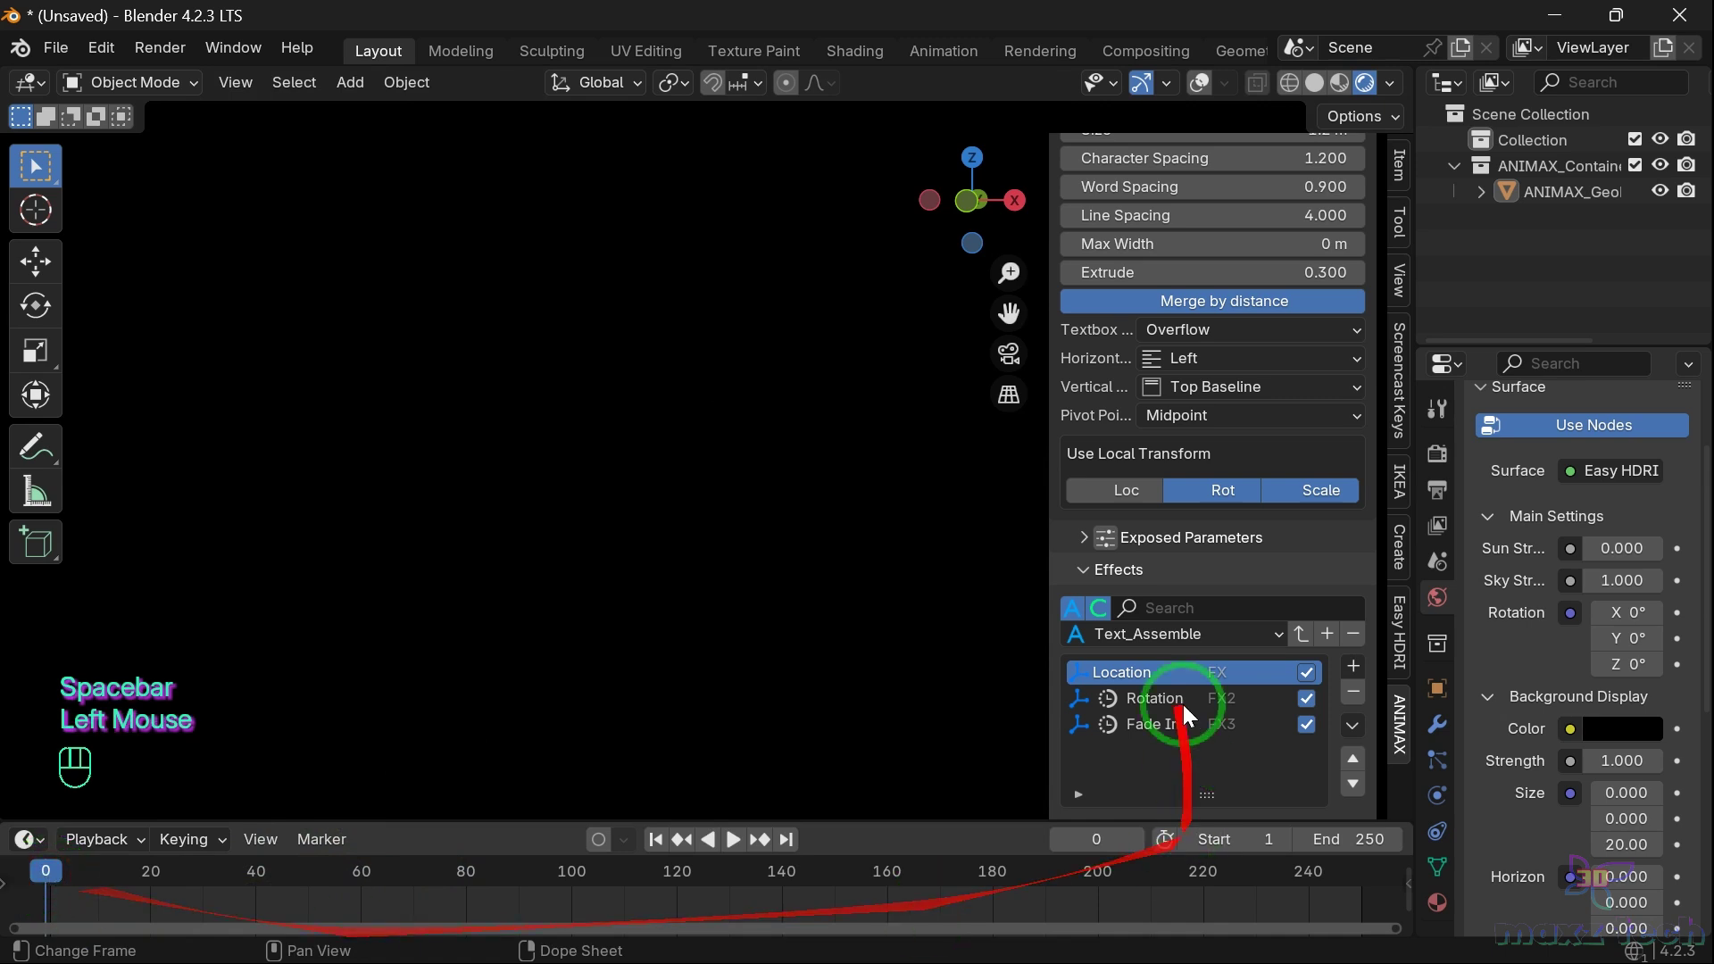
# Remove the Location, Rotation and Fade In effects and apply the Text_Assemble_2 preset to the text
pyautogui.click(1359, 700)
pyautogui.click(1359, 700)
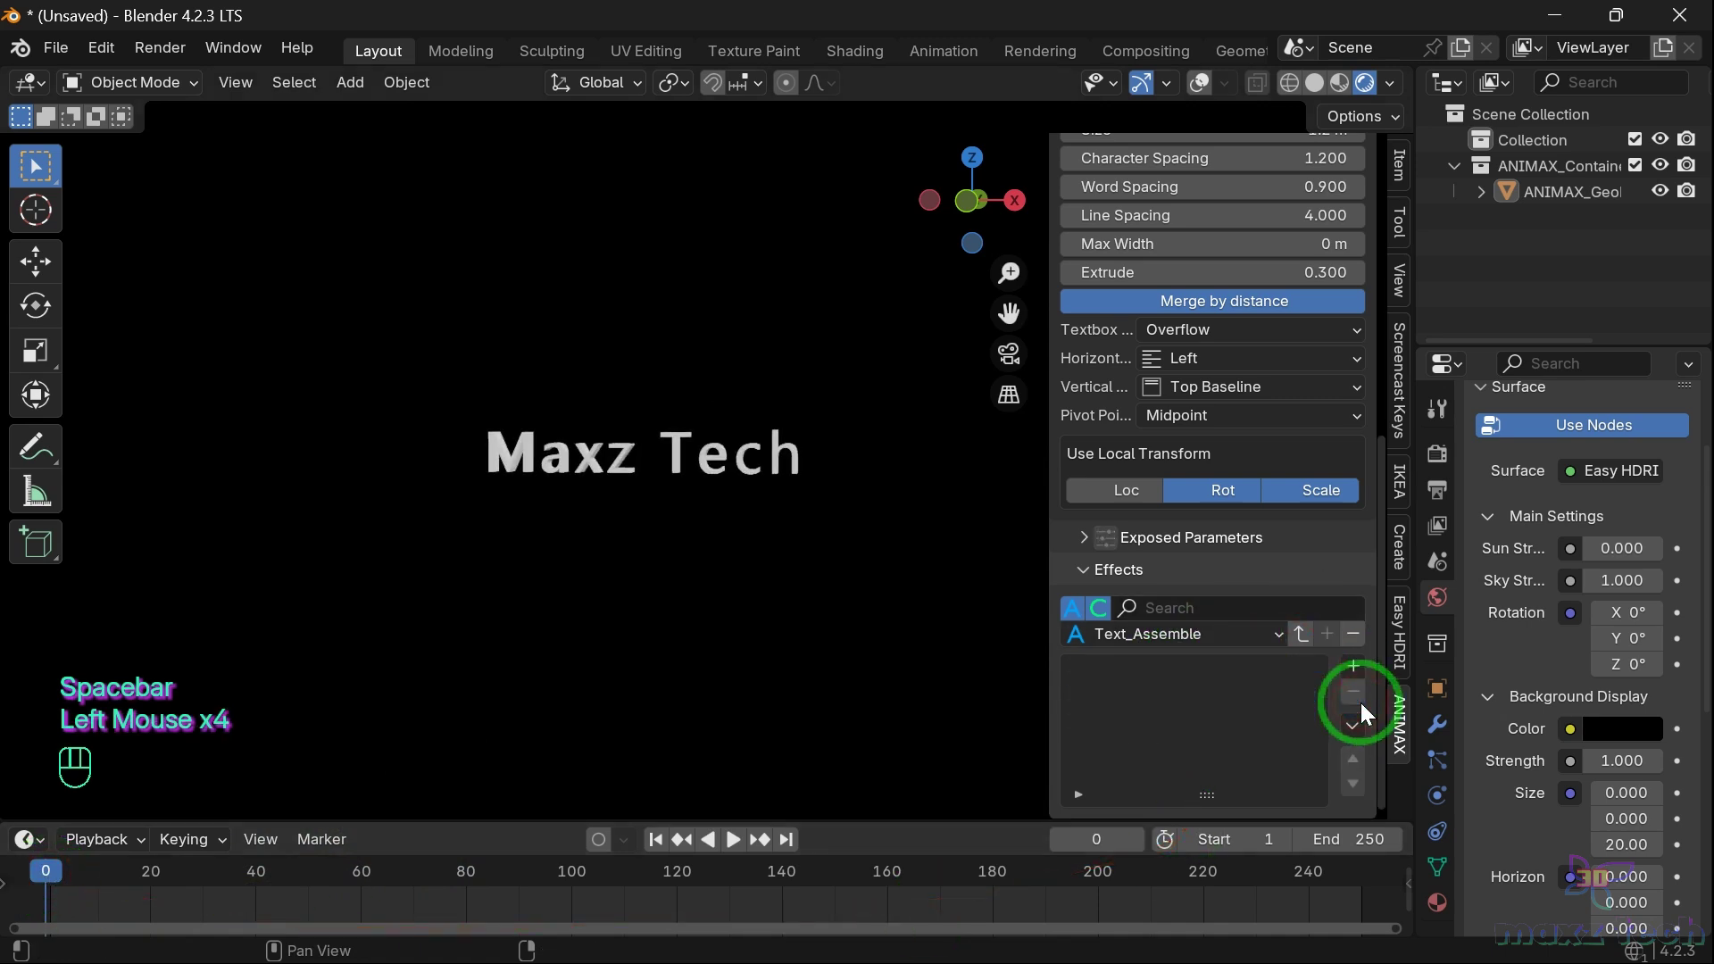
pyautogui.click(1228, 634)
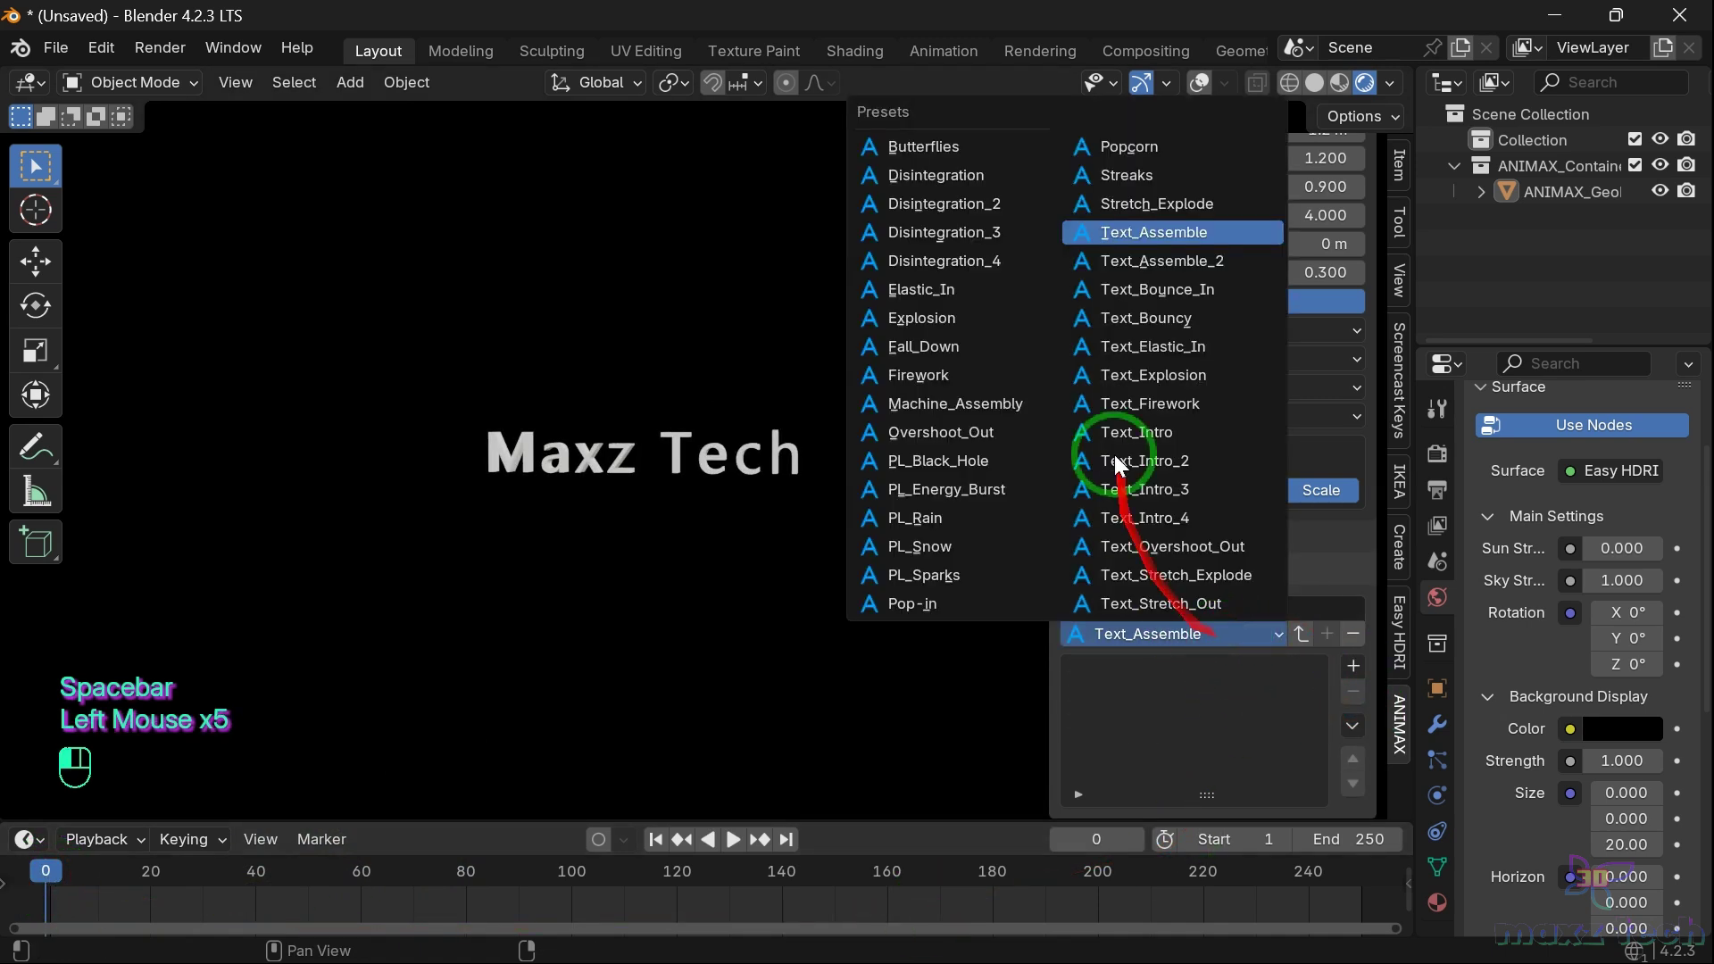
pyautogui.click(1165, 261)
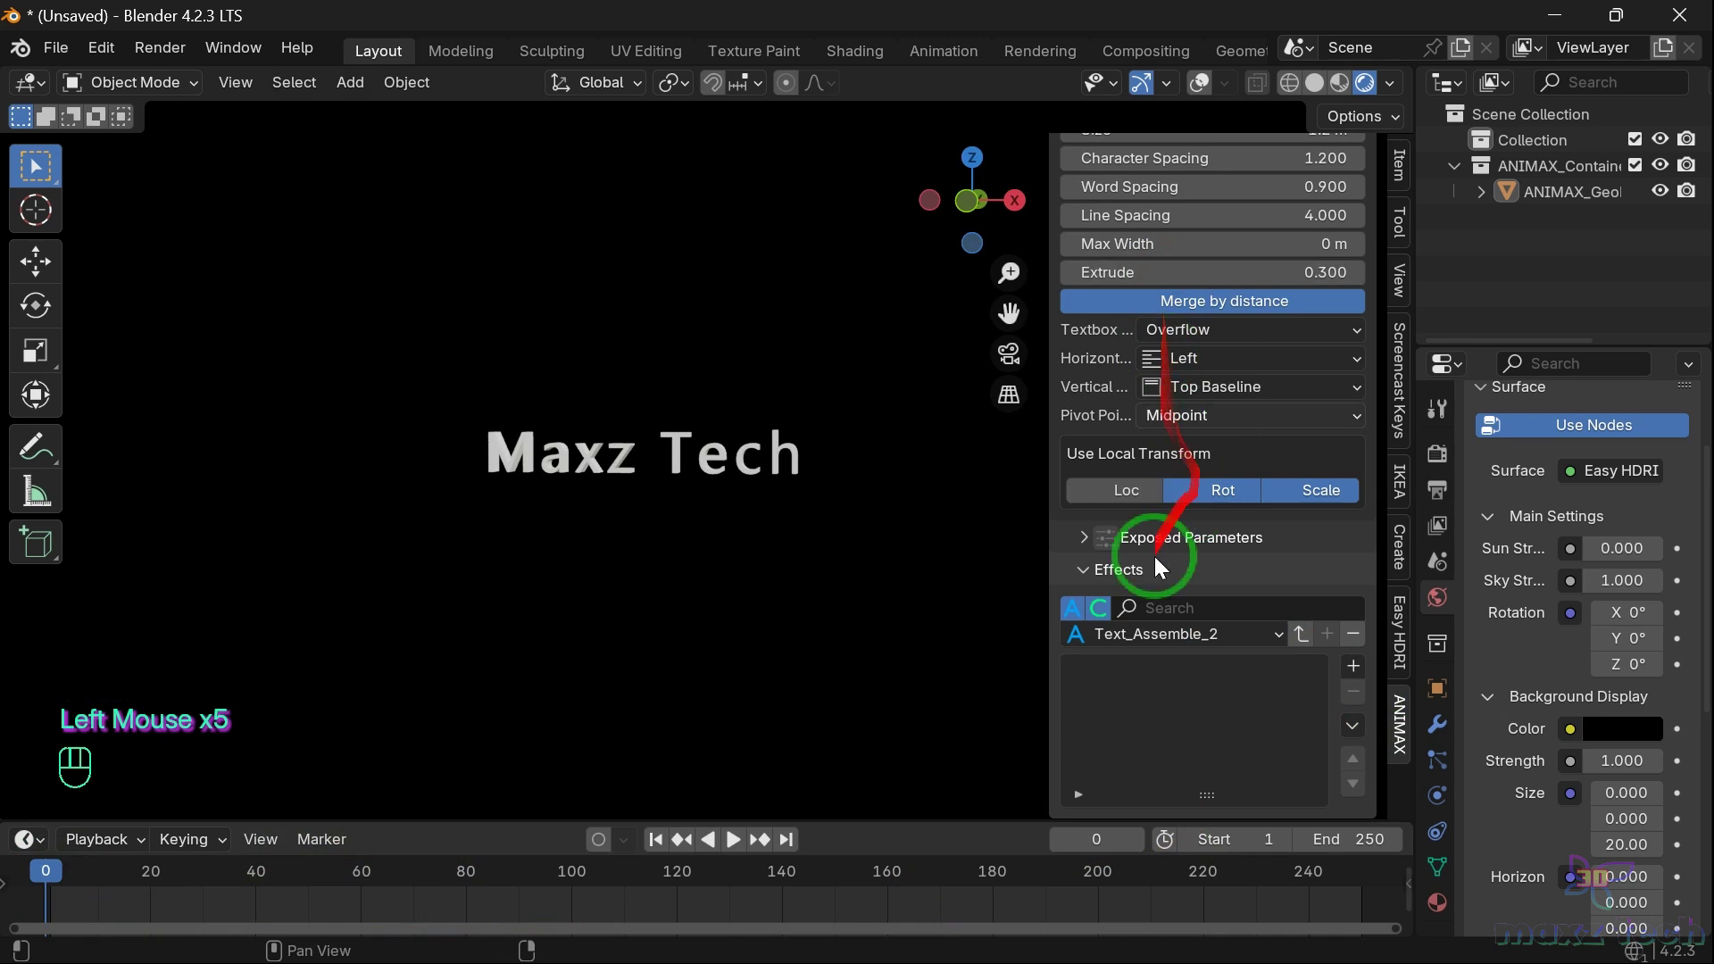
pyautogui.click(1301, 634)
# Play the Text_Assemble_2 animation to about frame 149 and return to frame 0
pyautogui.press('space')
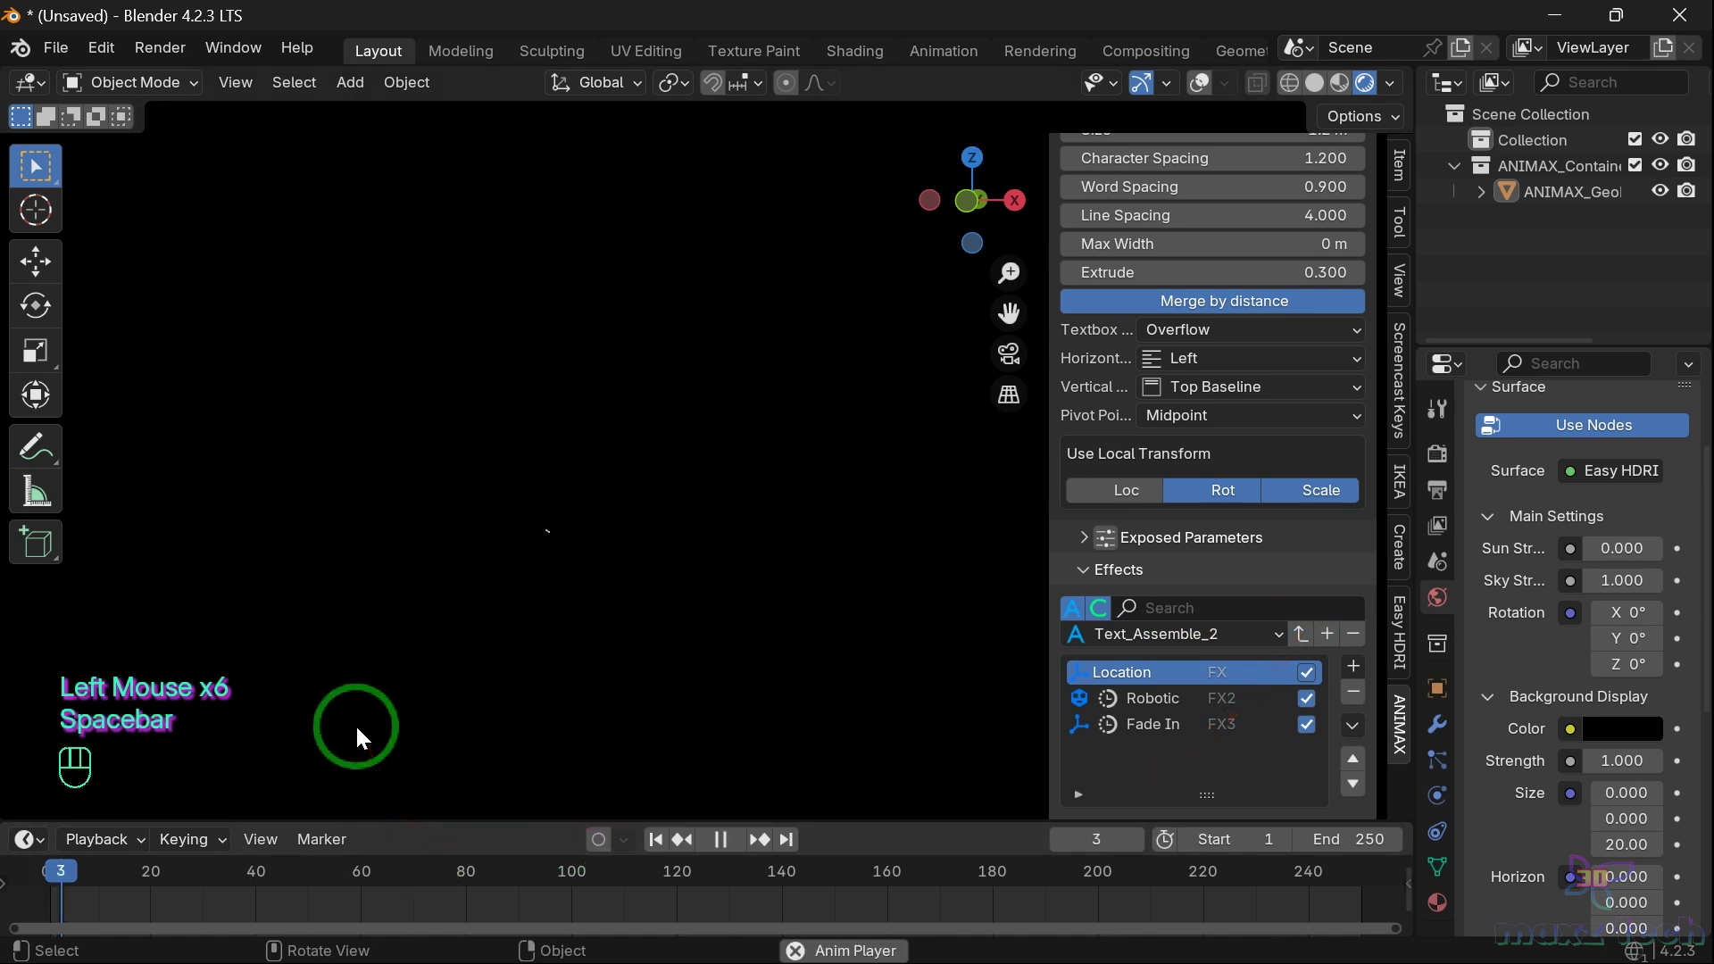
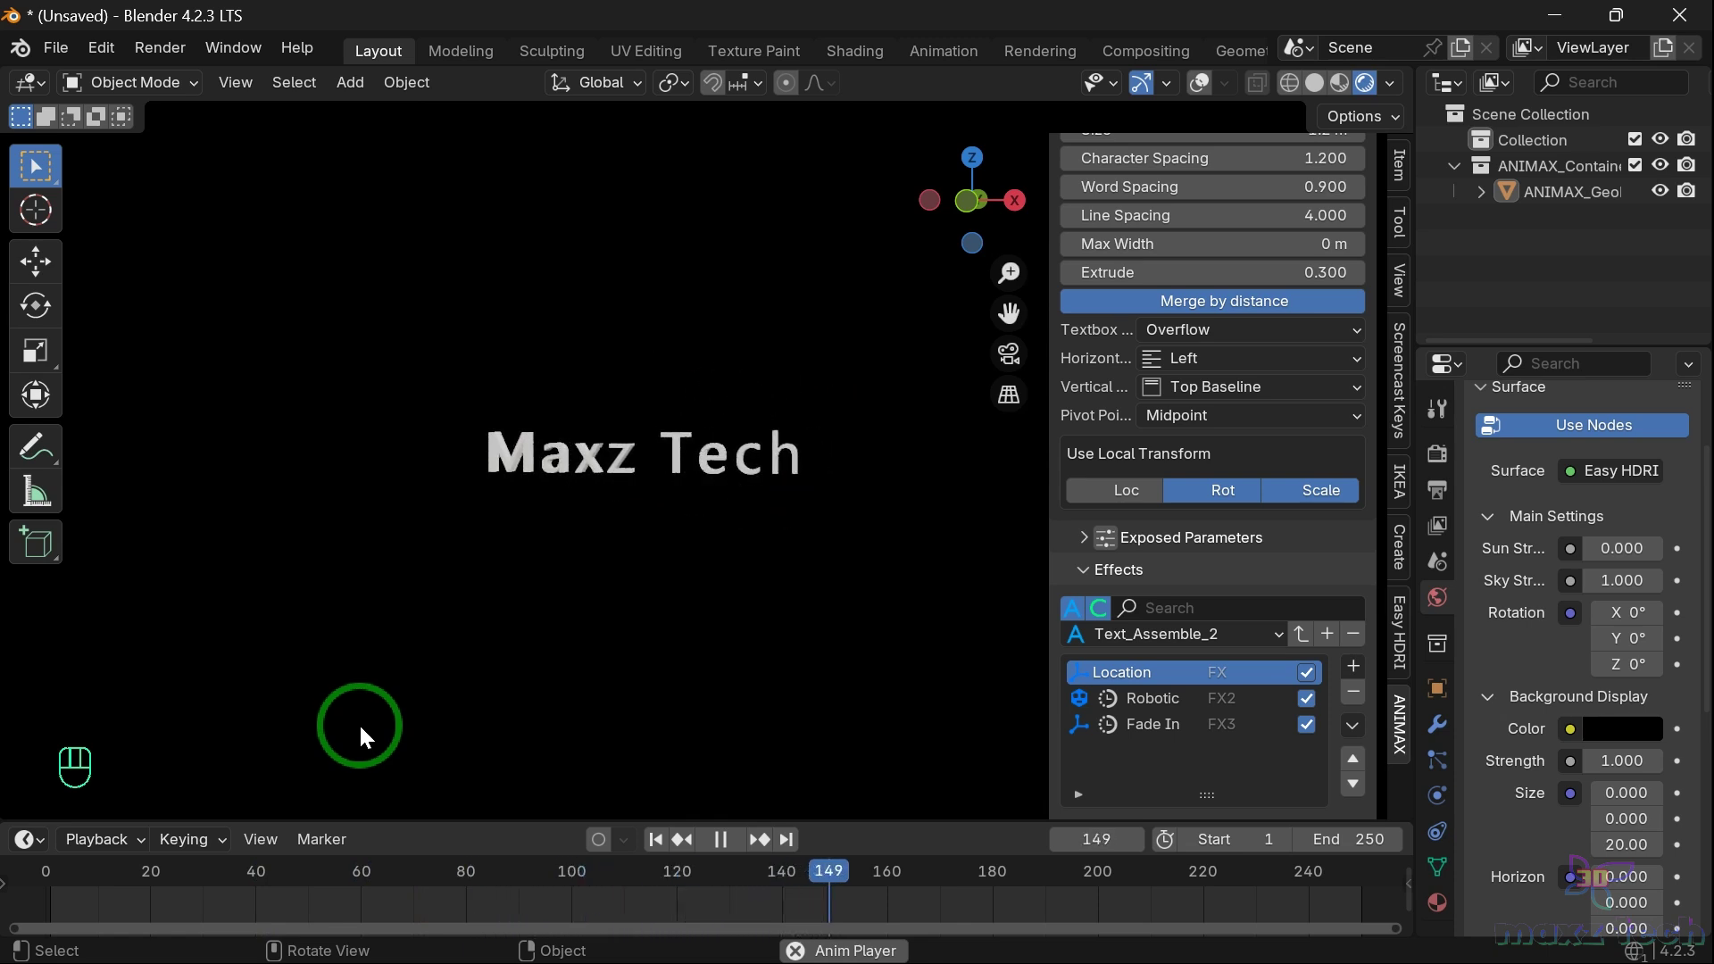
pyautogui.press('space')
pyautogui.click(44, 879)
# Remove the Location, Robotic and Fade In effects and apply the Text_Bounce_In preset to the text
pyautogui.click(1354, 693)
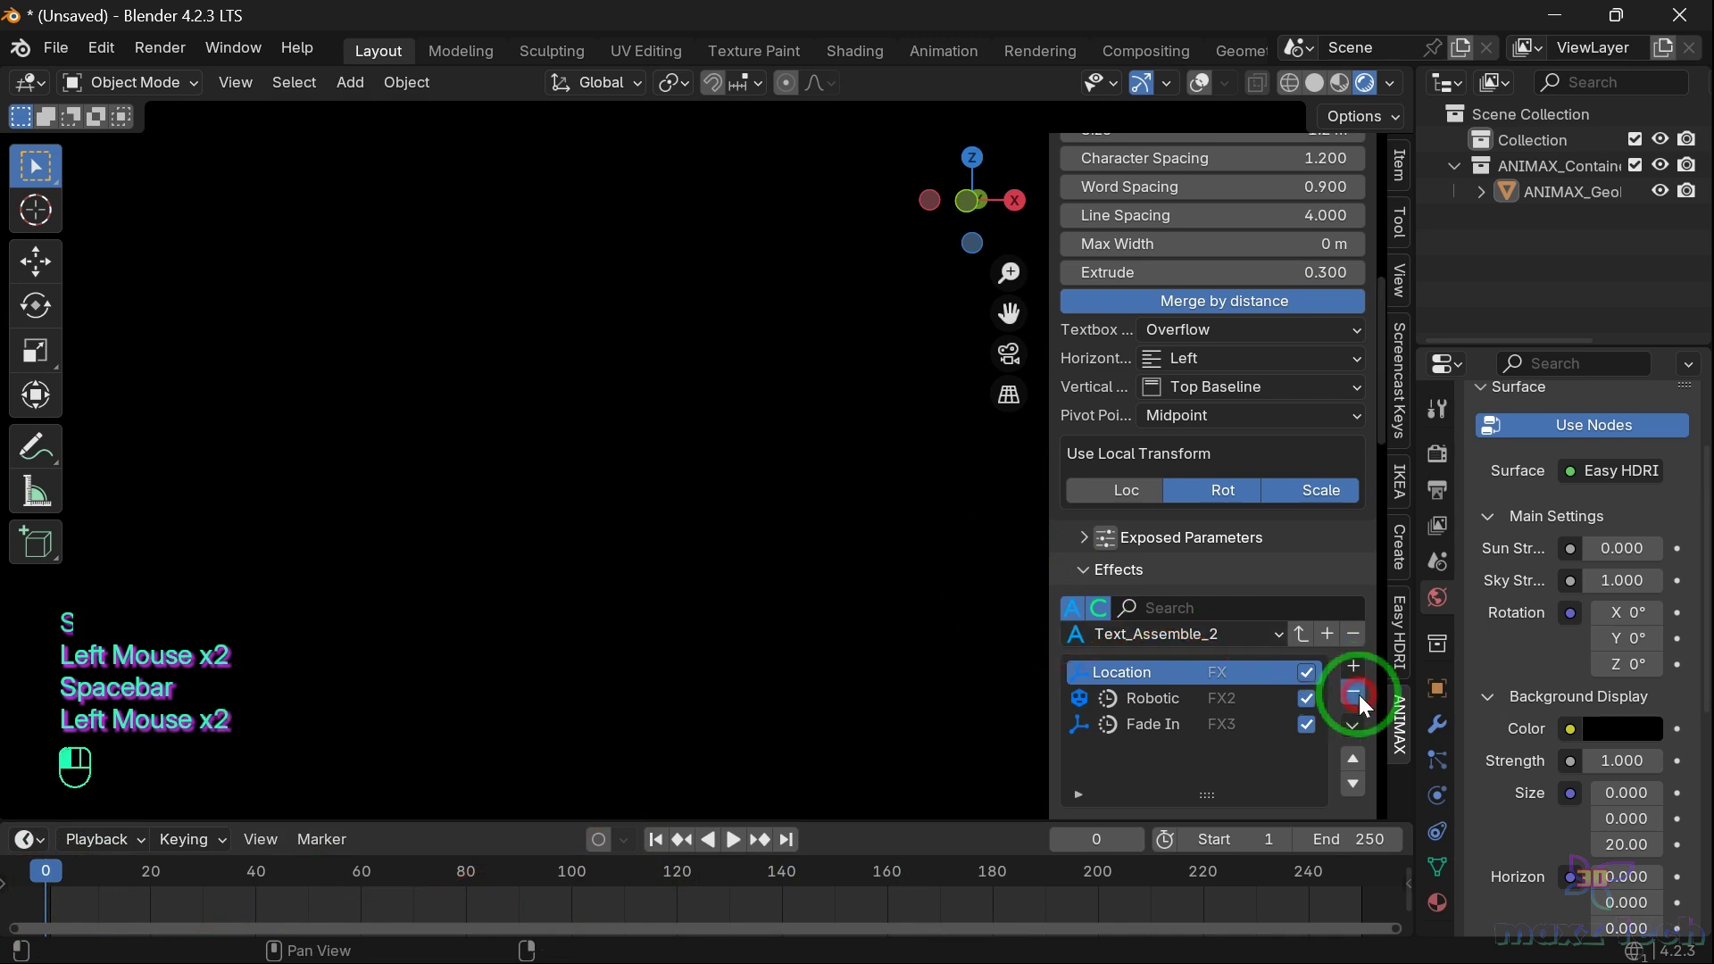
pyautogui.click(1355, 692)
pyautogui.click(1357, 694)
pyautogui.click(1238, 634)
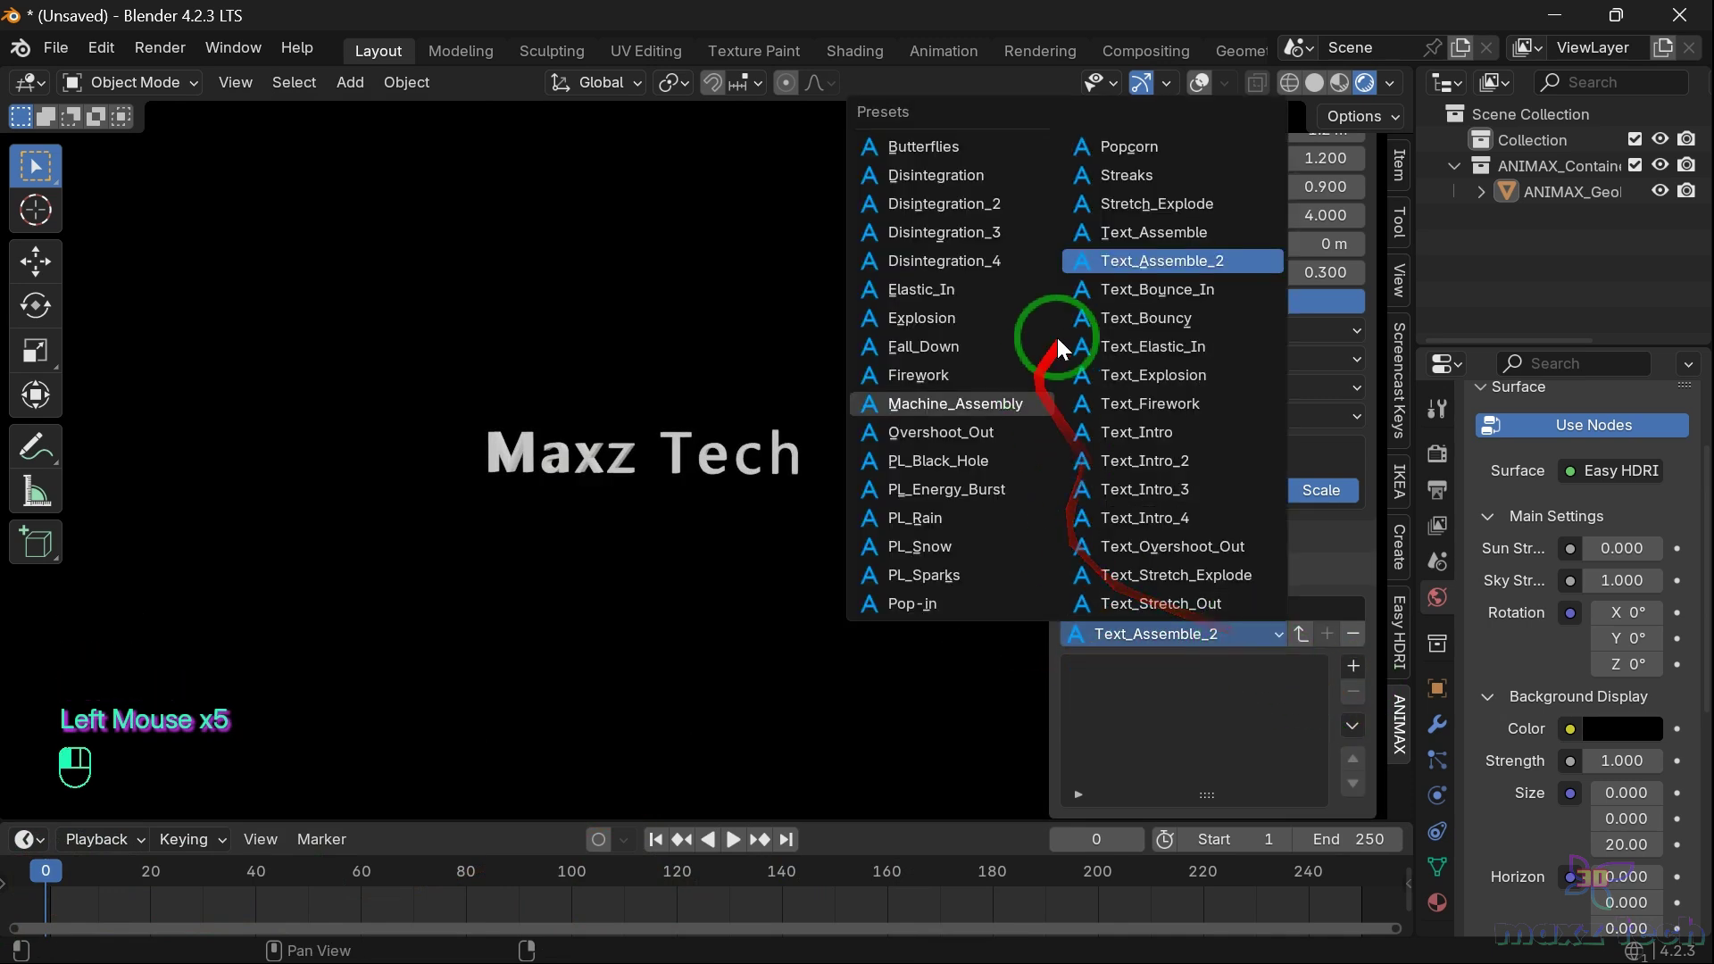
pyautogui.click(1168, 287)
pyautogui.click(1294, 633)
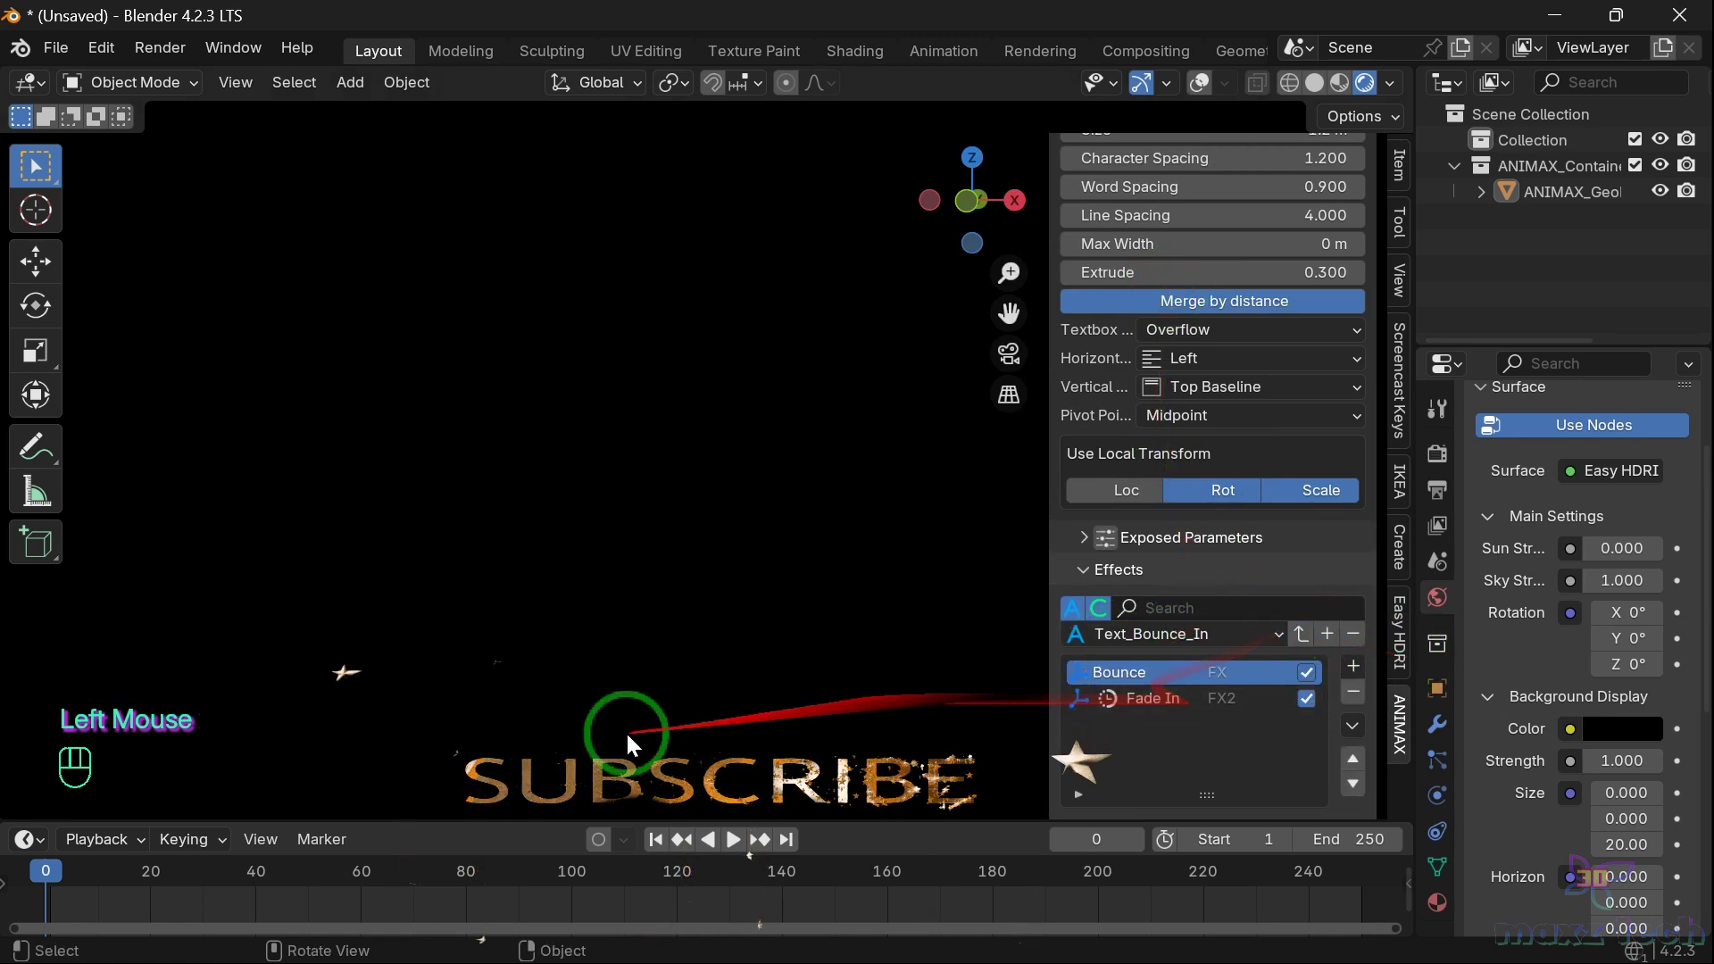
# Play the Text_Bounce_In animation to about frame 64 and return to frame 0
pyautogui.press('space')
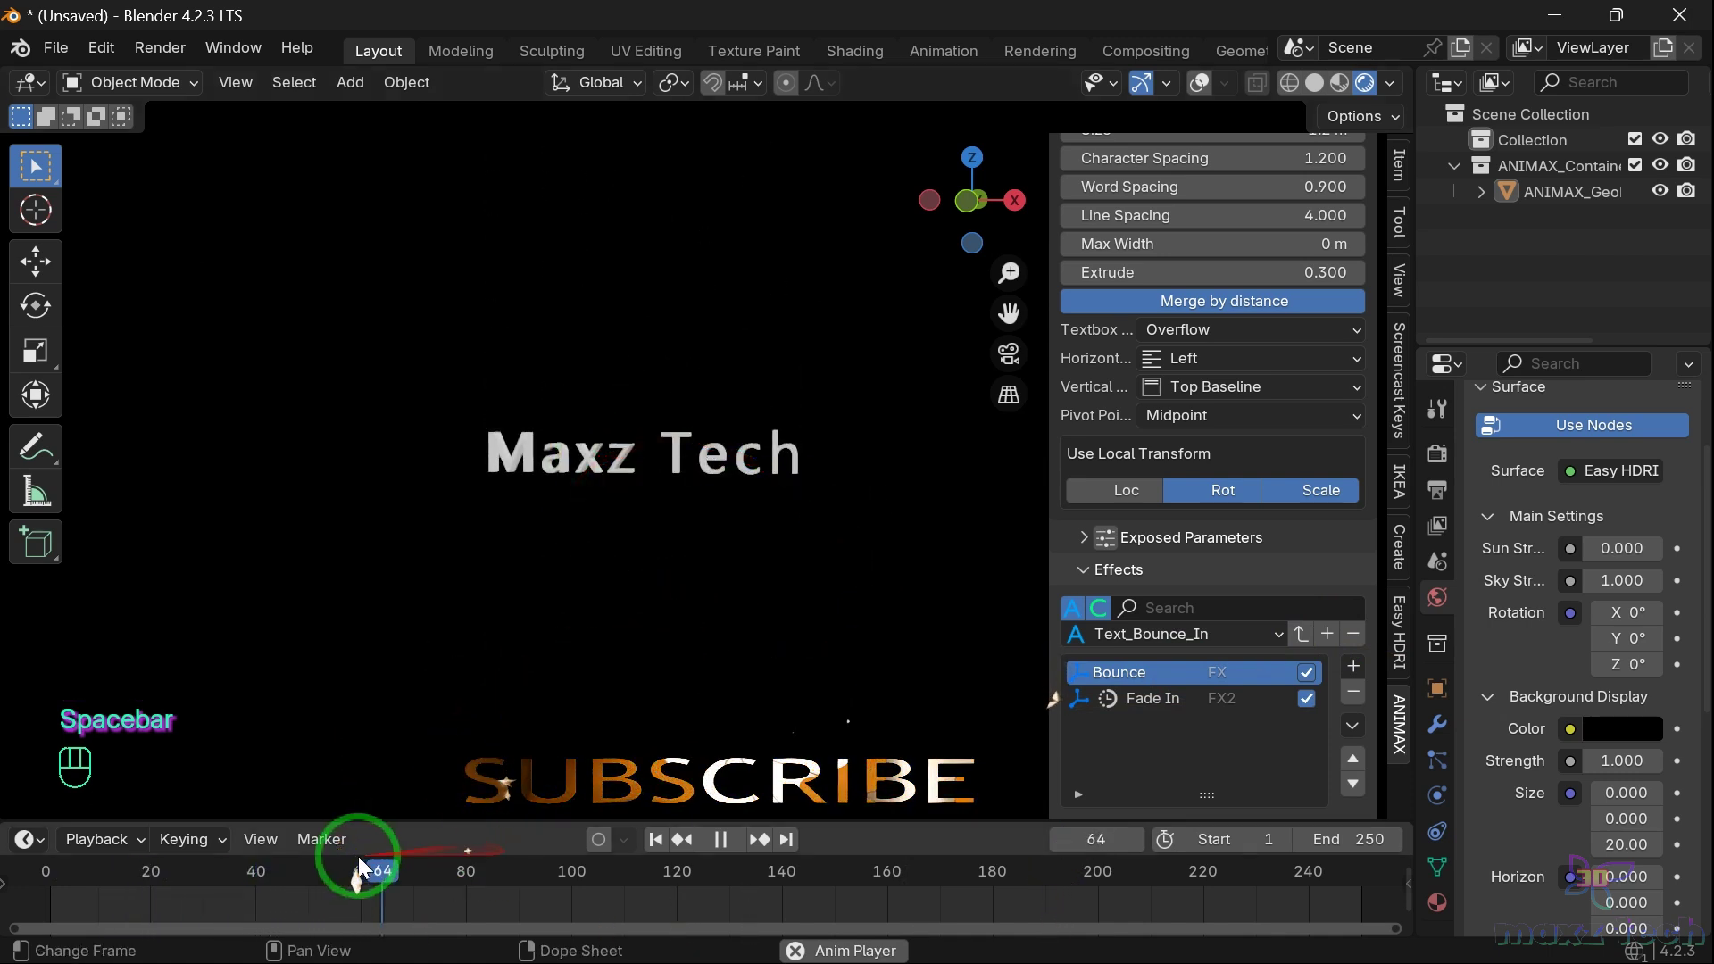
pyautogui.press('space')
pyautogui.click(50, 875)
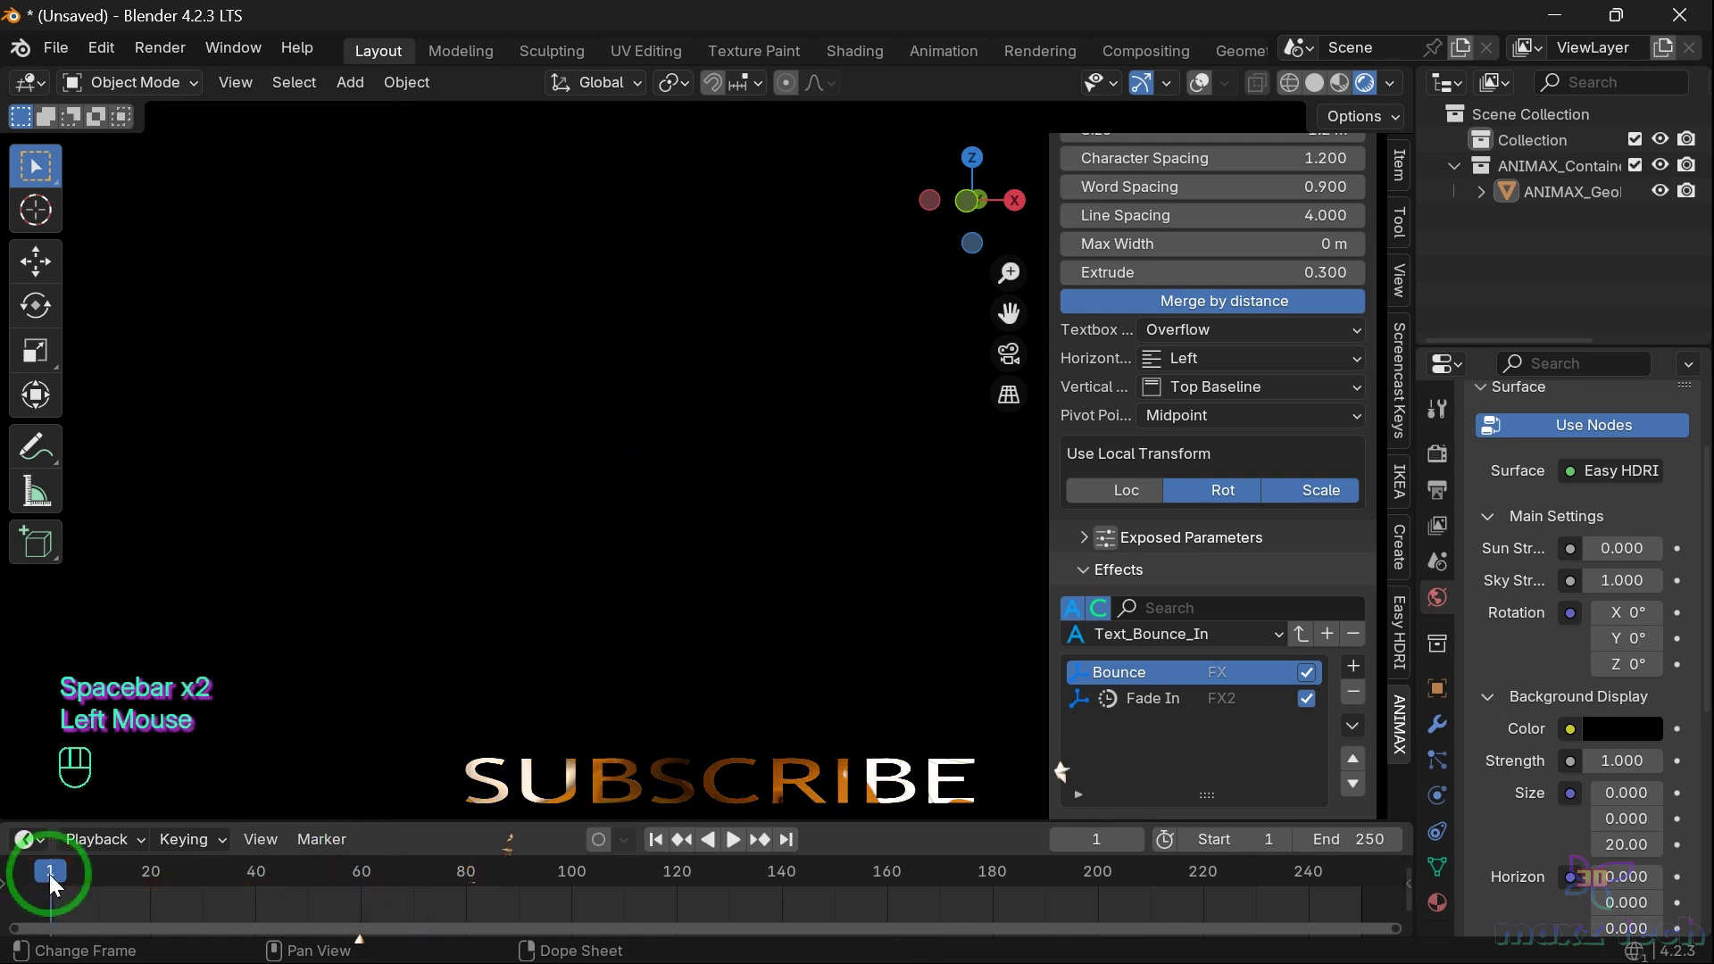
pyautogui.click(46, 875)
# Remove the Bounce and Fade In effects and apply the Text_Bouncy preset to the text
pyautogui.click(1354, 694)
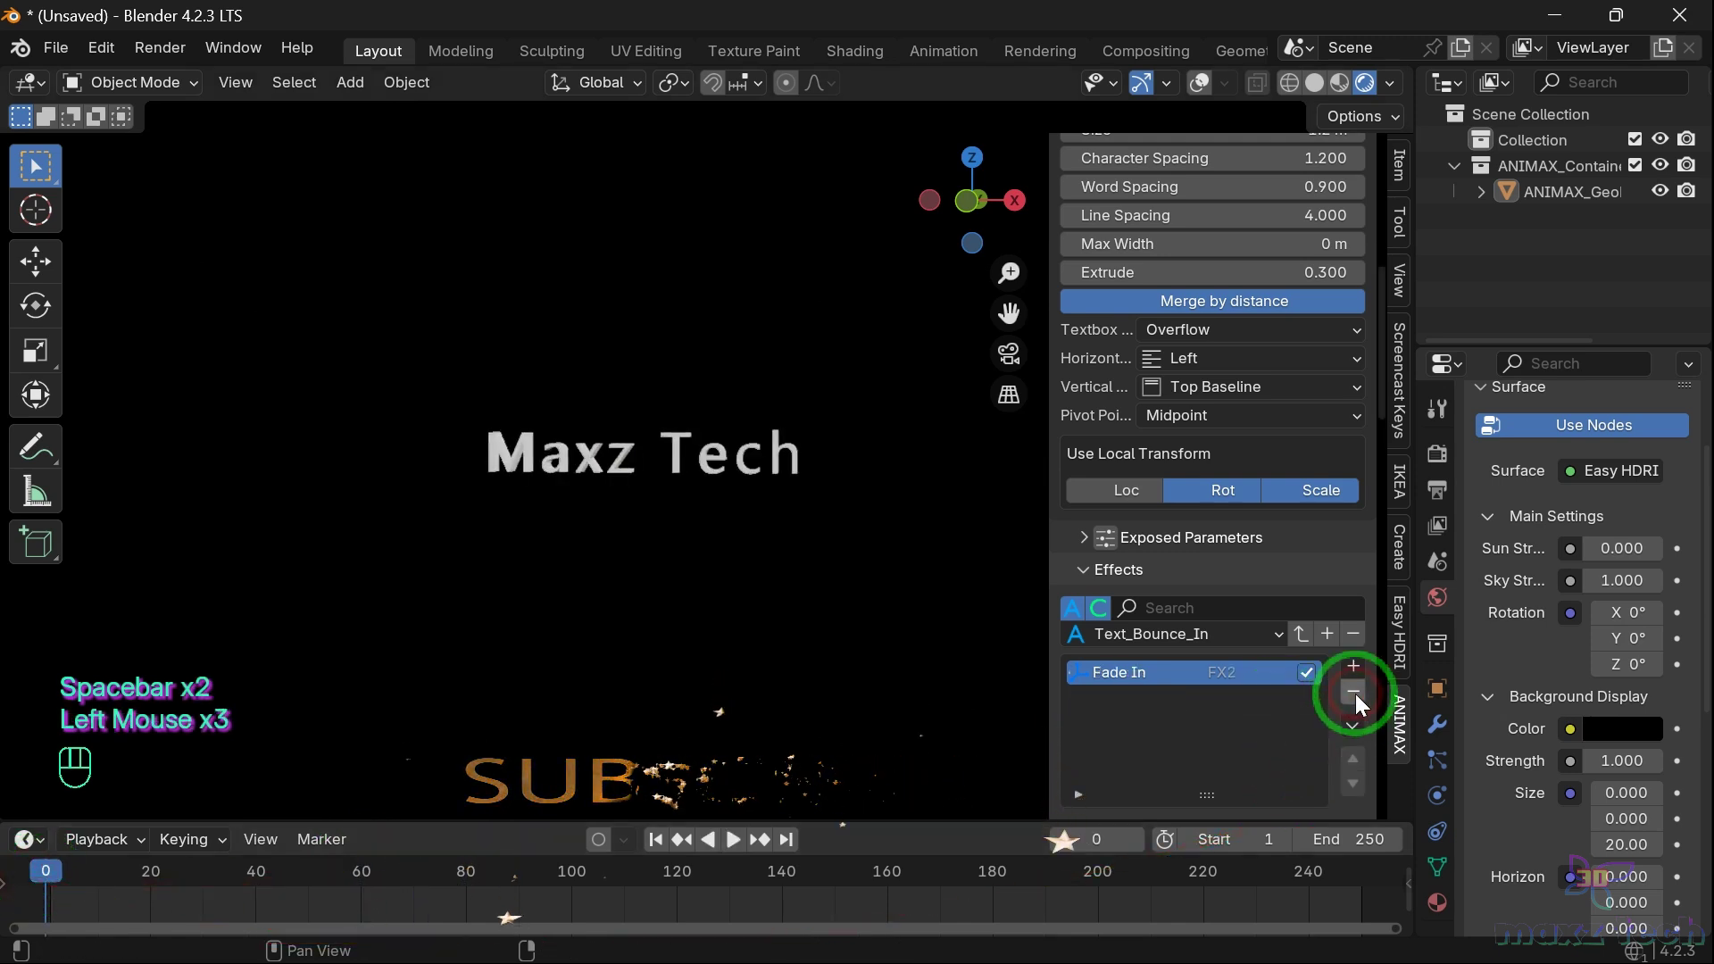
pyautogui.click(1354, 694)
pyautogui.click(1261, 636)
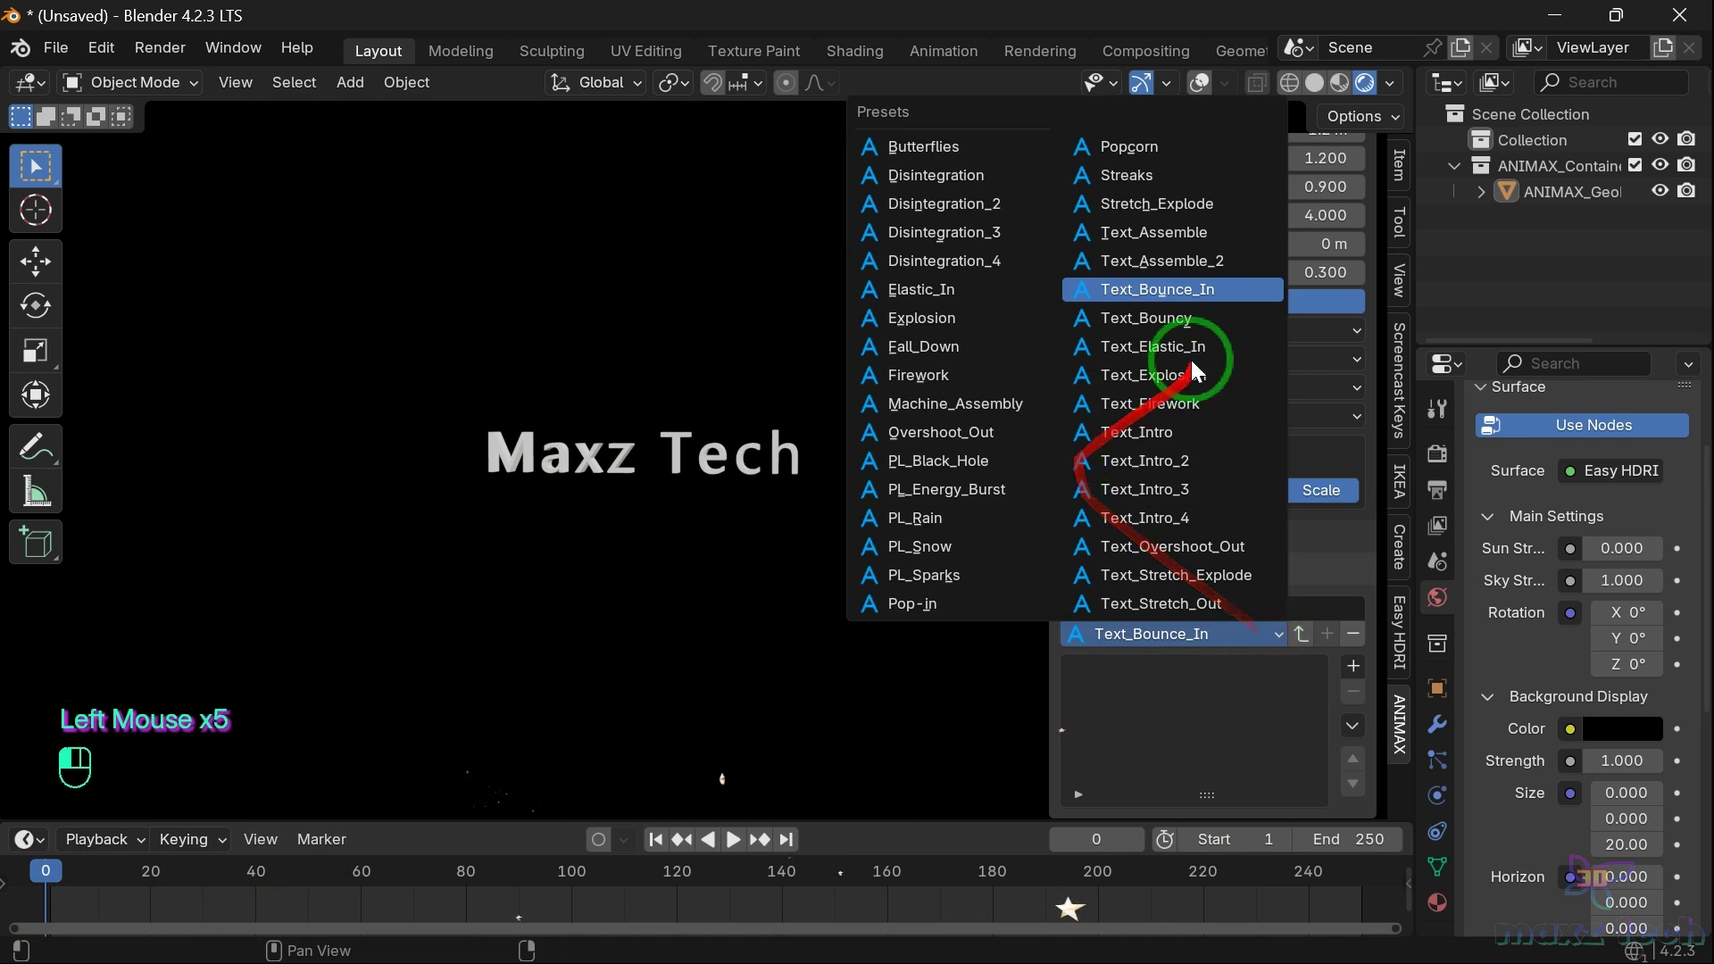
pyautogui.click(1122, 323)
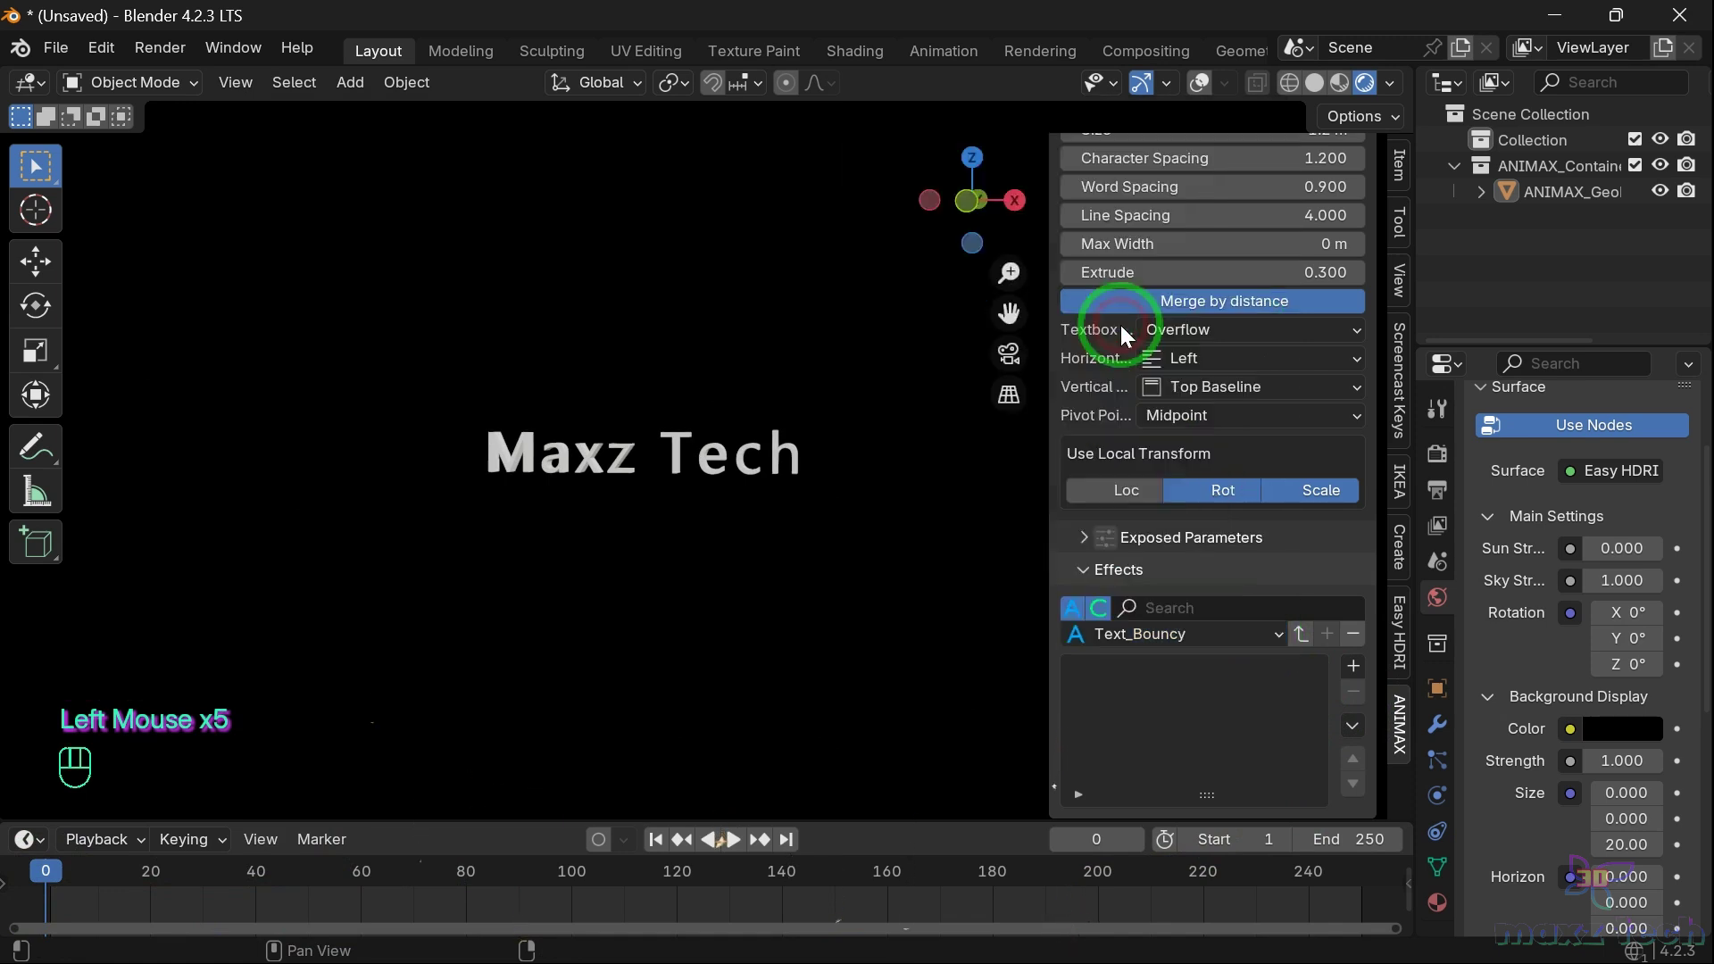
pyautogui.click(1300, 634)
# Play the Text_Bouncy animation to about frame 79 and return to frame 0
pyautogui.press('space')
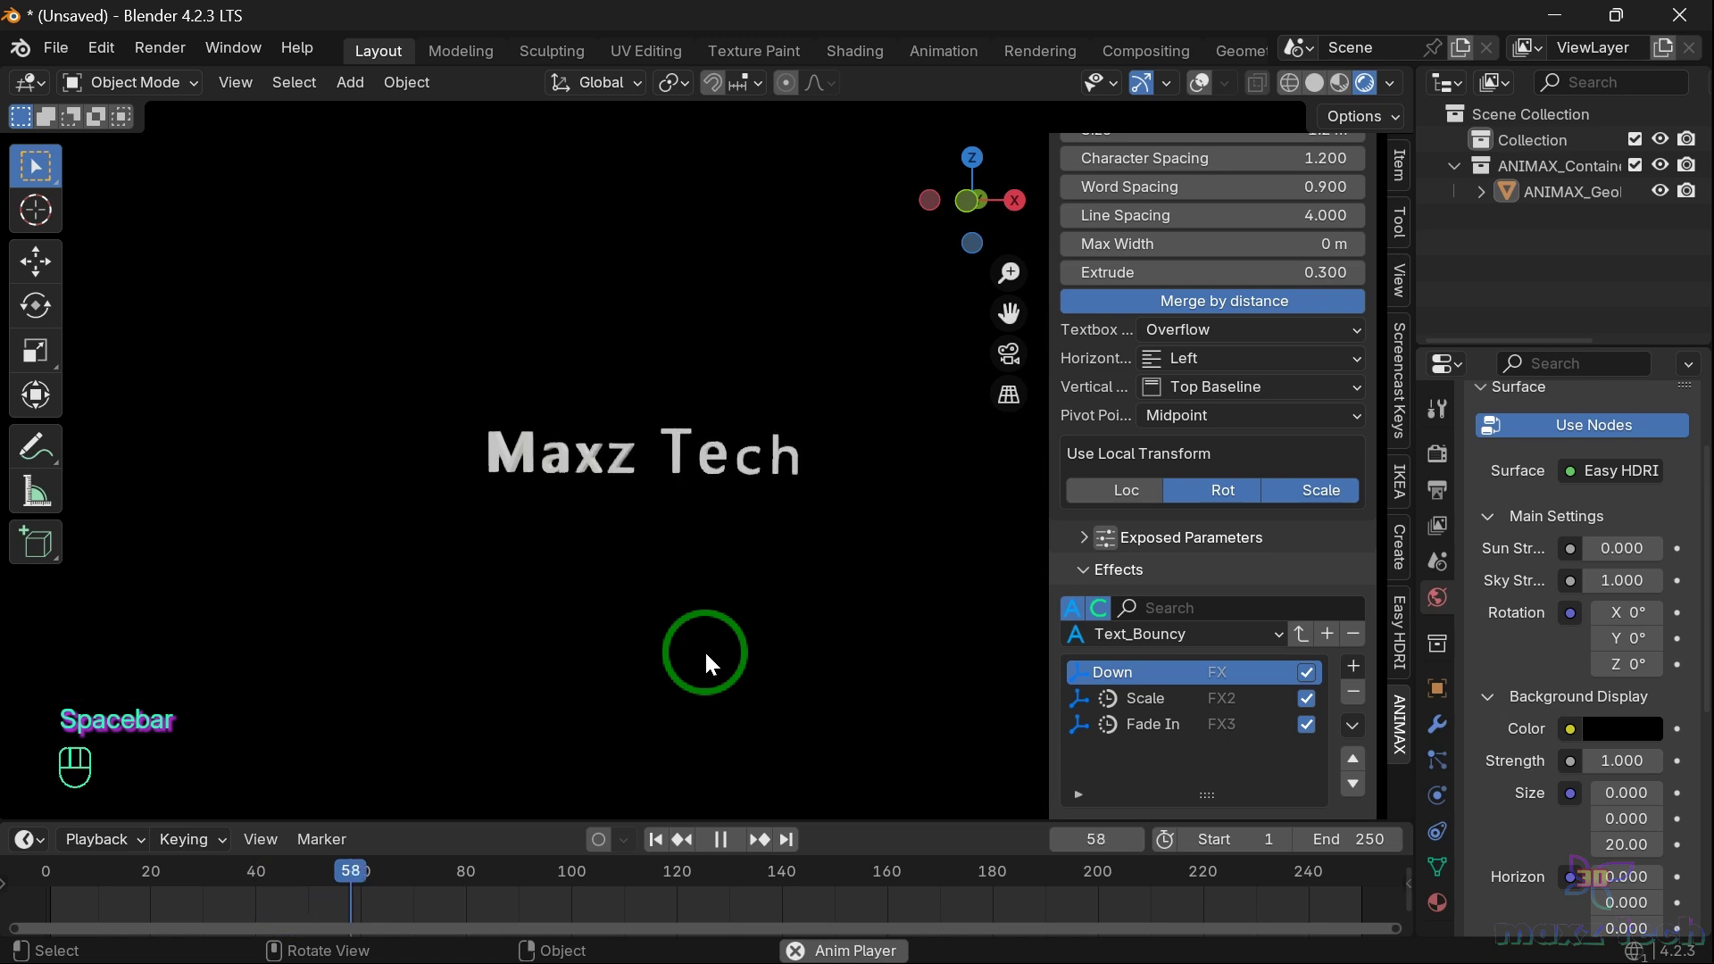
pyautogui.press('space')
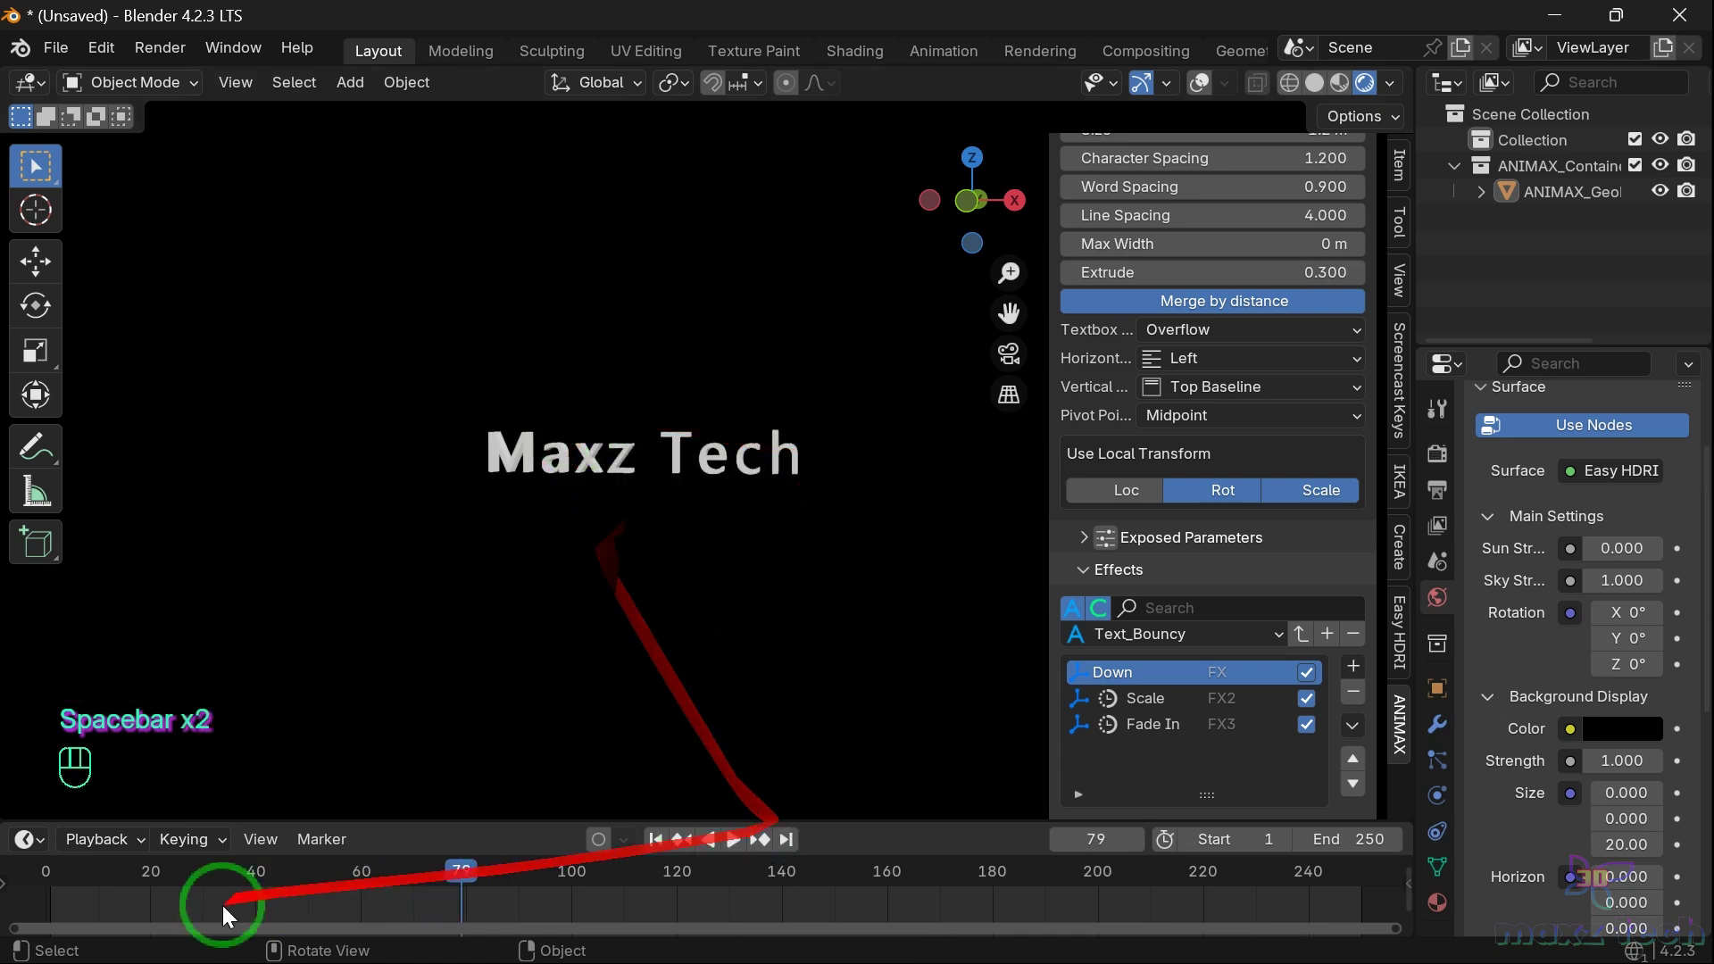
pyautogui.doubleClick(35, 878)
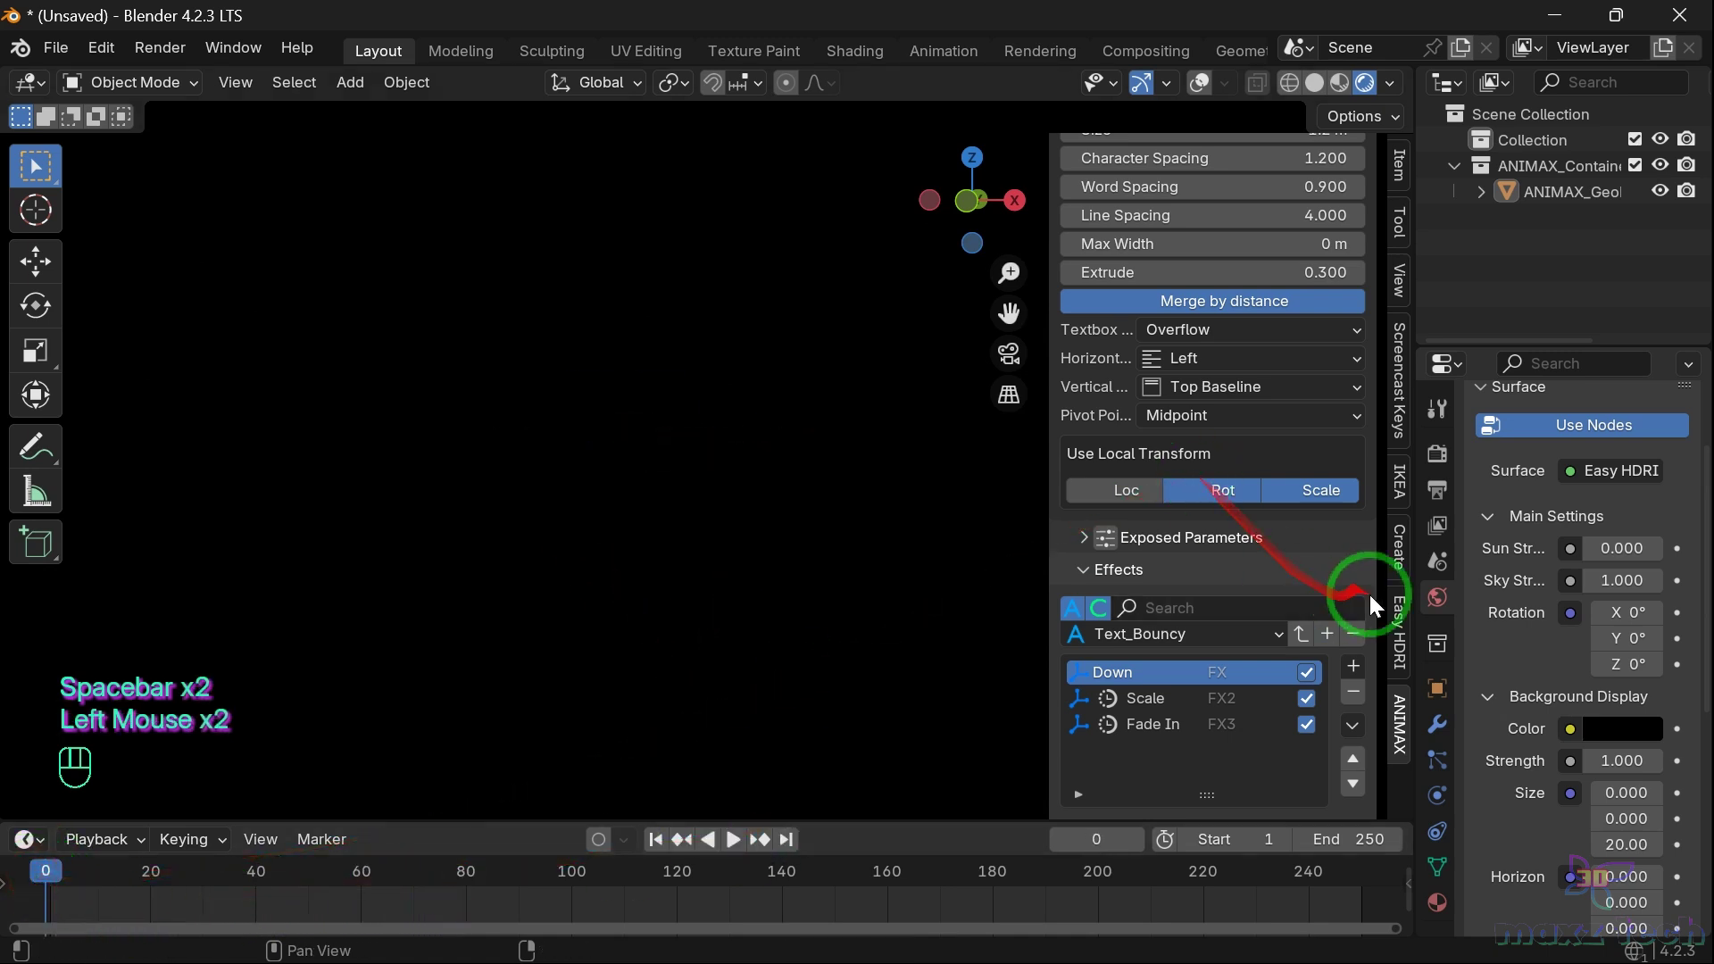
# Remove the Down, Scale and Fade In effects and apply the Text_Elastic_In preset to the text
pyautogui.click(1361, 693)
pyautogui.click(1361, 693)
pyautogui.click(1361, 692)
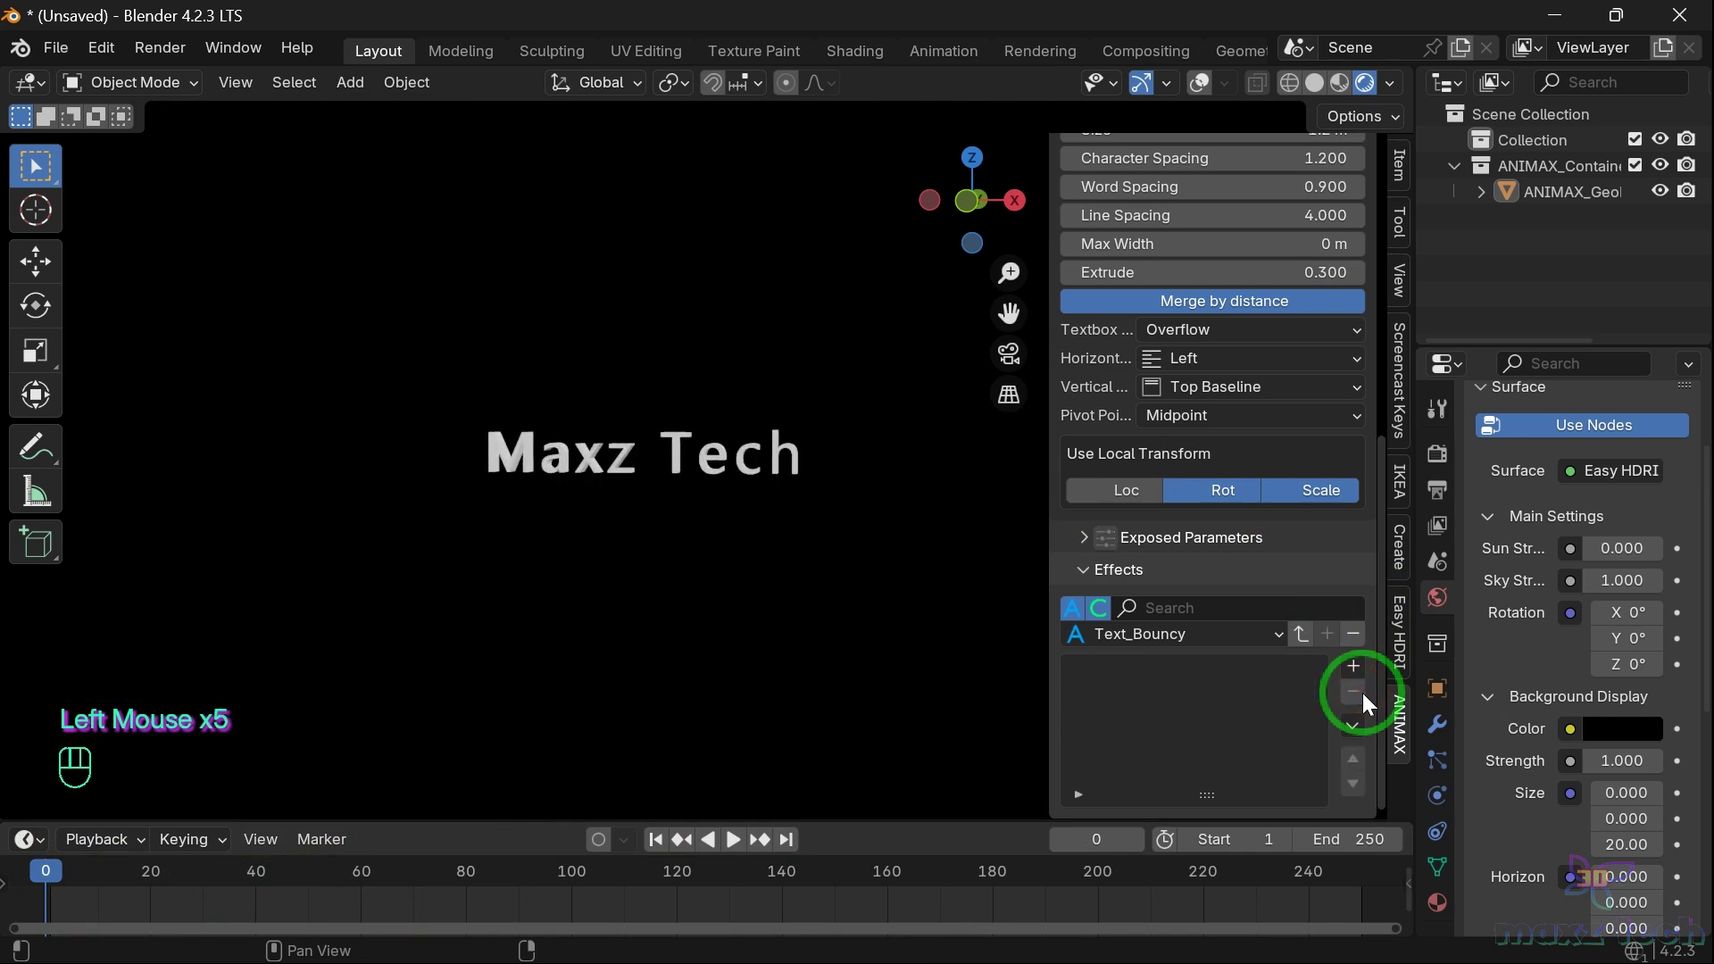
pyautogui.click(1263, 640)
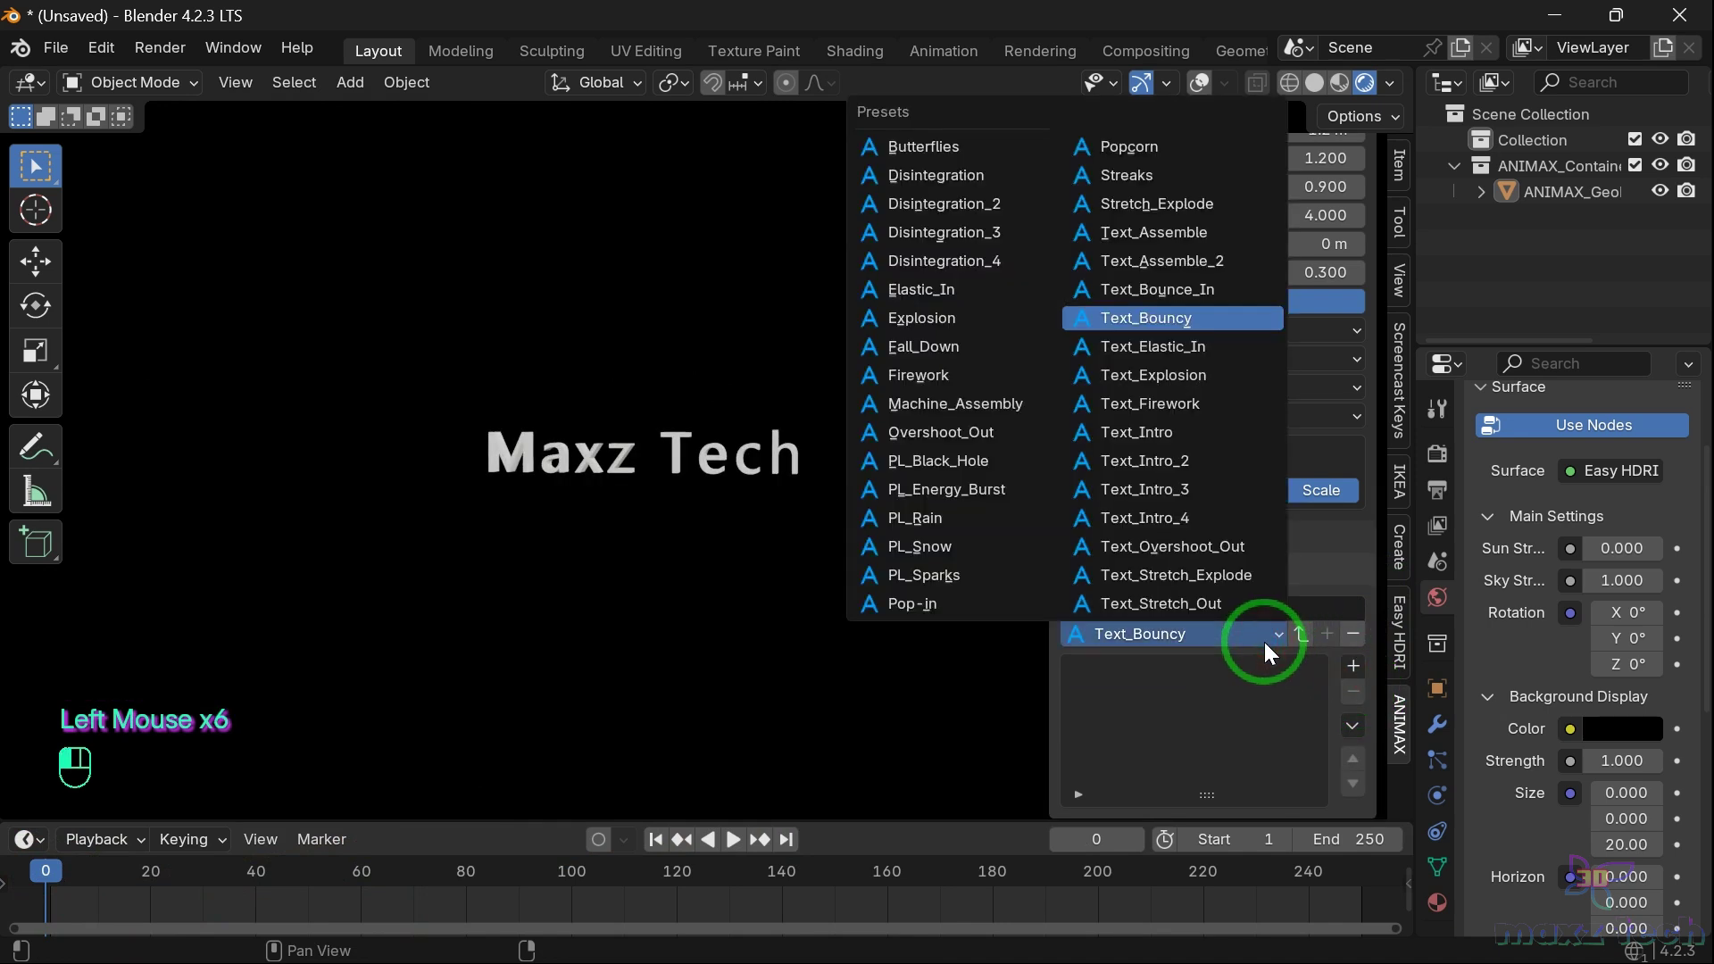
pyautogui.click(1161, 348)
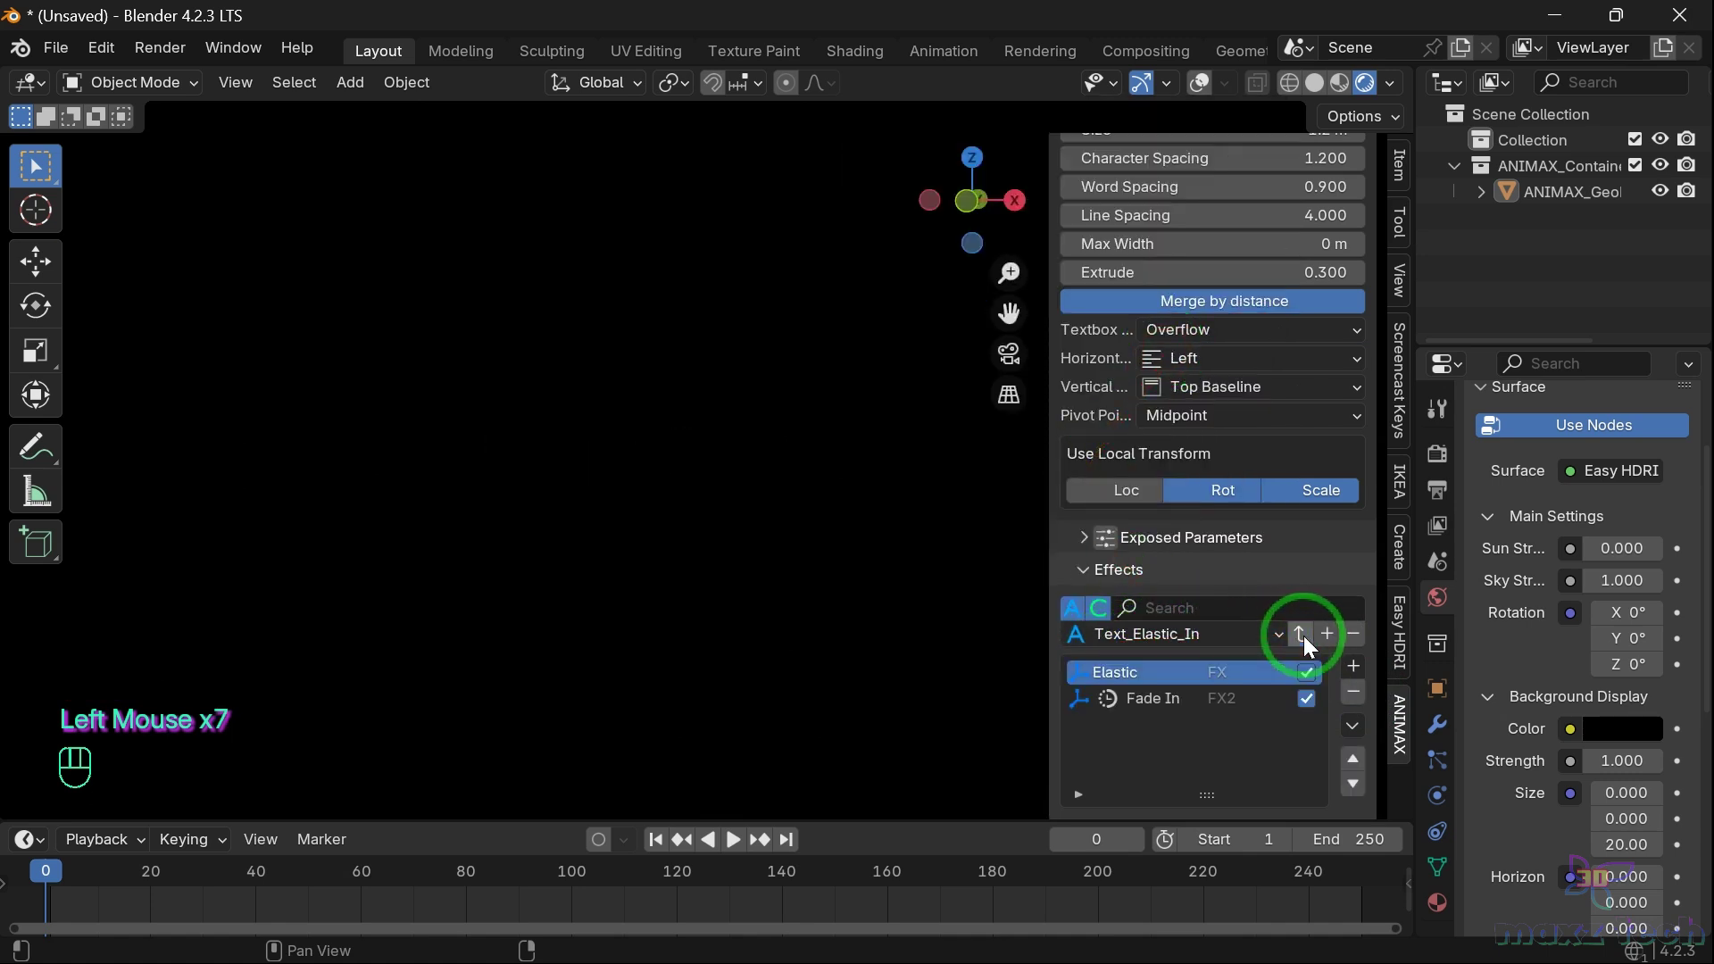
# Play the Text_Elastic_In animation to about frame 65 and return to frame 0
pyautogui.press('space')
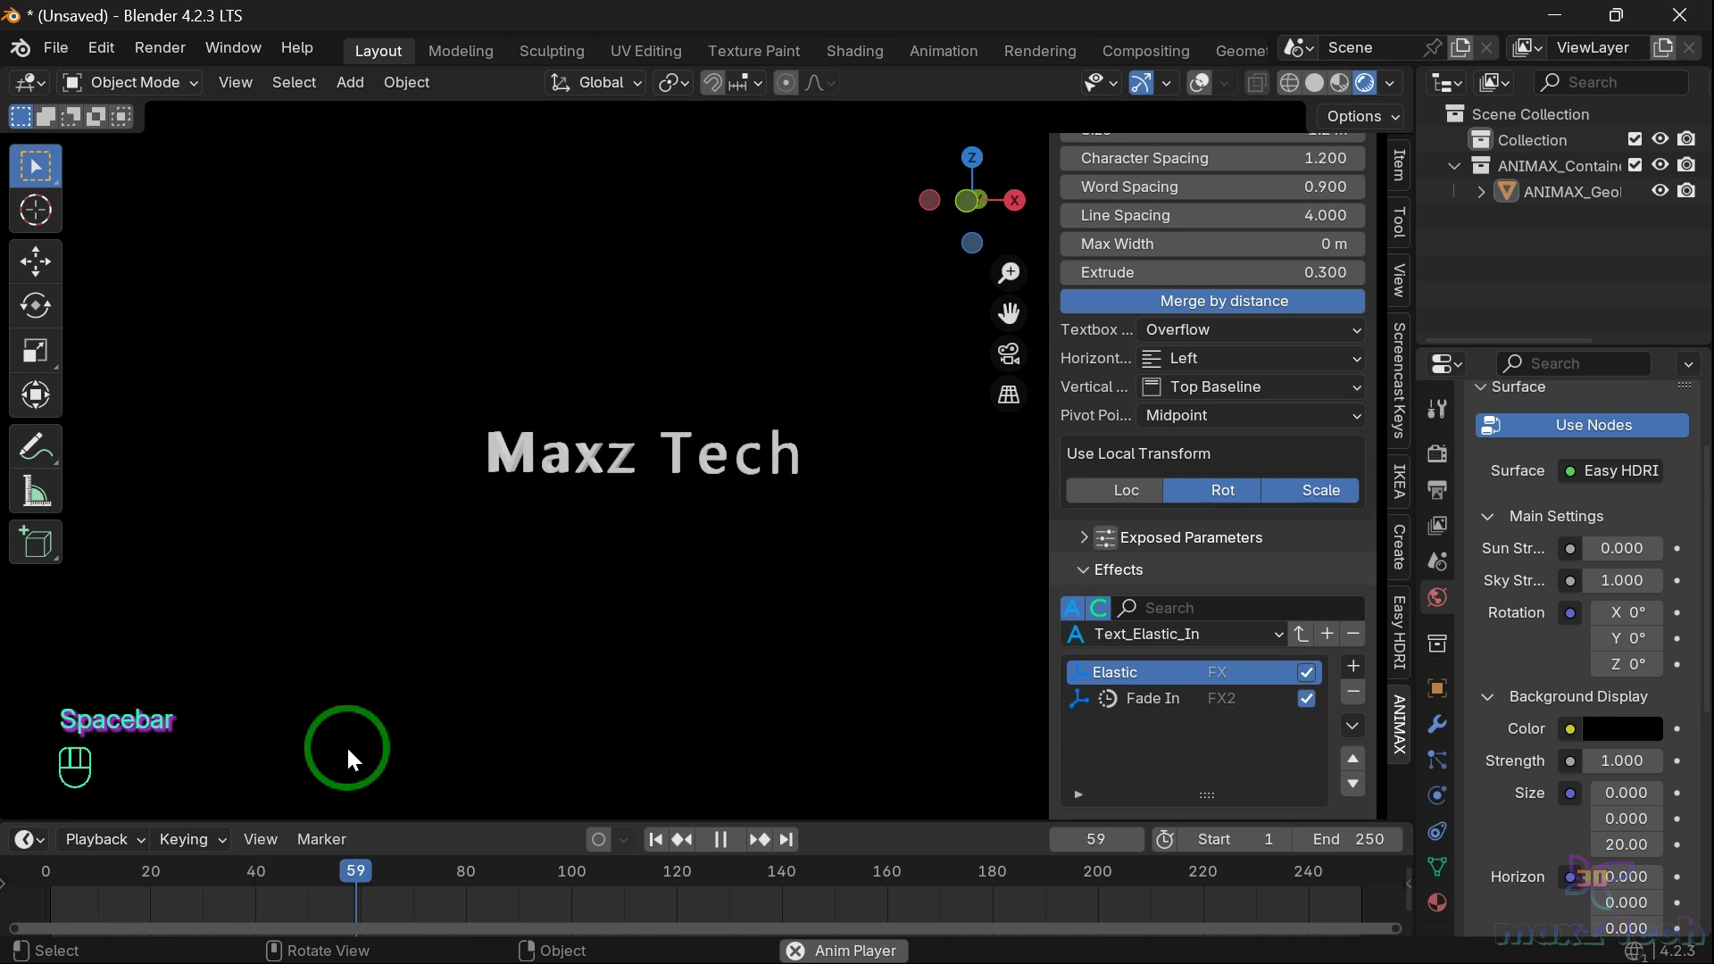
pyautogui.press('space')
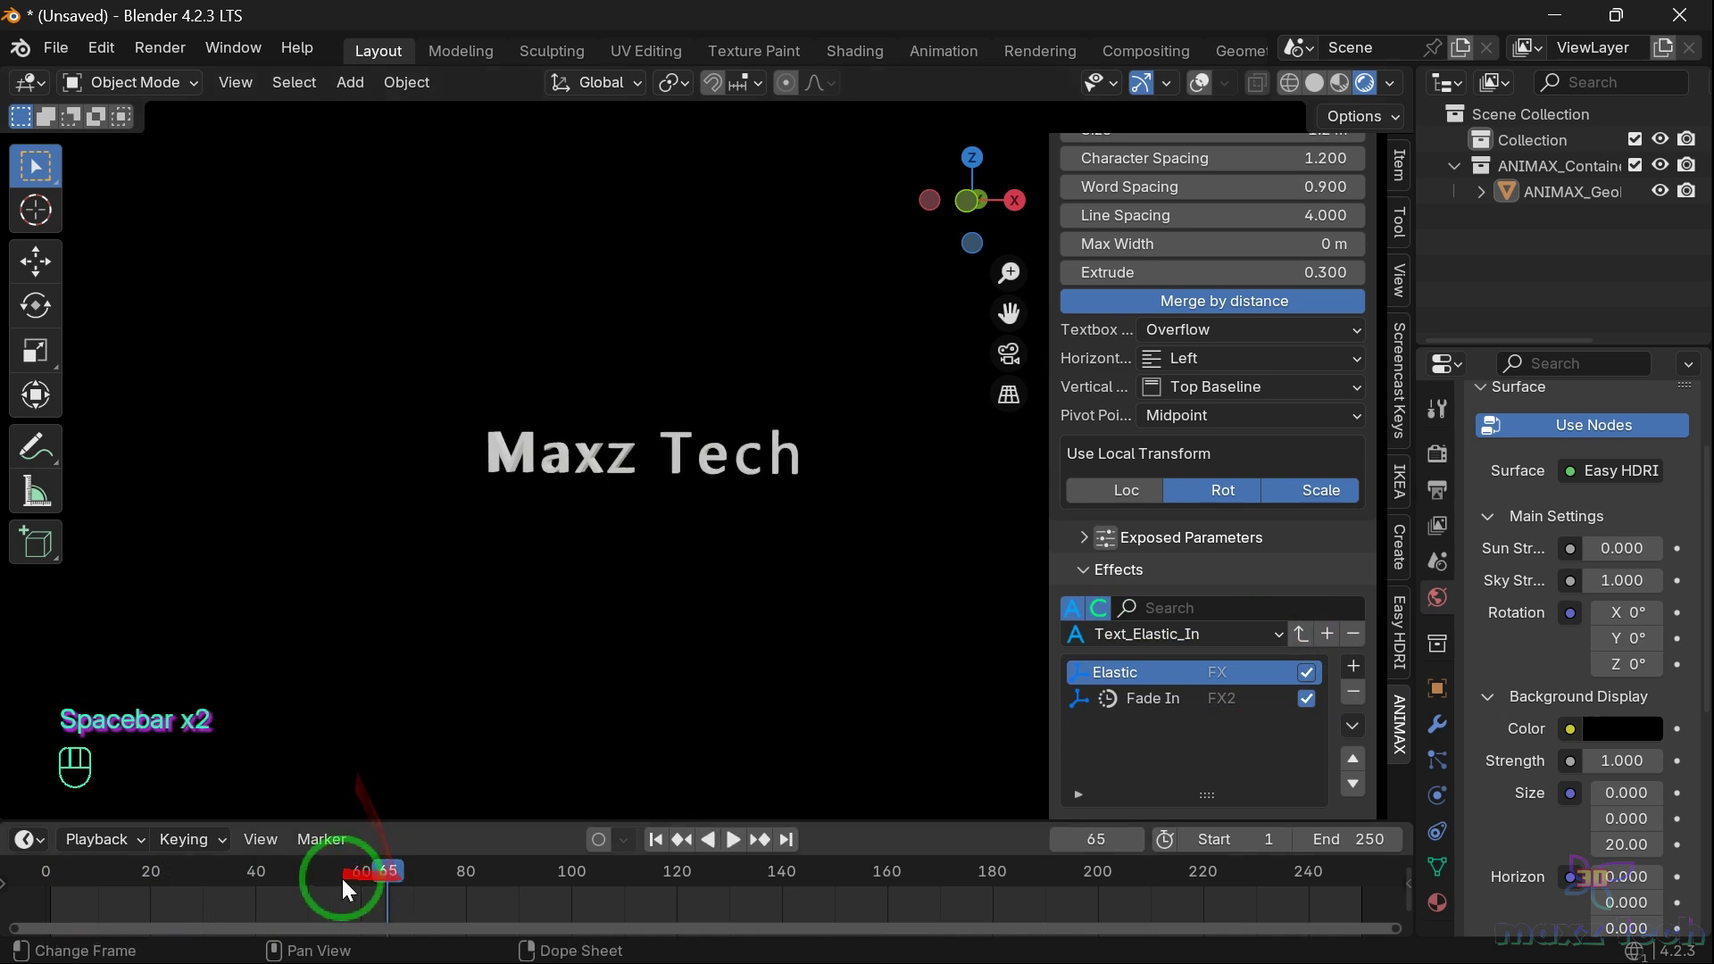
pyautogui.click(43, 888)
# Remove all existing effects, including Noise, Scale X, Wave and Fade Out, and apply the Text_Explosion preset at frame 0
pyautogui.click(1352, 689)
pyautogui.click(1352, 689)
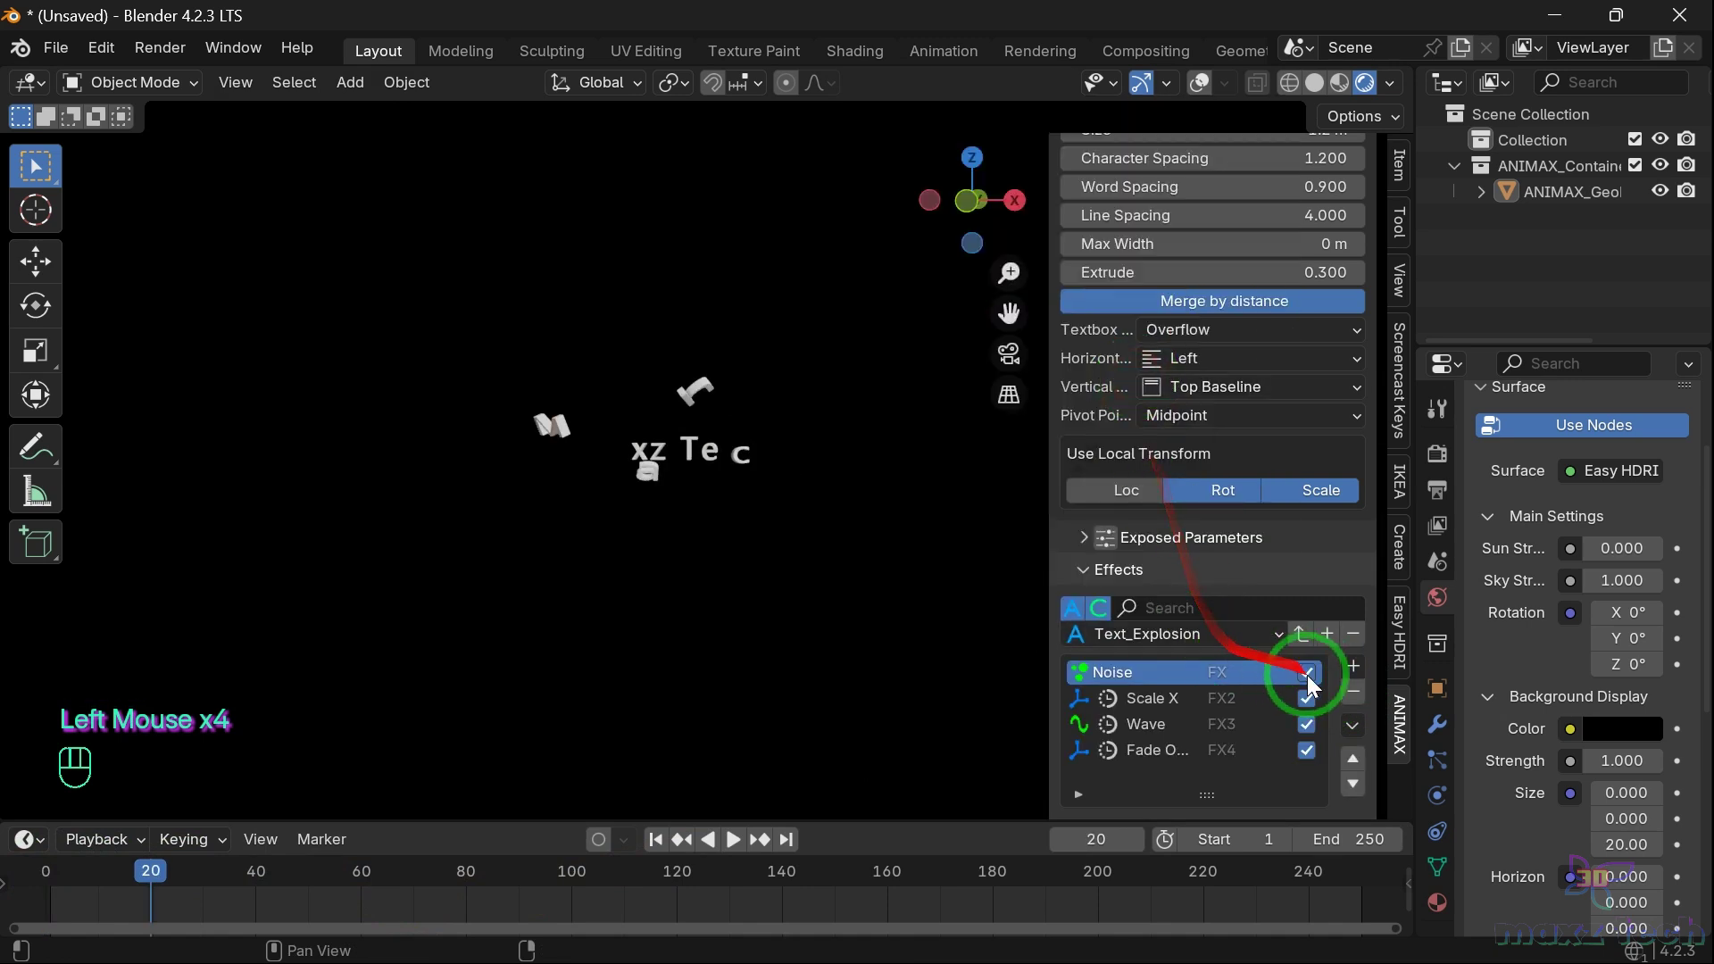
pyautogui.click(1363, 697)
pyautogui.click(1363, 697)
pyautogui.click(1364, 697)
pyautogui.click(1364, 698)
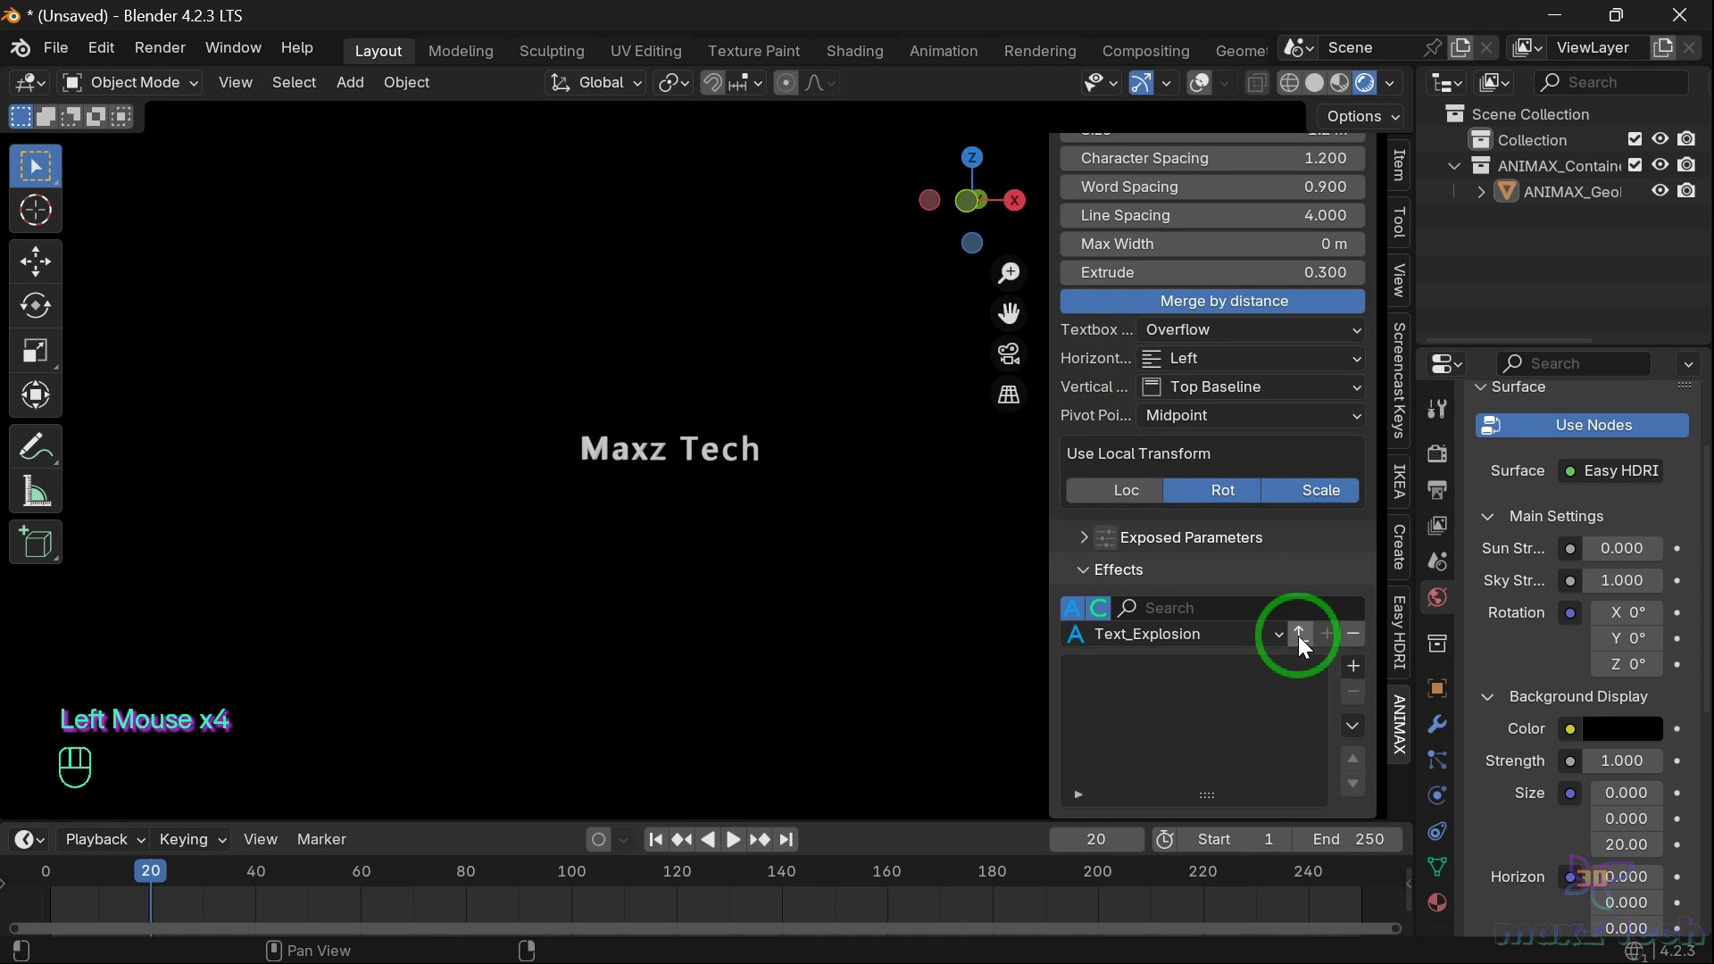
pyautogui.click(37, 870)
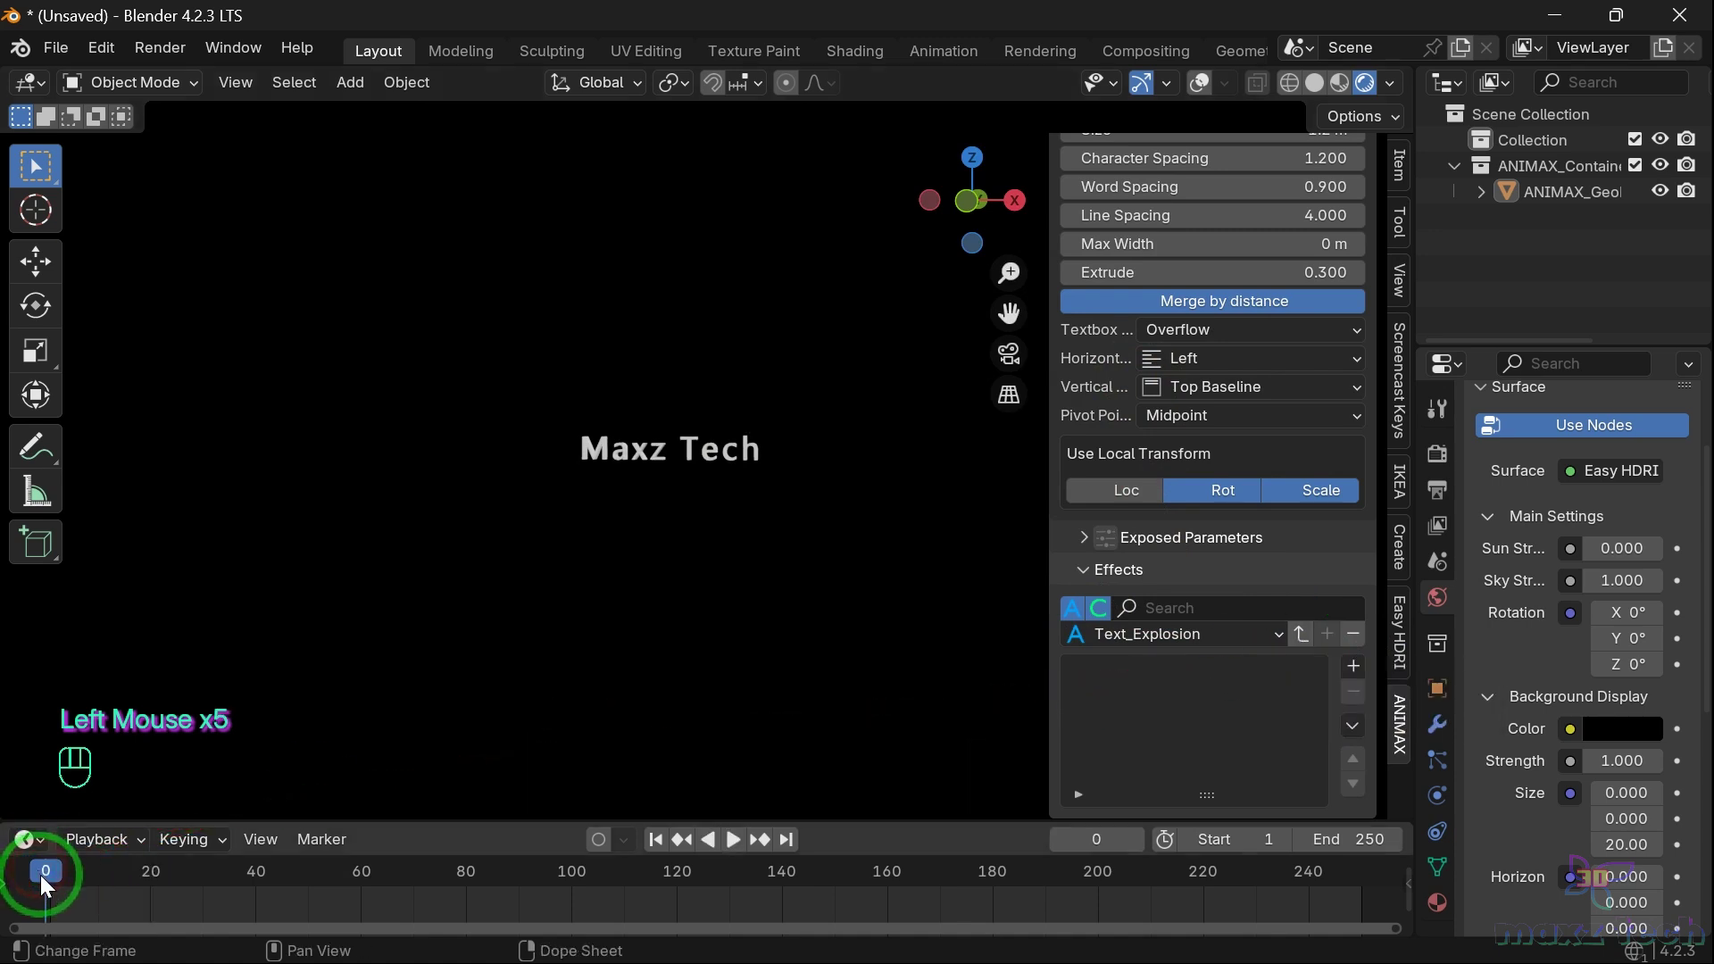
pyautogui.click(1302, 633)
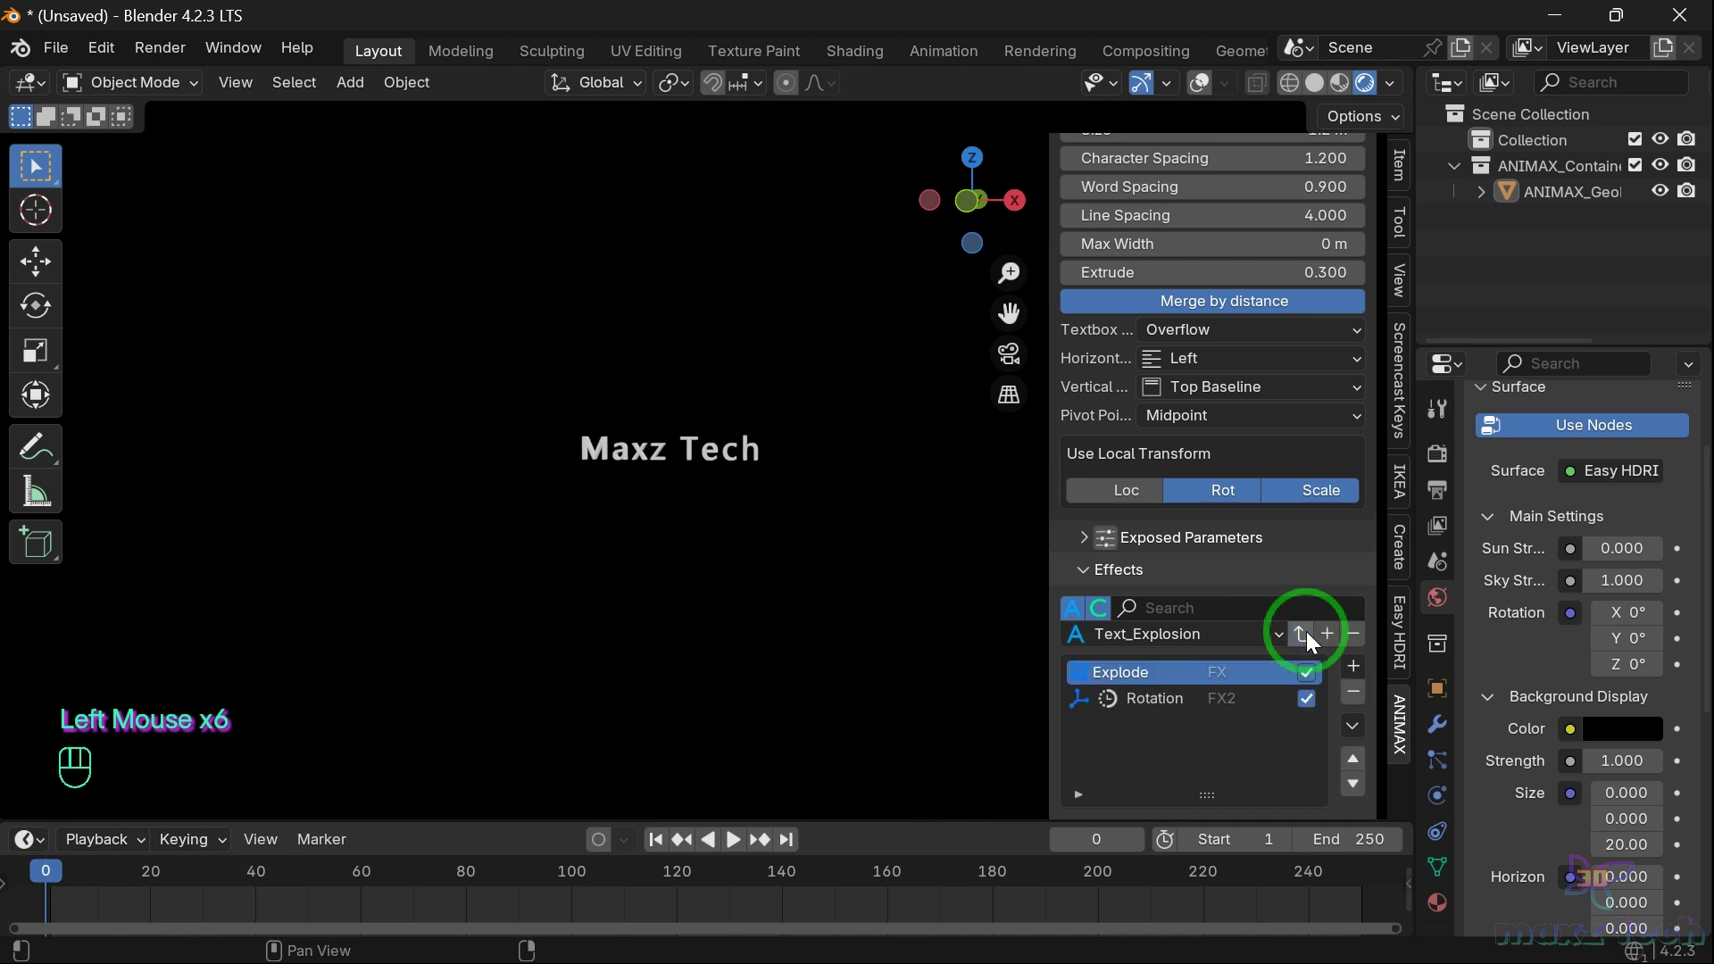
# Play the Text_Explosion animation twice, the second time to about frame 43, and return to frame 1
pyautogui.press('space')
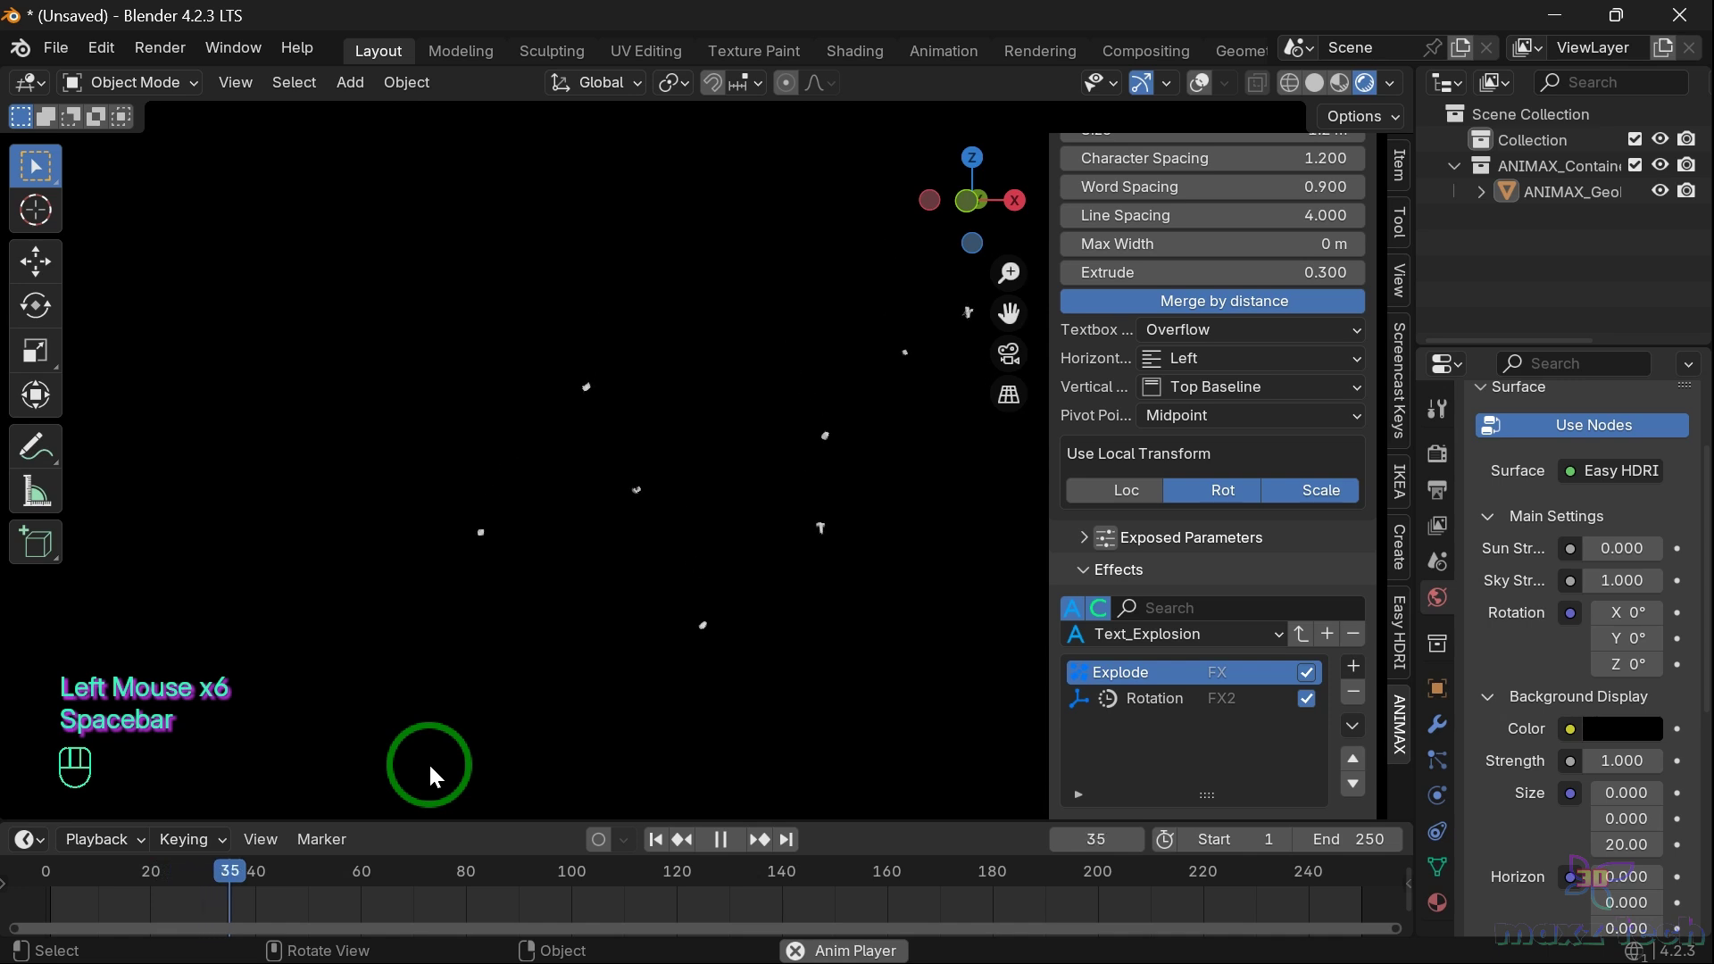
pyautogui.press('space')
pyautogui.click(45, 872)
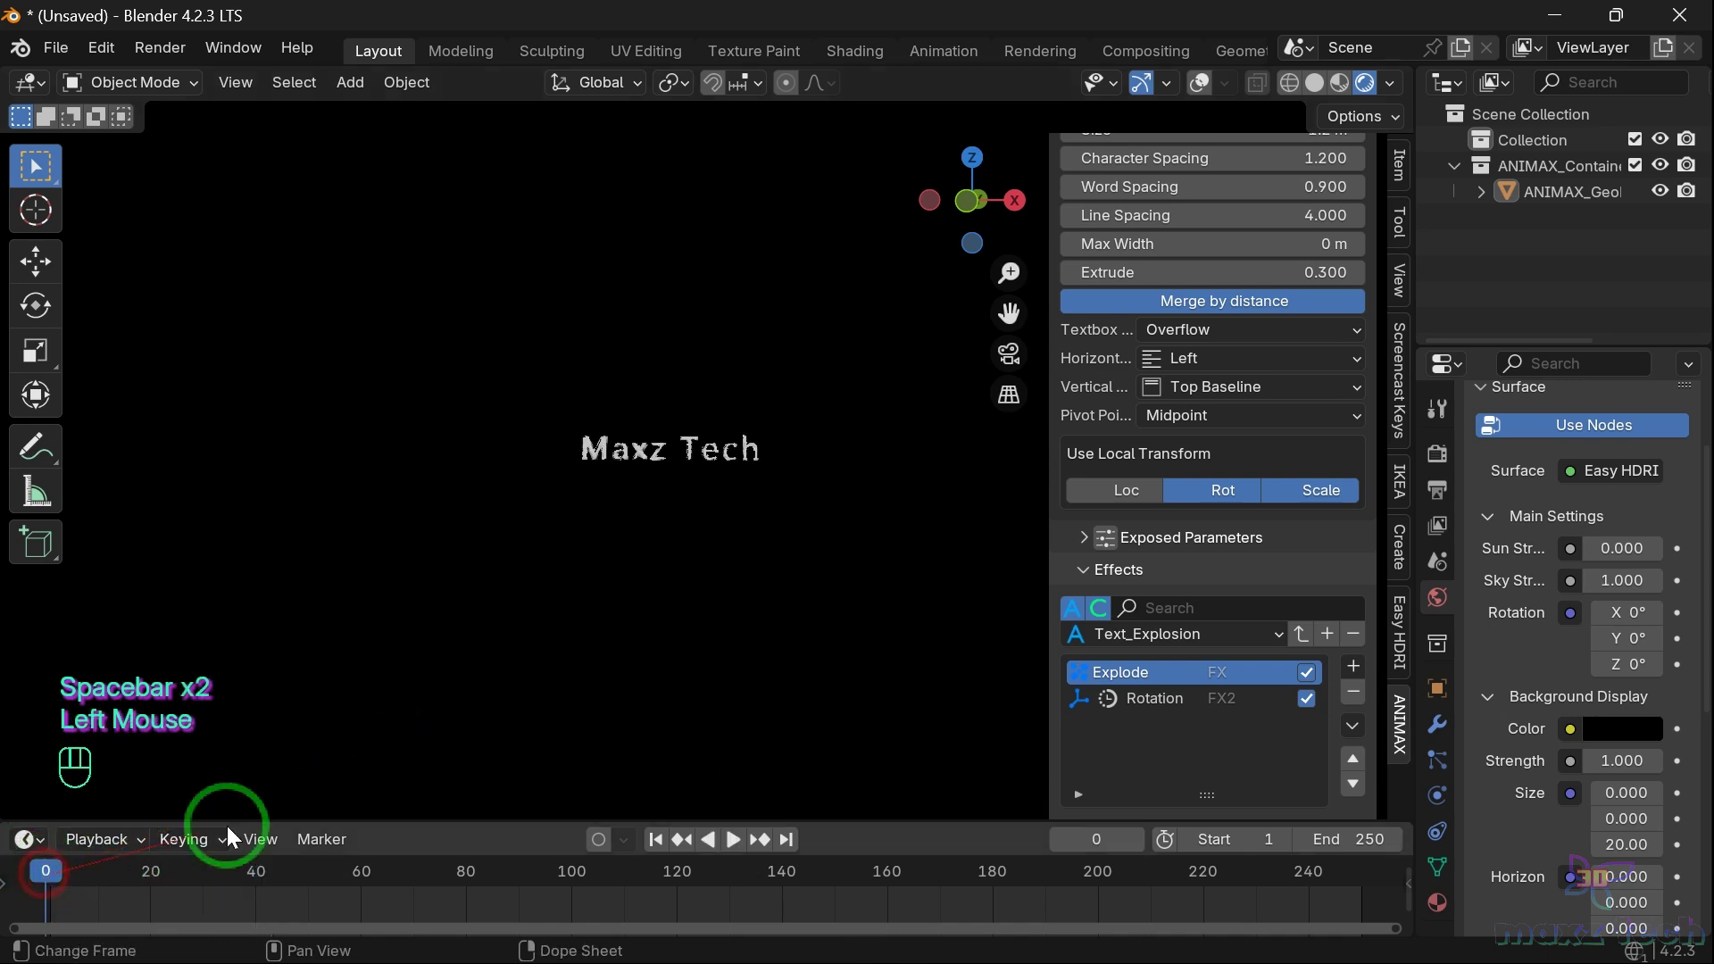
pyautogui.scroll(3, 551, 639)
pyautogui.press('space')
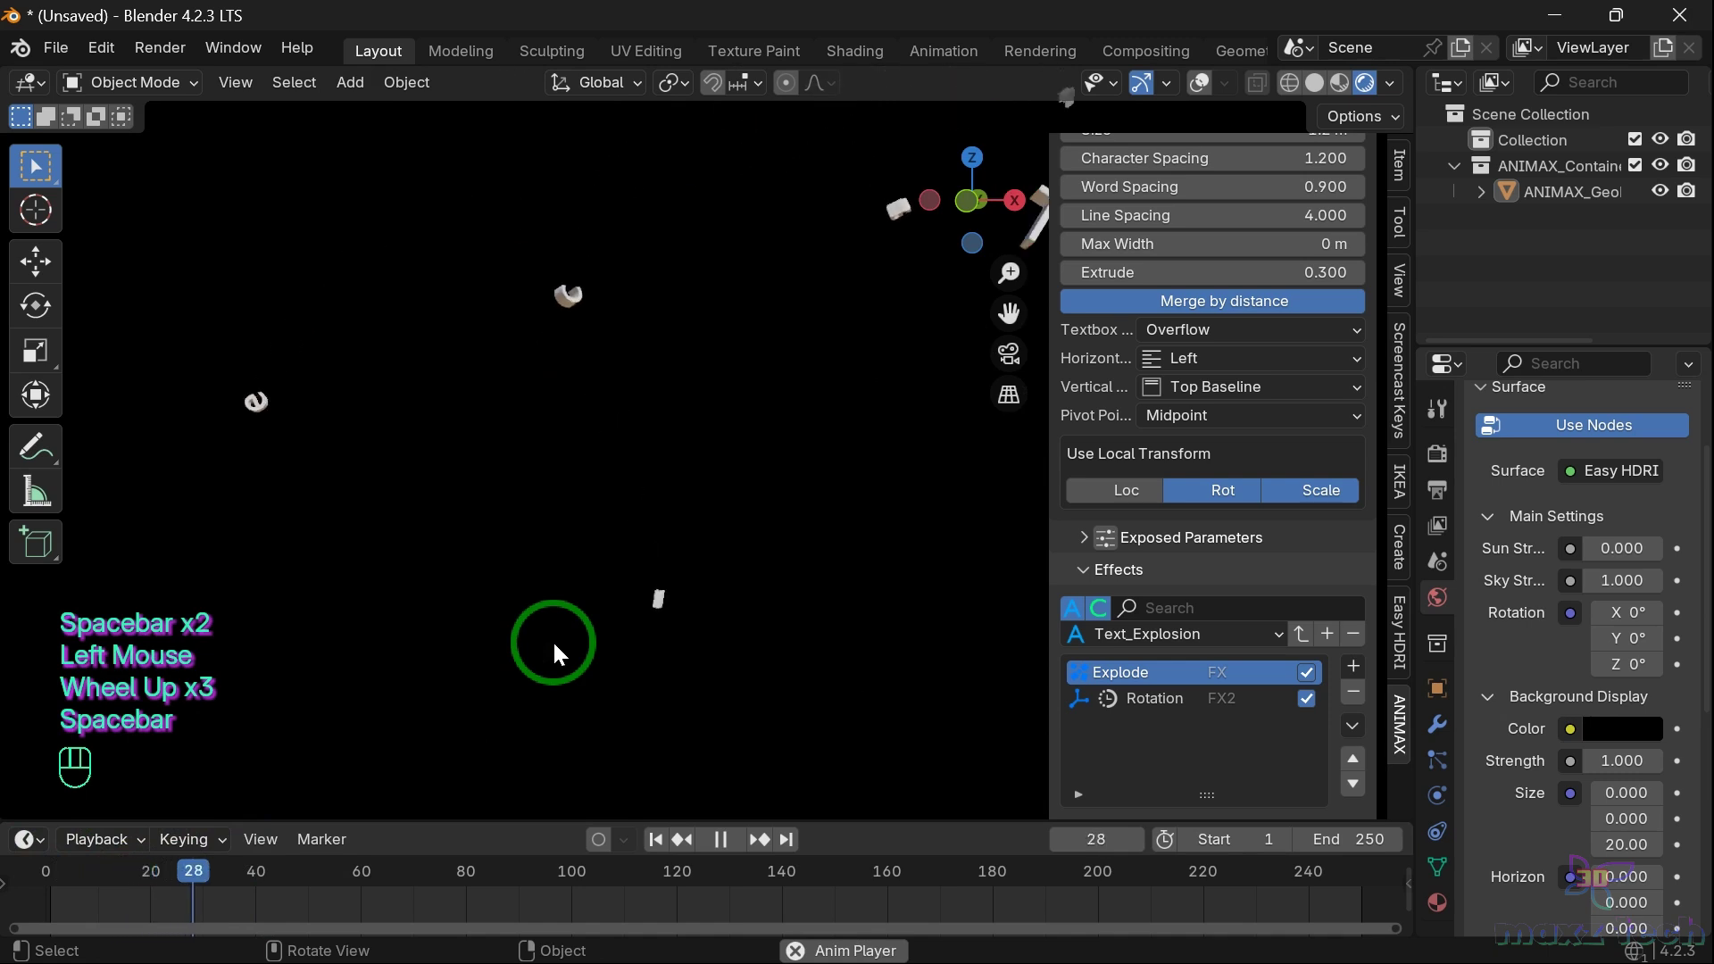
pyautogui.press('space')
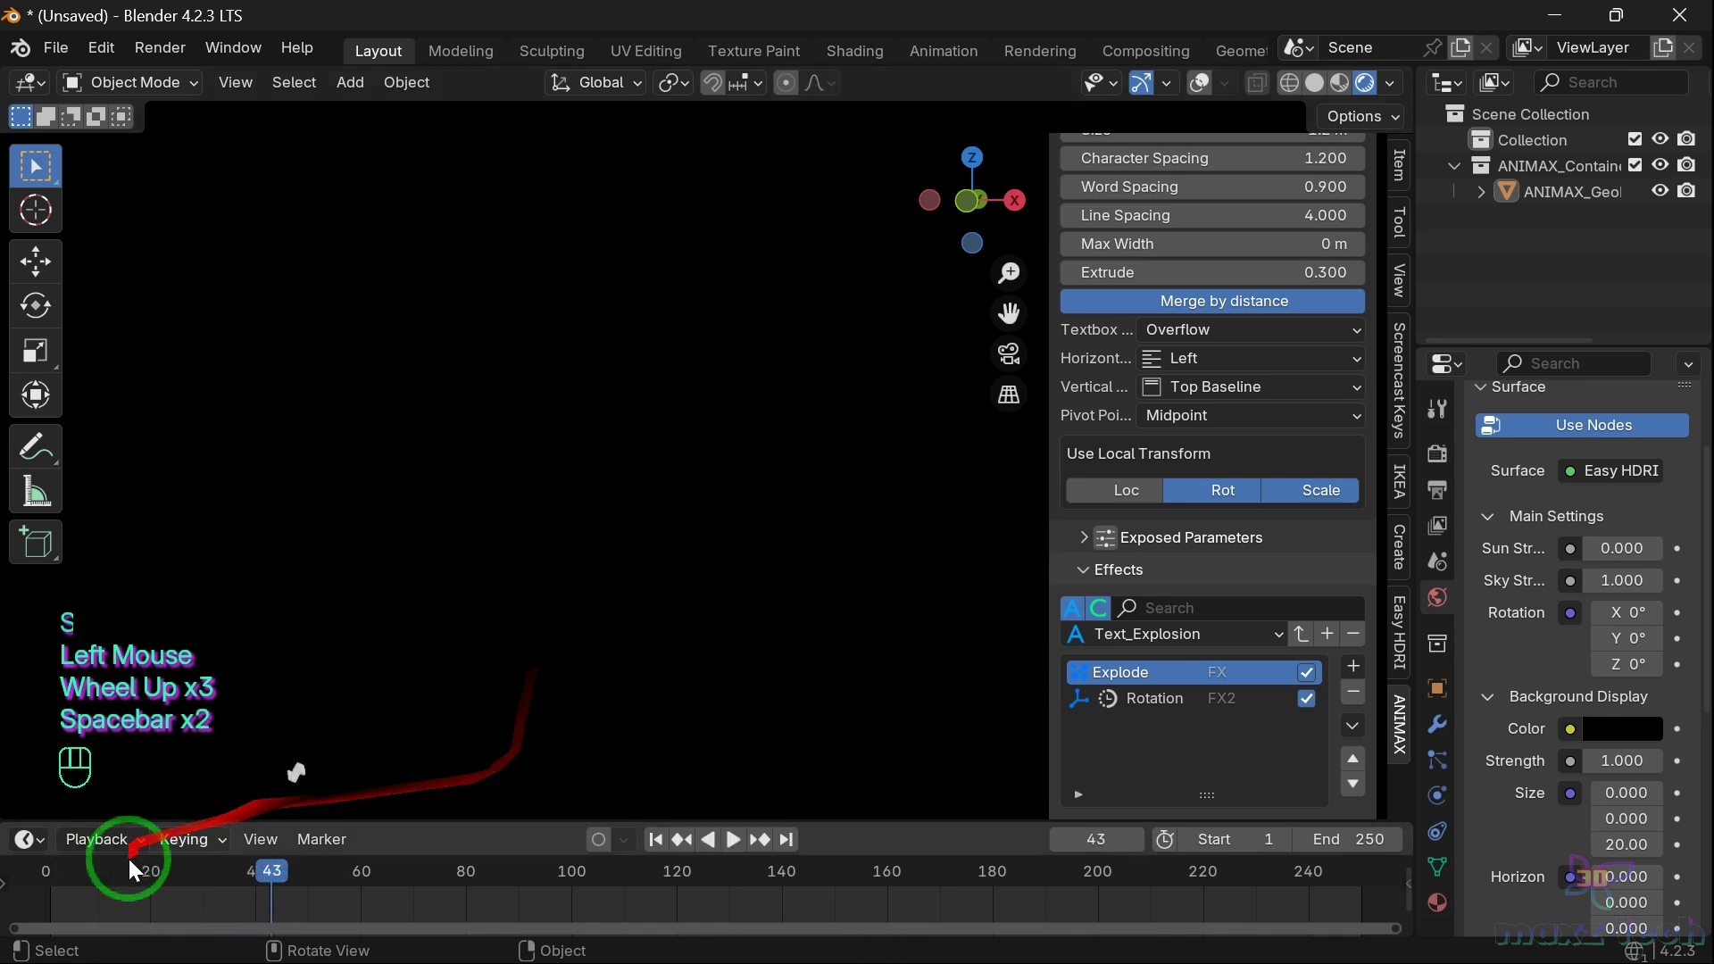
pyautogui.click(50, 880)
# Remove the Explode and Rotation effects and apply the Text_Firework preset to the text
pyautogui.scroll(-3, 1165, 595)
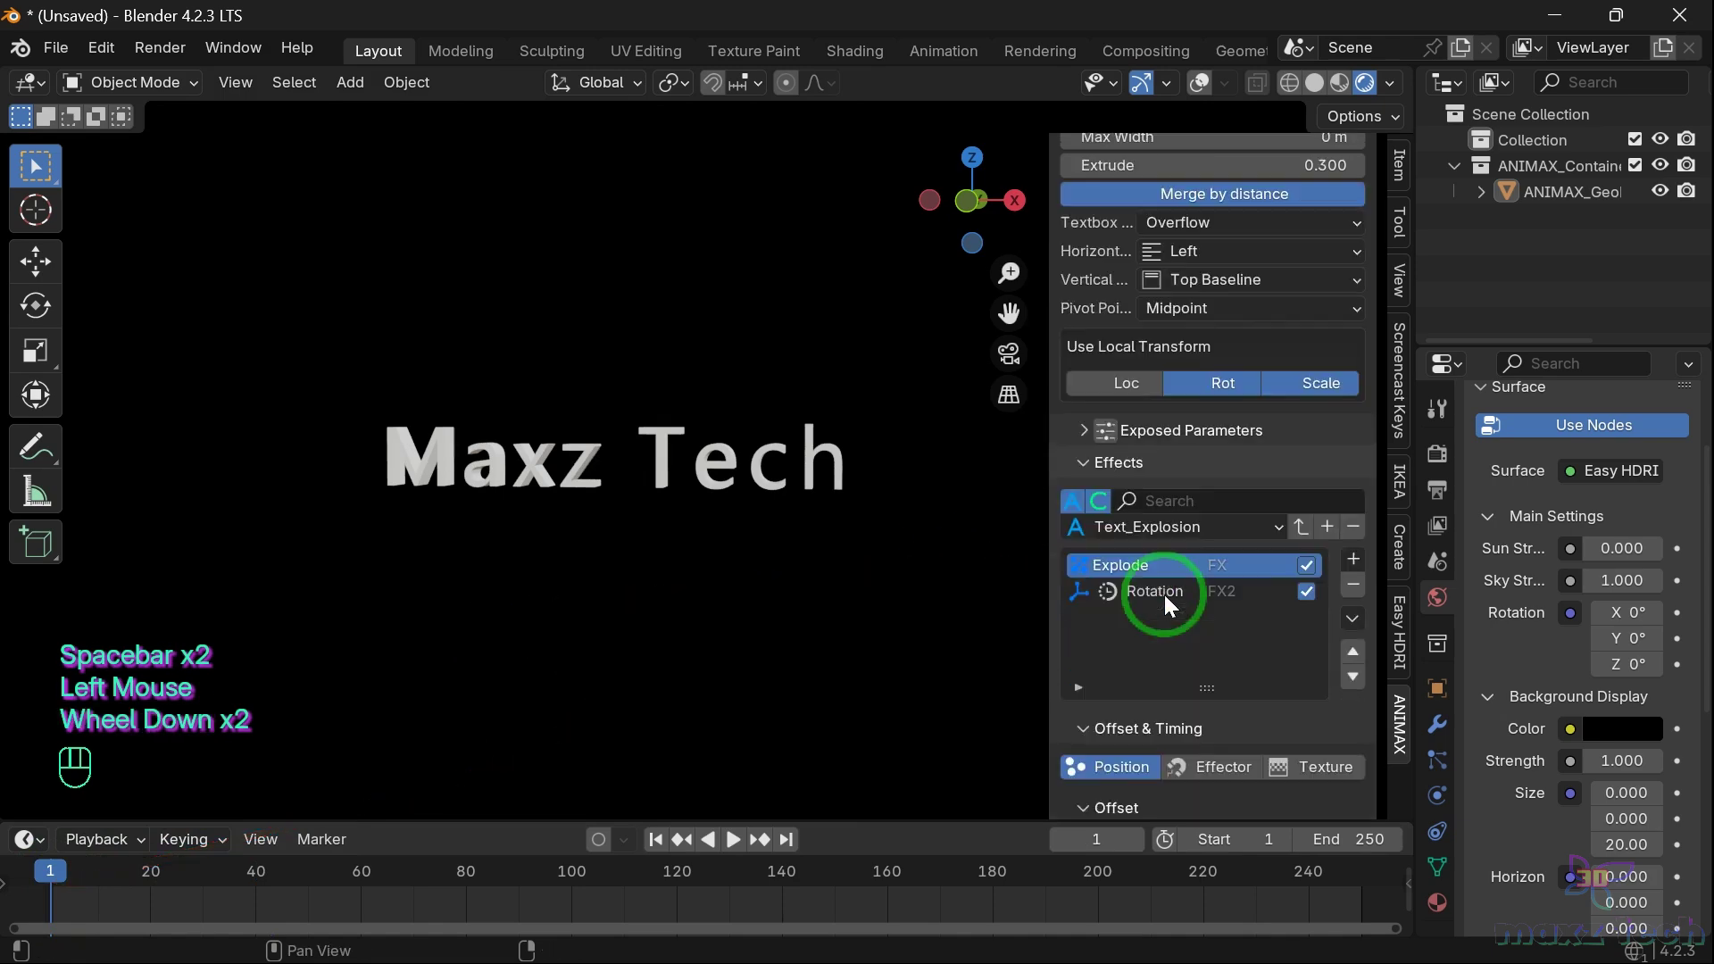
pyautogui.click(1348, 536)
pyautogui.click(1348, 536)
pyautogui.click(1311, 632)
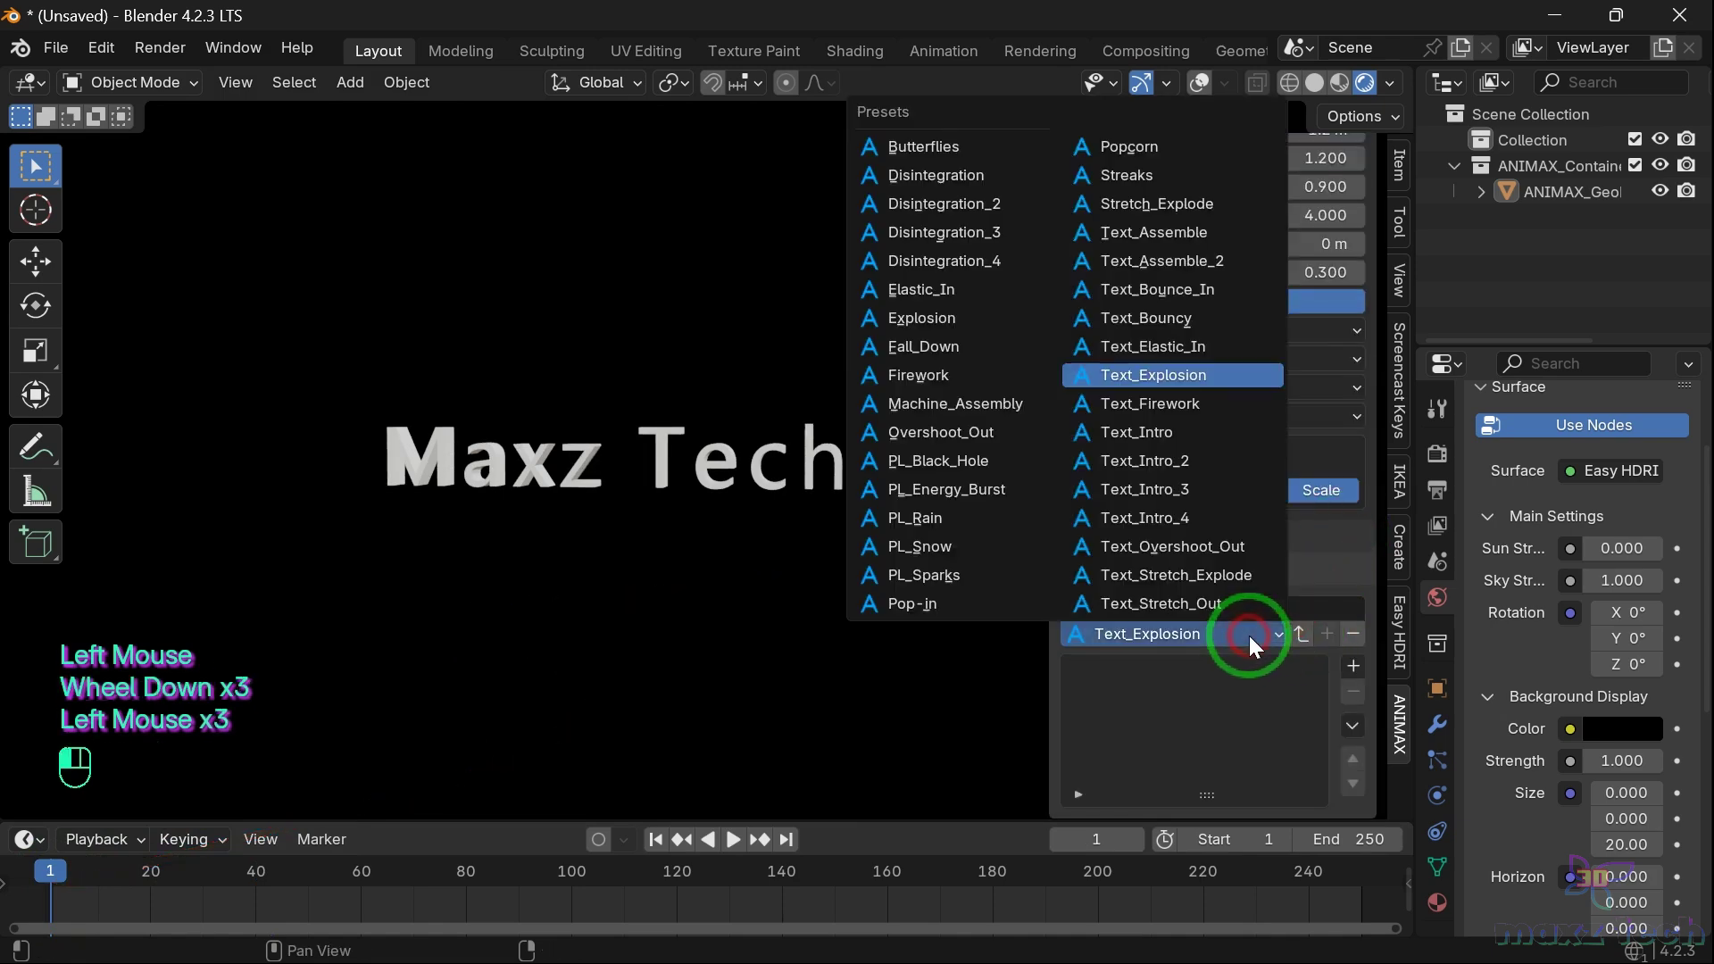
pyautogui.click(1139, 406)
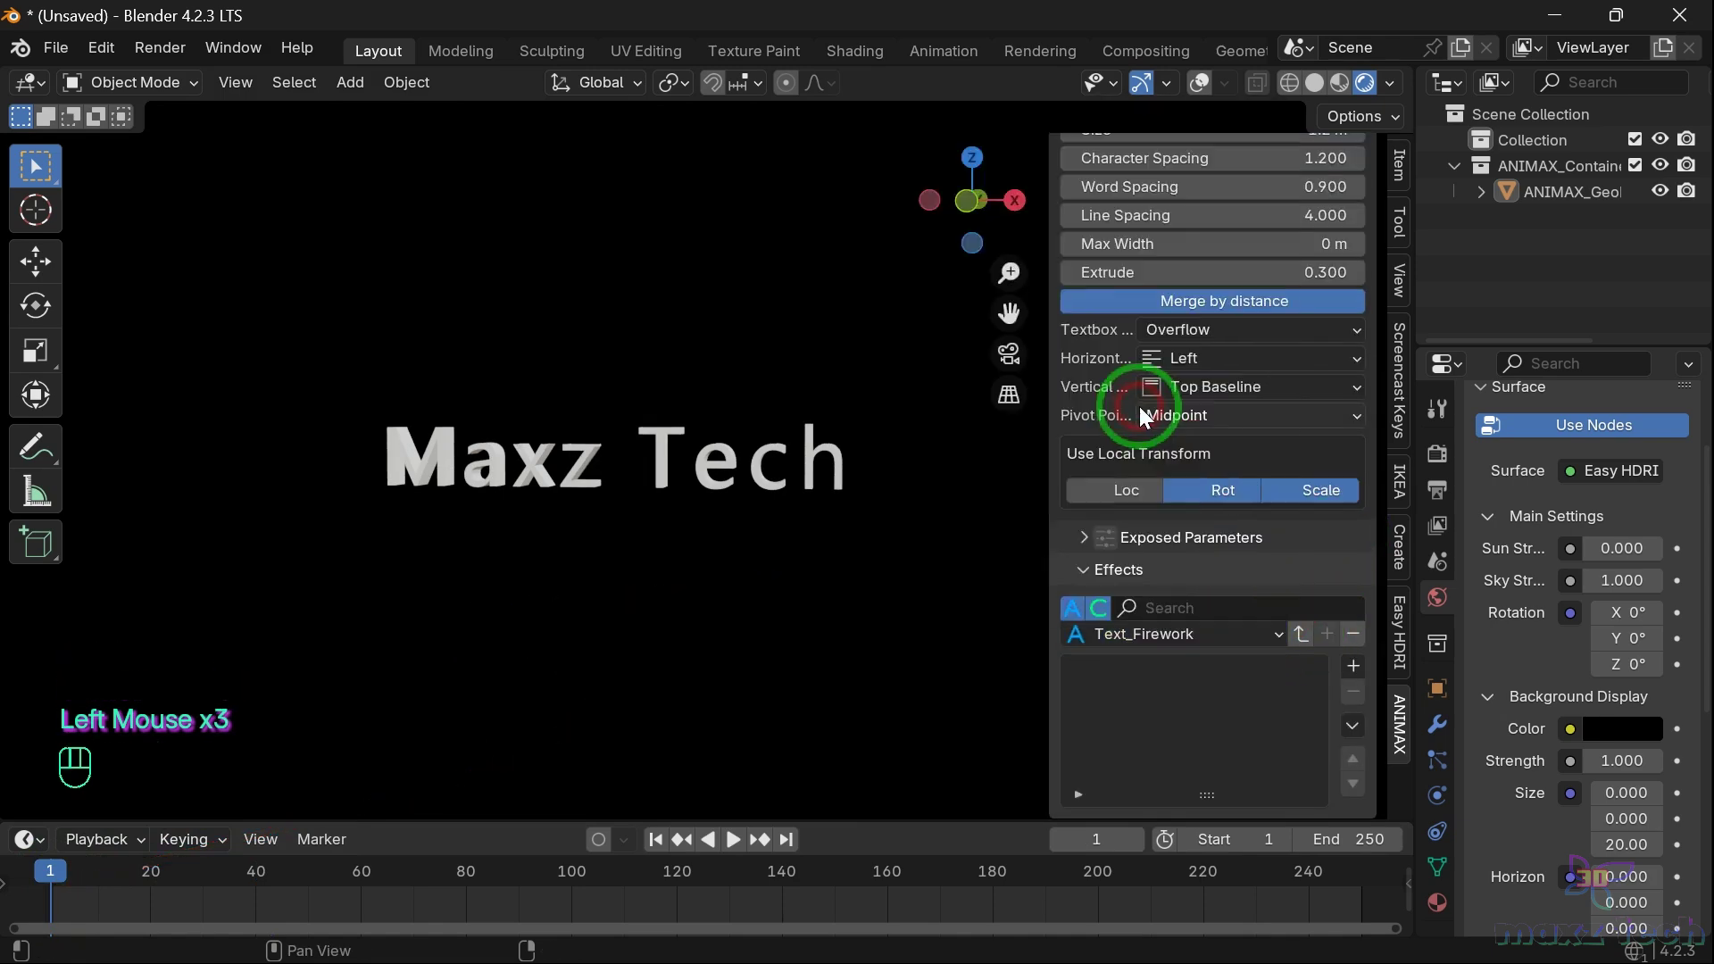
pyautogui.click(1300, 634)
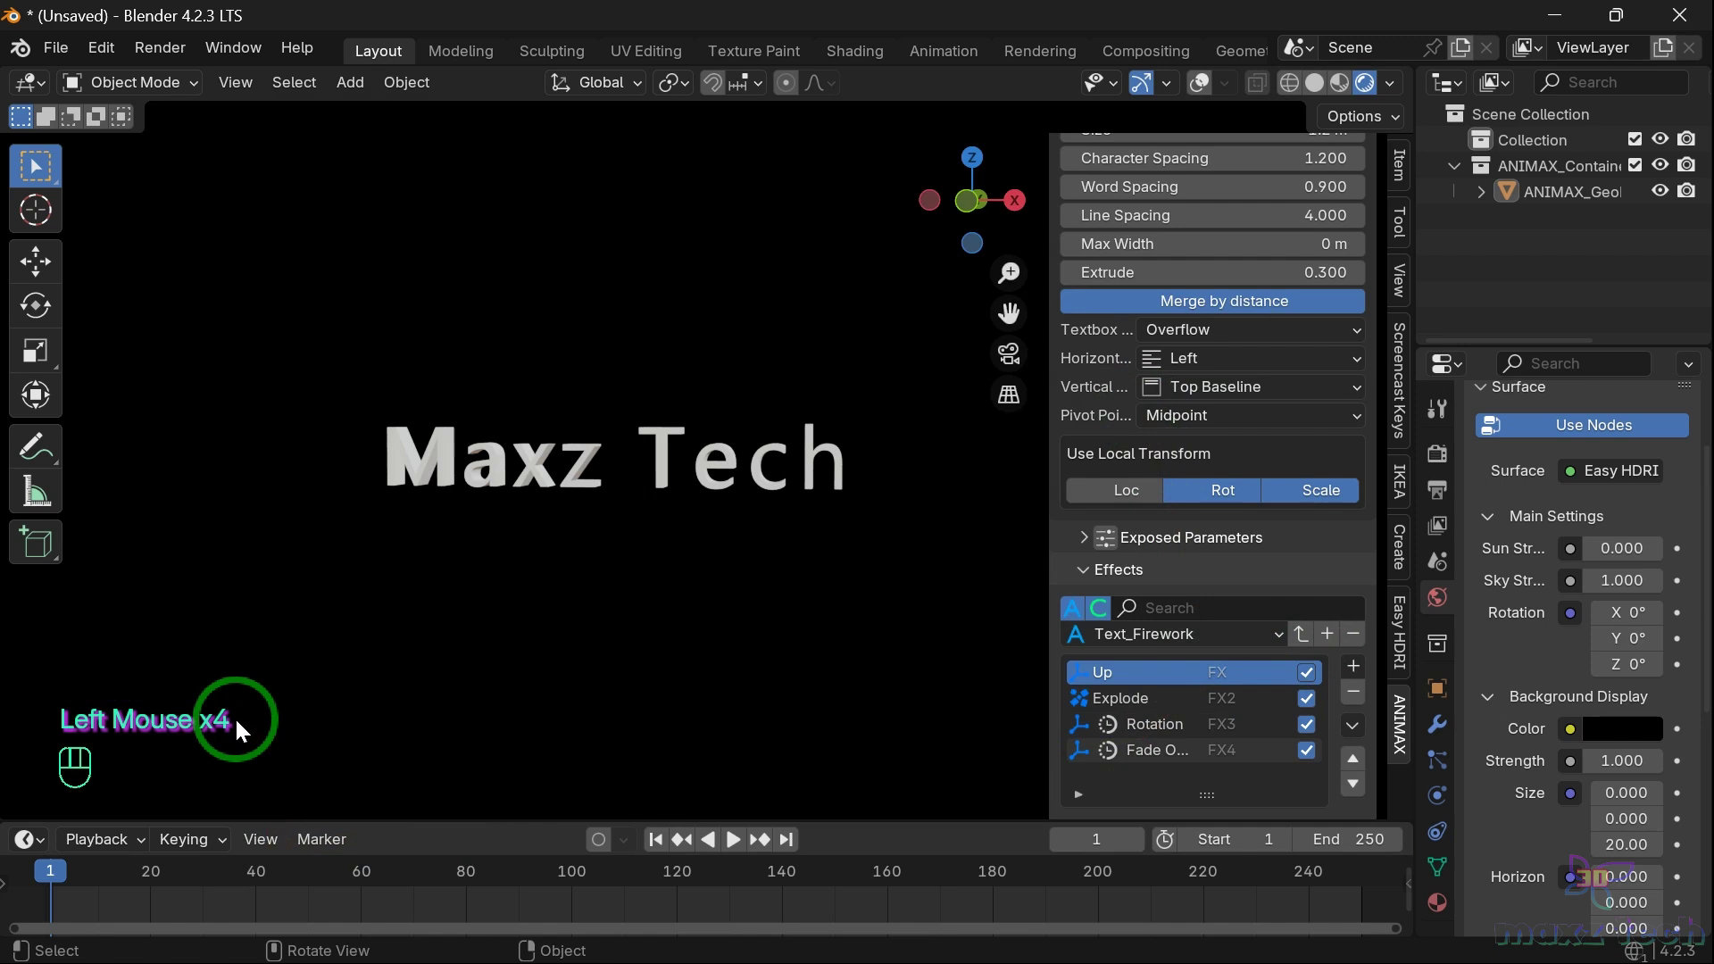
# Play the Text_Firework animation to about frame 18 and return to frame 1
pyautogui.press('space')
pyautogui.press('space')
pyautogui.scroll(-5, 302, 648)
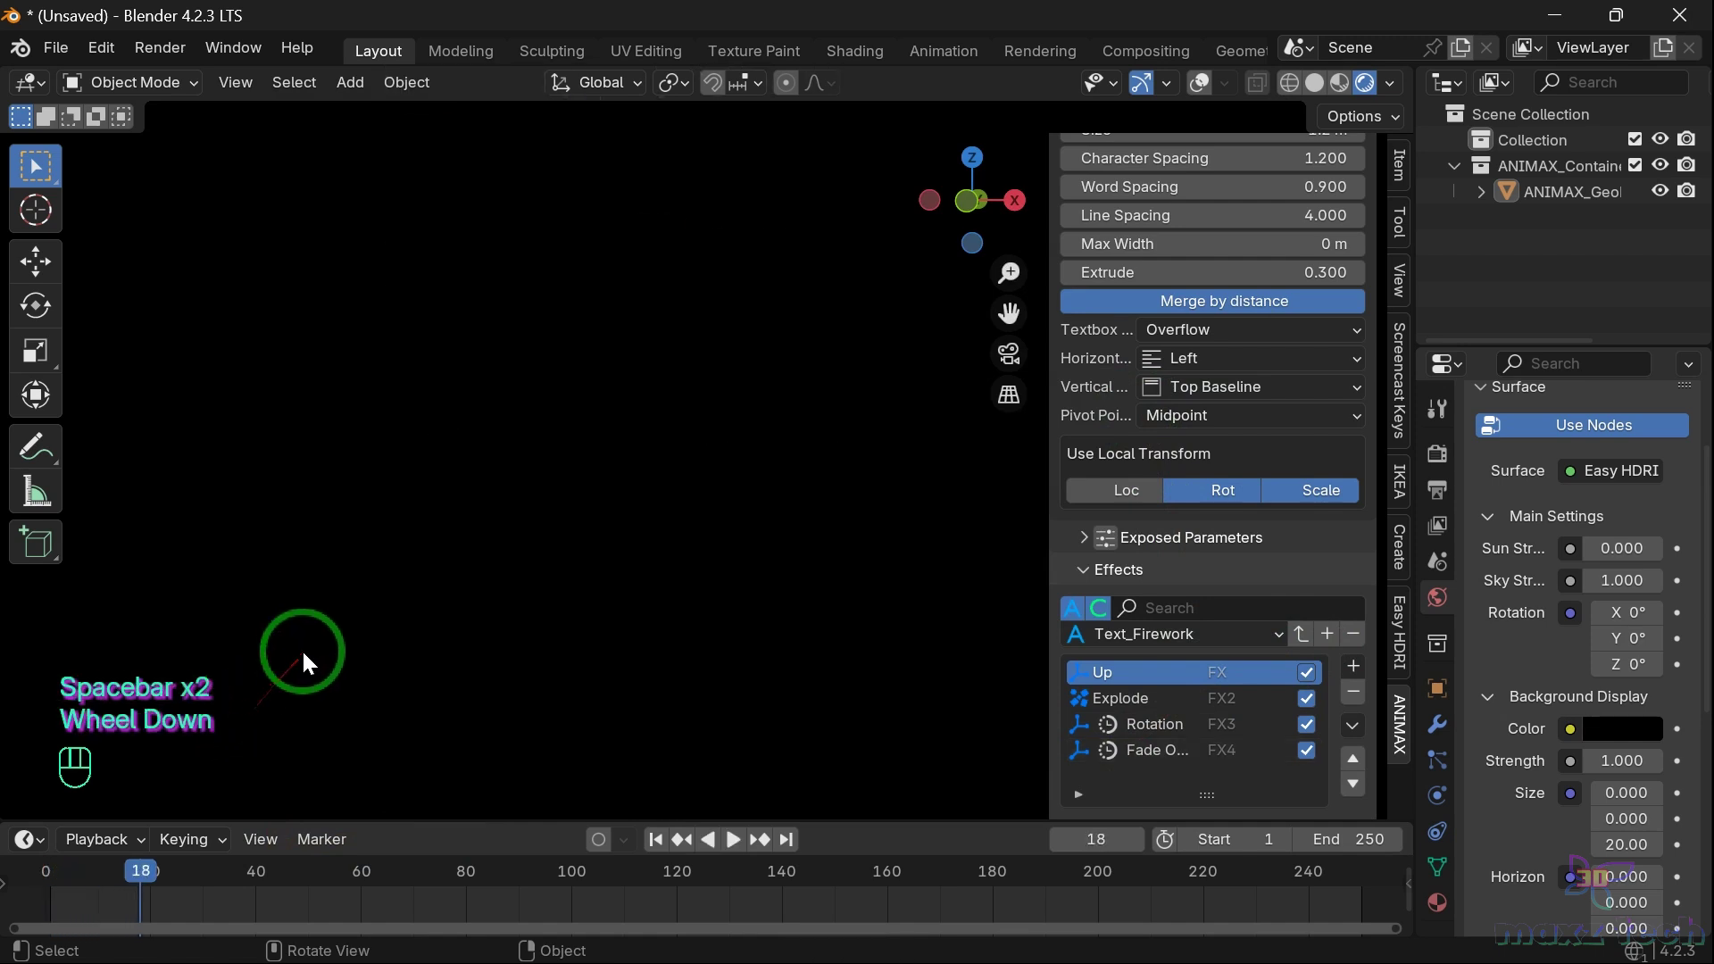
pyautogui.scroll(-1, 301, 648)
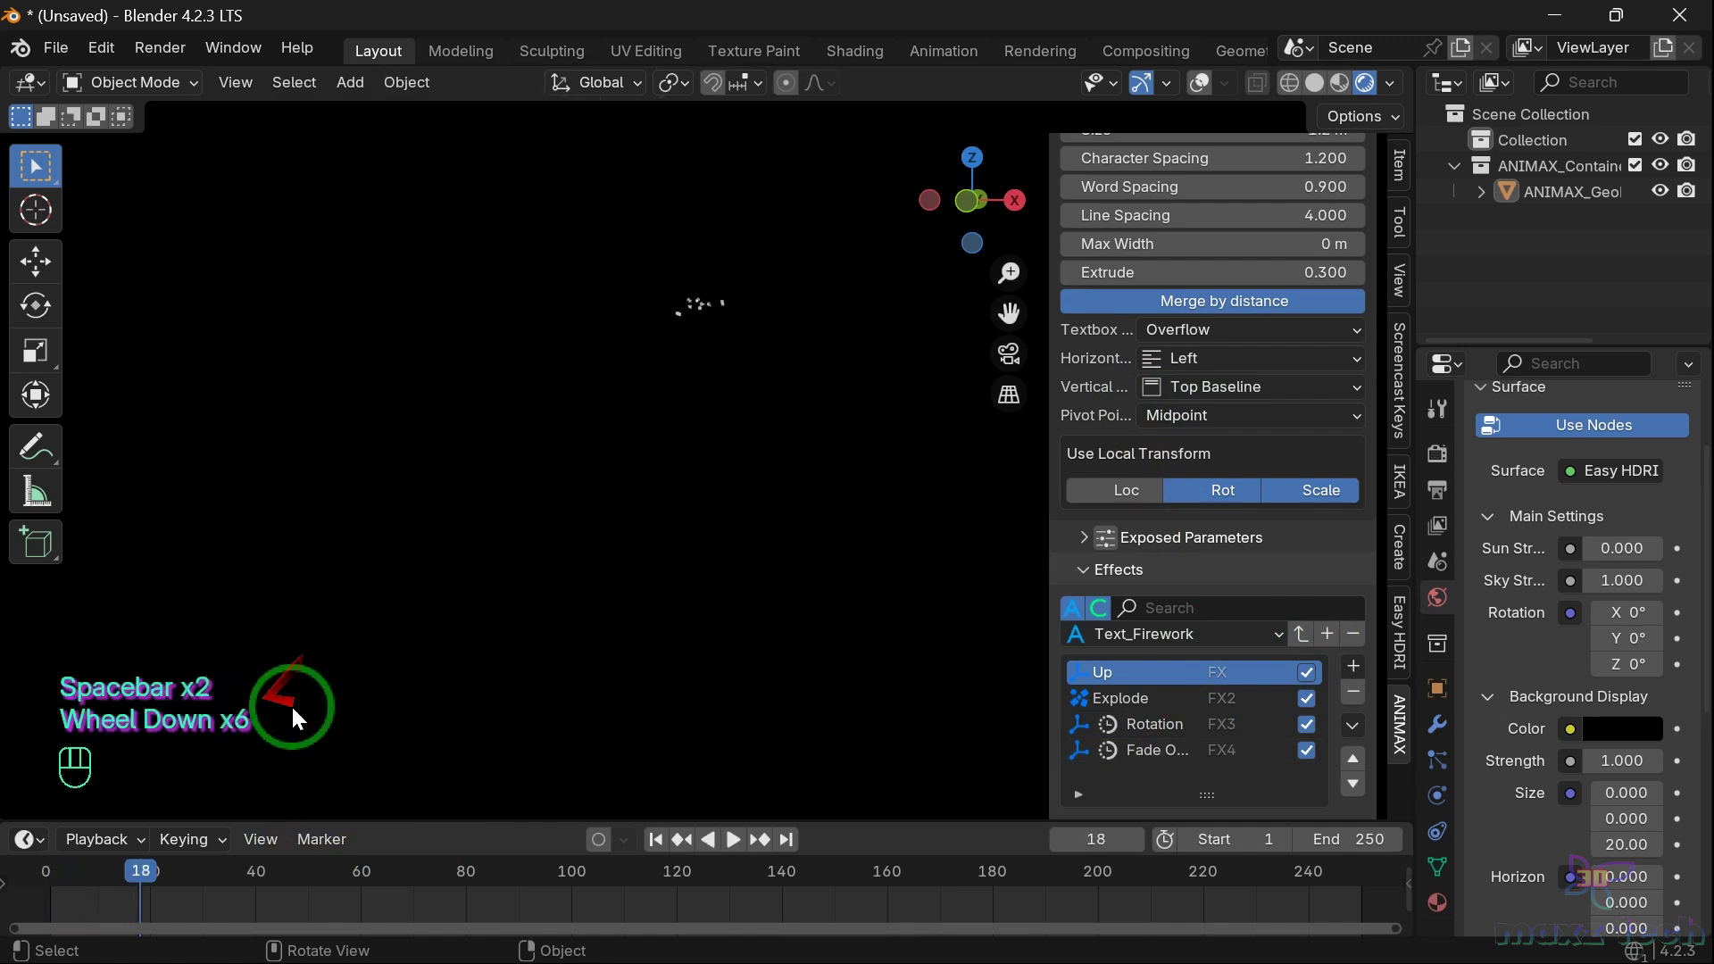
pyautogui.click(50, 866)
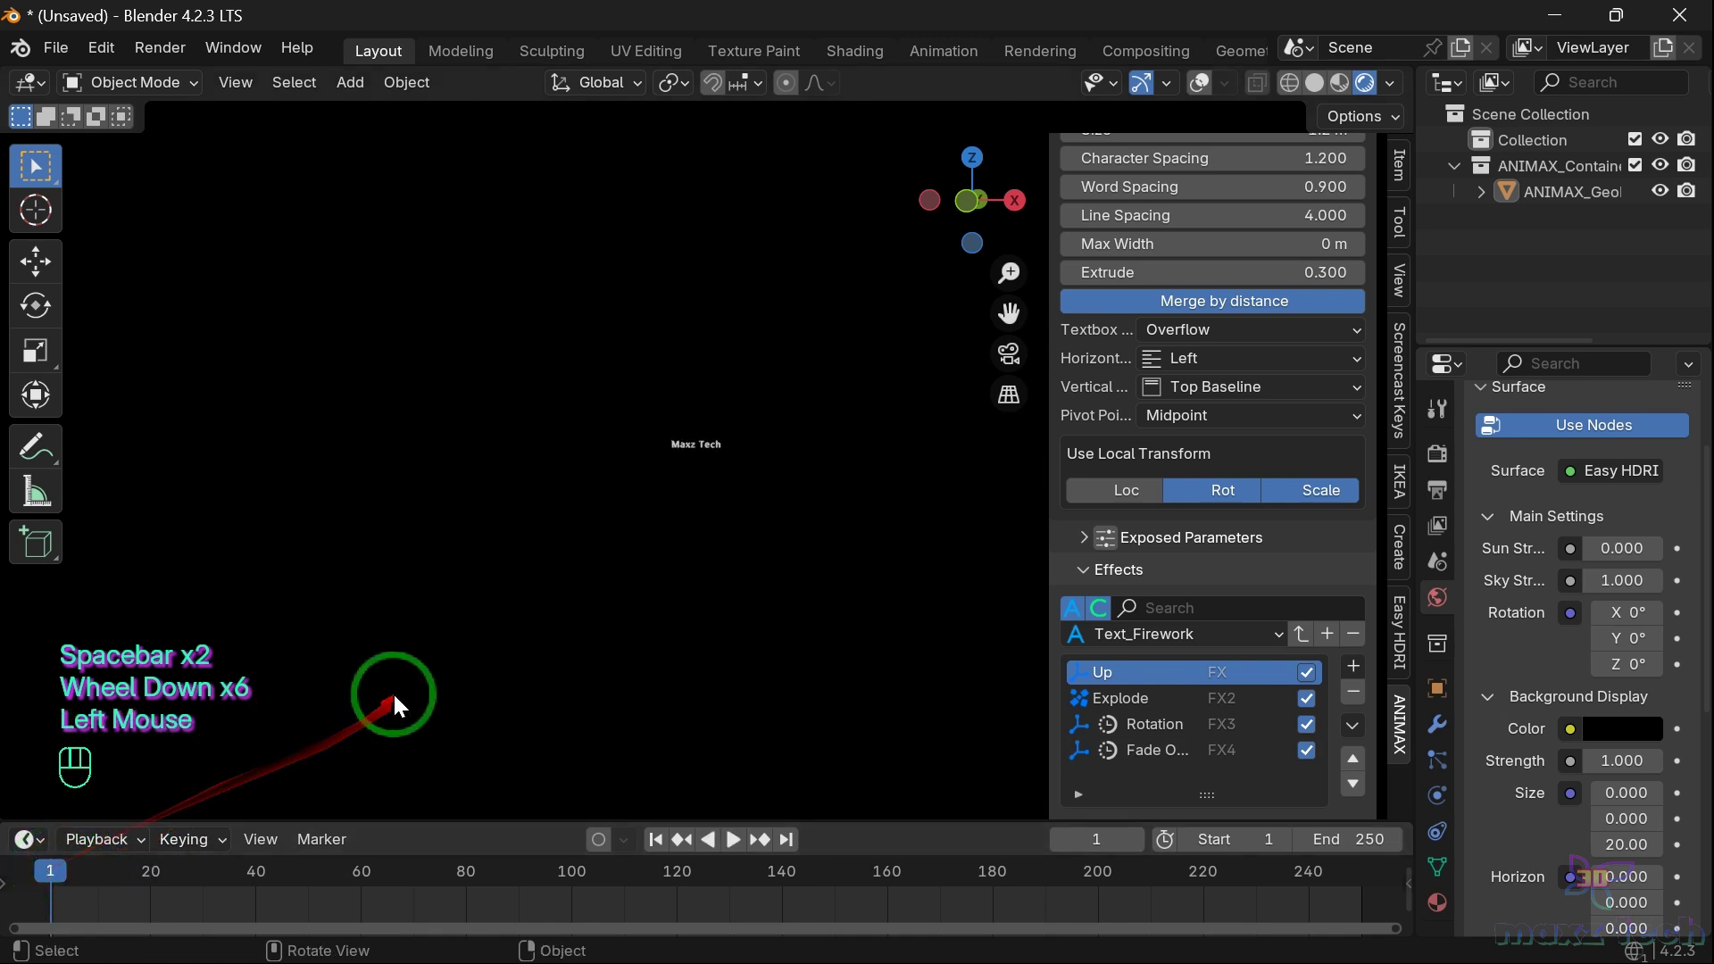
# Replay the Text_Firework animation to about frame 43, play it once more from the start, and return to frame 0
pyautogui.moveTo(1009, 313); pyautogui.dragTo(839, 639)
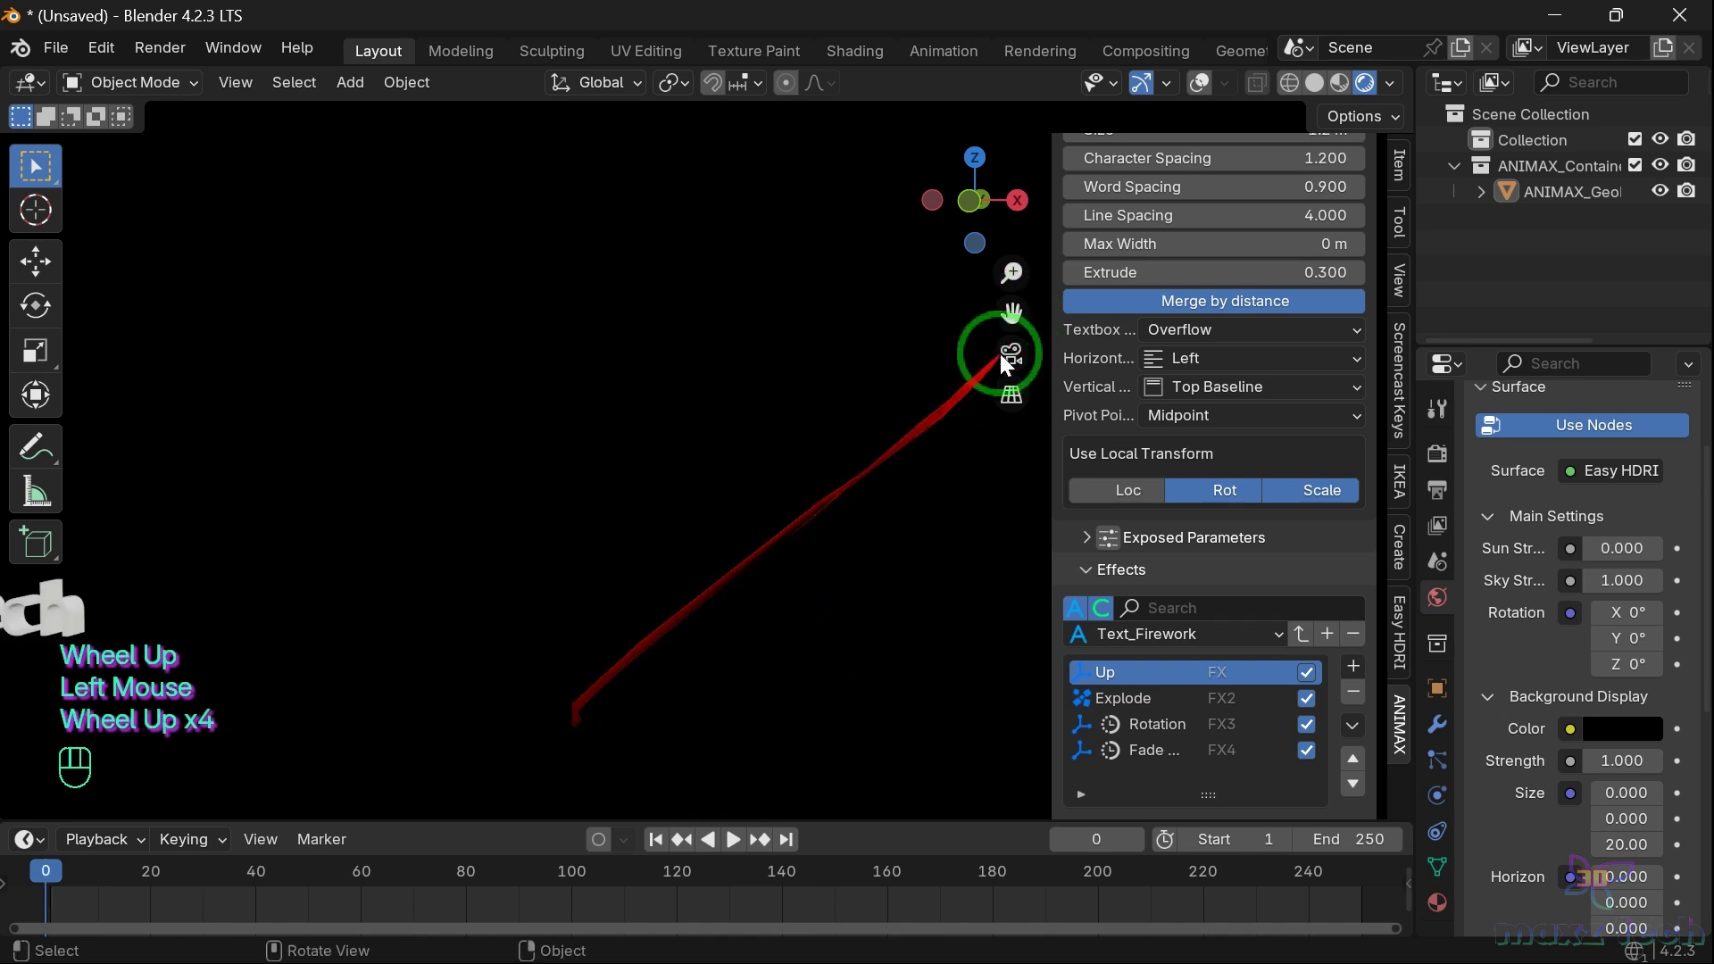
pyautogui.moveTo(1013, 311); pyautogui.dragTo(122, 429)
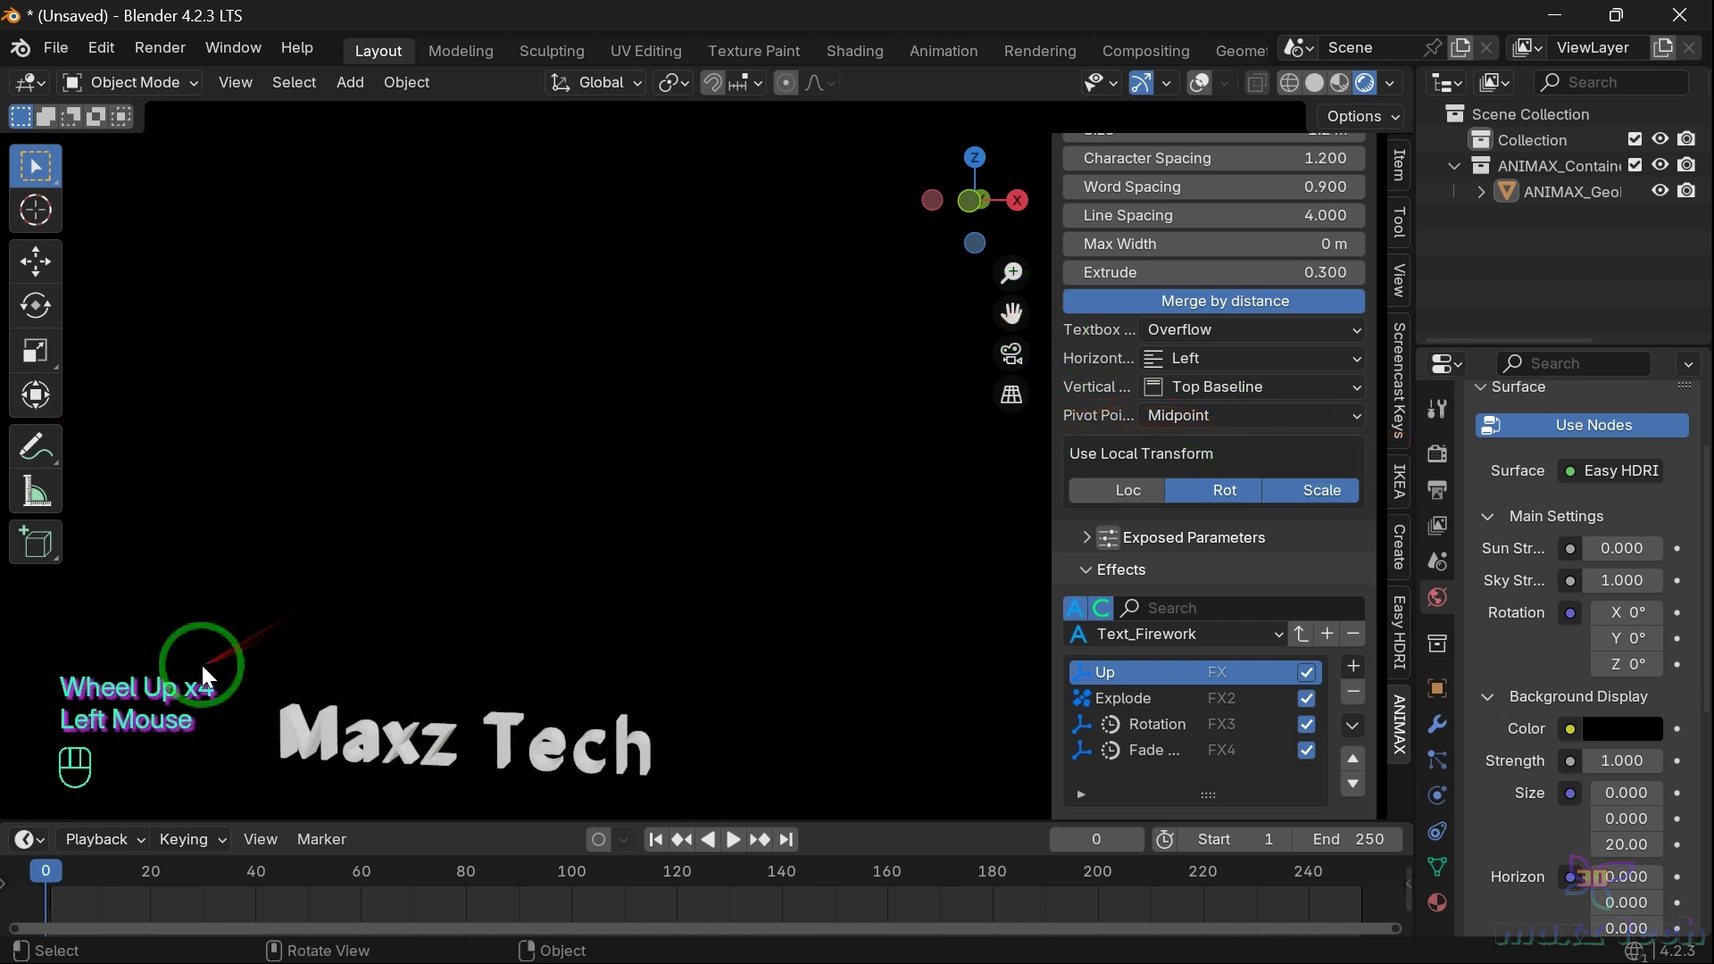
pyautogui.press('space')
pyautogui.press('space')
pyautogui.scroll(-4, 301, 564)
pyautogui.press('space')
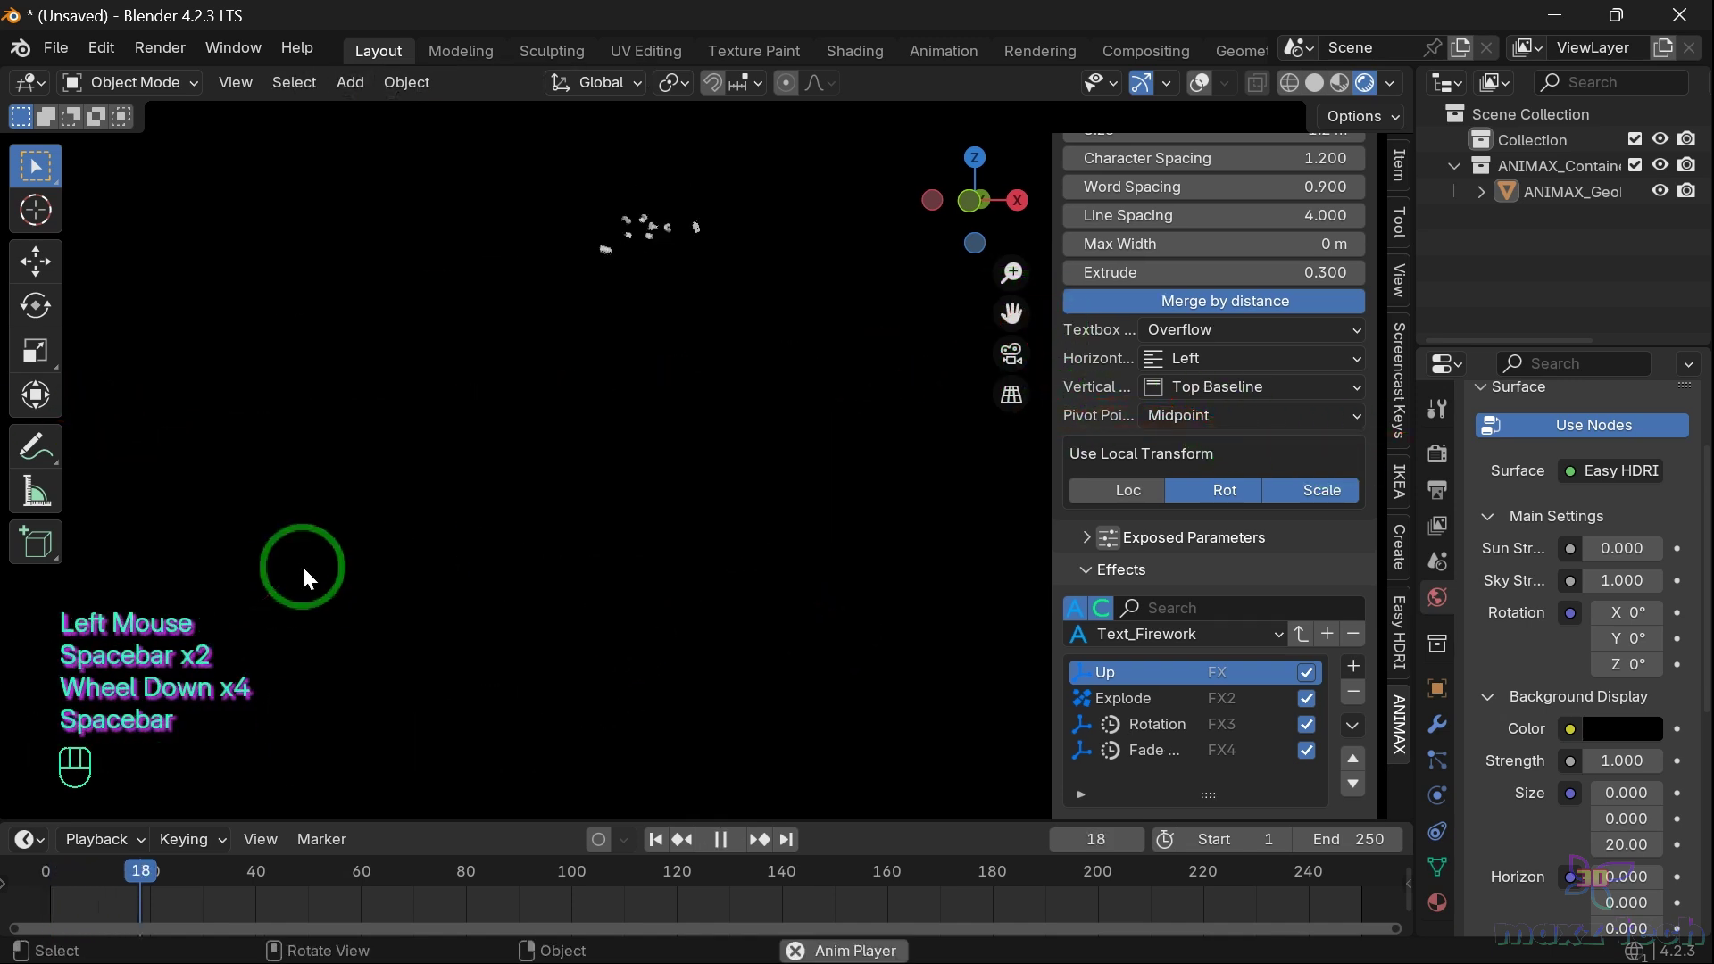
pyautogui.press('space')
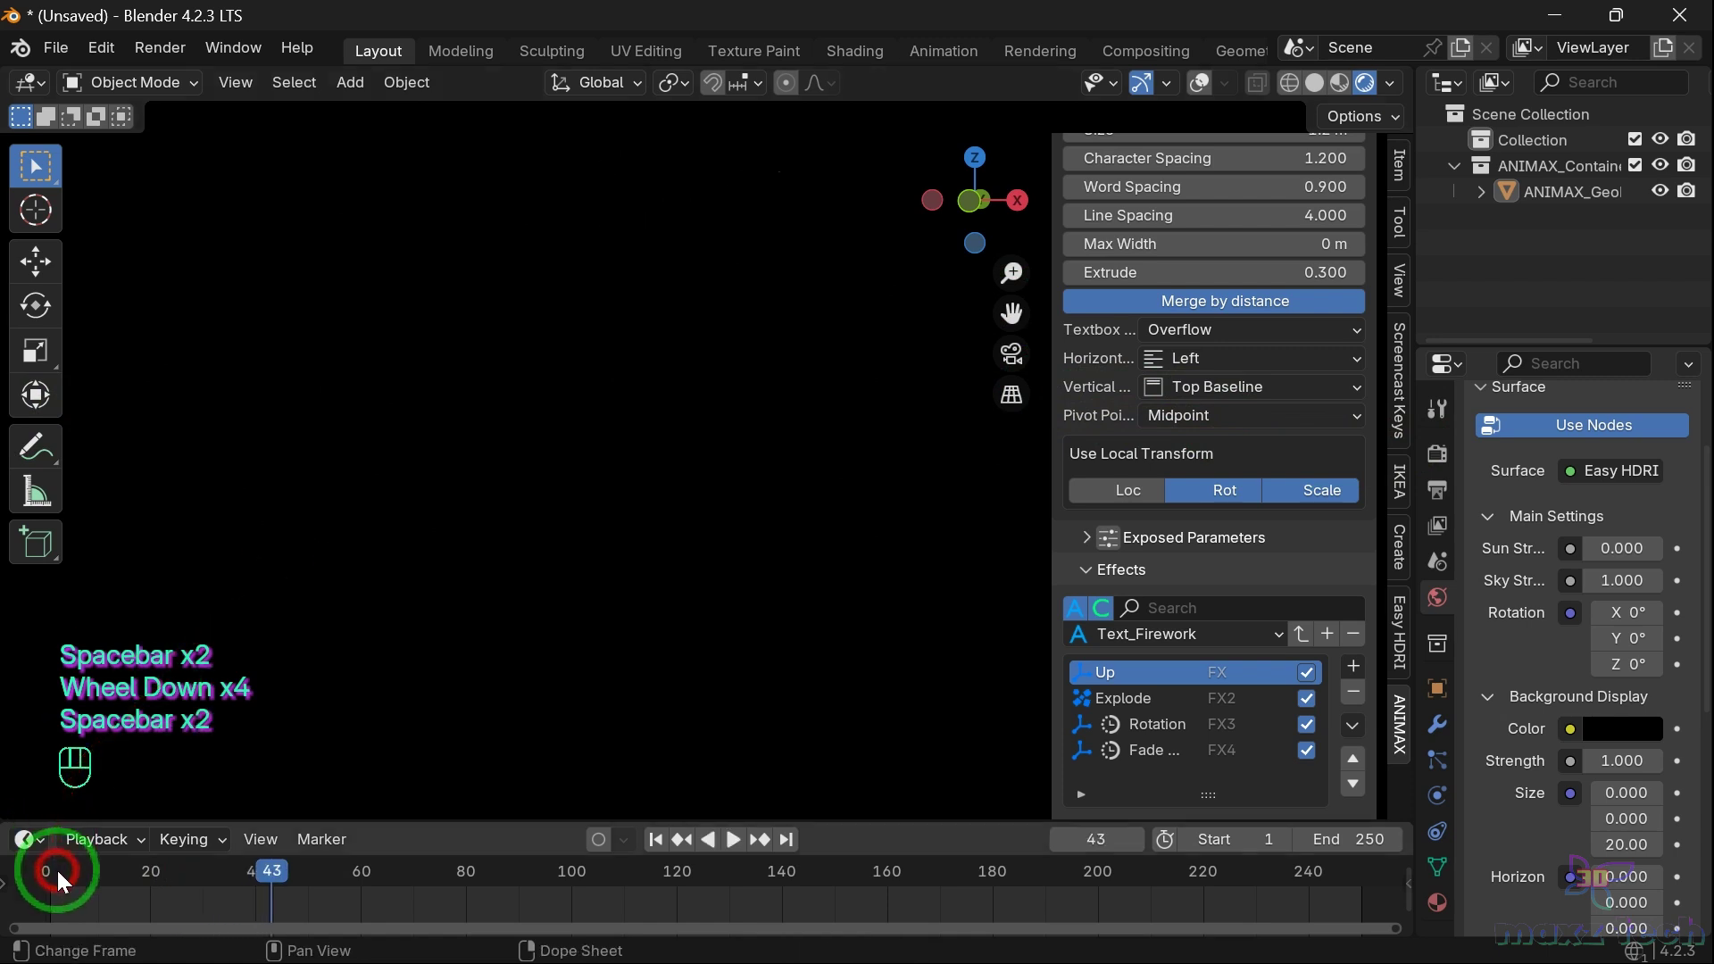
pyautogui.tripleClick(53, 871)
pyautogui.press('space')
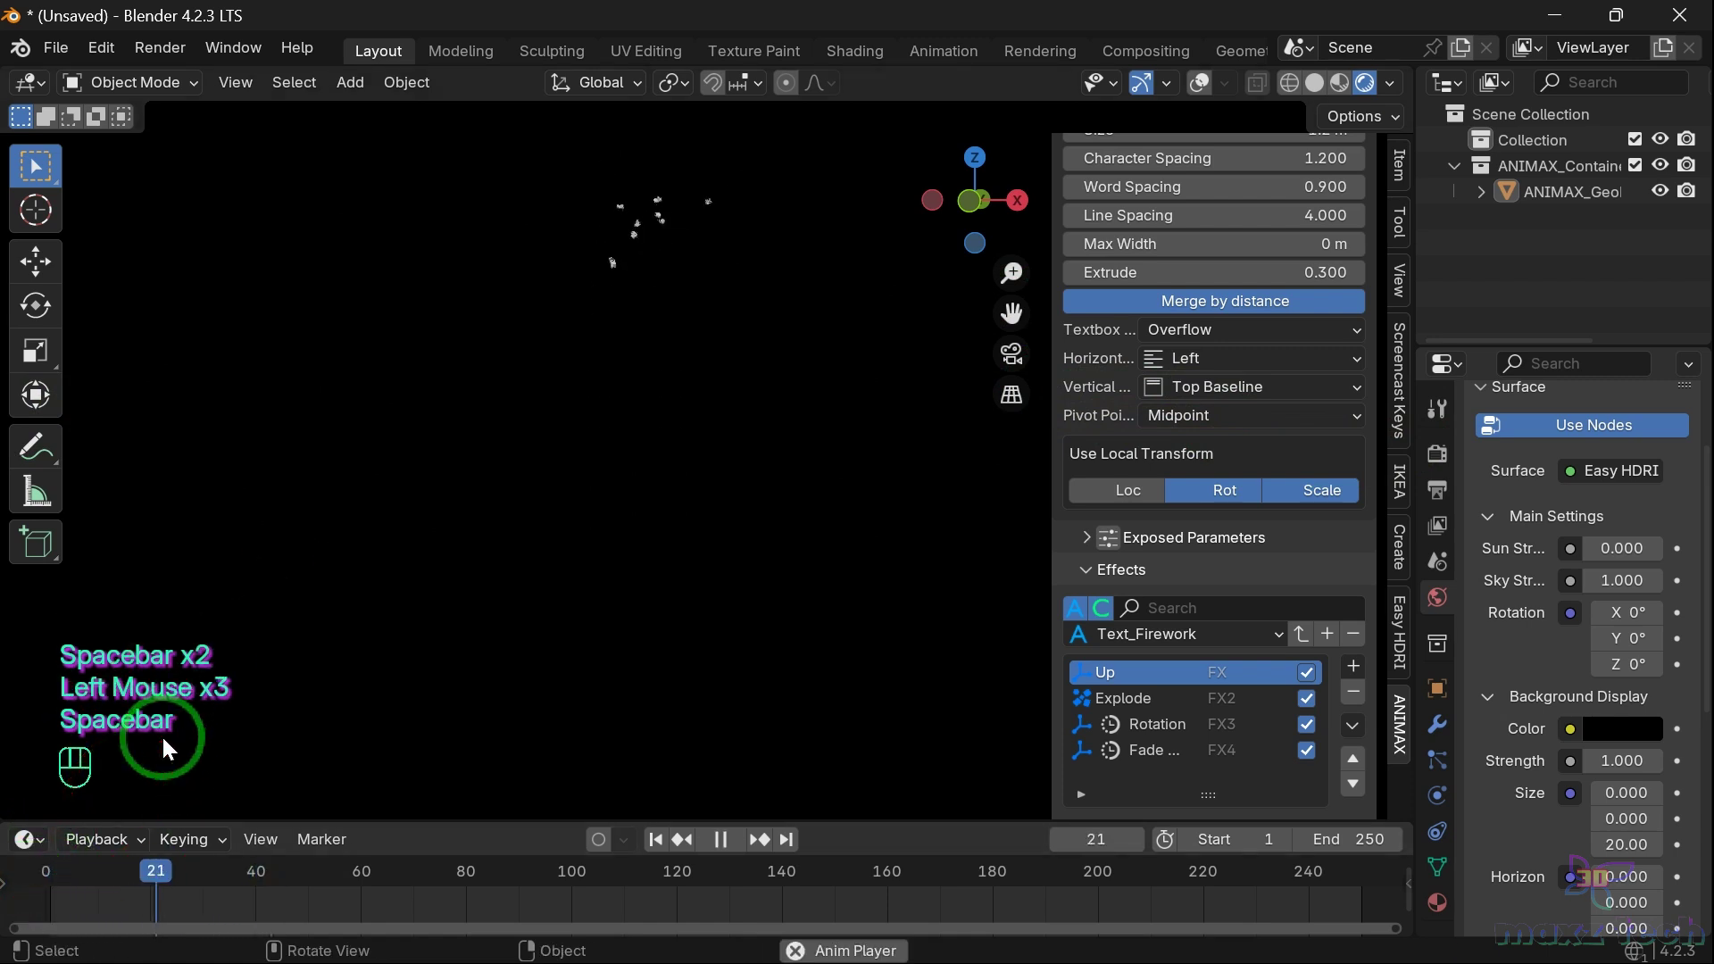
pyautogui.press('space')
pyautogui.click(49, 879)
pyautogui.click(34, 879)
# Remove the Up, Explode, Rotation and Fade Out effects and apply the Text_Intro preset to the text
pyautogui.click(1353, 692)
pyautogui.click(1353, 692)
pyautogui.click(1354, 692)
pyautogui.click(1354, 692)
pyautogui.click(1146, 636)
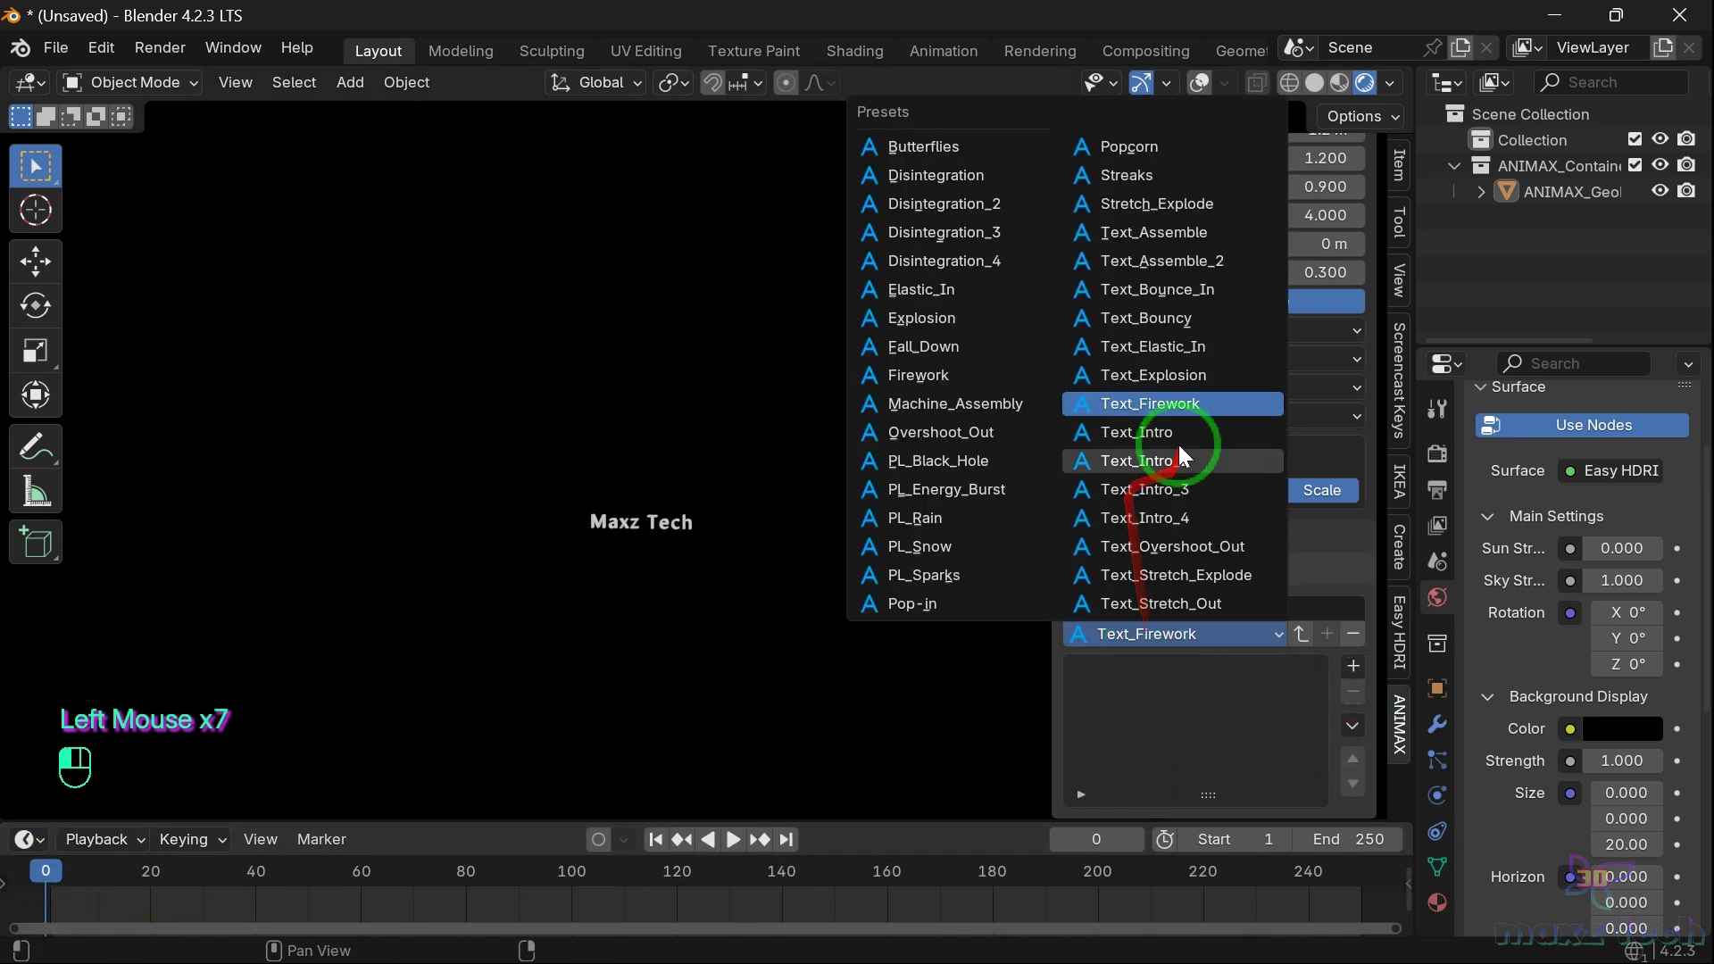
pyautogui.click(1137, 434)
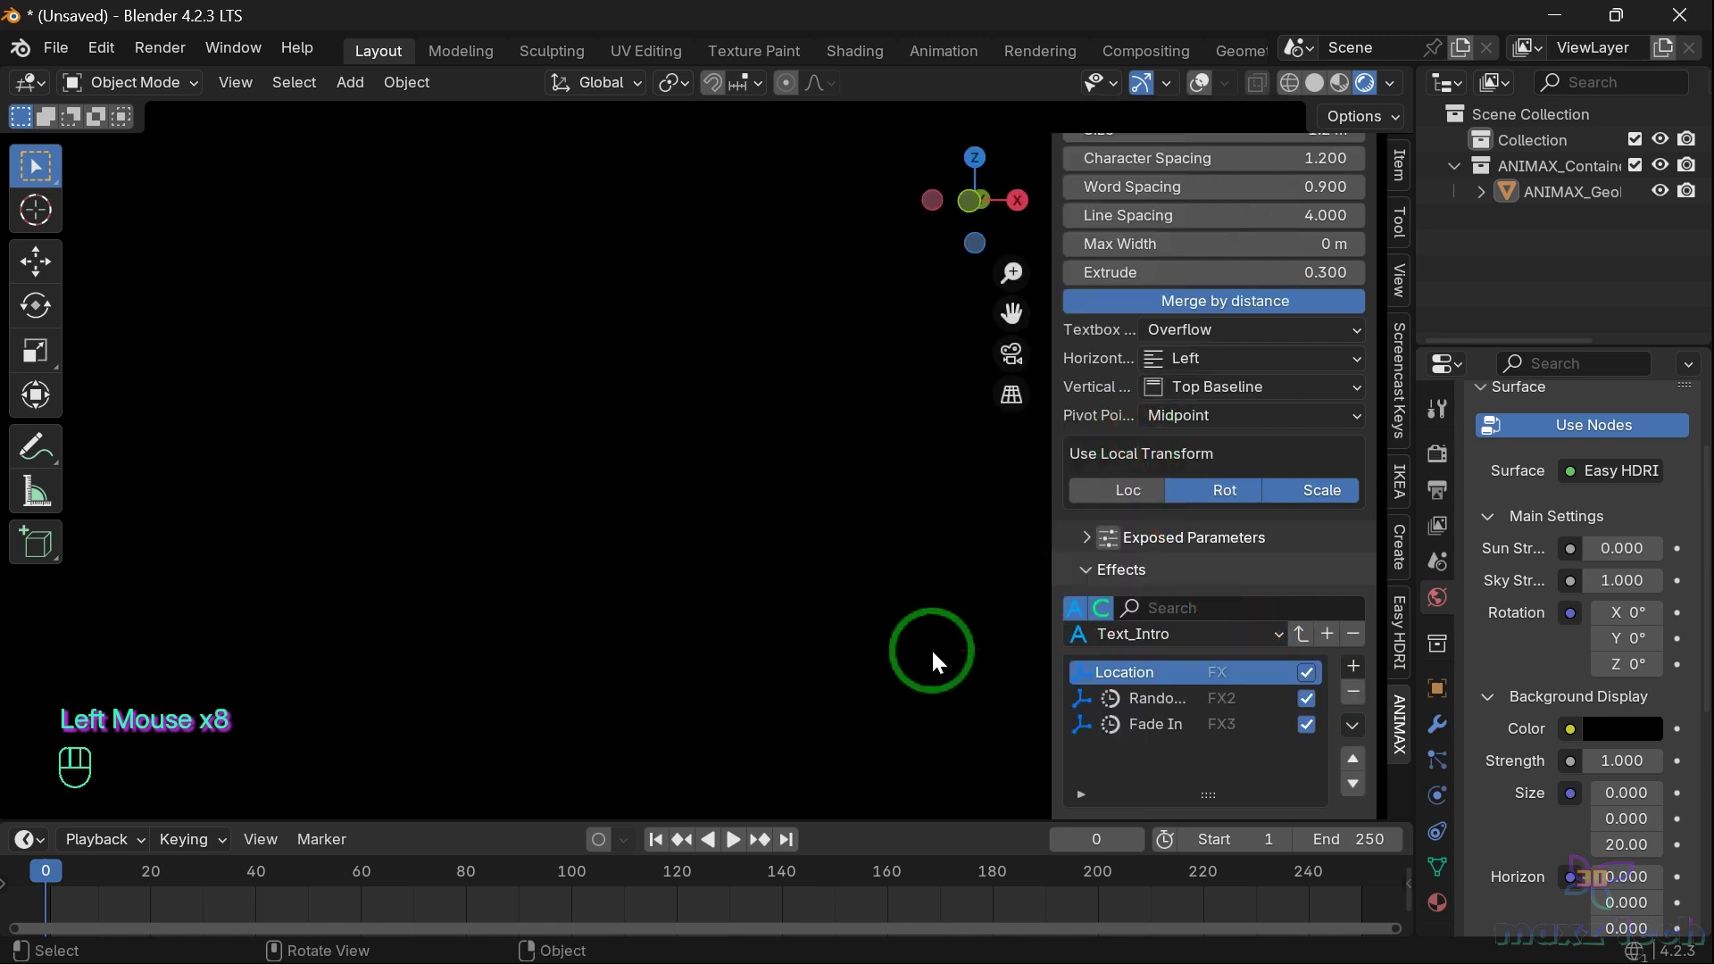
# Play the Text_Intro animation to about frame 116 and return to frame 0
pyautogui.scroll(2, 930, 648)
pyautogui.press('space')
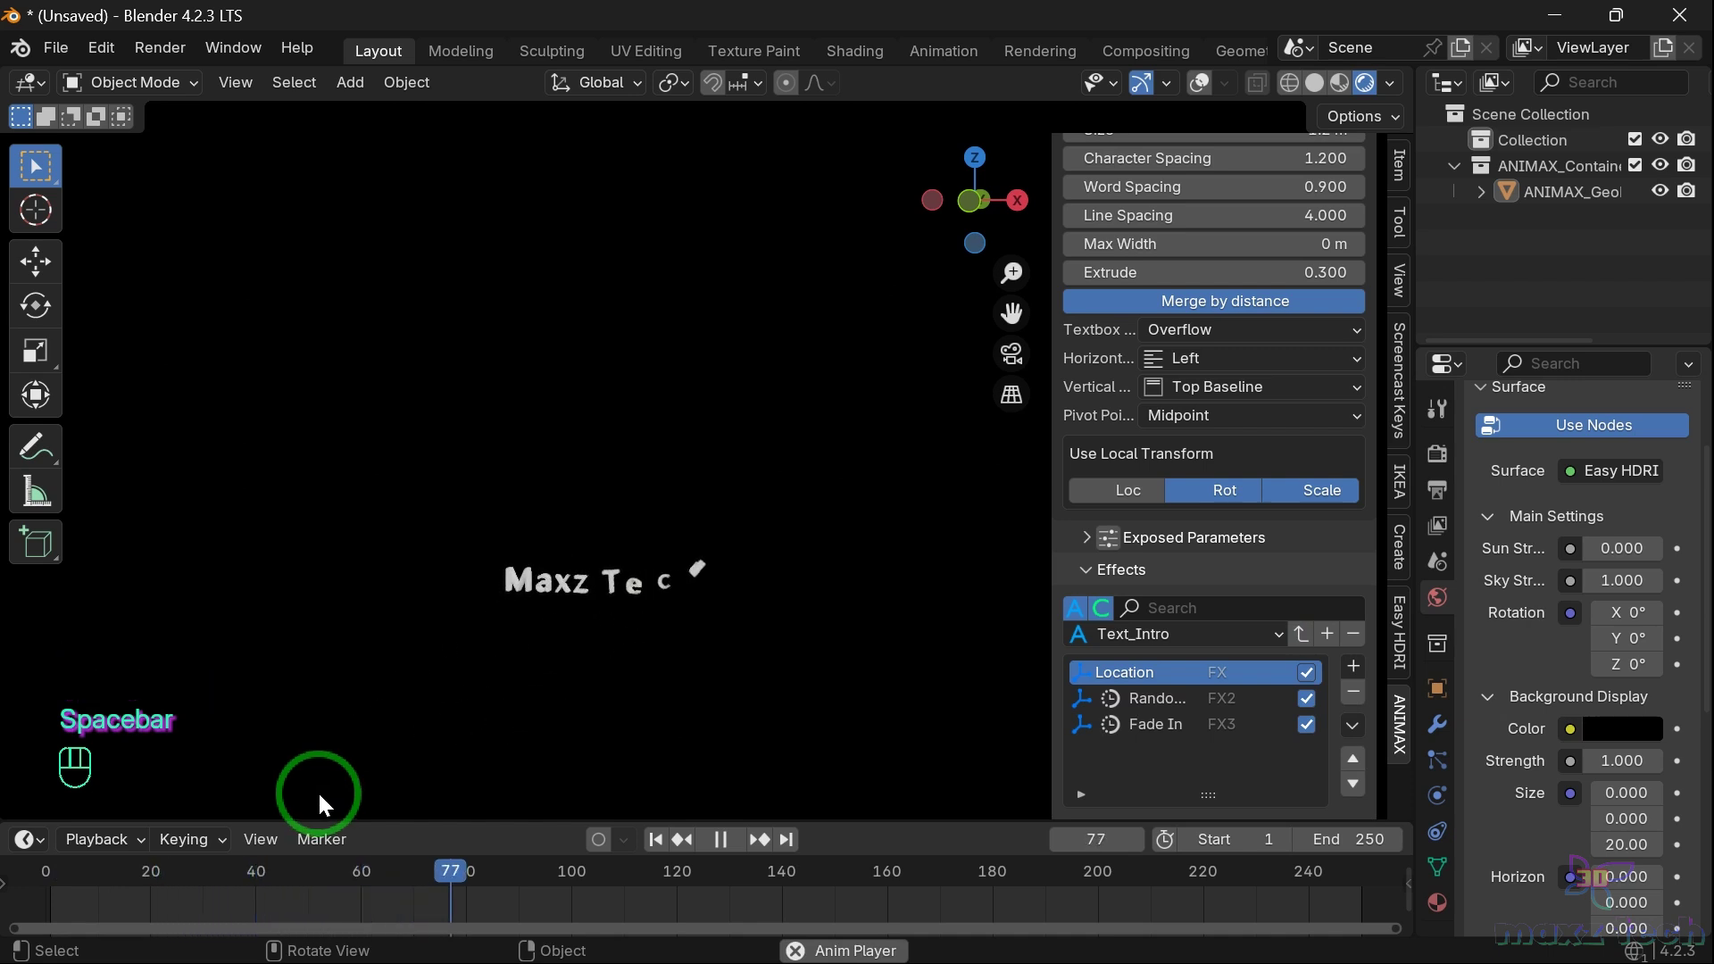
pyautogui.press('space')
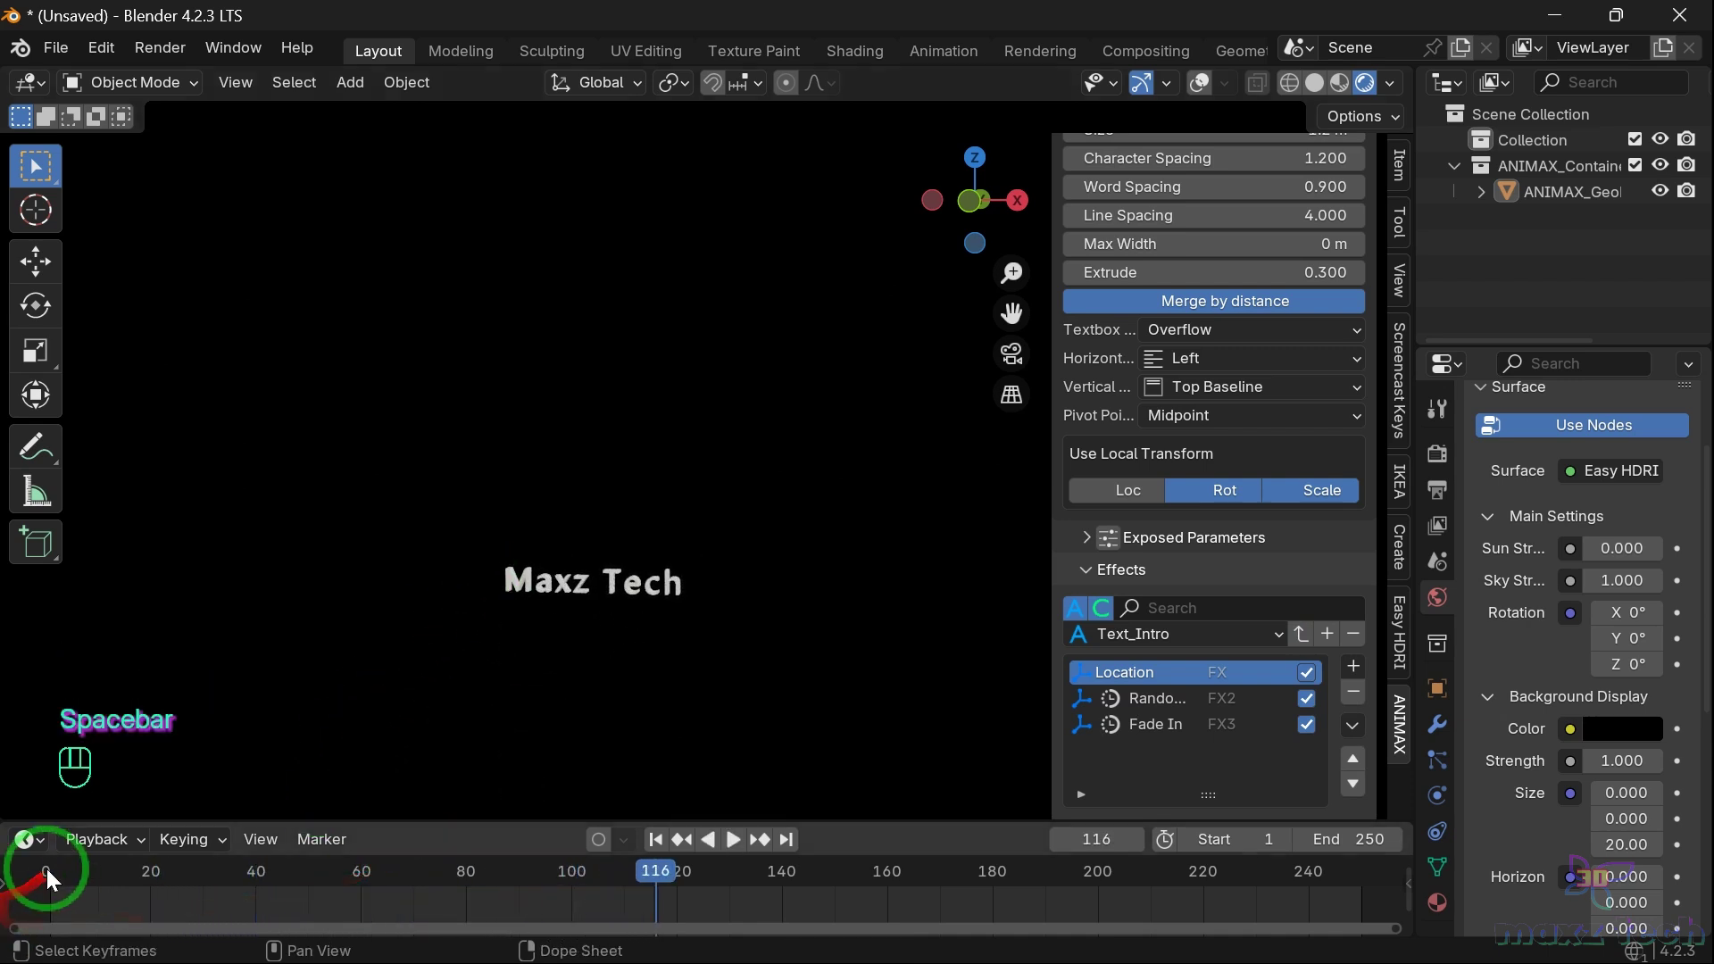
pyautogui.click(45, 872)
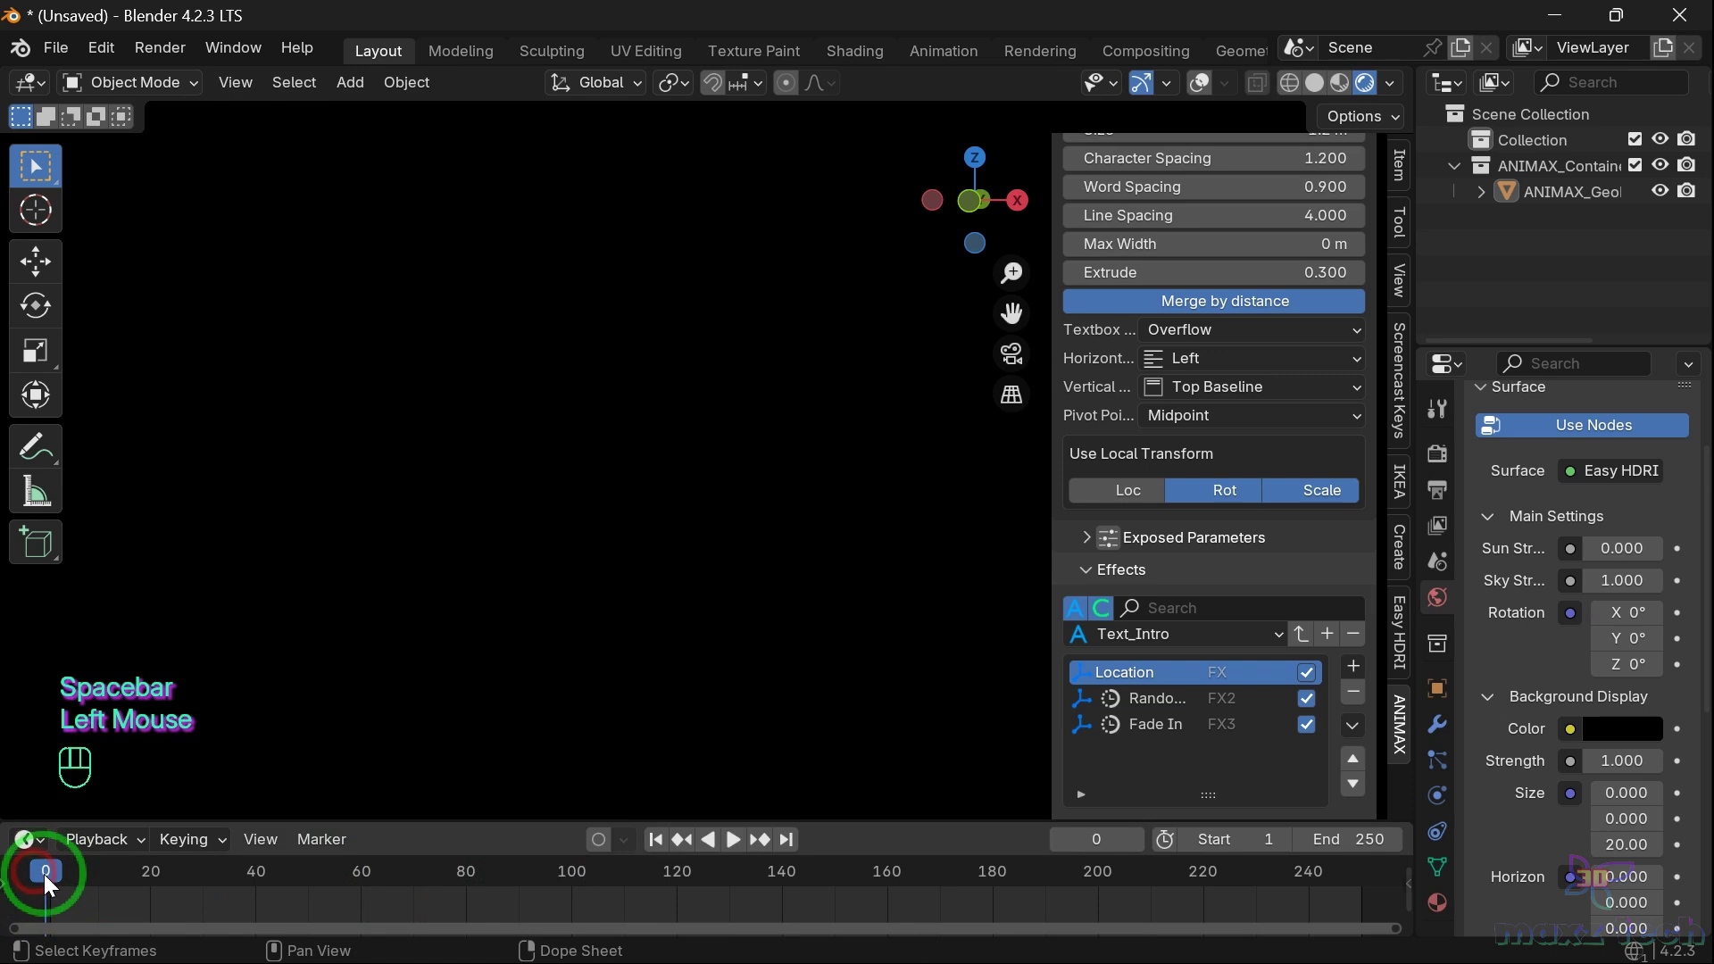
# Remove all three Text_Intro effects and apply the Text_Intro_2 preset to the text
pyautogui.click(1351, 695)
pyautogui.click(1352, 695)
pyautogui.click(1352, 694)
pyautogui.click(1255, 635)
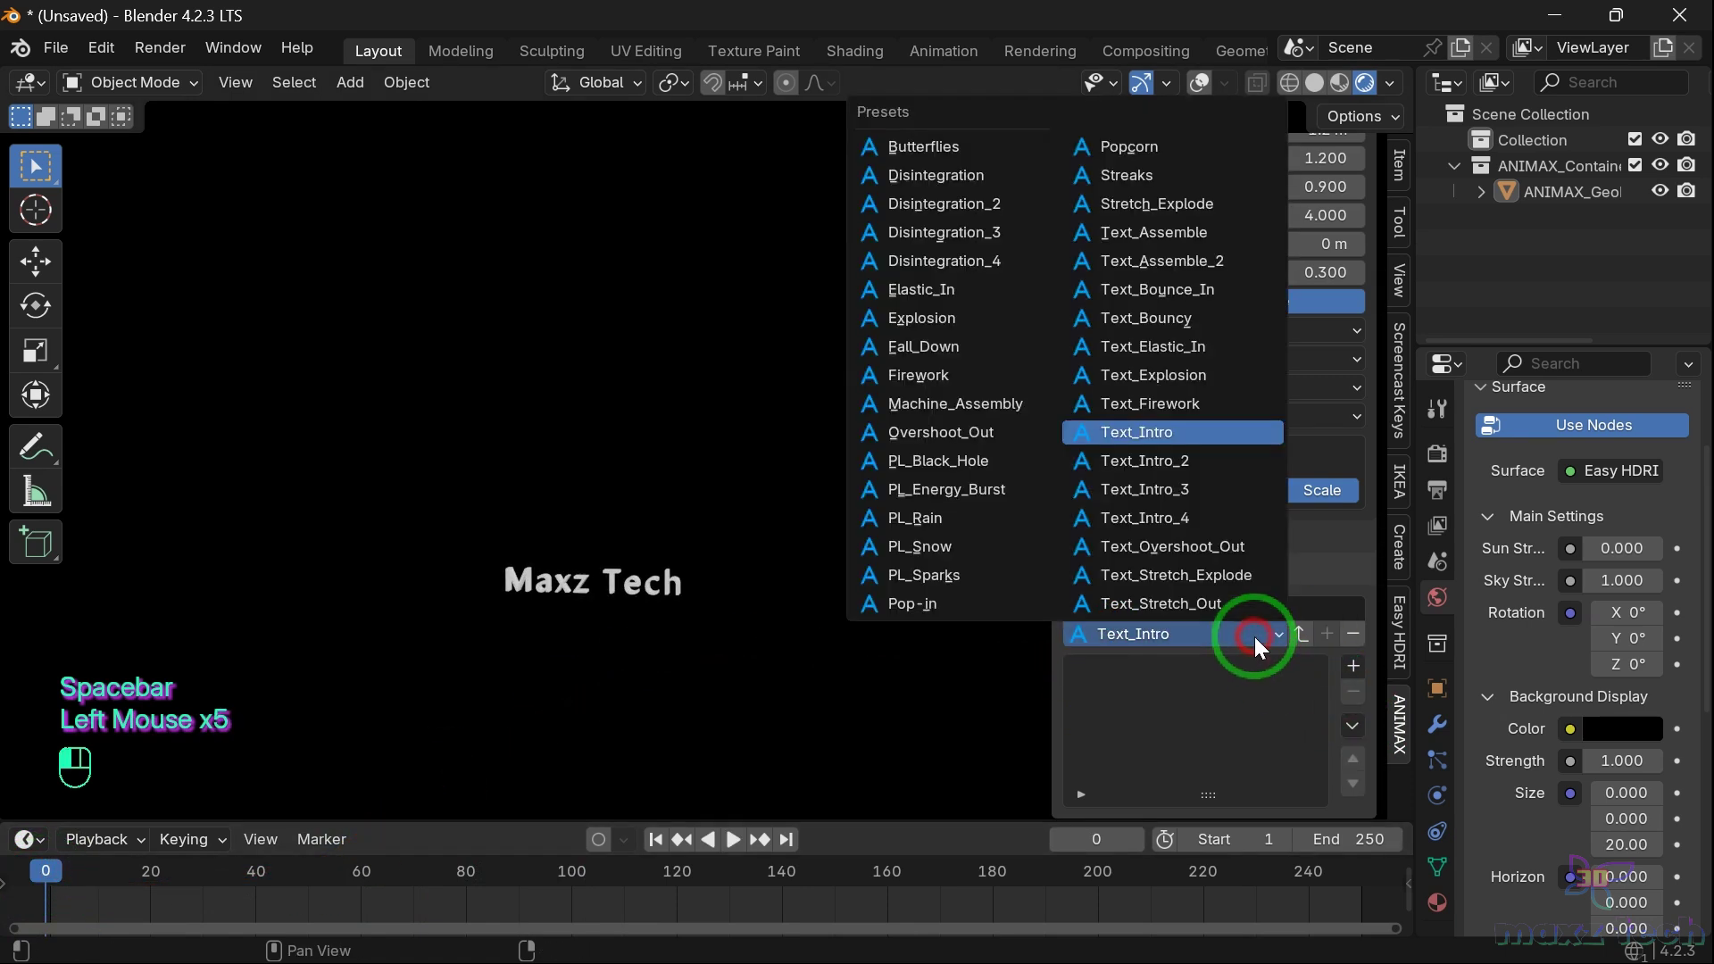
pyautogui.click(1177, 461)
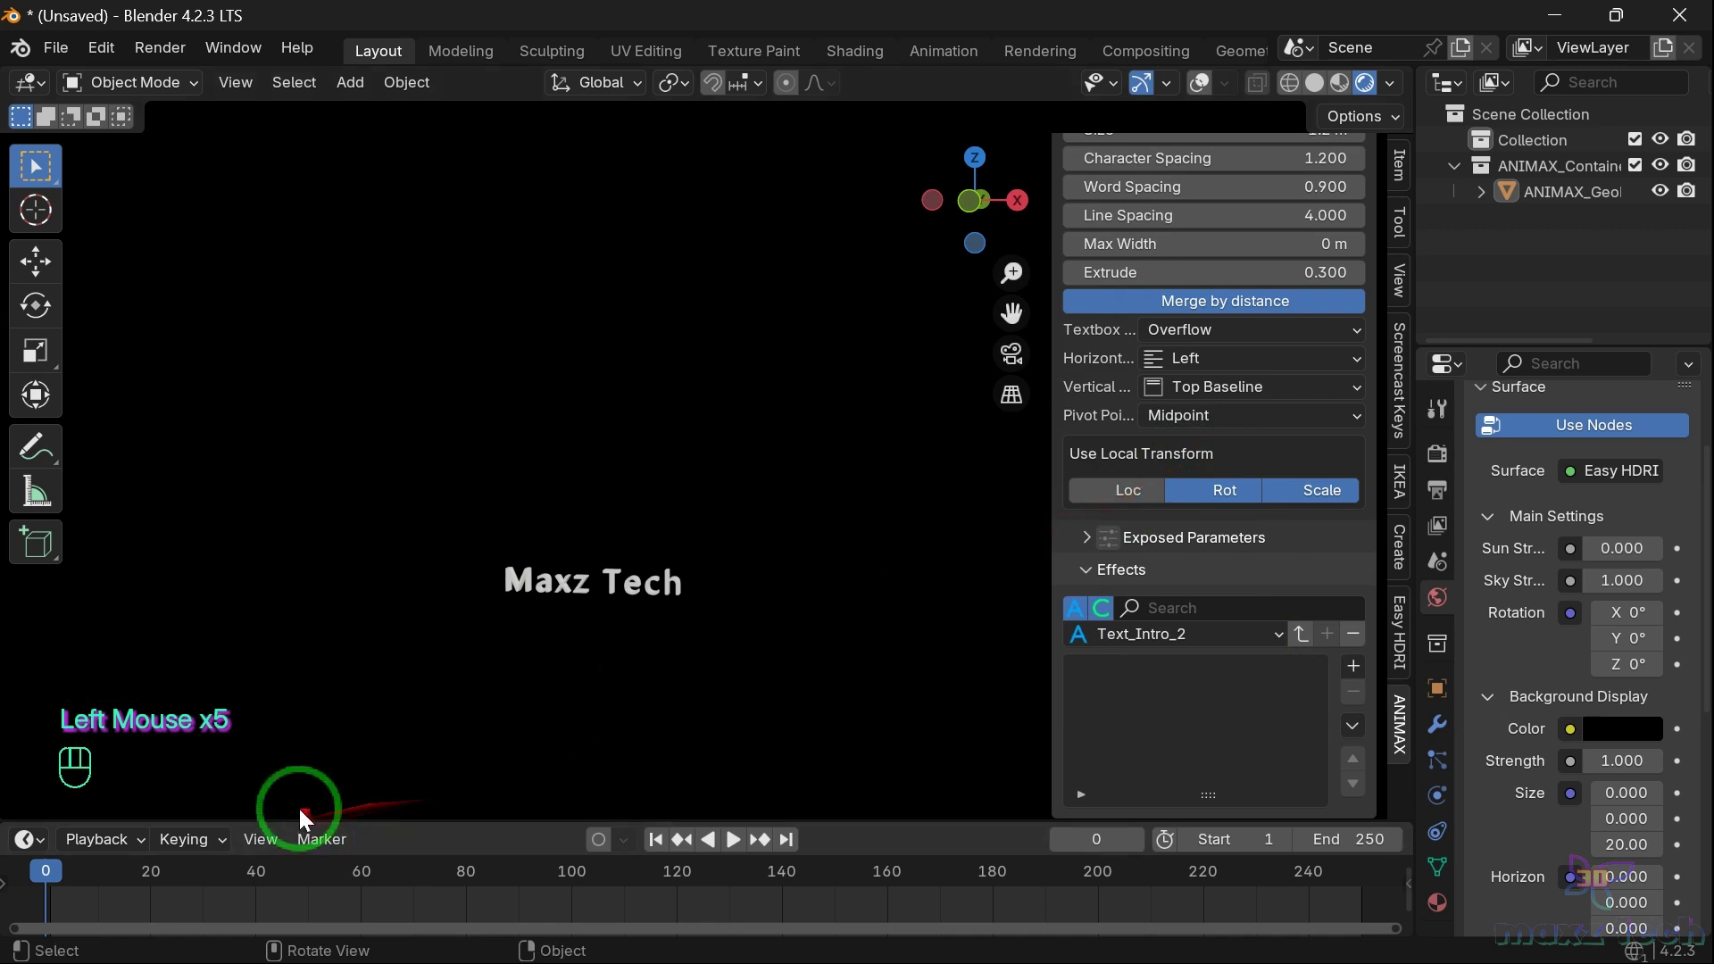
pyautogui.click(1301, 634)
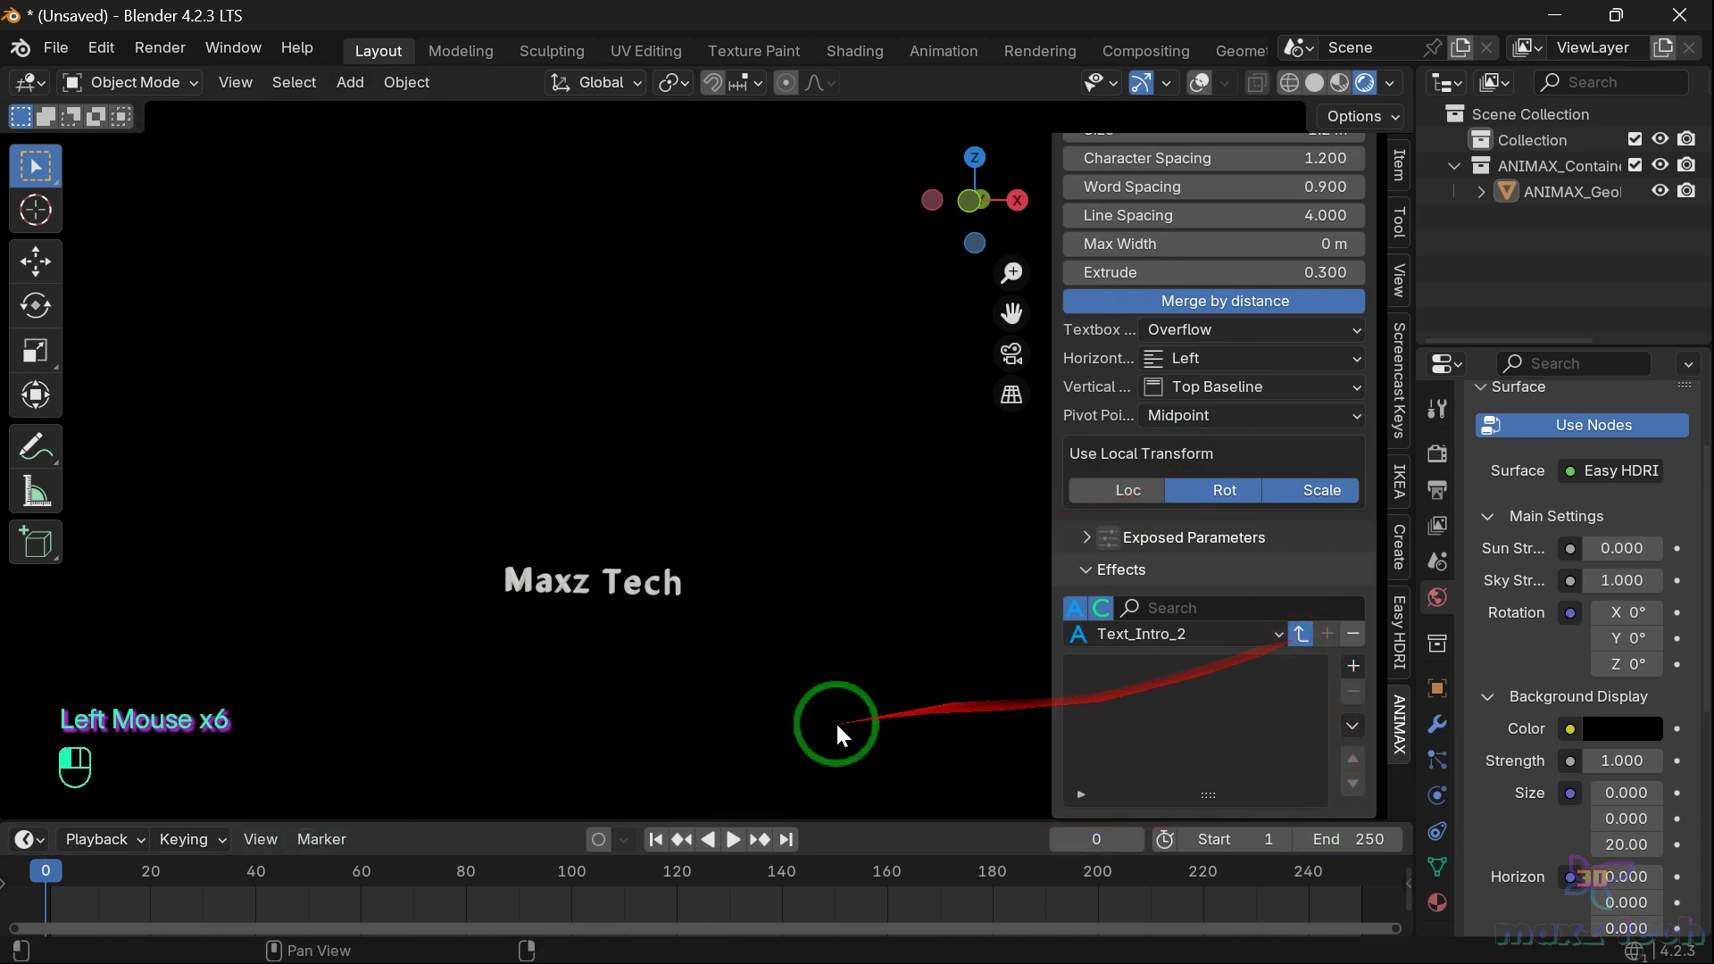
# Play the Text_Intro_2 animation to about frame 110 and return to frame 0
pyautogui.press('space')
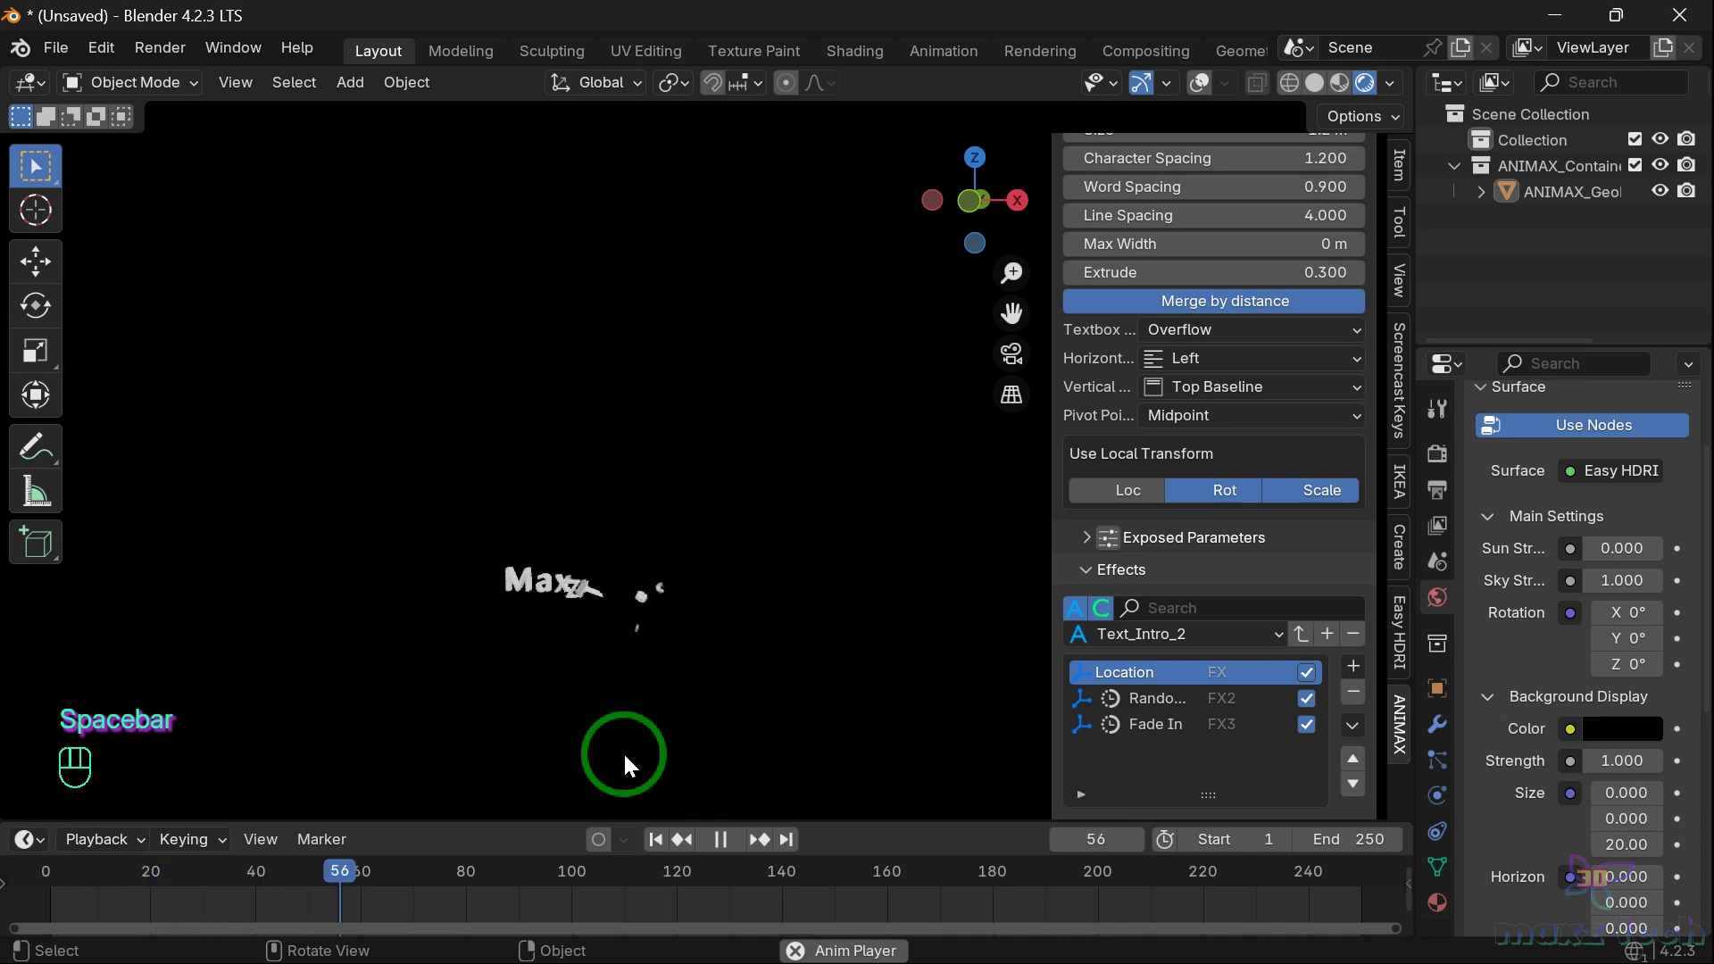
pyautogui.scroll(1, 623, 752)
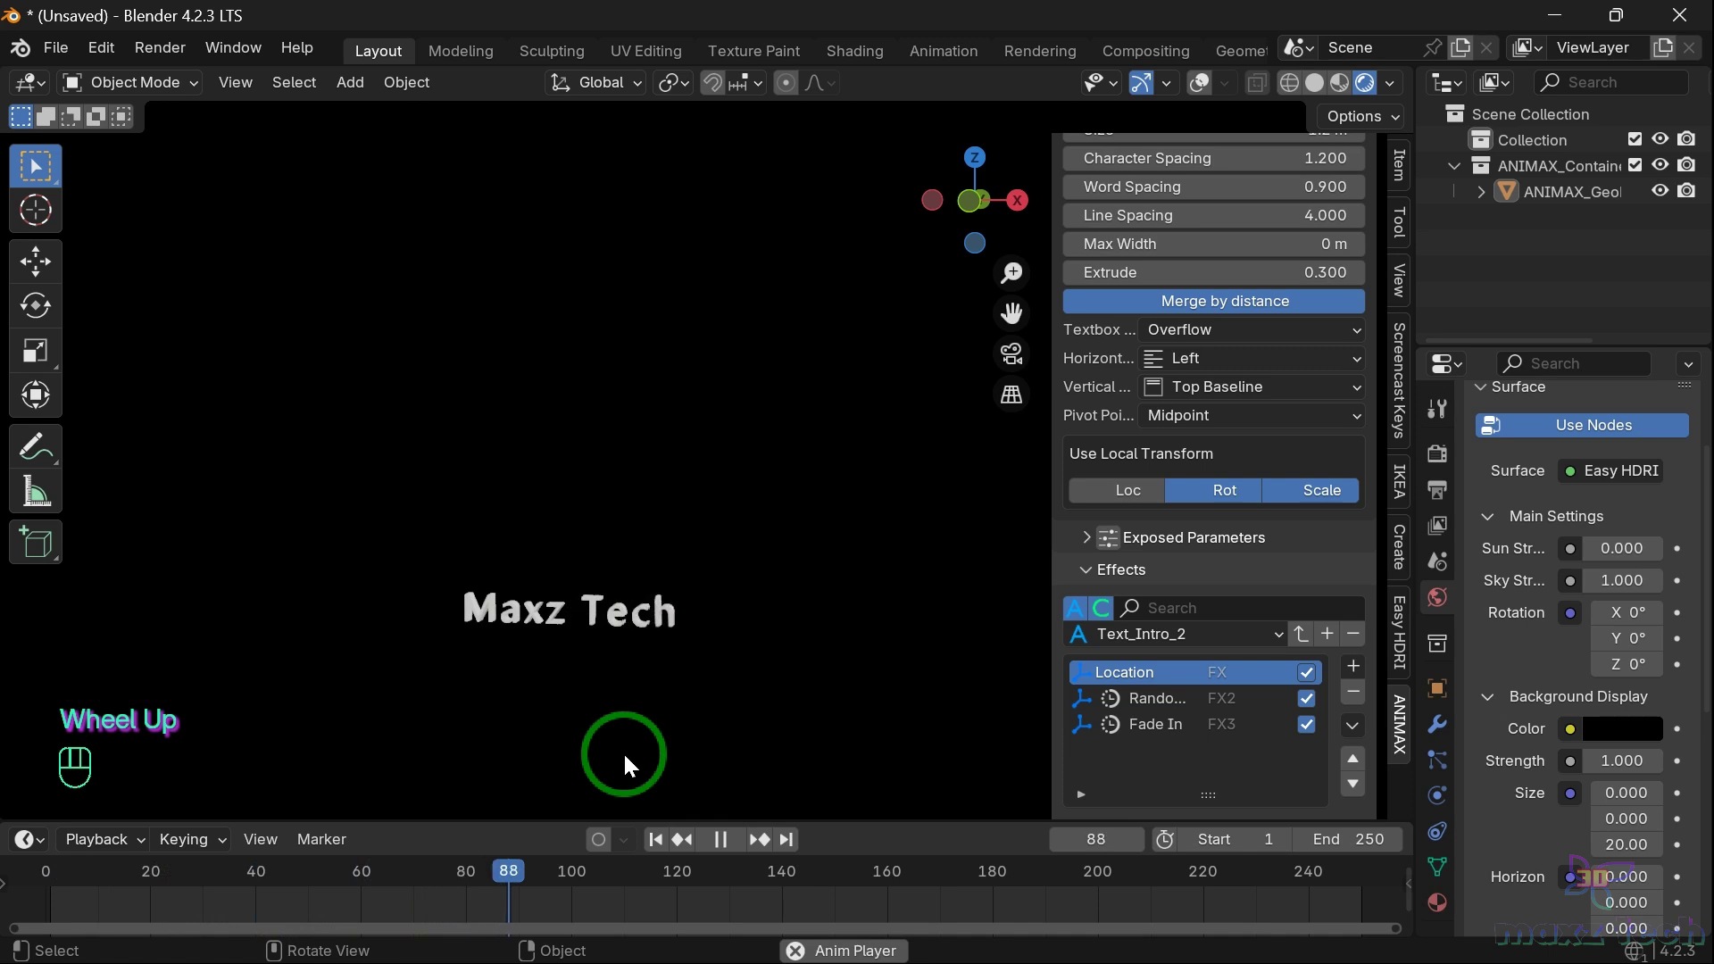
pyautogui.press('space')
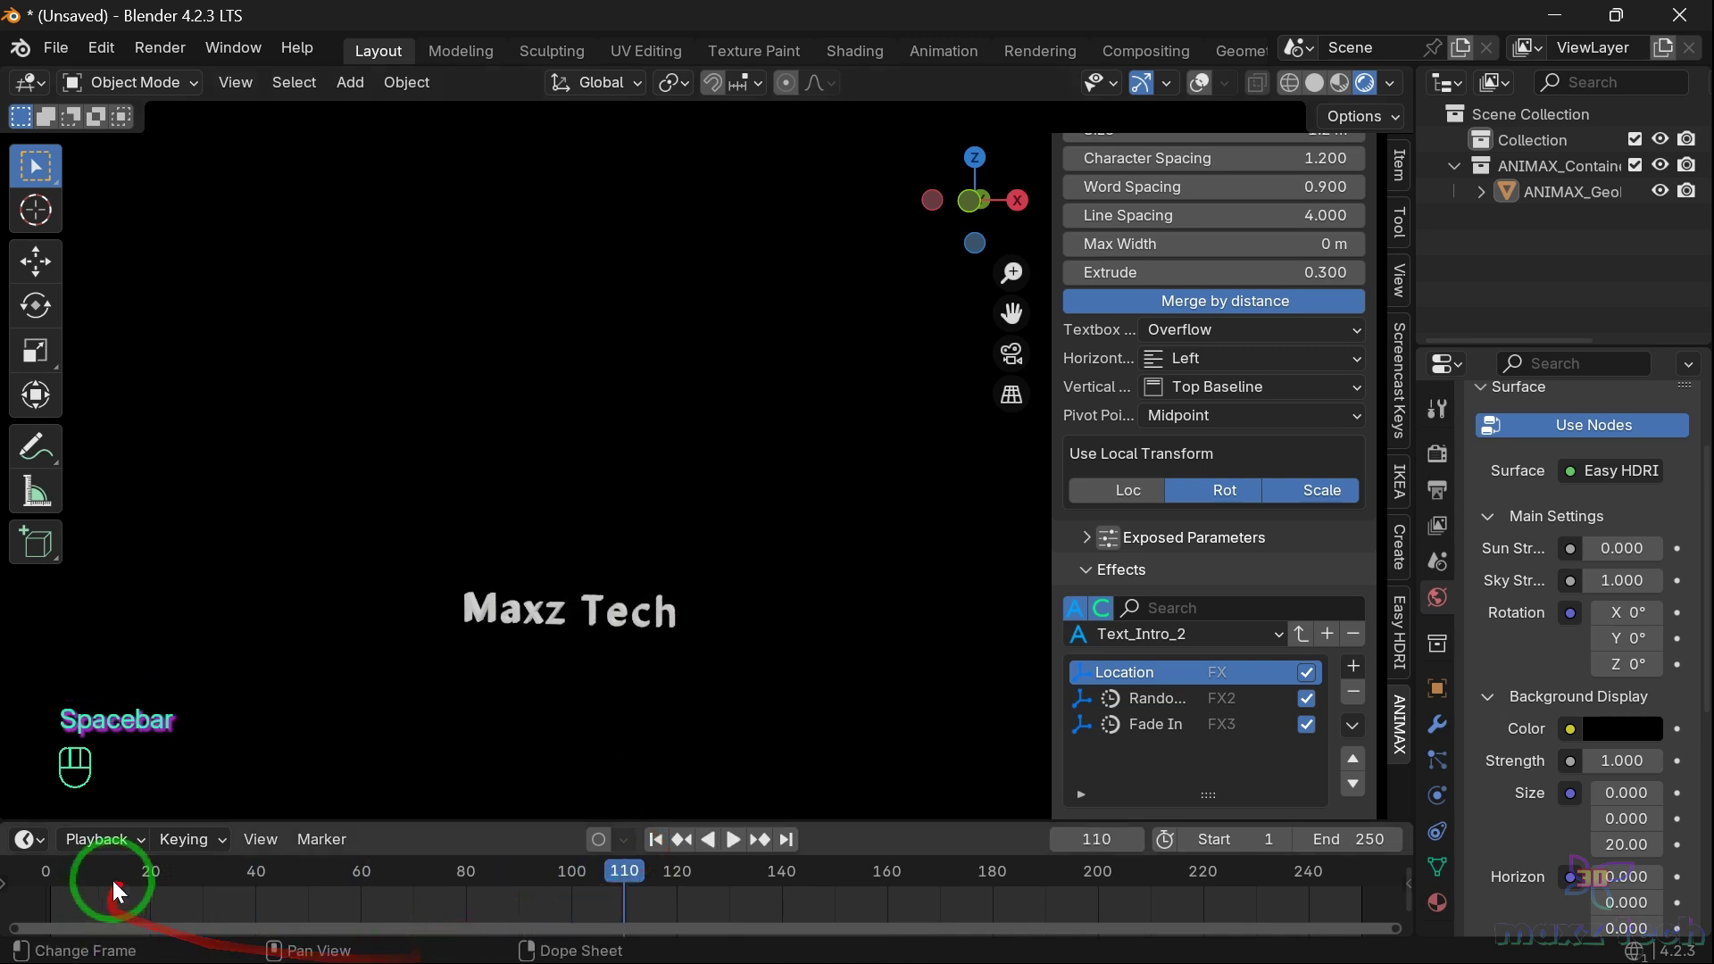
pyautogui.click(73, 875)
pyautogui.click(36, 881)
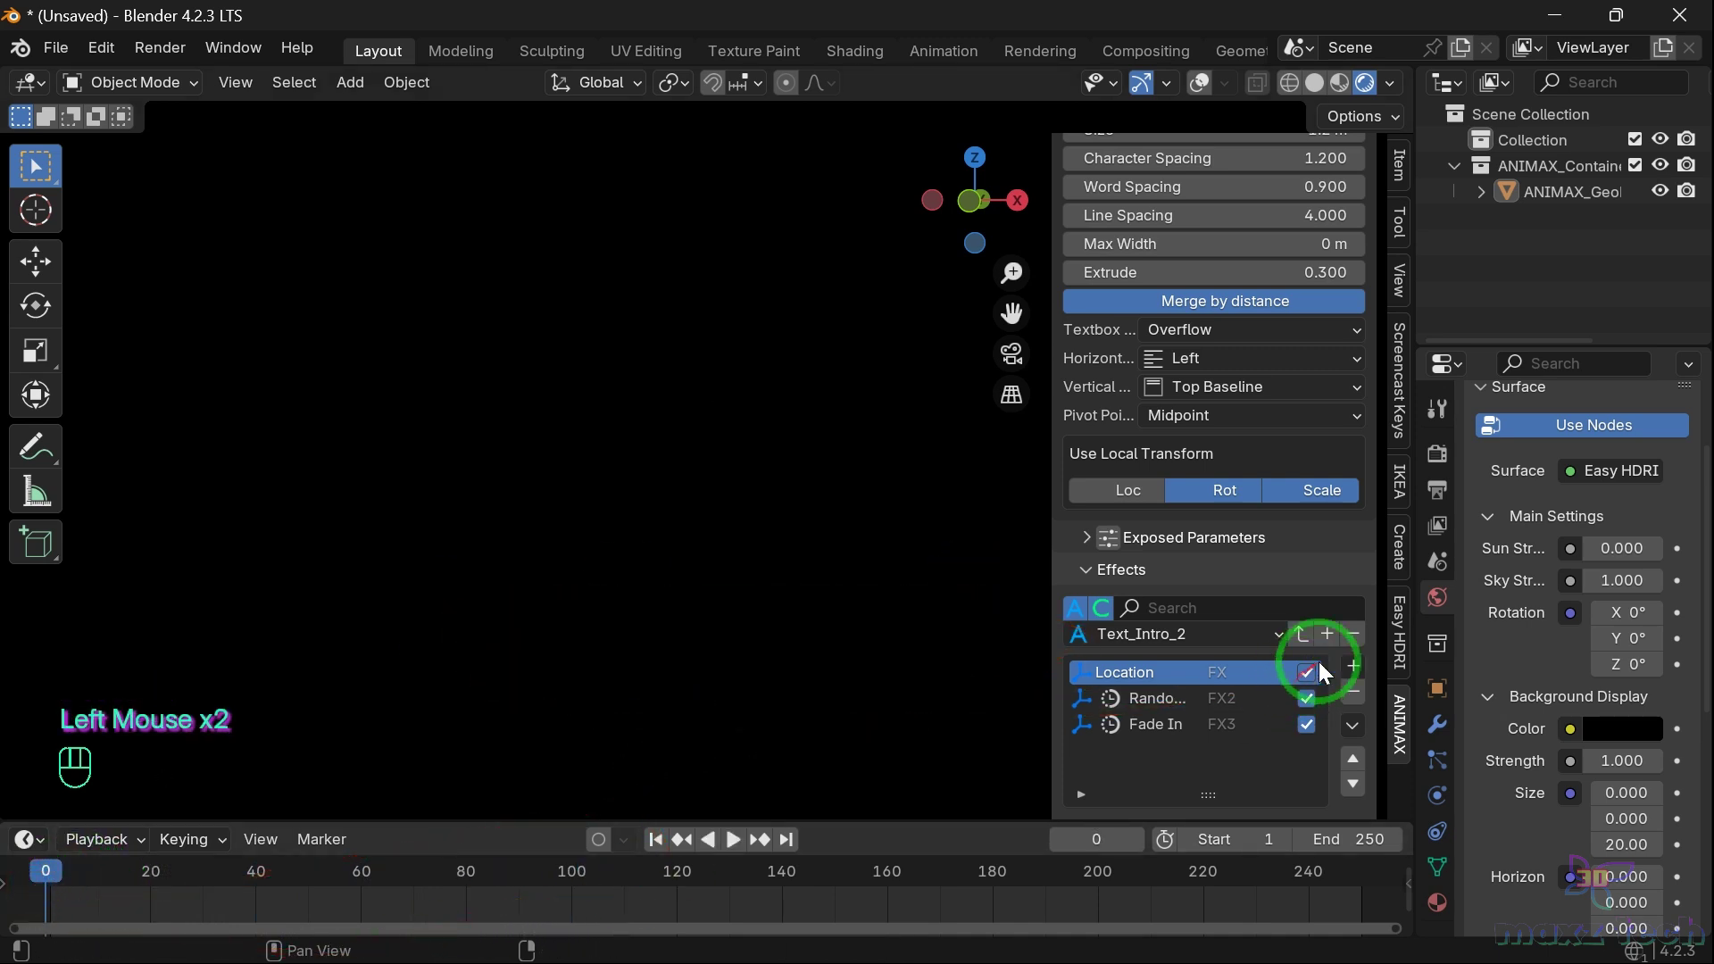
# Remove all three Text_Intro_2 effects and apply the Text_Intro_3 preset to the text
pyautogui.click(1348, 694)
pyautogui.click(1348, 694)
pyautogui.click(1349, 694)
pyautogui.click(1169, 635)
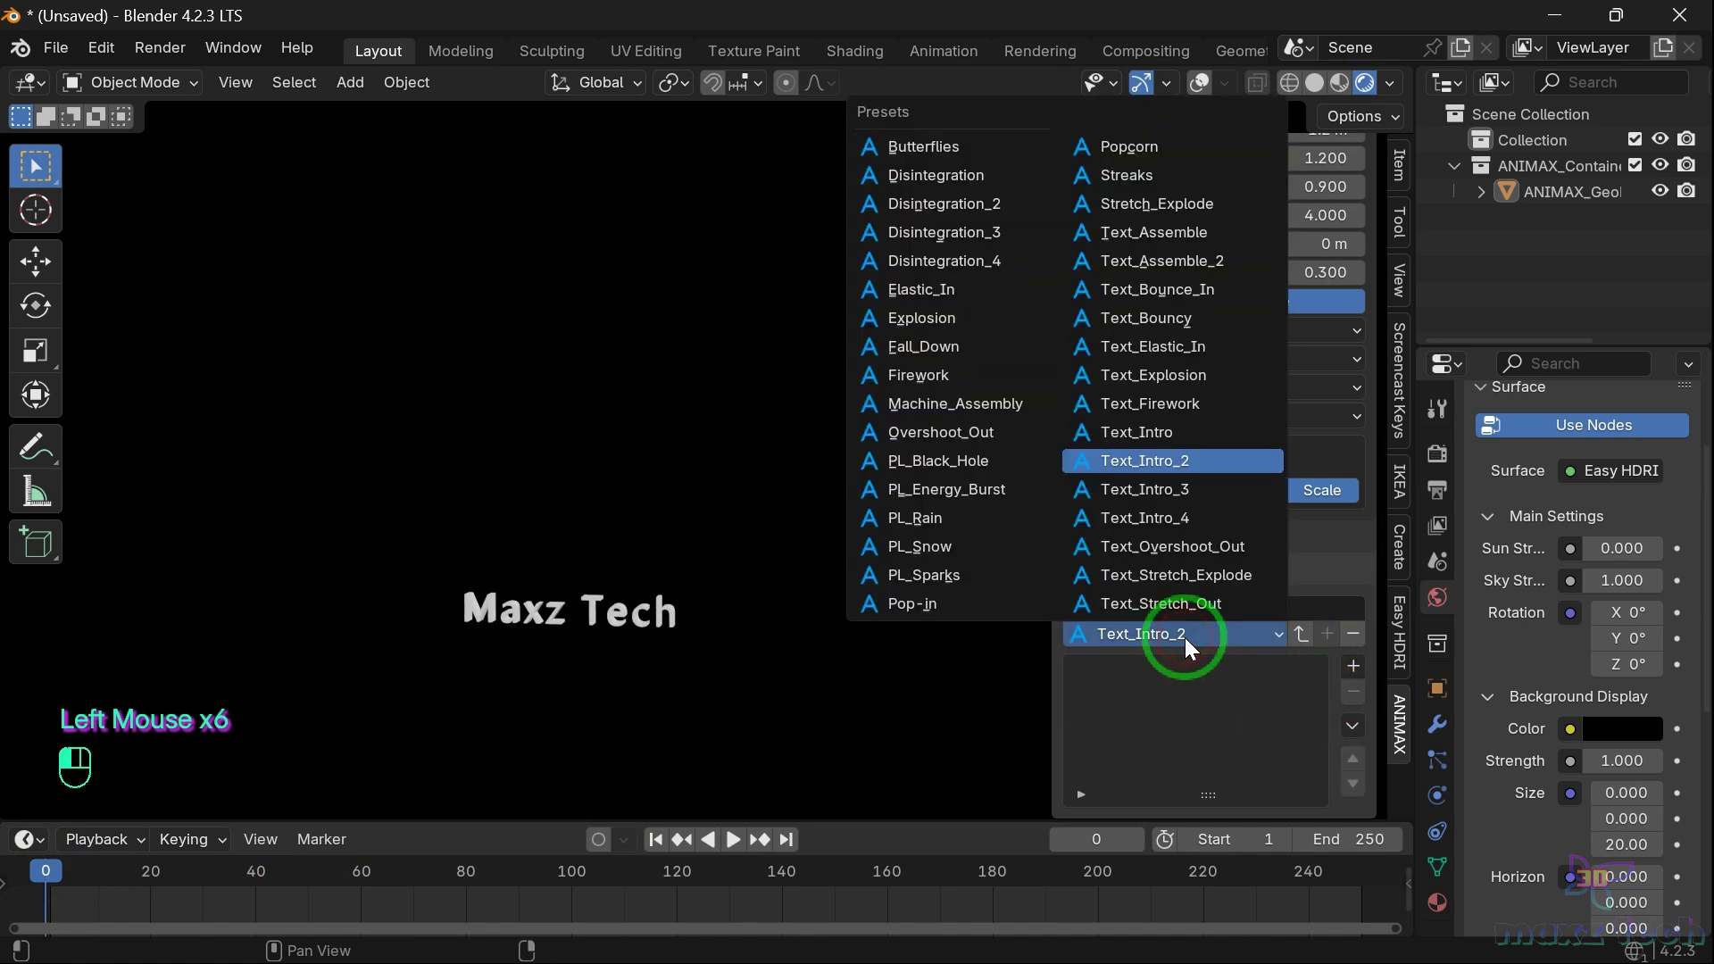
pyautogui.click(1155, 489)
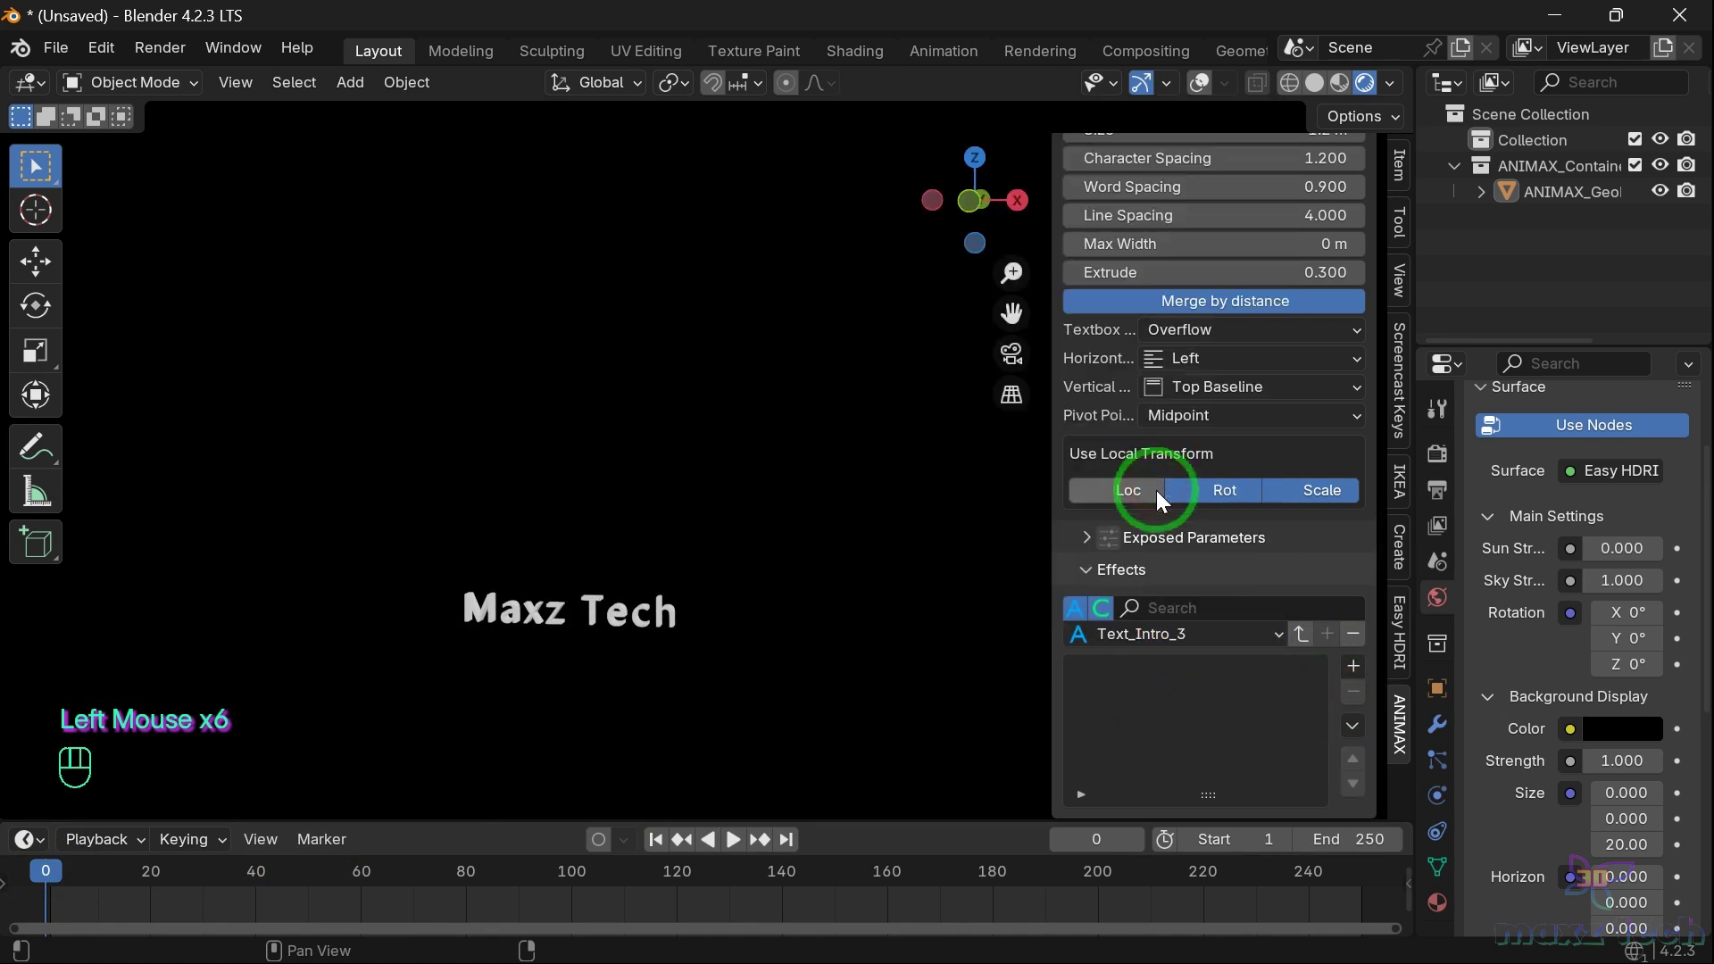
pyautogui.click(1300, 634)
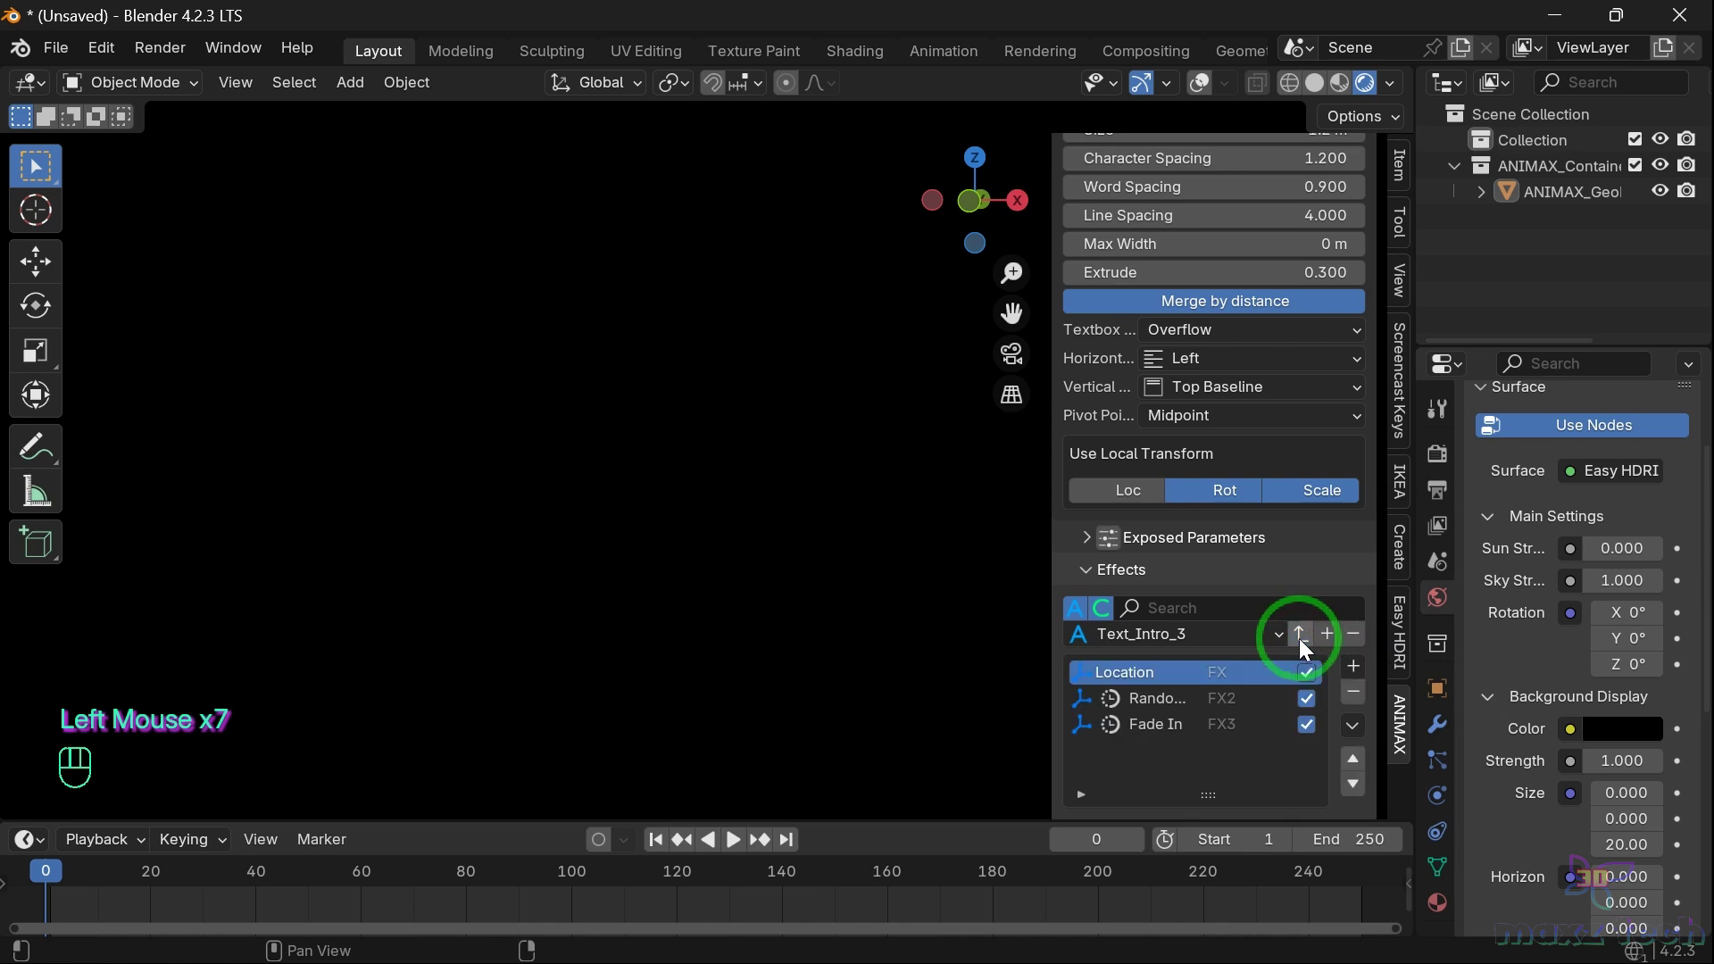
# Play the Text_Intro_3 animation past frame 107 and return to frame 1
pyautogui.press('space')
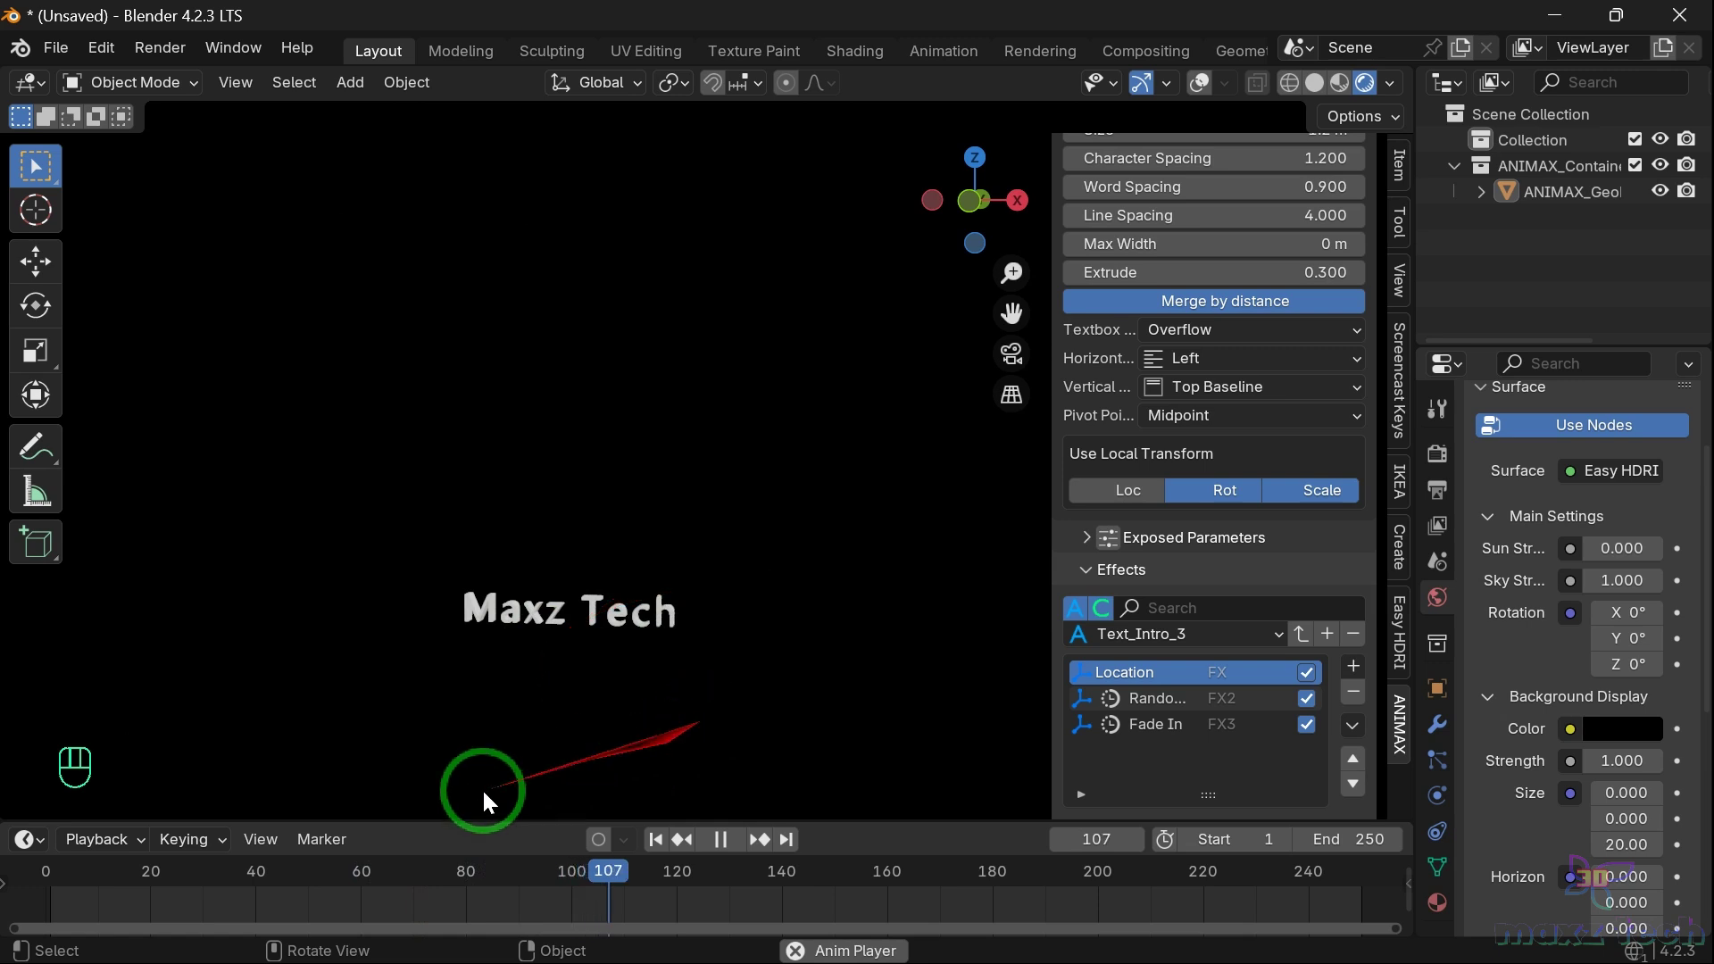
pyautogui.press('space')
pyautogui.click(47, 872)
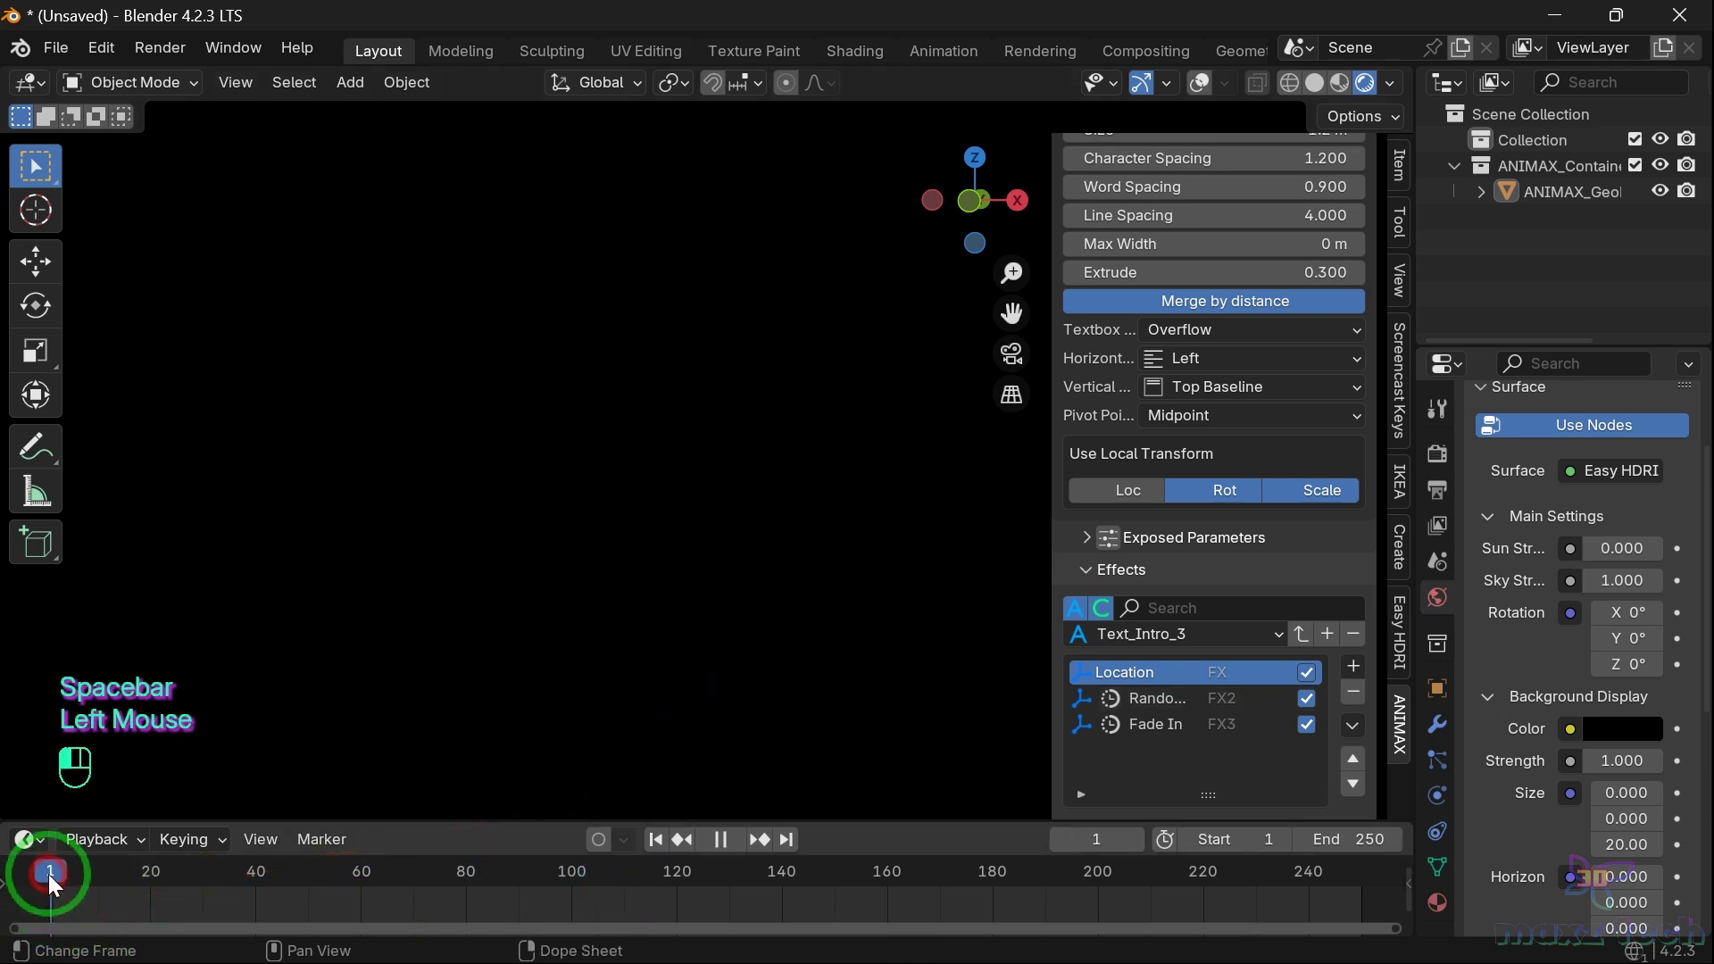
# Remove all three Text_Intro_3 effects and apply the Text_Intro_4 preset to the text
pyautogui.click(1358, 693)
pyautogui.click(1359, 693)
pyautogui.click(1358, 693)
pyautogui.click(1257, 635)
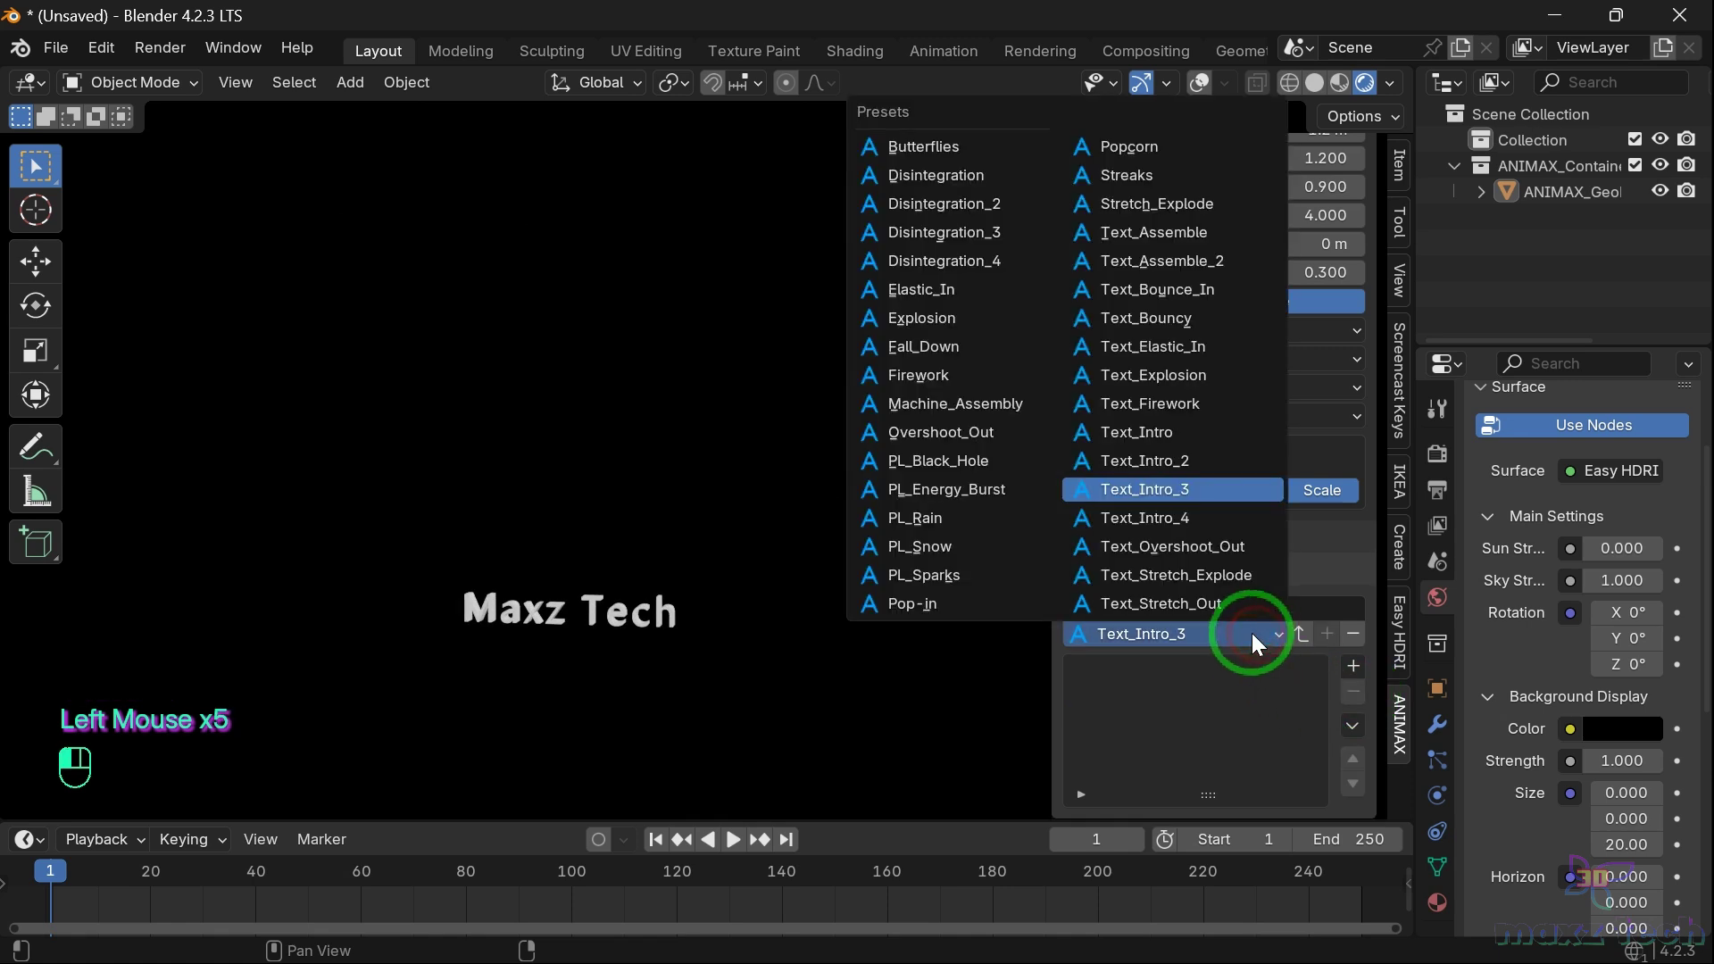
pyautogui.click(1150, 520)
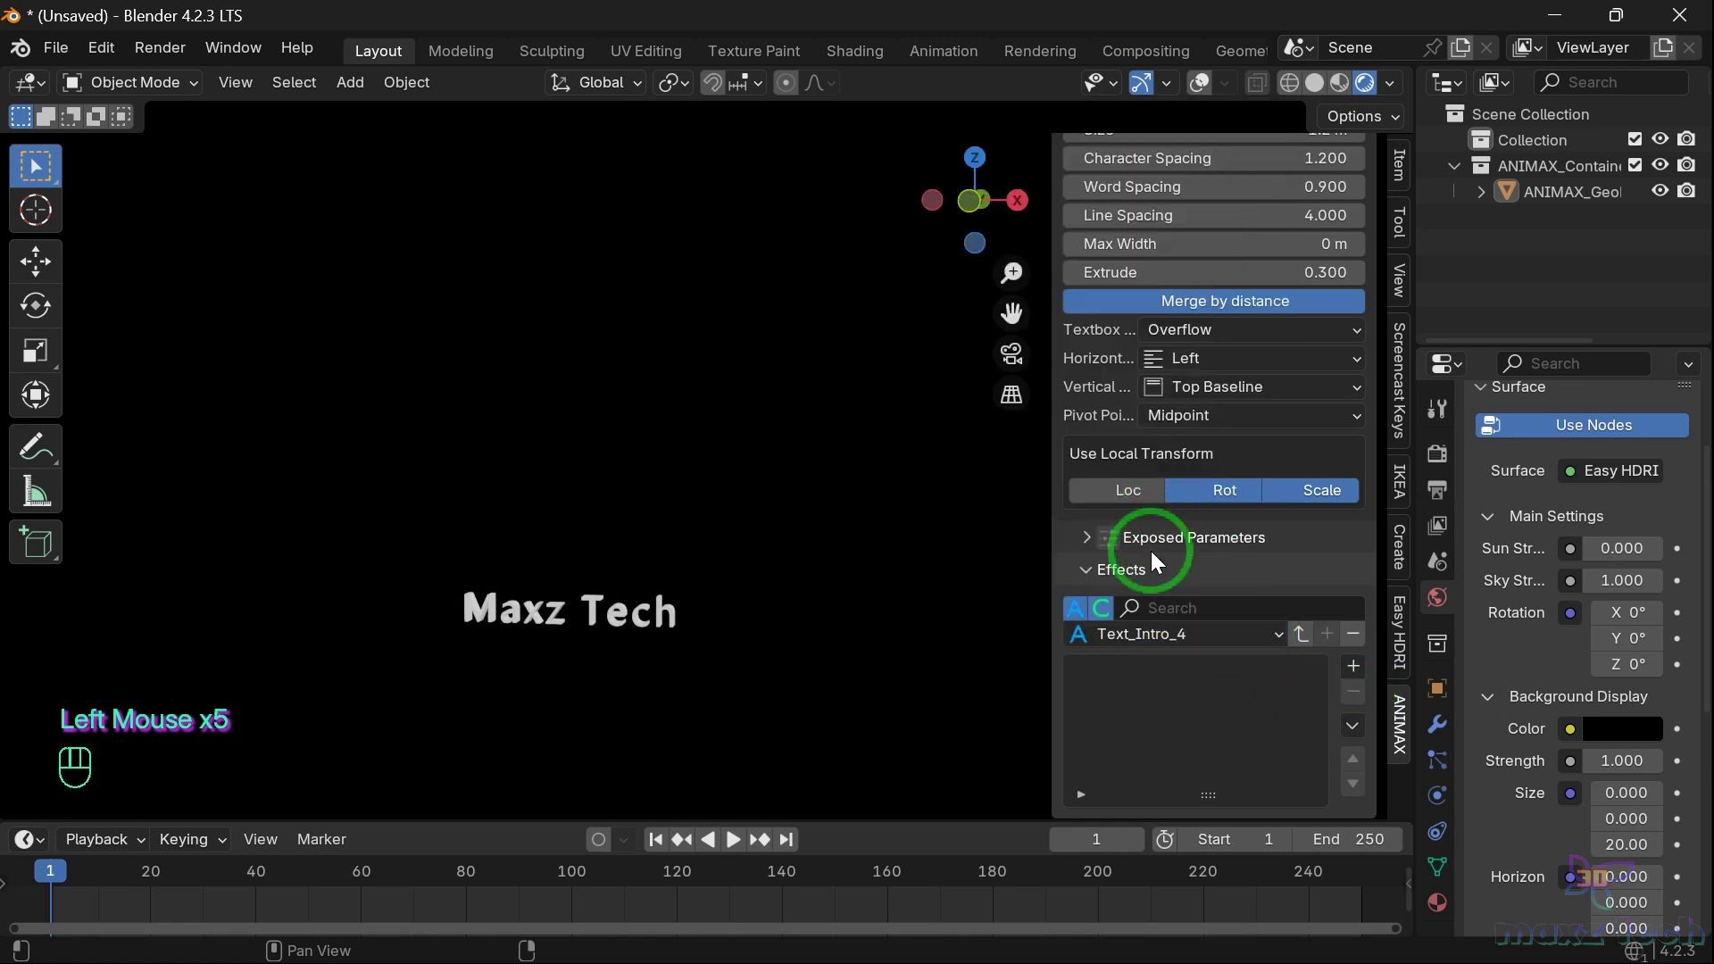
pyautogui.click(1301, 635)
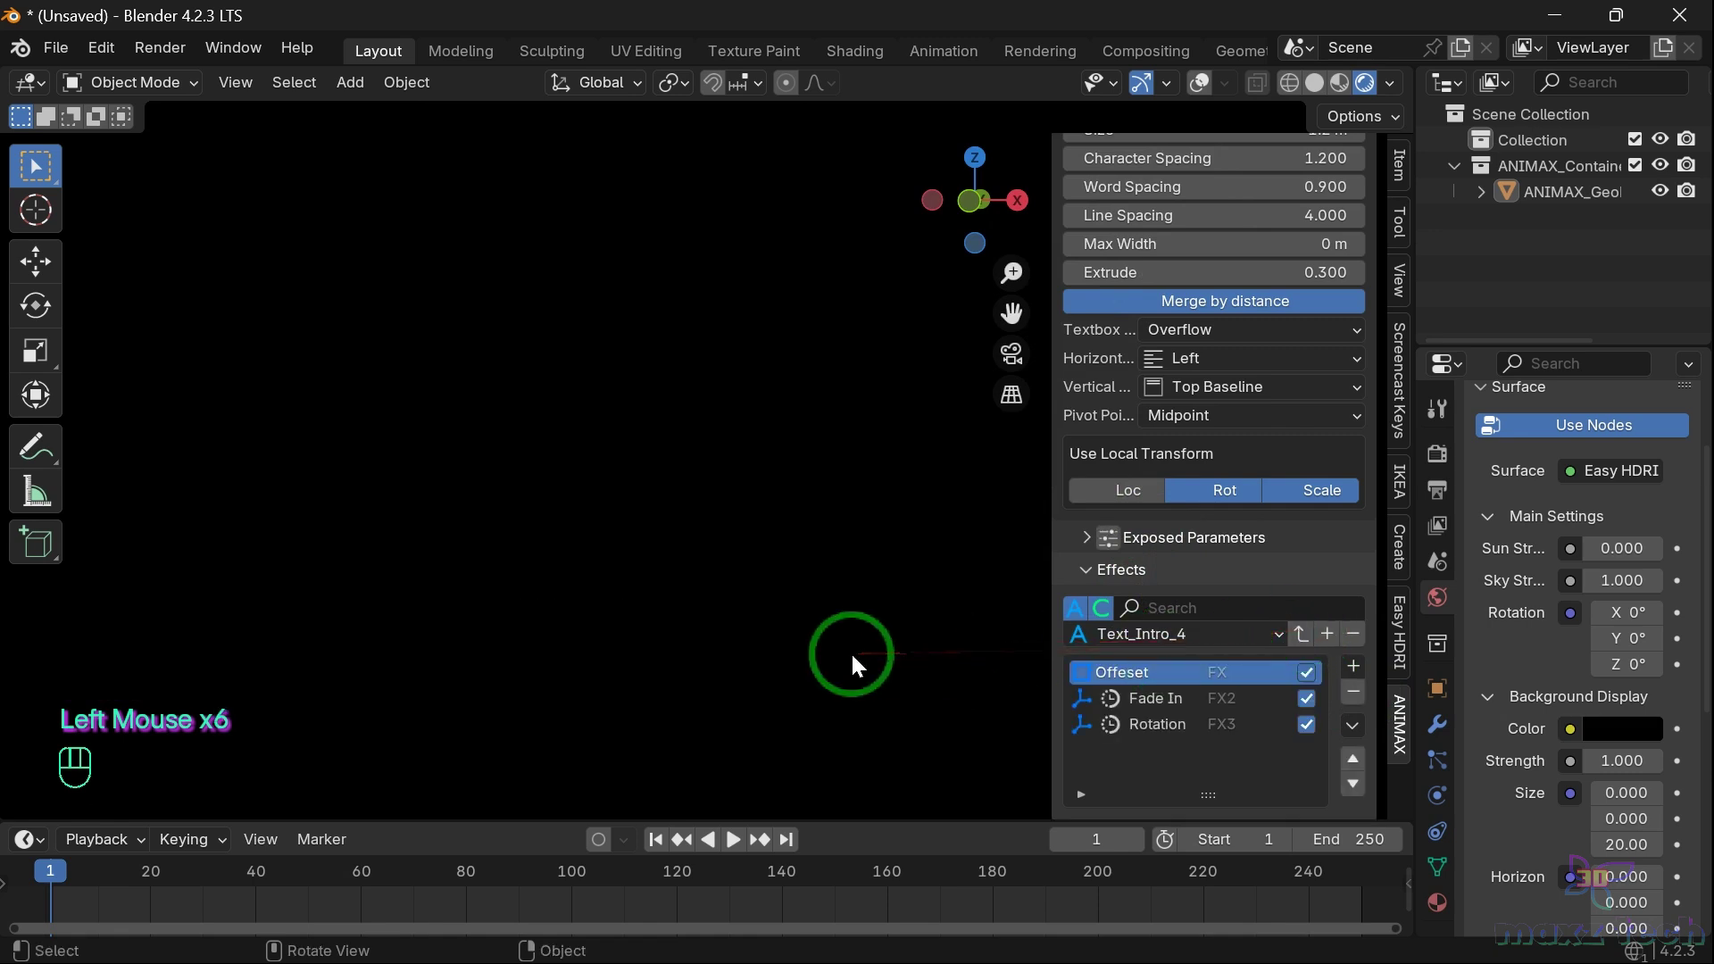
# Play the Text_Intro_4 animation to about frame 62 and return to frame 0
pyautogui.press('space')
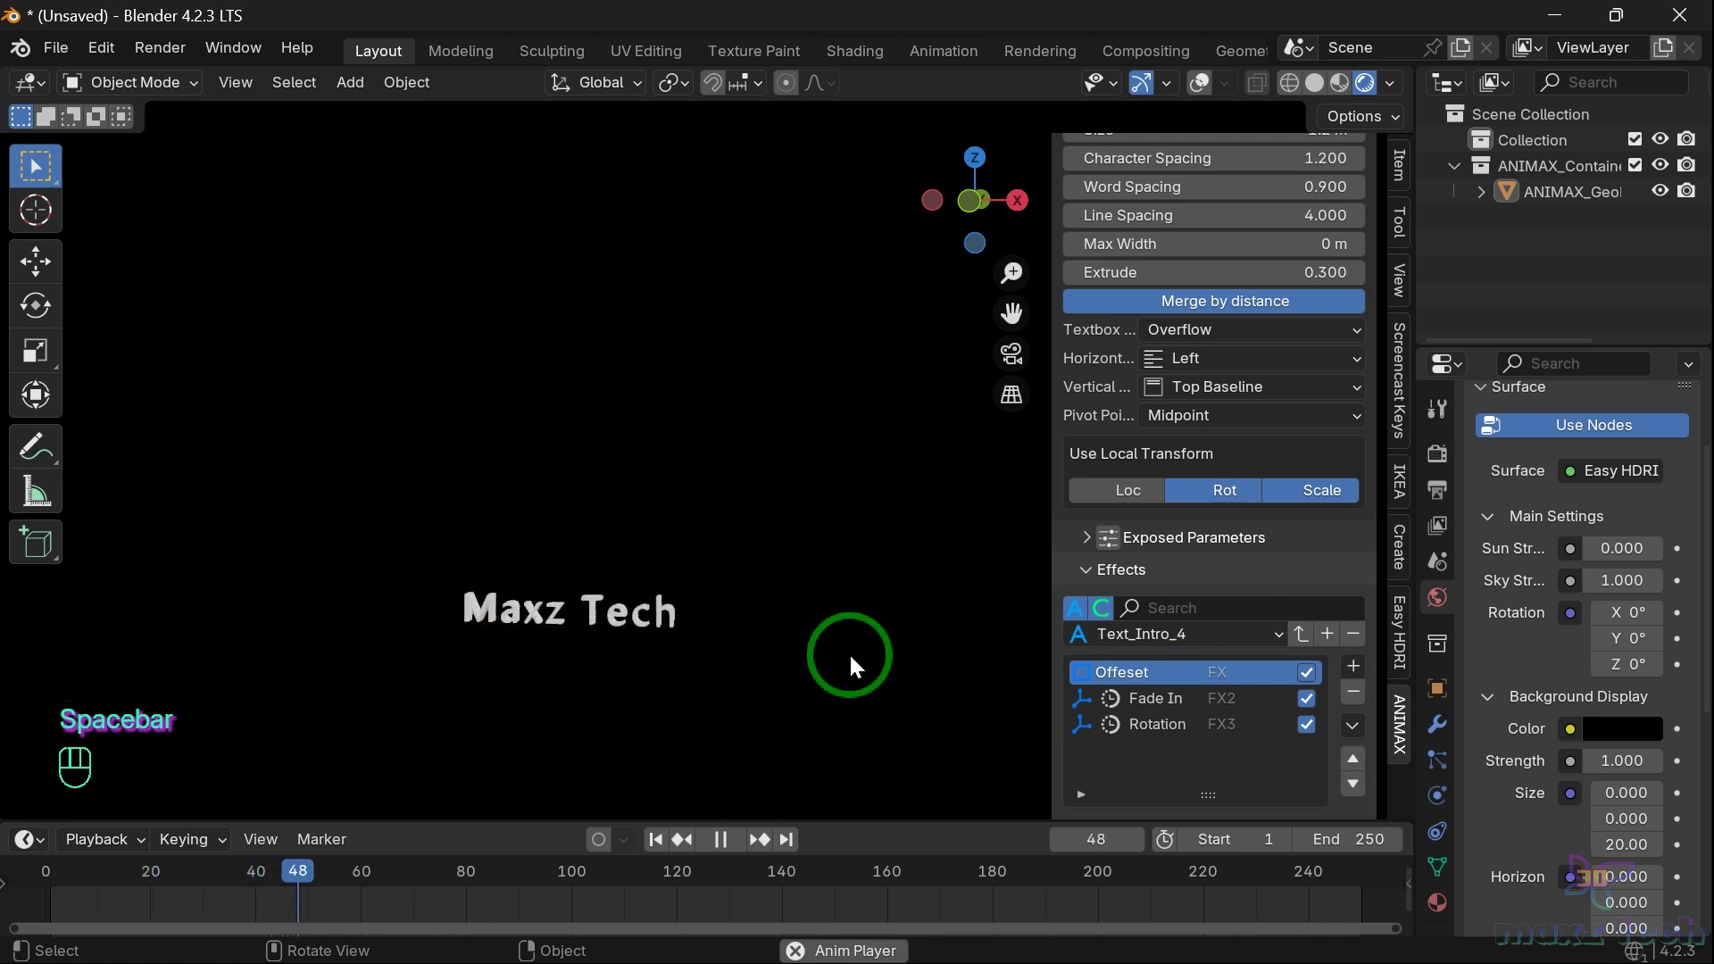
pyautogui.press('space')
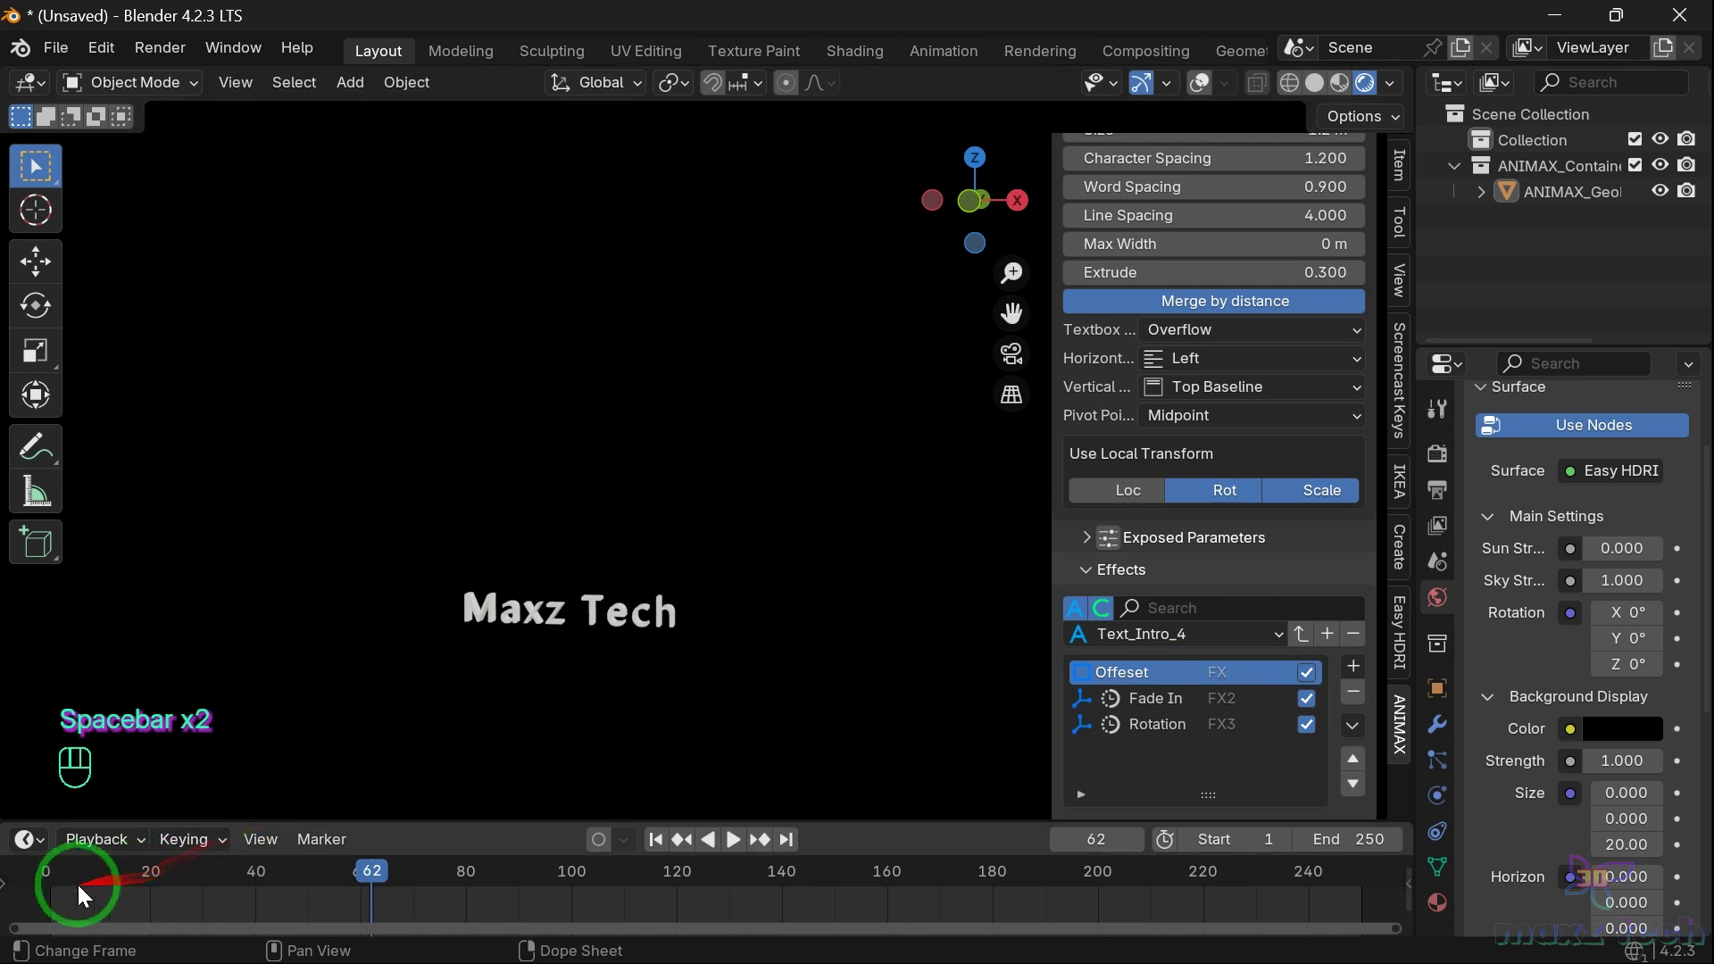
pyautogui.click(54, 873)
pyautogui.click(55, 875)
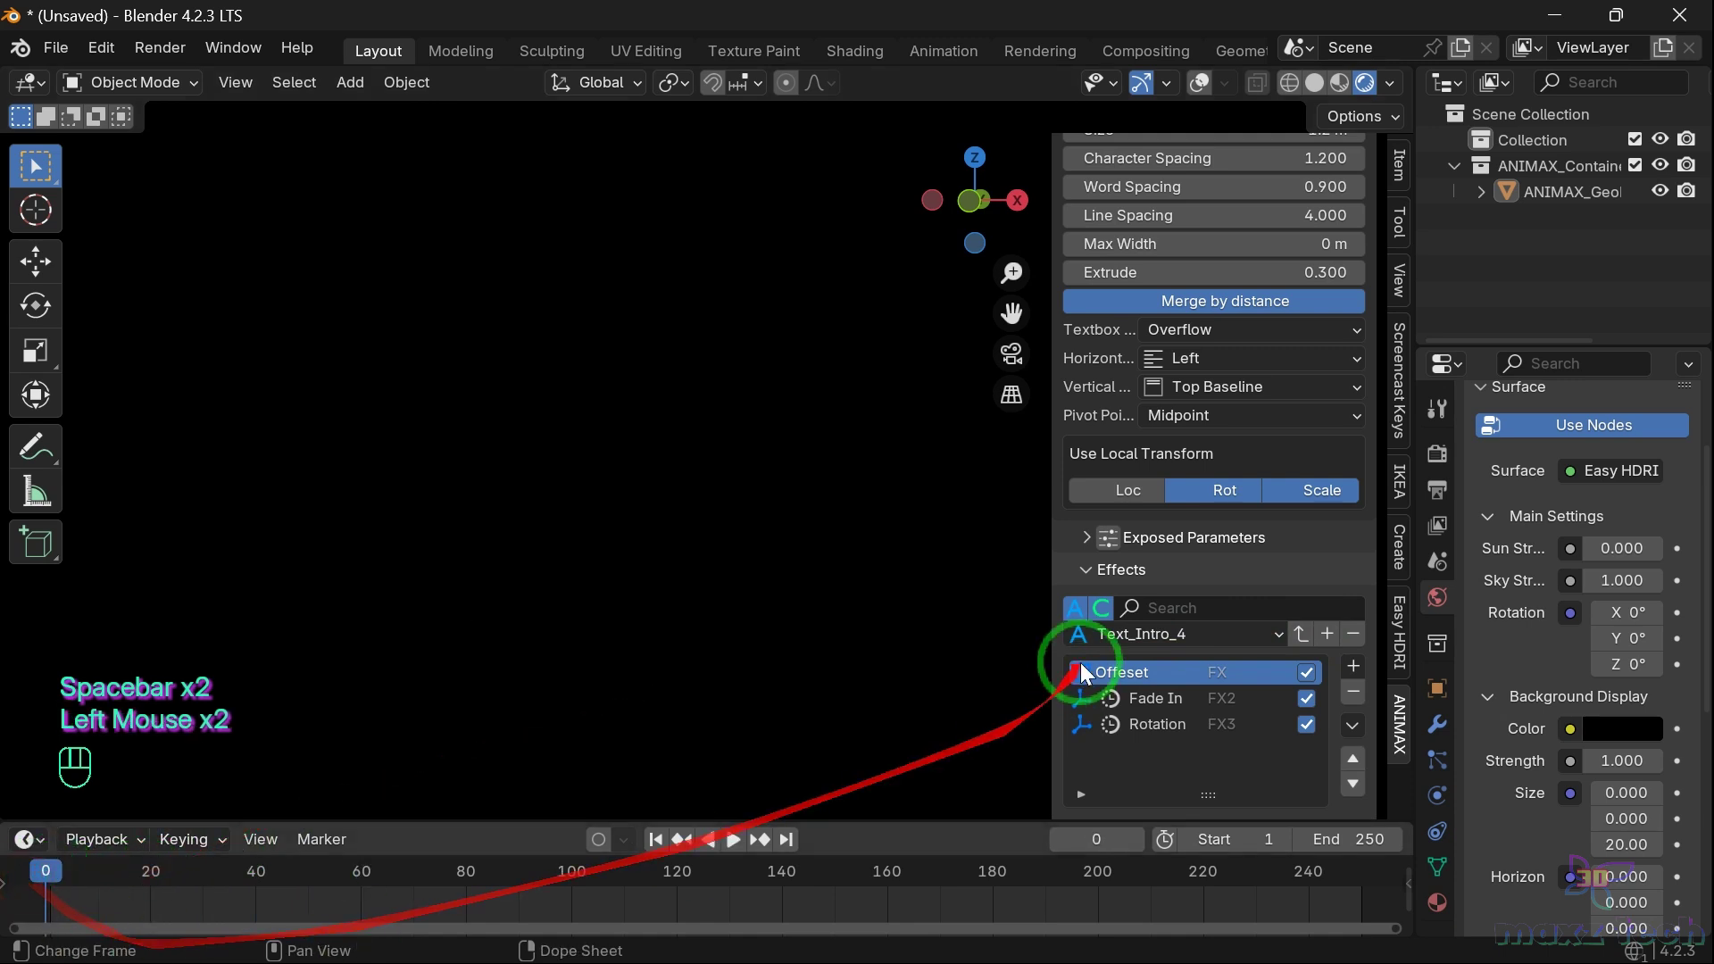
# Remove the Offeset, Fade In and Rotation effects and apply the Text_Overshoot_Out preset to the text
pyautogui.scroll(-2, 1090, 655)
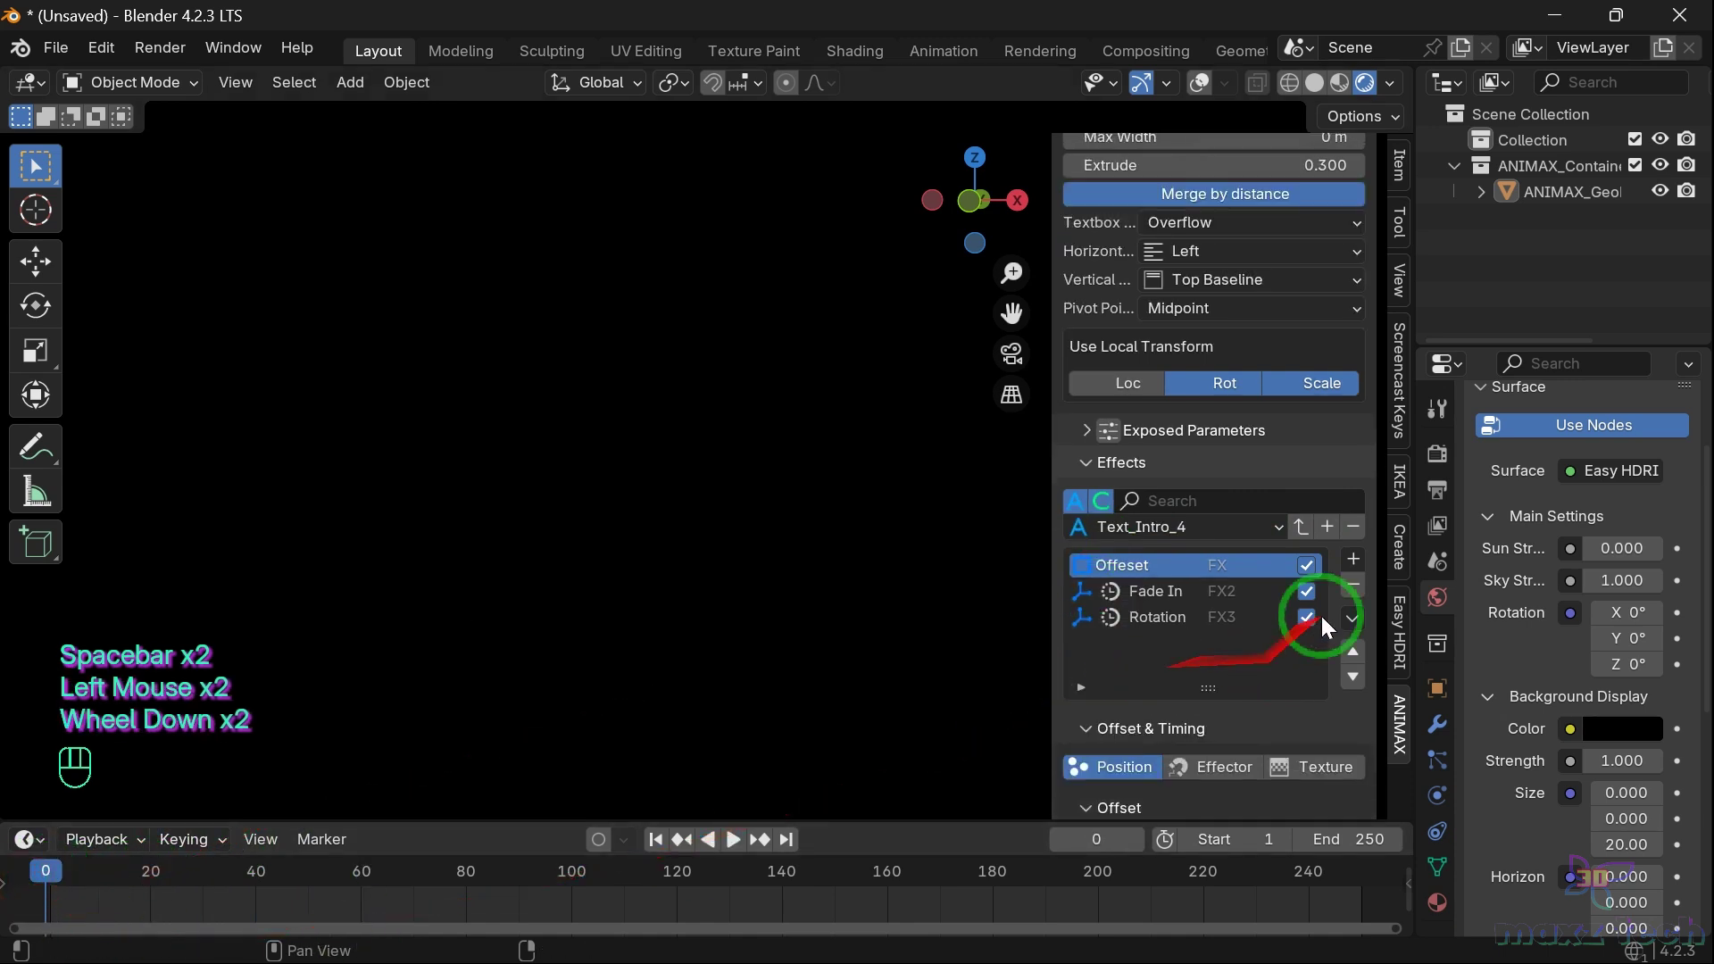
pyautogui.click(1361, 585)
pyautogui.click(1361, 586)
pyautogui.click(1361, 586)
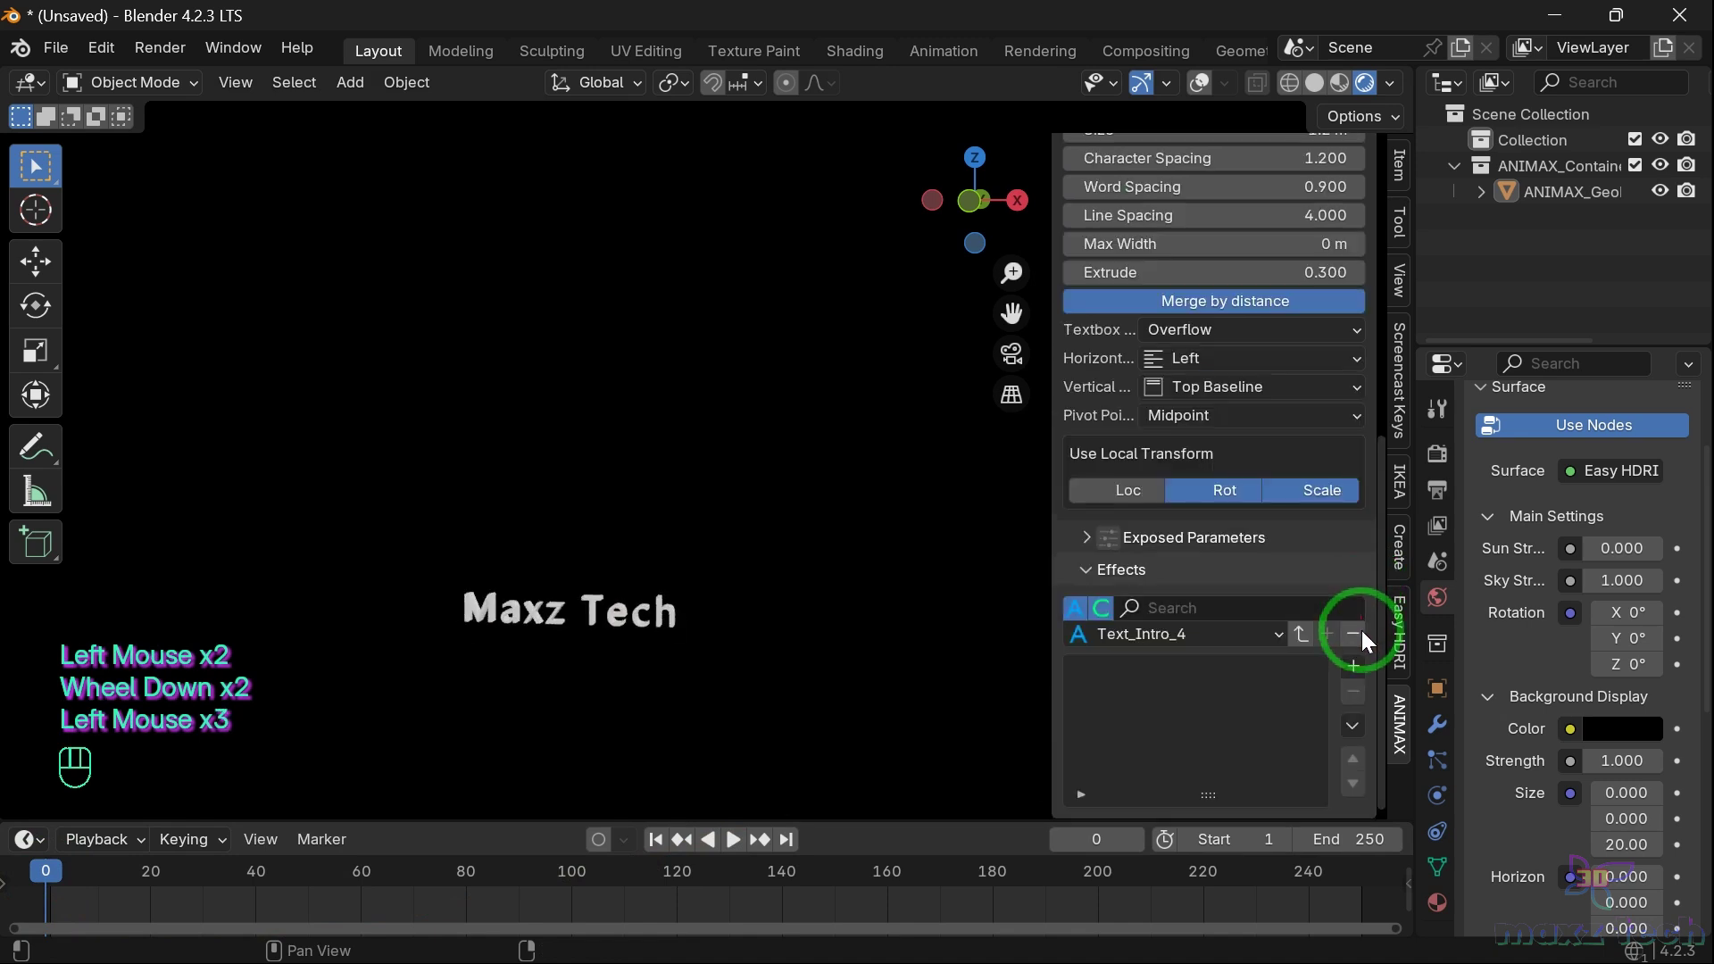
pyautogui.click(1241, 637)
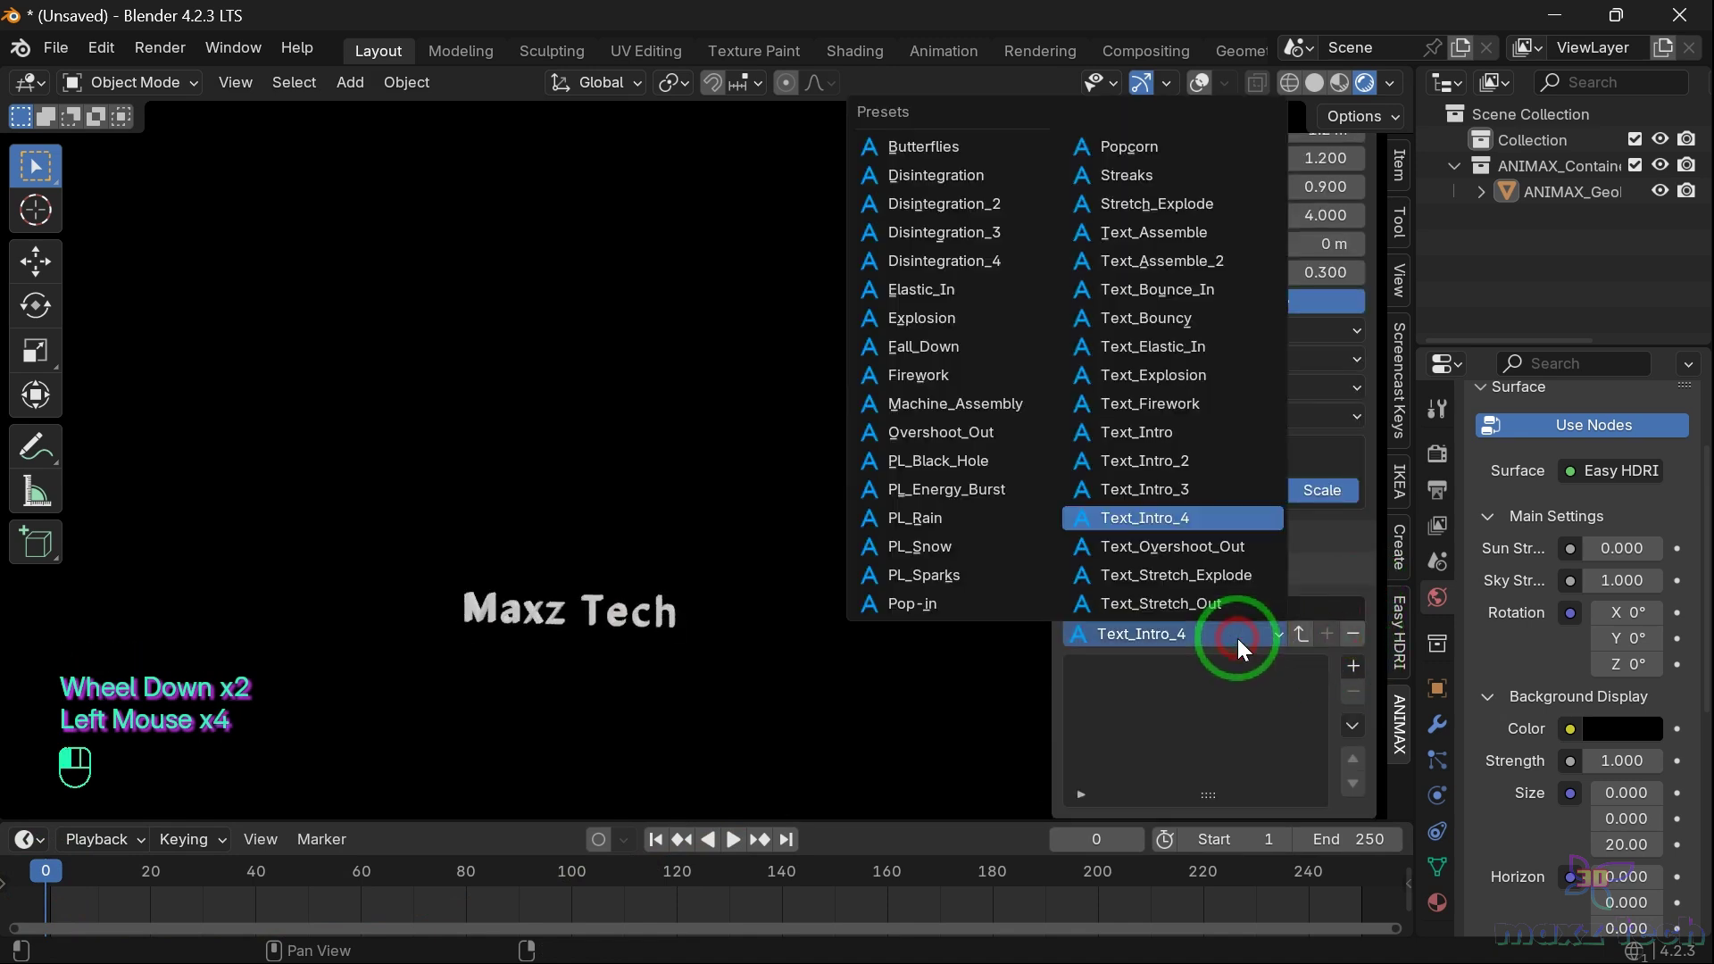
pyautogui.click(1150, 546)
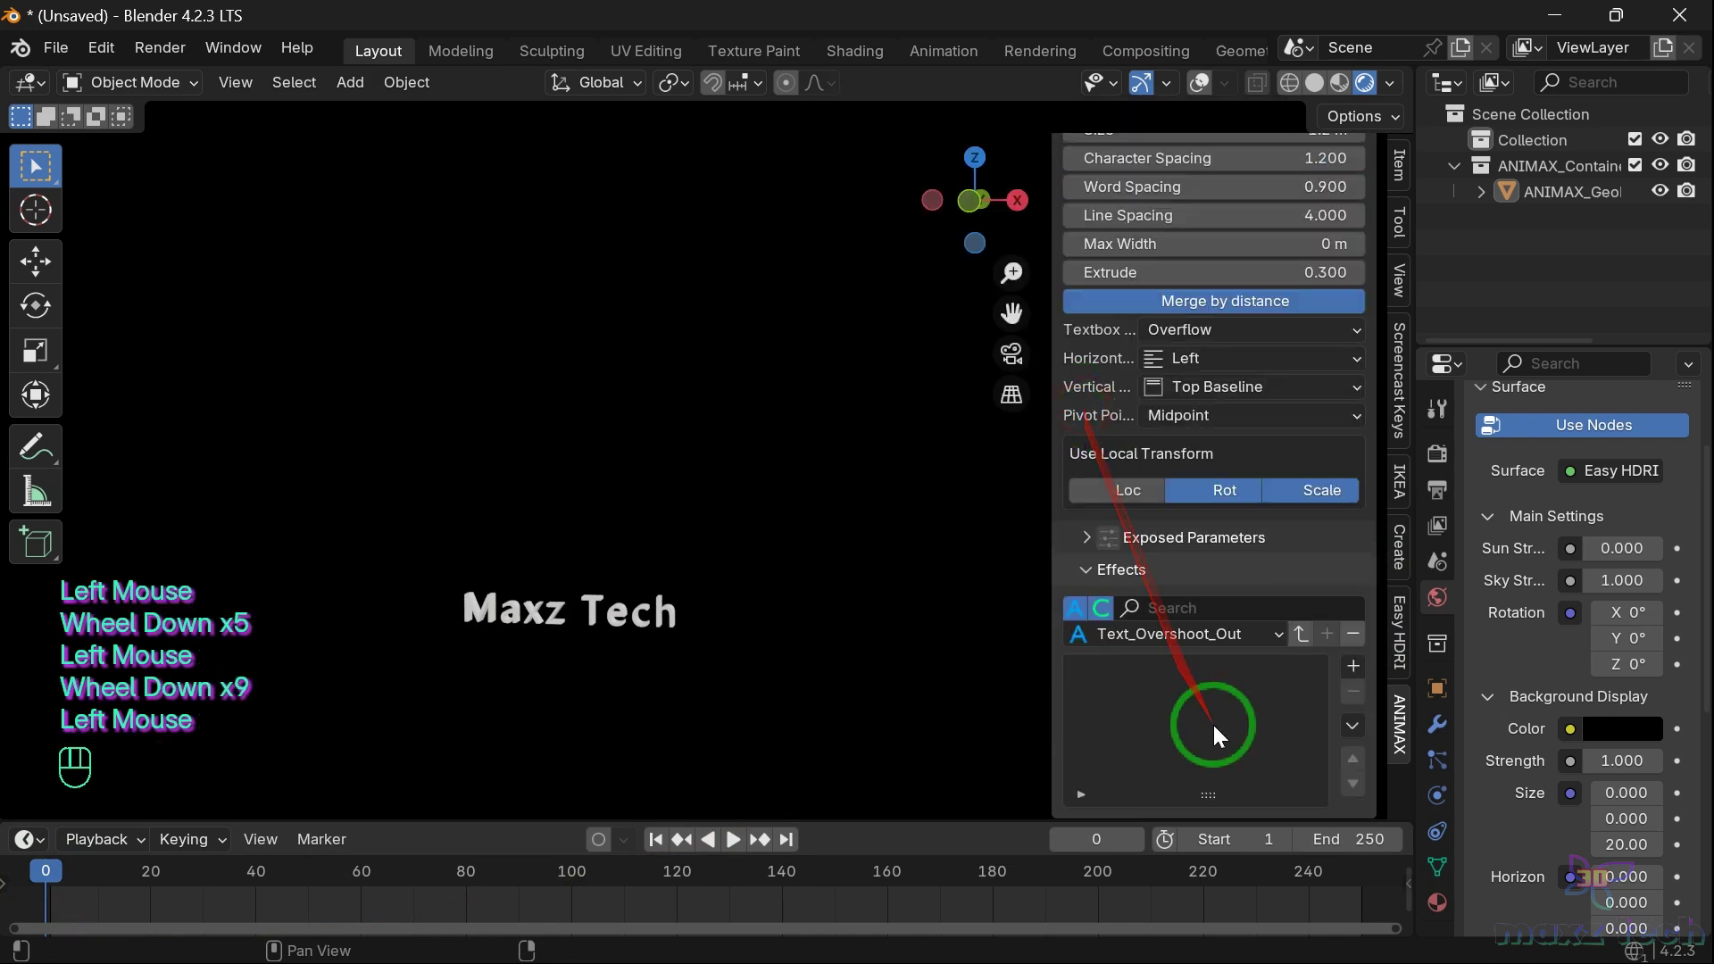
pyautogui.scroll(-2, 1191, 705)
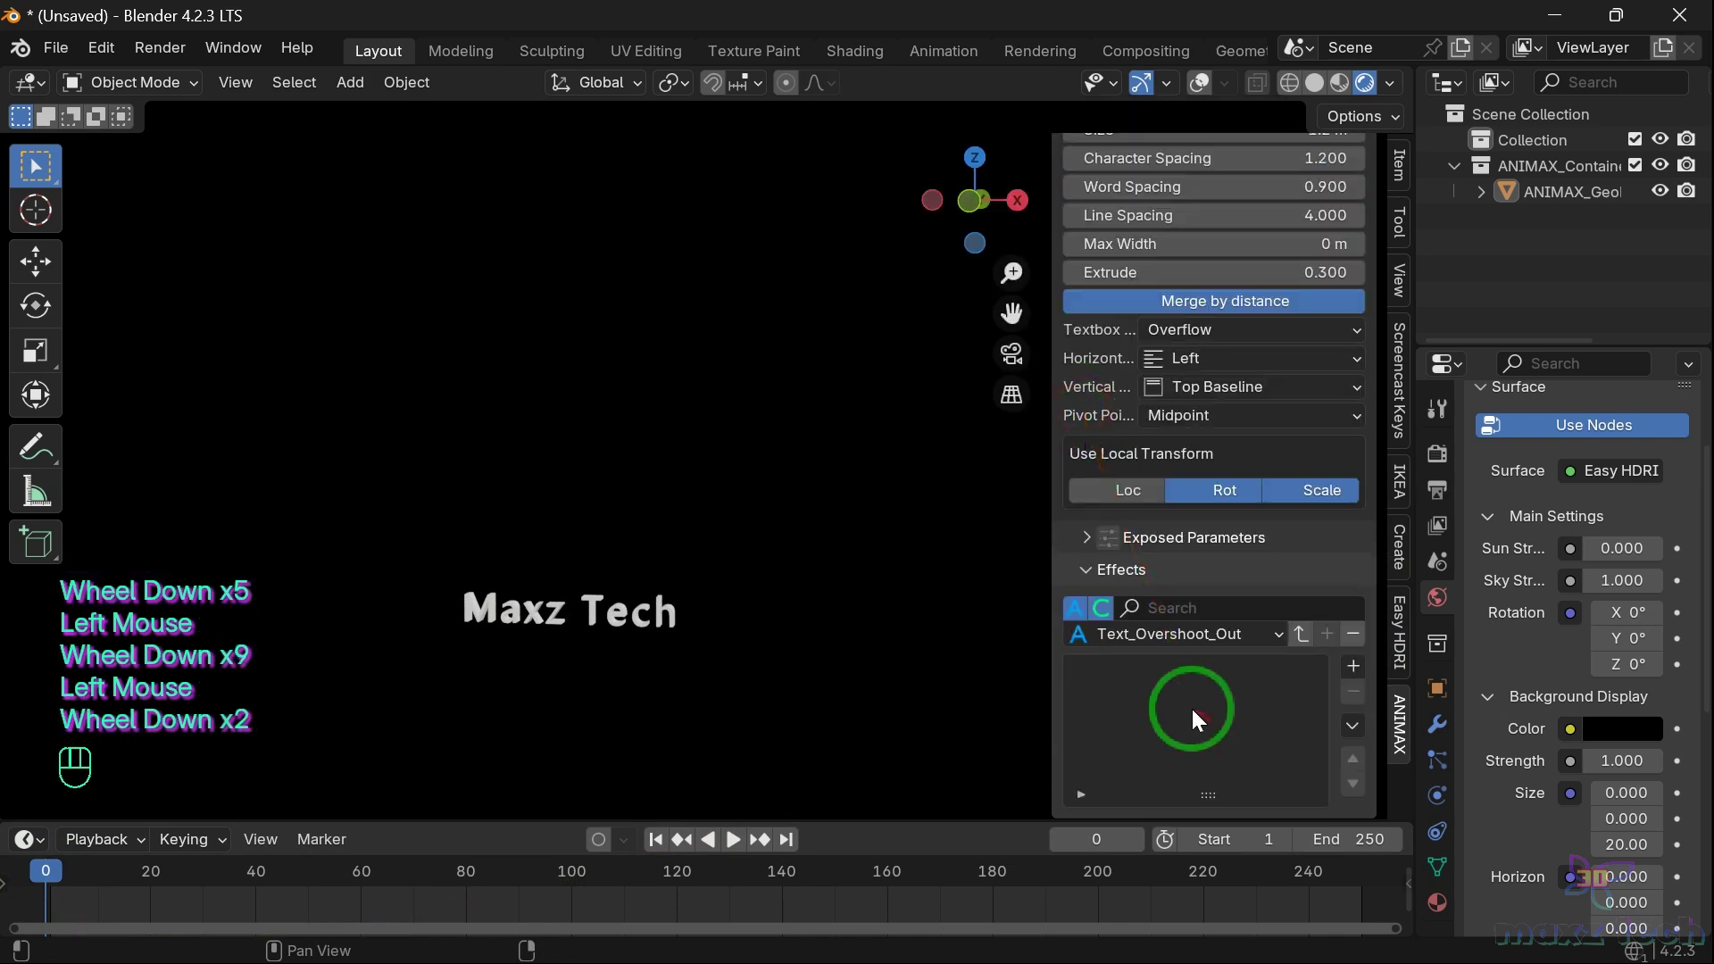
pyautogui.click(1300, 636)
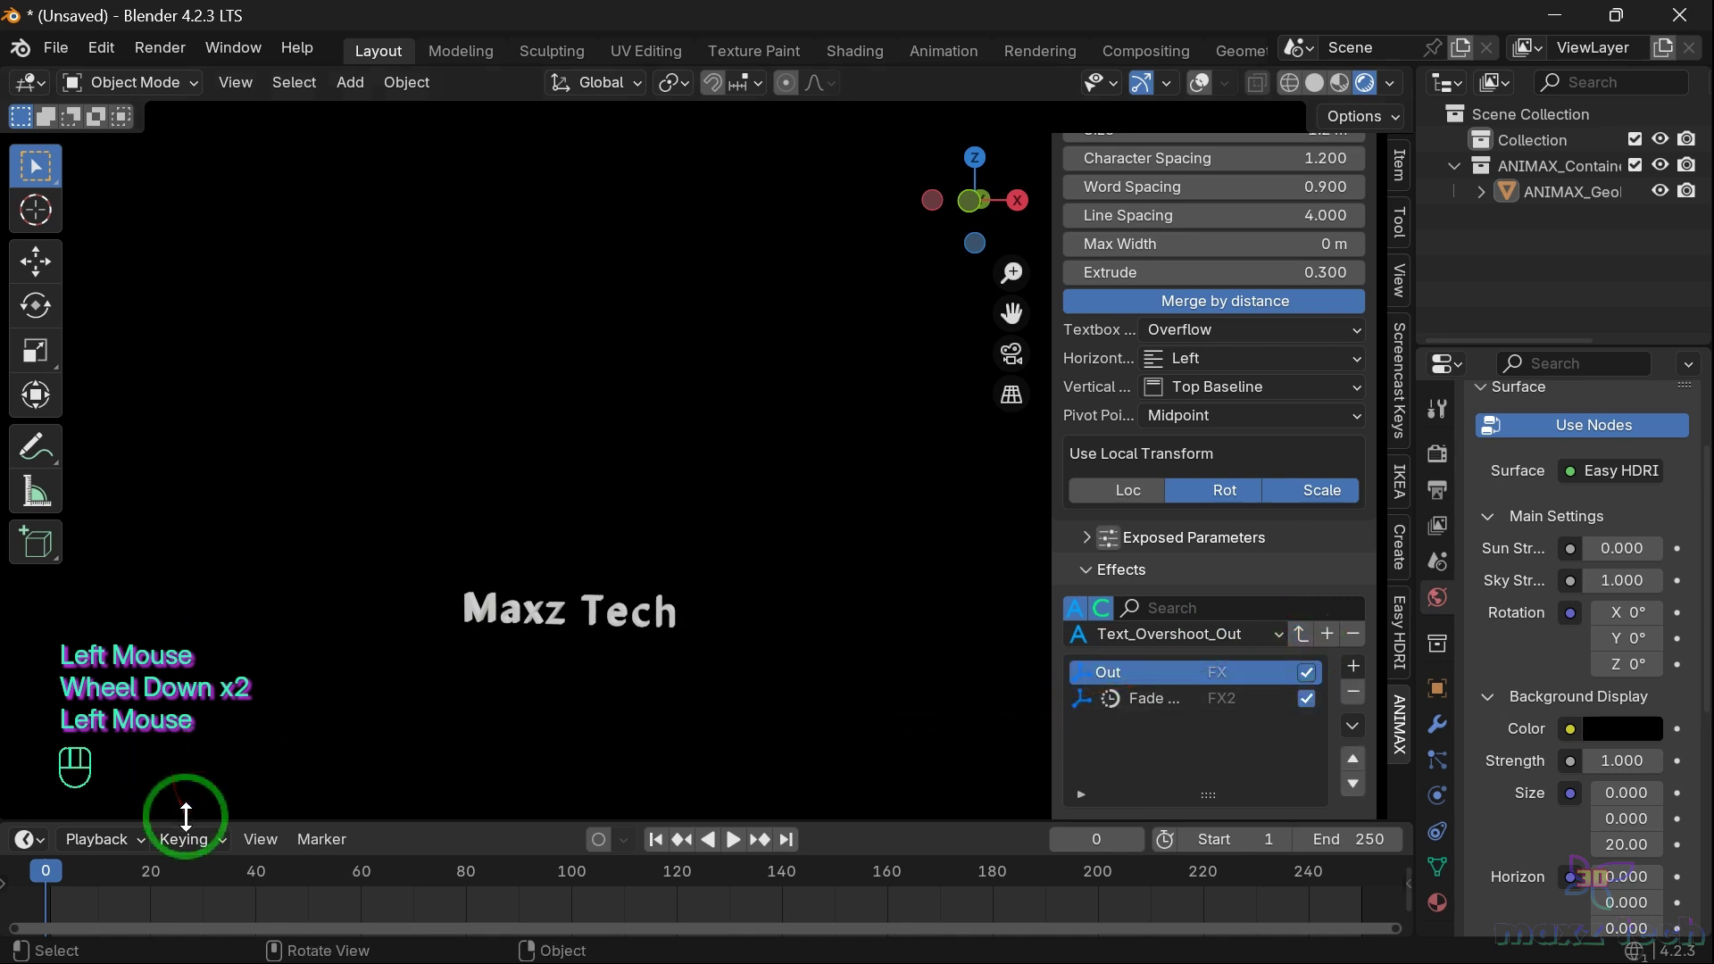
# Play the Text_Overshoot_Out animation past frame 76 and return to frame 0
pyautogui.press('space')
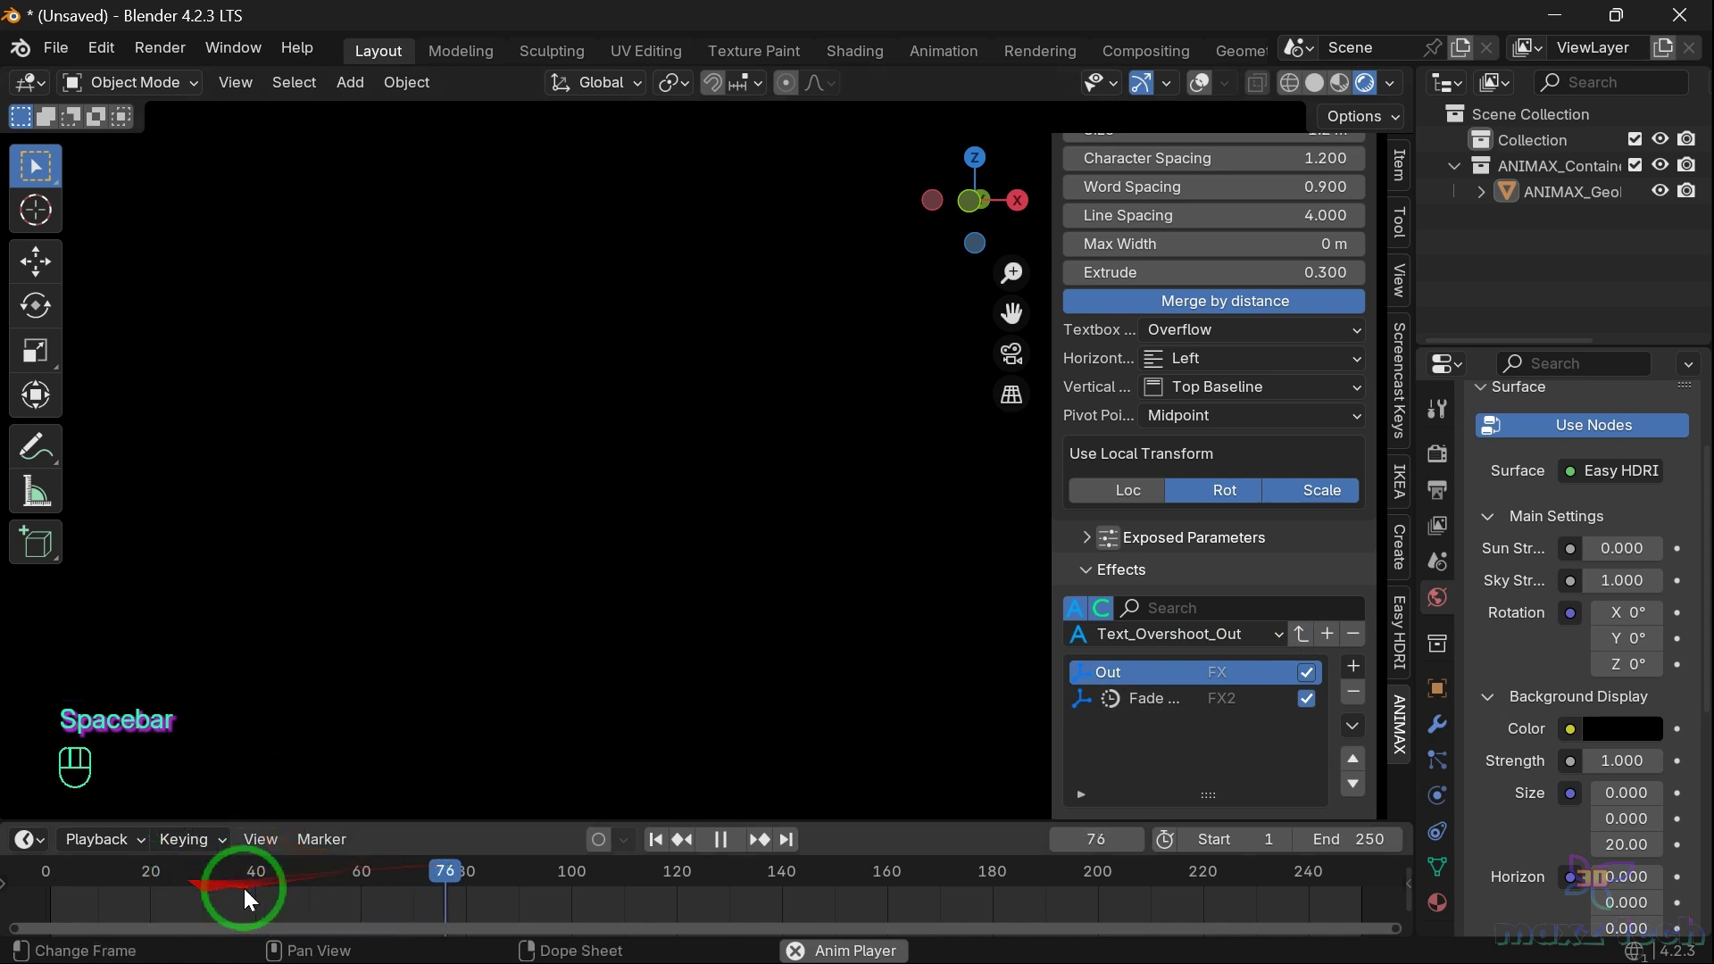
pyautogui.press('space')
pyautogui.doubleClick(56, 875)
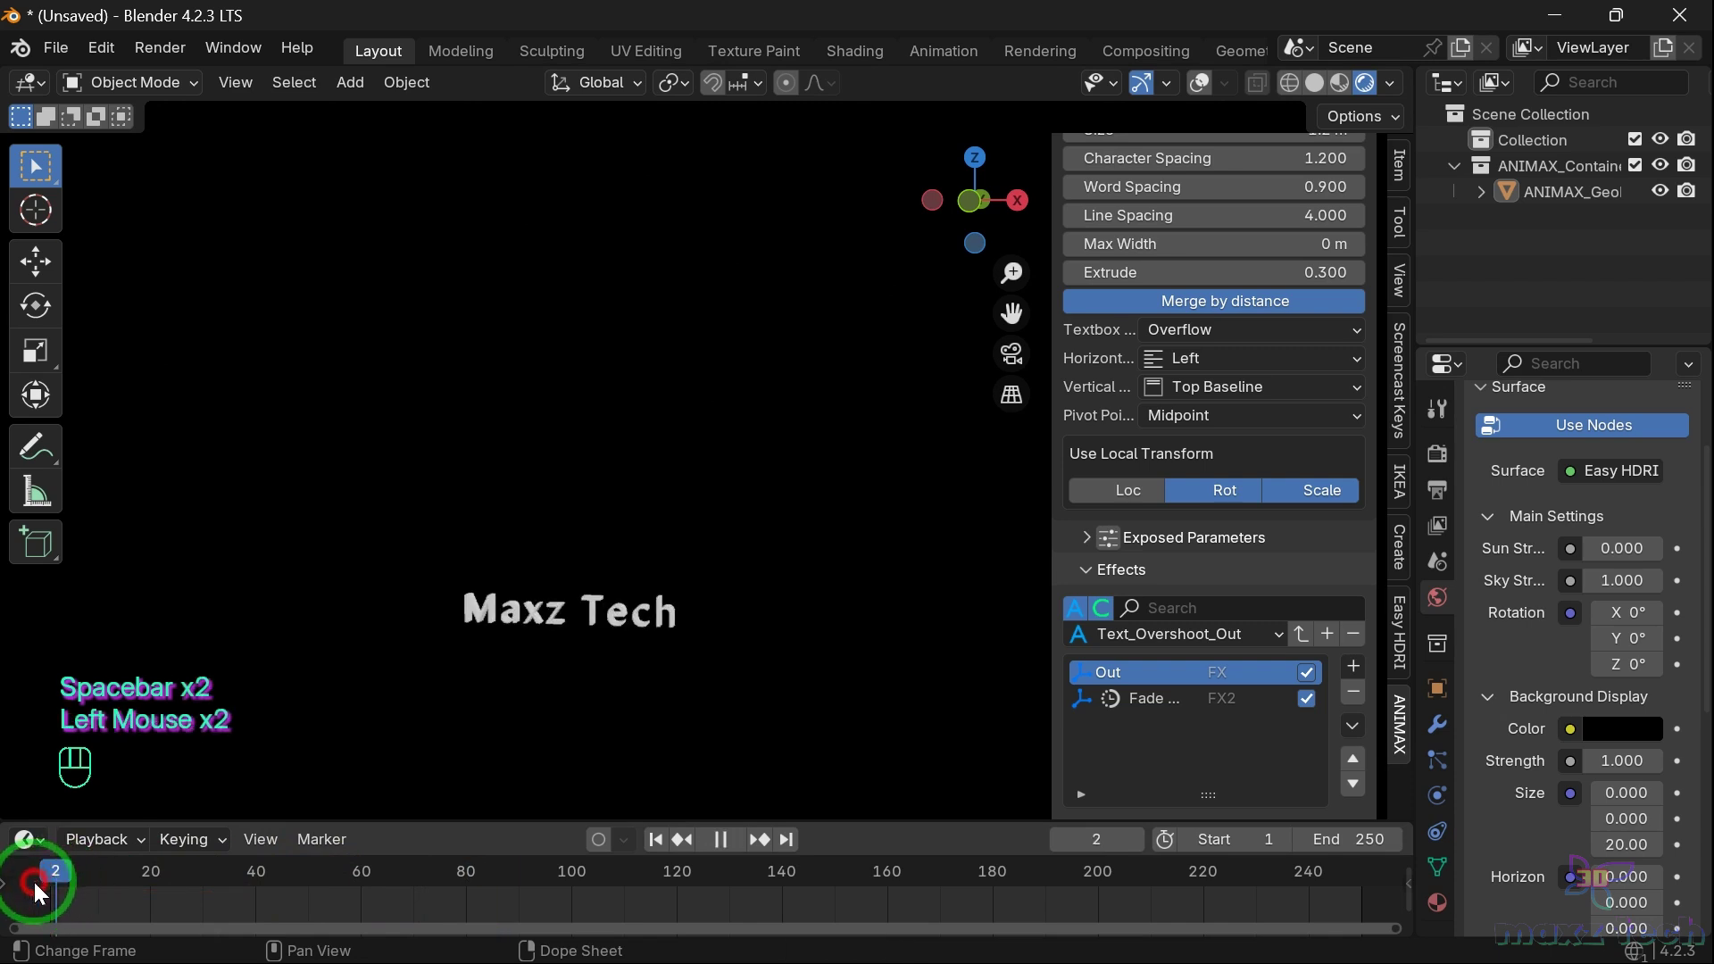
pyautogui.scroll(2, 795, 678)
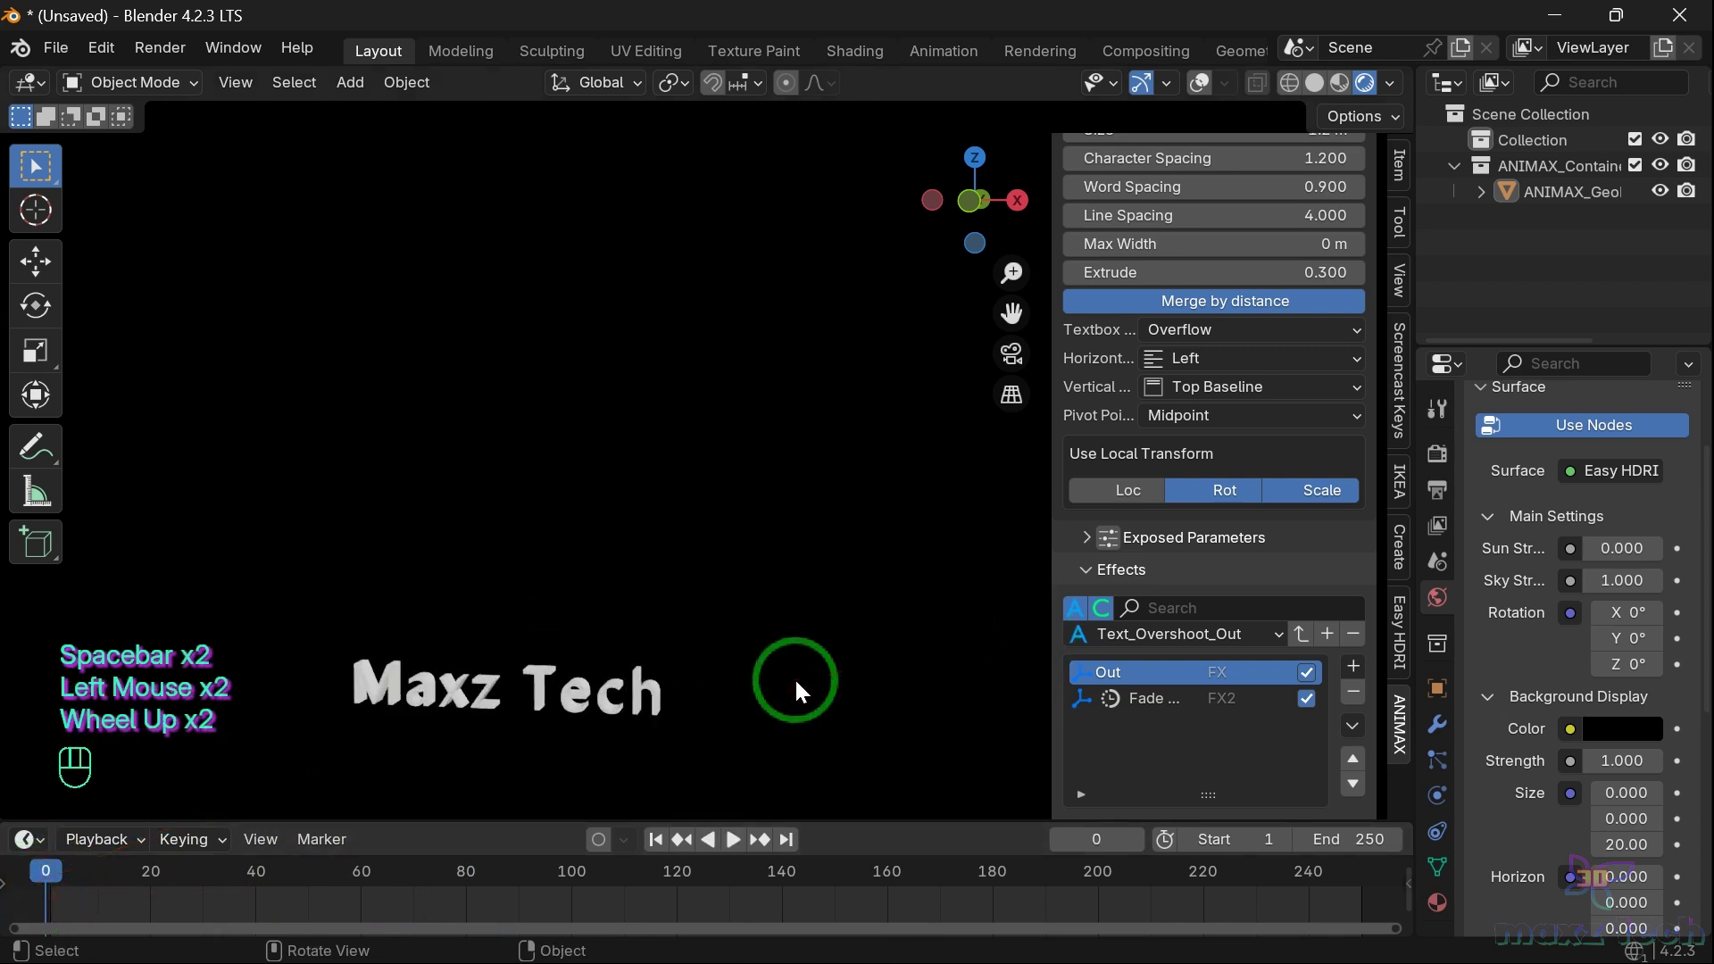
# Remove both Text_Overshoot_Out effects and apply the Text_Stretch_Explode preset to the text
pyautogui.click(1350, 689)
pyautogui.click(1350, 689)
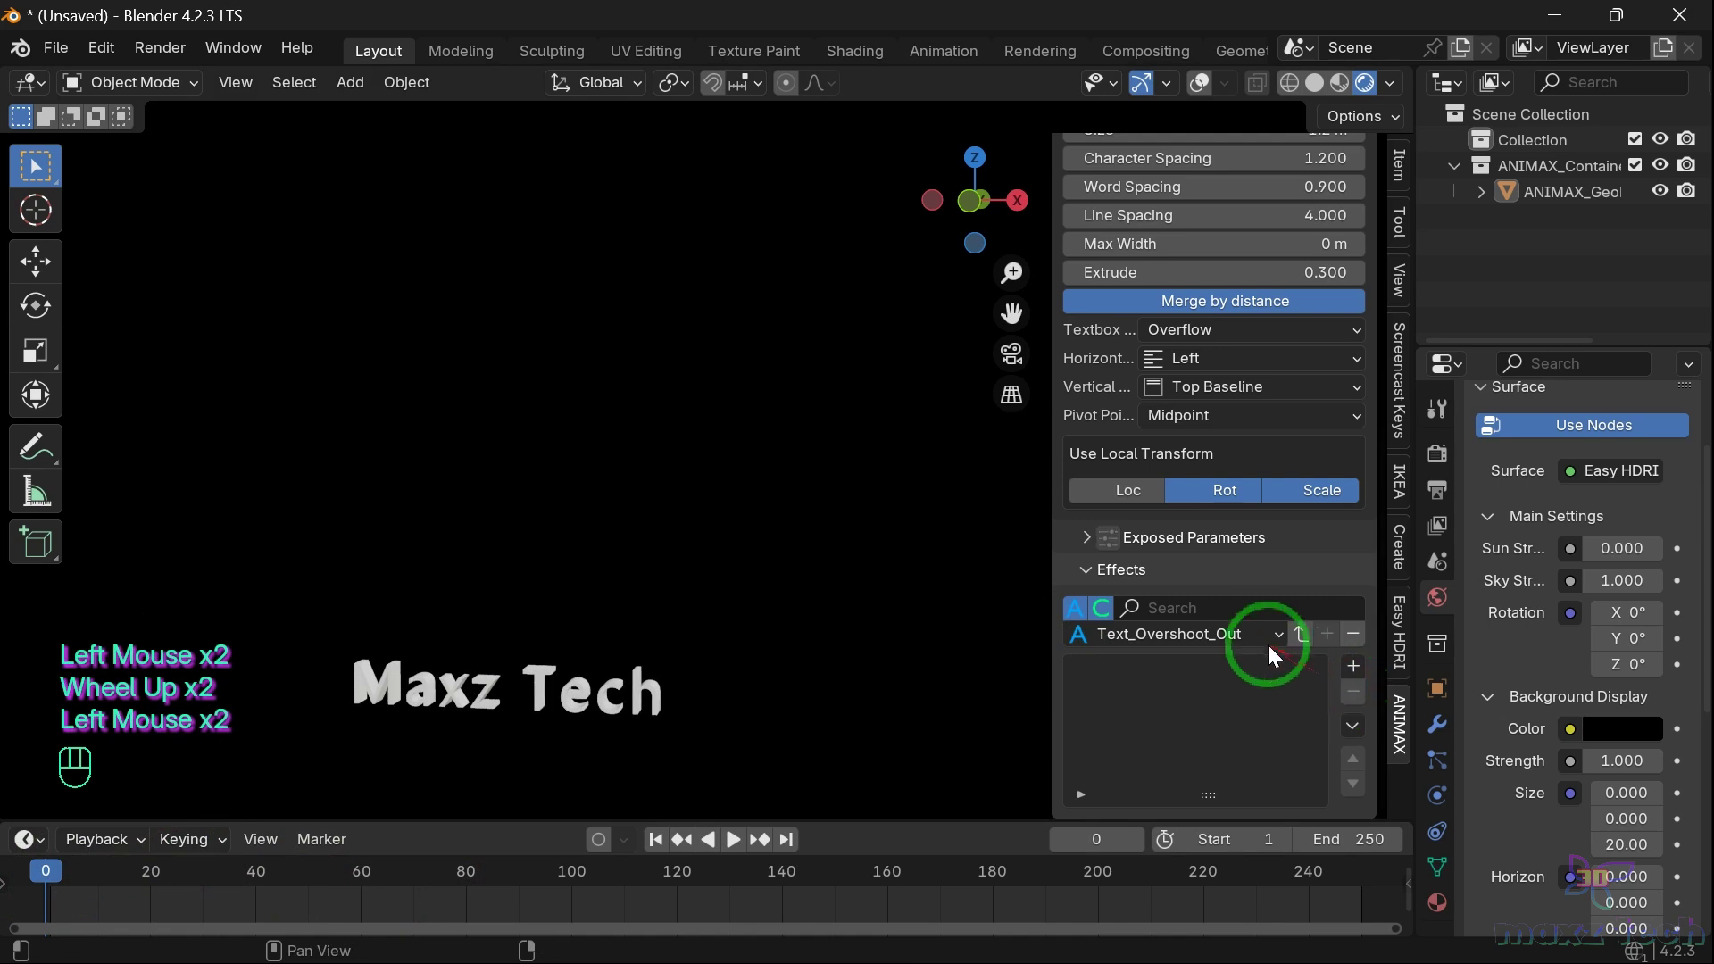
pyautogui.click(1264, 634)
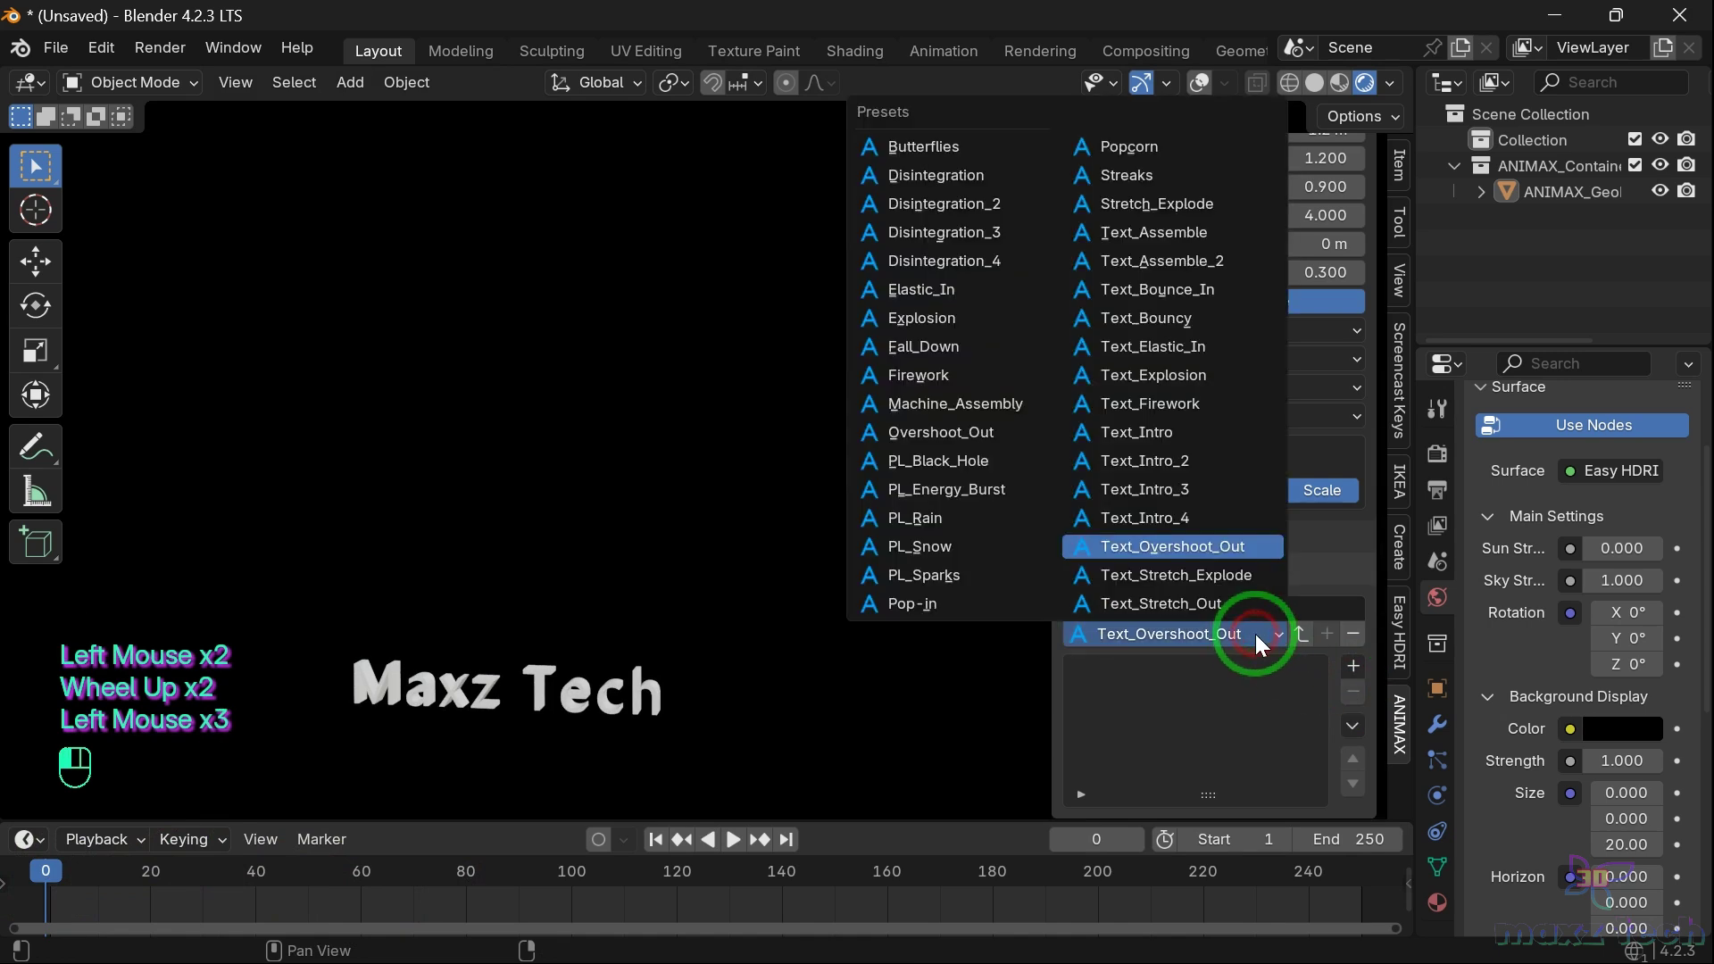
pyautogui.click(1186, 576)
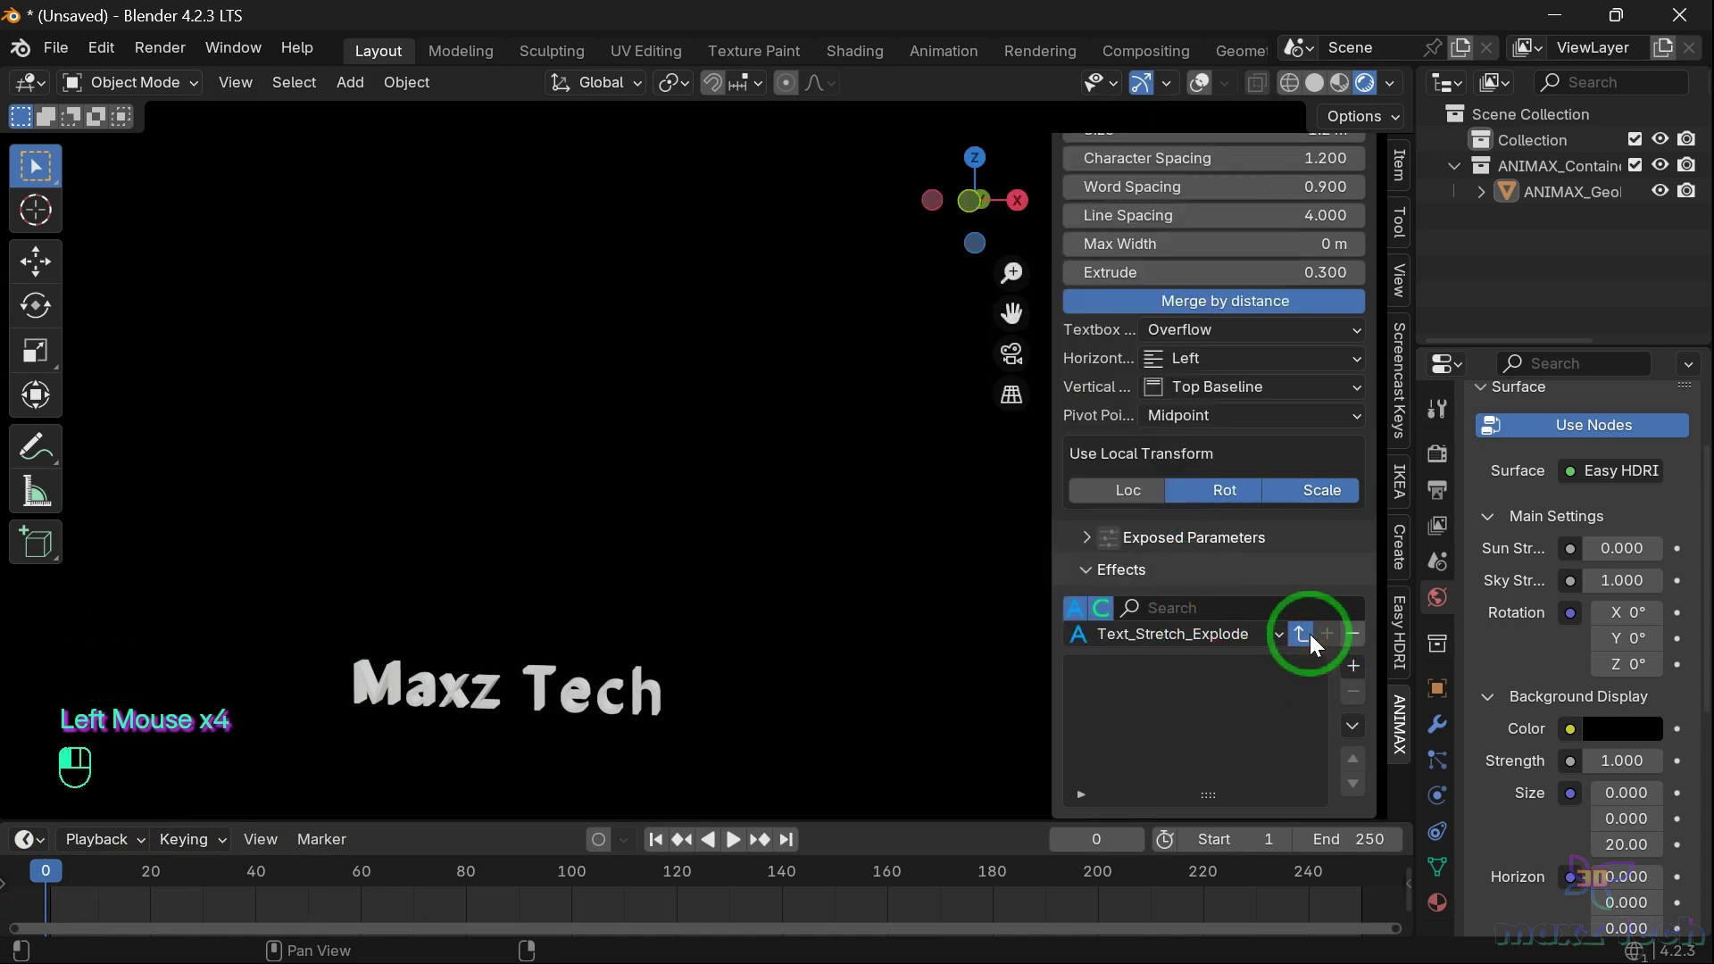
pyautogui.click(1301, 634)
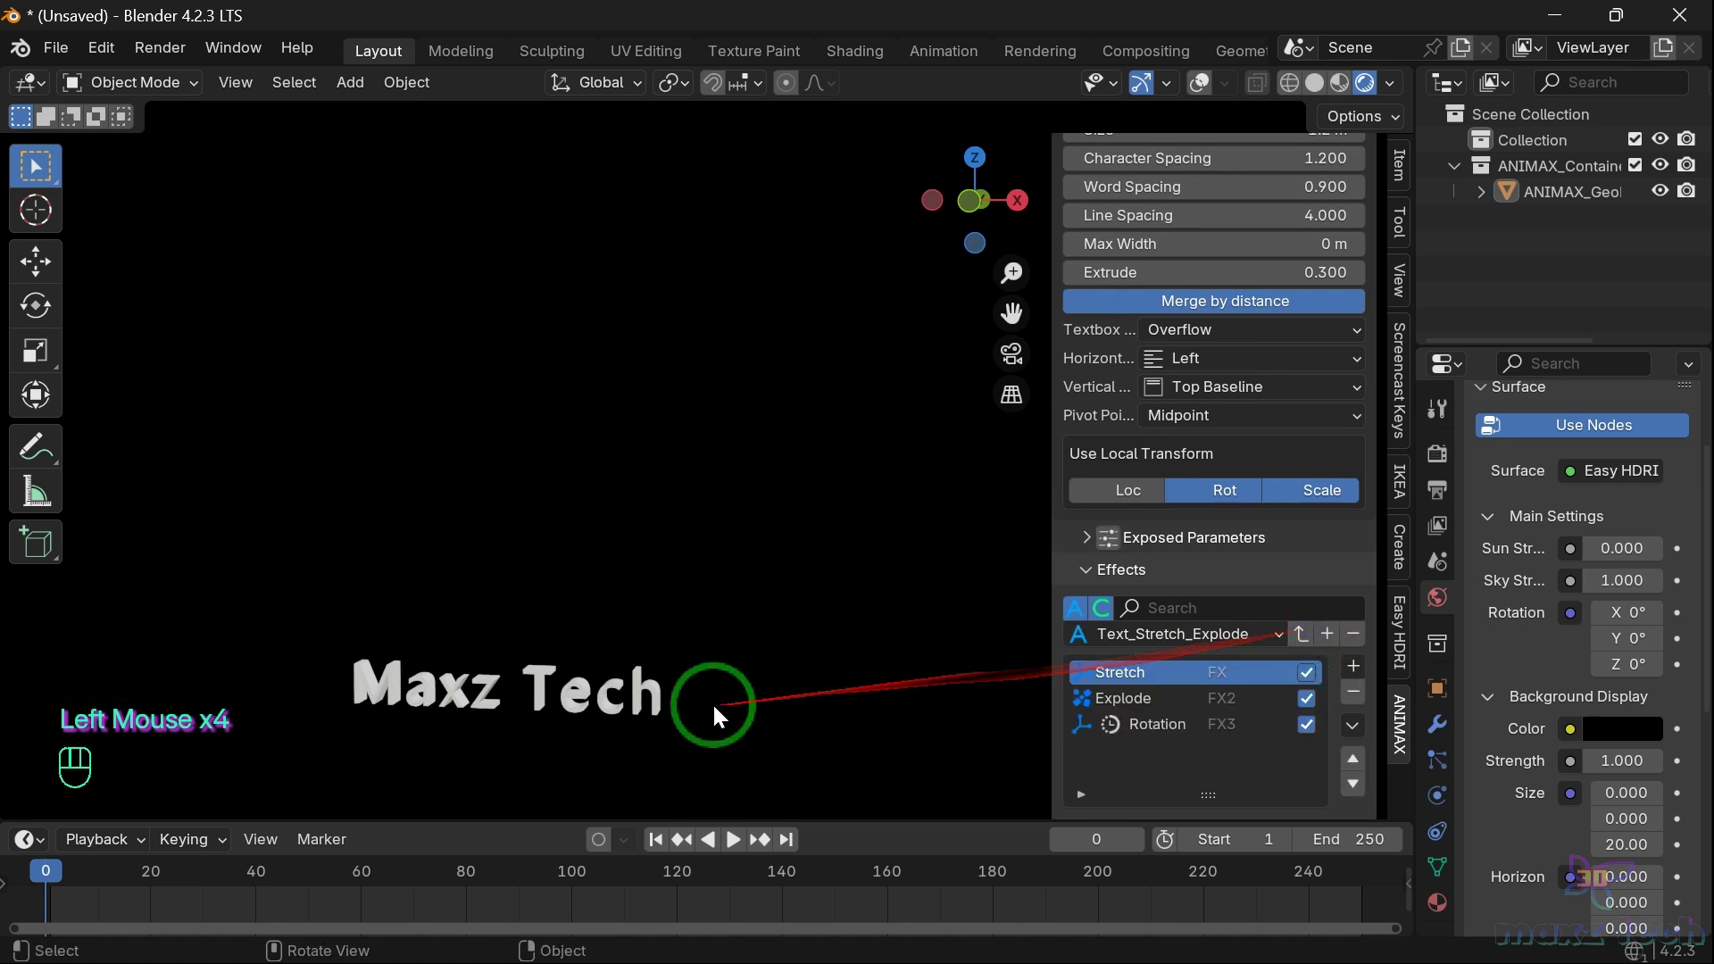
# Play the Text_Stretch_Explode animation from the start and return to frame 1
pyautogui.press('space')
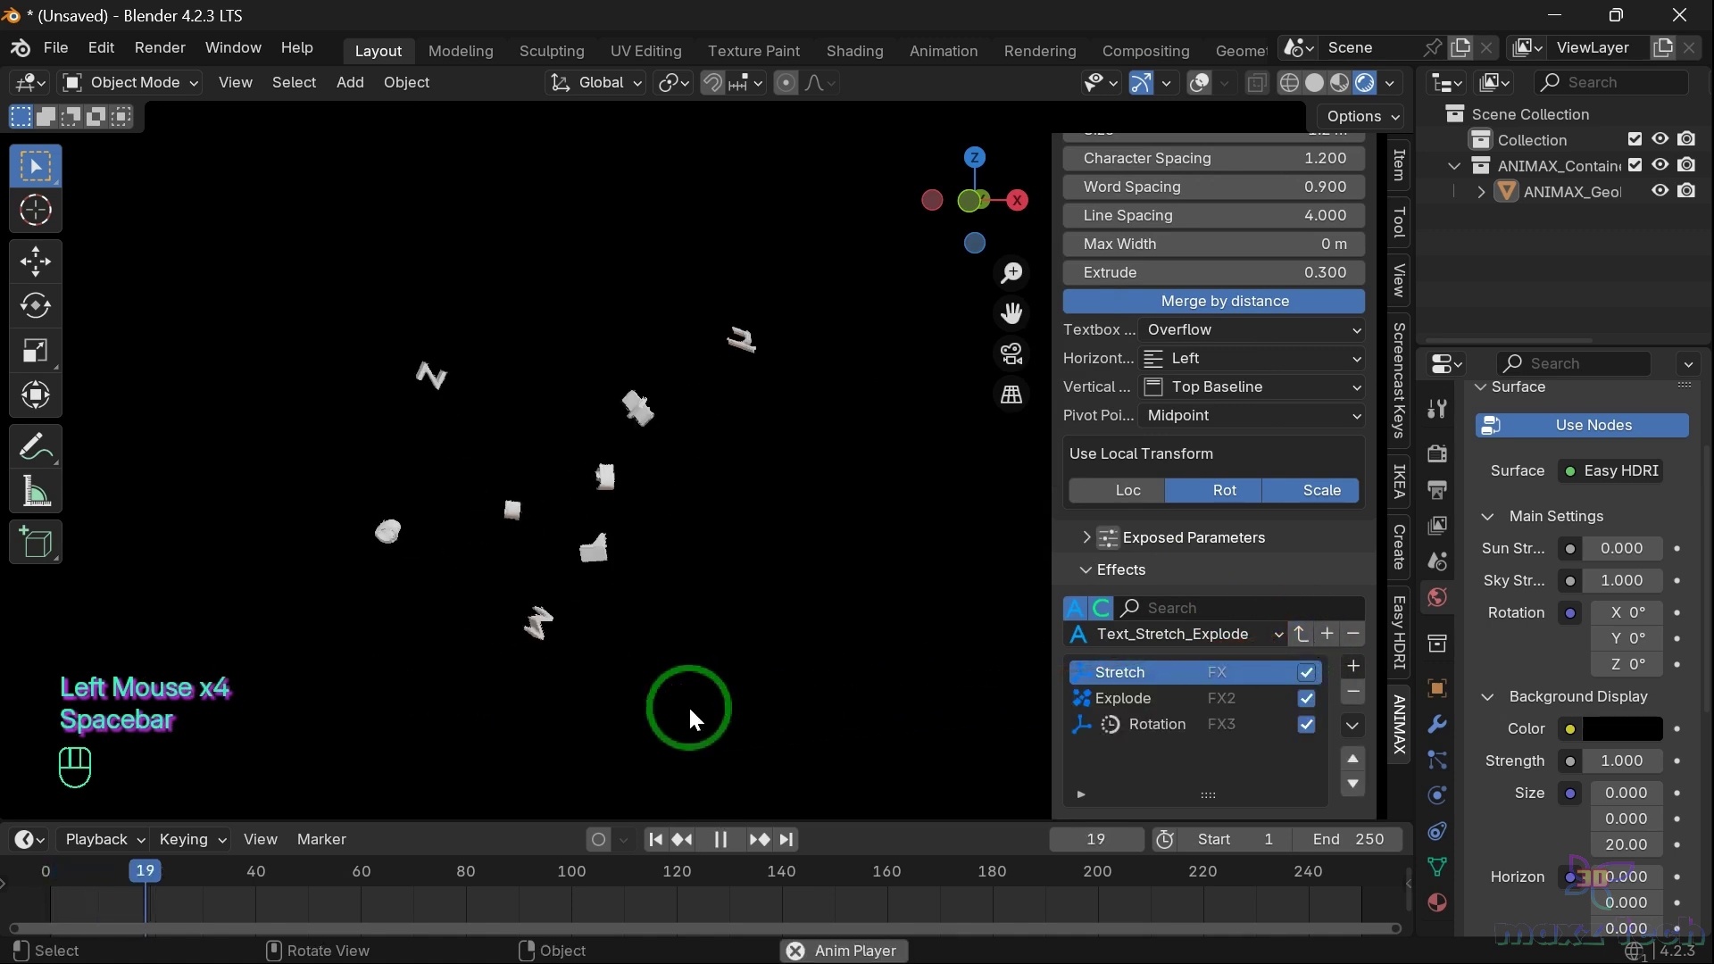
pyautogui.press('space')
pyautogui.click(48, 877)
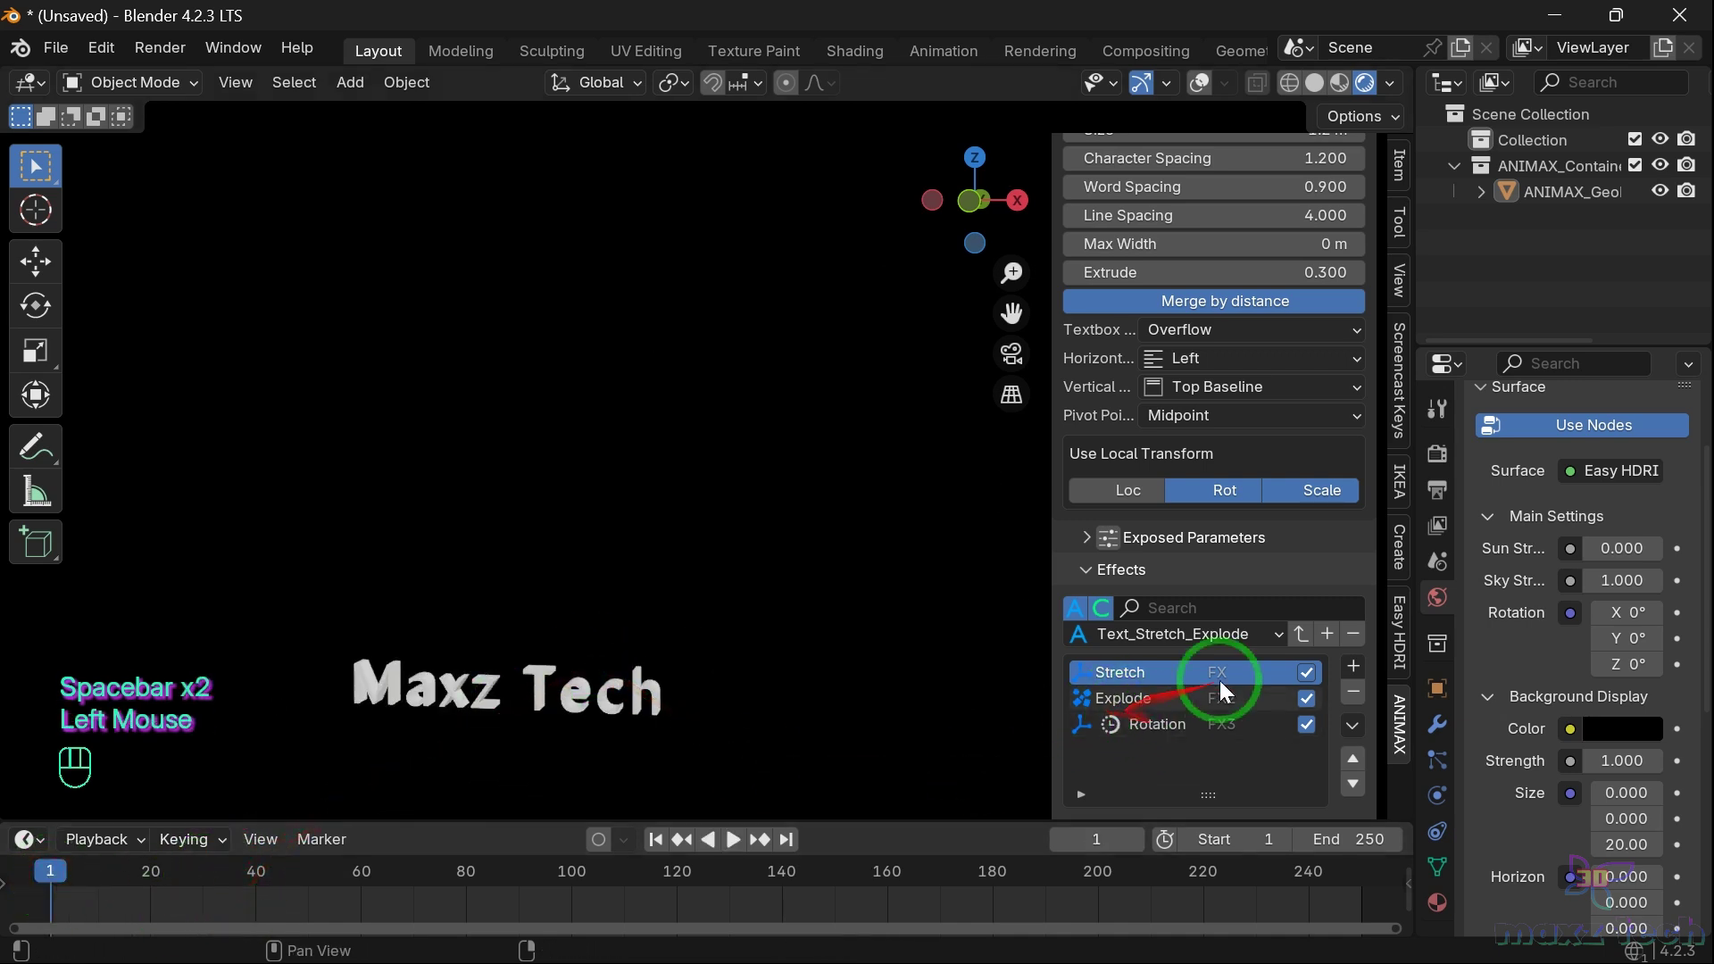
# Remove the Stretch, Explode and Rotation effects and apply the Text_Stretch_Out preset to the text
pyautogui.click(1353, 692)
pyautogui.click(1354, 692)
pyautogui.click(1354, 692)
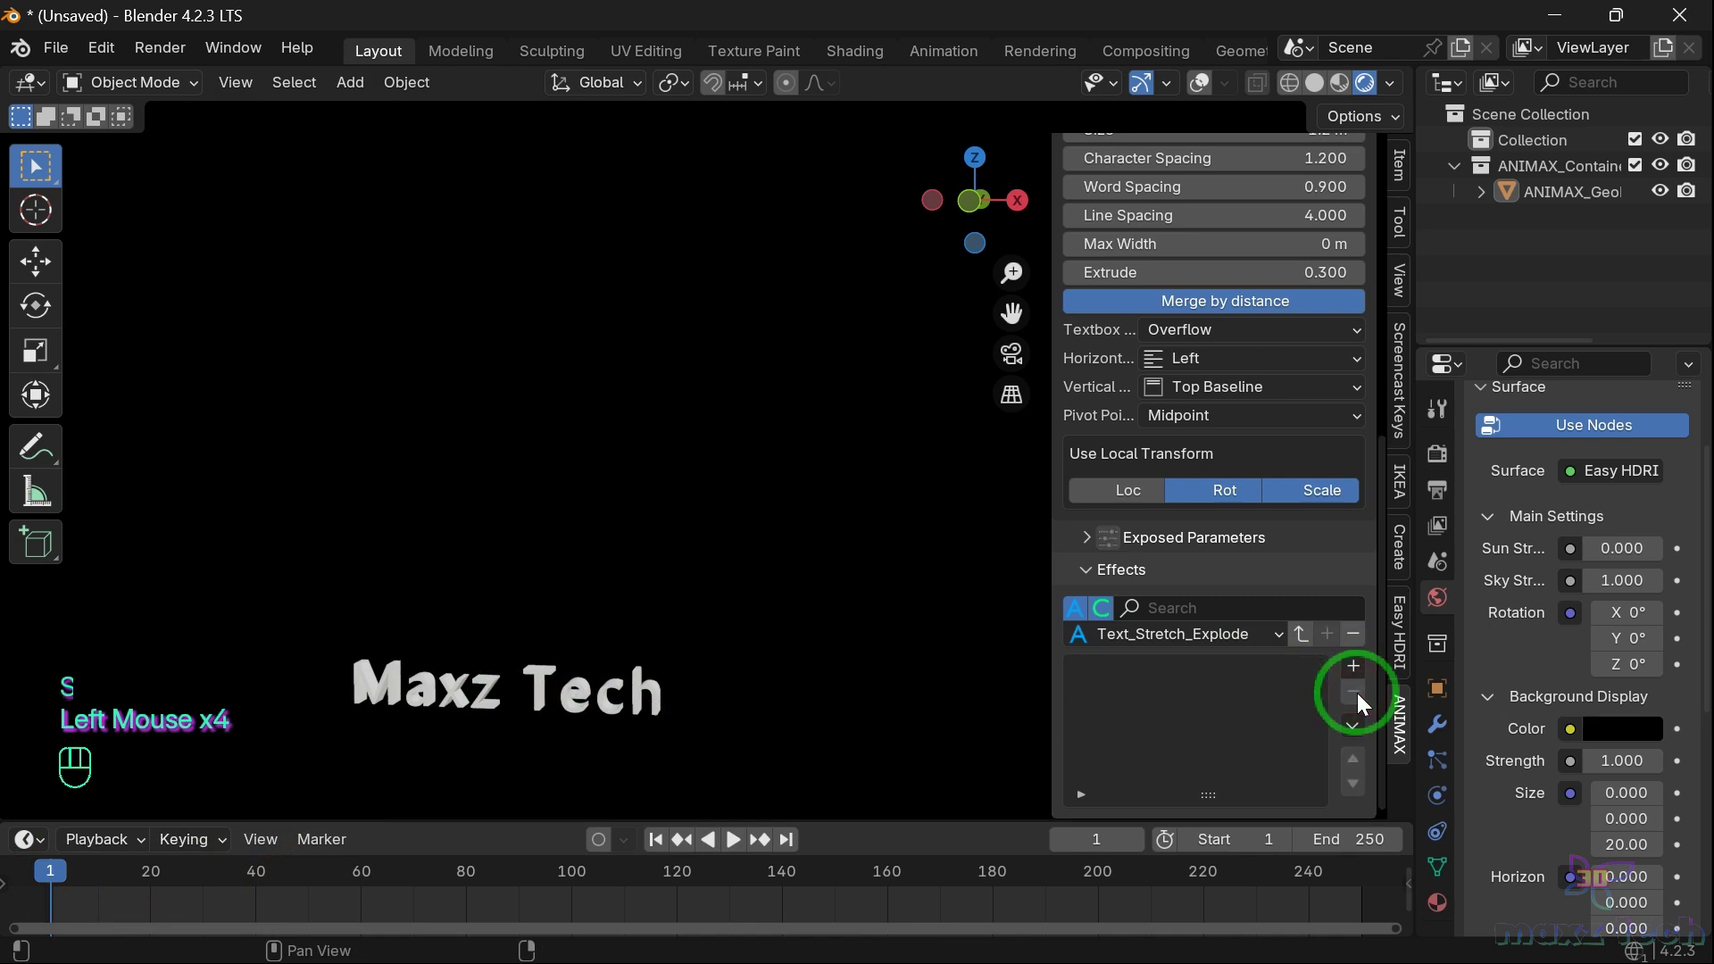
pyautogui.click(1209, 634)
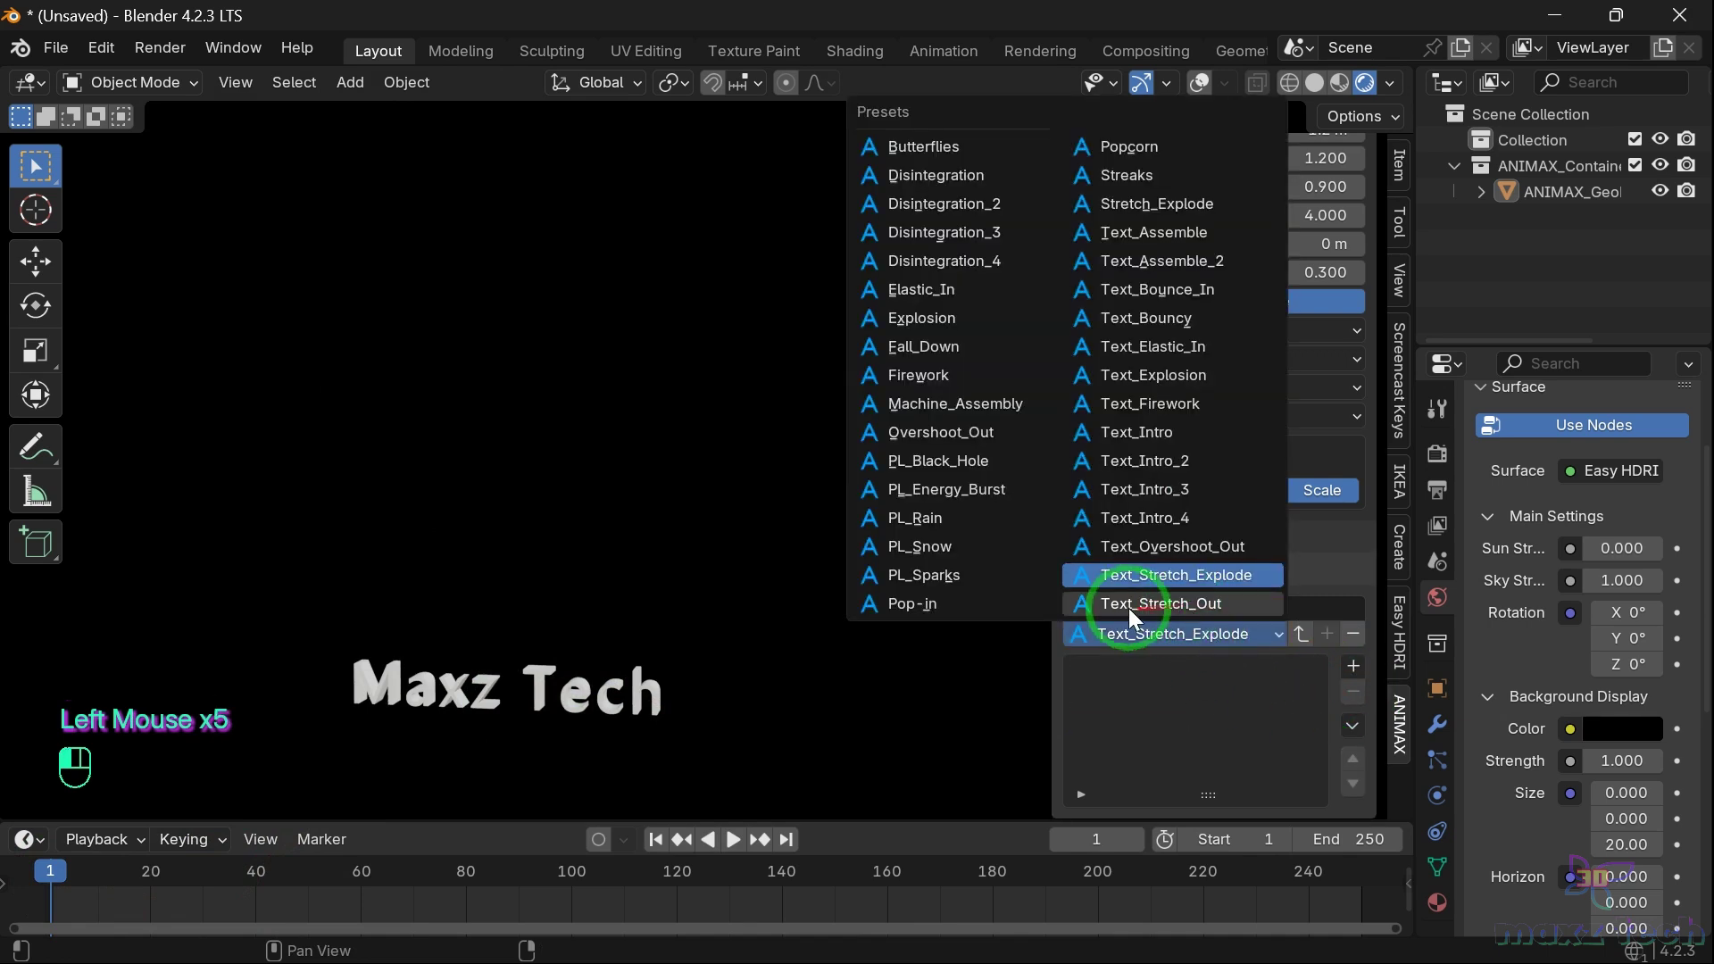
pyautogui.click(1187, 605)
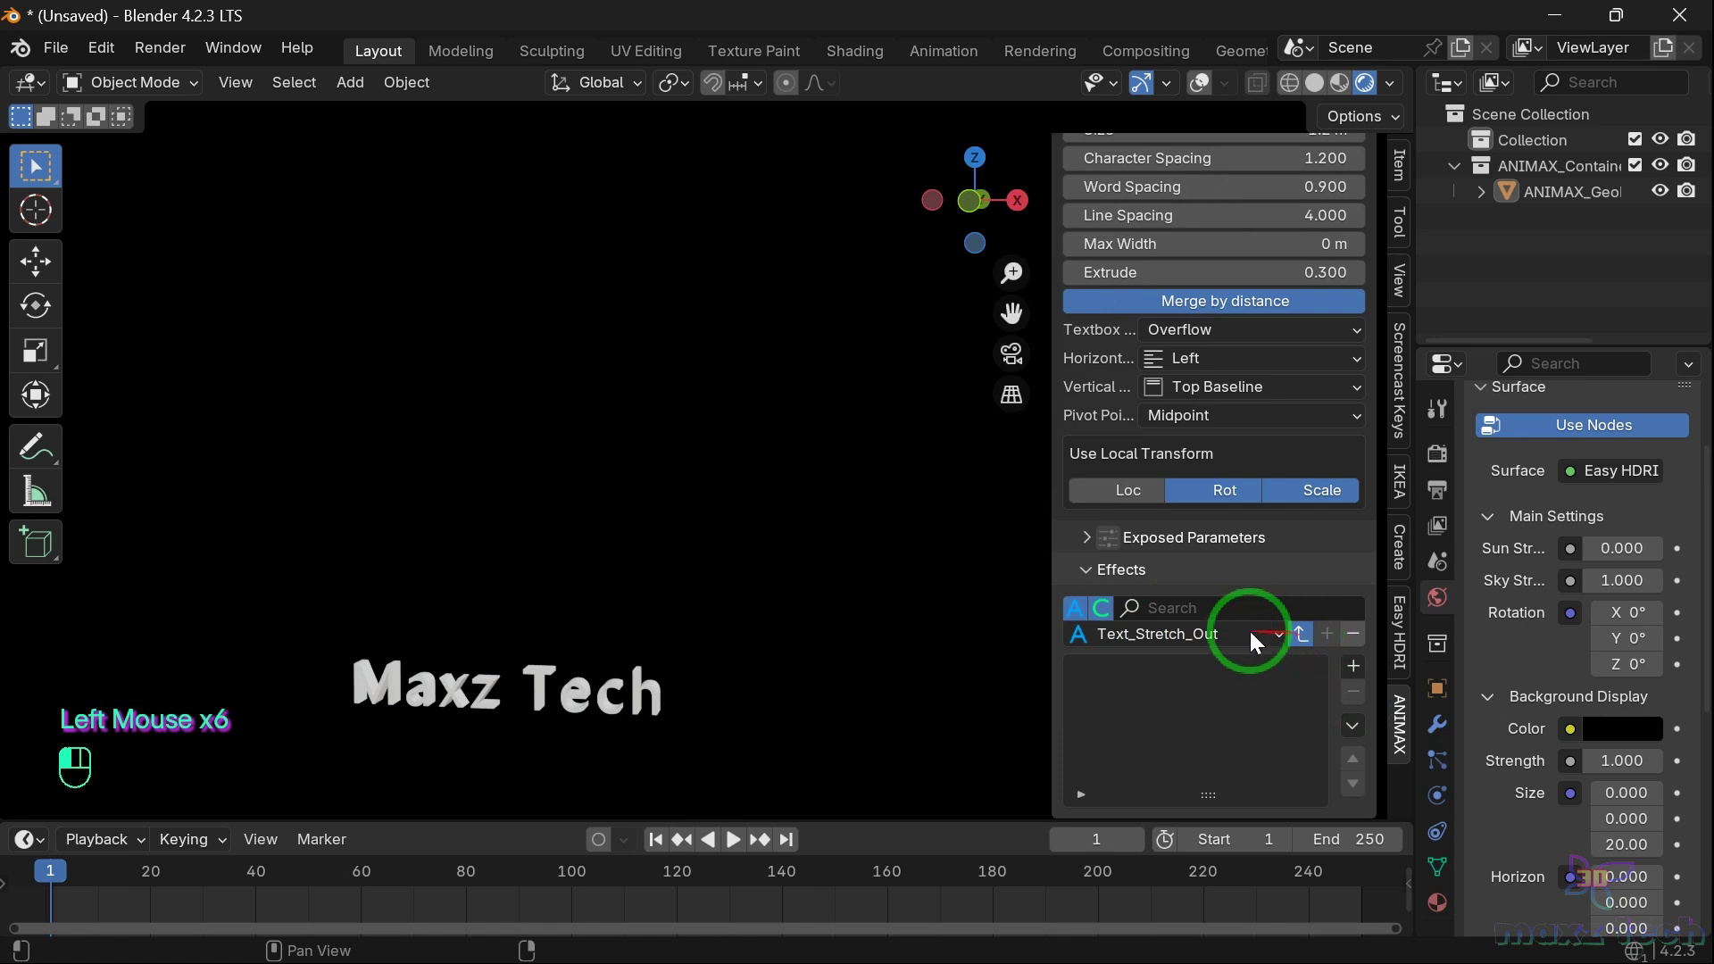
# Play the Text_Stretch_Out animation on the text and return to frame 0
pyautogui.press('space')
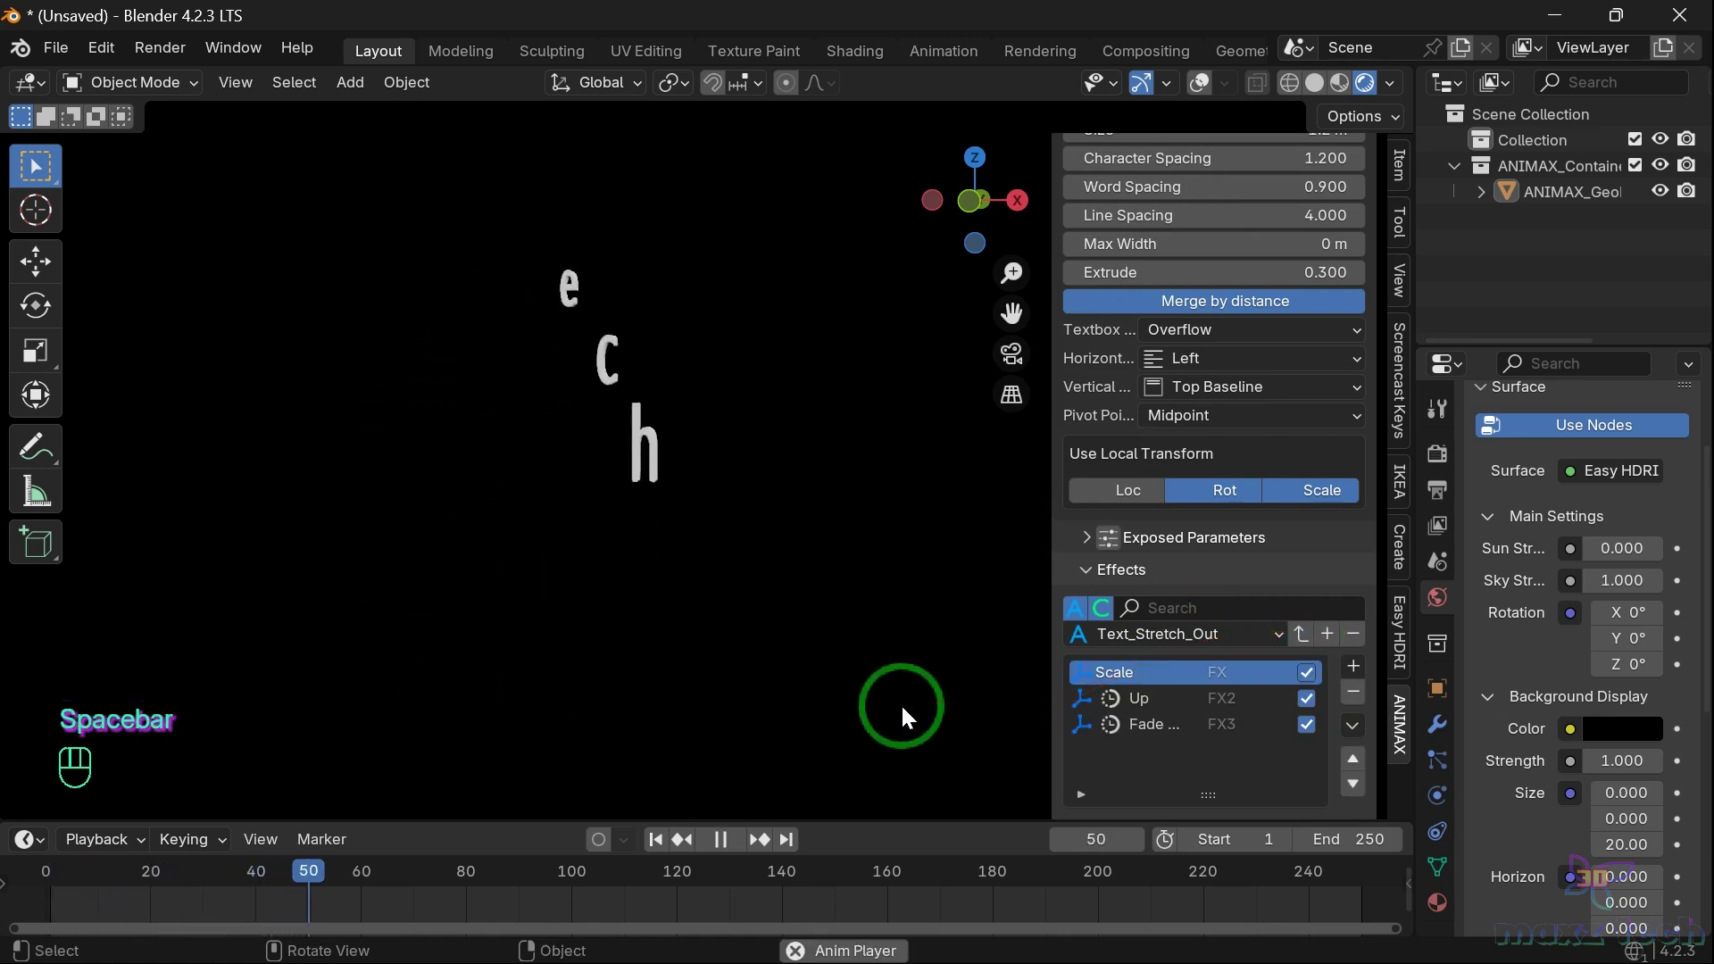
pyautogui.press('space')
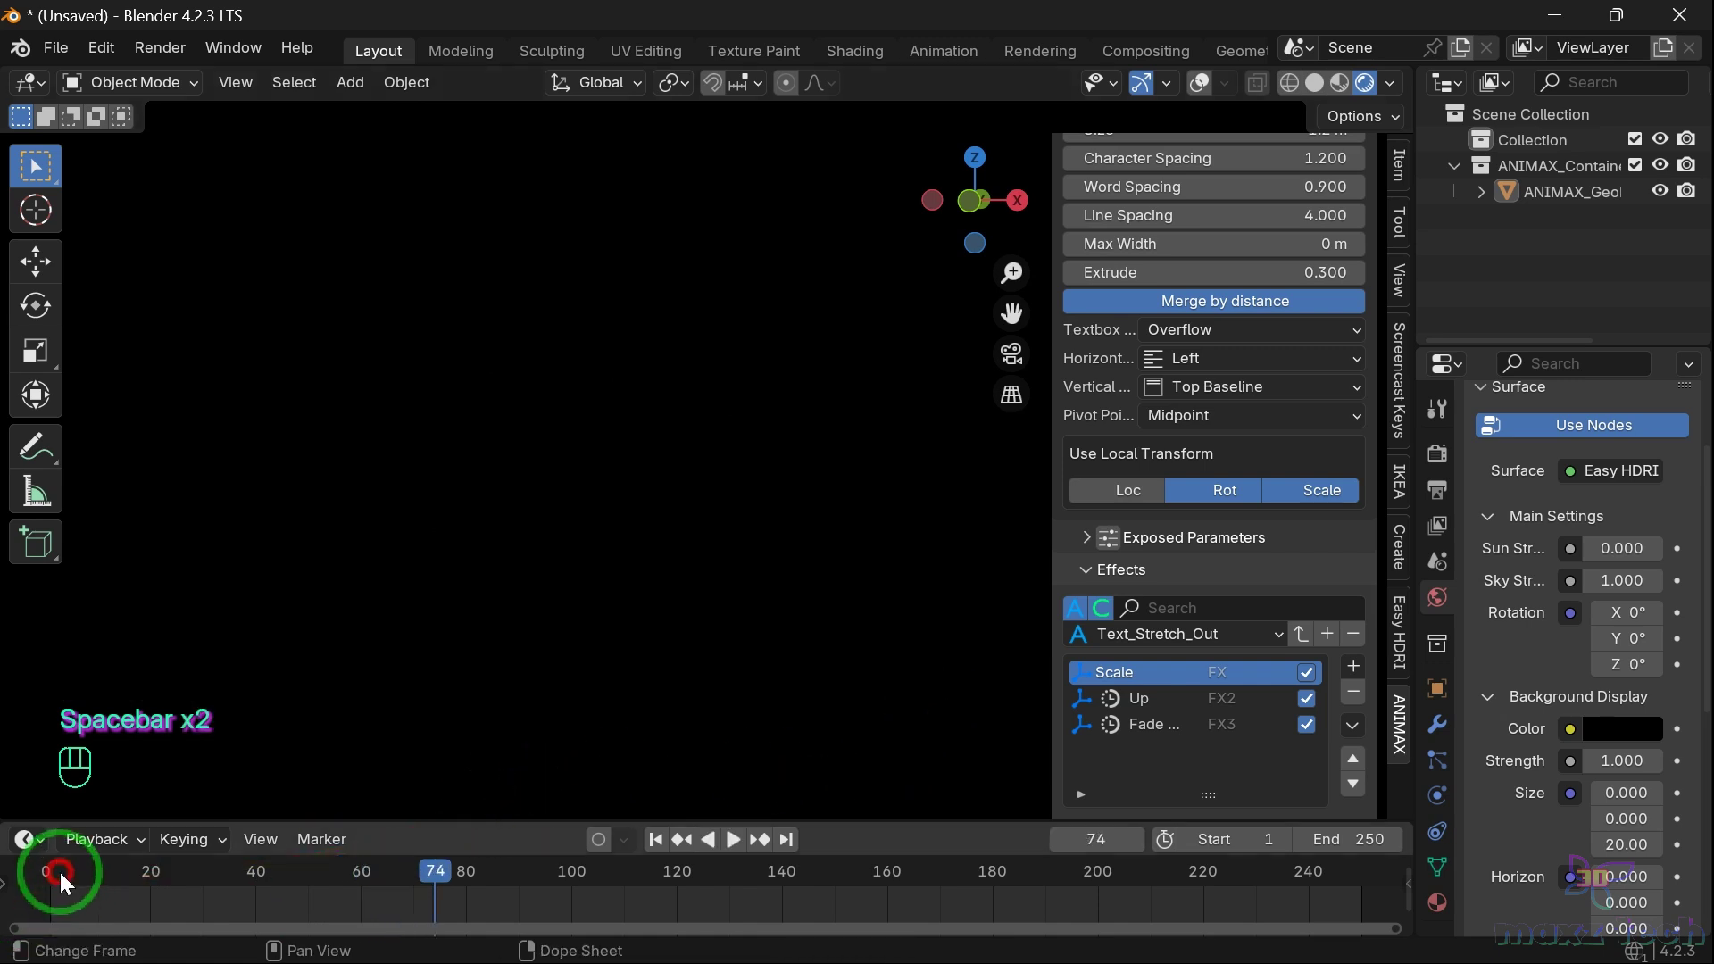
pyautogui.doubleClick(53, 874)
pyautogui.moveTo(40, 876); pyautogui.dragTo(36, 882)
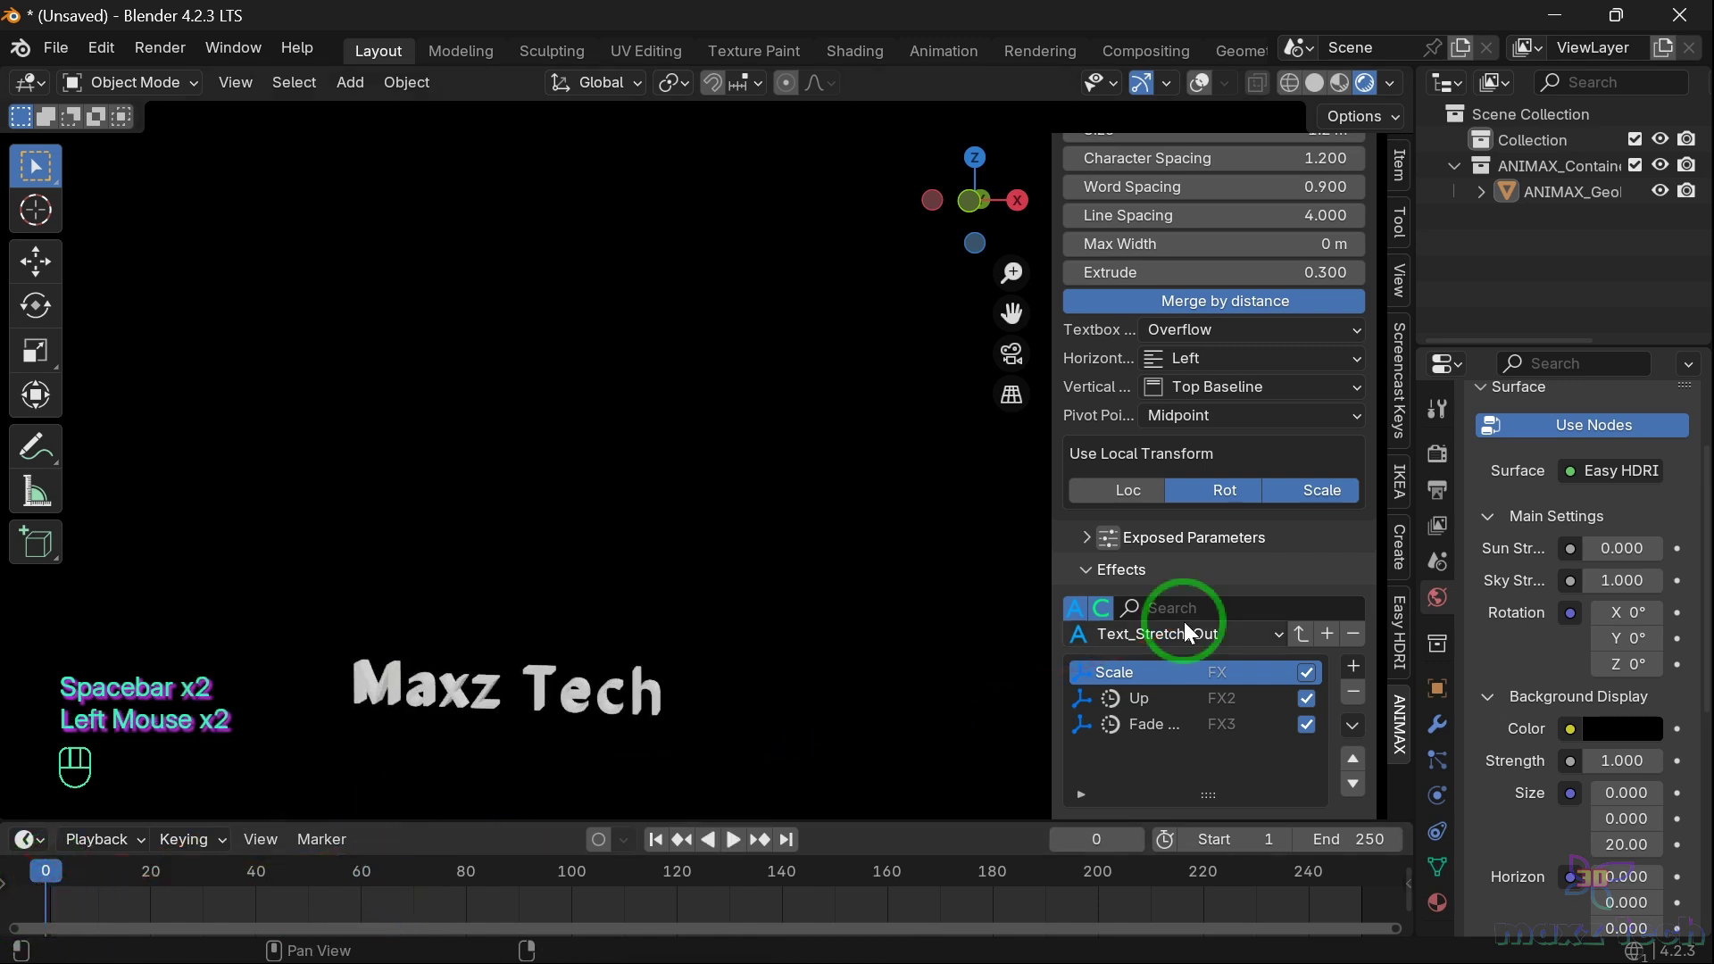
# Look through the complete list of effect presets without applying another one
pyautogui.scroll(-2, 1196, 616)
pyautogui.click(1230, 470)
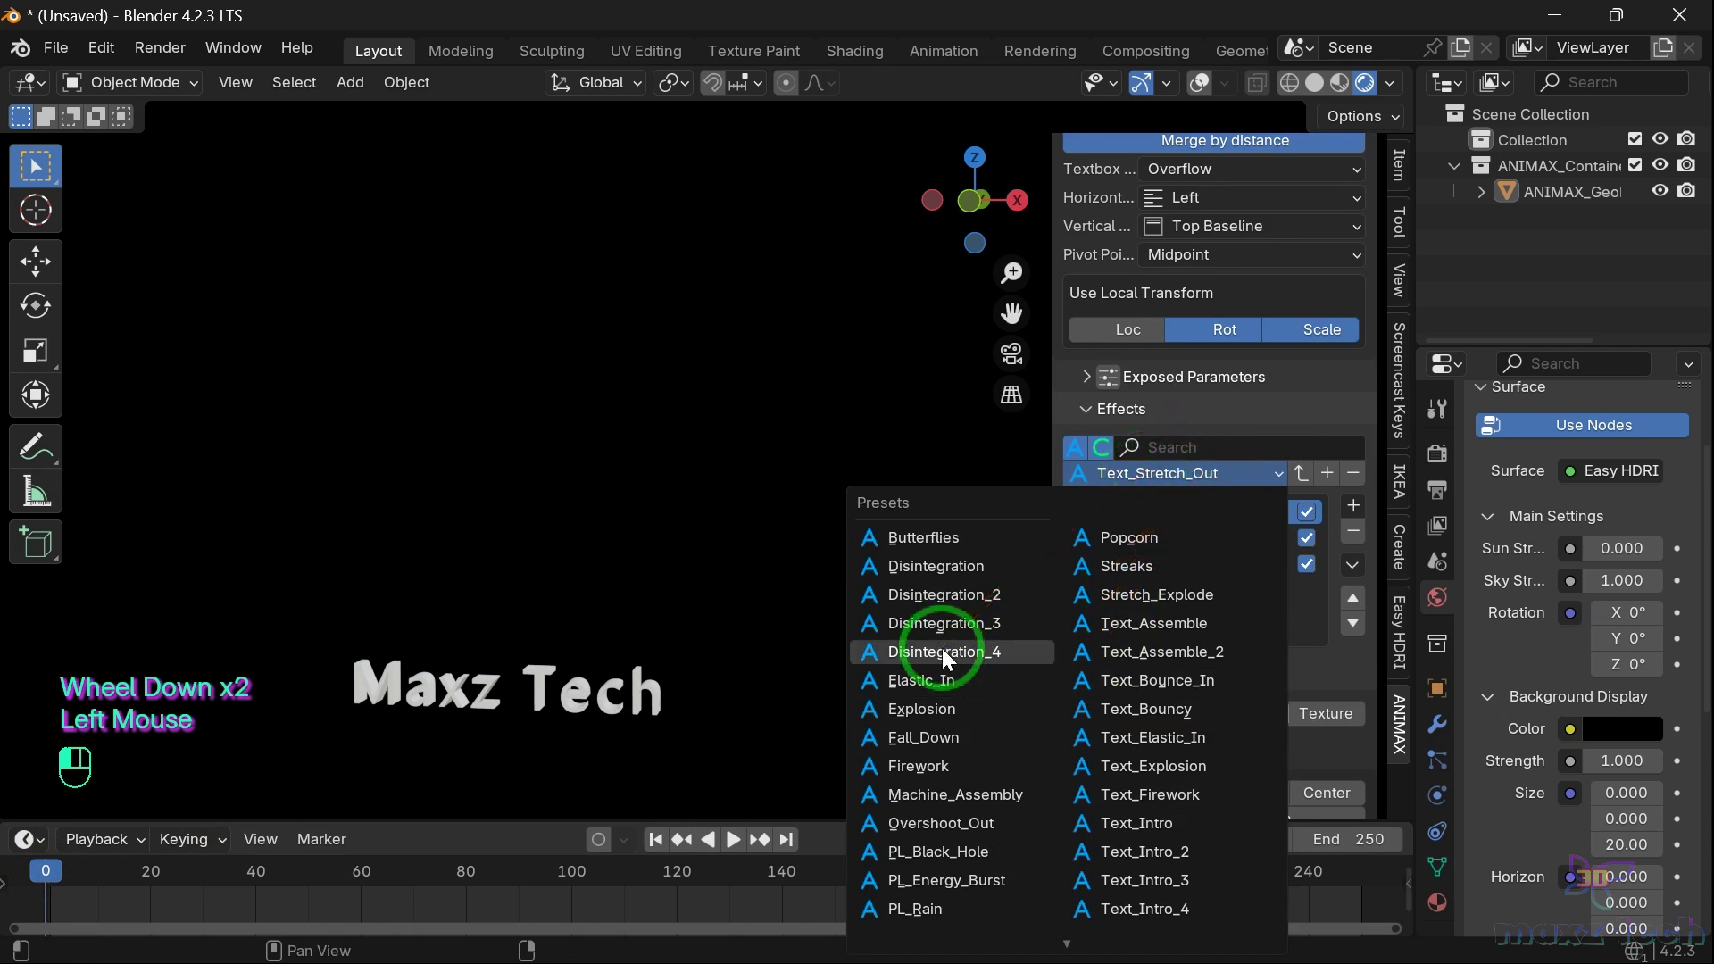
pyautogui.scroll(-8, 941, 648)
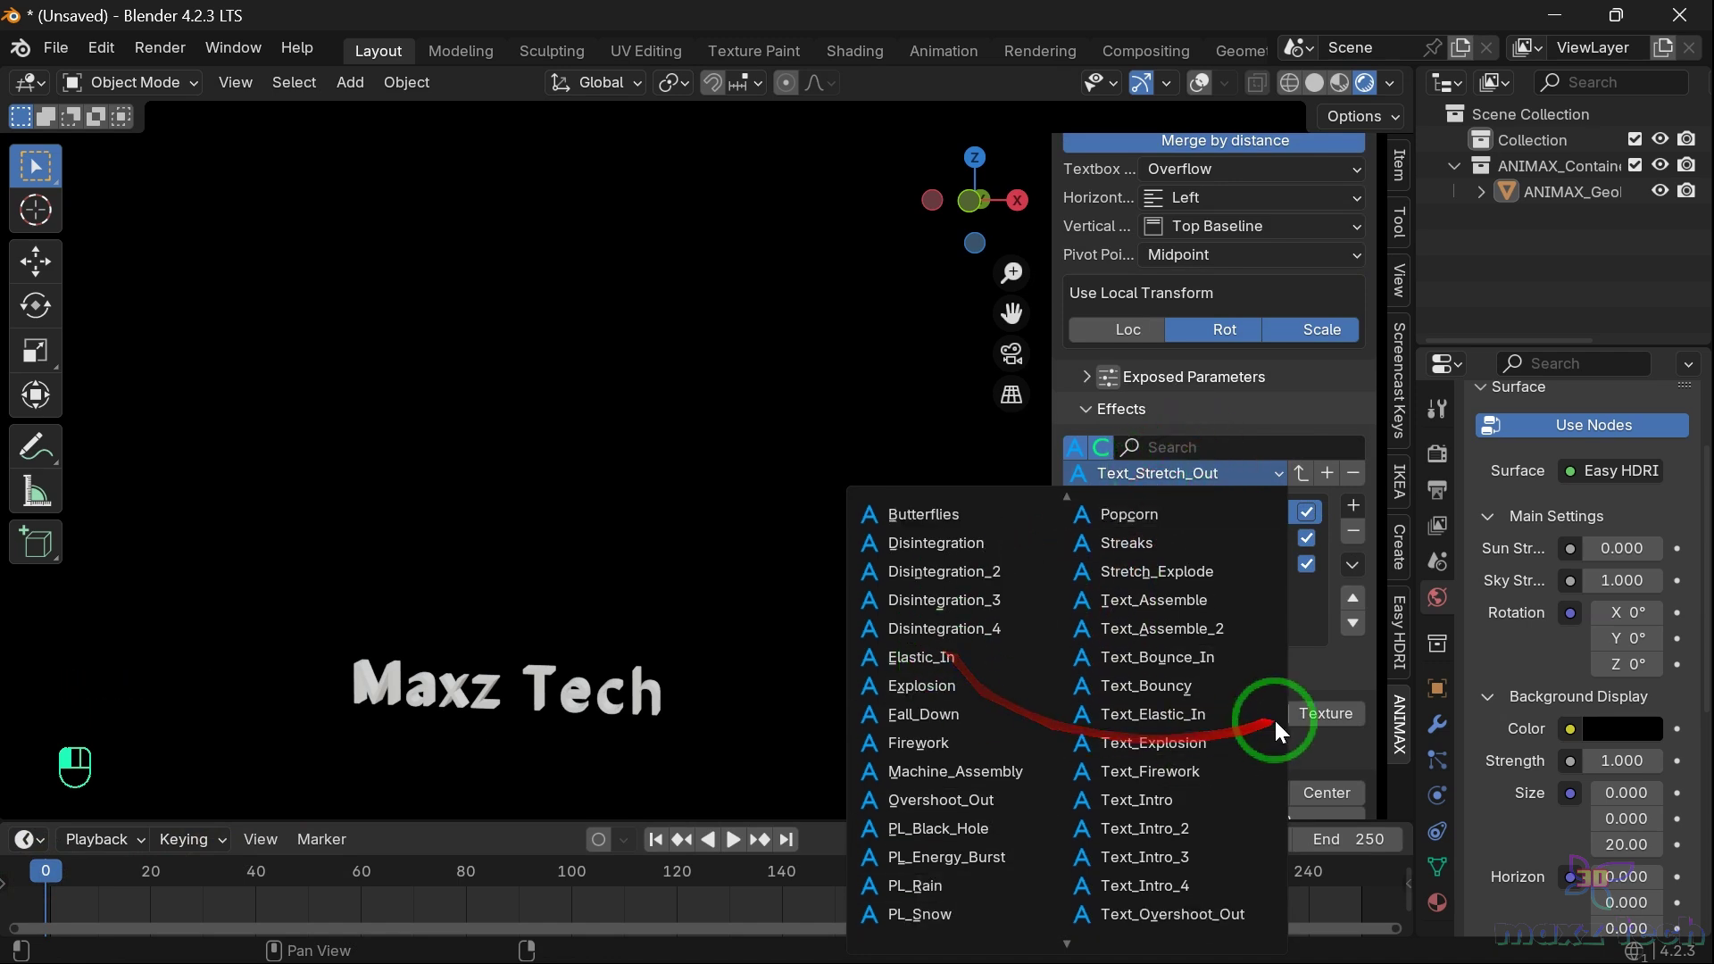
pyautogui.scroll(-2, 1213, 780)
pyautogui.scroll(3, 1213, 780)
pyautogui.scroll(-2, 1213, 781)
pyautogui.scroll(3, 1212, 780)
pyautogui.scroll(-3, 1213, 780)
pyautogui.scroll(3, 1213, 780)
pyautogui.click(1212, 781)
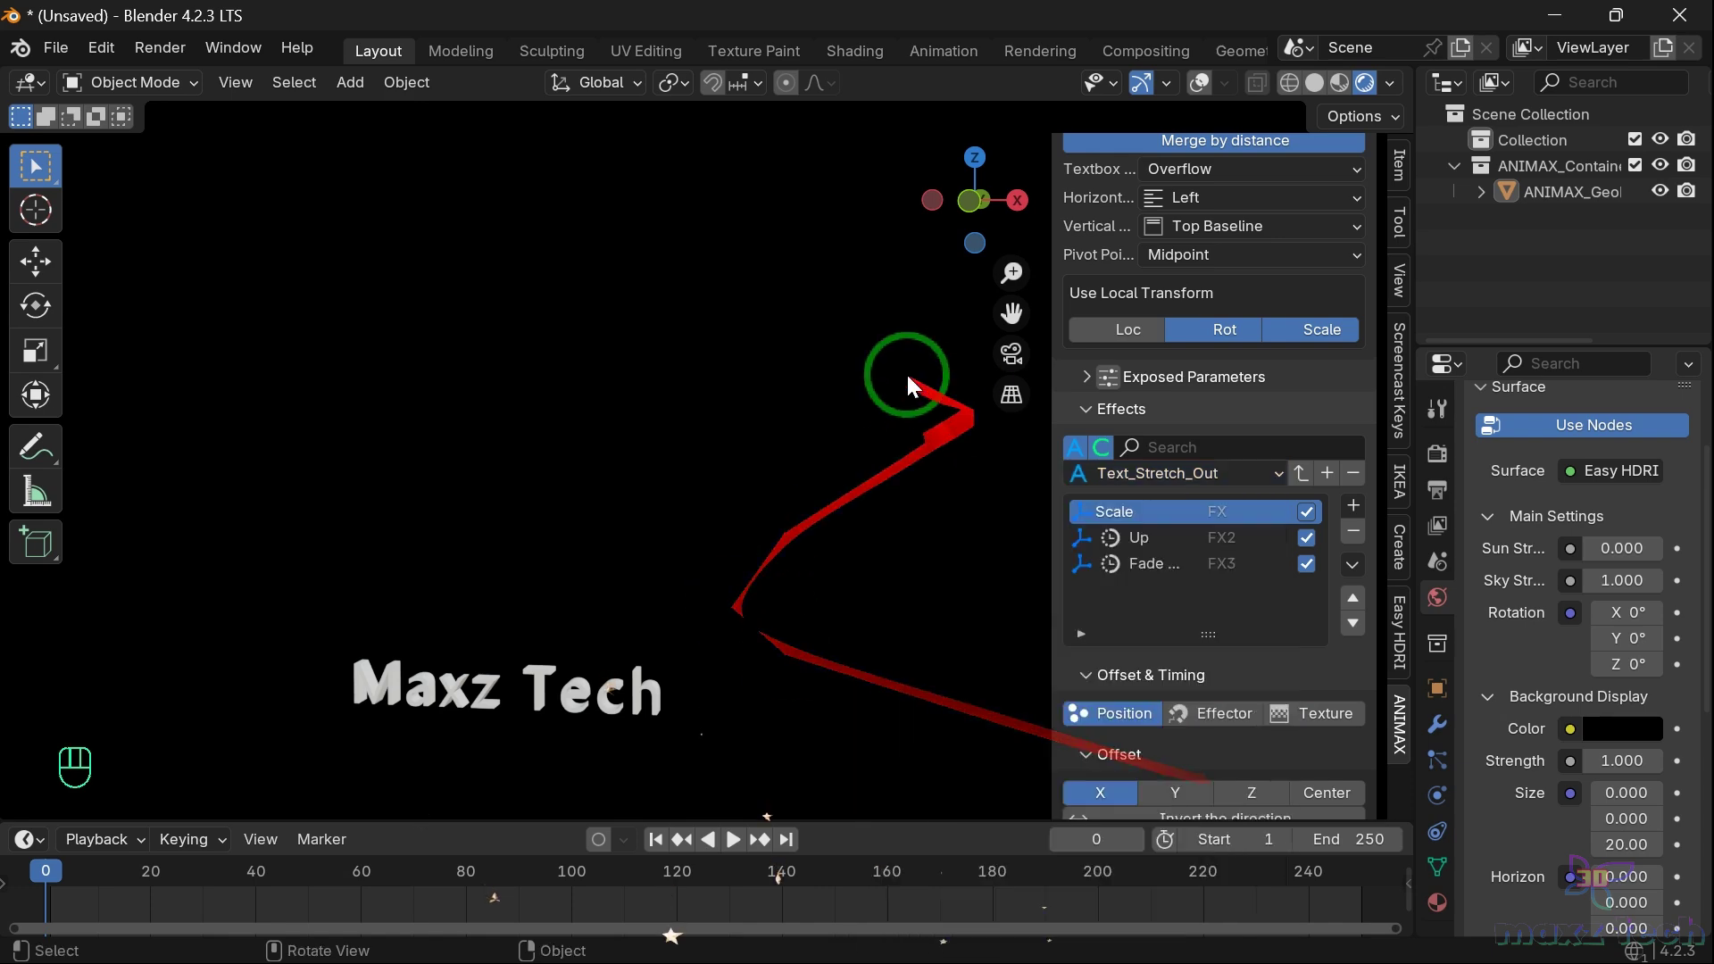
# Move the Scale effect's interpolation curve point to 0.2865, 0.6213, play the animation and return to frame 2
pyautogui.scroll(-10, 1228, 526)
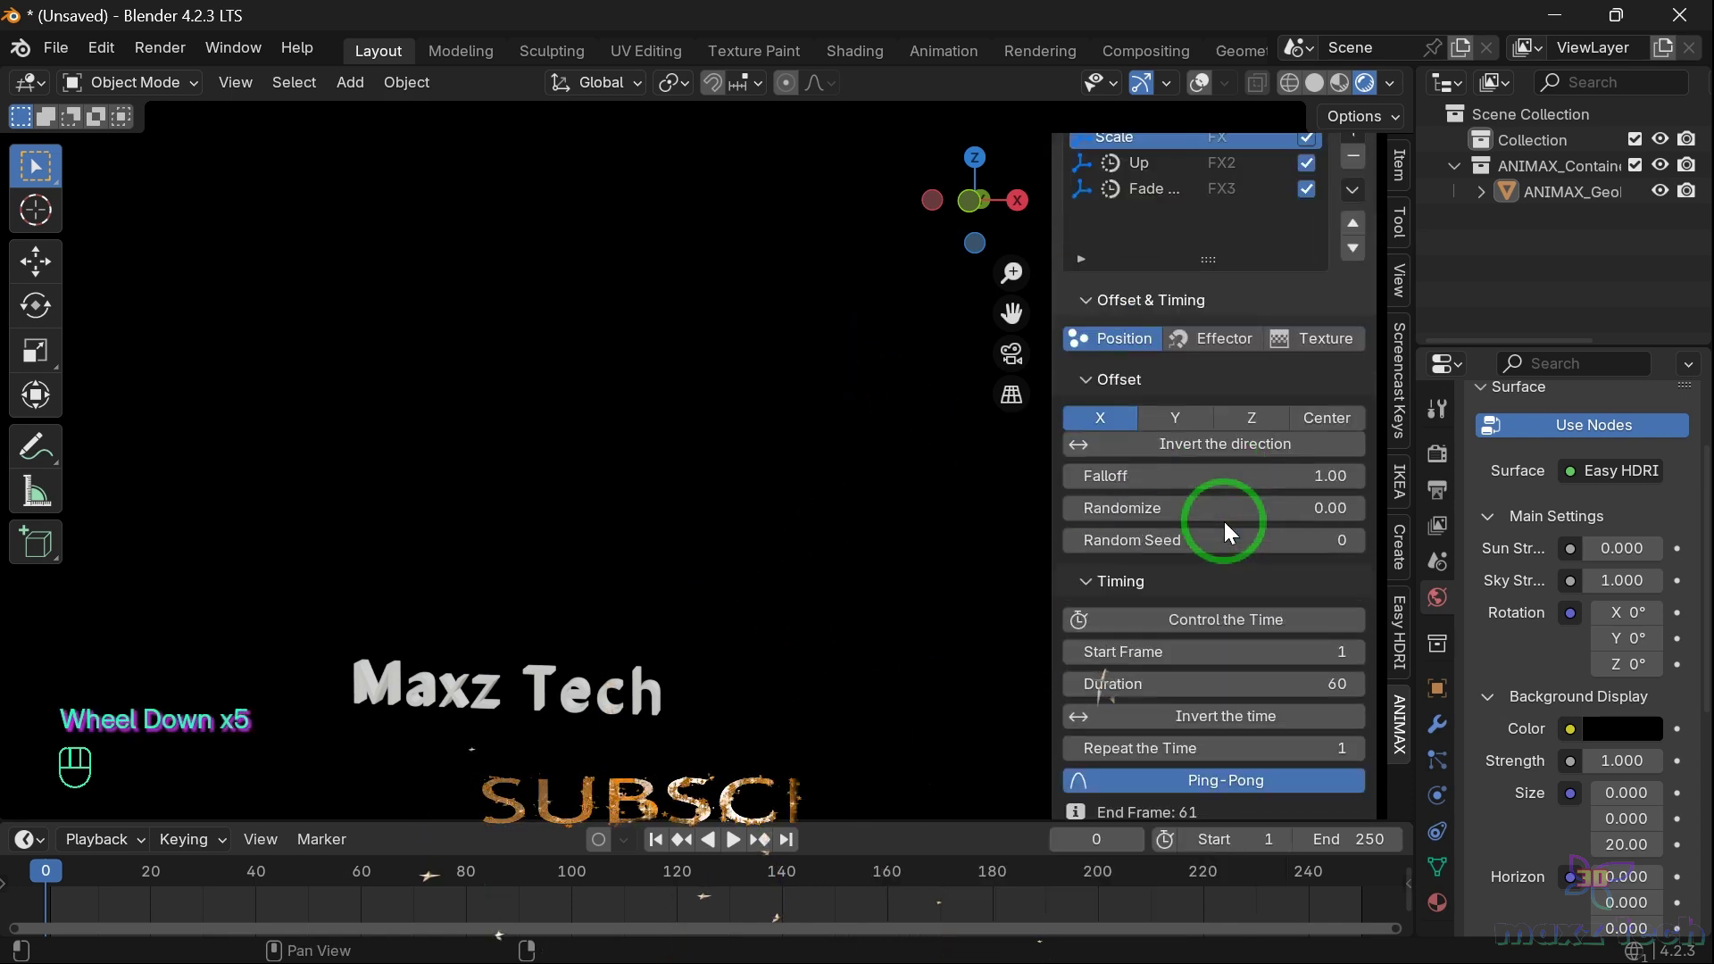
pyautogui.moveTo(1221, 540); pyautogui.dragTo(1149, 594)
pyautogui.click(119, 898)
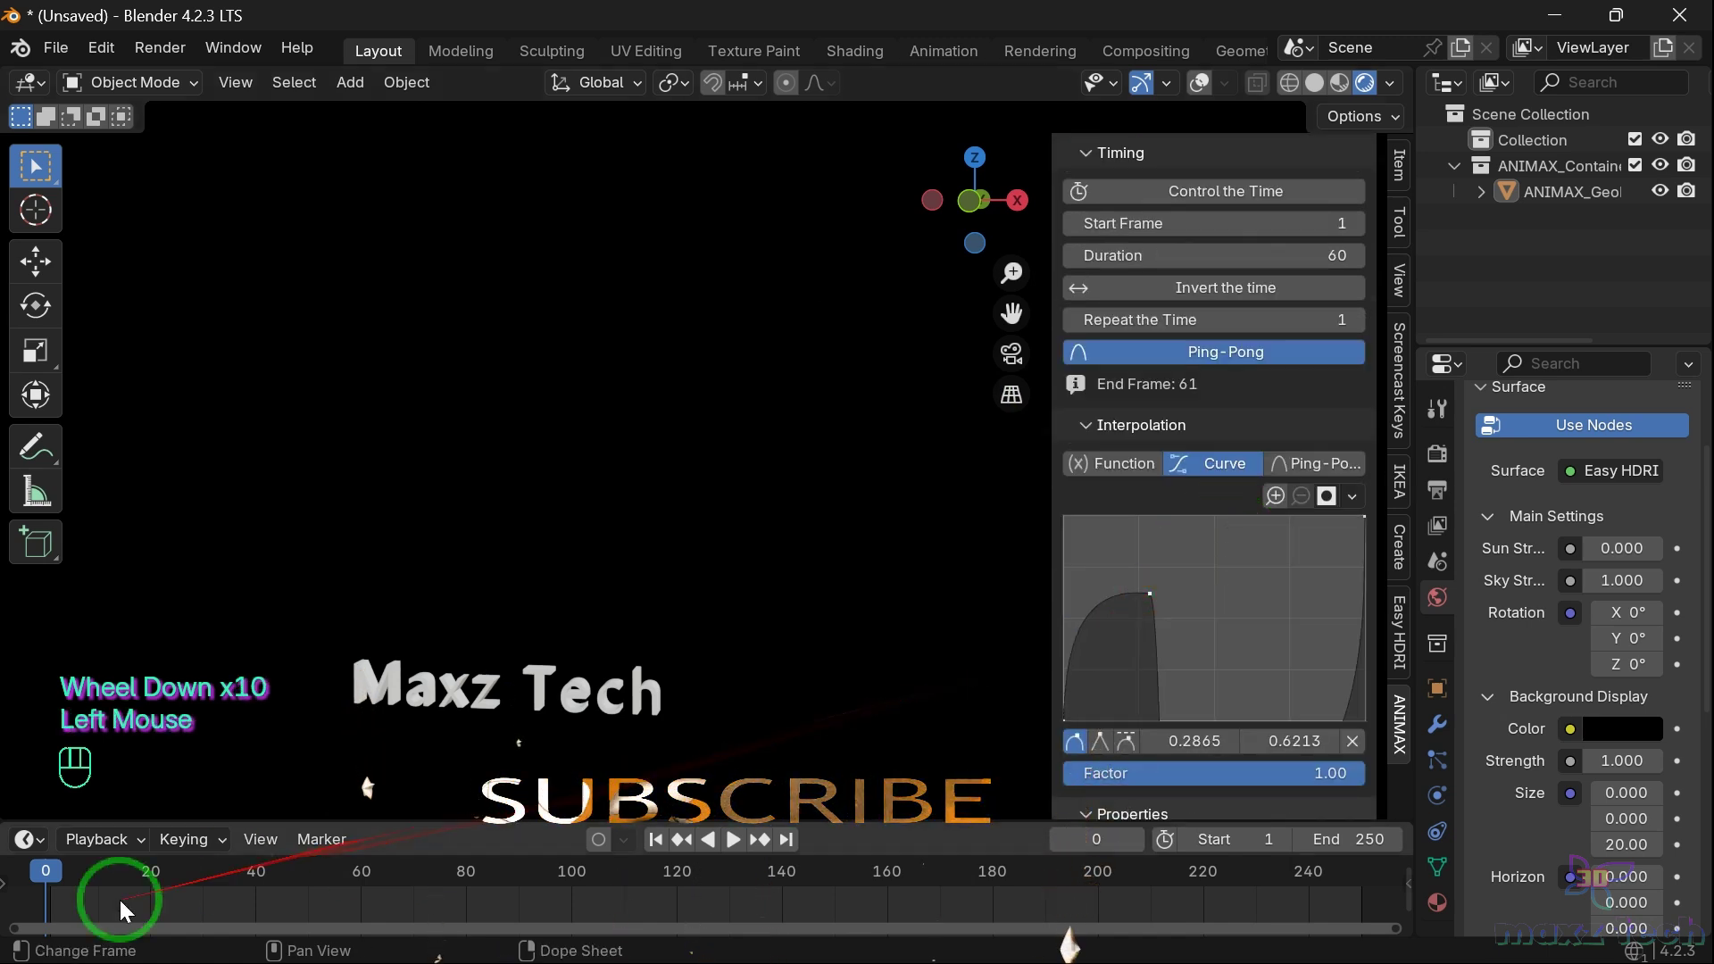
pyautogui.press('space')
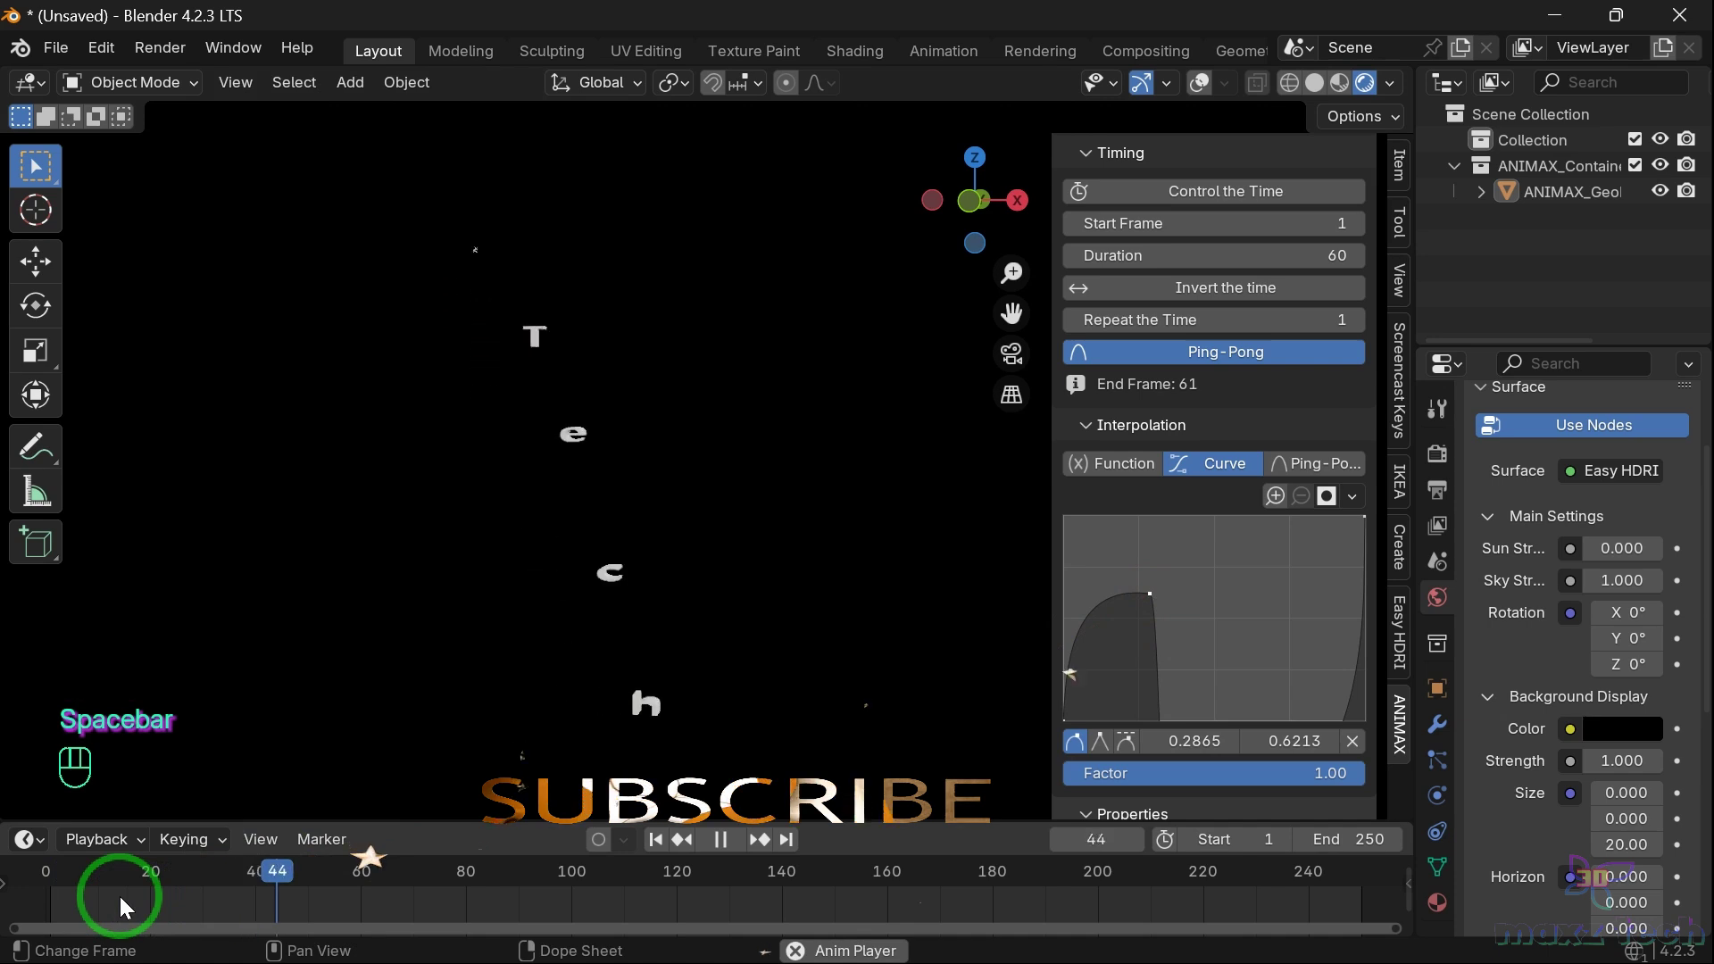
pyautogui.click(55, 884)
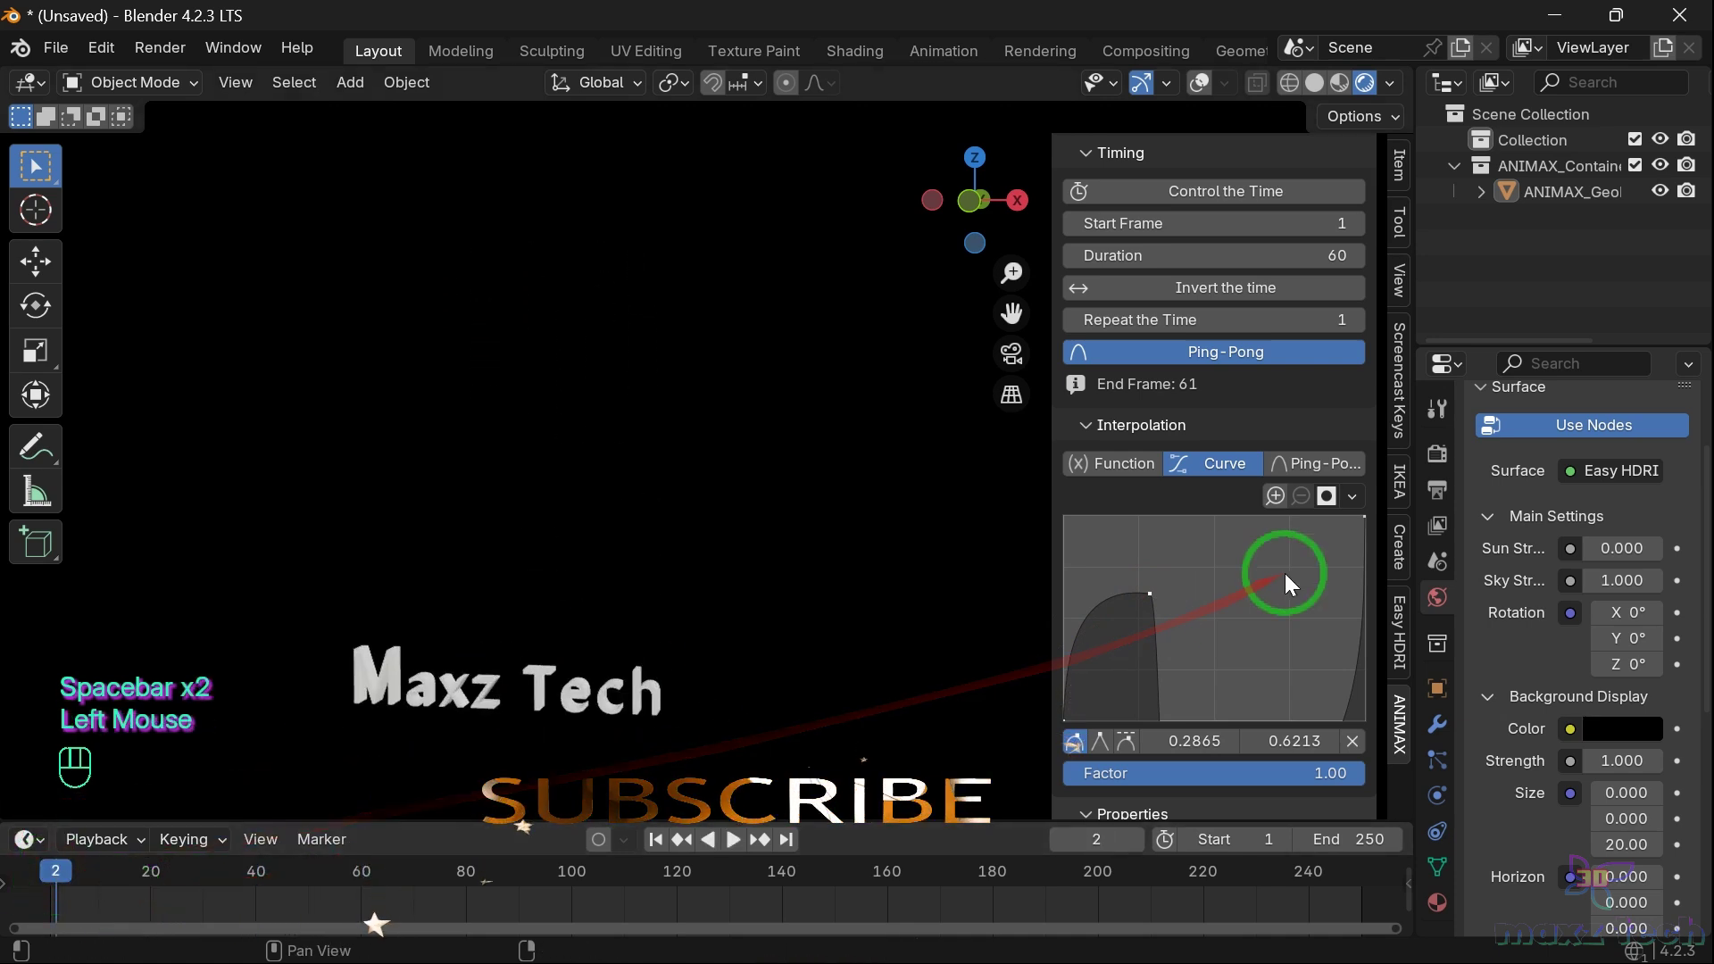
# At frame 19, set the Scale effect's location to X -2.76, Y -0.78 and its location randomization to X 1.20, Y 3.90, Z 4.92
pyautogui.scroll(-8, 1284, 573)
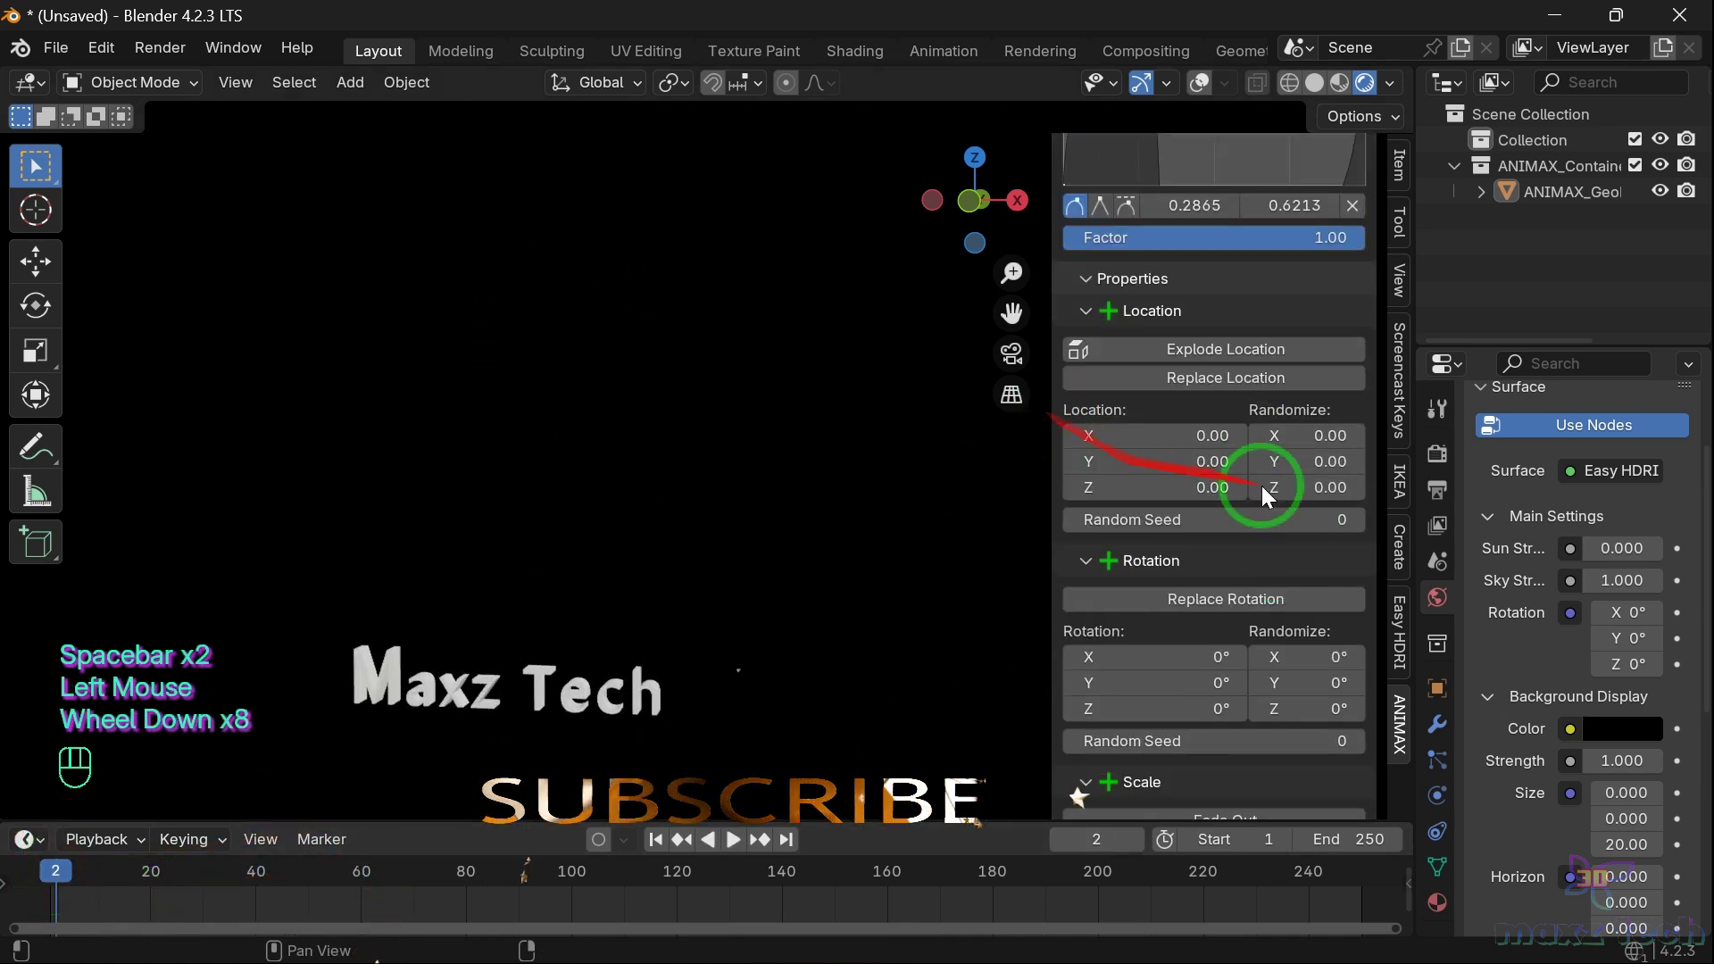
pyautogui.click(133, 871)
pyautogui.click(144, 871)
pyautogui.moveTo(1202, 439); pyautogui.dragTo(1242, 482)
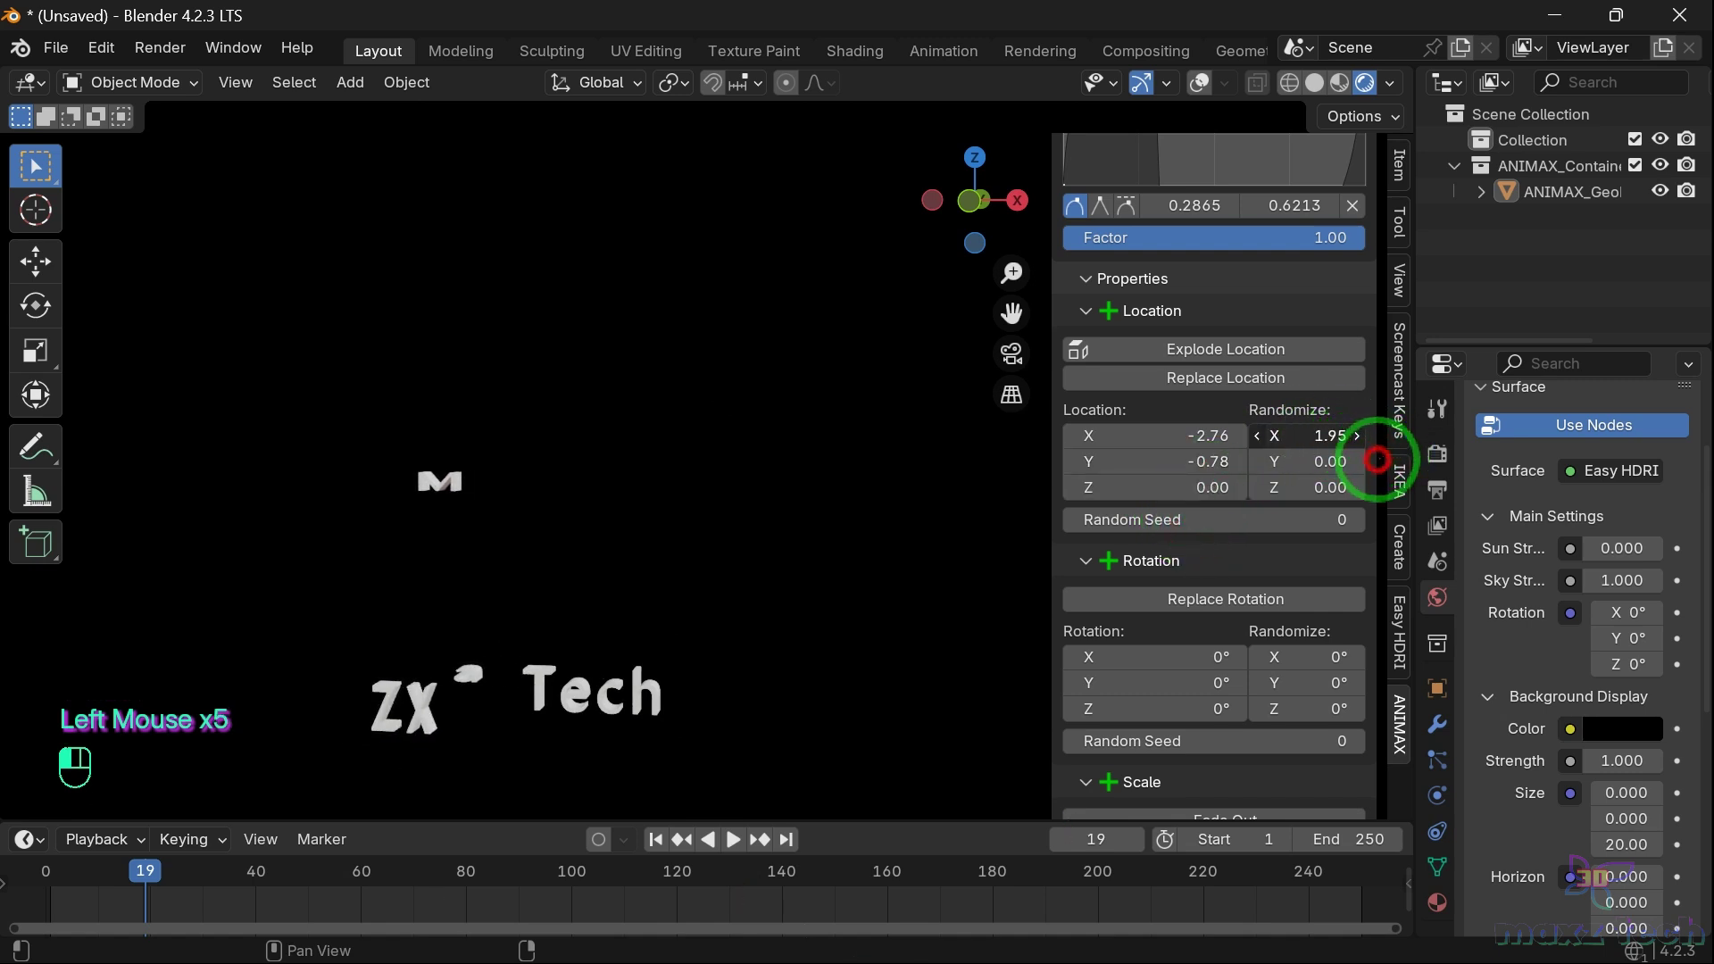
pyautogui.moveTo(1363, 470); pyautogui.dragTo(1465, 501)
# Play the animation from frame 0 to check the scattered letter locations
pyautogui.click(46, 875)
pyautogui.press('space')
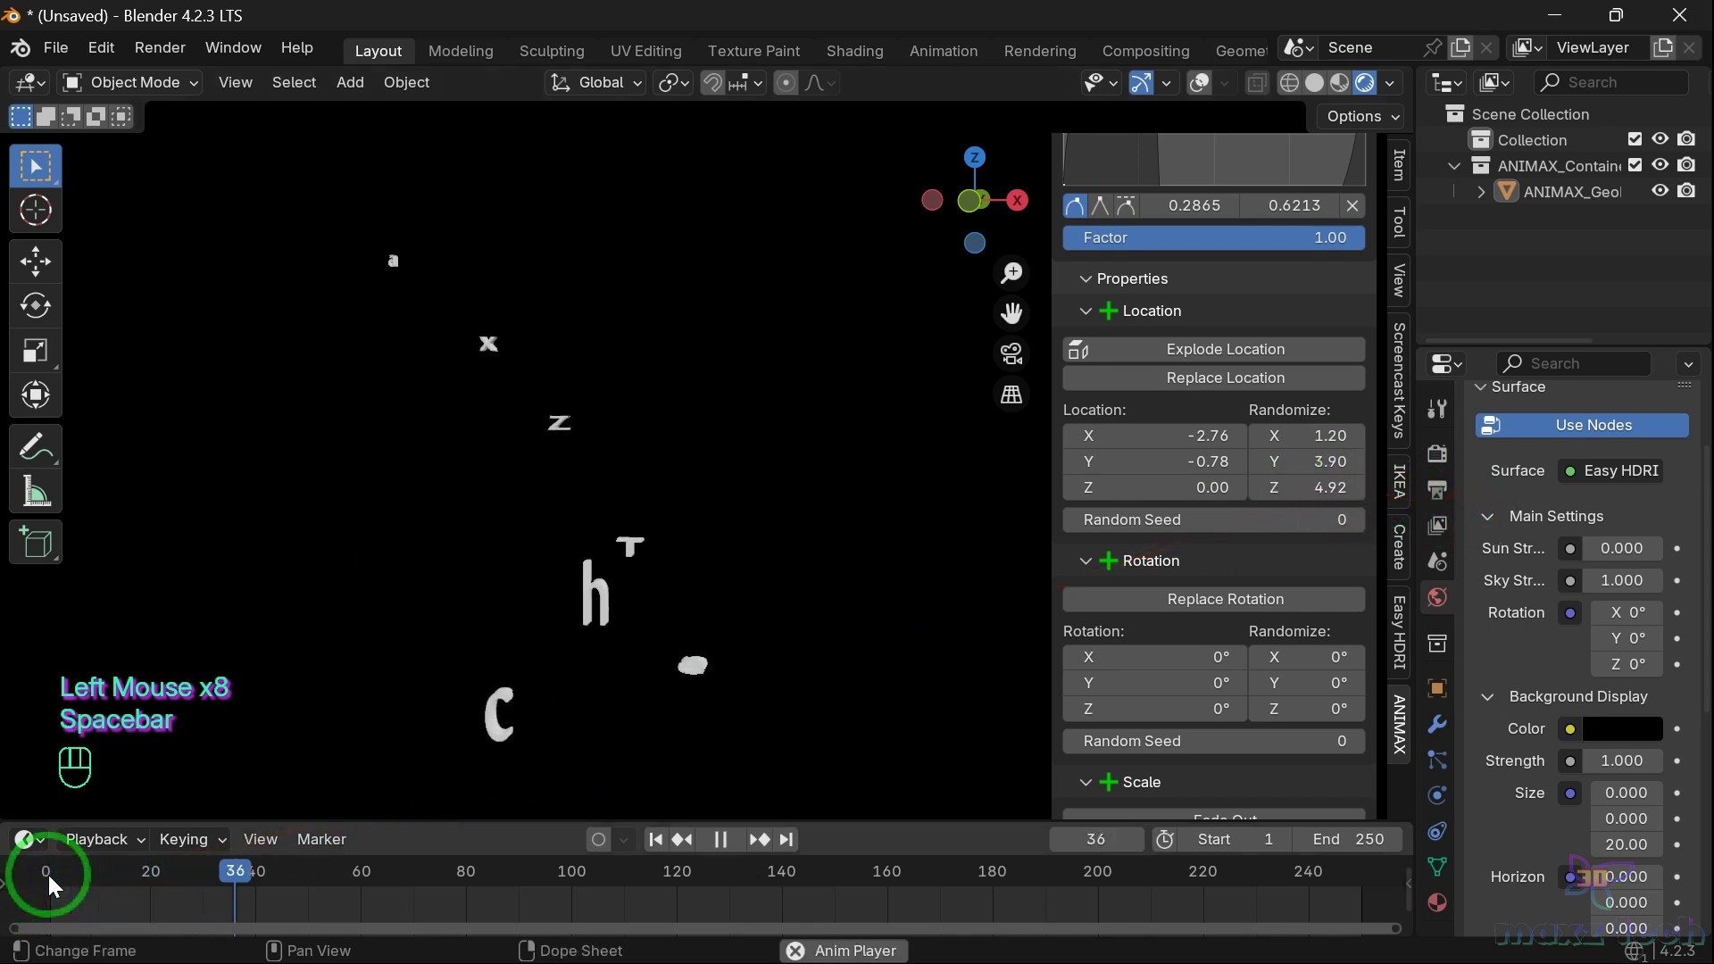
pyautogui.press('space')
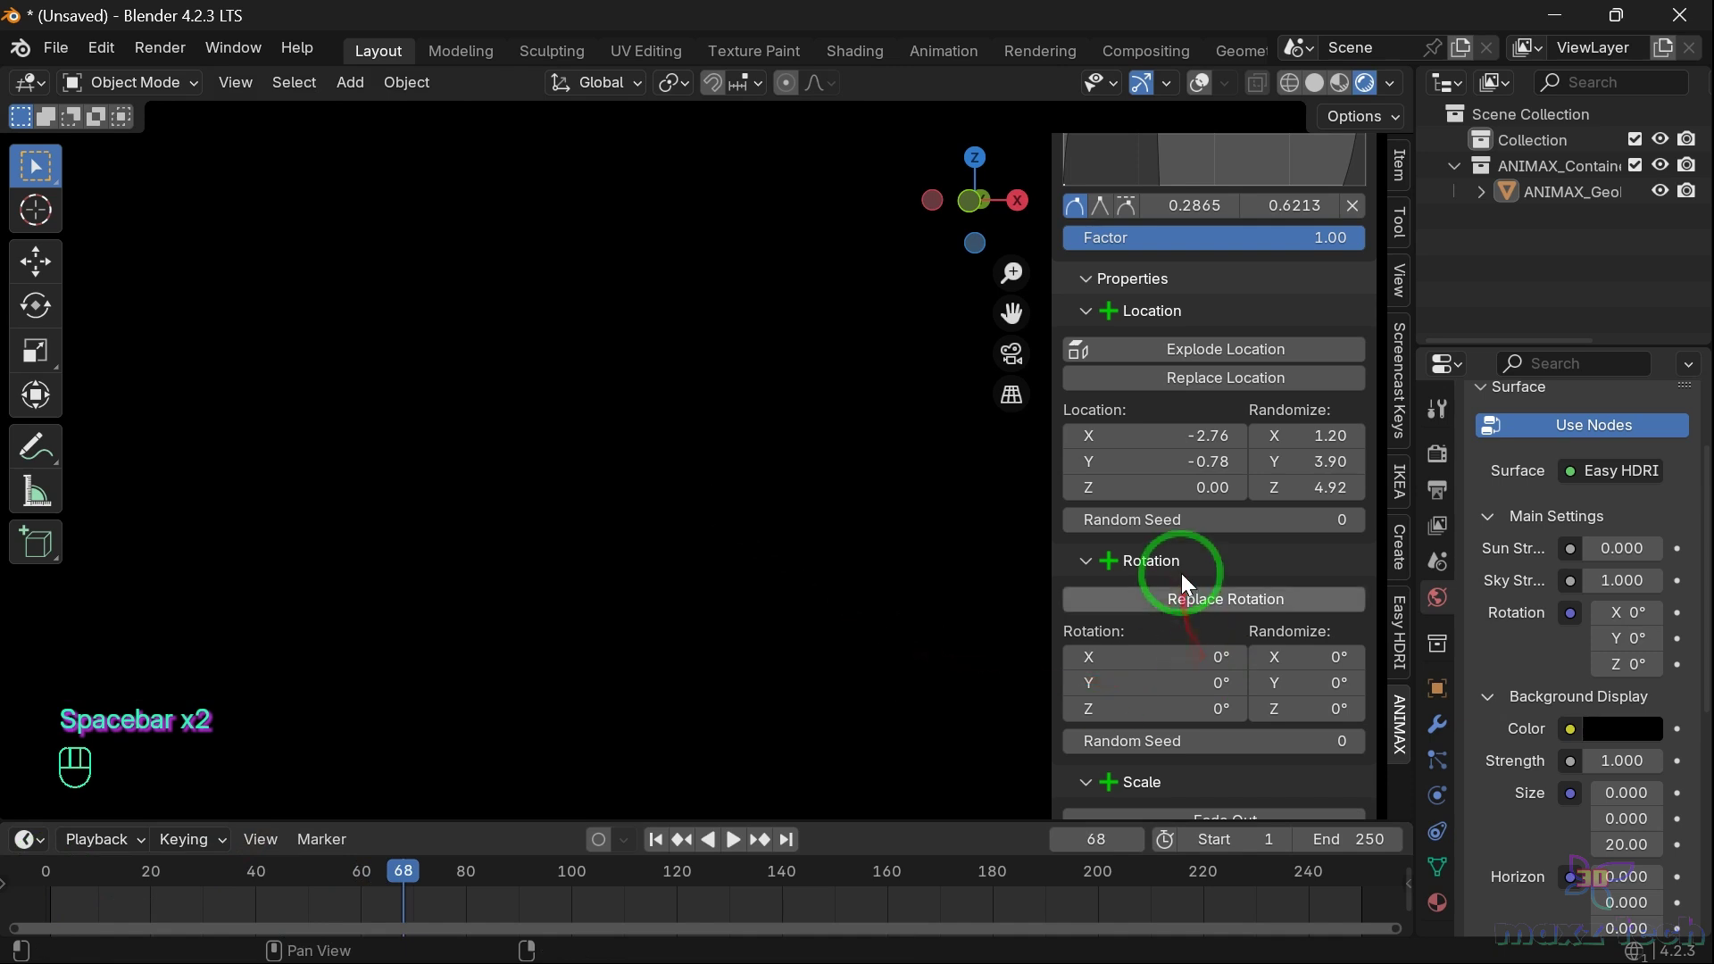
# At frame 18, set the Scale effect's rotation to X -2.7°, Y 2°, Z 5.1° and its rotation randomization to X 3.2°, Y 2°, Z 1.7°
pyautogui.scroll(-3, 1169, 563)
pyautogui.click(141, 873)
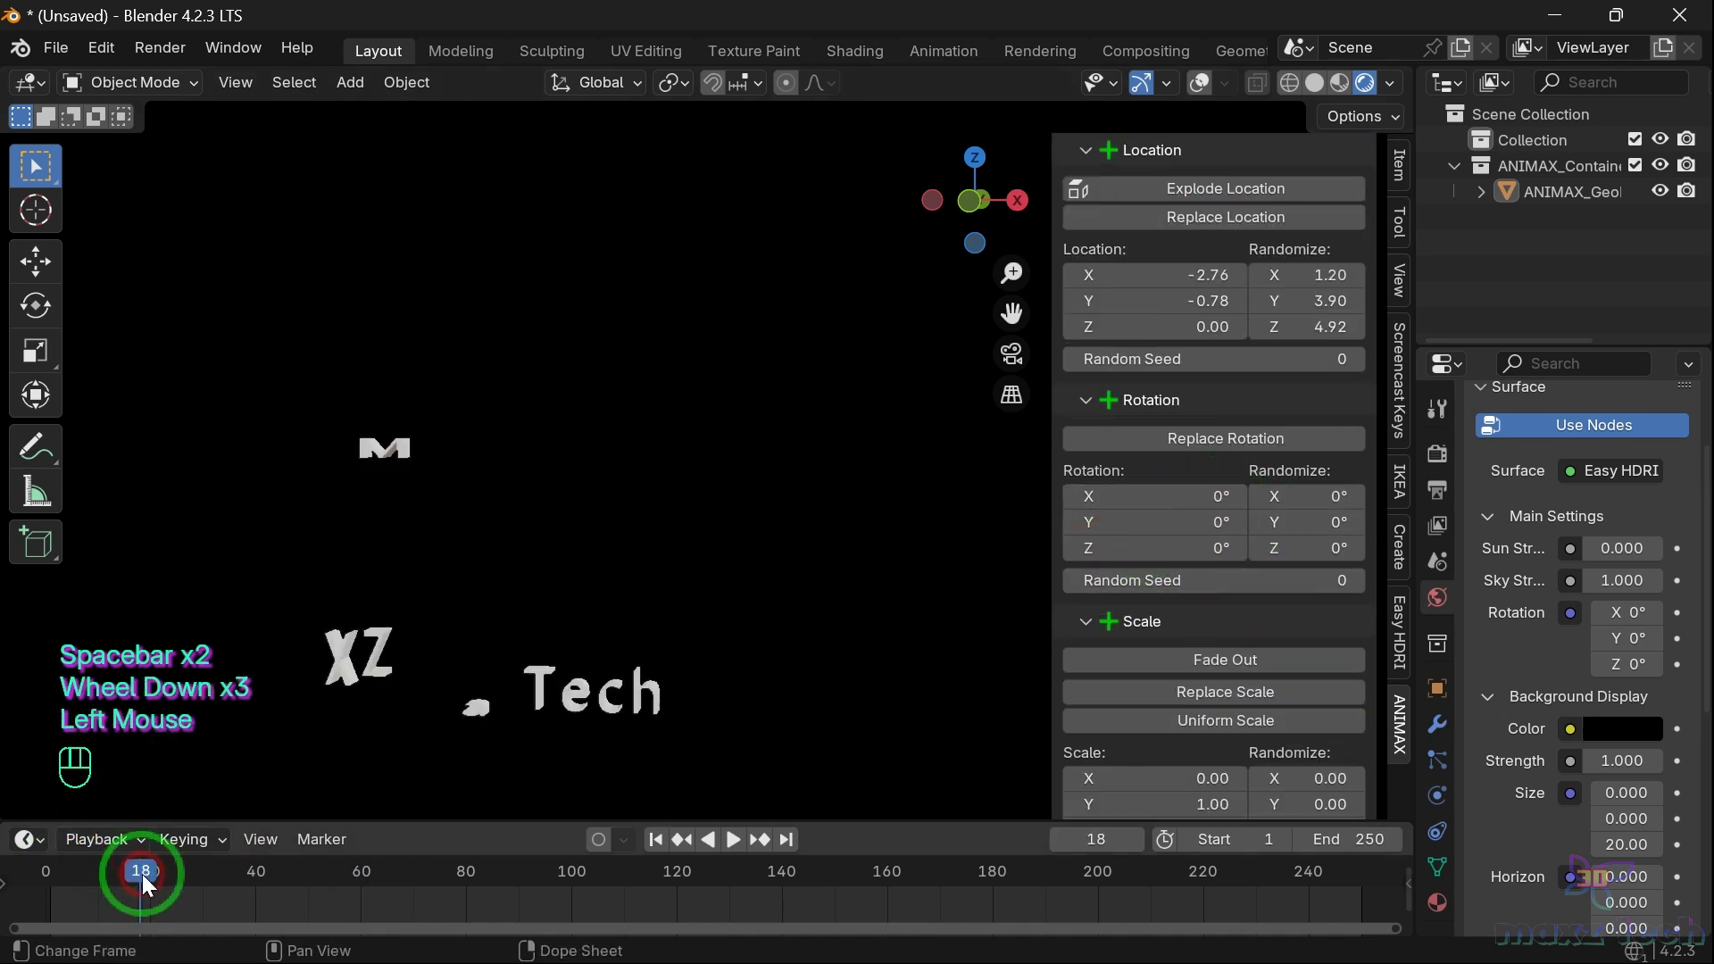
pyautogui.click(1199, 498)
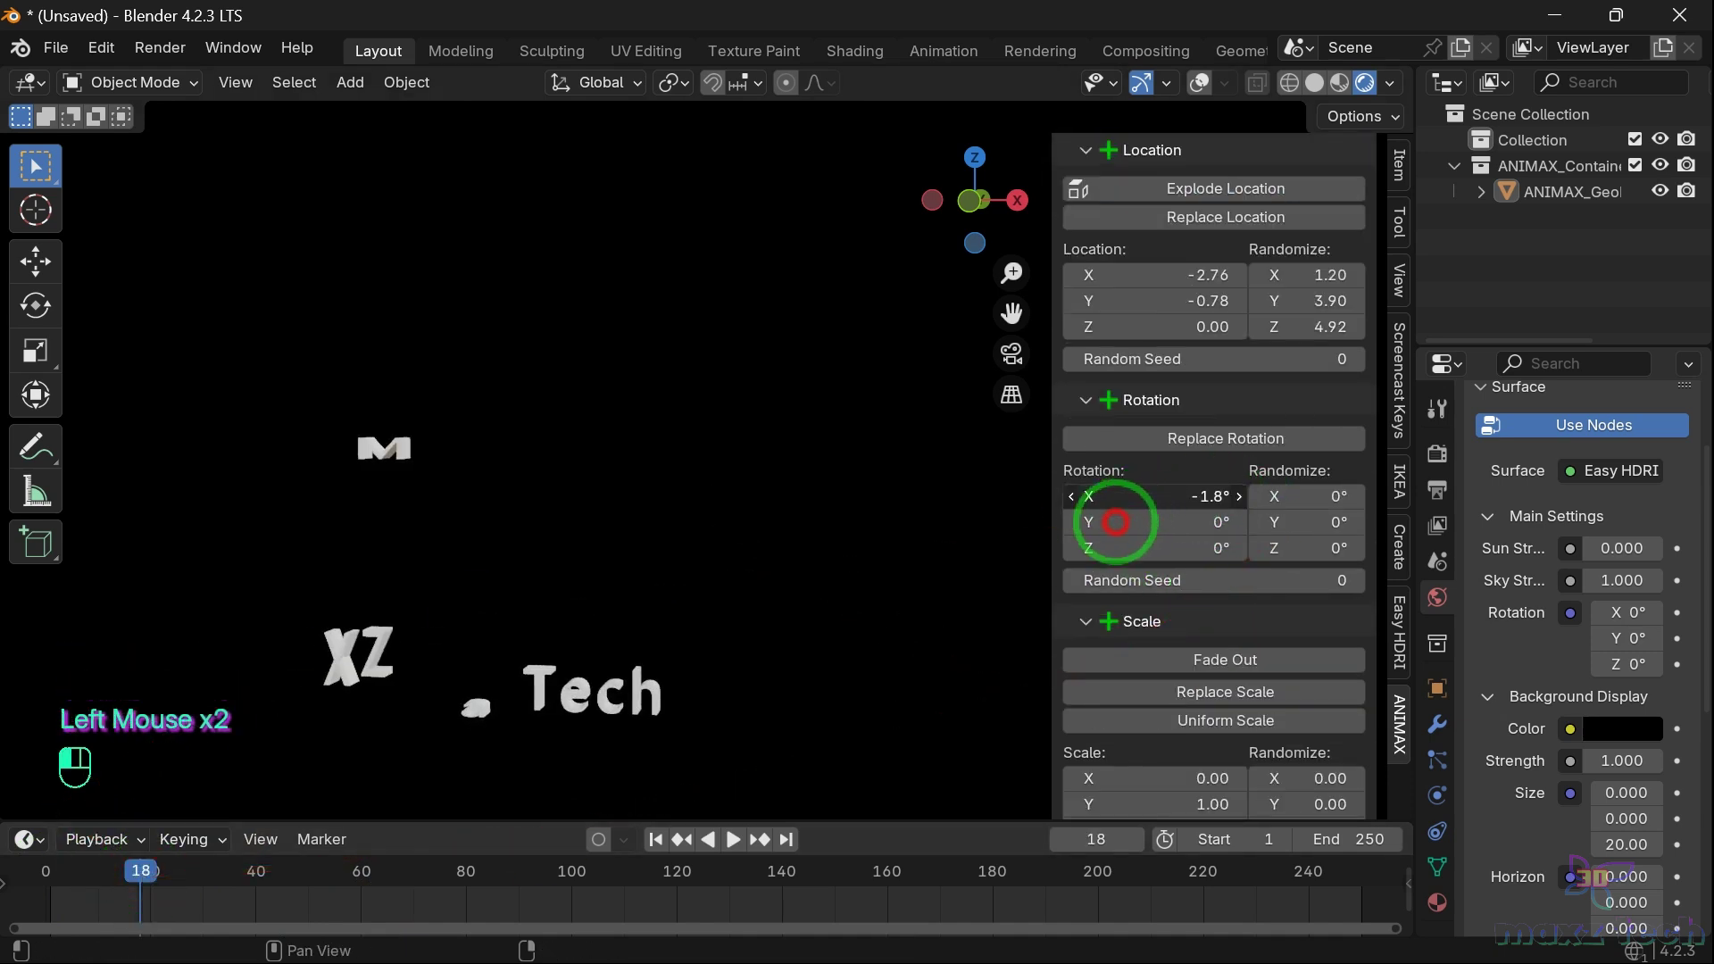
pyautogui.moveTo(1116, 523); pyautogui.dragTo(1103, 529)
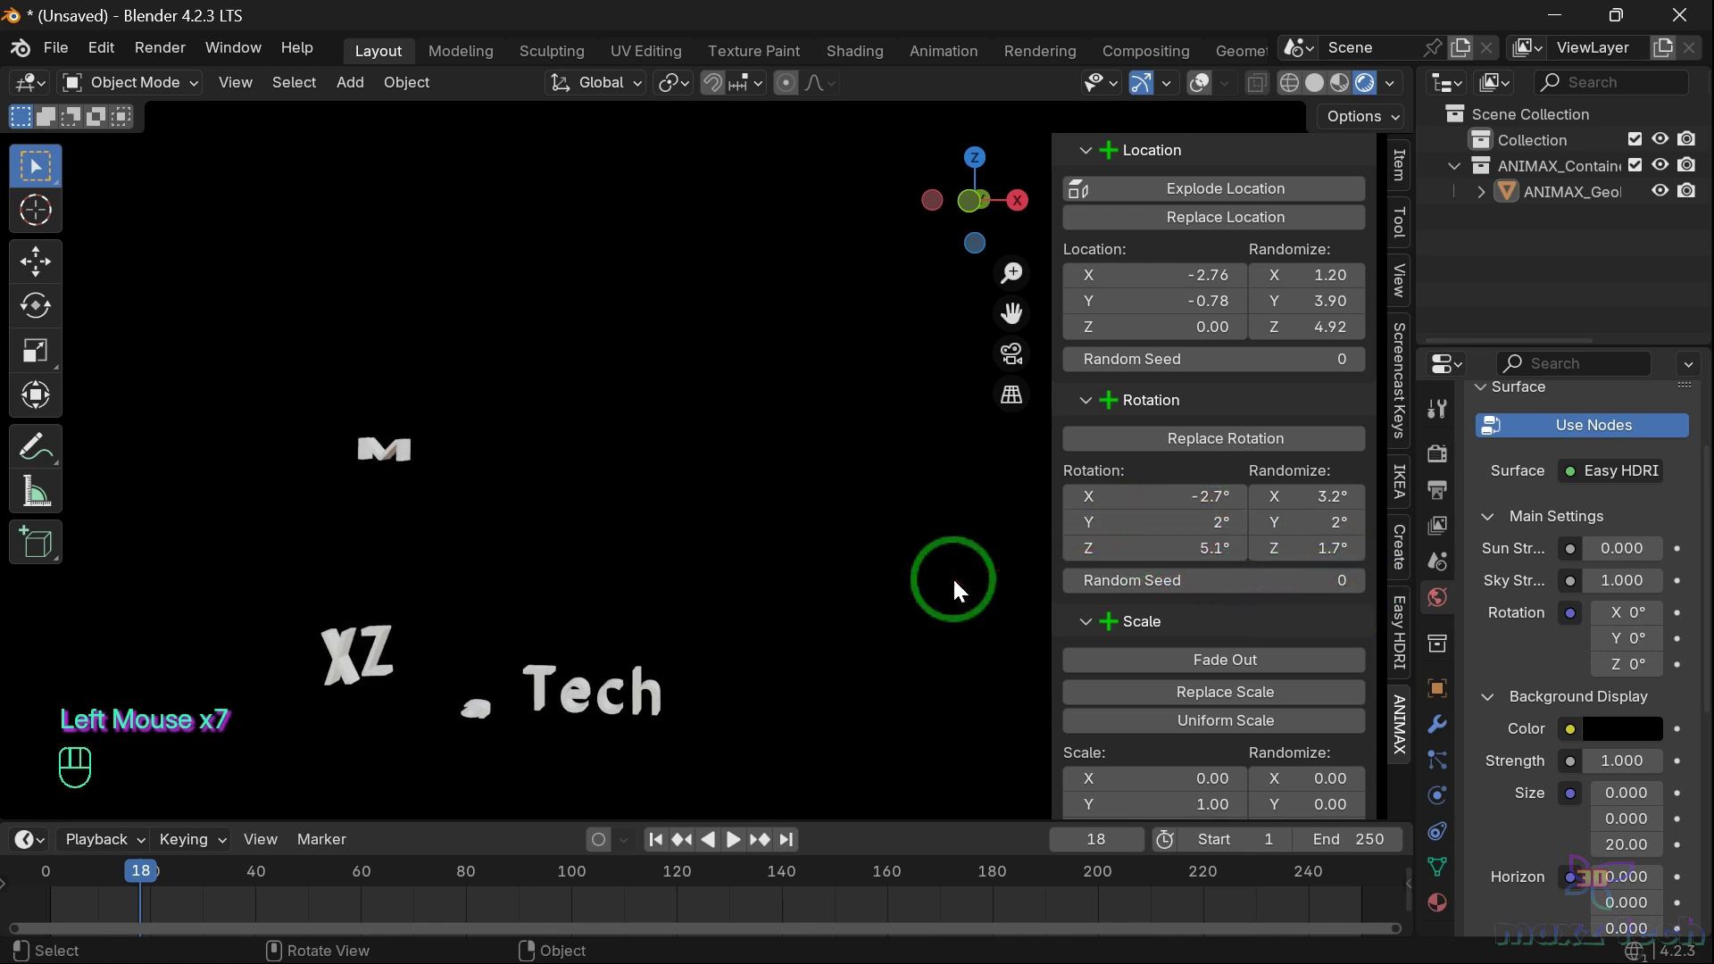
# Play the animation with the adjusted letter rotation and return to frame 0
pyautogui.press('space')
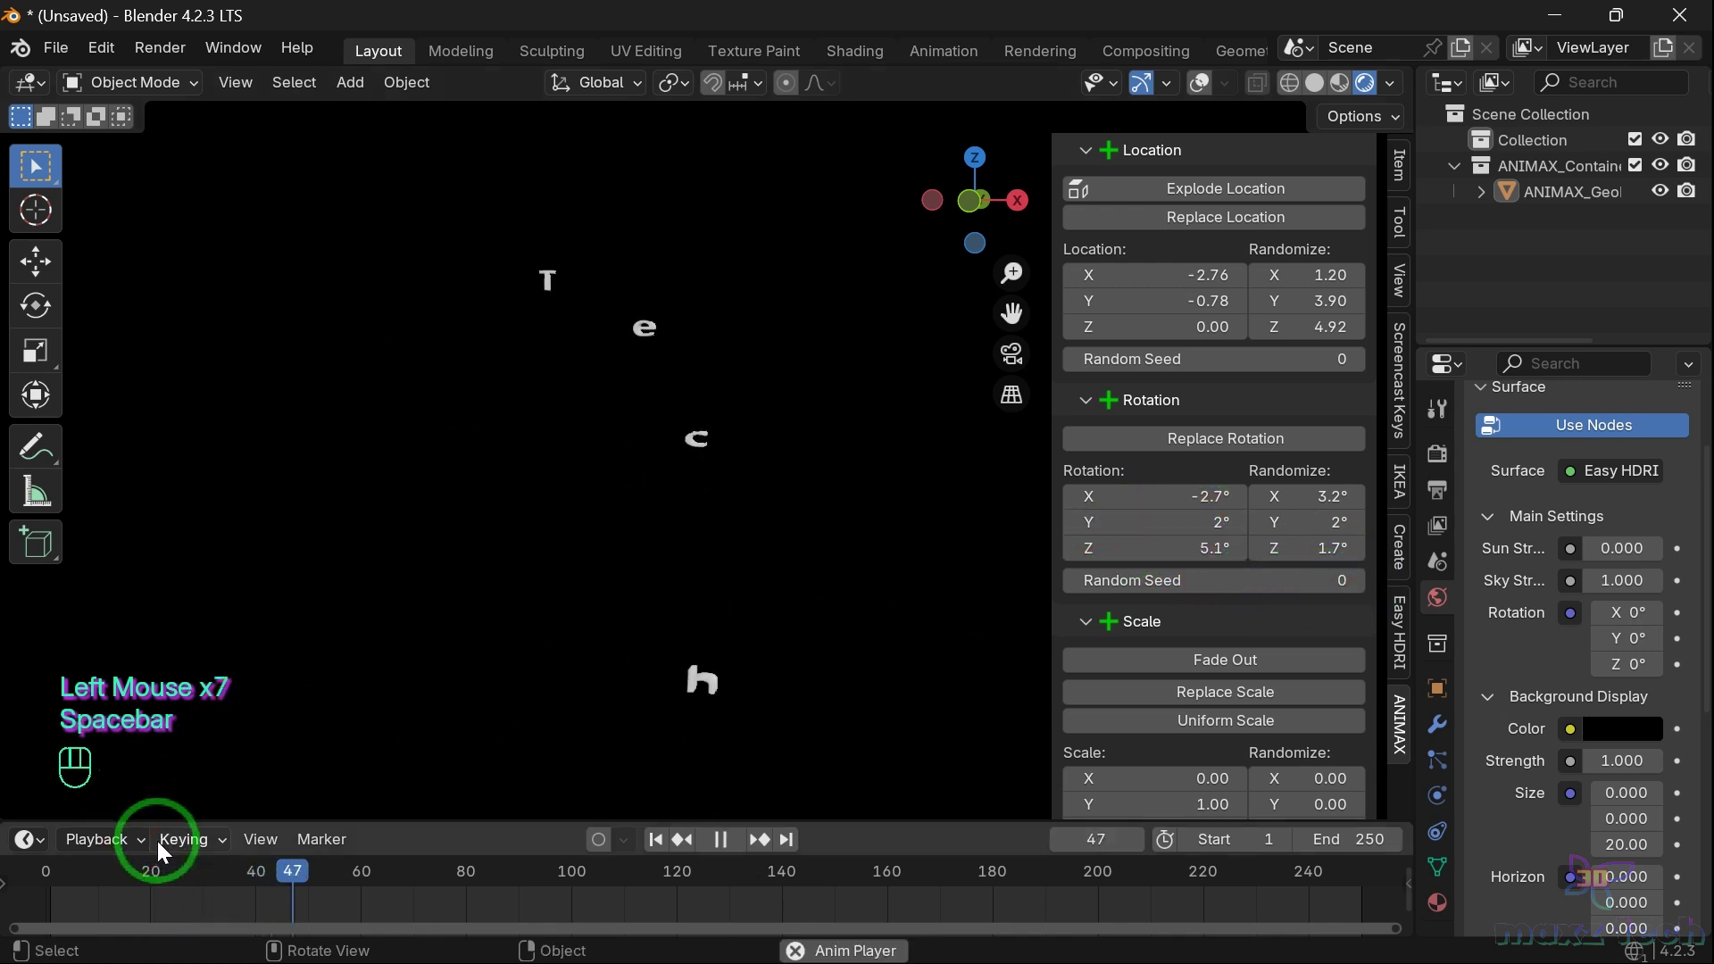
pyautogui.press('space')
pyautogui.press('space')
pyautogui.press('space')
pyautogui.click(43, 871)
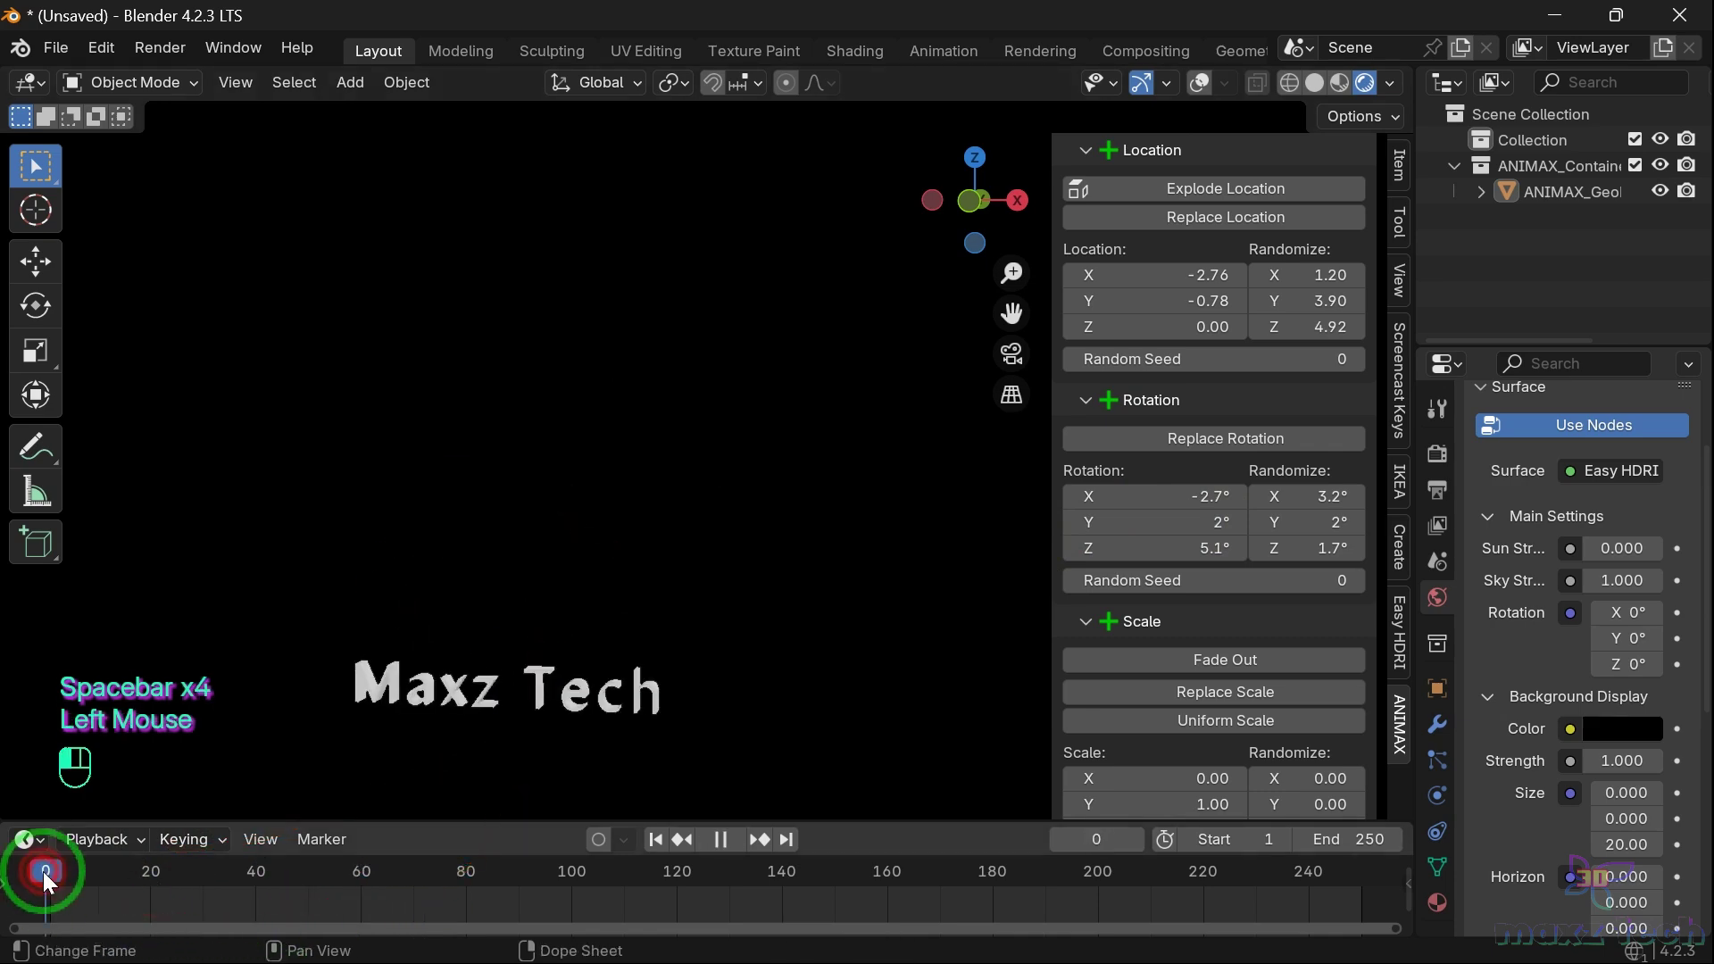
# Review the Scale effect's remaining settings and the Fracture mode options, and return to Animate mode
pyautogui.scroll(-5, 1149, 529)
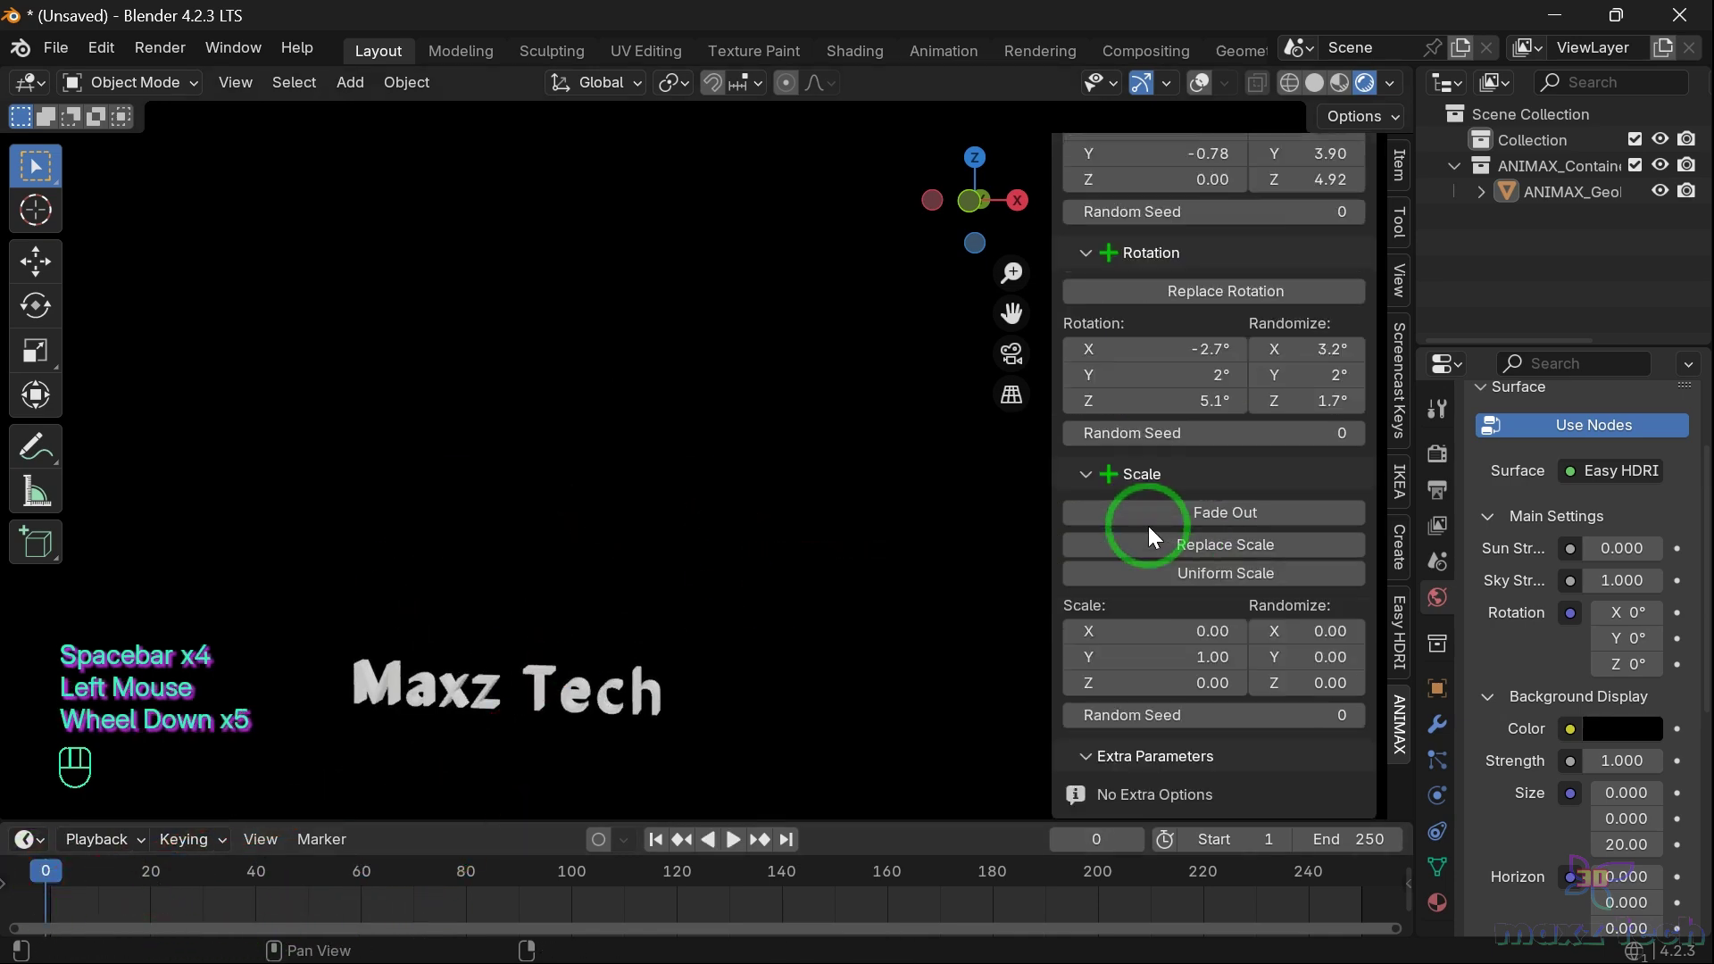
pyautogui.scroll(5, 1149, 529)
pyautogui.scroll(14, 1149, 527)
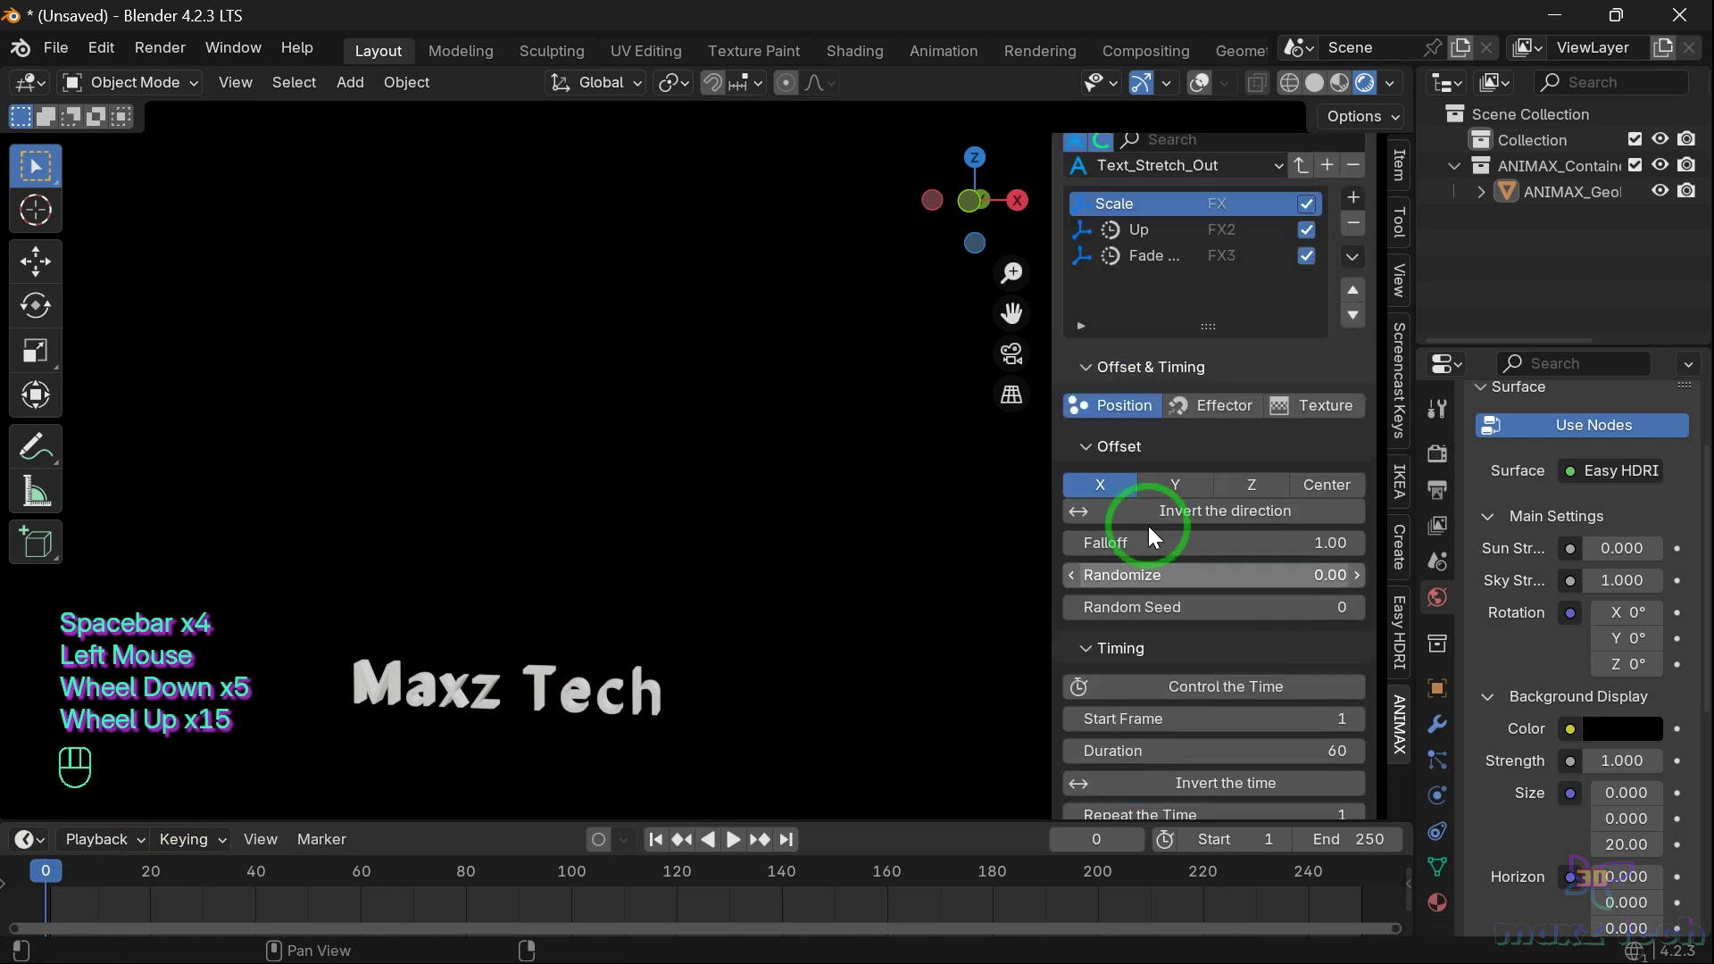
pyautogui.scroll(15, 1149, 527)
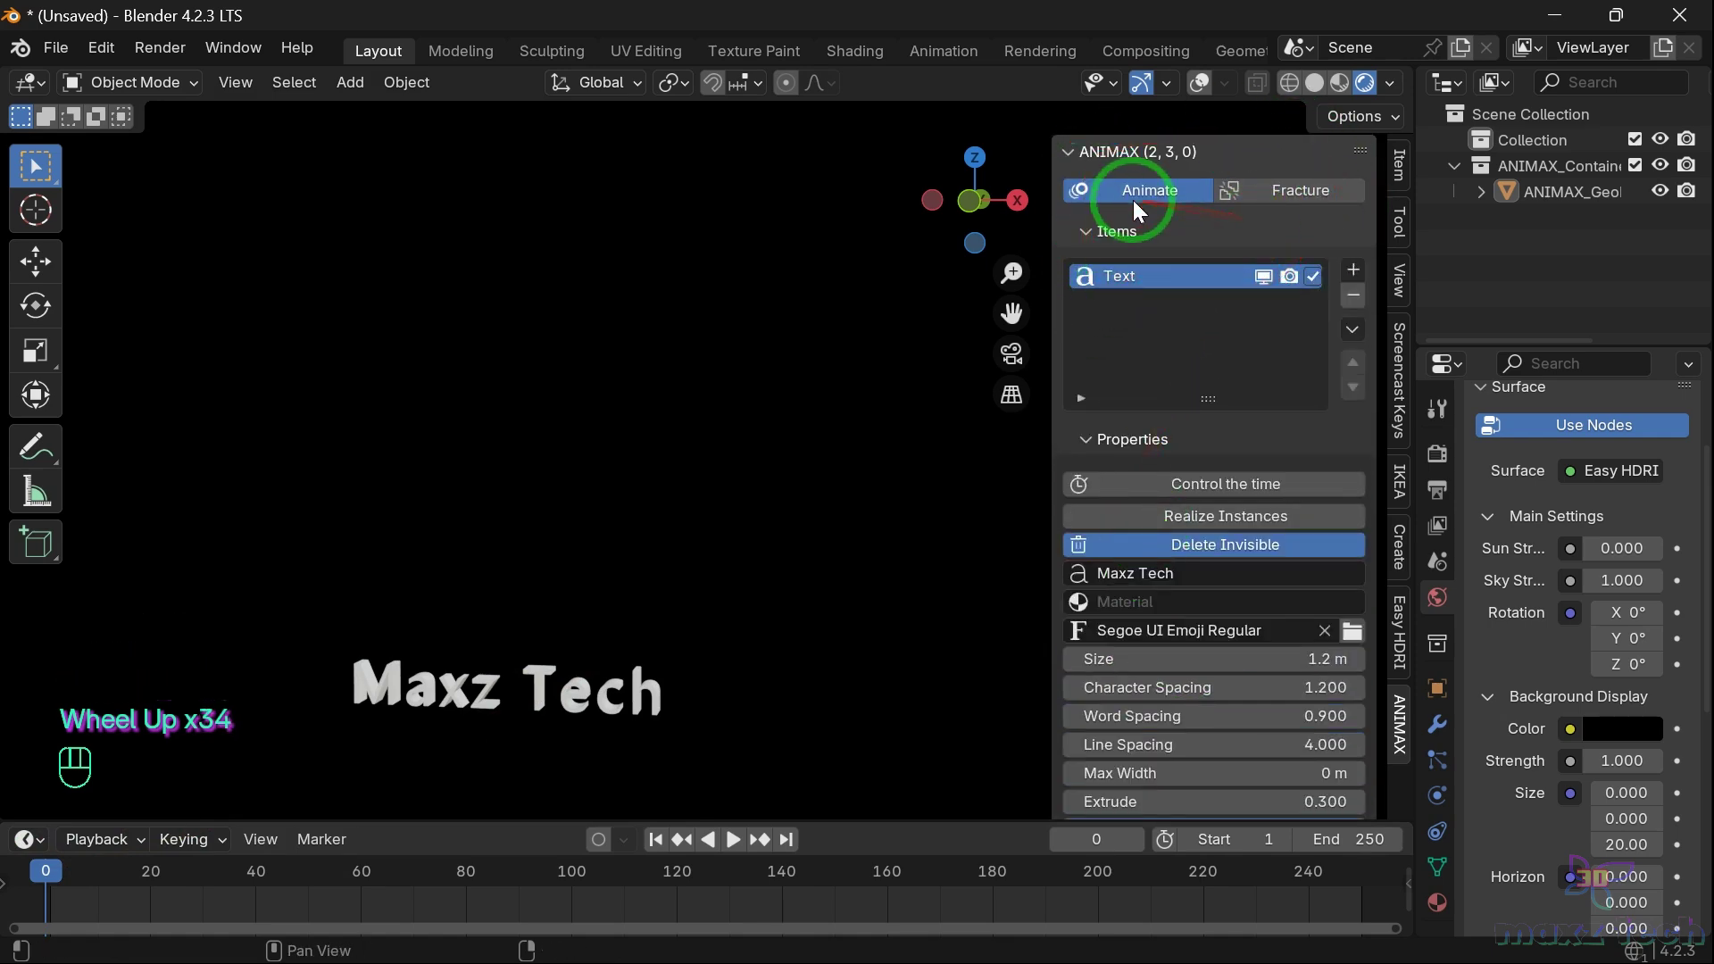
pyautogui.click(1278, 191)
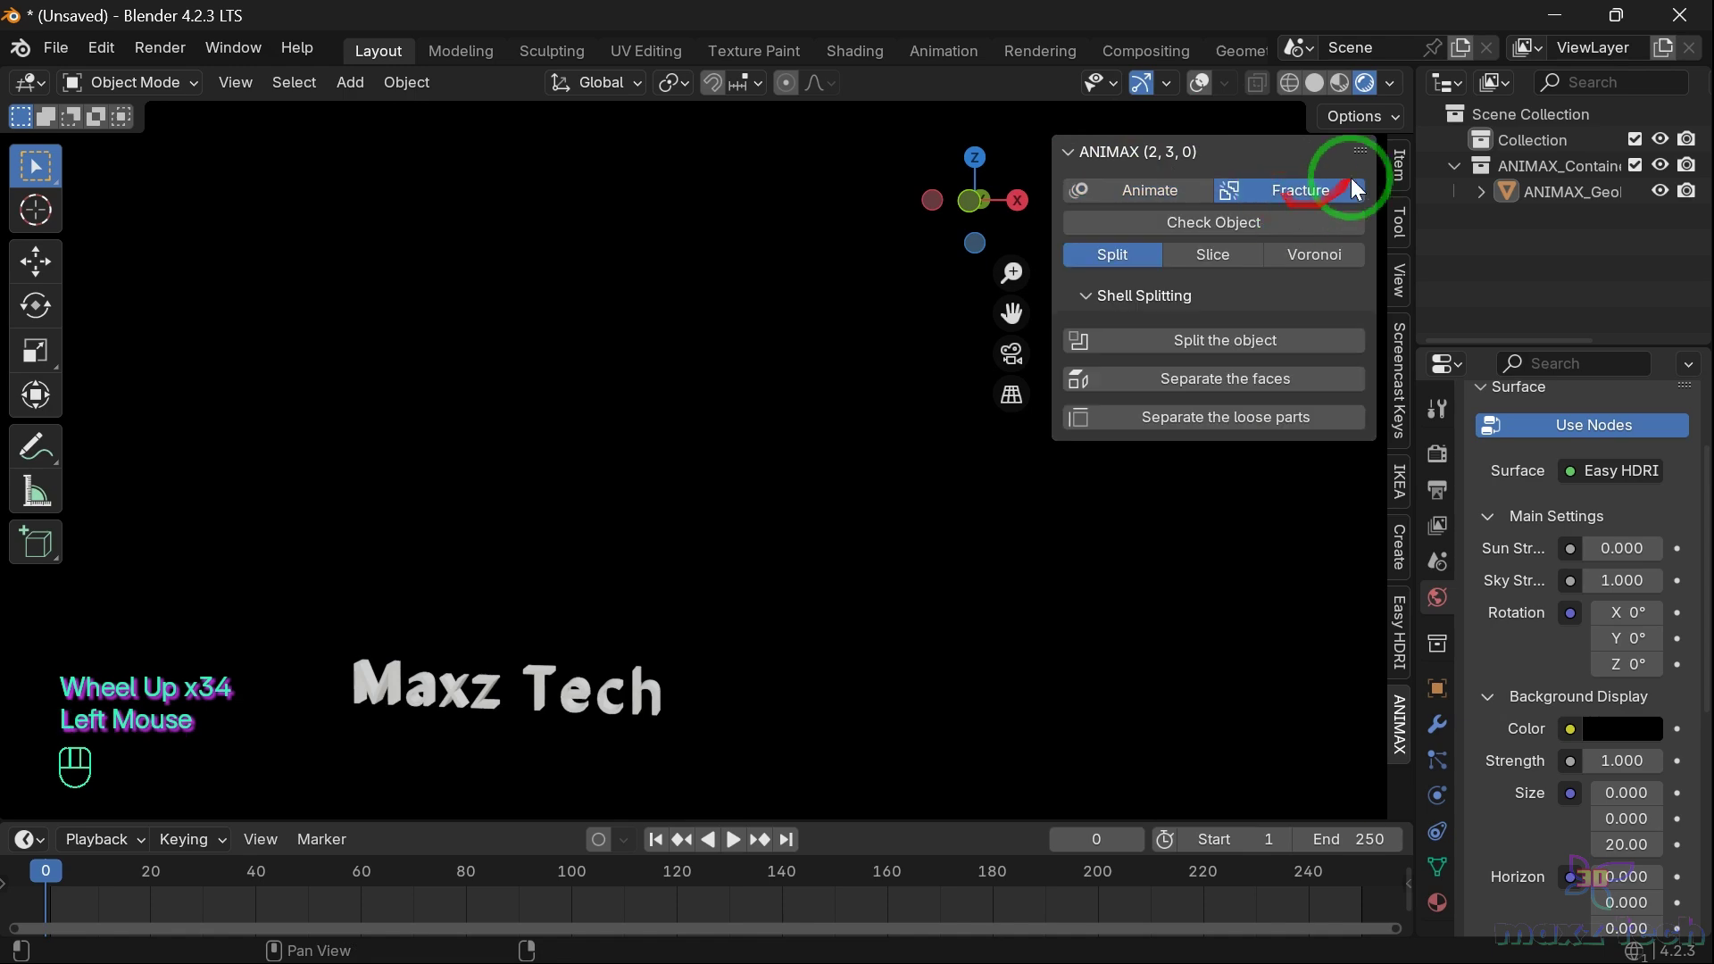
pyautogui.click(1149, 191)
# Add a Transform effect to the text's effect stack below the Text_Stretch_Out effects
pyautogui.scroll(-7, 1173, 400)
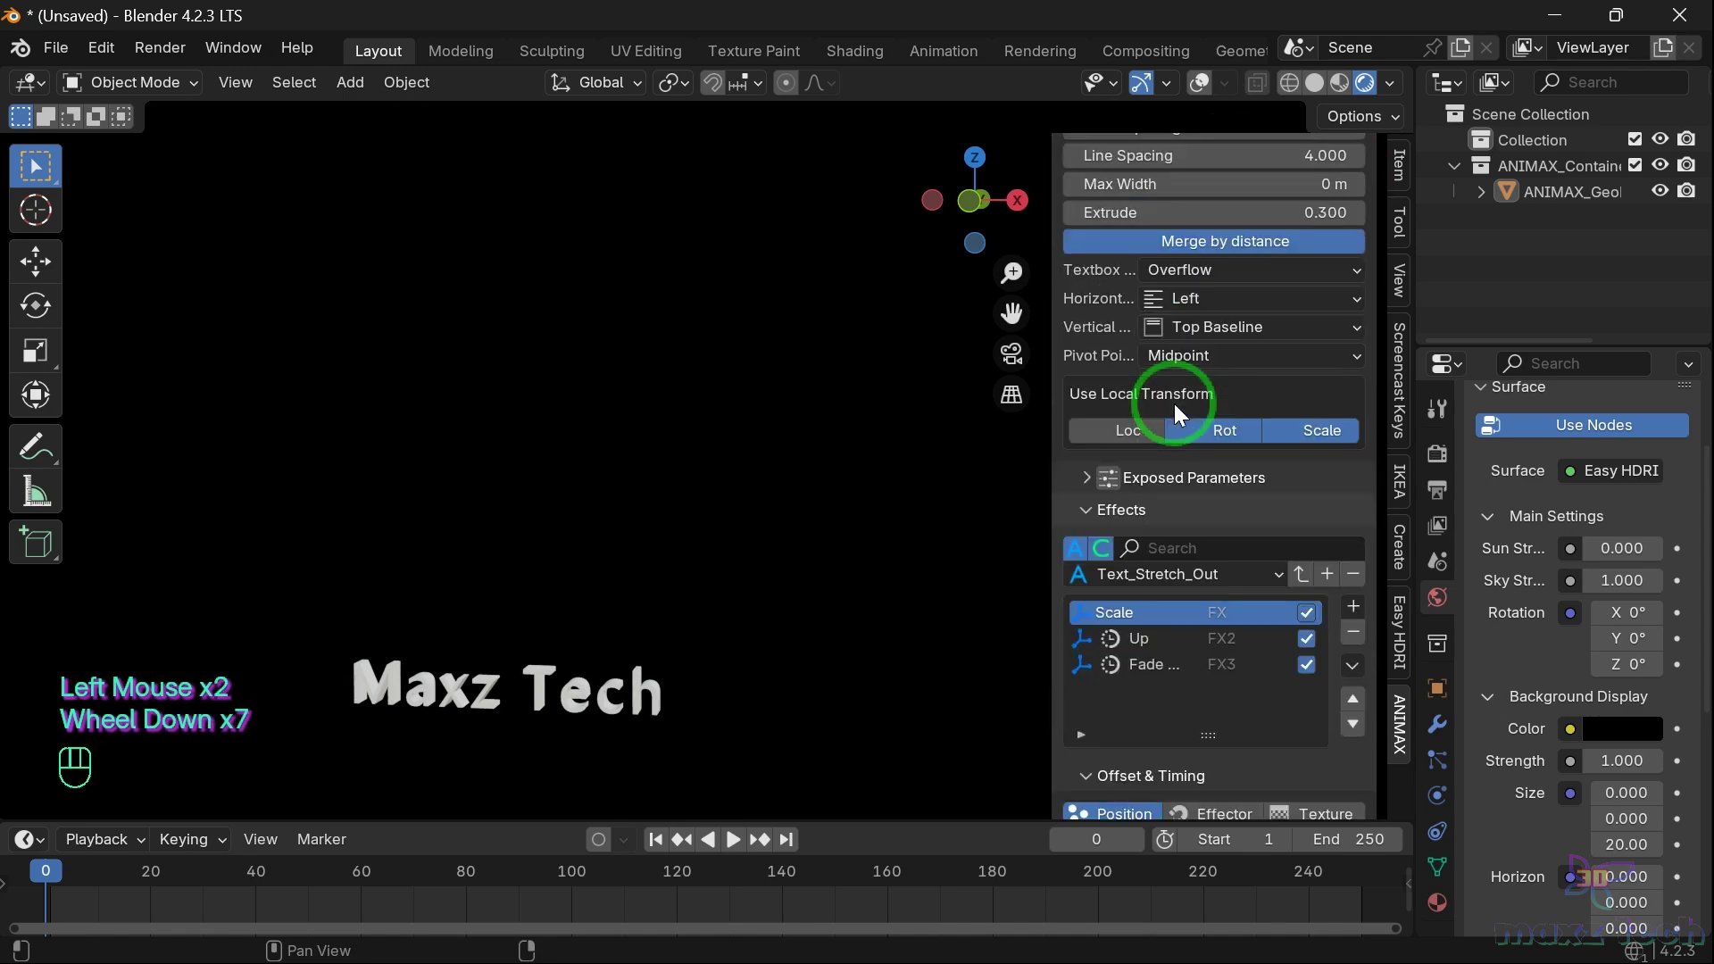
pyautogui.scroll(-2, 1176, 404)
pyautogui.click(1353, 447)
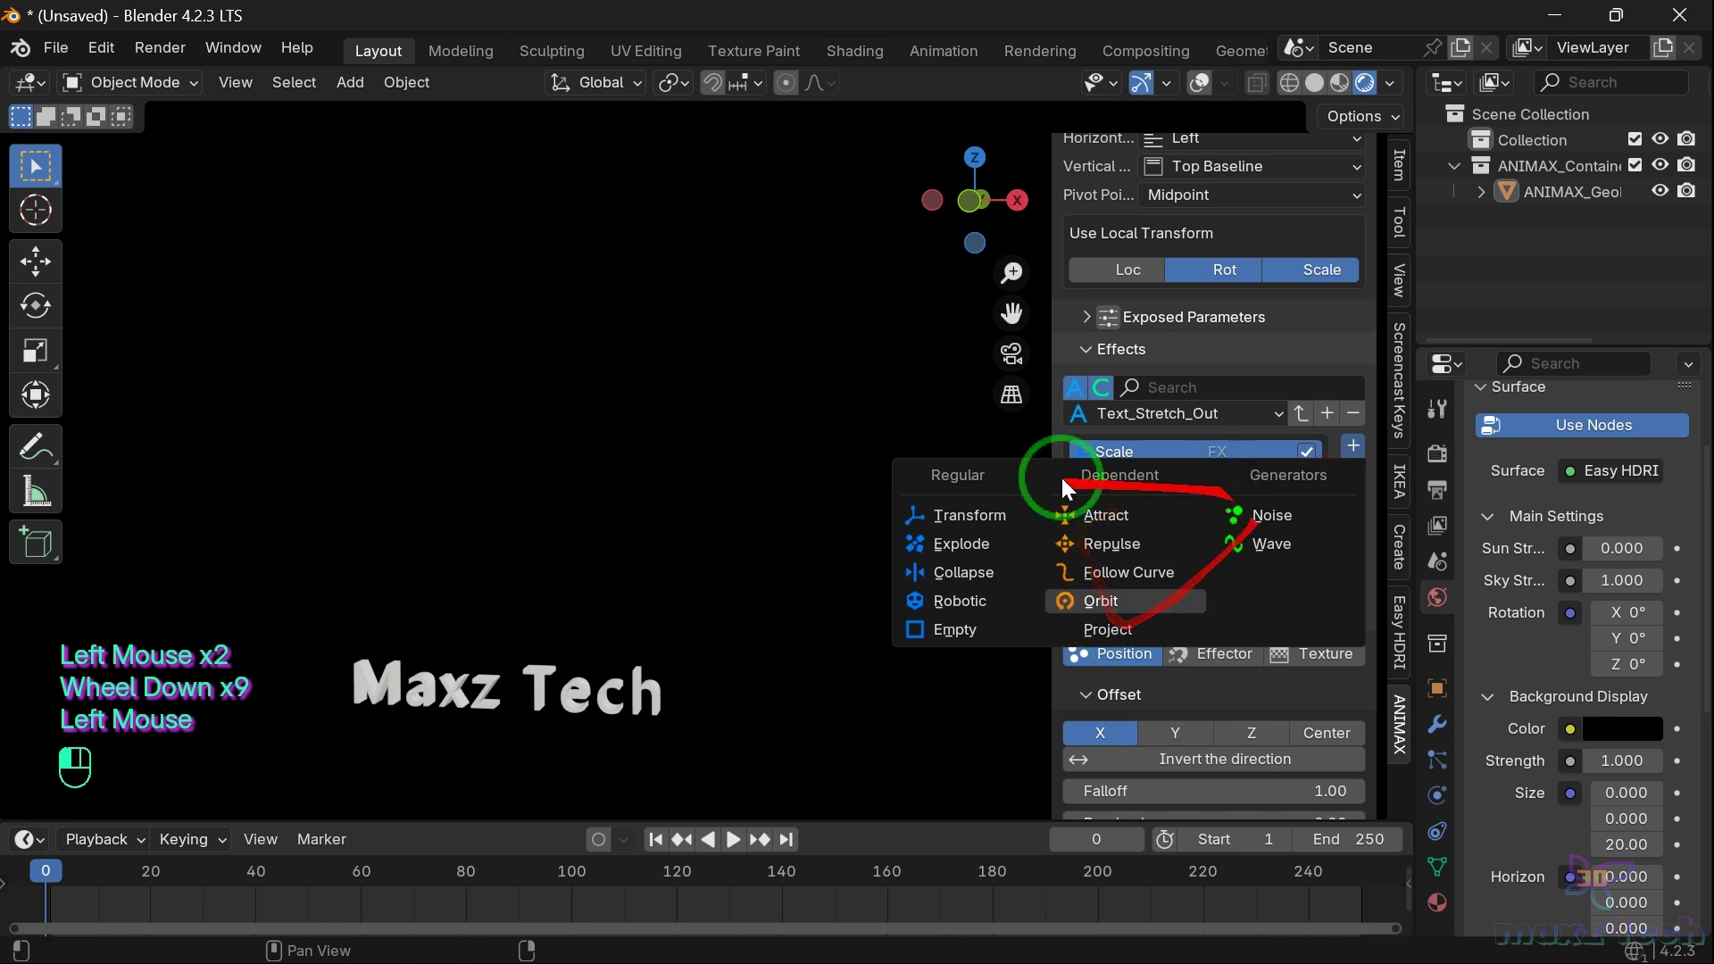
pyautogui.click(976, 486)
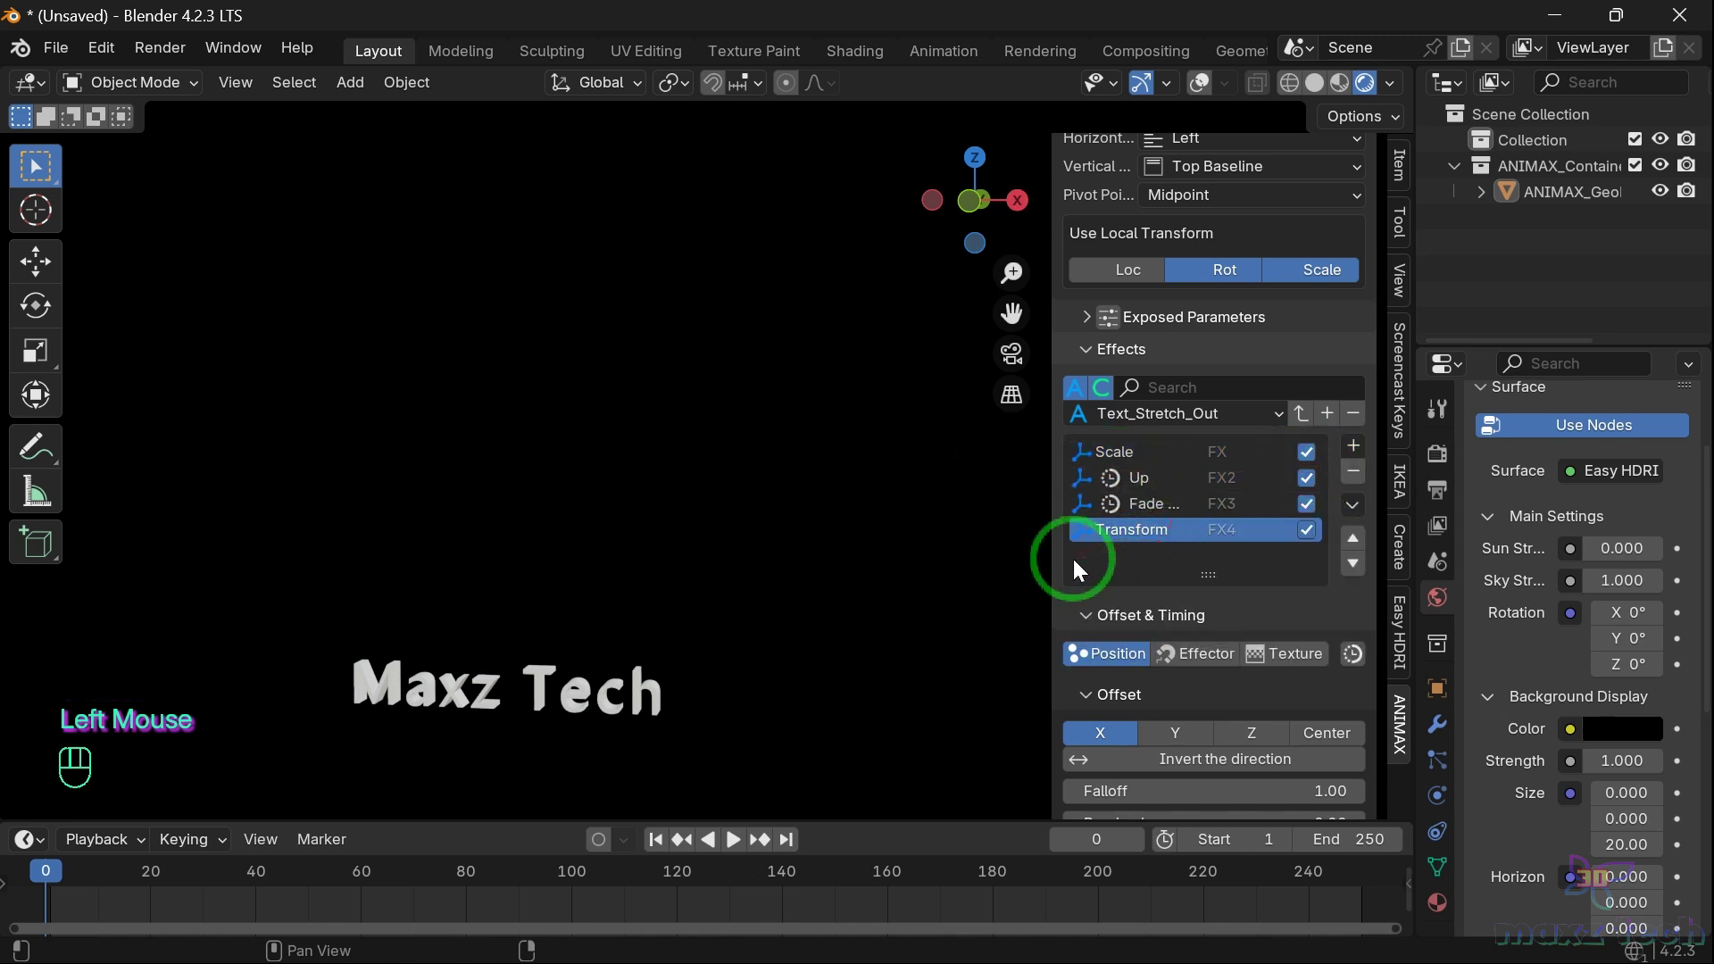
# Play the animation with the added Transform effect and return to the start of the timeline
pyautogui.press('space')
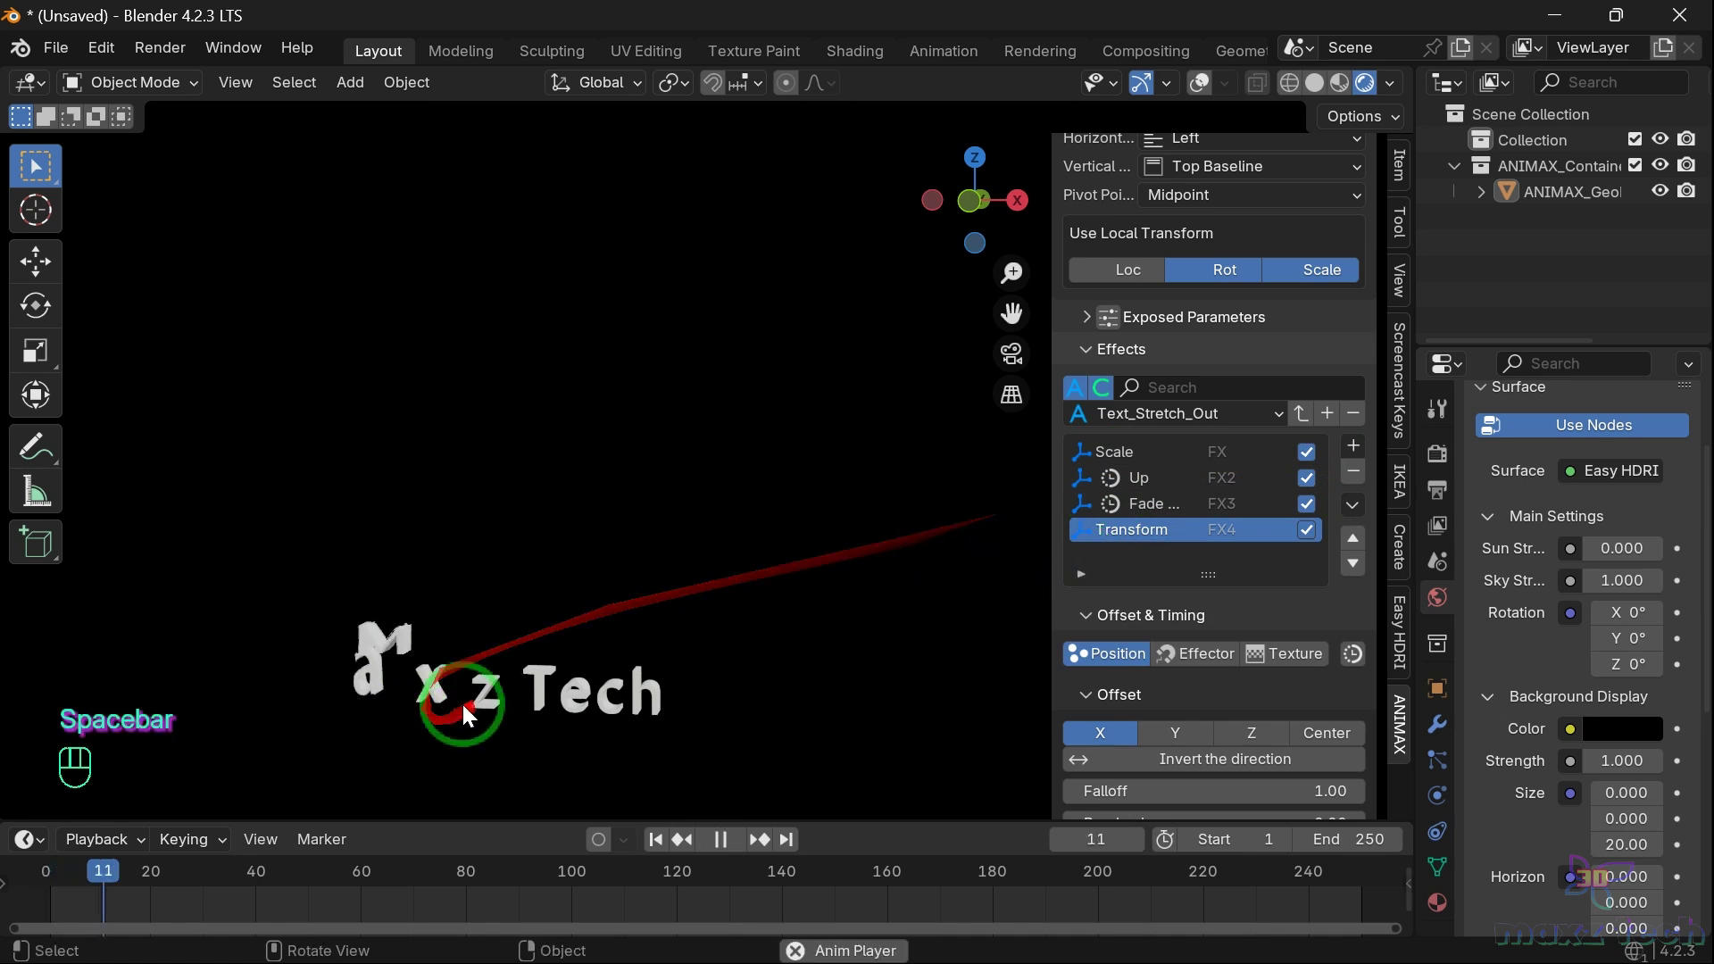
pyautogui.press('space')
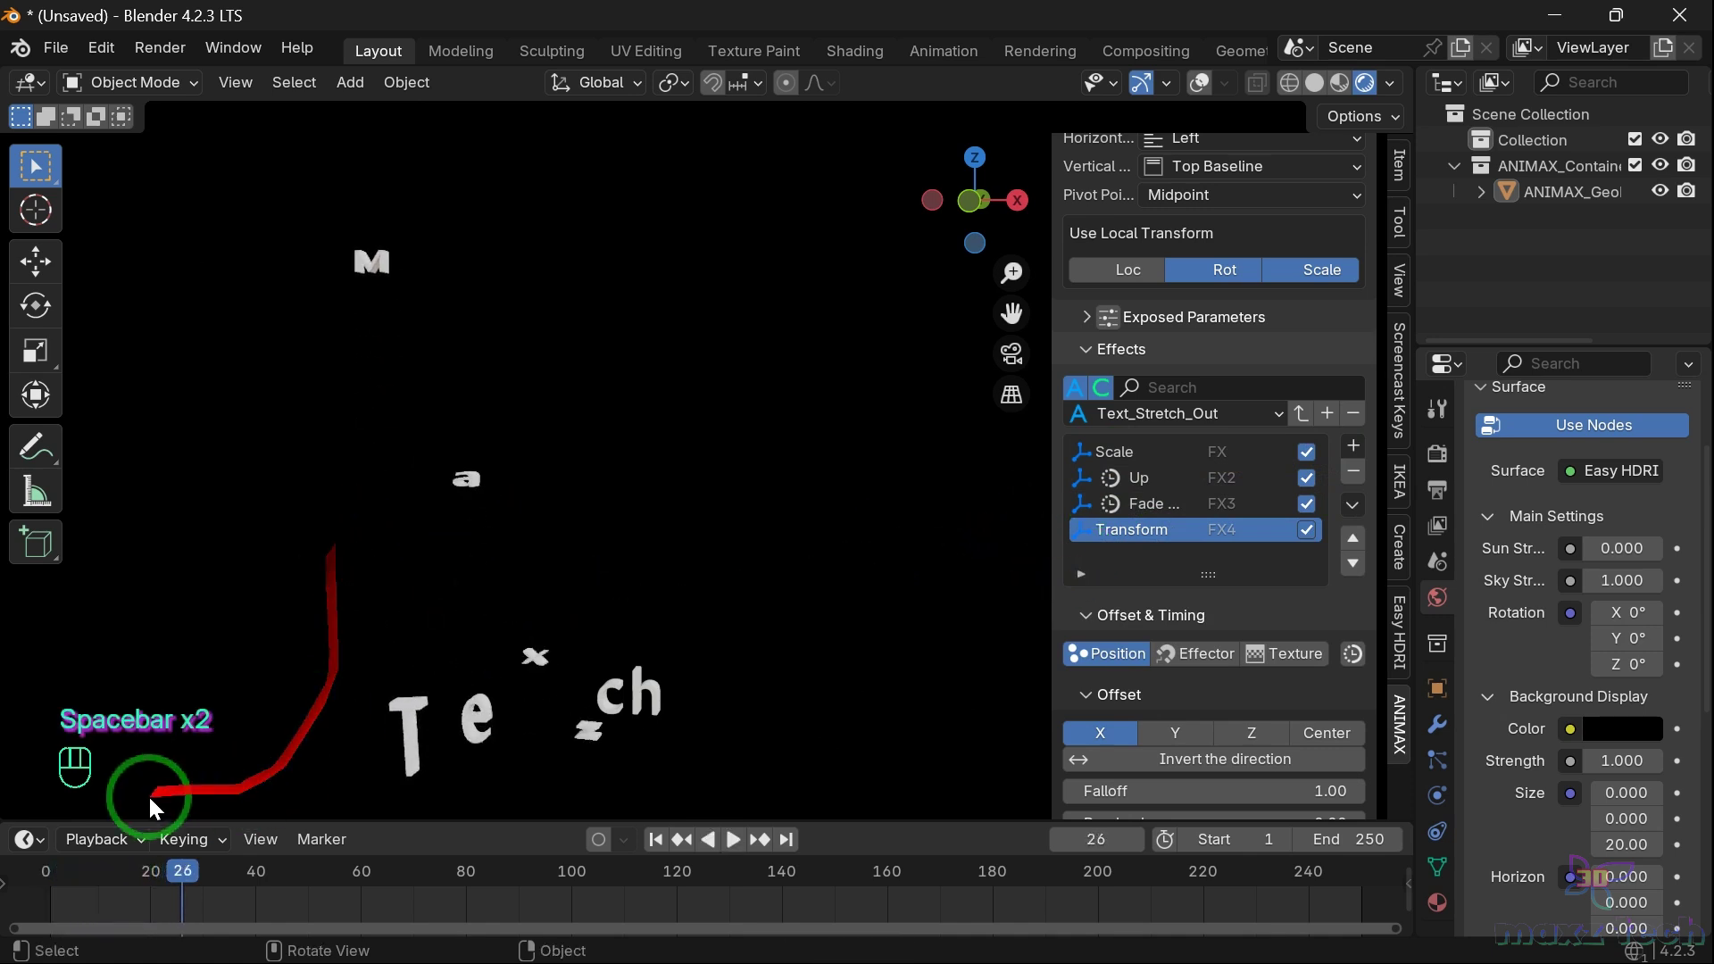
pyautogui.click(57, 870)
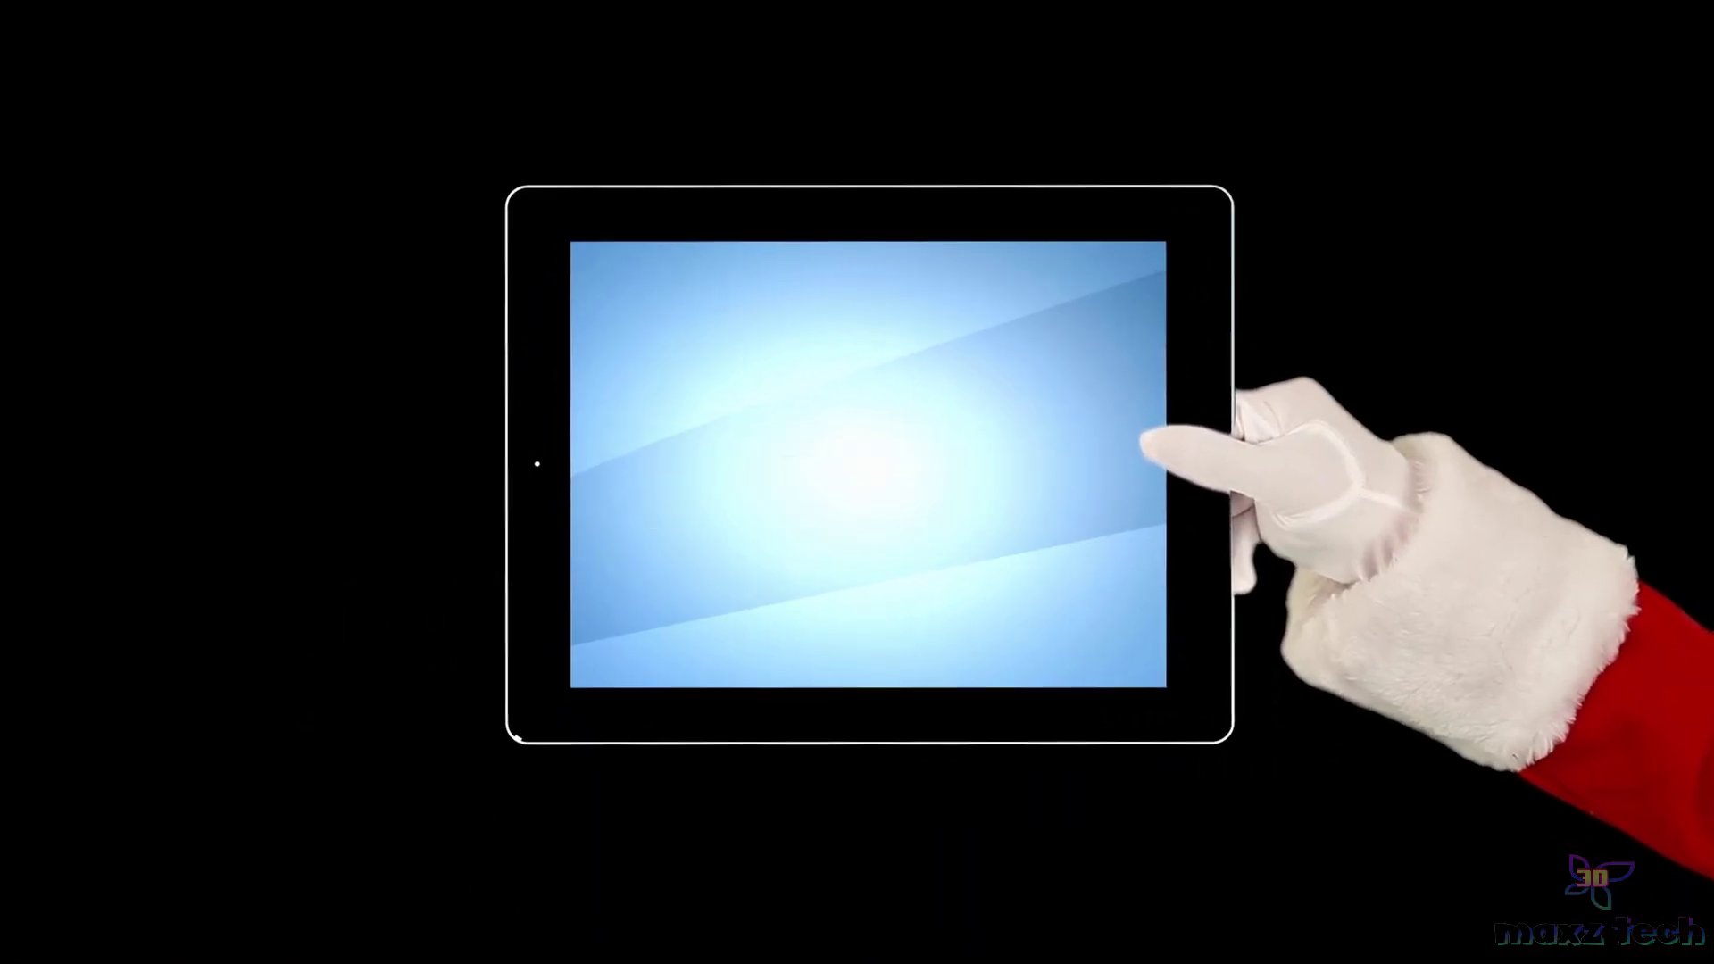